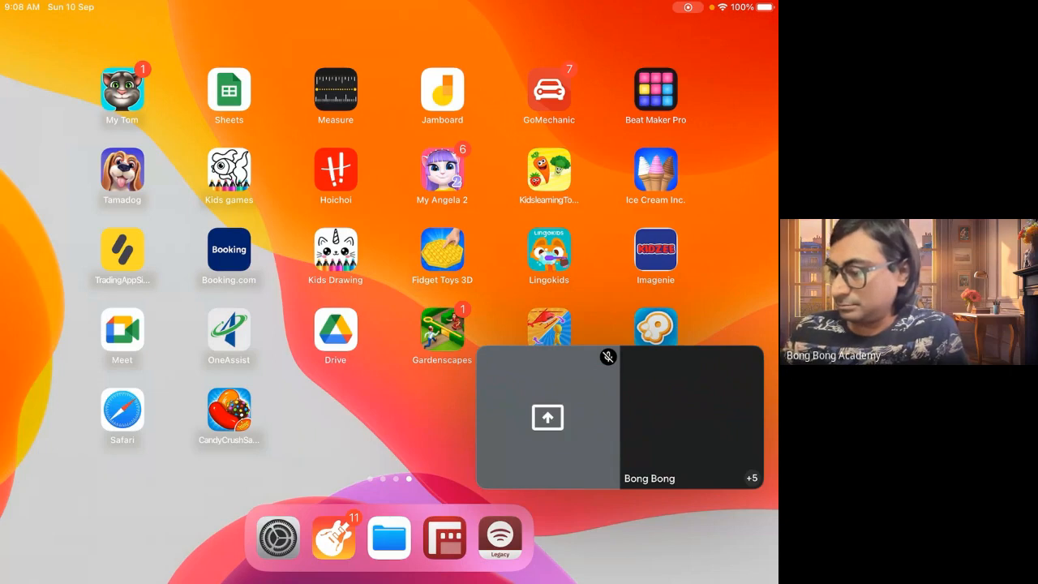
Start a new blank jam and handwrite the underlined heading 'Standard Objects.'
click(442, 89)
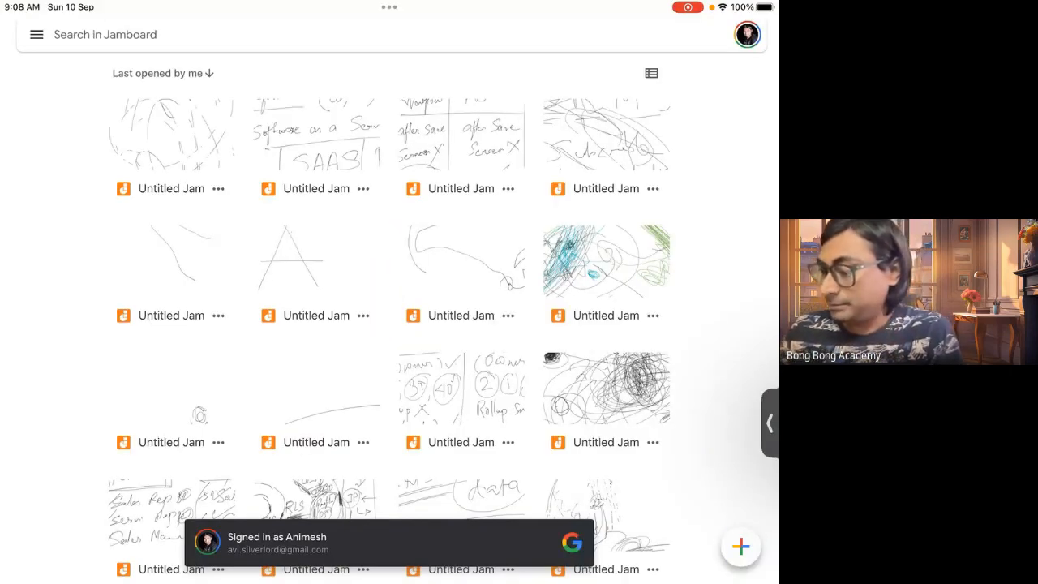
click(741, 547)
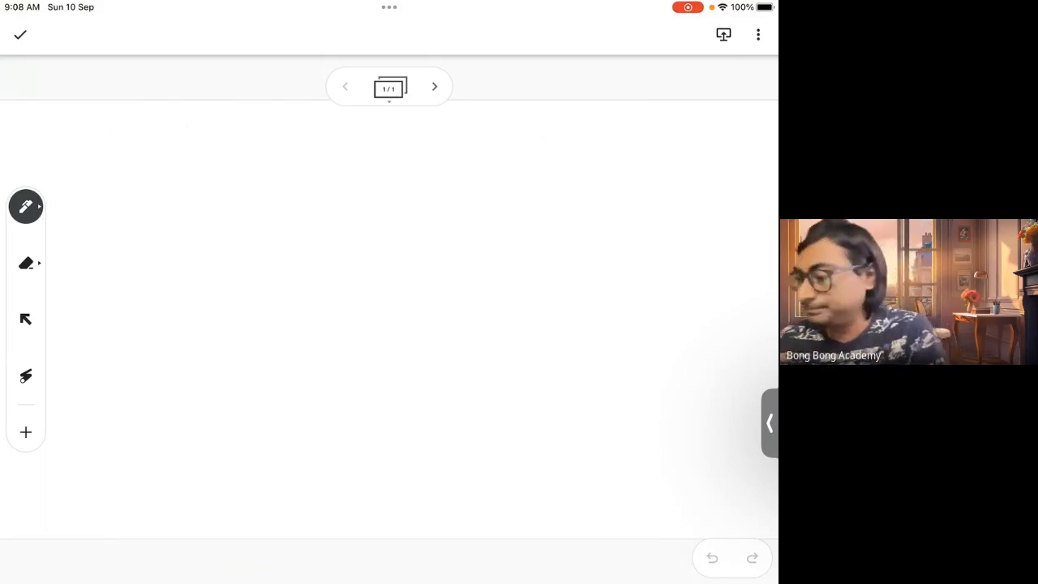
mouse_move(159, 138)
mouse_down()
mouse_move(122, 135)
mouse_move(98, 173)
mouse_move(232, 162)
mouse_move(233, 123)
mouse_up()
click(202, 159)
drag(236, 154, 268, 154)
mouse_move(268, 156)
mouse_down()
mouse_move(278, 121)
mouse_move(347, 134)
mouse_move(321, 159)
mouse_up()
mouse_move(362, 124)
mouse_down()
mouse_move(367, 155)
mouse_move(345, 208)
mouse_up()
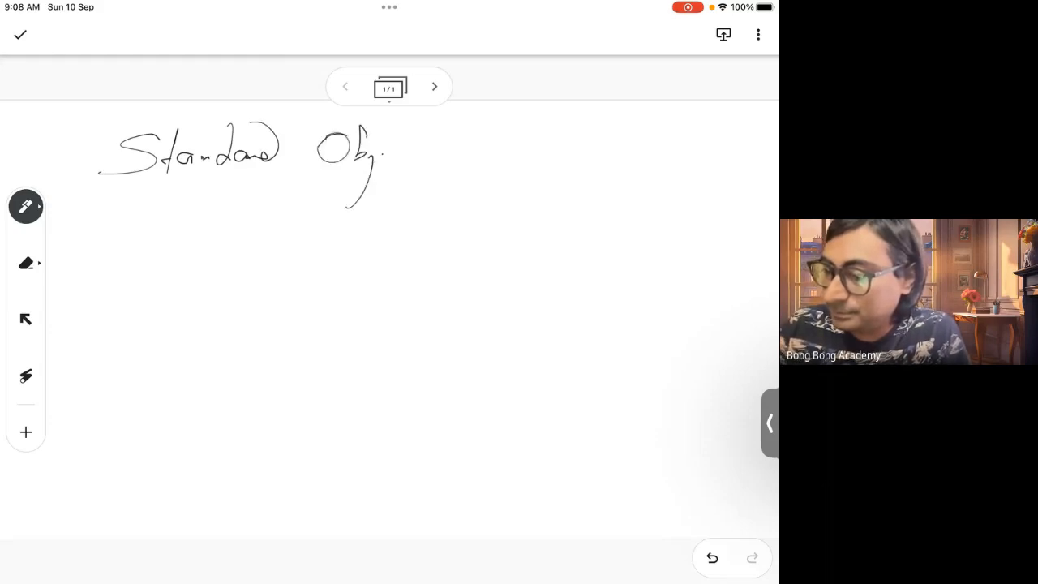
drag(382, 155, 391, 159)
drag(412, 152, 403, 160)
mouse_move(434, 110)
mouse_down()
mouse_move(424, 161)
mouse_move(430, 149)
mouse_up()
drag(453, 139, 438, 159)
click(460, 160)
mouse_move(105, 198)
mouse_down()
mouse_move(89, 199)
mouse_move(521, 176)
mouse_up()
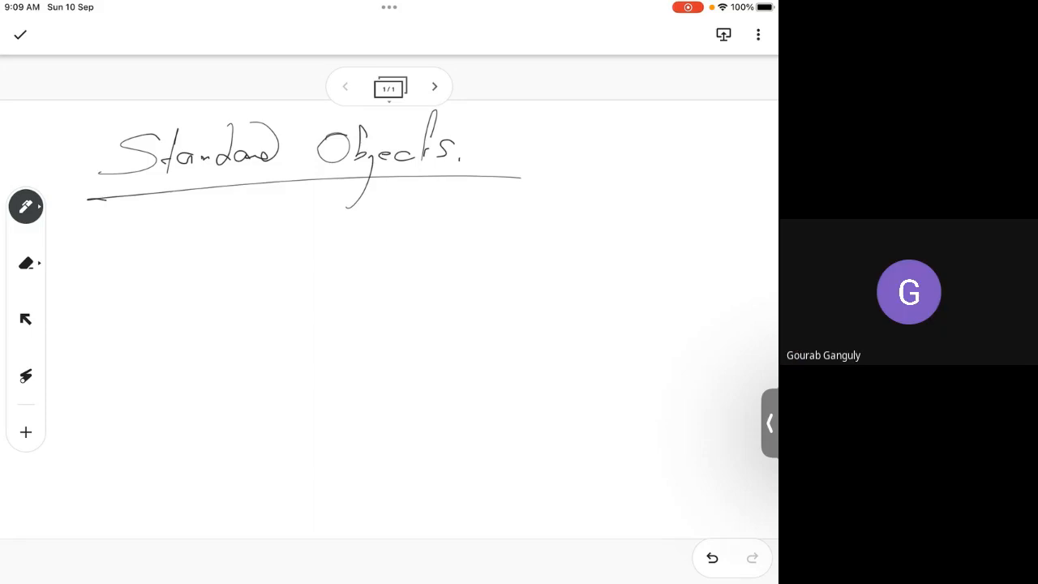
Write 'Account' below the heading with an arrow pointing to 'Company'
drag(107, 268, 159, 260)
mouse_move(186, 248)
mouse_down()
mouse_move(177, 260)
mouse_move(203, 248)
mouse_move(252, 255)
mouse_up()
mouse_move(267, 206)
mouse_down()
mouse_move(255, 256)
mouse_move(261, 246)
mouse_move(429, 243)
mouse_move(416, 253)
mouse_up()
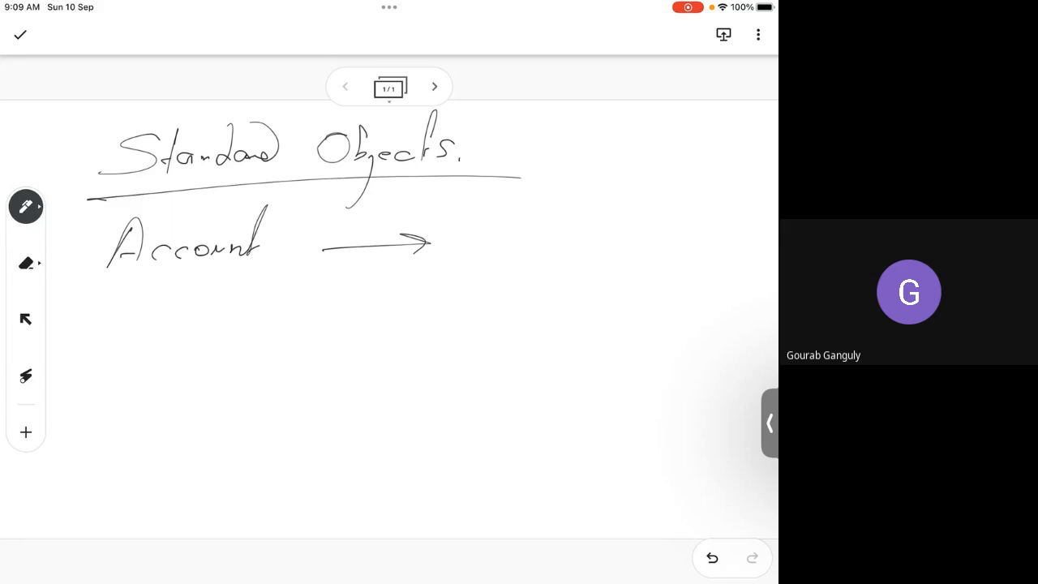
mouse_move(513, 216)
mouse_down()
mouse_move(510, 253)
mouse_move(524, 243)
mouse_move(558, 258)
mouse_move(543, 272)
mouse_up()
mouse_move(560, 244)
mouse_down()
mouse_move(577, 237)
mouse_move(580, 245)
mouse_up()
drag(581, 246, 612, 235)
drag(611, 234, 568, 293)
click(615, 256)
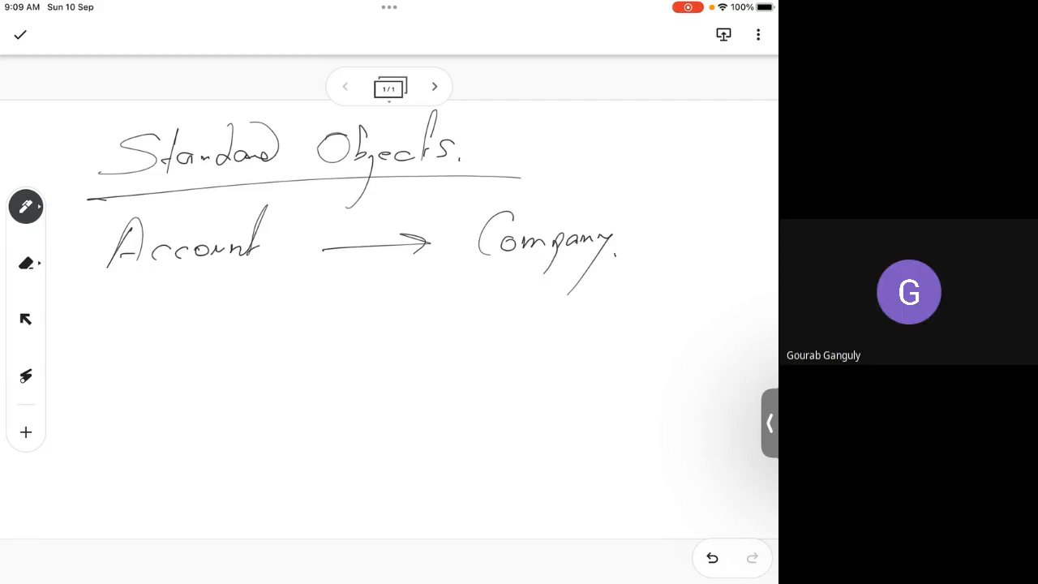
Complete the note as 'Company Details.', underline it, and write '(Buying)' beneath
mouse_move(655, 216)
mouse_down()
mouse_move(659, 240)
mouse_move(675, 244)
mouse_up()
mouse_move(703, 198)
mouse_down()
mouse_move(686, 247)
mouse_move(719, 233)
mouse_up()
drag(738, 228, 728, 246)
click(746, 245)
mouse_move(507, 277)
mouse_down()
mouse_move(620, 262)
mouse_move(688, 266)
mouse_up()
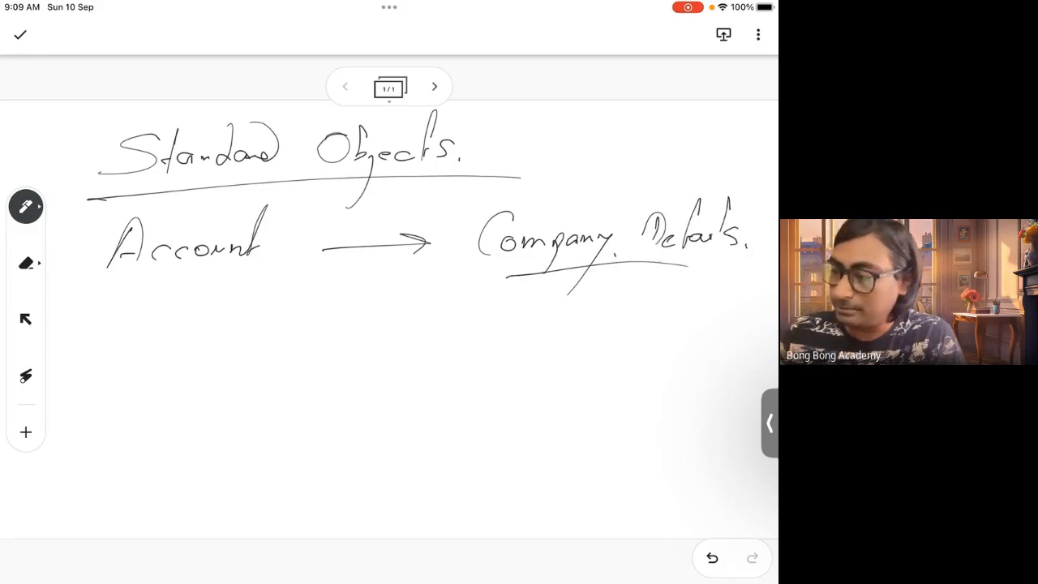
mouse_move(544, 282)
mouse_down()
mouse_move(546, 311)
mouse_move(586, 300)
mouse_up()
mouse_move(596, 289)
mouse_down()
mouse_move(625, 286)
mouse_move(601, 323)
mouse_up()
click(631, 289)
drag(639, 284, 659, 291)
drag(655, 289, 642, 318)
drag(675, 262, 678, 307)
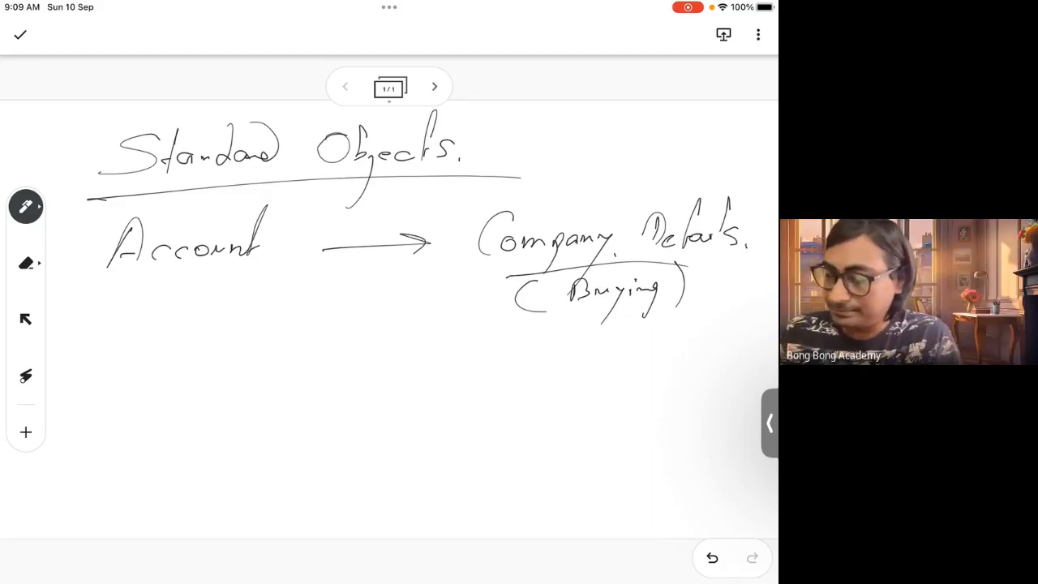
Write 'Contact' with an arrow to 'Employee, owner' and a curved arrow linking it up to Company Details
drag(135, 324, 130, 369)
drag(138, 354, 159, 350)
mouse_move(179, 322)
mouse_down()
mouse_move(176, 360)
mouse_move(224, 347)
mouse_move(237, 312)
mouse_up()
drag(228, 349, 413, 343)
drag(395, 341, 403, 350)
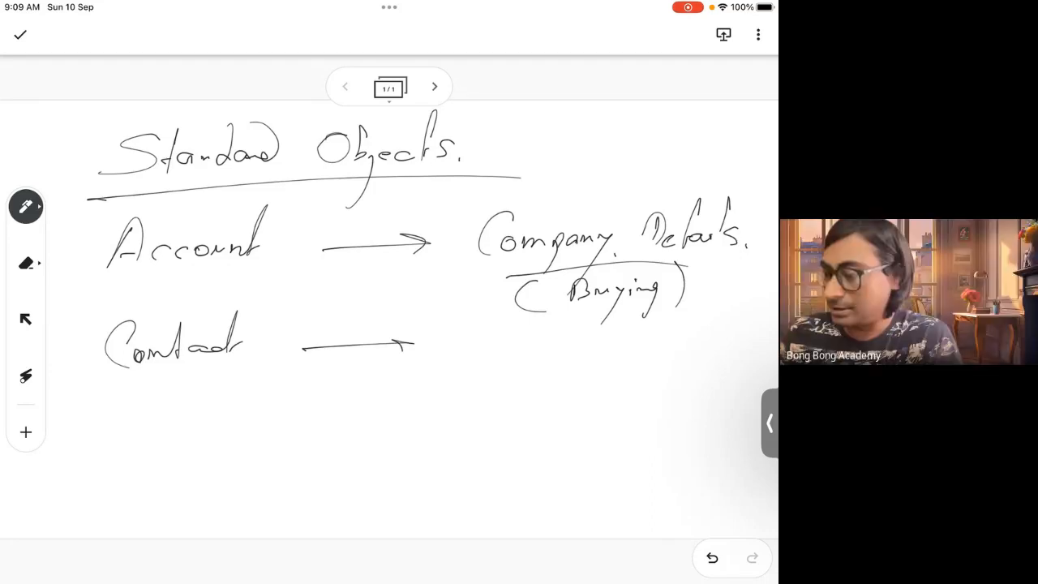
mouse_move(482, 330)
mouse_down()
mouse_move(487, 361)
mouse_move(513, 357)
mouse_move(539, 324)
mouse_move(548, 348)
mouse_move(566, 354)
mouse_move(728, 352)
mouse_move(736, 361)
mouse_up()
mouse_move(446, 357)
mouse_down()
mouse_move(478, 258)
mouse_move(490, 261)
mouse_up()
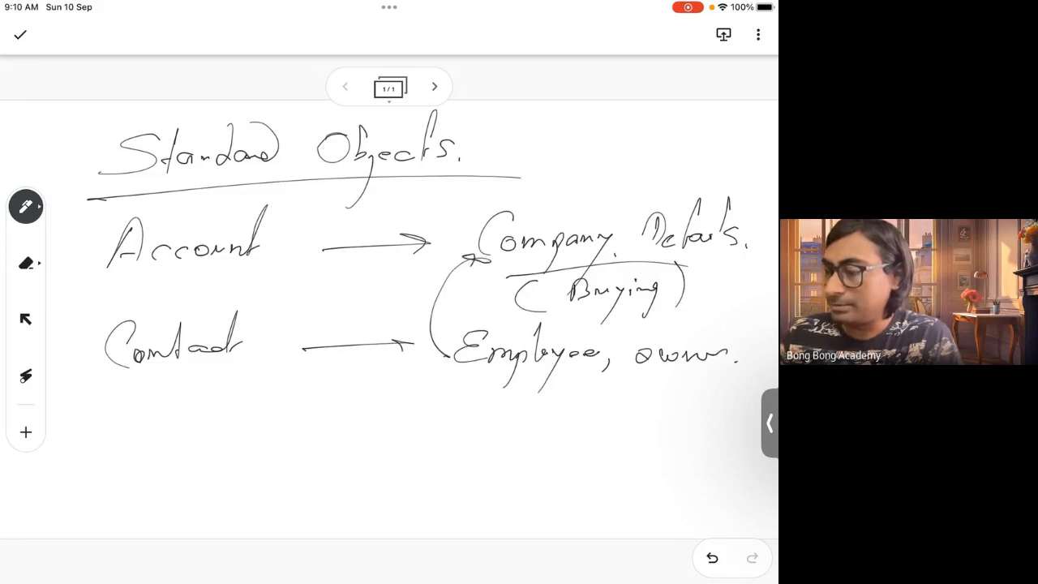
Box the 'Employee, owner' note and draw a curved connector linking Account and Contact
drag(464, 387, 732, 378)
drag(730, 330, 733, 378)
mouse_move(454, 321)
mouse_down()
mouse_move(449, 361)
mouse_move(714, 323)
mouse_move(735, 375)
mouse_up()
click(727, 399)
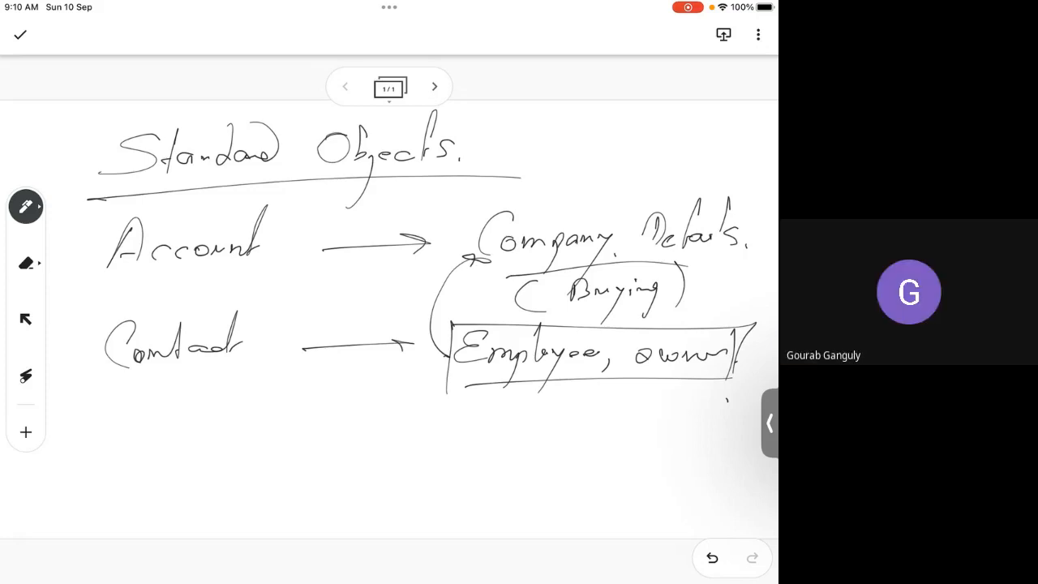
mouse_move(100, 247)
mouse_down()
mouse_move(63, 291)
mouse_move(96, 353)
mouse_move(111, 332)
mouse_move(97, 376)
mouse_up()
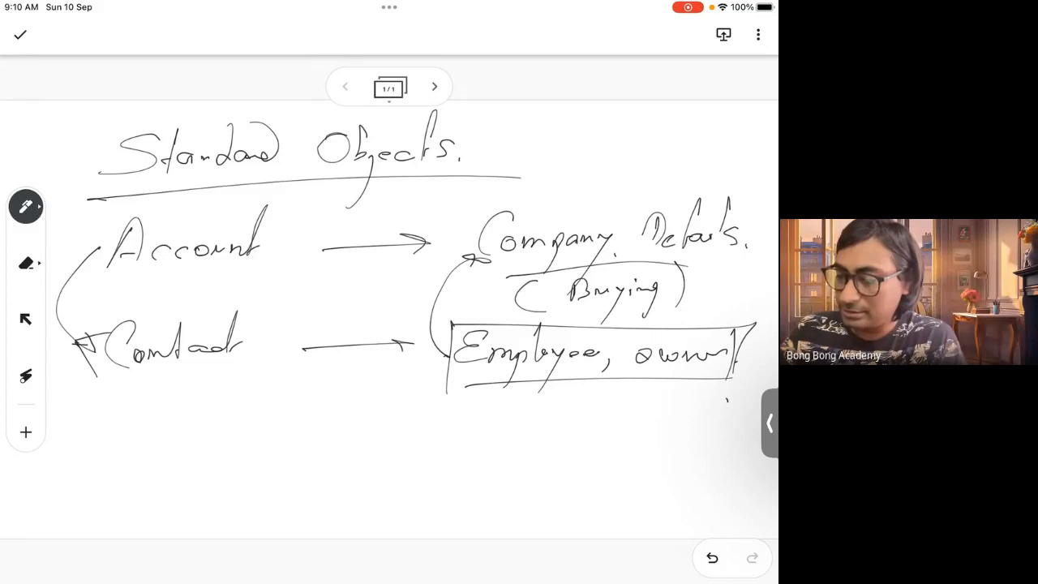
Draw an 'Account' box and a 'Cont.' box joined by a connector line with a crow's-foot end
mouse_move(143, 422)
mouse_down()
mouse_move(145, 481)
mouse_move(292, 511)
mouse_up()
mouse_move(170, 480)
mouse_down()
mouse_move(240, 470)
mouse_move(276, 451)
mouse_up()
mouse_move(490, 420)
mouse_down()
mouse_move(489, 509)
mouse_move(627, 519)
mouse_up()
drag(493, 508, 629, 519)
mouse_move(528, 471)
mouse_down()
mouse_move(508, 487)
mouse_move(533, 486)
mouse_up()
mouse_move(538, 481)
mouse_down()
mouse_move(549, 489)
mouse_move(574, 479)
mouse_up()
click(596, 480)
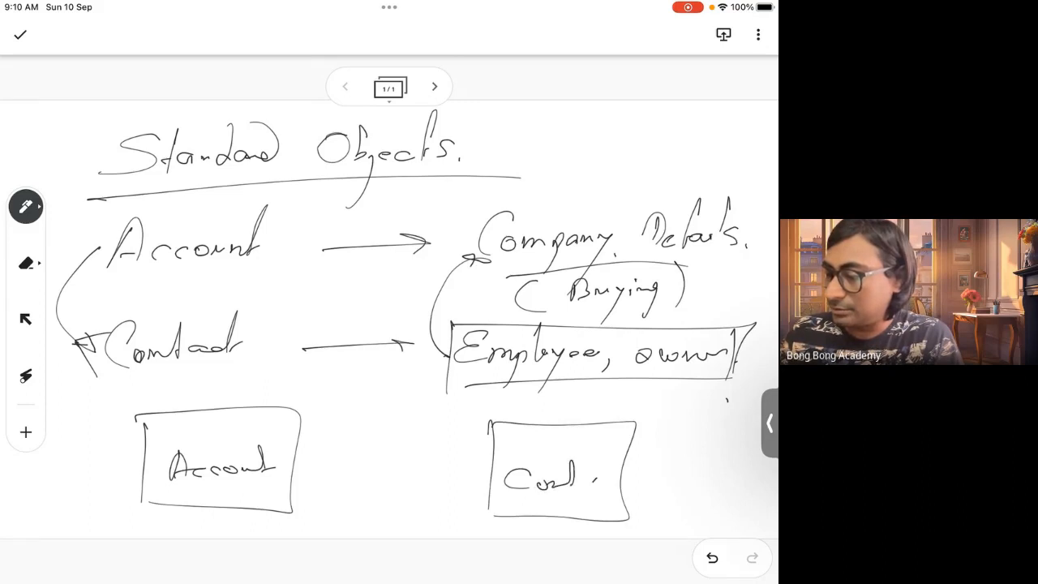
mouse_move(288, 469)
mouse_down()
mouse_move(490, 472)
mouse_move(446, 477)
mouse_move(492, 503)
mouse_up()
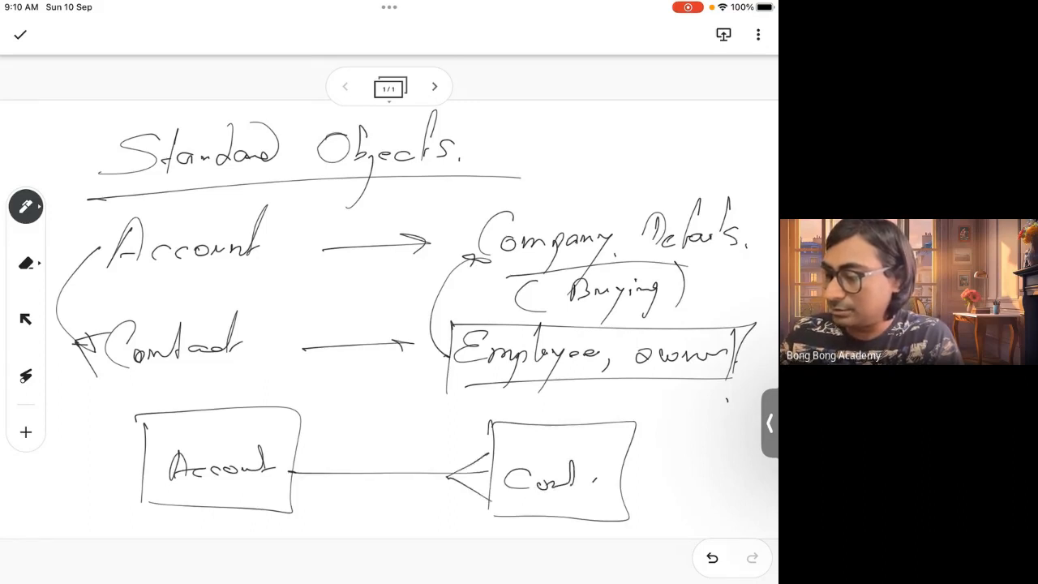
Label the relationship '1:n' and mark the Contact box with a circled 'n'
mouse_move(360, 427)
mouse_down()
mouse_move(360, 456)
mouse_move(415, 452)
mouse_up()
click(387, 435)
click(387, 448)
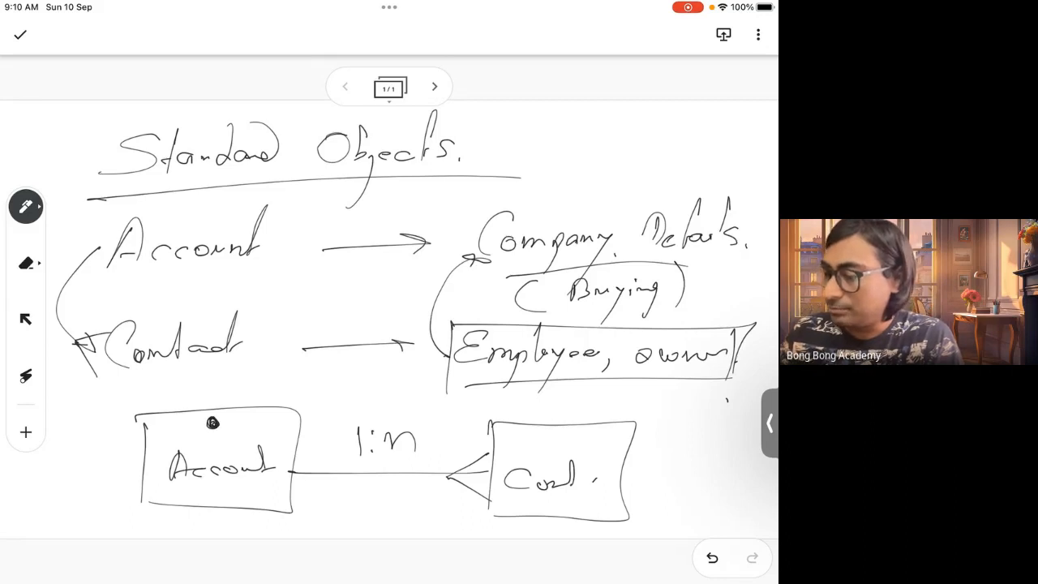
mouse_move(535, 429)
mouse_down()
mouse_move(550, 443)
mouse_move(527, 420)
mouse_up()
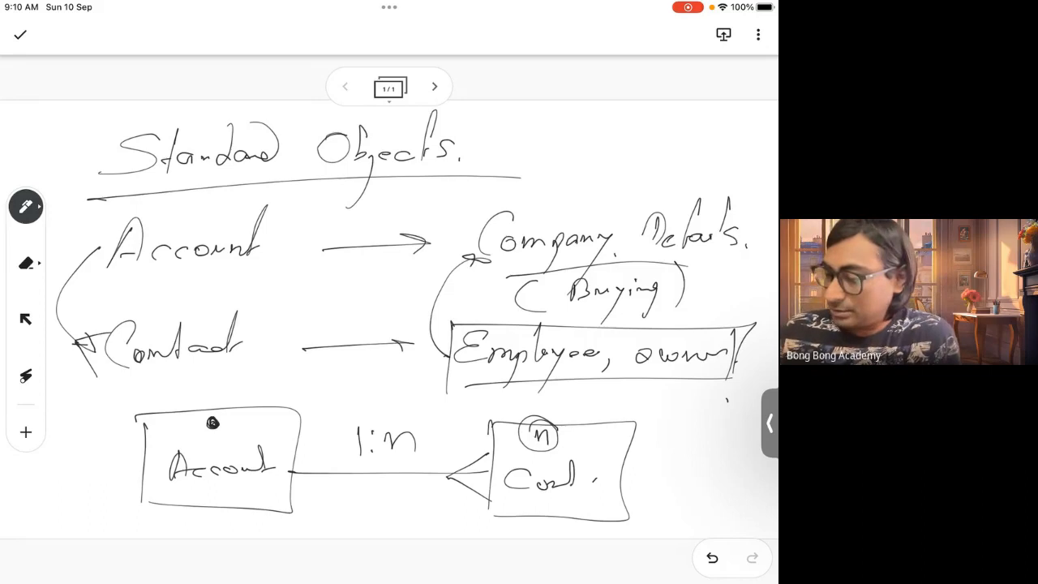
mouse_move(537, 415)
mouse_down()
mouse_move(521, 446)
mouse_move(542, 412)
mouse_up()
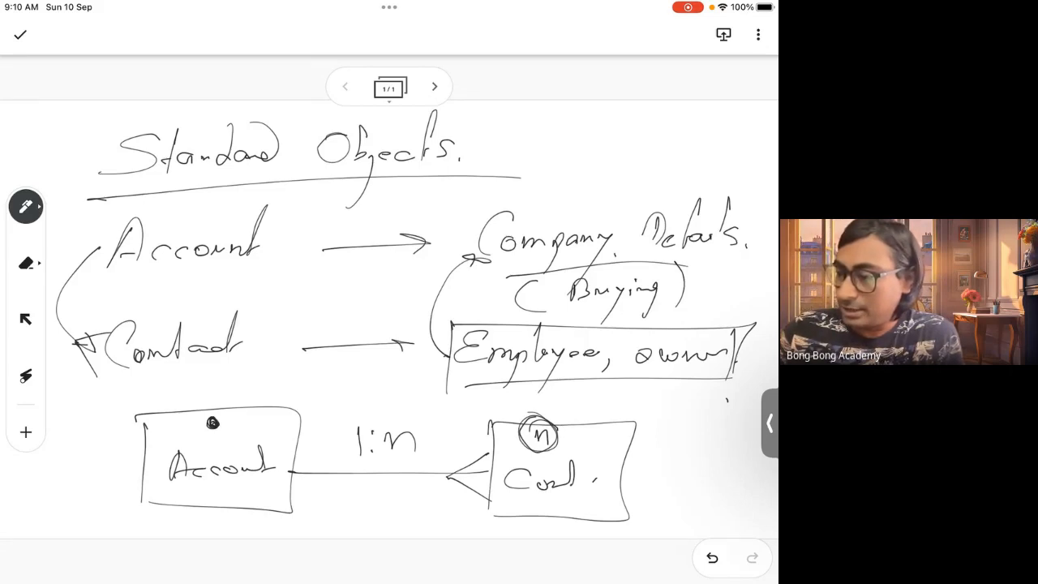
Add a second frame and write 'Opportunity' with an arrow pointing right
click(434, 86)
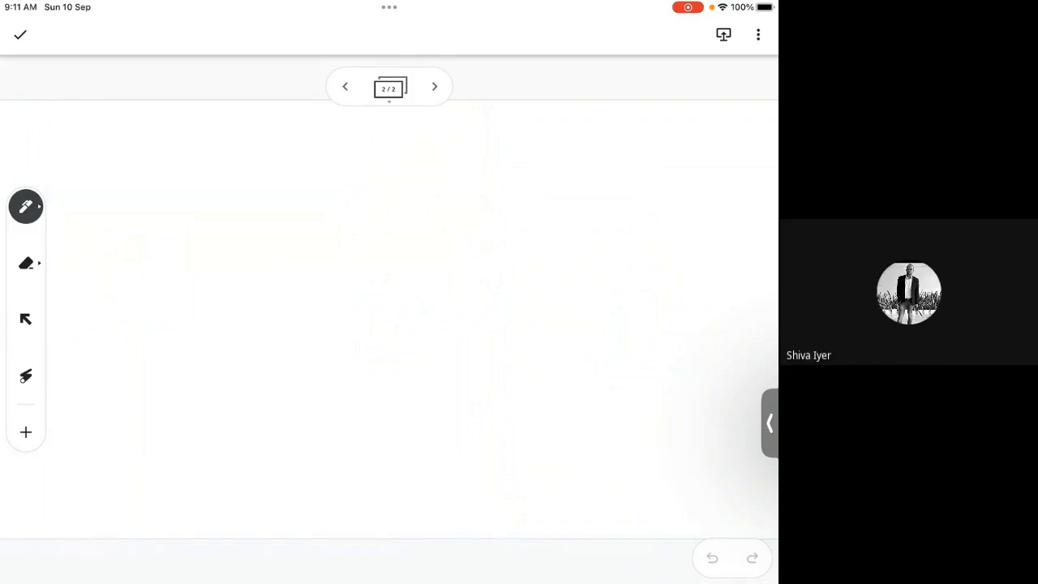
drag(146, 170, 123, 176)
drag(150, 216, 166, 197)
mouse_move(172, 185)
mouse_down()
mouse_move(177, 211)
mouse_move(180, 197)
mouse_up()
mouse_move(194, 182)
mouse_down()
mouse_move(190, 195)
mouse_move(196, 183)
mouse_up()
drag(205, 185, 222, 194)
mouse_move(240, 149)
mouse_down()
mouse_move(236, 175)
mouse_move(277, 187)
mouse_up()
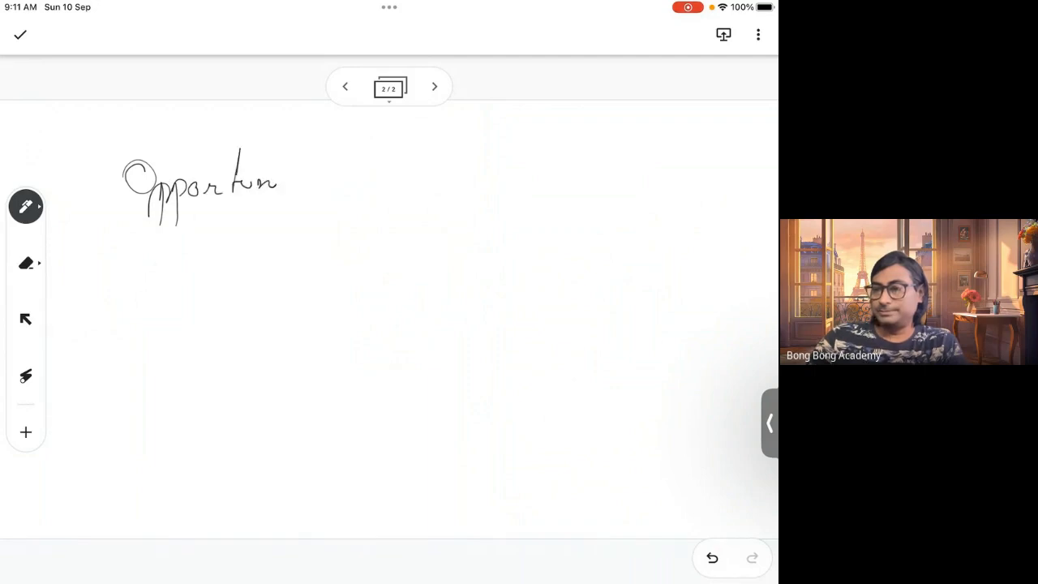
drag(283, 147, 283, 156)
drag(296, 142, 279, 246)
drag(357, 179, 490, 172)
drag(461, 165, 462, 177)
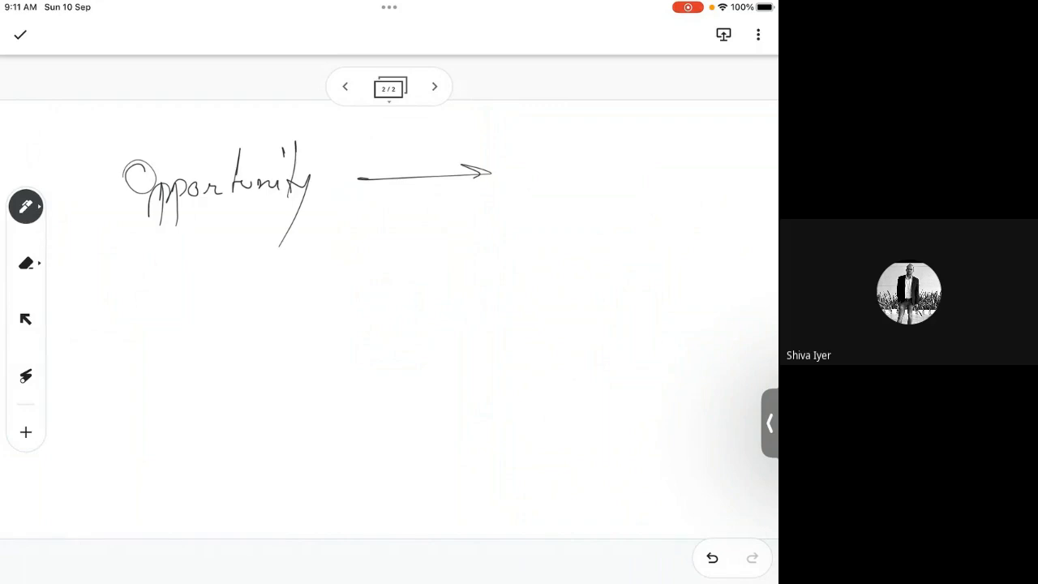
Write '(Deals, Header.)' at the arrow's end, bracketed and underlined
mouse_move(558, 142)
mouse_down()
mouse_move(577, 175)
mouse_move(622, 170)
mouse_move(667, 184)
mouse_up()
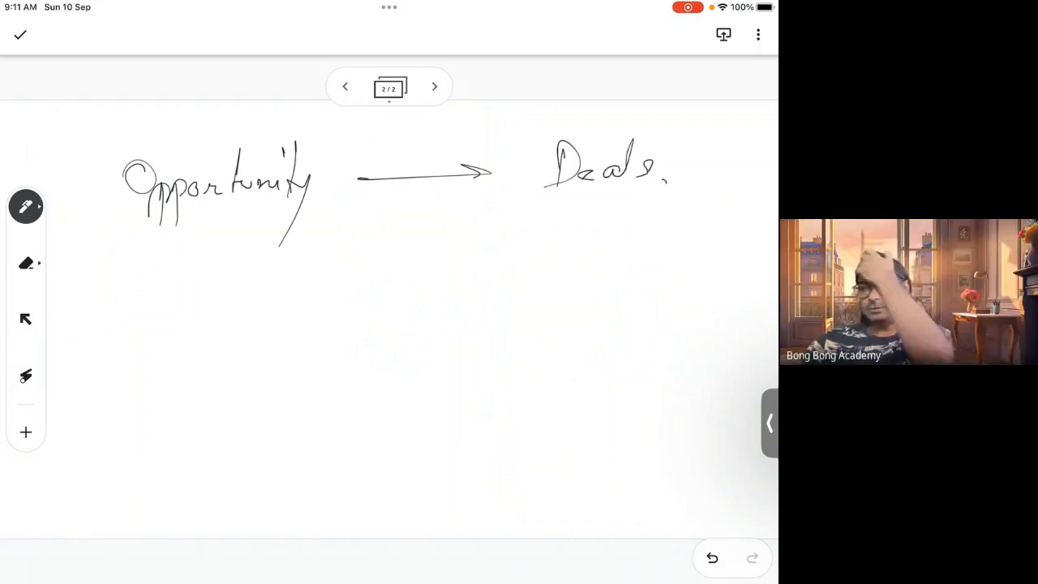
drag(688, 147, 678, 180)
drag(701, 148, 693, 178)
mouse_move(681, 169)
mouse_down()
mouse_move(733, 154)
mouse_move(735, 176)
mouse_move(746, 169)
mouse_move(748, 206)
mouse_up()
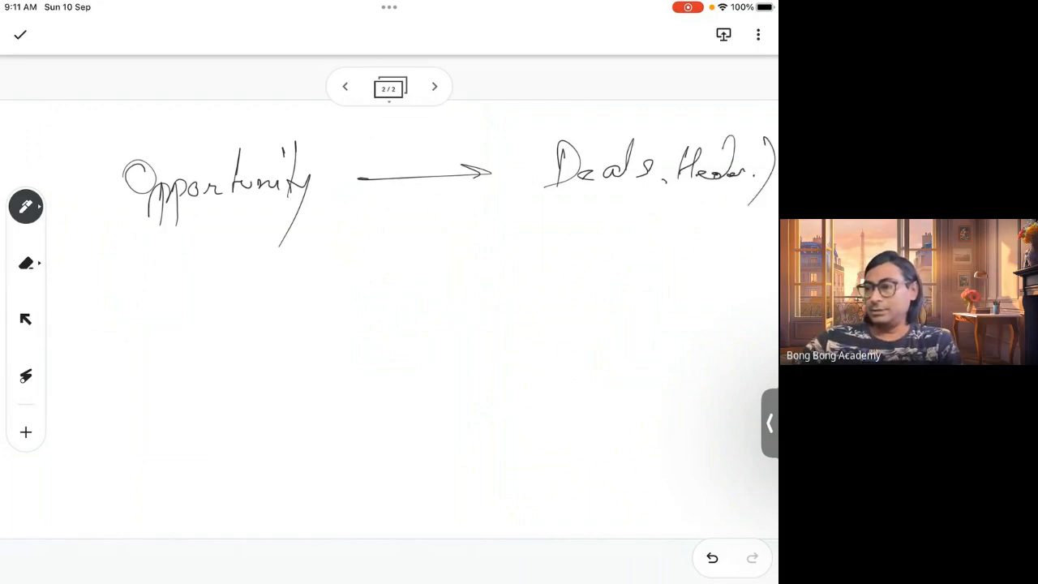
mouse_move(553, 122)
mouse_down()
mouse_move(531, 209)
mouse_move(679, 195)
mouse_move(771, 200)
mouse_up()
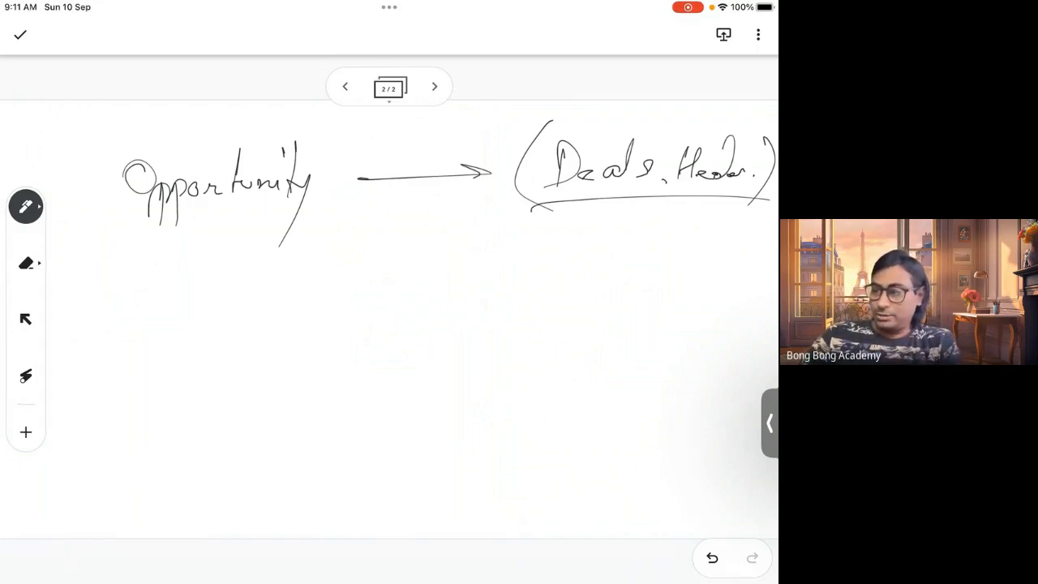
Write 'Product' below Opportunity with a line leading to 'Product.'
mouse_move(130, 387)
mouse_down()
mouse_move(186, 355)
mouse_move(205, 327)
mouse_move(258, 312)
mouse_up()
drag(349, 339, 475, 334)
mouse_move(529, 354)
mouse_down()
mouse_move(527, 316)
mouse_move(587, 334)
mouse_move(638, 293)
mouse_move(636, 334)
mouse_up()
drag(641, 337, 636, 346)
click(667, 344)
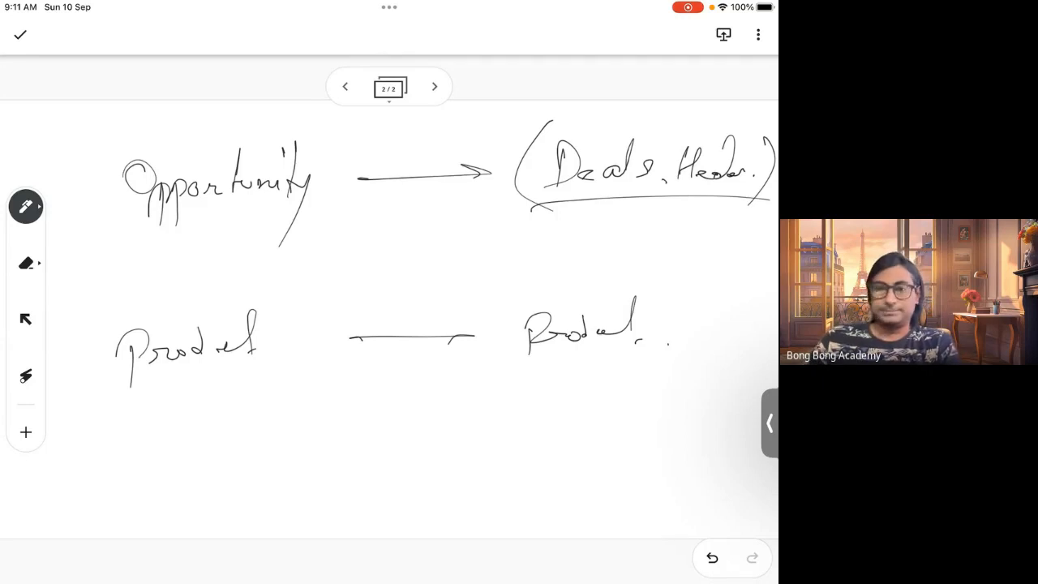
drag(625, 325, 648, 318)
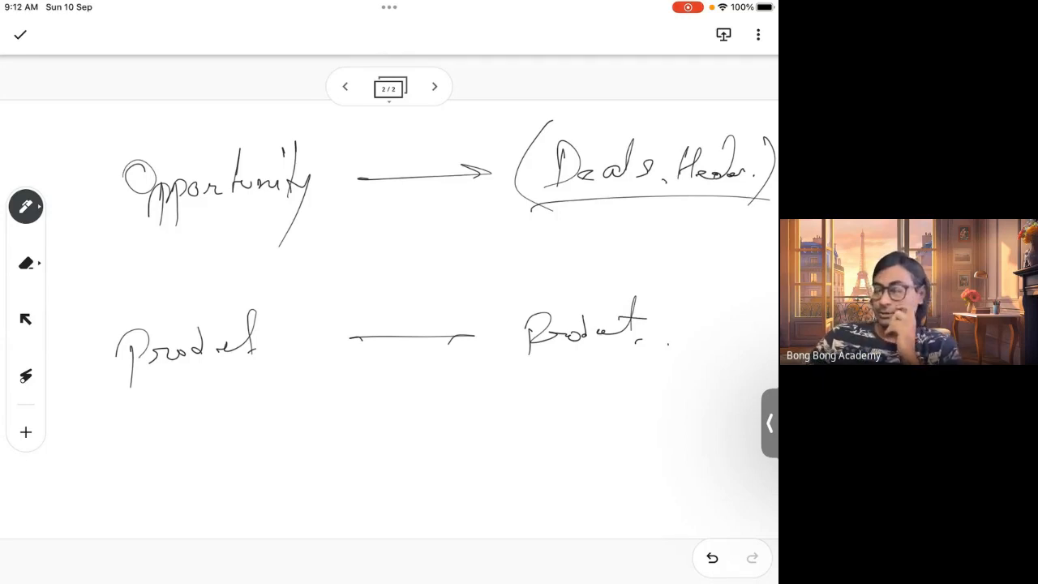
mouse_move(205, 344)
mouse_down()
mouse_move(216, 353)
mouse_move(265, 331)
mouse_up()
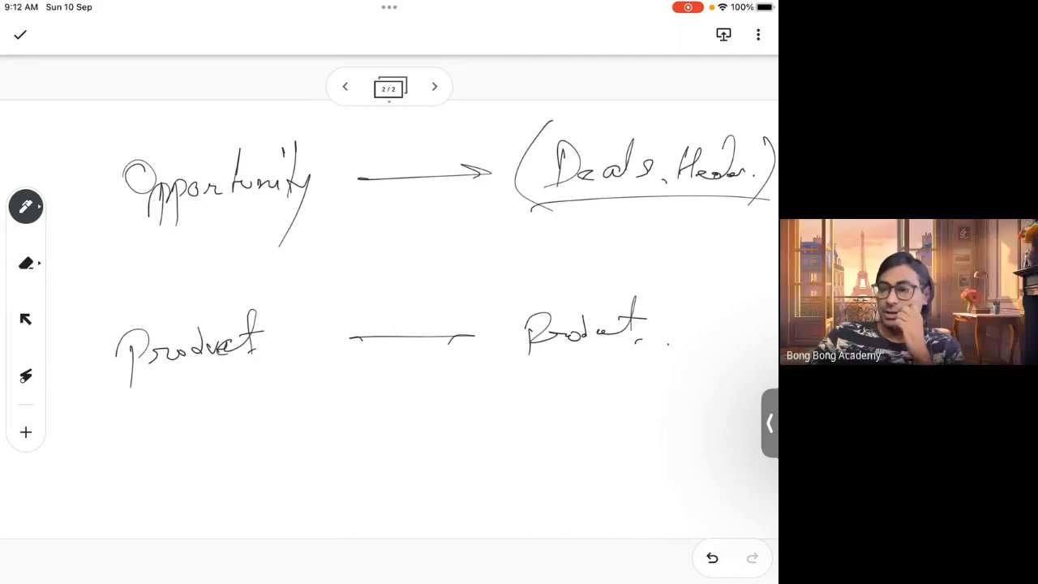
Draw a curved arrow from Opportunity to Product, then erase it with the Eraser
drag(120, 198, 101, 322)
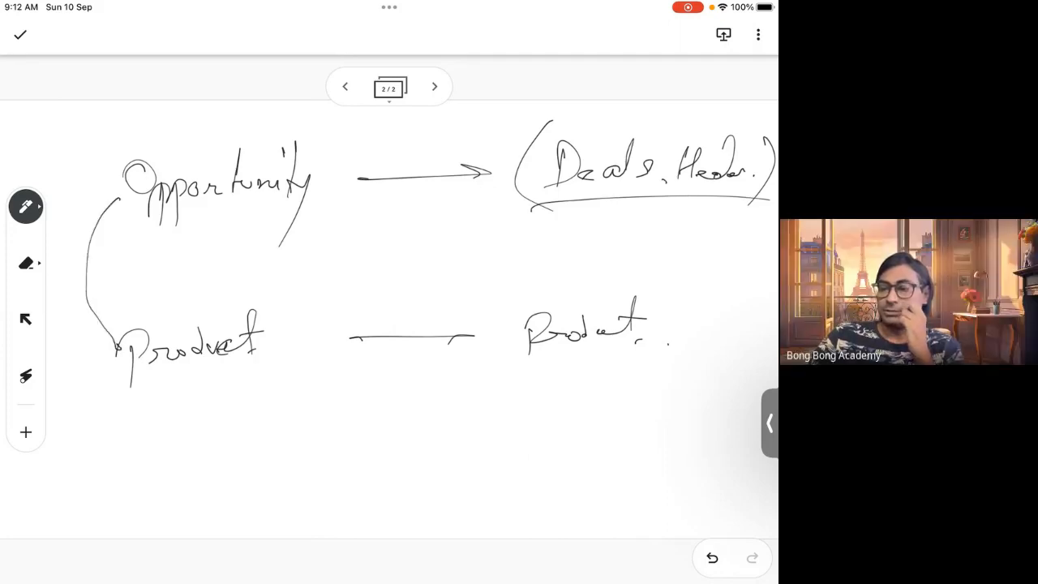
drag(96, 366, 98, 328)
drag(97, 327, 135, 331)
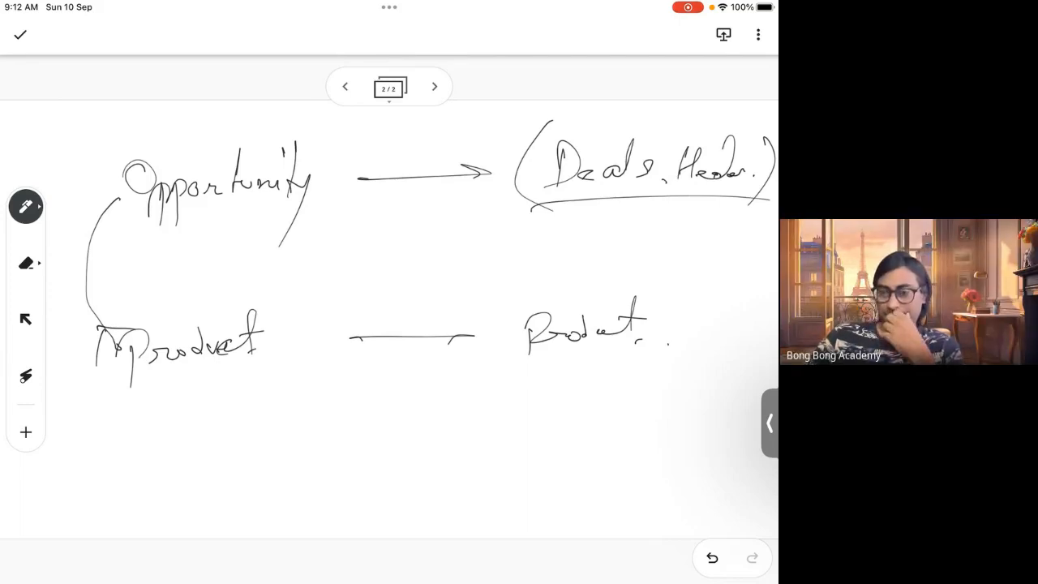
click(26, 263)
mouse_move(119, 191)
mouse_down()
mouse_move(96, 244)
mouse_move(87, 325)
mouse_move(102, 364)
mouse_move(111, 331)
mouse_move(122, 335)
mouse_up()
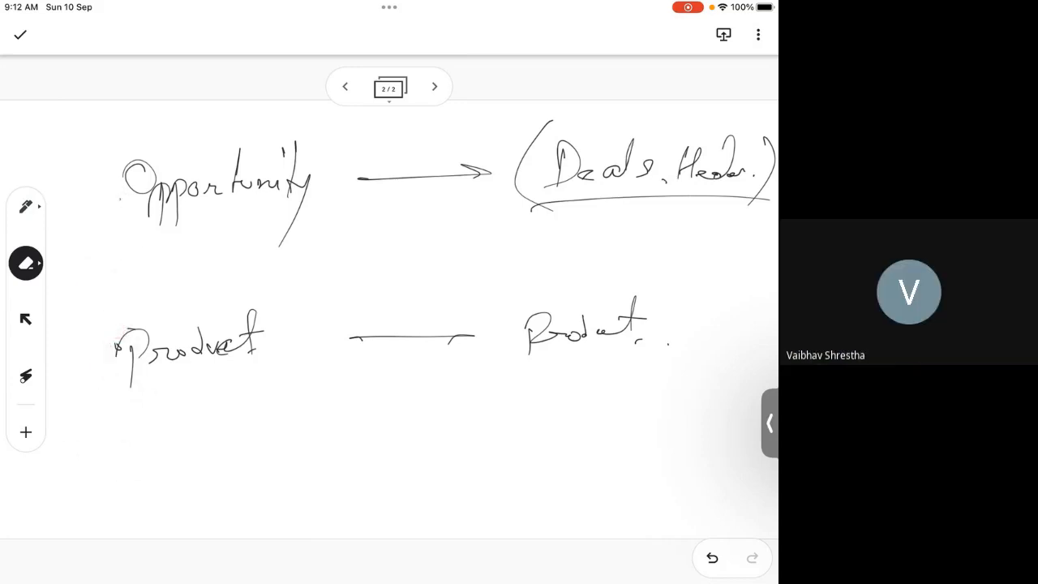
Draw an 'Opportunity' box and a 'Product' box side by side below the notes
click(26, 206)
mouse_move(159, 412)
mouse_down()
mouse_move(161, 509)
mouse_move(328, 507)
mouse_move(146, 516)
mouse_up()
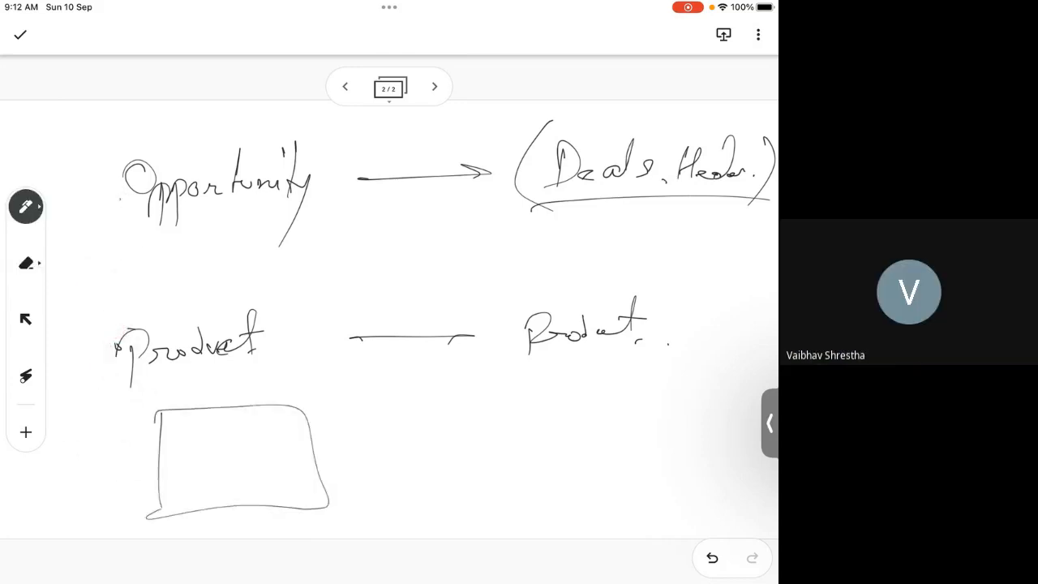
mouse_move(177, 456)
mouse_down()
mouse_move(214, 466)
mouse_move(271, 459)
mouse_up()
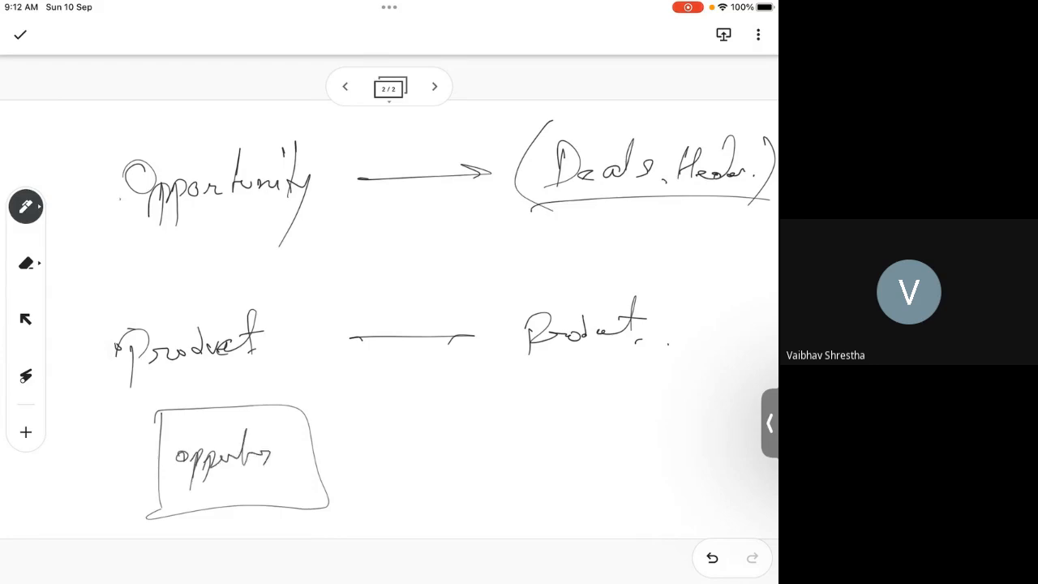
mouse_move(516, 397)
mouse_down()
mouse_move(514, 496)
mouse_move(492, 504)
mouse_up()
mouse_move(544, 435)
mouse_down()
mouse_move(540, 475)
mouse_move(597, 433)
mouse_move(604, 451)
mouse_move(618, 451)
mouse_up()
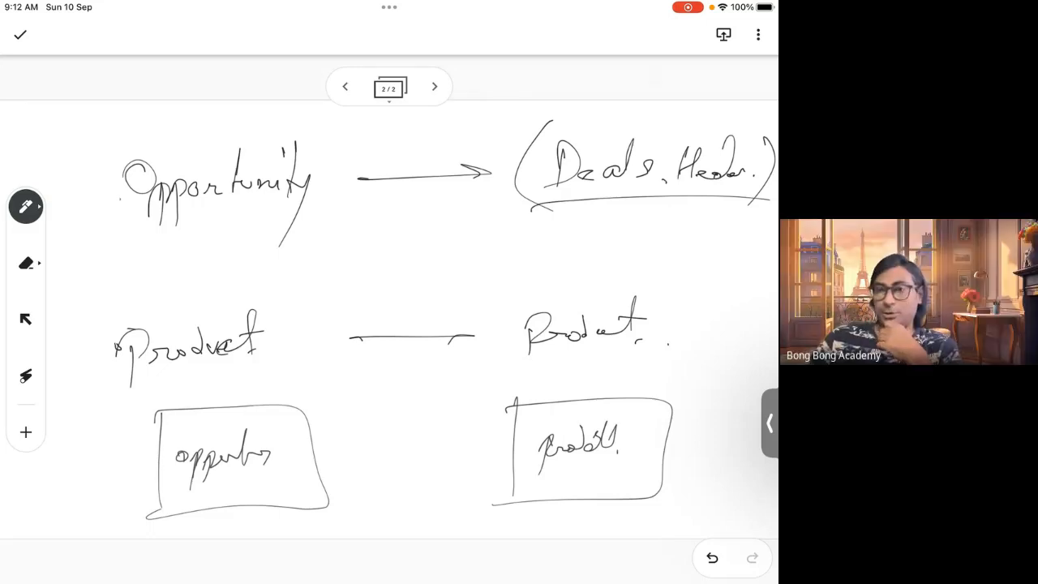
Draw a small junction box labelled 'Op.' between them, joined to both boxes with crow's-foot lines
drag(387, 420, 391, 500)
mouse_move(385, 421)
mouse_down()
mouse_move(458, 417)
mouse_move(443, 521)
mouse_up()
drag(389, 501, 421, 522)
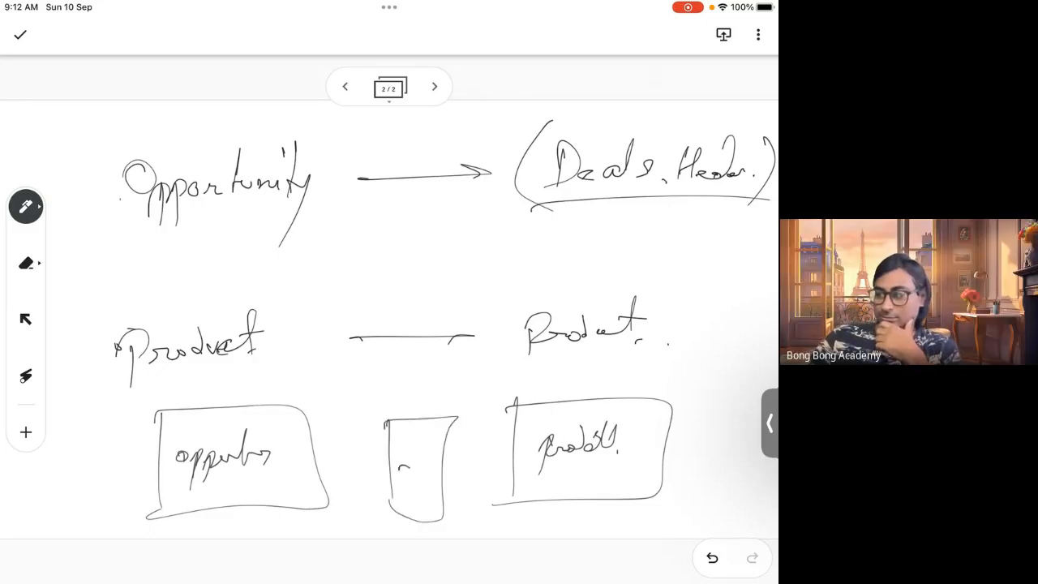
drag(406, 465, 424, 478)
drag(415, 459, 415, 500)
mouse_move(383, 459)
mouse_down()
mouse_move(307, 466)
mouse_move(351, 459)
mouse_up()
drag(351, 459, 385, 486)
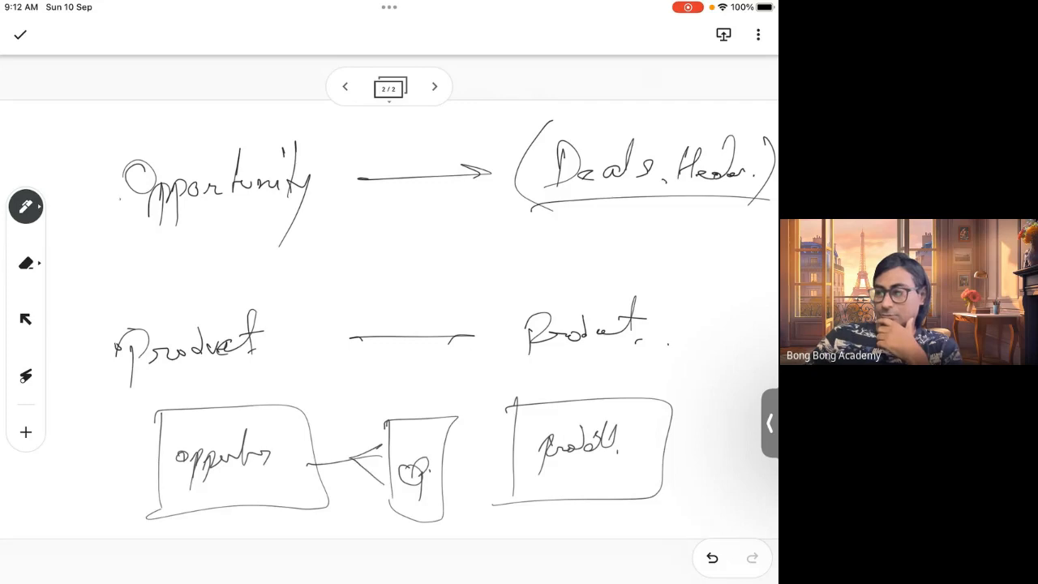
drag(445, 463, 517, 454)
drag(442, 443, 438, 487)
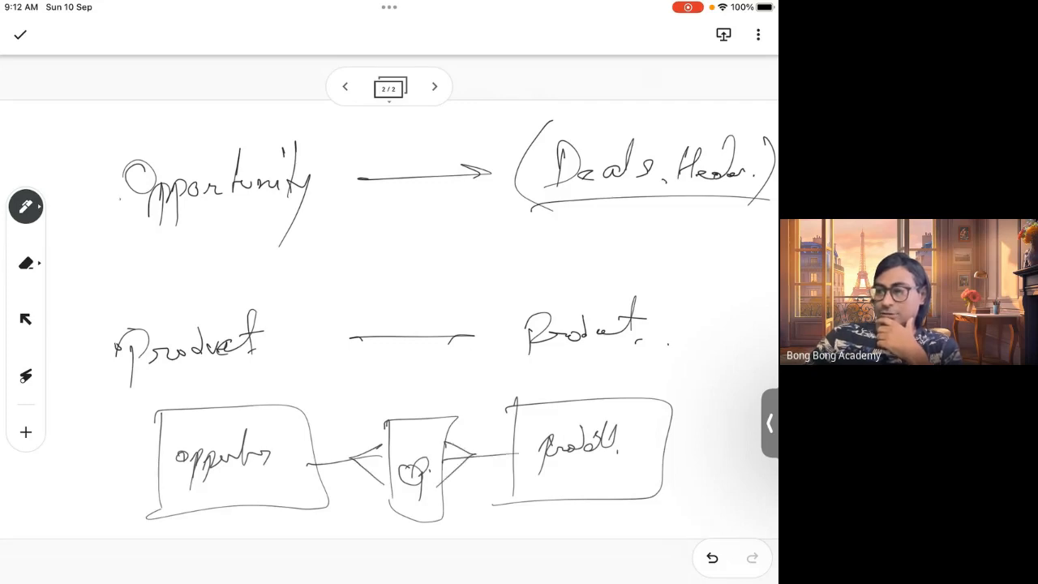
Label the junction connectors '1:n' and 'n:1', write 'Mapu.' above the junction box, and underline both box names
mouse_move(327, 396)
mouse_down()
mouse_move(327, 434)
mouse_move(374, 415)
mouse_up()
mouse_move(466, 393)
mouse_down()
mouse_move(466, 411)
mouse_move(503, 416)
mouse_up()
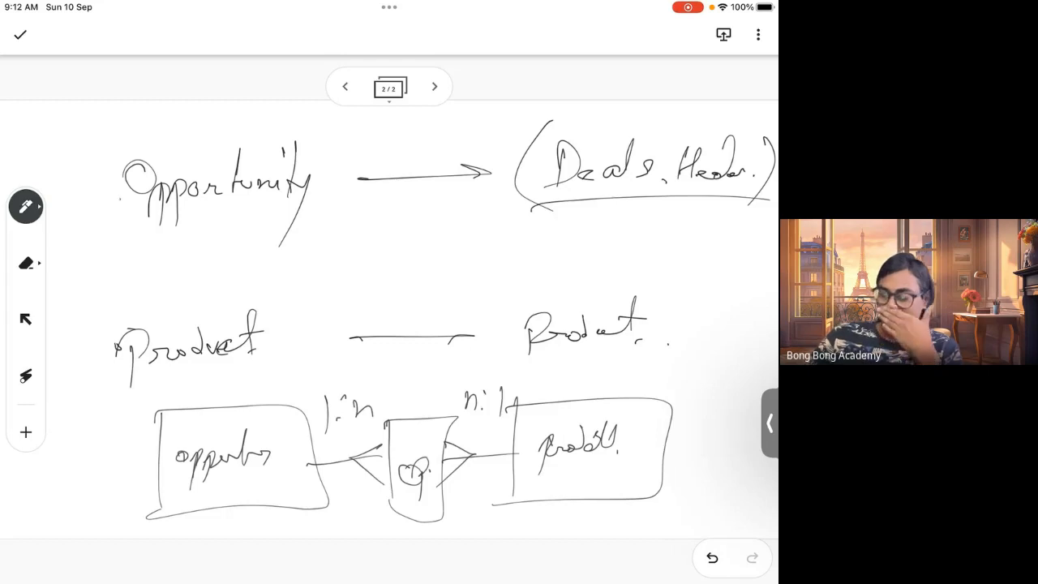
mouse_move(401, 397)
mouse_down()
mouse_move(419, 396)
mouse_move(422, 423)
mouse_move(432, 400)
mouse_up()
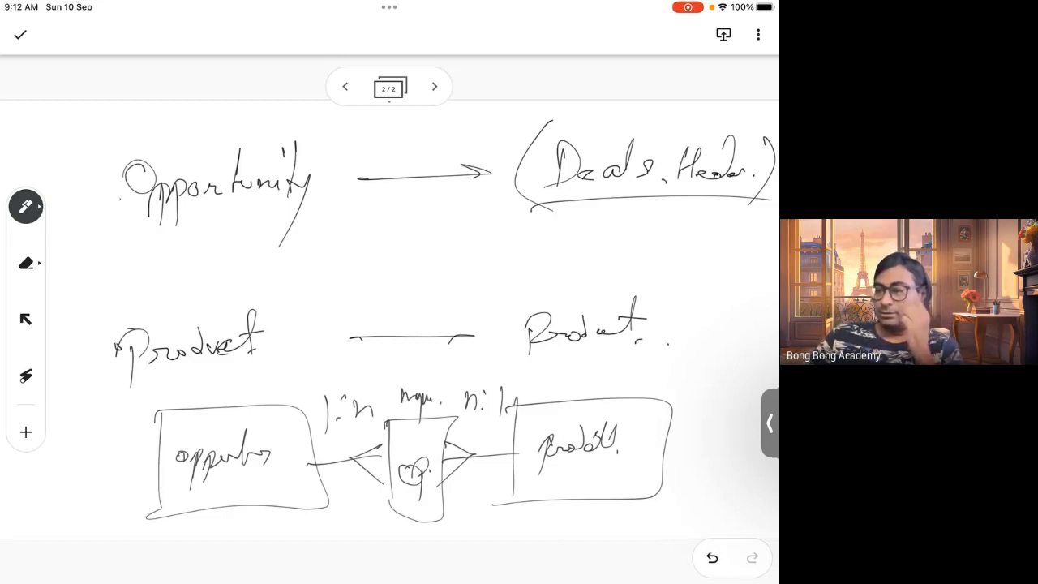
drag(180, 490, 280, 475)
drag(551, 481, 603, 476)
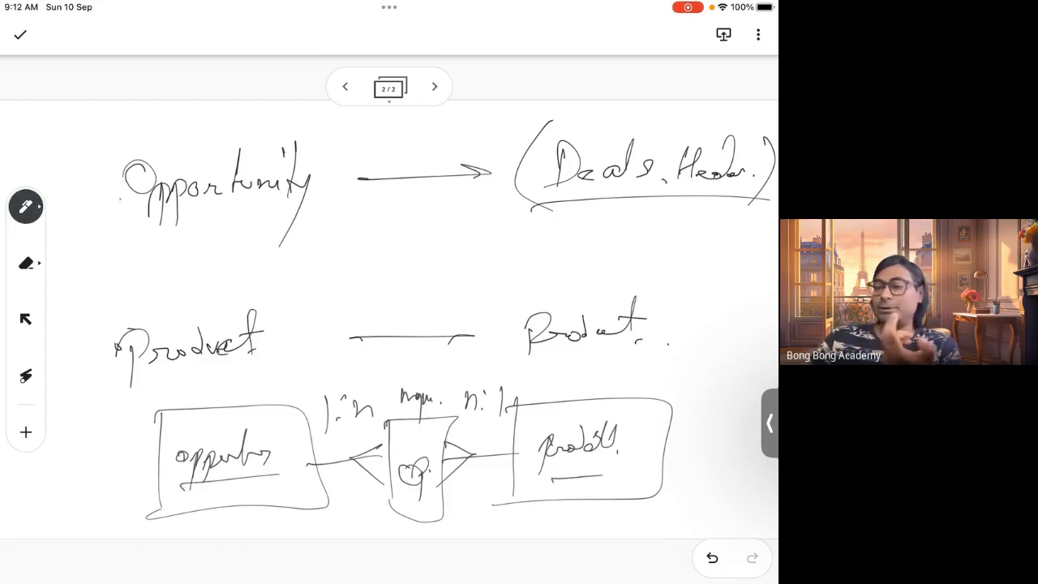
Link Opportunity and Product with a curved arrow marked 'D.' and a crow's-foot line marked 'P', labelling both '1:n'
mouse_move(81, 223)
mouse_down()
mouse_move(78, 357)
mouse_move(83, 347)
mouse_up()
mouse_move(82, 347)
mouse_down()
mouse_move(76, 374)
mouse_move(78, 349)
mouse_up()
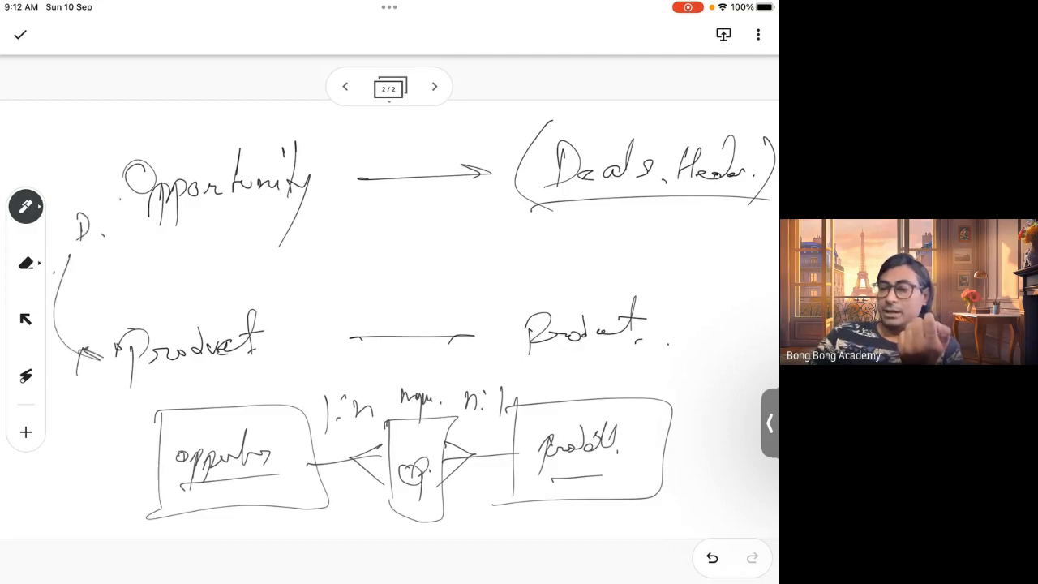
drag(154, 302, 159, 331)
mouse_move(154, 300)
mouse_down()
mouse_move(162, 320)
mouse_move(228, 217)
mouse_move(212, 240)
mouse_up()
drag(213, 240, 266, 211)
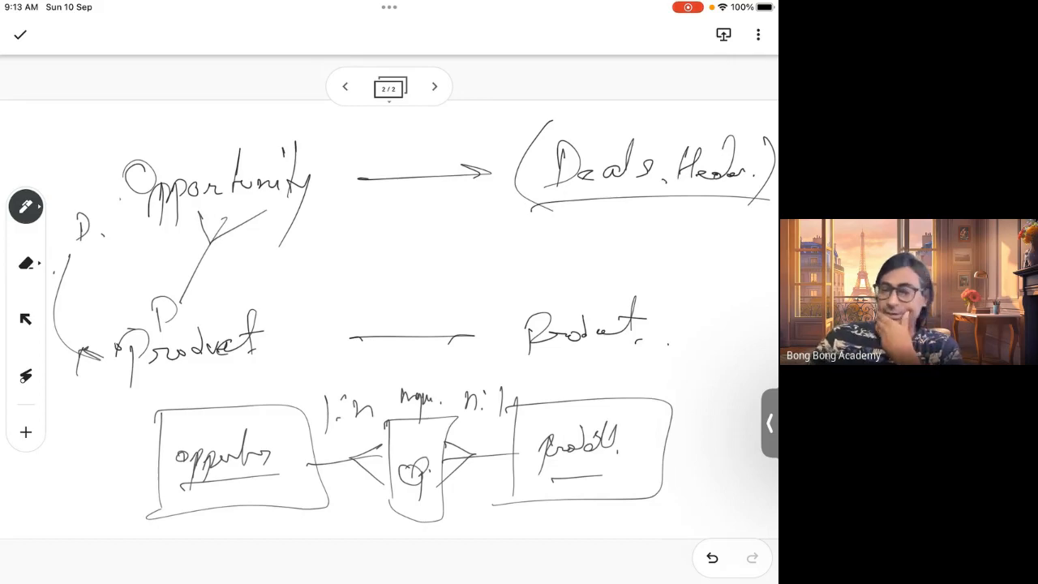
mouse_move(70, 290)
mouse_down()
mouse_move(70, 307)
mouse_move(79, 301)
mouse_up()
drag(87, 304, 103, 302)
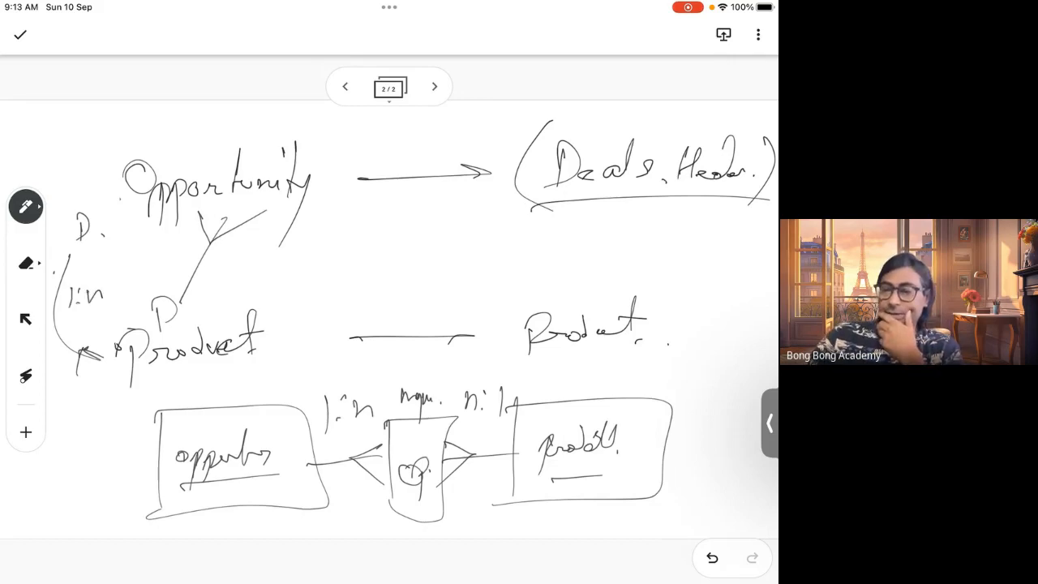
mouse_move(209, 265)
mouse_down()
mouse_move(210, 293)
mouse_move(242, 266)
mouse_move(249, 273)
mouse_up()
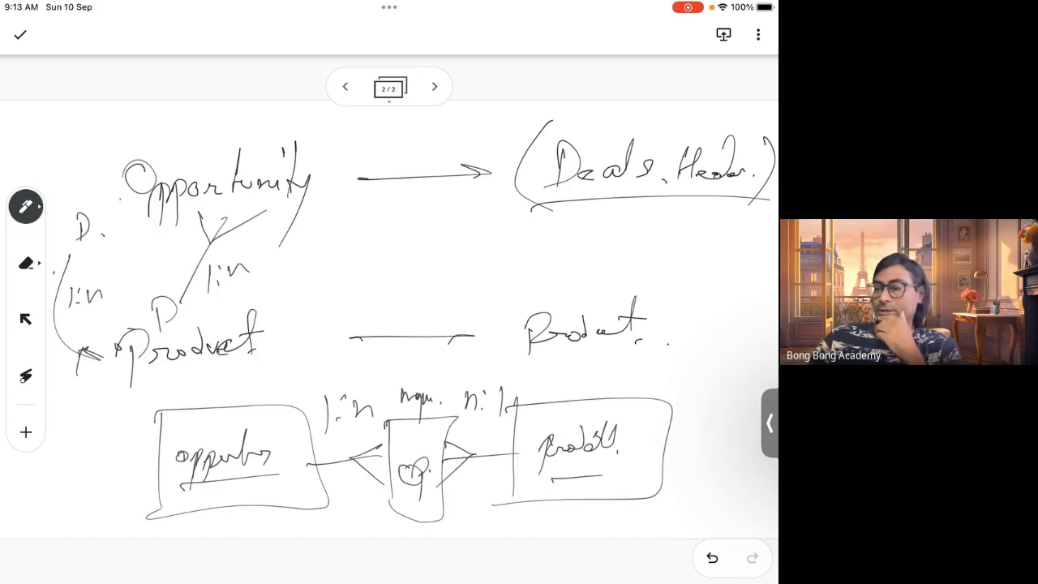
Retrace the outlines of the Opportunity, junction and Product boxes in the bottom diagram
drag(440, 424, 443, 456)
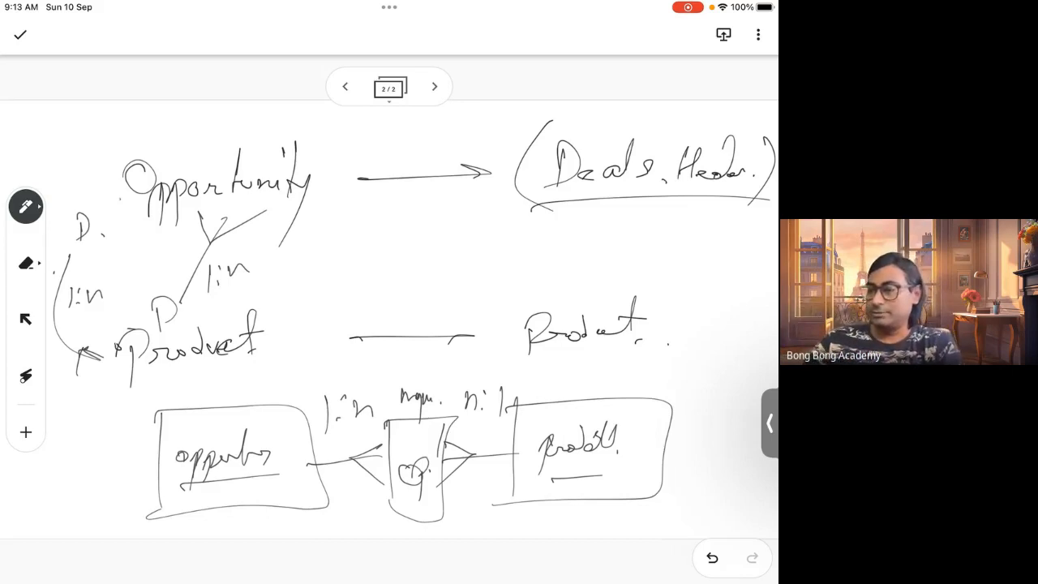
mouse_move(160, 409)
mouse_down()
mouse_move(289, 520)
mouse_move(321, 505)
mouse_move(172, 410)
mouse_up()
mouse_move(506, 407)
mouse_down()
mouse_move(500, 510)
mouse_move(670, 498)
mouse_move(520, 403)
mouse_up()
mouse_move(388, 422)
mouse_down()
mouse_move(443, 521)
mouse_move(429, 422)
mouse_up()
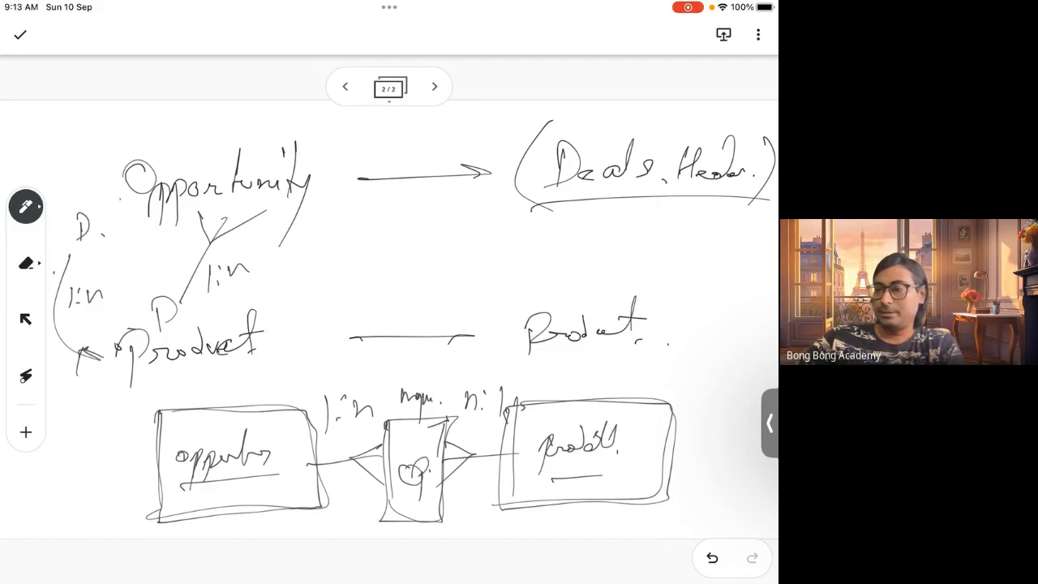
Add a third page and write 'Product' with an arrow leading to a partial label on the right
click(435, 86)
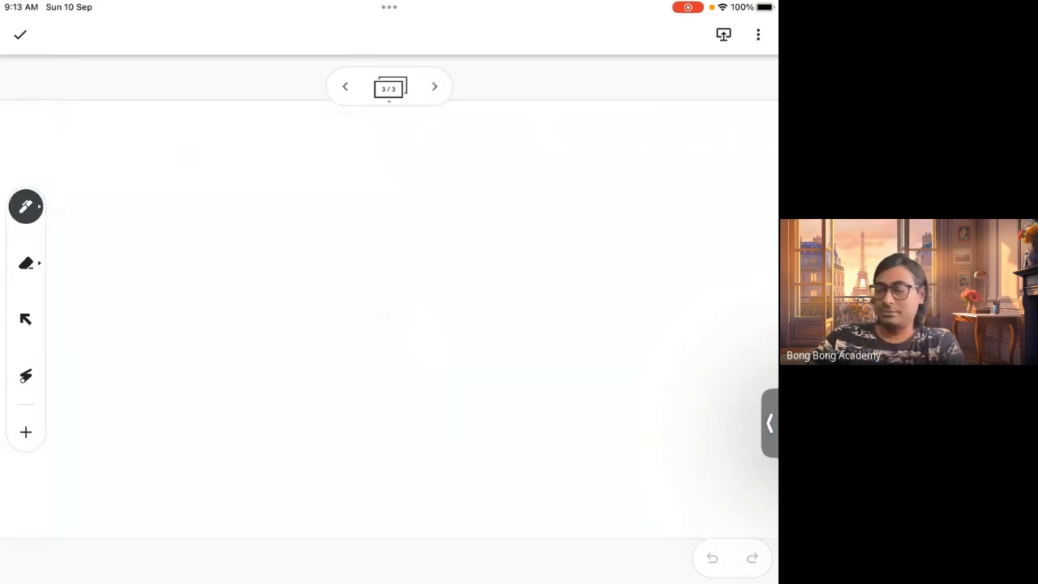
mouse_move(129, 214)
mouse_down()
mouse_move(162, 180)
mouse_move(189, 188)
mouse_move(235, 158)
mouse_move(250, 187)
mouse_up()
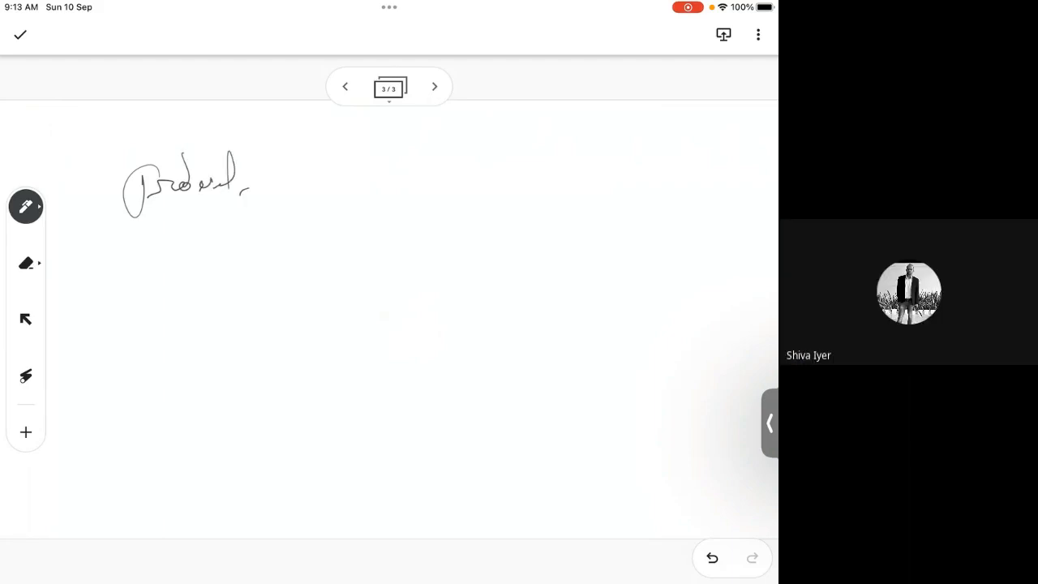
drag(349, 182, 463, 164)
mouse_move(536, 182)
mouse_down()
mouse_move(553, 159)
mouse_move(618, 167)
mouse_up()
drag(624, 172, 633, 168)
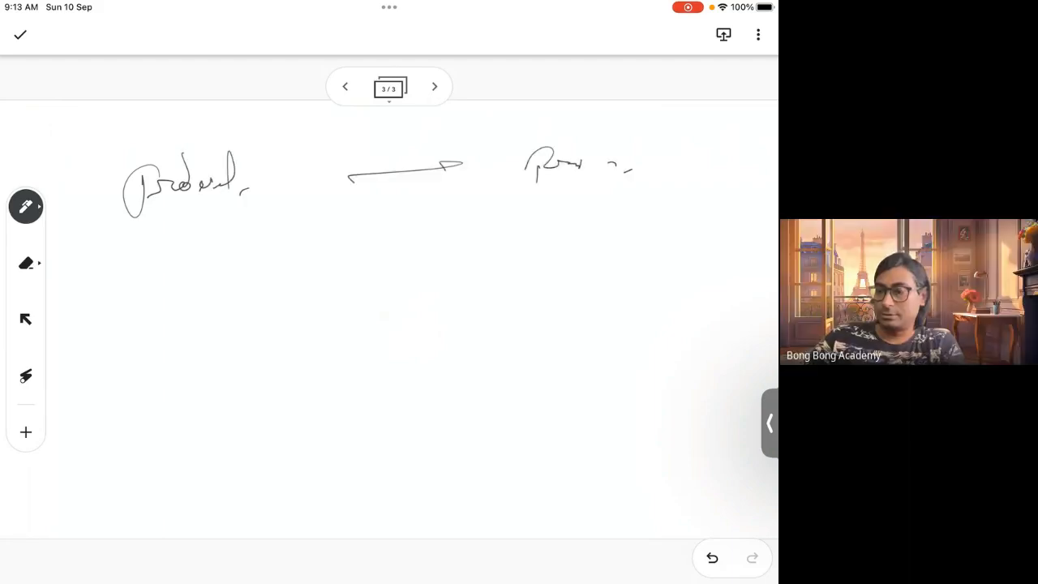
Write 'Pricebook' below with an arrow pointing to 'Catalog.. (Menu)'
mouse_move(133, 373)
mouse_down()
mouse_move(138, 404)
mouse_move(184, 383)
mouse_move(266, 380)
mouse_up()
click(193, 388)
drag(316, 387, 478, 373)
drag(468, 370, 478, 375)
mouse_move(566, 354)
mouse_down()
mouse_move(568, 381)
mouse_move(584, 383)
mouse_up()
mouse_move(585, 382)
mouse_down()
mouse_move(597, 339)
mouse_move(611, 380)
mouse_move(634, 337)
mouse_up()
mouse_move(631, 366)
mouse_down()
mouse_move(649, 365)
mouse_move(637, 417)
mouse_up()
click(667, 376)
click(684, 375)
mouse_move(558, 409)
mouse_down()
mouse_move(548, 448)
mouse_move(571, 410)
mouse_move(589, 433)
mouse_move(607, 433)
mouse_up()
drag(610, 434, 651, 433)
drag(660, 396, 658, 443)
click(685, 444)
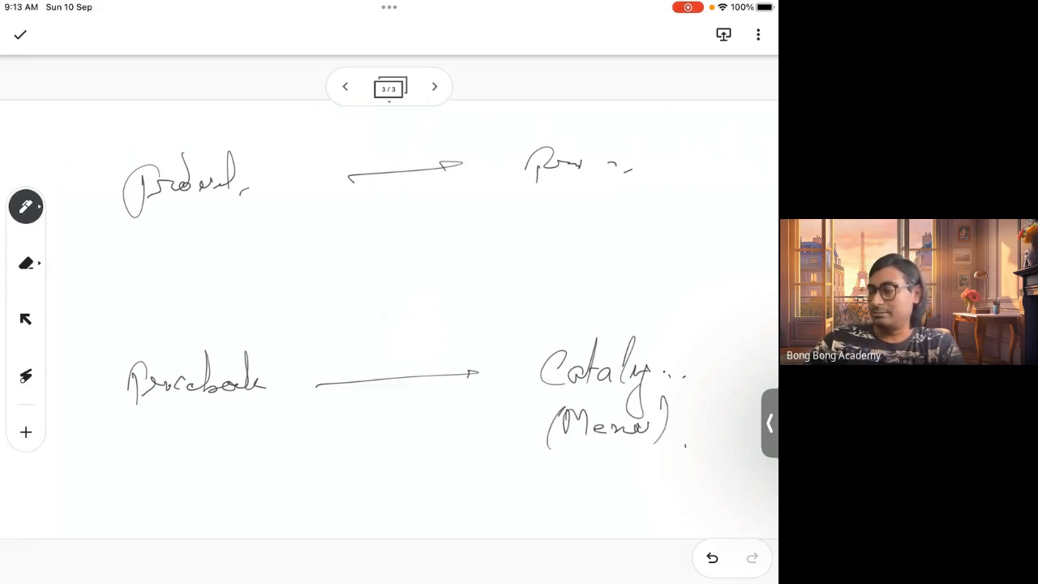
Write 'USA, India.' under the Catalog (Menu) note as examples
drag(541, 460, 561, 466)
mouse_move(575, 462)
mouse_down()
mouse_move(571, 479)
mouse_move(596, 480)
mouse_up()
drag(604, 482, 601, 491)
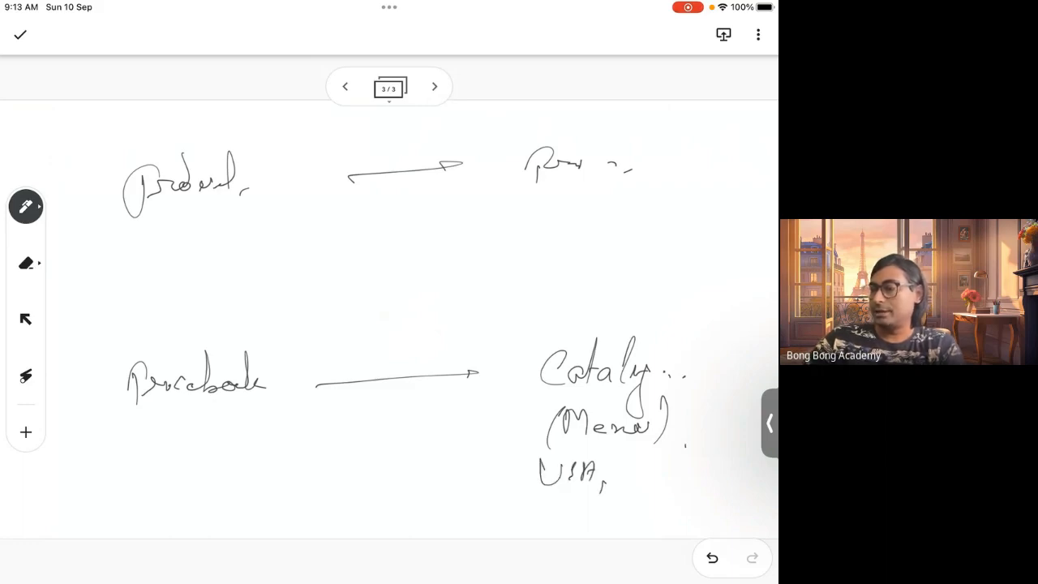
mouse_move(650, 465)
mouse_down()
mouse_move(649, 481)
mouse_move(655, 457)
mouse_up()
drag(644, 485, 680, 480)
drag(692, 468, 707, 481)
mouse_move(722, 471)
mouse_down()
mouse_move(732, 474)
mouse_move(725, 483)
mouse_up()
drag(751, 487, 748, 492)
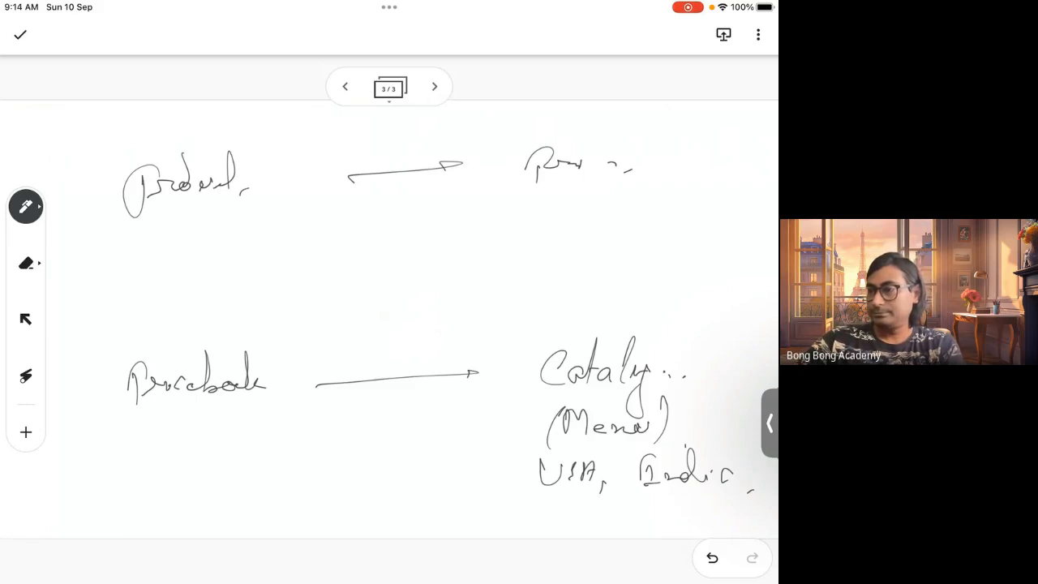
Complete the label at the end of the Product arrow so it reads 'Product.'
mouse_move(584, 167)
mouse_down()
mouse_move(591, 157)
mouse_move(591, 168)
mouse_up()
mouse_move(602, 162)
mouse_down()
mouse_move(610, 154)
mouse_move(623, 164)
mouse_up()
drag(634, 125, 631, 169)
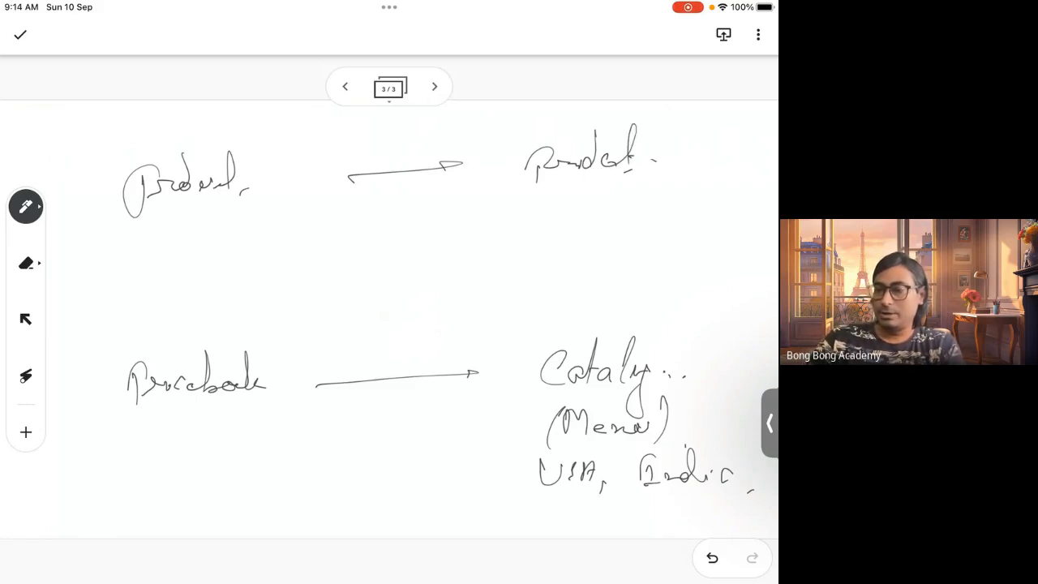
Connect Product and Pricebook with curved arrows both ways labelled '1:n', and write 'n:n' beside them
mouse_move(123, 226)
mouse_down()
mouse_move(111, 237)
mouse_move(95, 358)
mouse_move(121, 356)
mouse_up()
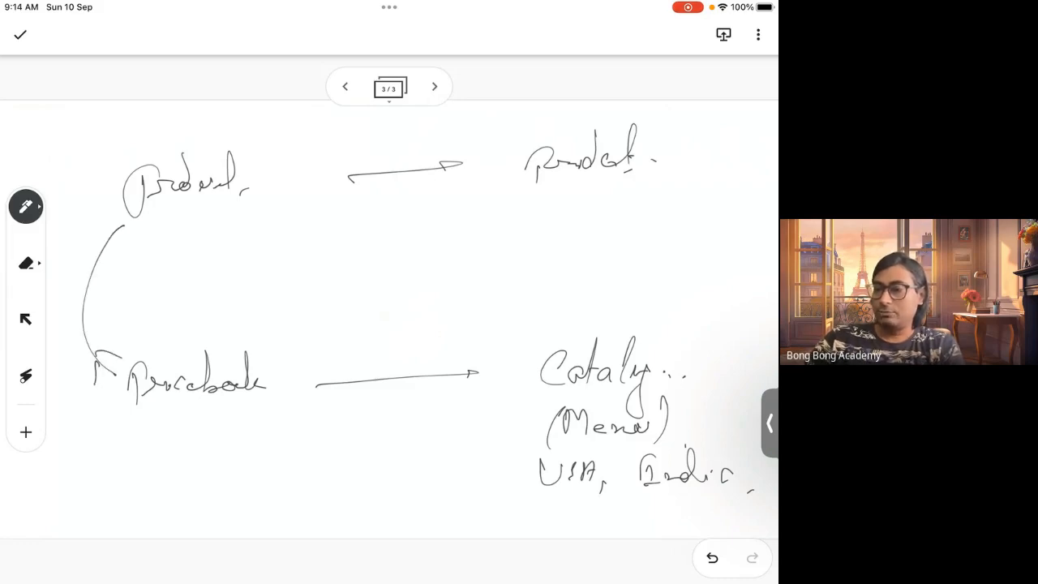
drag(225, 344, 258, 241)
drag(269, 205, 261, 243)
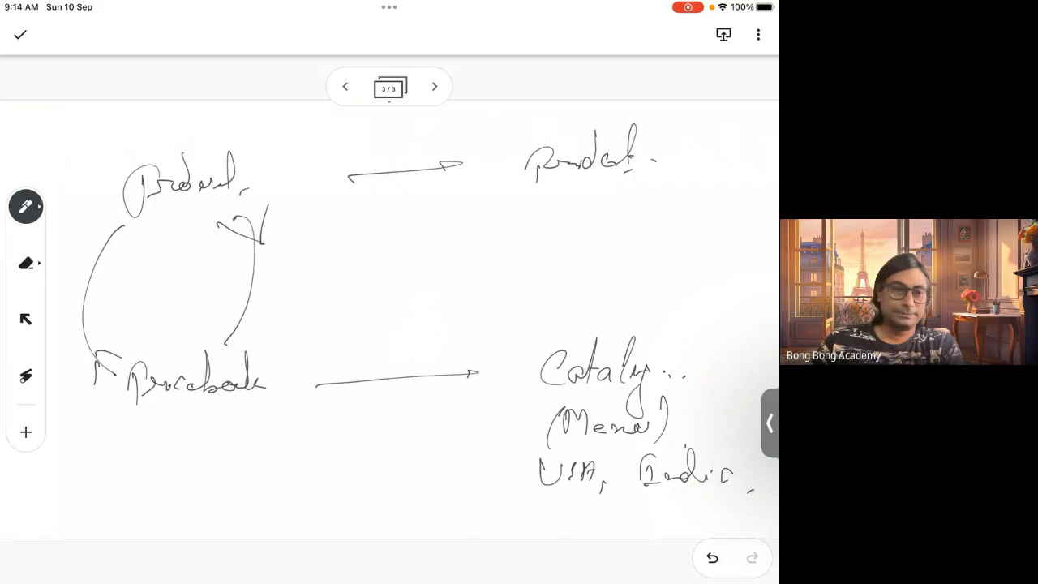
drag(106, 274, 106, 311)
drag(120, 276, 151, 297)
mouse_move(266, 275)
mouse_down()
mouse_move(266, 299)
mouse_move(274, 281)
mouse_move(312, 293)
mouse_up()
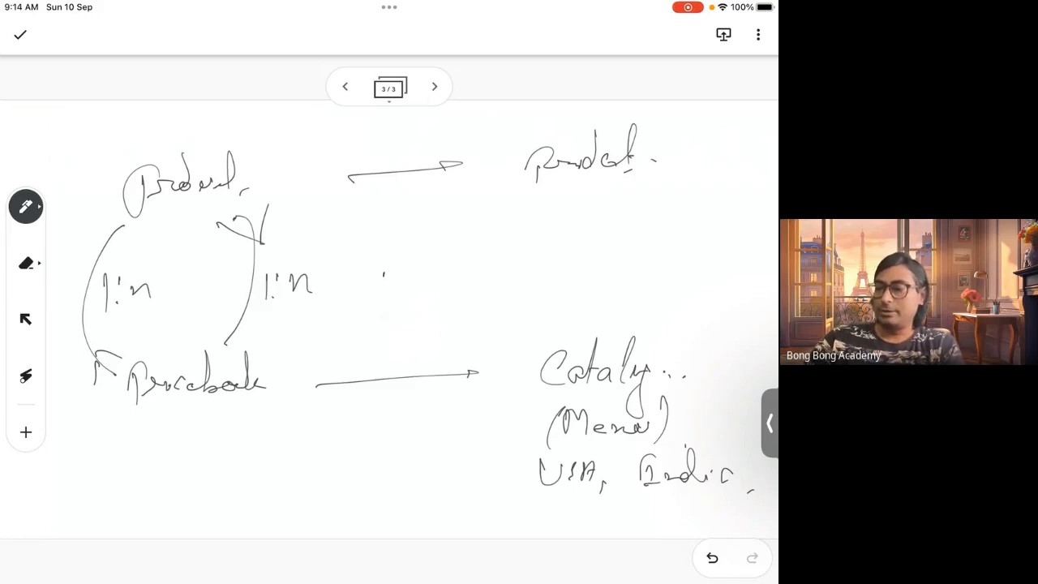
drag(385, 281, 406, 277)
mouse_move(412, 268)
mouse_down()
mouse_move(413, 279)
mouse_move(445, 276)
mouse_up()
click(457, 280)
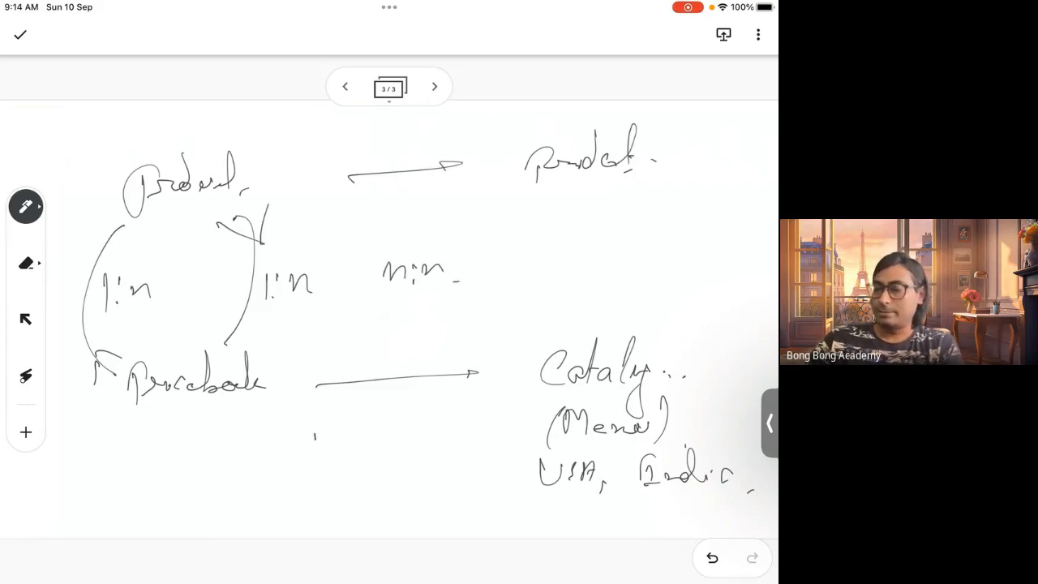
Draw a 'Product' box, a 'Pricebook Entry' box and a 'Pr..' box in a row along the bottom
mouse_move(315, 420)
mouse_down()
mouse_move(307, 516)
mouse_move(322, 519)
mouse_up()
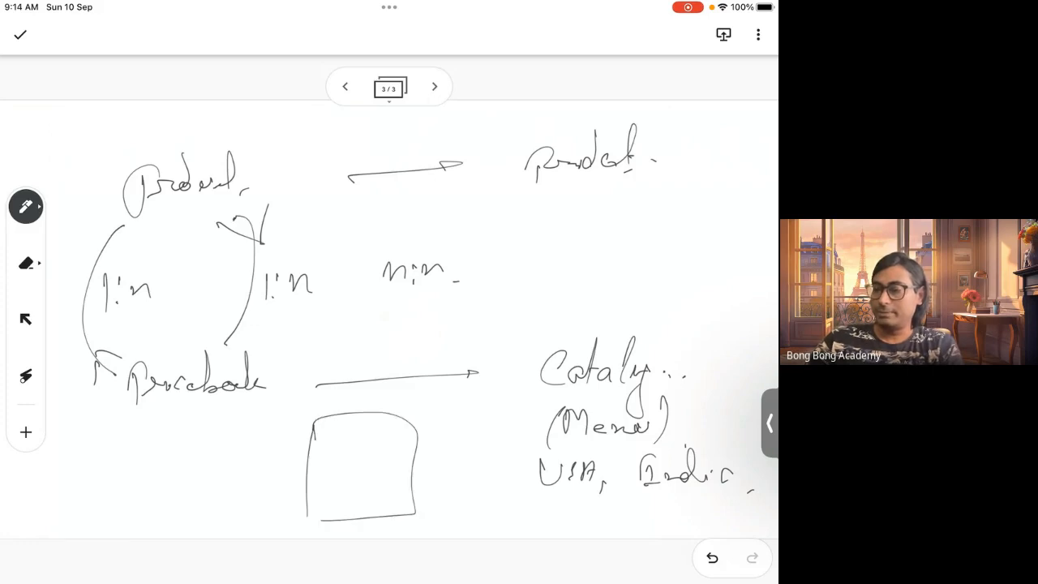
mouse_move(95, 472)
mouse_down()
mouse_move(89, 516)
mouse_move(110, 464)
mouse_move(190, 517)
mouse_up()
drag(61, 446, 190, 515)
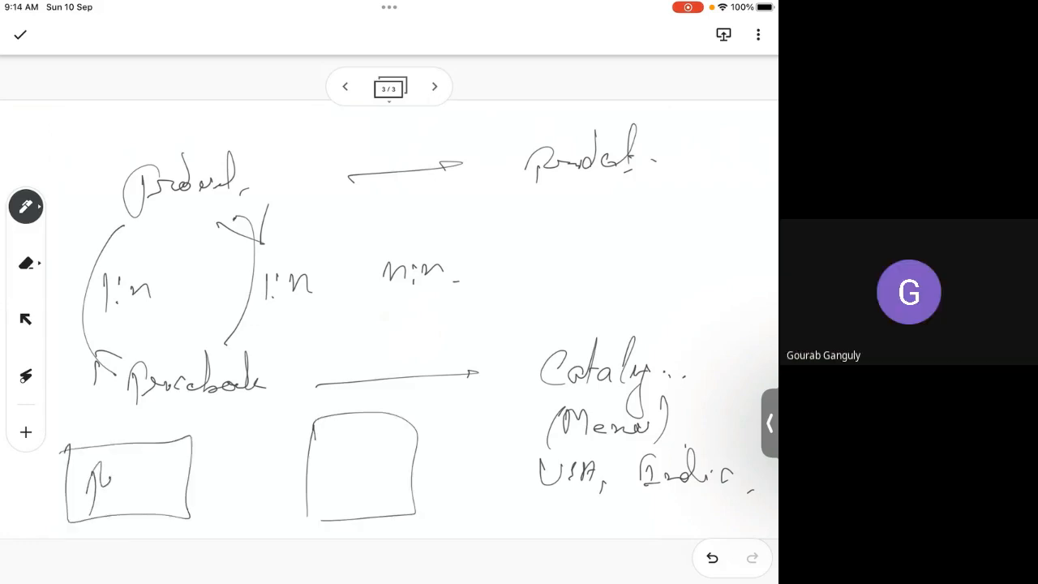
drag(112, 477, 158, 487)
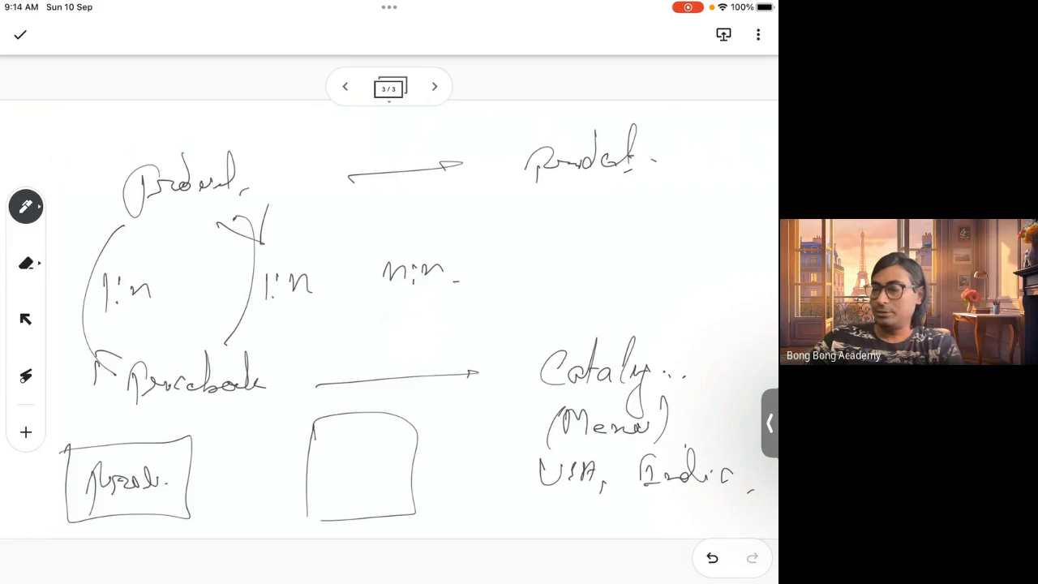
drag(462, 435, 459, 519)
mouse_move(473, 469)
mouse_down()
mouse_move(471, 495)
mouse_move(498, 484)
mouse_up()
mouse_move(328, 428)
mouse_down()
mouse_move(356, 444)
mouse_move(403, 432)
mouse_move(417, 446)
mouse_up()
mouse_move(327, 467)
mouse_down()
mouse_move(354, 493)
mouse_move(377, 464)
mouse_move(359, 527)
mouse_up()
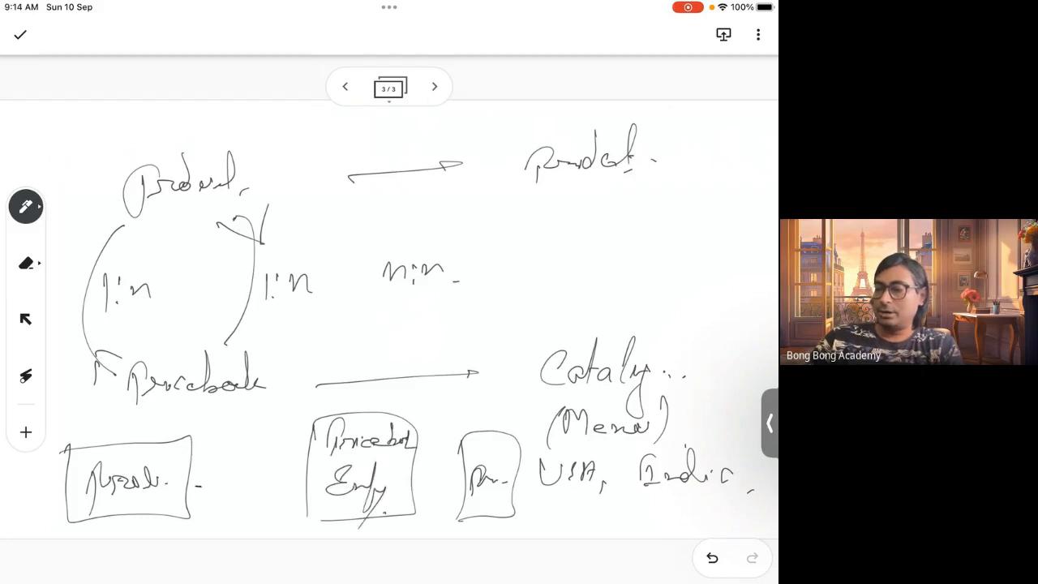
Join the three boxes with crow's-foot lines and draw an arrow from Pricebook Entry up to a circled 'Price' note
mouse_move(191, 485)
mouse_down()
mouse_move(321, 485)
mouse_move(294, 509)
mouse_up()
mouse_move(414, 478)
mouse_down()
mouse_move(470, 468)
mouse_move(410, 497)
mouse_up()
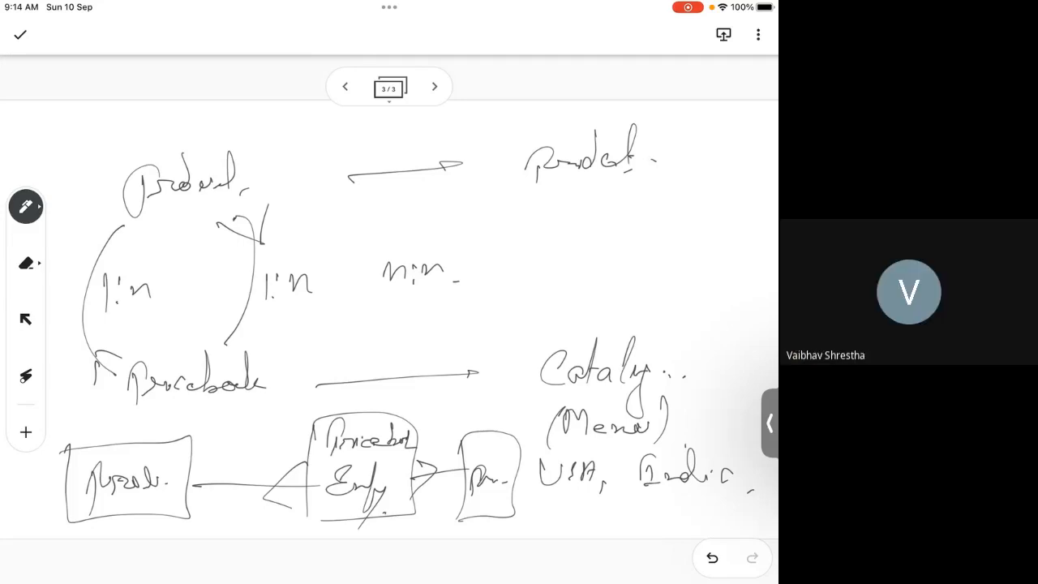
mouse_move(380, 418)
mouse_down()
mouse_move(495, 307)
mouse_move(542, 301)
mouse_move(600, 268)
mouse_move(641, 274)
mouse_move(658, 303)
mouse_move(554, 234)
mouse_up()
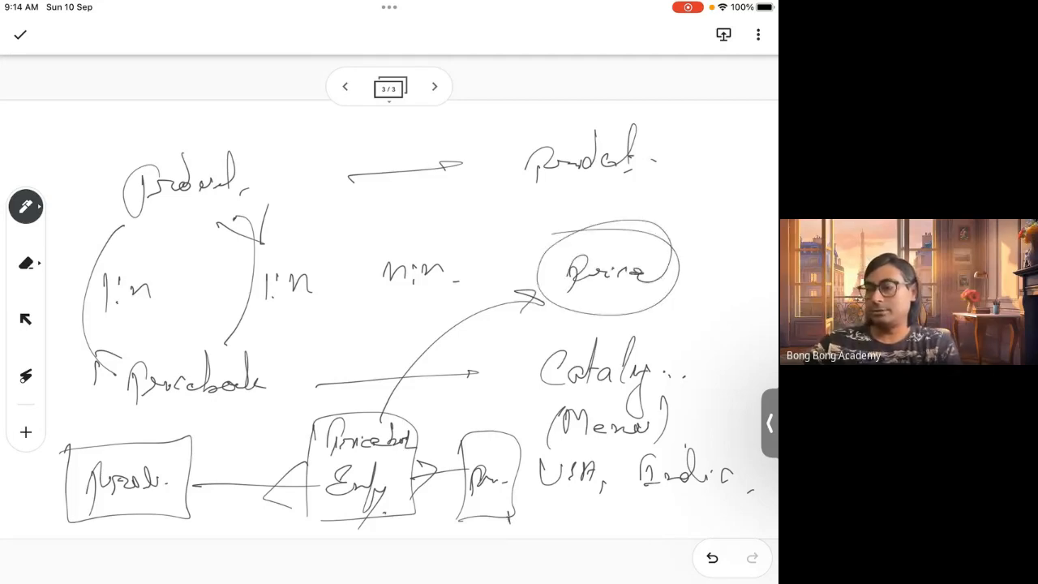
Return to the second page and draw an arrow from the junction box to an underlined 'Quantity' note
click(346, 87)
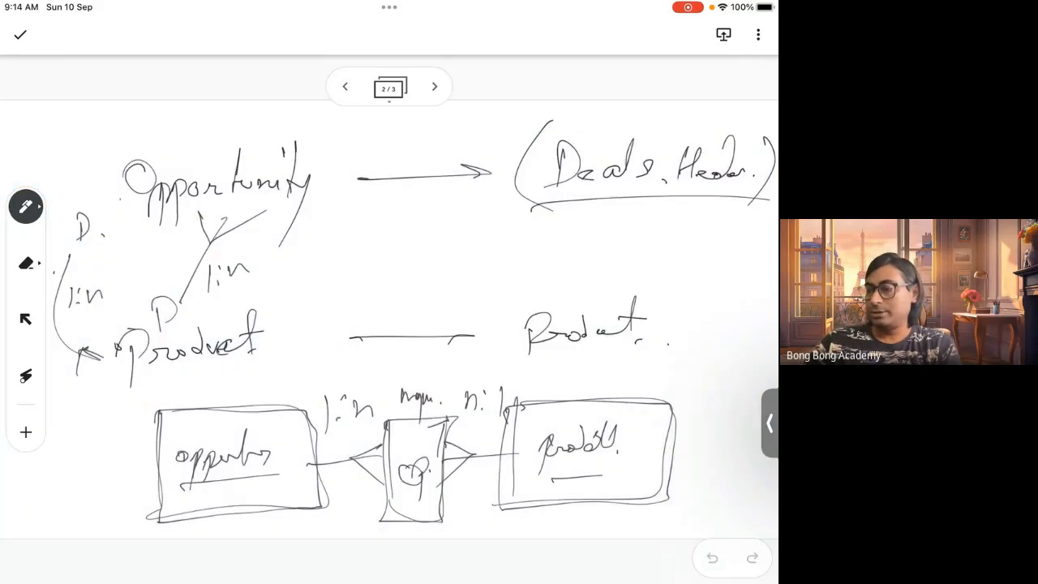
mouse_move(398, 424)
mouse_down()
mouse_move(386, 528)
mouse_move(451, 467)
mouse_move(385, 422)
mouse_up()
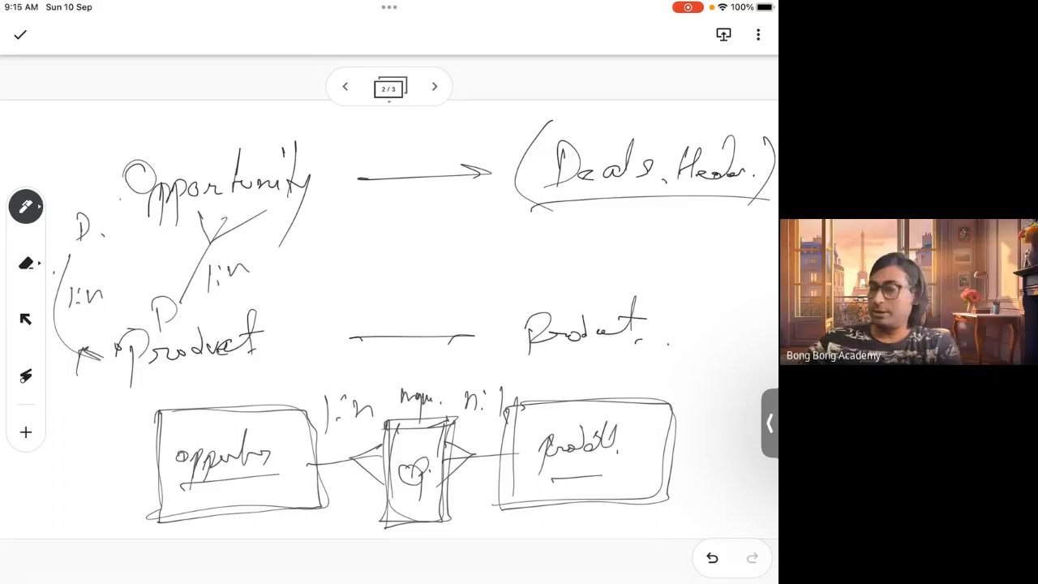
mouse_move(415, 448)
mouse_down()
mouse_move(545, 260)
mouse_move(545, 271)
mouse_up()
mouse_move(584, 240)
mouse_down()
mouse_move(572, 261)
mouse_move(602, 286)
mouse_move(642, 256)
mouse_move(662, 211)
mouse_move(669, 265)
mouse_up()
drag(670, 218, 698, 244)
drag(696, 240, 665, 306)
drag(711, 271, 704, 280)
drag(641, 294, 733, 283)
Retrace the box outlines of the Opportunity–Product diagram on the second page
click(434, 86)
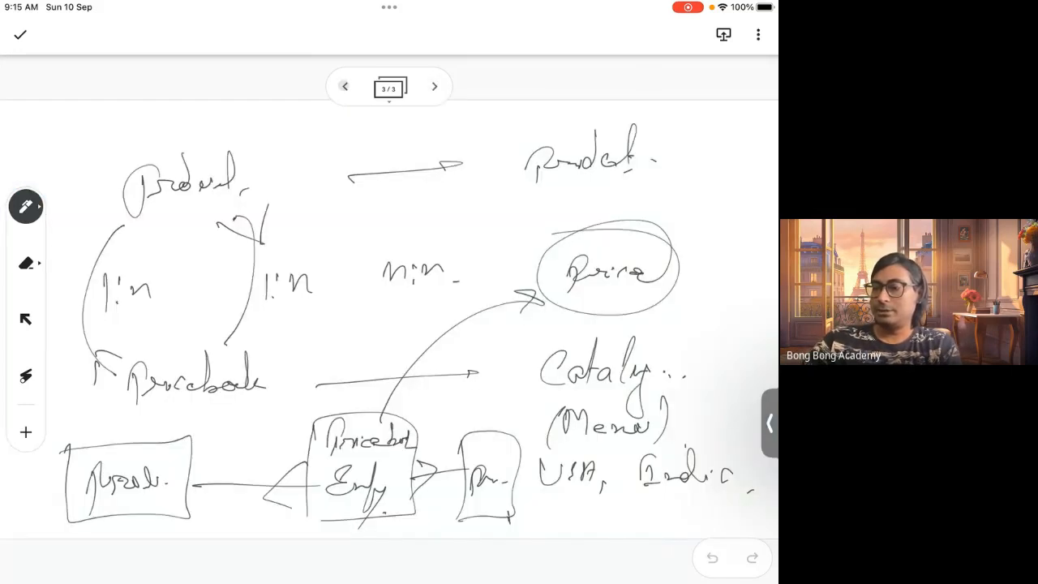
click(344, 86)
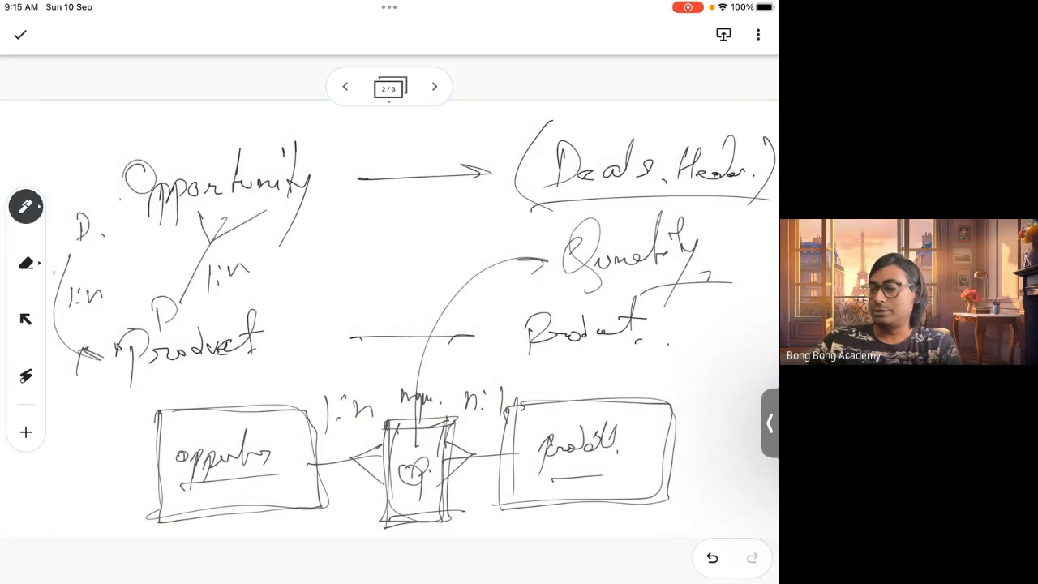
mouse_move(156, 411)
mouse_down()
mouse_move(289, 400)
mouse_move(299, 522)
mouse_up()
mouse_move(514, 406)
mouse_down()
mouse_move(501, 504)
mouse_move(649, 496)
mouse_move(596, 406)
mouse_up()
mouse_move(386, 427)
mouse_down()
mouse_move(457, 422)
mouse_move(387, 402)
mouse_up()
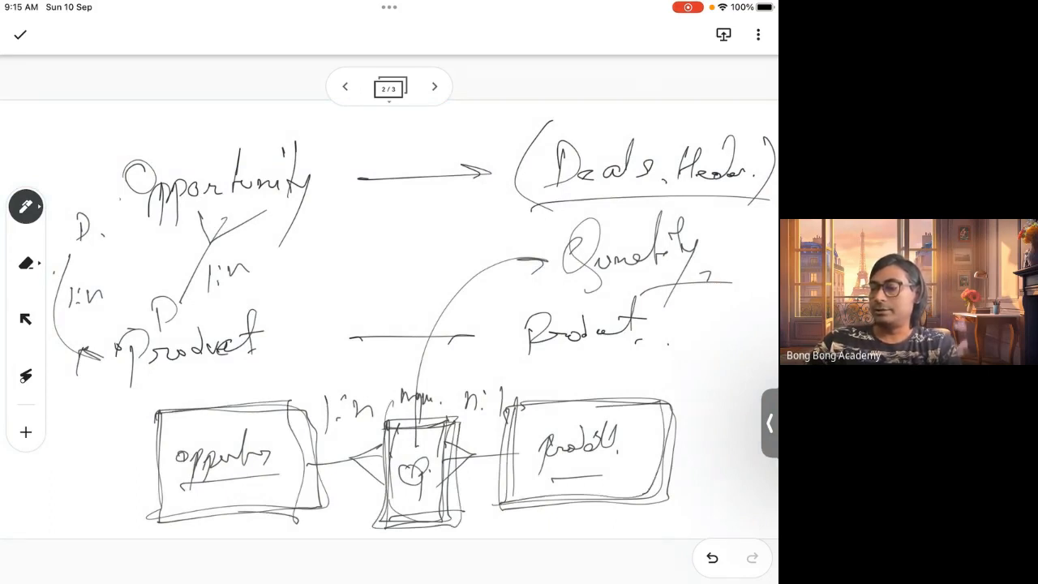
mouse_move(354, 523)
mouse_down()
mouse_move(404, 503)
mouse_move(385, 520)
mouse_up()
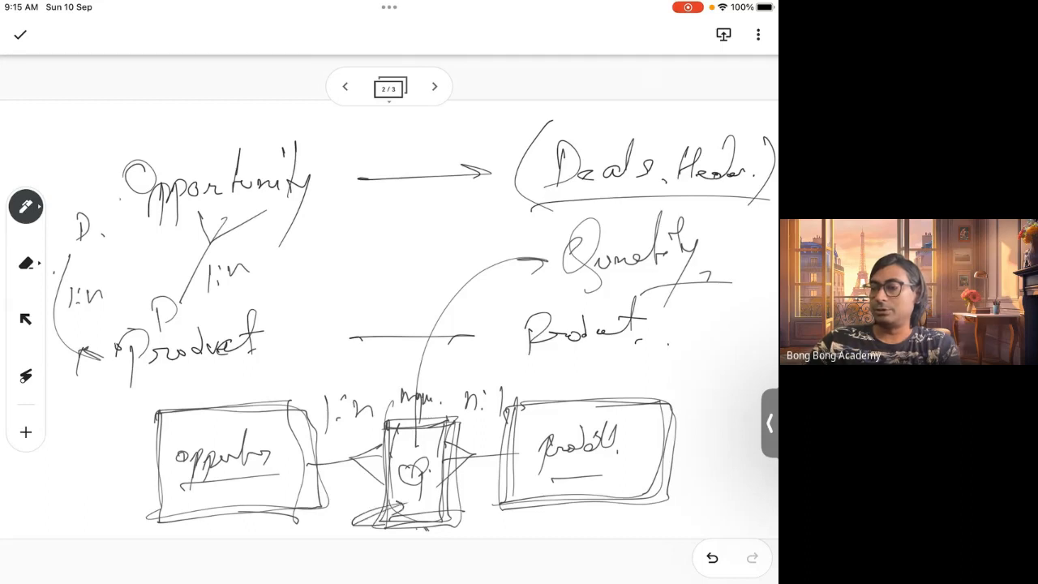
Retrace the arrow and circle of the 'Price' note on the third page, then add a fourth blank page
click(435, 87)
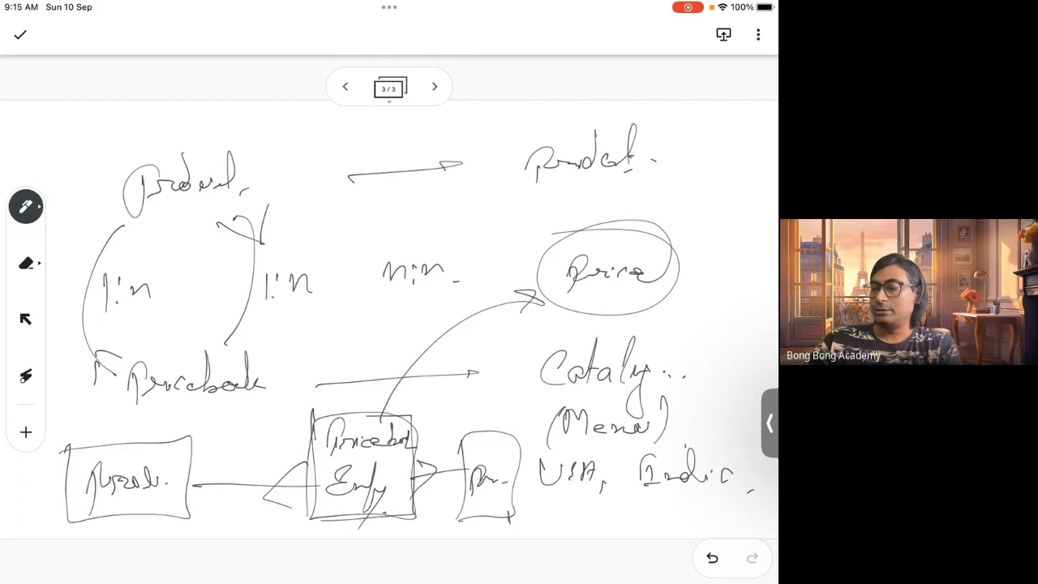
drag(304, 443, 309, 436)
mouse_move(466, 440)
mouse_down()
mouse_move(519, 456)
mouse_move(470, 443)
mouse_up()
mouse_move(374, 425)
mouse_down()
mouse_move(420, 345)
mouse_move(582, 260)
mouse_up()
mouse_move(657, 235)
mouse_down()
mouse_move(561, 295)
mouse_move(639, 233)
mouse_up()
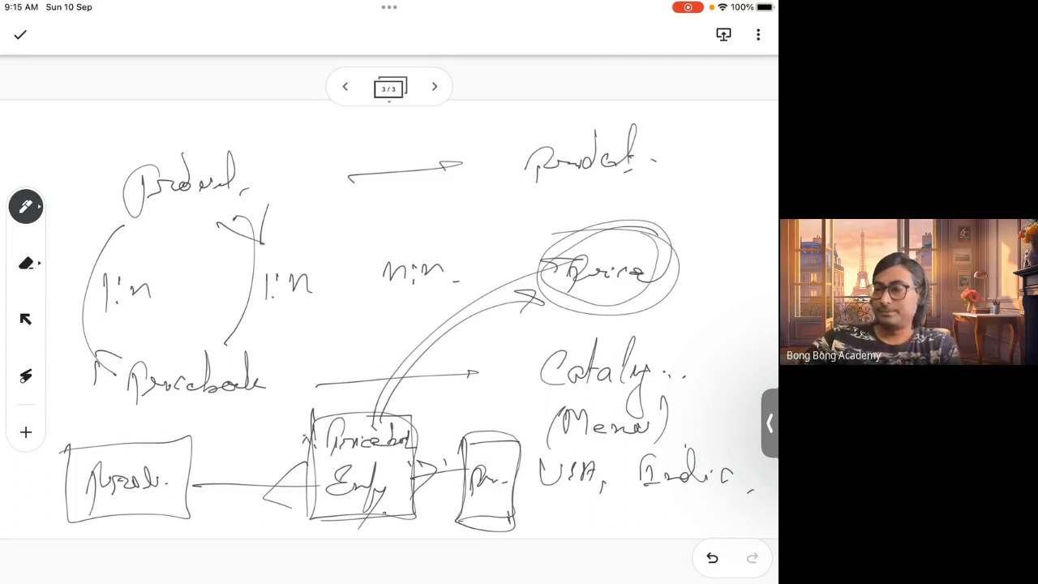
click(435, 87)
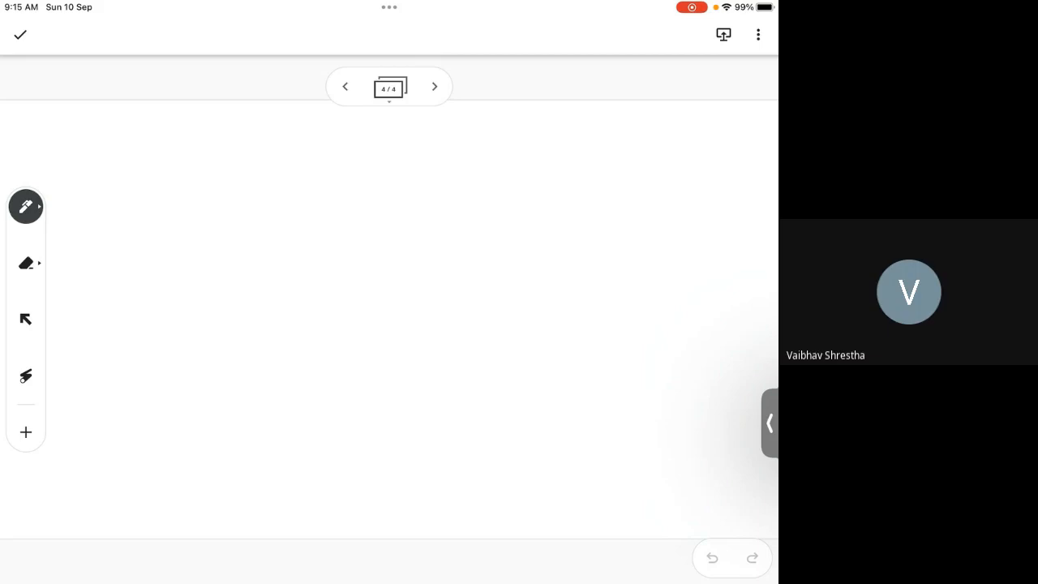
On the fourth page, write an underlined 'Lead' and draw an arrow from it to an underlined 'Prospect'
mouse_move(132, 135)
mouse_down()
mouse_move(119, 167)
mouse_move(219, 172)
mouse_up()
drag(219, 190, 109, 212)
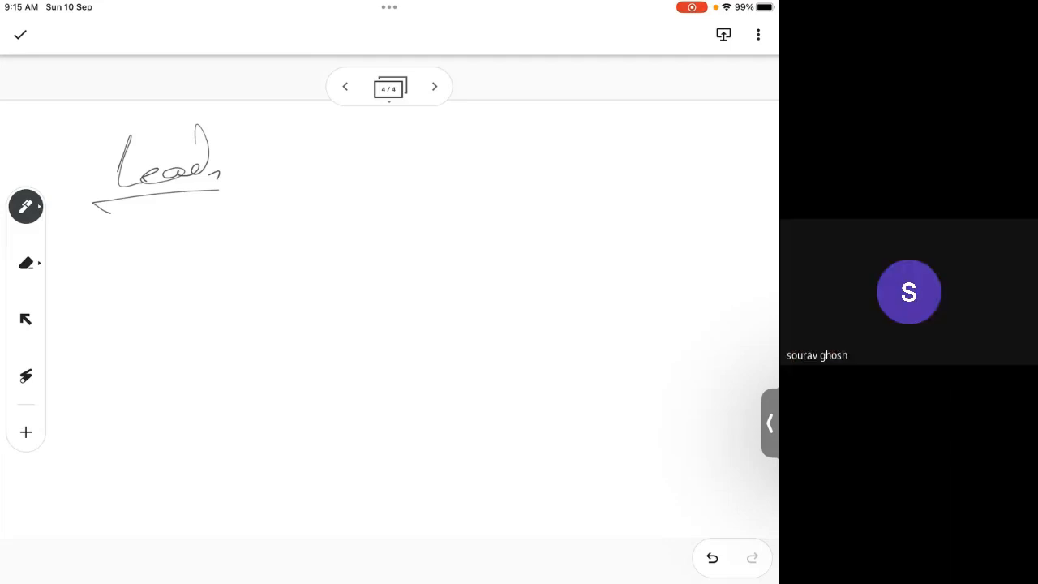
drag(291, 171, 420, 153)
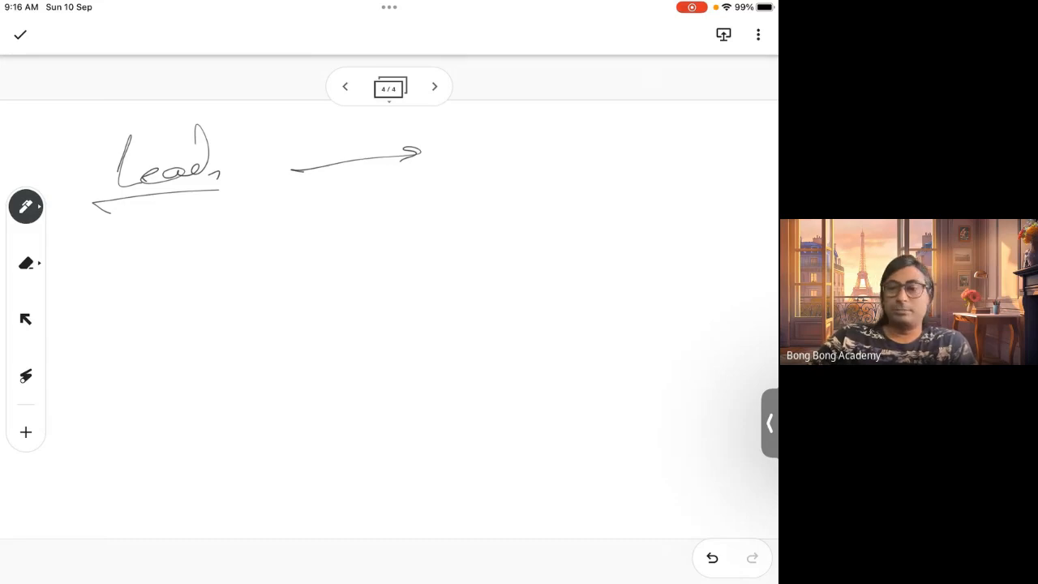
drag(503, 153, 498, 176)
mouse_move(501, 163)
mouse_down()
mouse_move(545, 157)
mouse_move(549, 200)
mouse_up()
mouse_move(579, 160)
mouse_down()
mouse_move(600, 154)
mouse_move(626, 114)
mouse_up()
click(637, 160)
drag(514, 188, 657, 193)
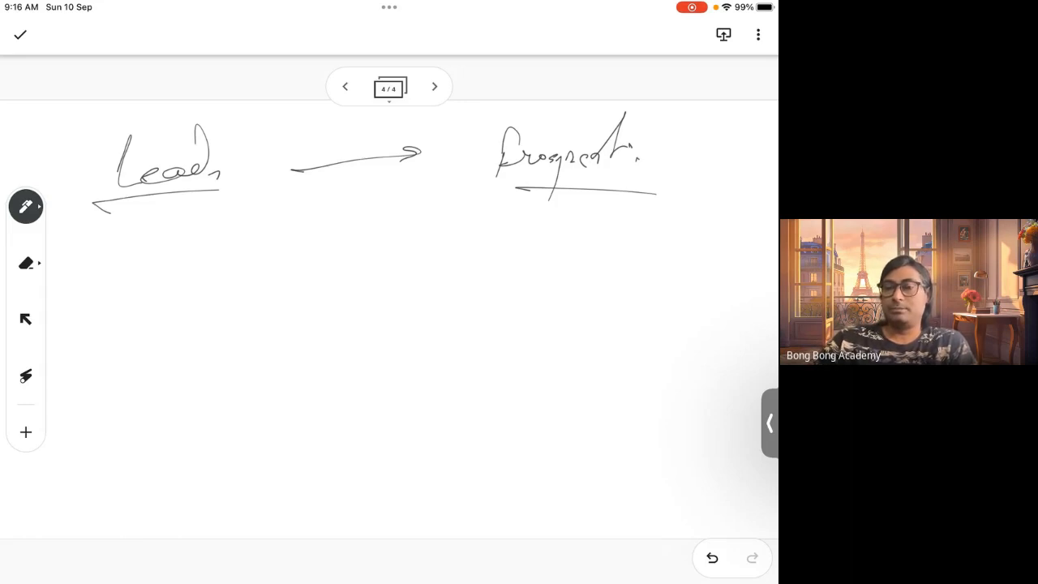
Write two underlined headings below, 'Contact' on the left and 'Lead' on the right
mouse_move(165, 285)
mouse_down()
mouse_move(146, 333)
mouse_move(196, 321)
mouse_up()
mouse_move(195, 281)
mouse_down()
mouse_move(209, 317)
mouse_move(247, 274)
mouse_up()
click(268, 307)
drag(253, 332, 119, 350)
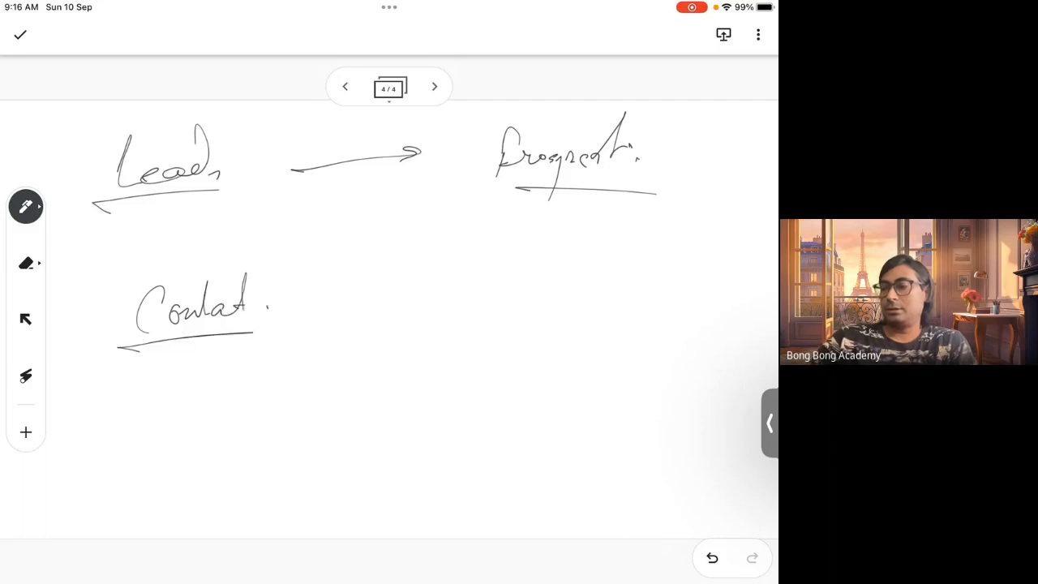
mouse_move(567, 267)
mouse_down()
mouse_move(548, 322)
mouse_move(641, 320)
mouse_up()
drag(646, 275, 641, 316)
click(649, 317)
drag(705, 353, 523, 354)
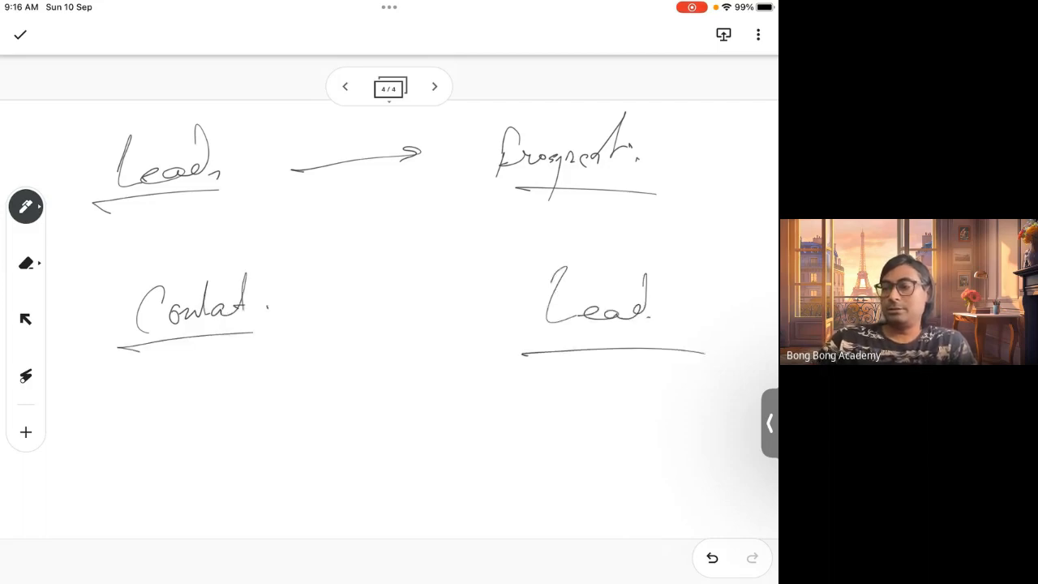
Write a sample person's name under both the 'Contact' and 'Lead' headings, with short underlines beneath each name
mouse_move(118, 370)
mouse_down()
mouse_move(120, 415)
mouse_move(130, 393)
mouse_up()
mouse_move(143, 403)
mouse_down()
mouse_move(149, 391)
mouse_move(178, 398)
mouse_up()
drag(226, 357, 235, 395)
mouse_move(248, 384)
mouse_down()
mouse_move(244, 394)
mouse_move(267, 394)
mouse_up()
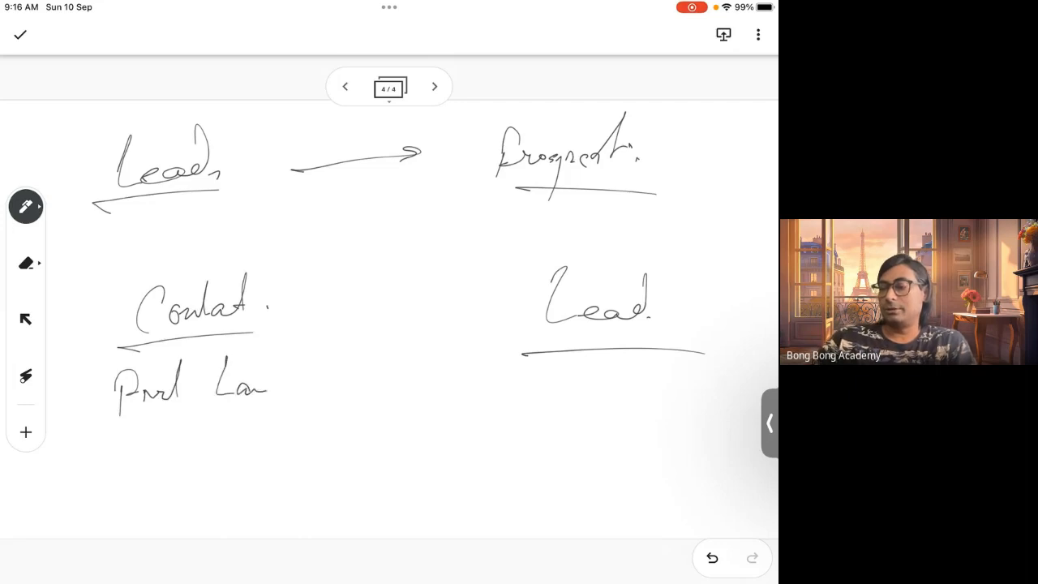
drag(527, 366, 558, 364)
mouse_move(539, 370)
mouse_down()
mouse_move(529, 407)
mouse_move(578, 397)
mouse_up()
mouse_move(633, 377)
mouse_down()
mouse_move(643, 404)
mouse_move(677, 400)
mouse_up()
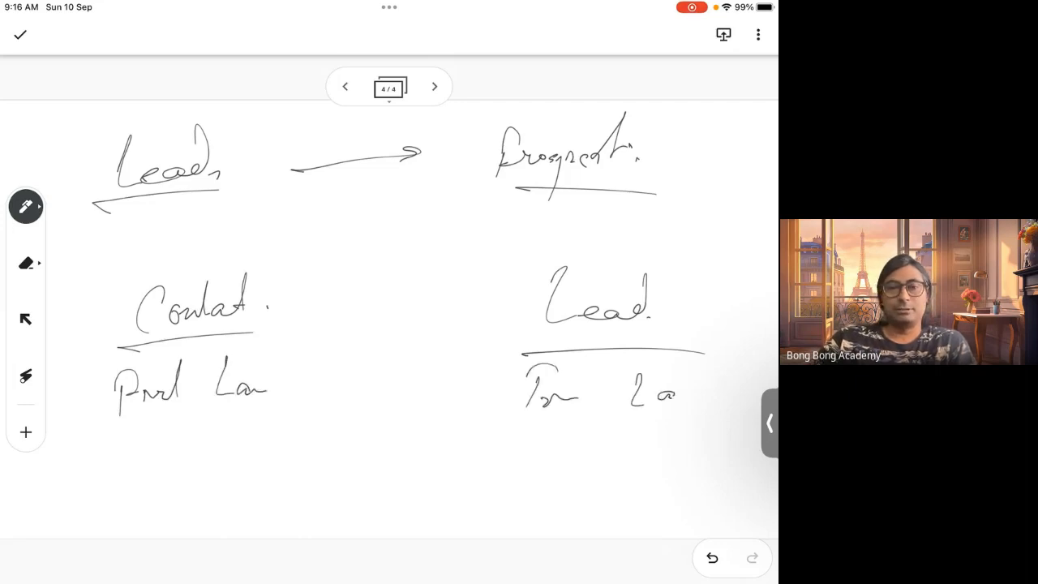
click(686, 401)
click(700, 416)
drag(93, 435, 141, 431)
drag(236, 426, 253, 419)
drag(540, 436, 561, 432)
drag(677, 438, 693, 439)
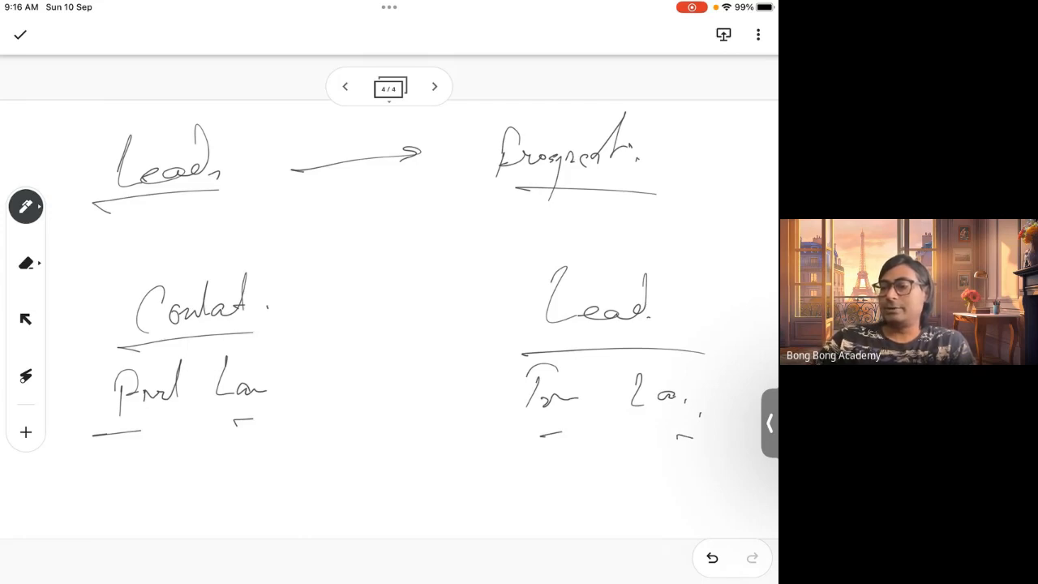
Draw a curved arrow from the 'Lead' heading over to the 'Contact' heading
click(591, 293)
mouse_move(594, 294)
mouse_down()
mouse_move(568, 268)
mouse_move(369, 231)
mouse_move(256, 276)
mouse_up()
drag(288, 240, 315, 281)
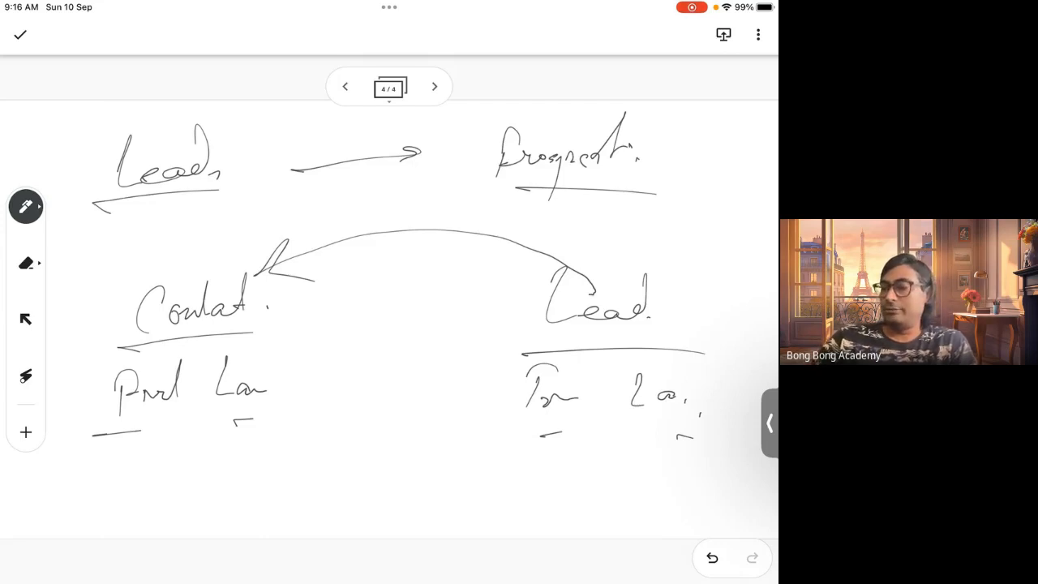
drag(556, 271, 544, 325)
Write '(Account)' at the bottom, with an arrow from the lead's name to it and another curving up to 'Contact'
mouse_move(603, 436)
mouse_down()
mouse_move(336, 480)
mouse_move(369, 476)
mouse_up()
mouse_move(163, 471)
mouse_down()
mouse_move(142, 513)
mouse_move(201, 491)
mouse_move(254, 492)
mouse_move(273, 453)
mouse_up()
drag(308, 448, 300, 513)
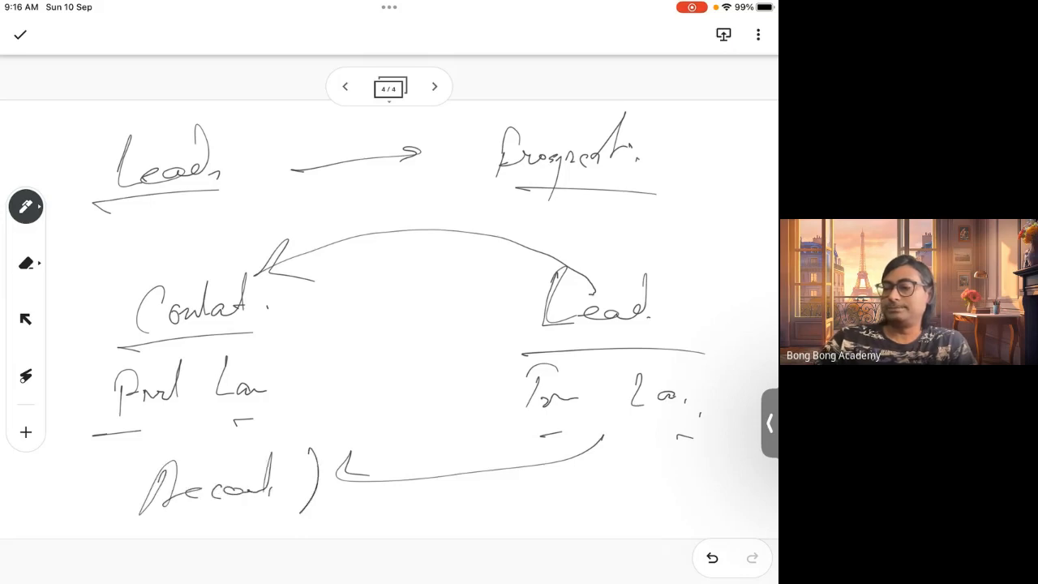
drag(128, 459, 99, 535)
mouse_move(311, 444)
mouse_down()
mouse_move(289, 297)
mouse_move(315, 284)
mouse_up()
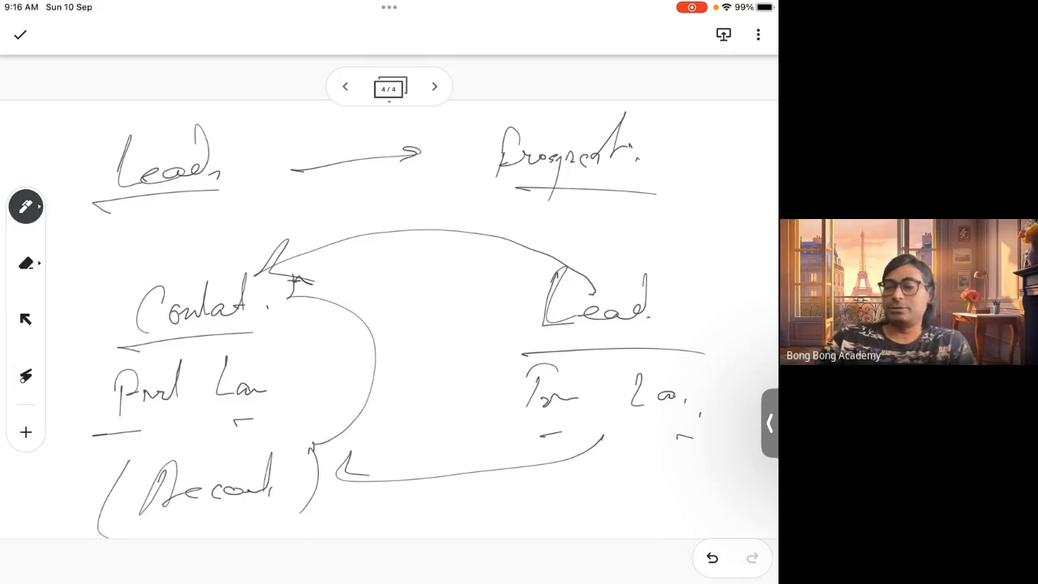
drag(268, 320, 331, 294)
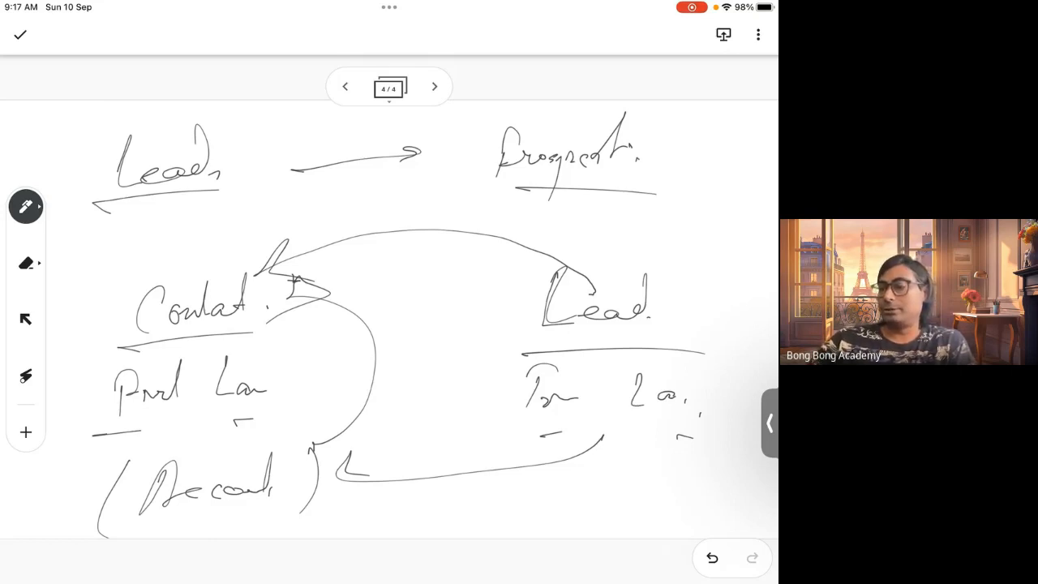
Draw an arrow from 'Lead' up to an 'Opportunity' note, then add a fifth page
drag(699, 487, 707, 495)
mouse_move(641, 203)
mouse_down()
mouse_move(659, 236)
mouse_move(683, 213)
mouse_move(735, 191)
mouse_move(726, 224)
mouse_up()
mouse_move(653, 297)
mouse_down()
mouse_move(706, 239)
mouse_move(726, 254)
mouse_up()
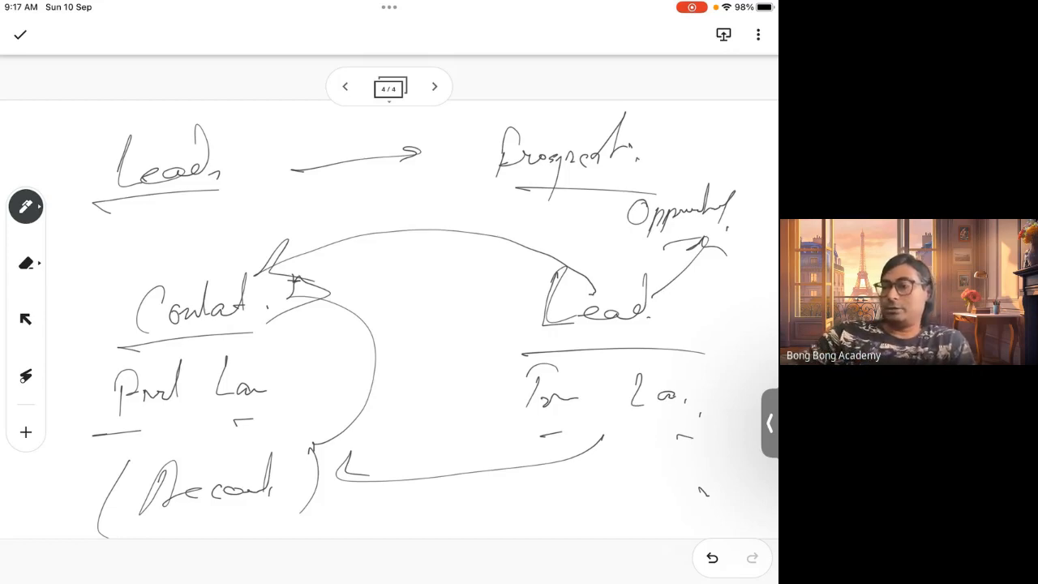
click(434, 86)
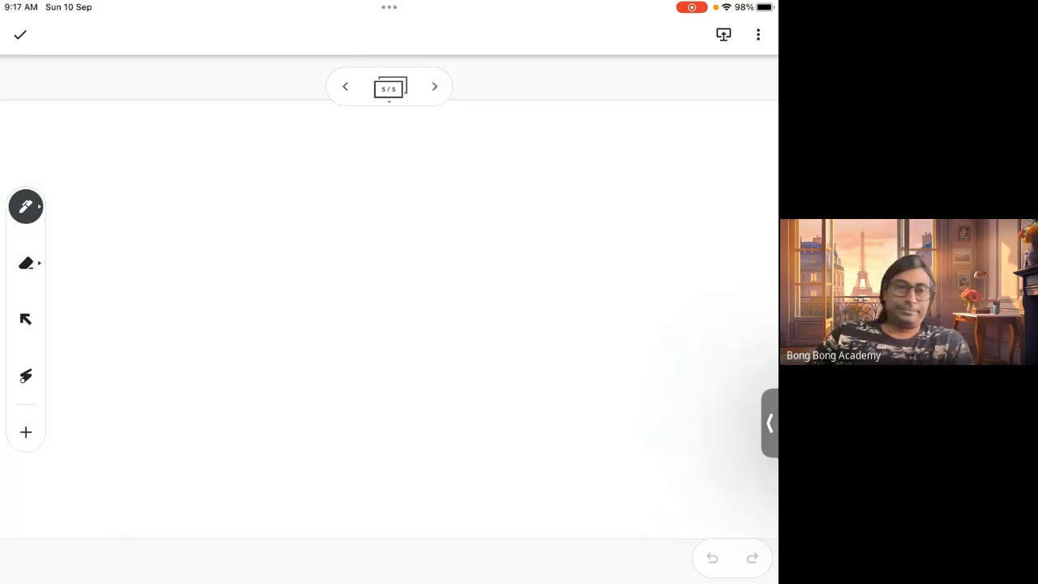
Write 'User' in the top-left corner of the new page and draw a rectangle around it
mouse_move(132, 147)
mouse_down()
mouse_move(135, 161)
mouse_move(170, 148)
mouse_up()
drag(170, 172, 218, 165)
click(227, 171)
mouse_move(109, 209)
mouse_down()
mouse_move(285, 196)
mouse_move(284, 125)
mouse_up()
mouse_move(284, 126)
mouse_down()
mouse_move(112, 133)
mouse_move(104, 212)
mouse_up()
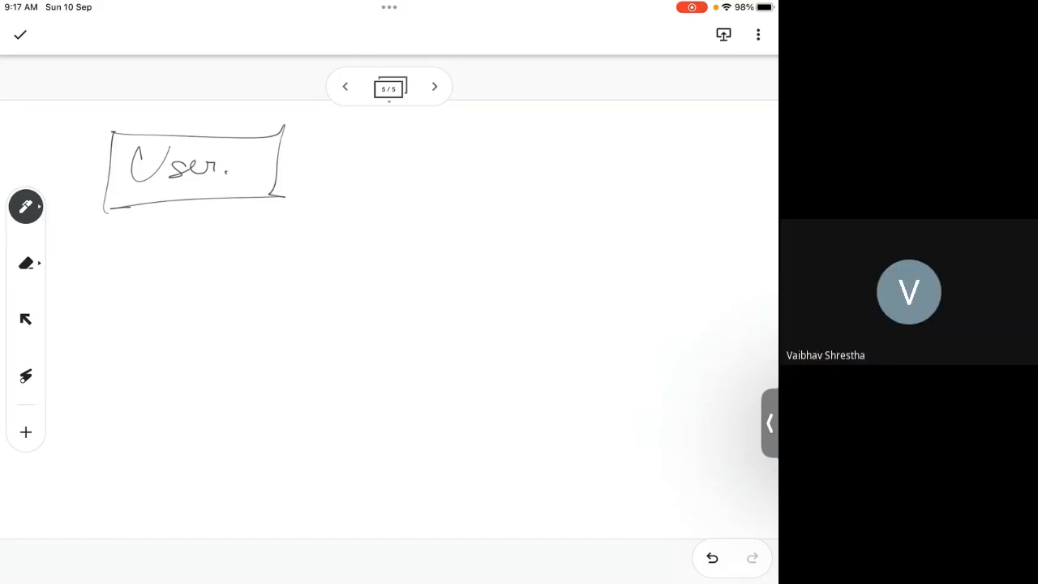
Draw an arrow from the User box to a note reading 'Employee of Seller'
mouse_move(353, 158)
mouse_down()
mouse_move(536, 140)
mouse_move(579, 163)
mouse_move(608, 156)
mouse_move(610, 213)
mouse_up()
mouse_move(615, 158)
mouse_down()
mouse_move(643, 124)
mouse_move(690, 157)
mouse_up()
mouse_move(586, 201)
mouse_down()
mouse_move(599, 237)
mouse_move(543, 277)
mouse_move(636, 258)
mouse_up()
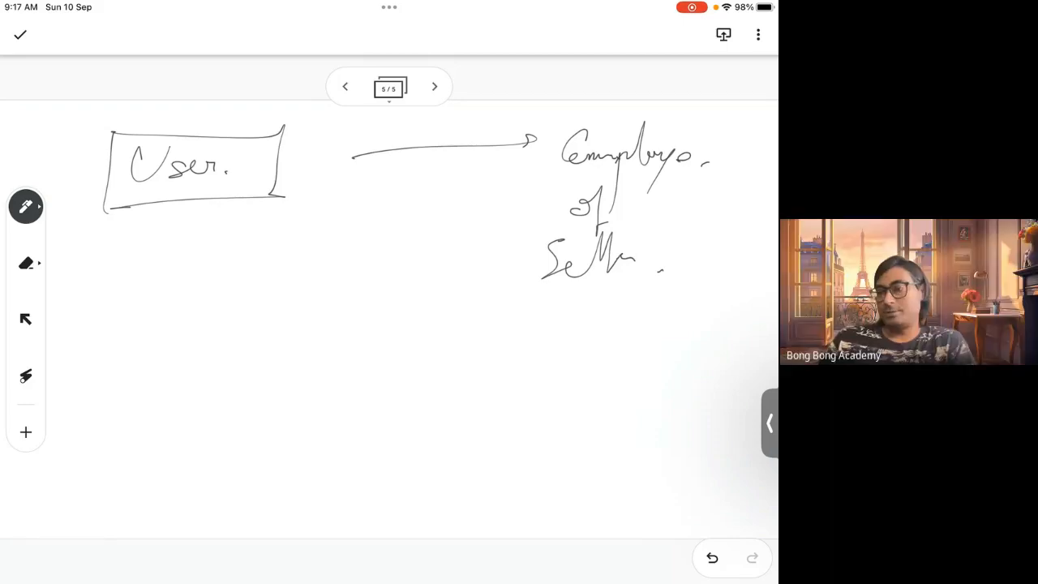
Draw three lines branching from the User box, labelled 'SA', 'SR' and 'SP'
mouse_move(198, 213)
mouse_down()
mouse_move(198, 316)
mouse_move(216, 294)
mouse_up()
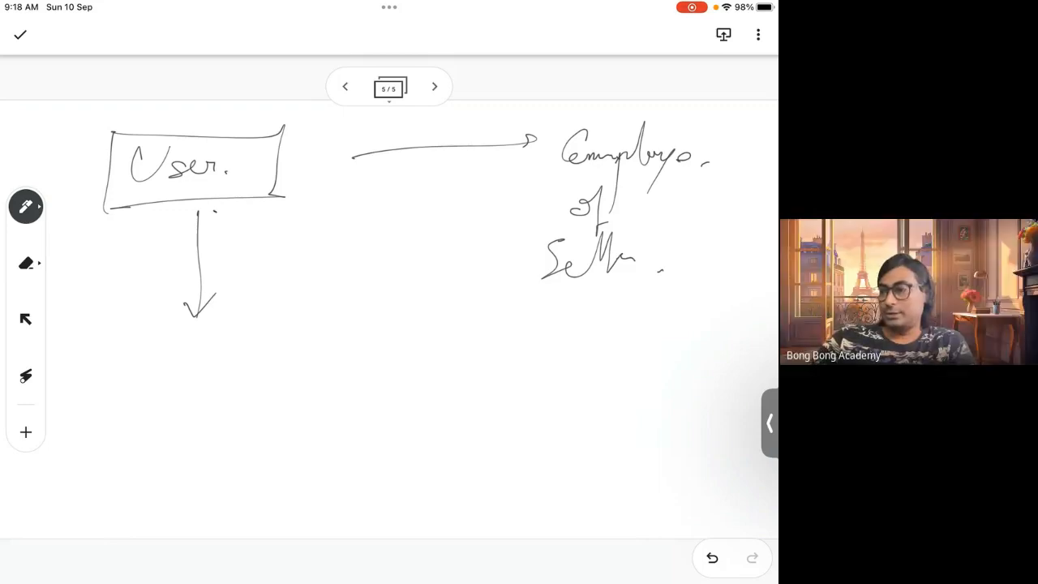
drag(215, 212, 451, 349)
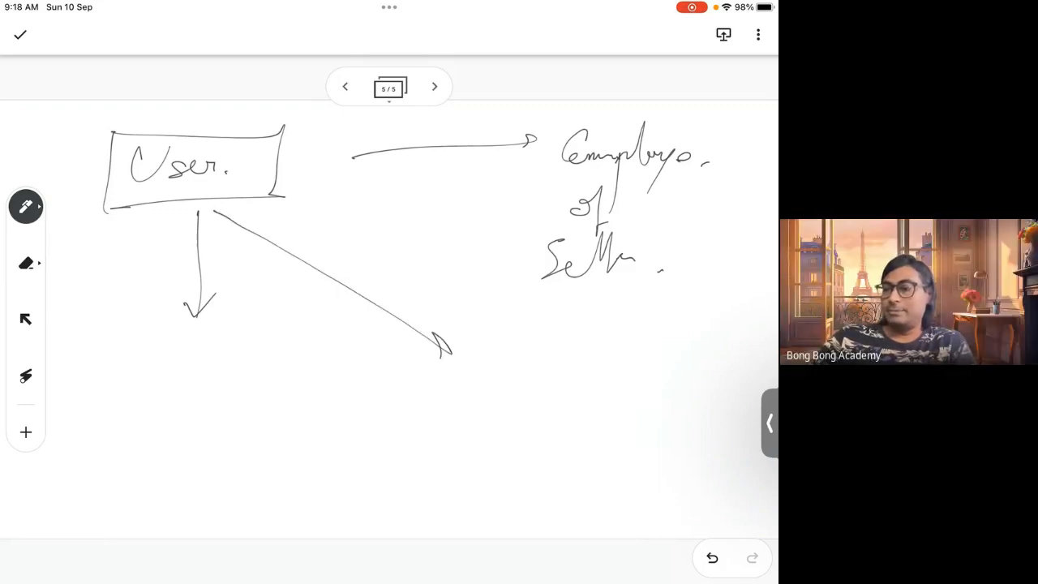
mouse_move(135, 252)
mouse_down()
mouse_move(118, 256)
mouse_move(108, 280)
mouse_up()
drag(139, 279, 156, 271)
mouse_move(357, 246)
mouse_down()
mouse_move(336, 273)
mouse_move(389, 273)
mouse_up()
mouse_move(298, 192)
mouse_down()
mouse_move(512, 279)
mouse_move(492, 323)
mouse_up()
drag(523, 322, 542, 306)
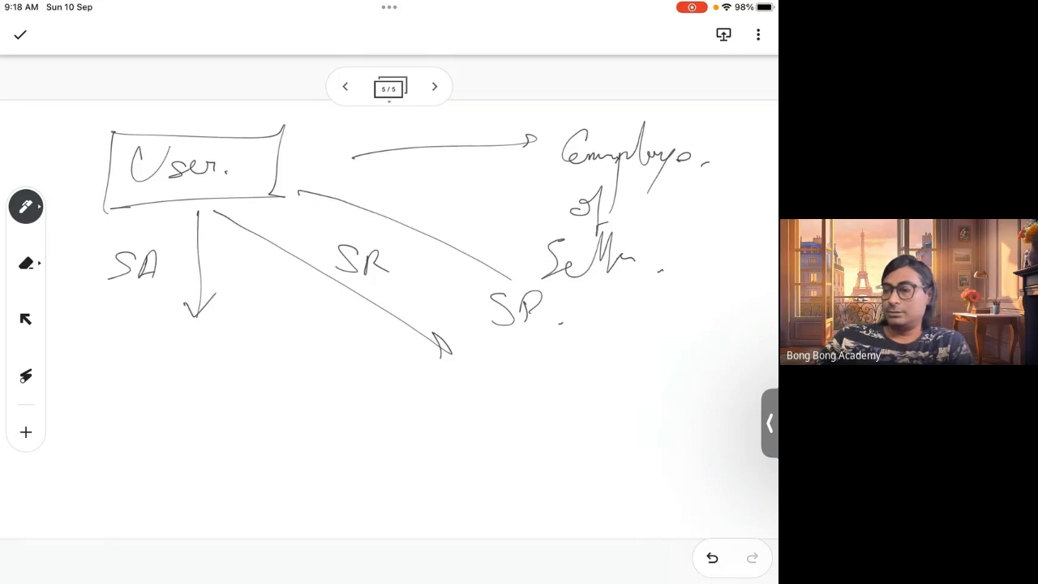
Write 'U1', 'U2' and 'U3' below the three branches, each with a short mark beneath
drag(142, 351, 165, 352)
drag(189, 344, 189, 377)
mouse_move(394, 375)
mouse_down()
mouse_move(394, 396)
mouse_move(422, 367)
mouse_up()
drag(432, 375, 452, 395)
mouse_move(541, 352)
mouse_down()
mouse_move(567, 352)
mouse_move(572, 374)
mouse_up()
drag(550, 413, 556, 427)
drag(420, 432, 425, 458)
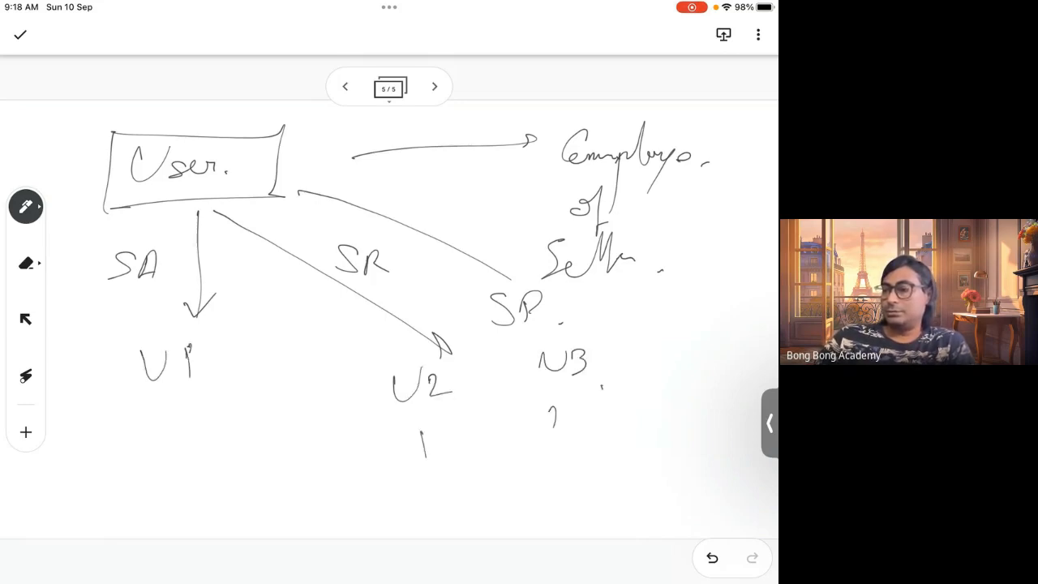
Circle each of the 'SA', 'SR' and 'SP' labels
drag(144, 424, 156, 448)
drag(162, 235, 166, 237)
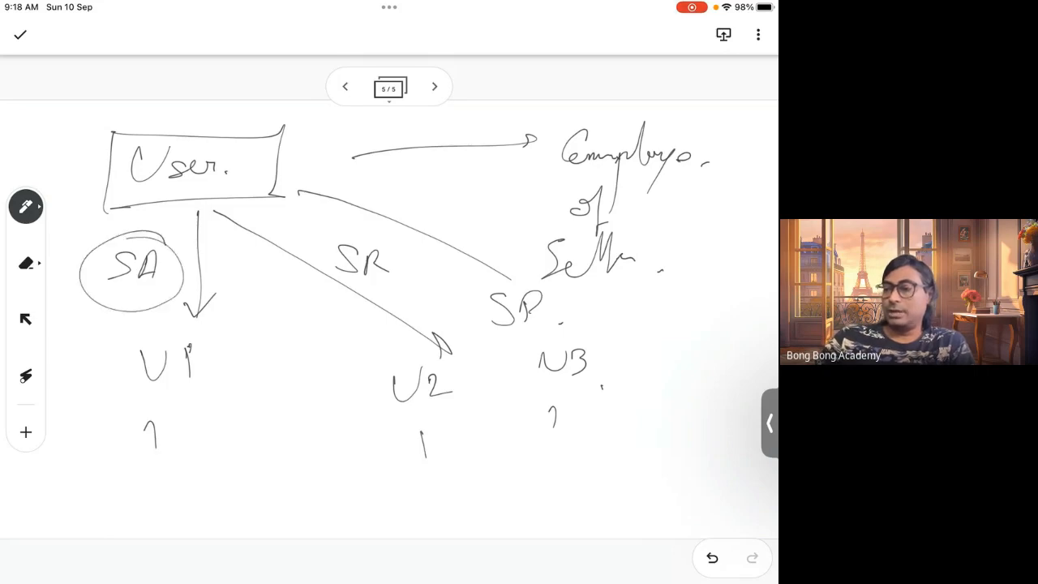
mouse_move(375, 227)
mouse_down()
mouse_move(349, 231)
mouse_move(375, 230)
mouse_up()
drag(526, 276, 507, 344)
drag(498, 266, 525, 339)
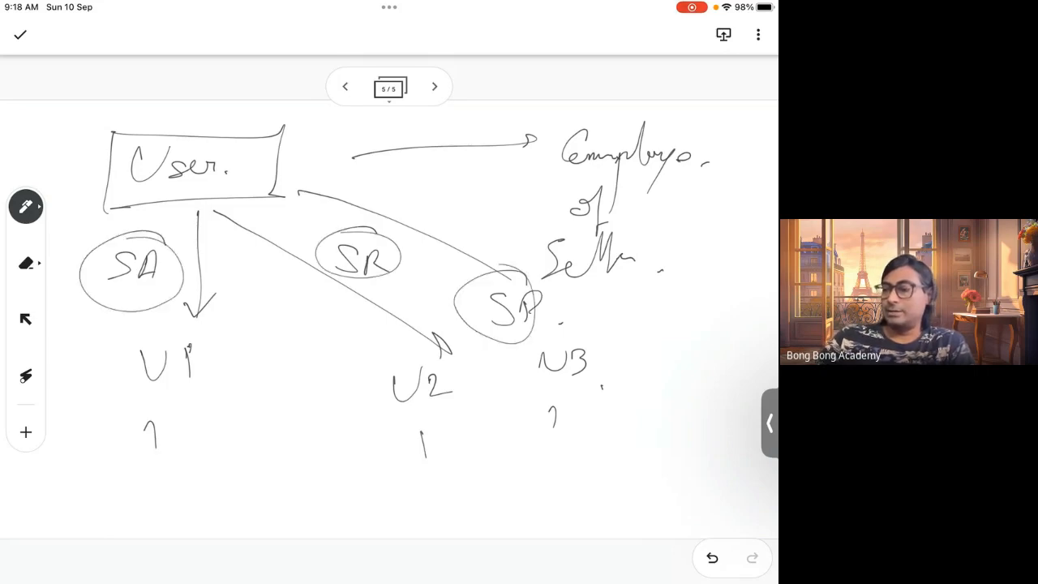
Write 'Profile' under each of U1, U2 and U3 and underline all three
mouse_move(128, 460)
mouse_down()
mouse_move(127, 508)
mouse_move(143, 487)
mouse_up()
mouse_move(139, 487)
mouse_down()
mouse_move(172, 519)
mouse_move(193, 457)
mouse_up()
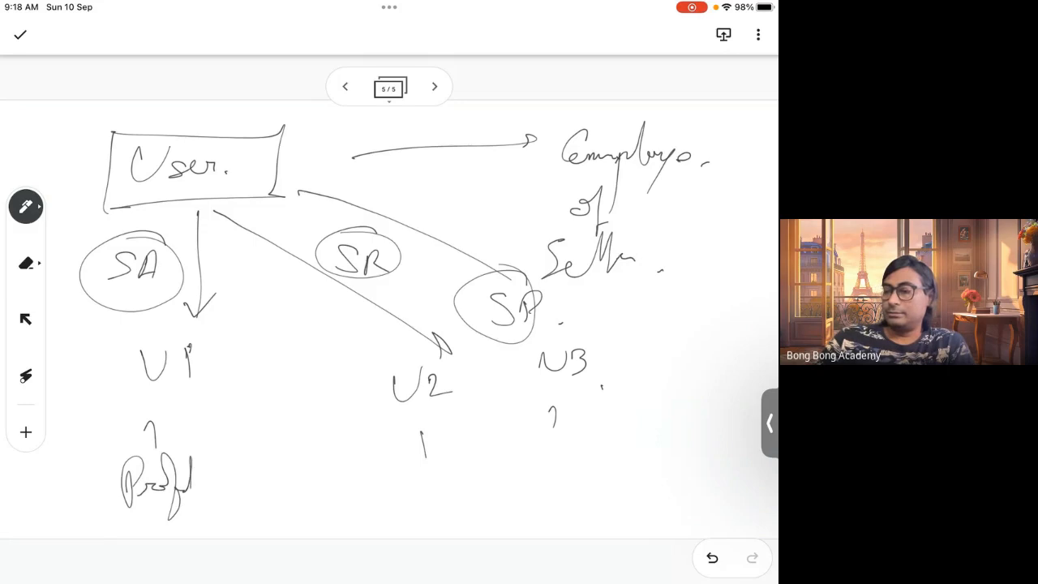
click(203, 489)
drag(324, 477, 327, 490)
drag(324, 455, 330, 508)
mouse_move(321, 463)
mouse_down()
mouse_move(357, 488)
mouse_move(384, 485)
mouse_move(384, 524)
mouse_up()
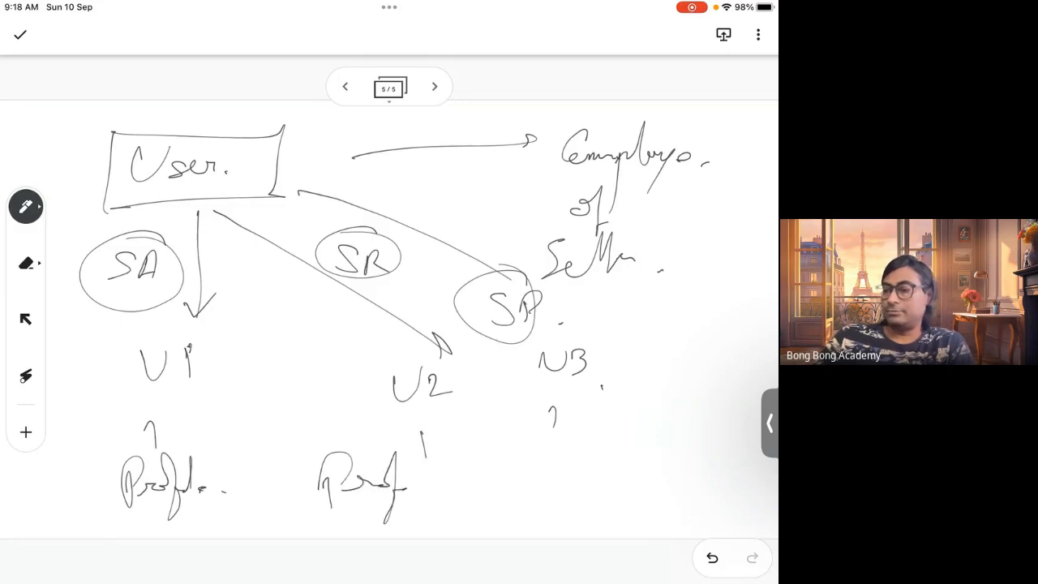
mouse_move(412, 459)
mouse_down()
mouse_move(415, 492)
mouse_move(438, 489)
mouse_up()
drag(545, 444, 544, 492)
drag(551, 474, 593, 473)
mouse_move(586, 478)
mouse_down()
mouse_move(606, 445)
mouse_move(591, 508)
mouse_up()
mouse_move(597, 477)
mouse_down()
mouse_move(610, 490)
mouse_move(621, 443)
mouse_up()
drag(624, 479, 653, 488)
drag(108, 528, 185, 517)
drag(331, 520, 413, 514)
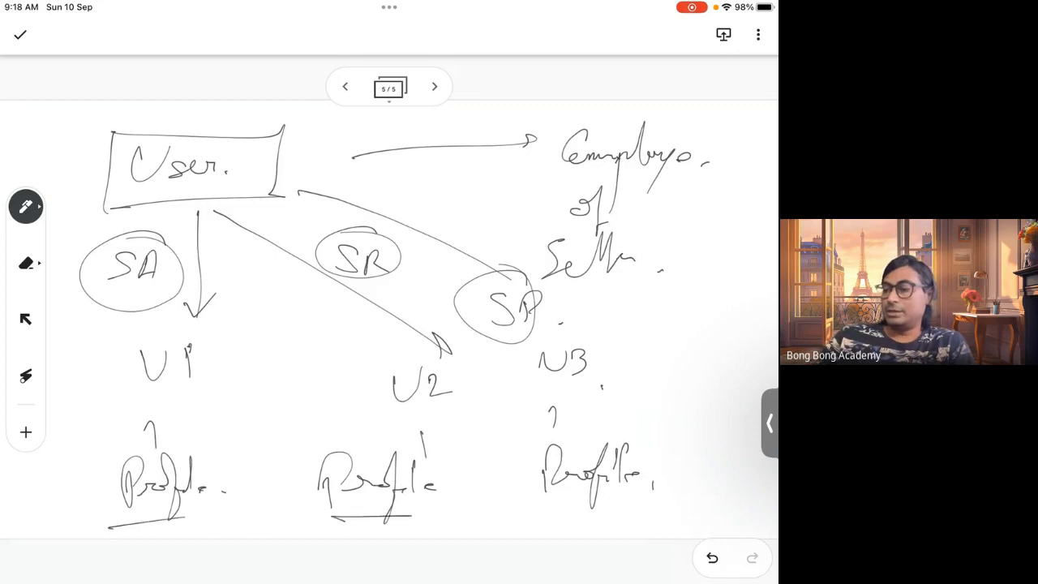
drag(550, 524, 667, 517)
Add a 'User type' note beside U3 and draw two circles around the third 'Profile'
drag(605, 418, 654, 446)
drag(653, 361, 701, 388)
mouse_move(718, 353)
mouse_down()
mouse_move(717, 391)
mouse_move(730, 388)
mouse_up()
drag(732, 380, 705, 434)
drag(726, 397, 746, 387)
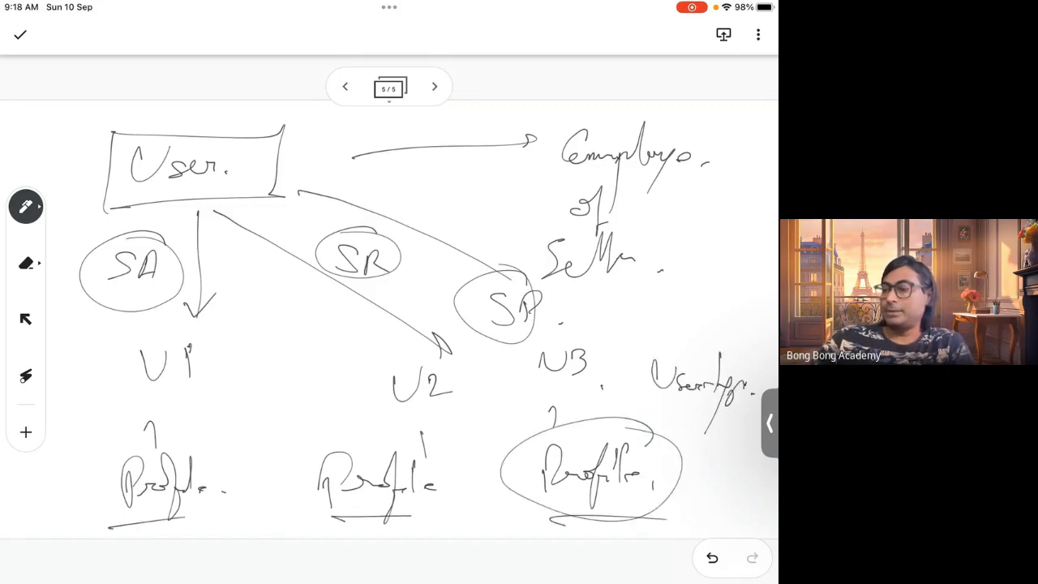
mouse_move(657, 448)
mouse_down()
mouse_move(653, 424)
mouse_move(699, 459)
mouse_up()
drag(659, 430, 640, 435)
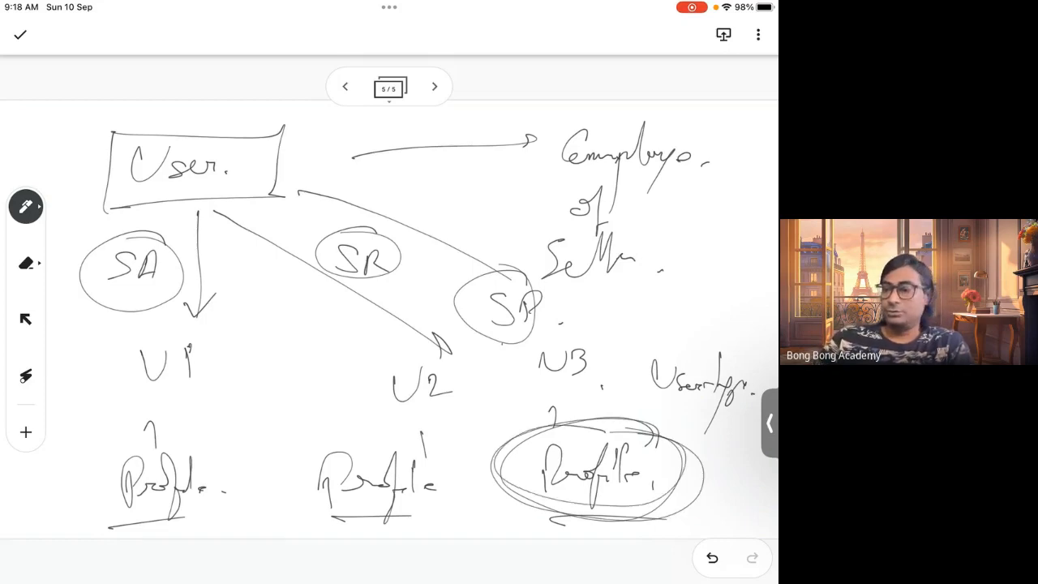
Circle the 'SA' label again, then add a sixth page
mouse_move(150, 233)
mouse_down()
mouse_move(188, 307)
mouse_move(81, 253)
mouse_up()
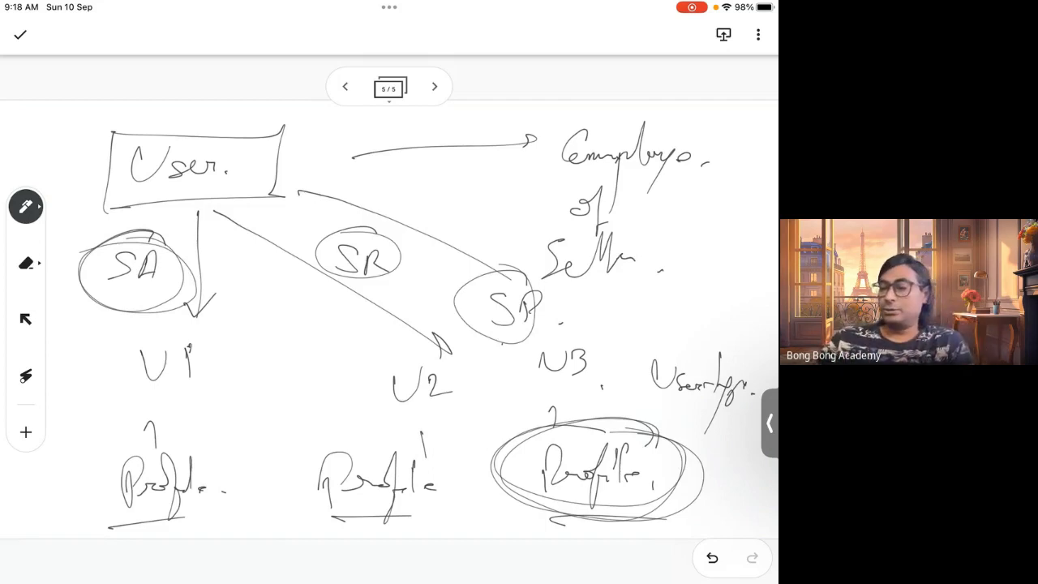
mouse_move(161, 238)
mouse_down()
mouse_move(102, 306)
mouse_move(143, 228)
mouse_up()
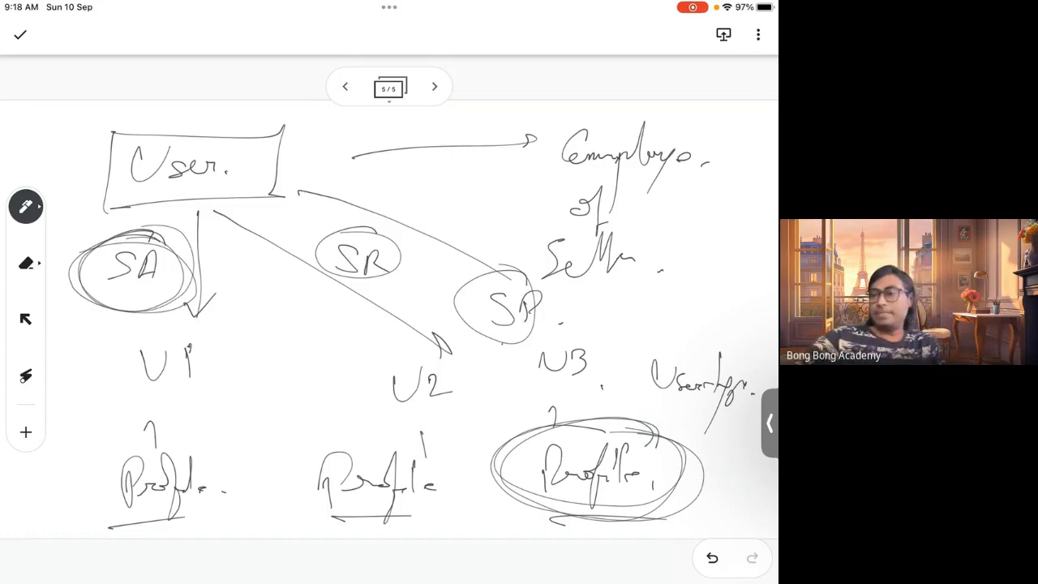
click(434, 86)
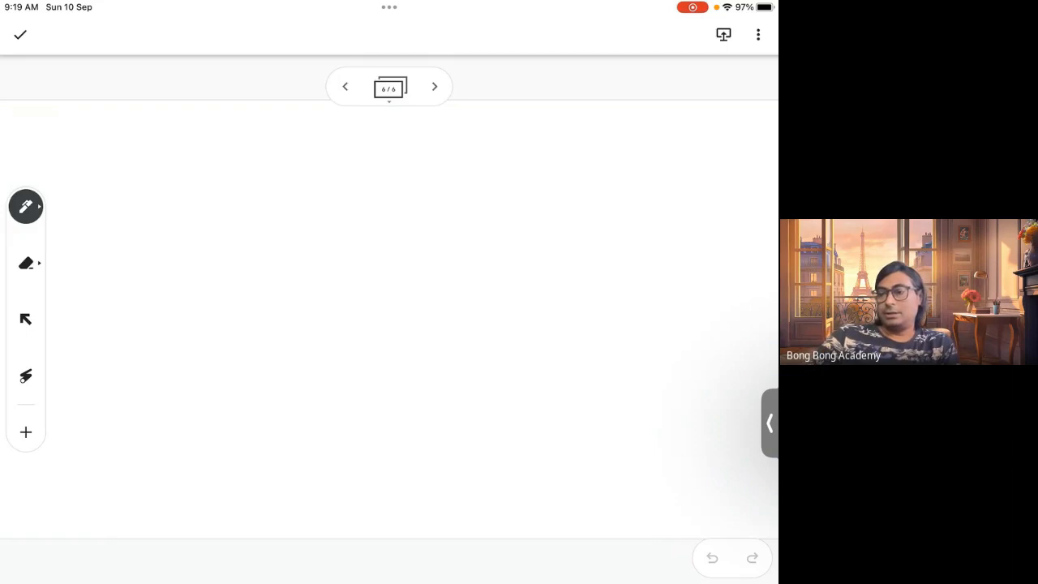
Write 'System Admin' with an arrow pointing to 'Data + Metadata'
mouse_move(149, 172)
mouse_down()
mouse_move(134, 179)
mouse_move(138, 224)
mouse_move(178, 188)
mouse_move(247, 187)
mouse_up()
mouse_move(297, 173)
mouse_down()
mouse_move(290, 180)
mouse_move(313, 173)
mouse_up()
mouse_move(384, 185)
mouse_down()
mouse_move(487, 171)
mouse_move(467, 179)
mouse_move(525, 195)
mouse_move(573, 134)
mouse_move(596, 172)
mouse_move(647, 167)
mouse_up()
drag(636, 156, 635, 179)
mouse_move(525, 227)
mouse_down()
mouse_move(526, 254)
mouse_move(584, 232)
mouse_move(602, 244)
mouse_move(635, 208)
mouse_up()
click(602, 235)
drag(649, 232, 665, 242)
mouse_move(647, 231)
mouse_down()
mouse_move(673, 229)
mouse_move(686, 241)
mouse_up()
drag(706, 247, 704, 252)
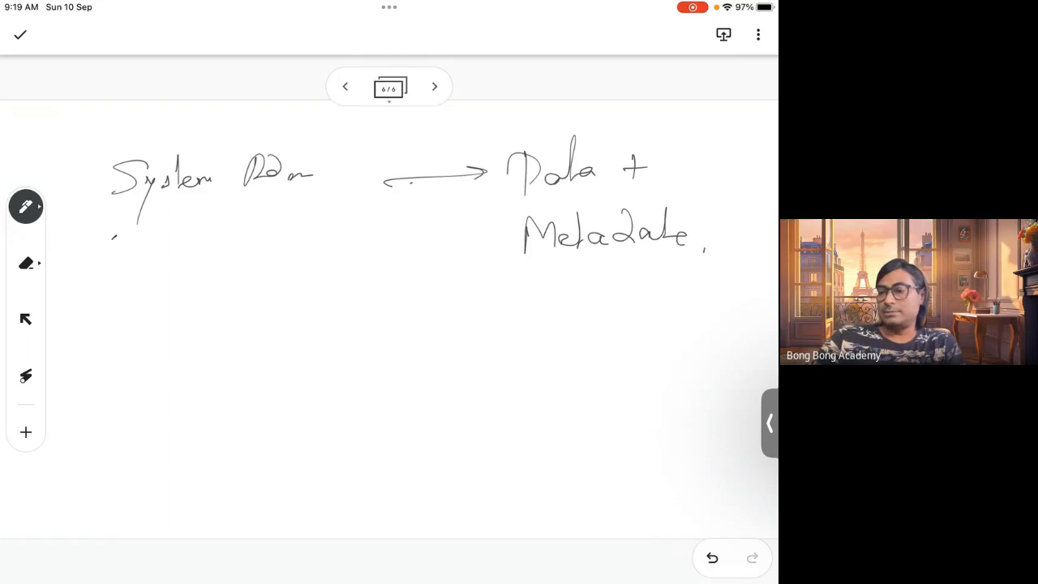
Draw a curved arrow down to 'Non System Admin' and an arrow from it to an underlined 'Data'
drag(116, 235, 118, 369)
mouse_move(104, 349)
mouse_down()
mouse_move(99, 392)
mouse_move(162, 351)
mouse_move(190, 367)
mouse_up()
click(206, 369)
mouse_move(245, 341)
mouse_down()
mouse_move(270, 357)
mouse_move(255, 404)
mouse_up()
mouse_move(289, 342)
mouse_down()
mouse_move(280, 370)
mouse_move(317, 366)
mouse_up()
drag(331, 335, 333, 365)
drag(332, 326, 353, 357)
mouse_move(357, 353)
mouse_down()
mouse_move(373, 361)
mouse_move(485, 352)
mouse_up()
mouse_move(473, 348)
mouse_down()
mouse_move(526, 352)
mouse_move(528, 370)
mouse_up()
drag(571, 351, 613, 357)
drag(630, 378, 636, 384)
drag(512, 391, 649, 382)
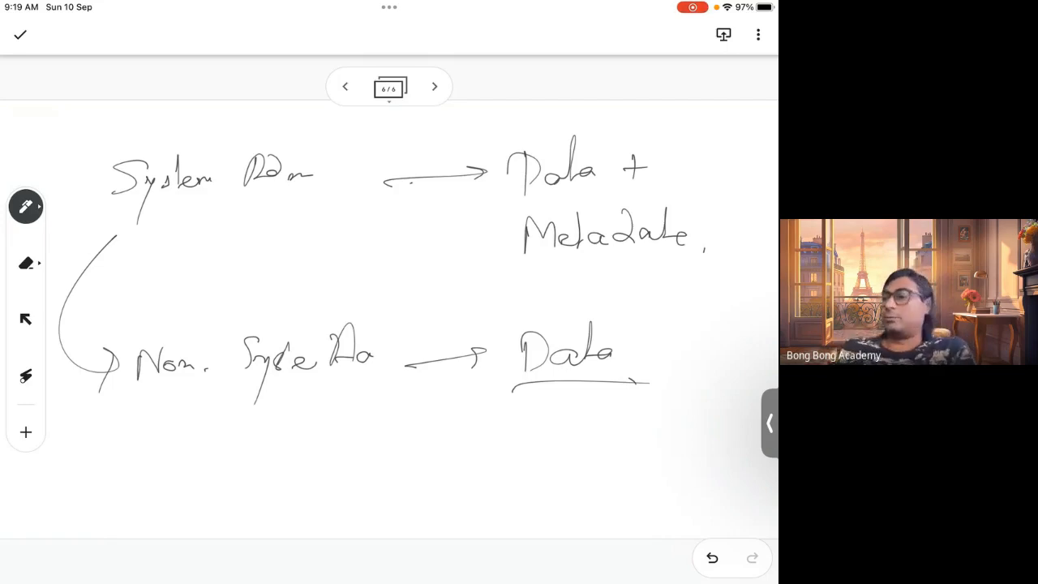
Underline 'Metadata' and write 'Description of Data' beneath the Non System Admin line
drag(538, 274, 674, 271)
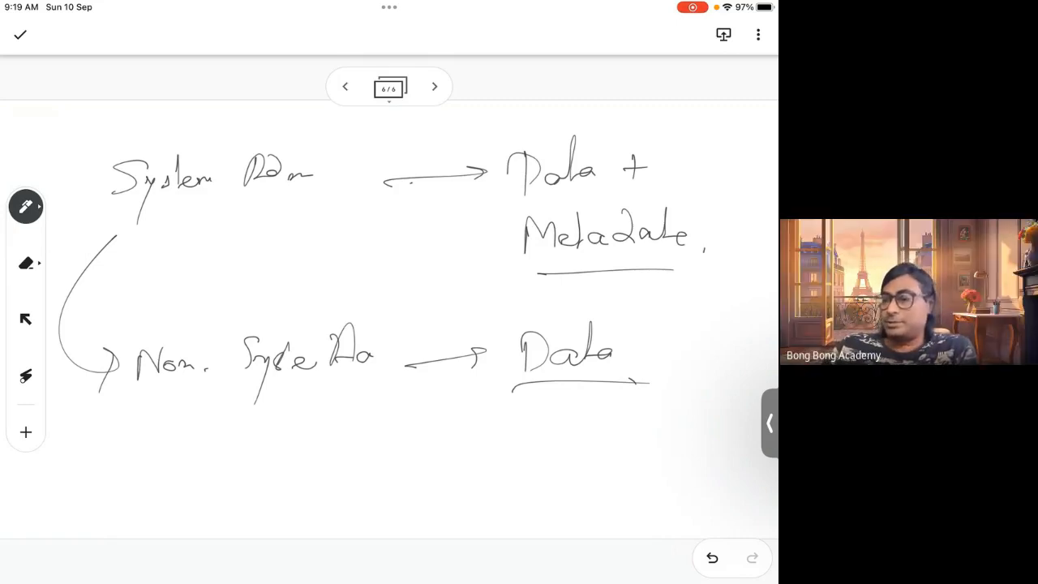
mouse_move(130, 440)
mouse_down()
mouse_move(131, 469)
mouse_move(153, 460)
mouse_up()
mouse_move(153, 453)
mouse_down()
mouse_move(182, 456)
mouse_move(201, 438)
mouse_move(224, 451)
mouse_move(226, 480)
mouse_up()
drag(254, 414, 262, 451)
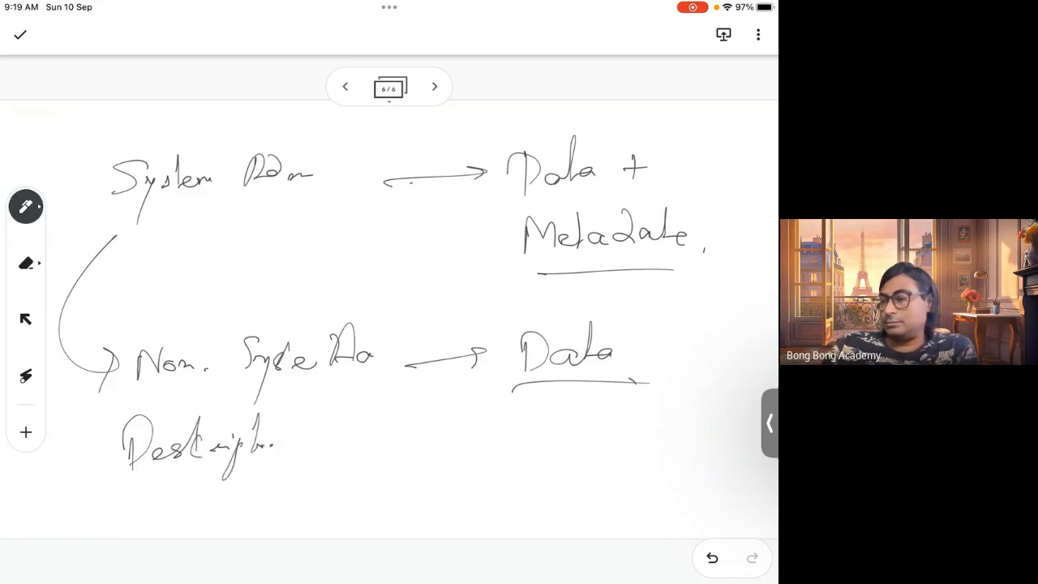
drag(325, 445, 354, 400)
drag(354, 401, 336, 472)
drag(391, 409, 413, 444)
drag(417, 438, 461, 396)
drag(452, 451, 472, 444)
click(482, 449)
click(501, 451)
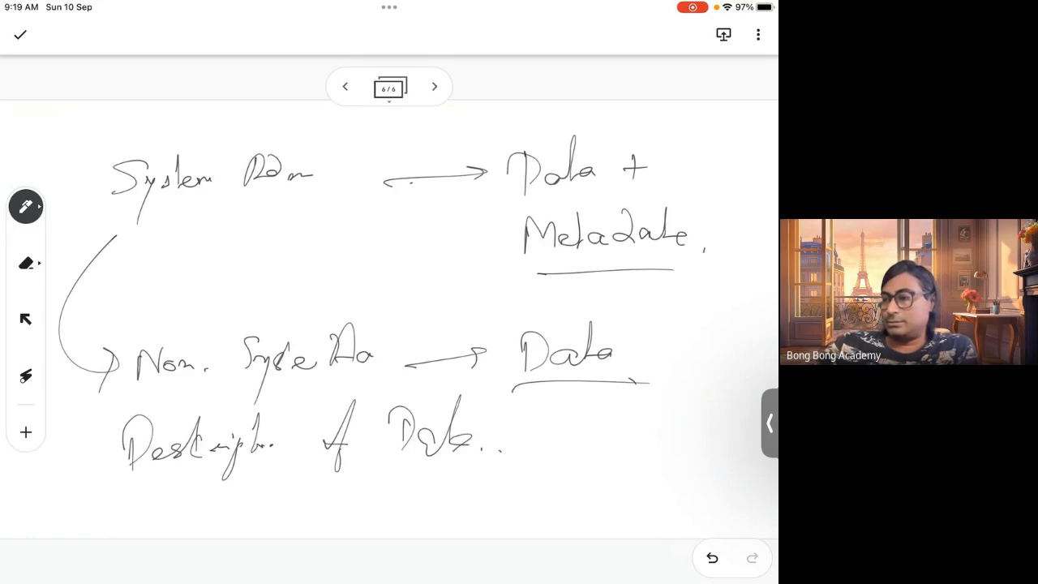
Add a seventh page and draw a table grid with five columns and four rows
click(435, 87)
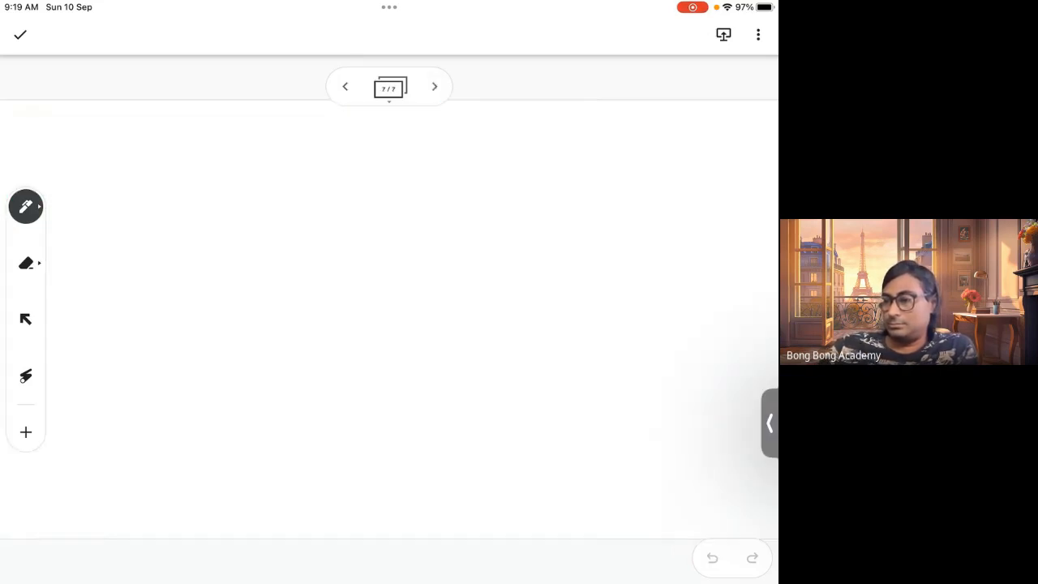
mouse_move(149, 174)
mouse_down()
mouse_move(156, 480)
mouse_move(662, 464)
mouse_move(593, 151)
mouse_move(645, 365)
mouse_move(652, 479)
mouse_up()
drag(636, 462, 637, 475)
drag(229, 187, 234, 467)
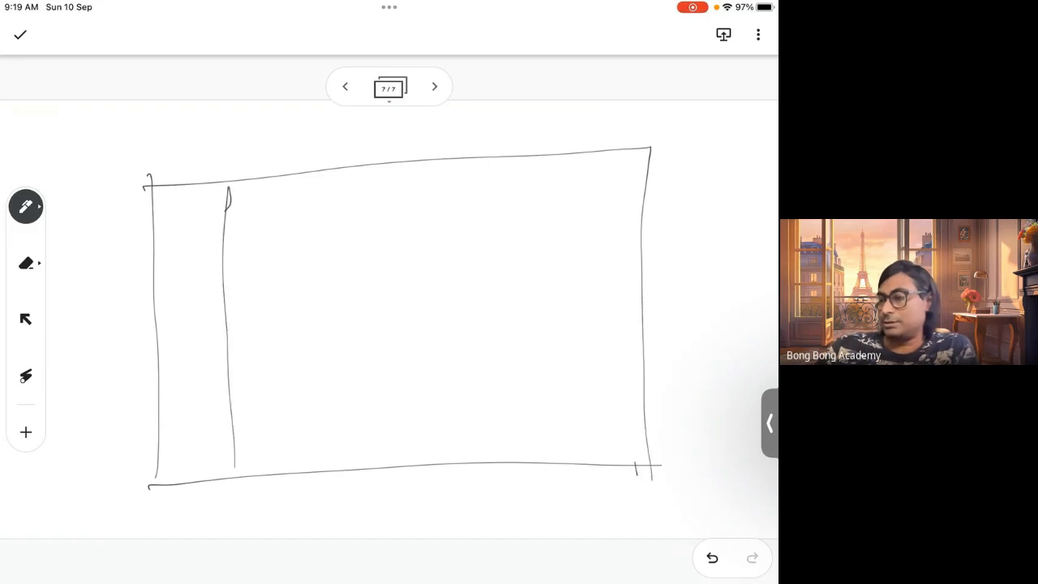
drag(314, 181, 324, 465)
drag(408, 166, 404, 455)
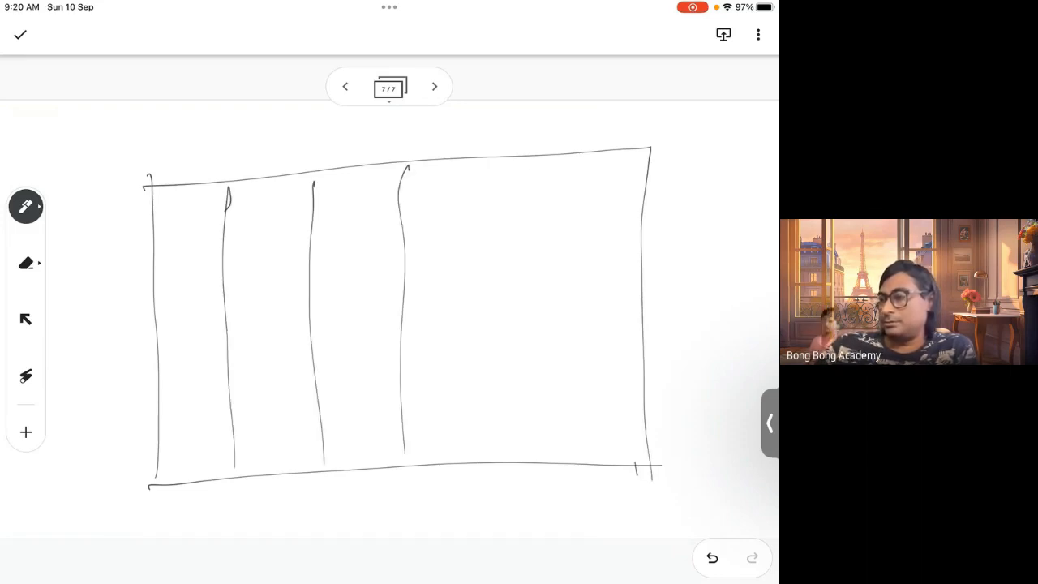
drag(532, 158, 525, 454)
mouse_move(149, 269)
mouse_down()
mouse_move(274, 255)
mouse_move(665, 248)
mouse_up()
drag(146, 336, 698, 325)
drag(163, 425, 640, 412)
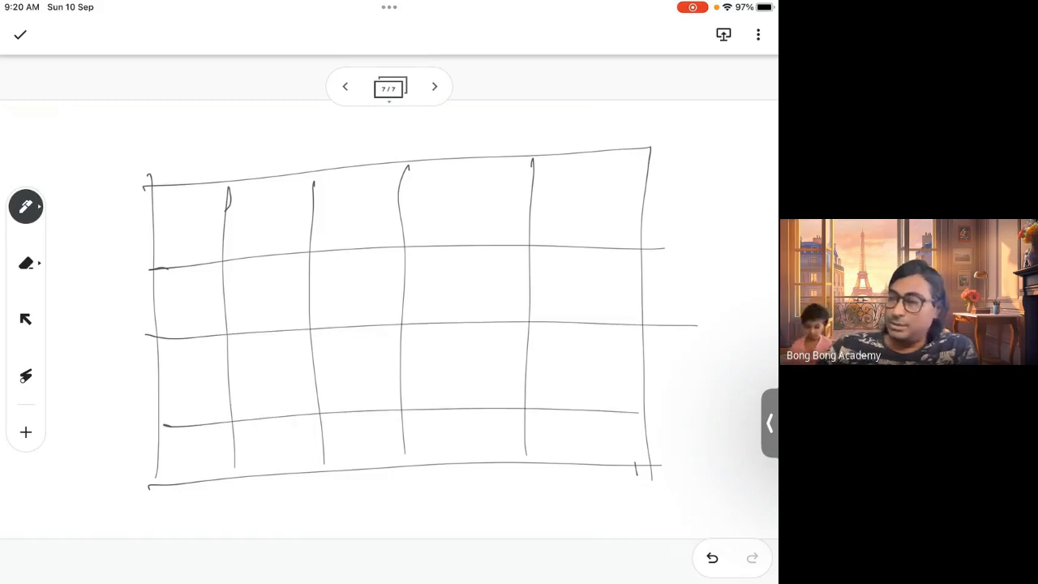
Write phone numbers in the first row's second and third cells and dashes in the cells beneath them
mouse_move(237, 218)
mouse_down()
mouse_move(238, 230)
mouse_move(264, 237)
mouse_up()
drag(278, 215, 274, 236)
mouse_move(283, 217)
mouse_down()
mouse_move(288, 235)
mouse_move(314, 235)
mouse_move(342, 227)
mouse_move(357, 206)
mouse_move(380, 227)
mouse_move(387, 207)
mouse_up()
drag(391, 209, 406, 240)
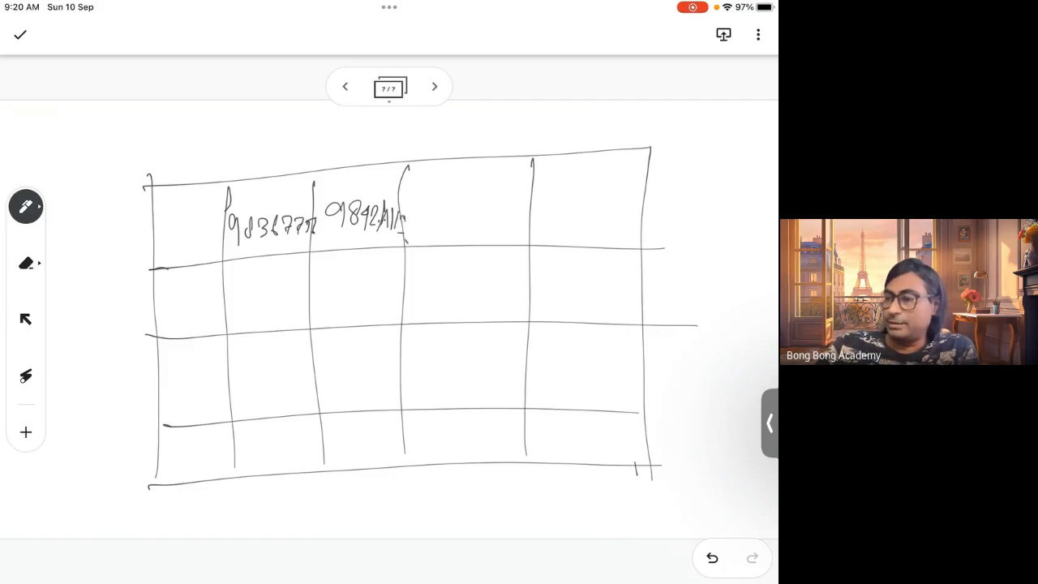
drag(248, 303, 271, 297)
drag(337, 297, 358, 294)
drag(254, 373, 277, 366)
drag(354, 367, 383, 365)
drag(248, 452, 282, 443)
drag(344, 446, 358, 442)
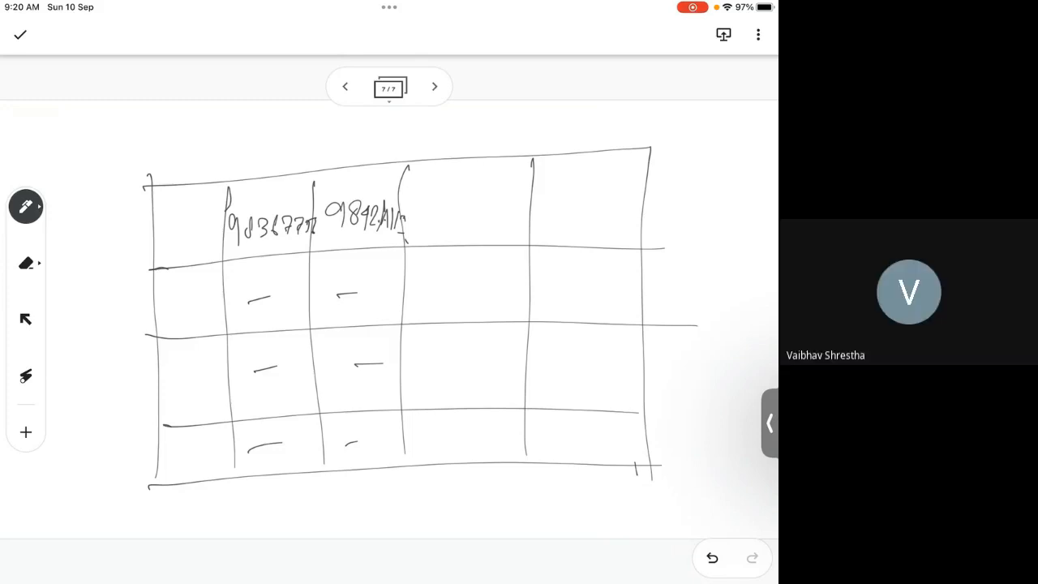
Label the first two rows and fill the second row and fourth column with handwritten sample entries
mouse_move(160, 219)
mouse_down()
mouse_move(180, 242)
mouse_move(207, 237)
mouse_up()
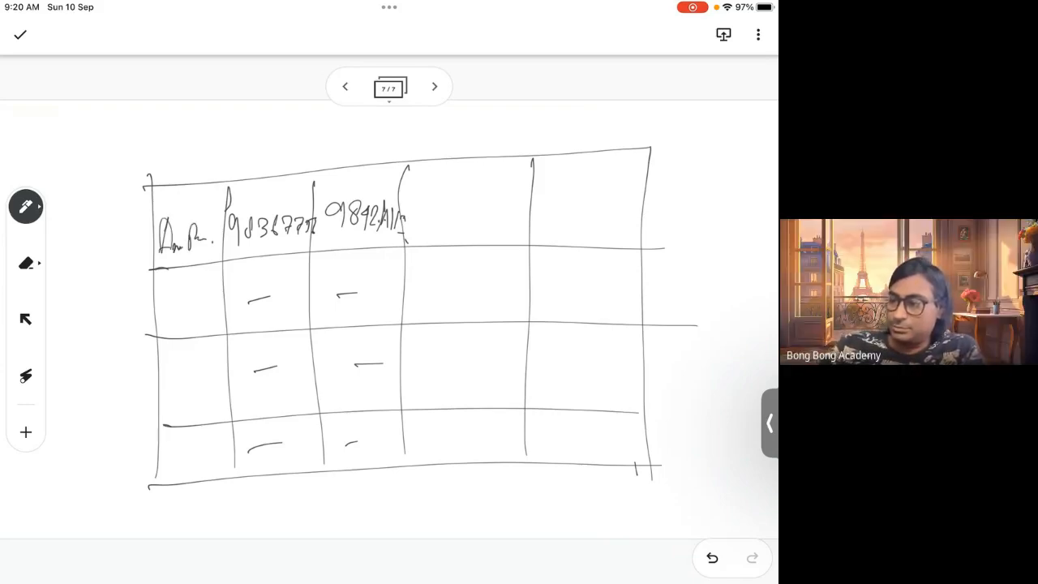
mouse_move(162, 294)
mouse_down()
mouse_move(177, 317)
mouse_move(249, 294)
mouse_move(386, 290)
mouse_up()
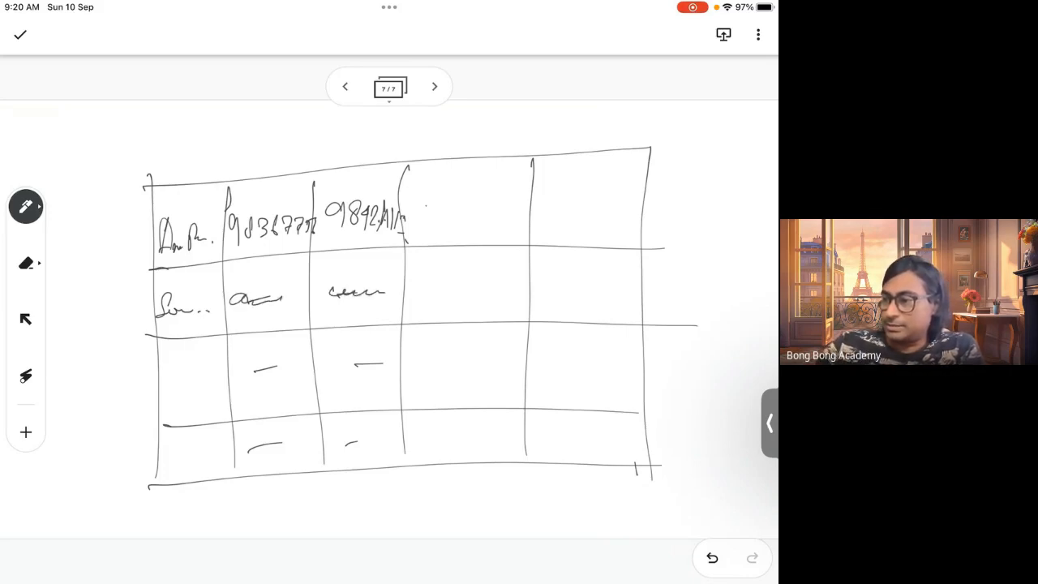
drag(425, 200, 440, 224)
mouse_move(438, 198)
mouse_down()
mouse_move(425, 227)
mouse_move(452, 215)
mouse_move(444, 221)
mouse_up()
drag(462, 209, 473, 213)
mouse_move(487, 199)
mouse_down()
mouse_move(482, 217)
mouse_move(498, 207)
mouse_up()
drag(506, 212, 509, 211)
drag(425, 282, 497, 289)
drag(525, 288, 522, 299)
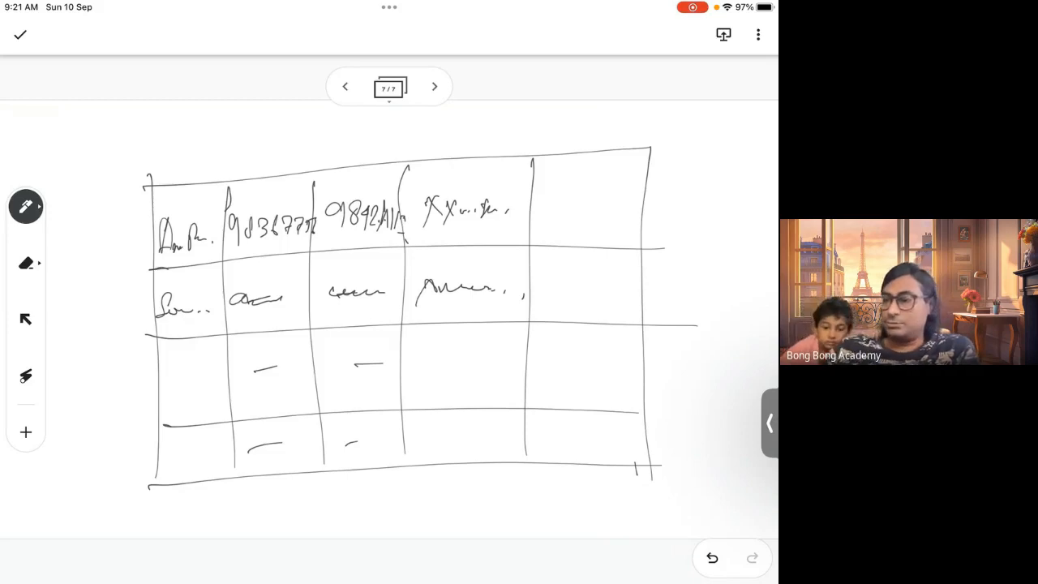
Draw ticks above the columns and write an entry in the fifth column's first row
drag(266, 170, 316, 150)
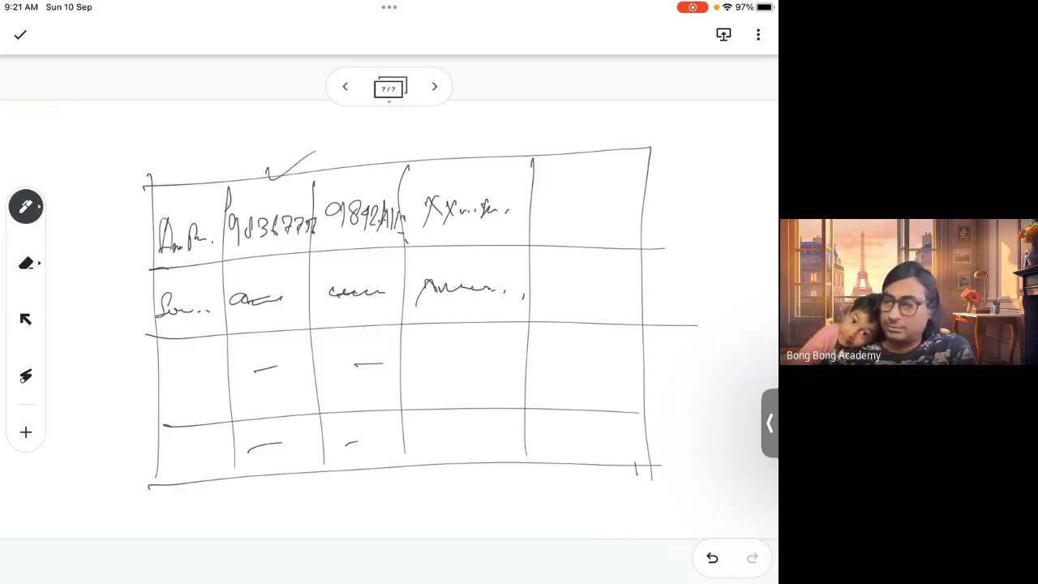
mouse_move(351, 166)
mouse_down()
mouse_move(361, 172)
mouse_move(382, 151)
mouse_up()
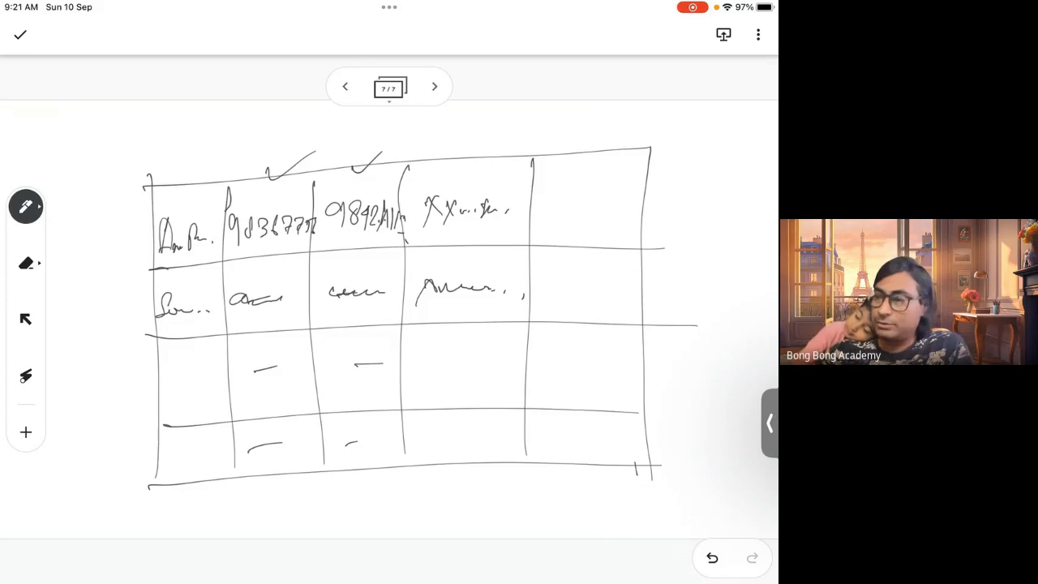
drag(455, 166, 500, 147)
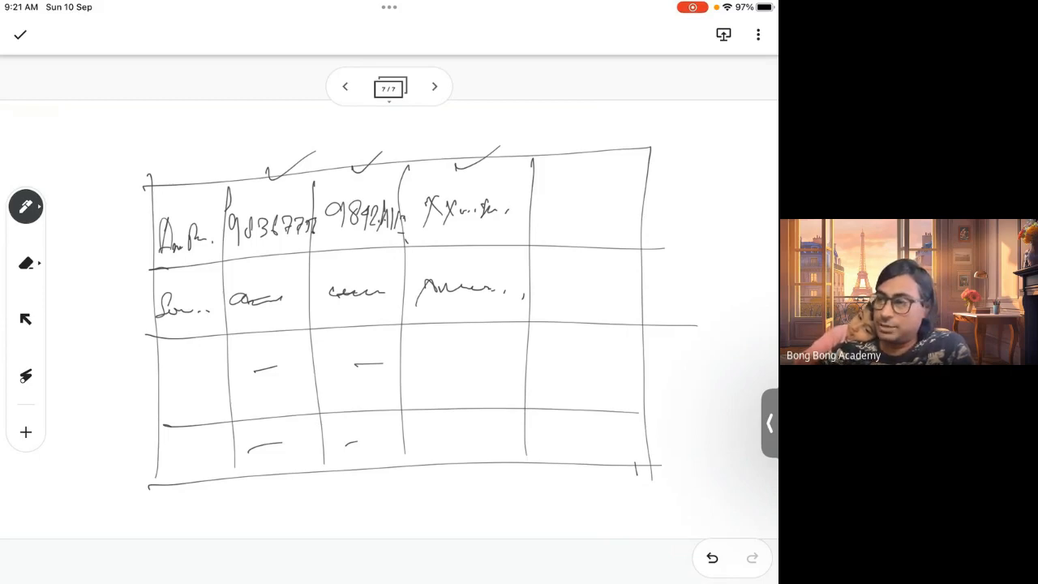
drag(552, 195, 545, 227)
mouse_move(562, 200)
mouse_down()
mouse_move(559, 210)
mouse_move(605, 212)
mouse_up()
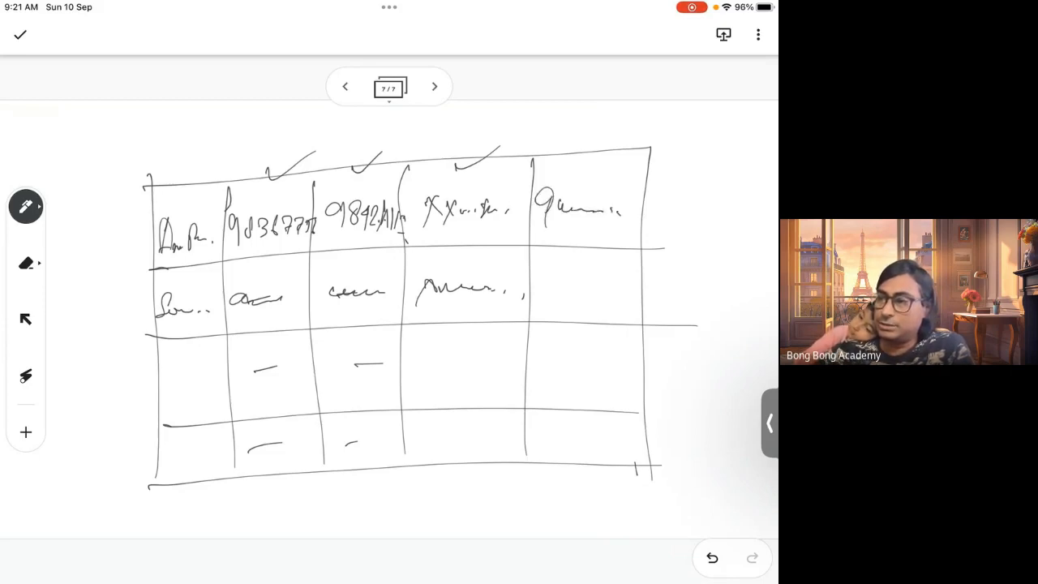
drag(587, 150, 647, 129)
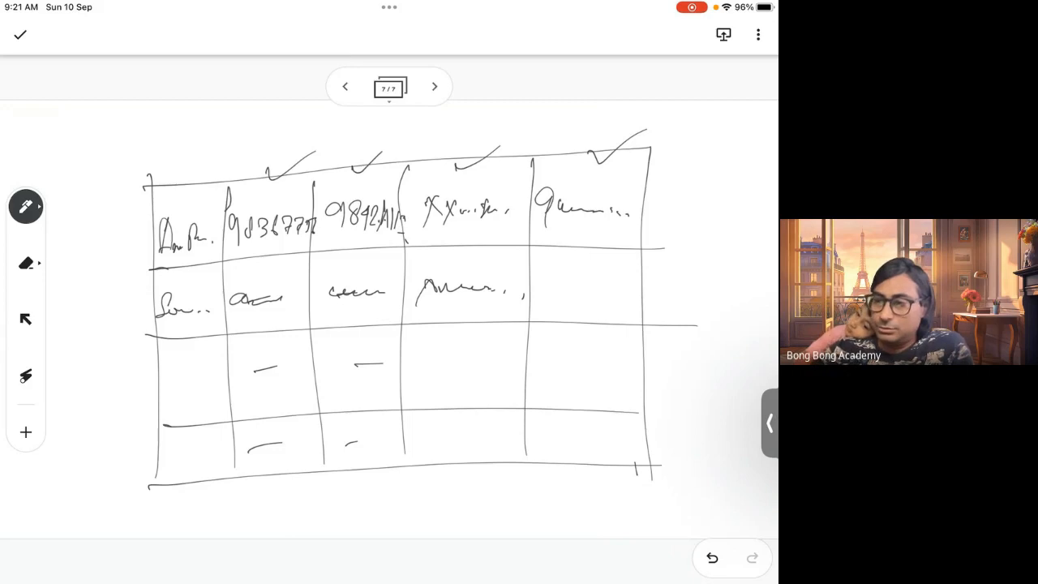
Add a header row above the table with dividers continuing each column
mouse_move(151, 127)
mouse_down()
mouse_move(149, 187)
mouse_move(442, 113)
mouse_move(649, 149)
mouse_up()
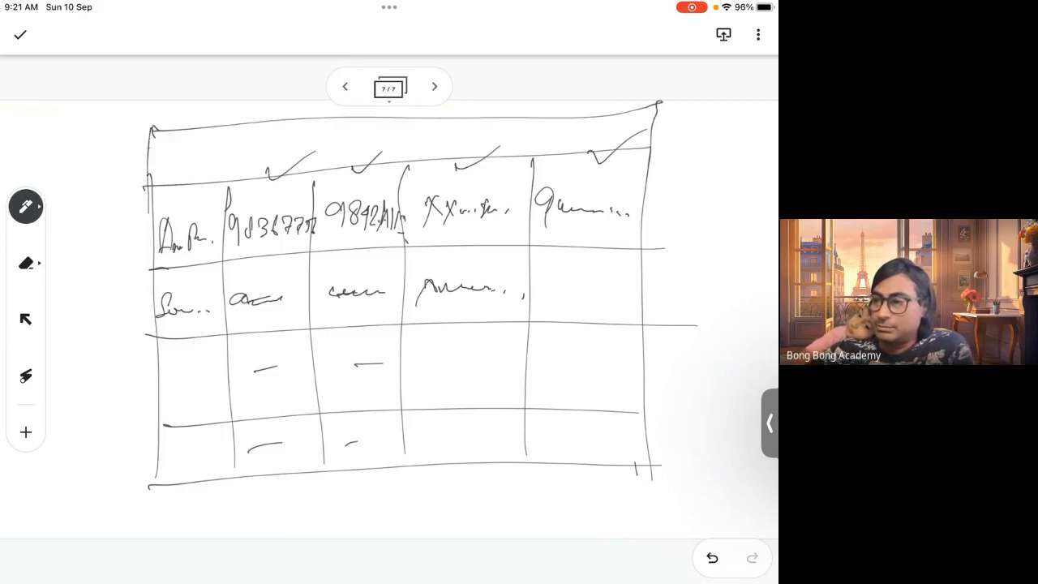
drag(528, 127, 529, 177)
drag(402, 121, 402, 200)
drag(316, 127, 315, 198)
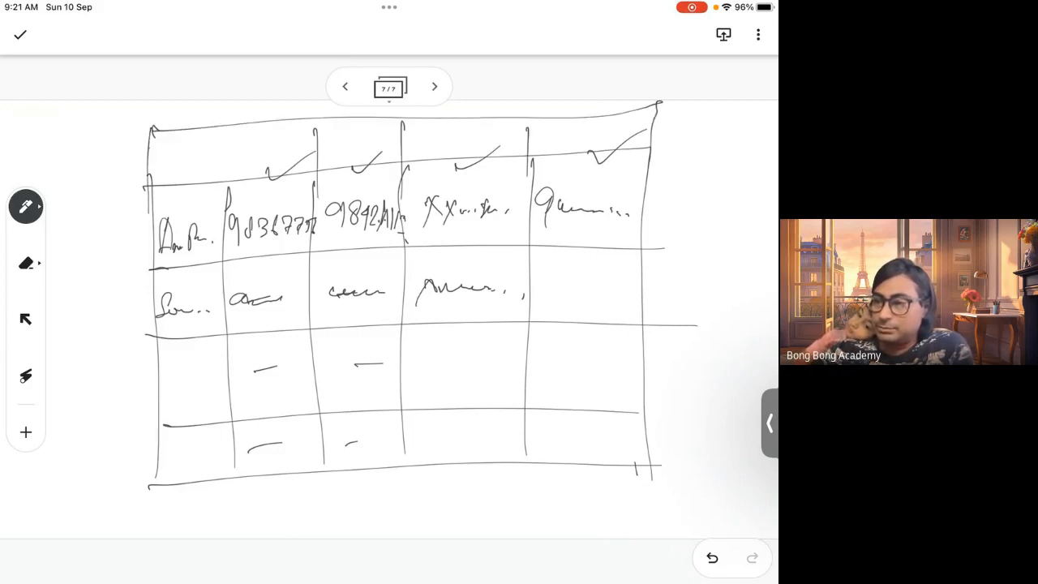
drag(234, 135, 231, 207)
Write column headings 'Name', 'Num 1', 'Num 2', 'PAN' and a fifth heading in the header row
drag(160, 174, 177, 144)
mouse_move(190, 158)
mouse_down()
mouse_move(193, 169)
mouse_move(200, 159)
mouse_up()
drag(202, 162, 240, 136)
mouse_move(240, 136)
mouse_down()
mouse_move(256, 159)
mouse_move(332, 143)
mouse_up()
drag(336, 156, 352, 150)
drag(360, 141, 377, 151)
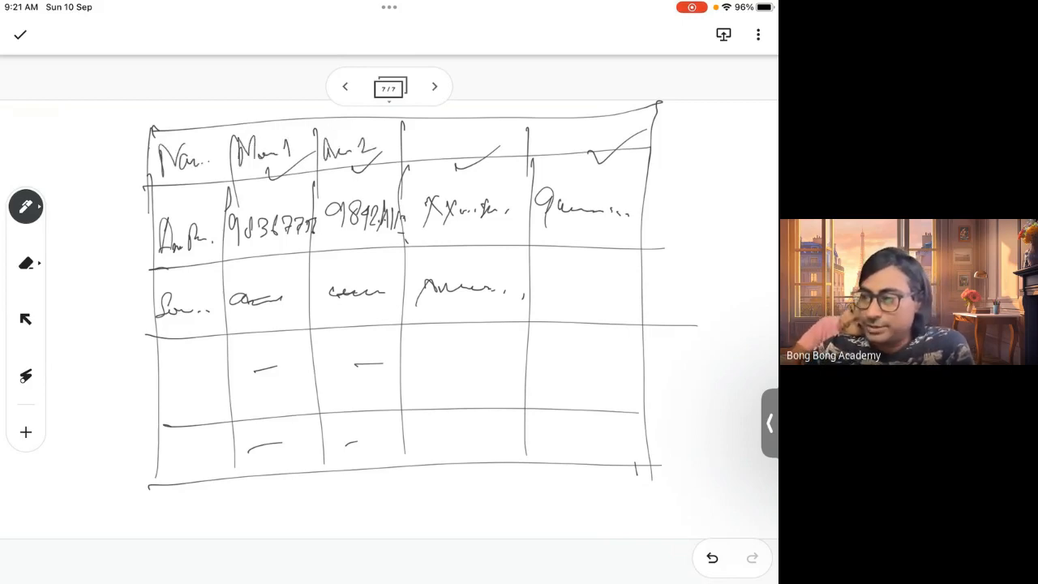
mouse_move(552, 122)
mouse_down()
mouse_move(558, 146)
mouse_move(591, 132)
mouse_move(641, 135)
mouse_up()
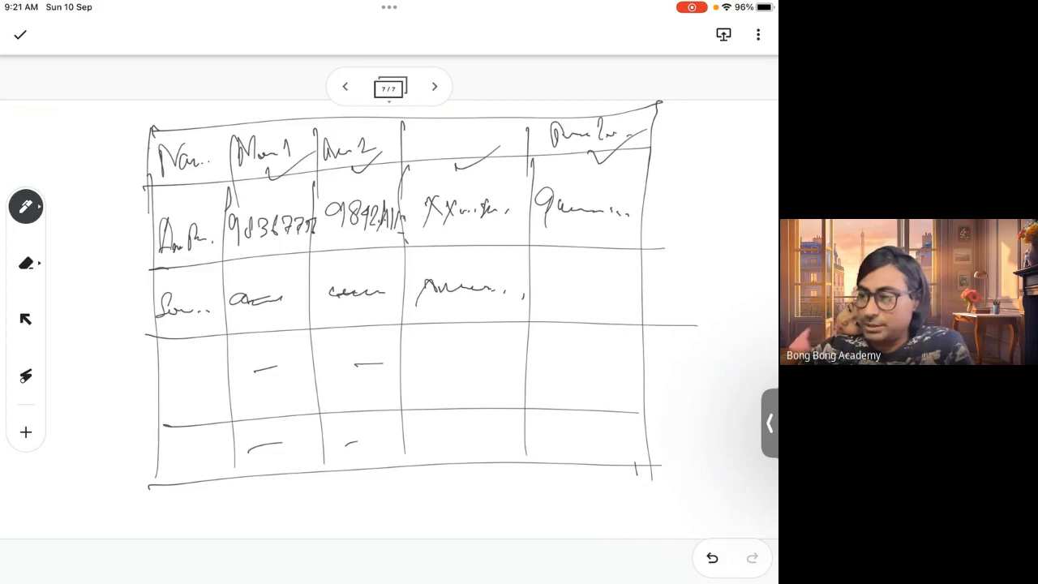
mouse_move(428, 151)
mouse_down()
mouse_move(434, 133)
mouse_move(455, 146)
mouse_move(480, 128)
mouse_up()
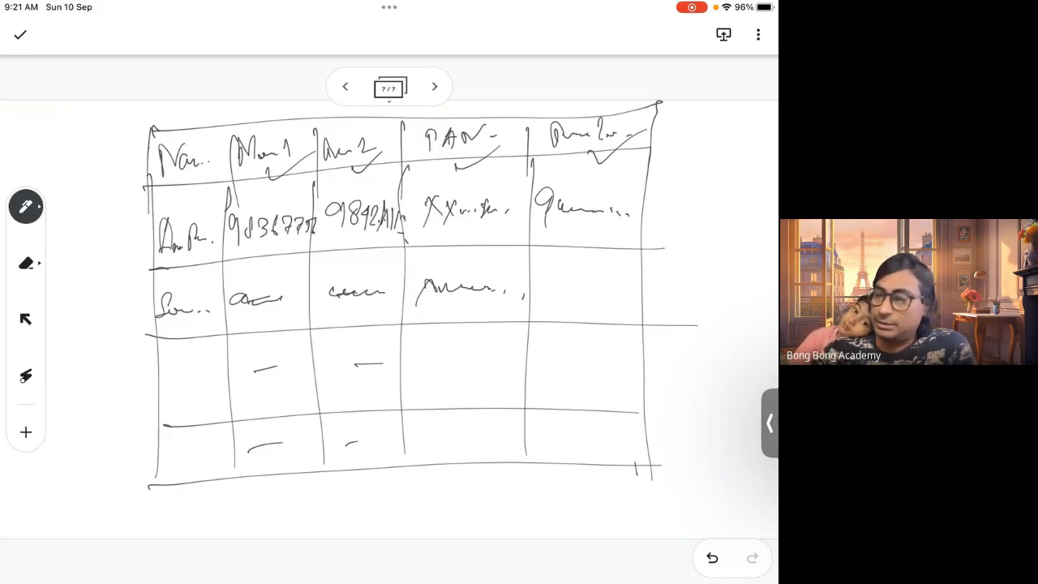
Write a label with an arrow pointing to the header row and outline that row with a box
mouse_move(65, 164)
mouse_down()
mouse_move(130, 156)
mouse_move(120, 168)
mouse_up()
drag(33, 126, 25, 149)
drag(42, 144, 79, 140)
click(87, 144)
click(94, 142)
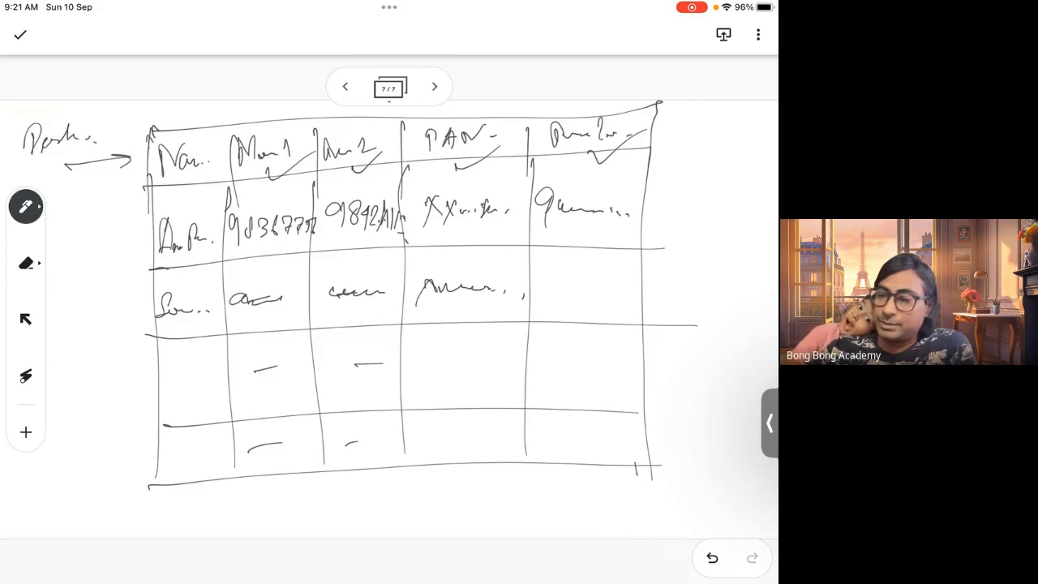
mouse_move(144, 140)
mouse_down()
mouse_move(649, 110)
mouse_move(146, 192)
mouse_up()
mouse_move(389, 115)
mouse_down()
mouse_move(658, 159)
mouse_move(612, 165)
mouse_up()
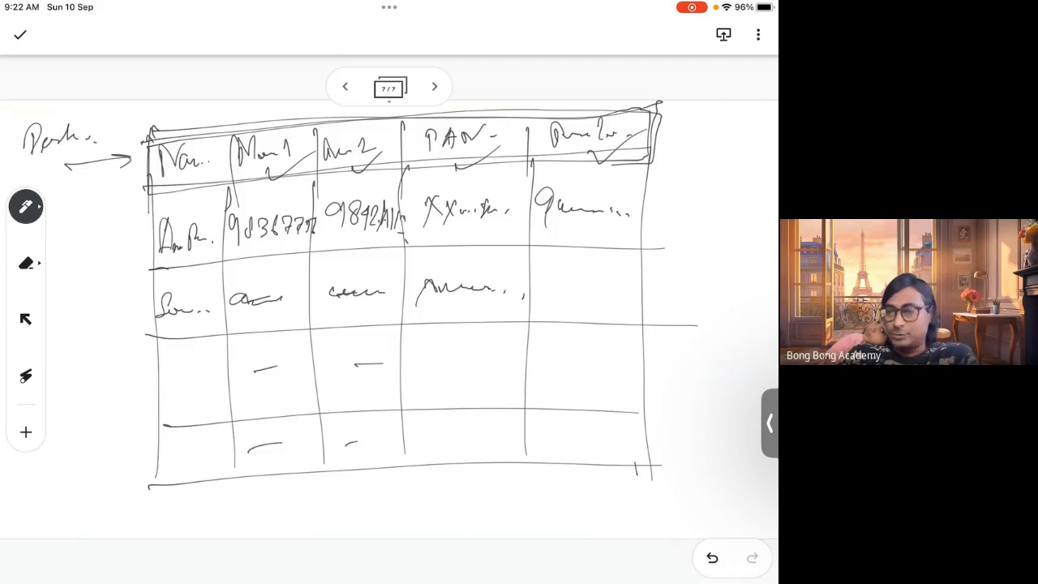
drag(146, 193, 220, 184)
drag(161, 180, 219, 174)
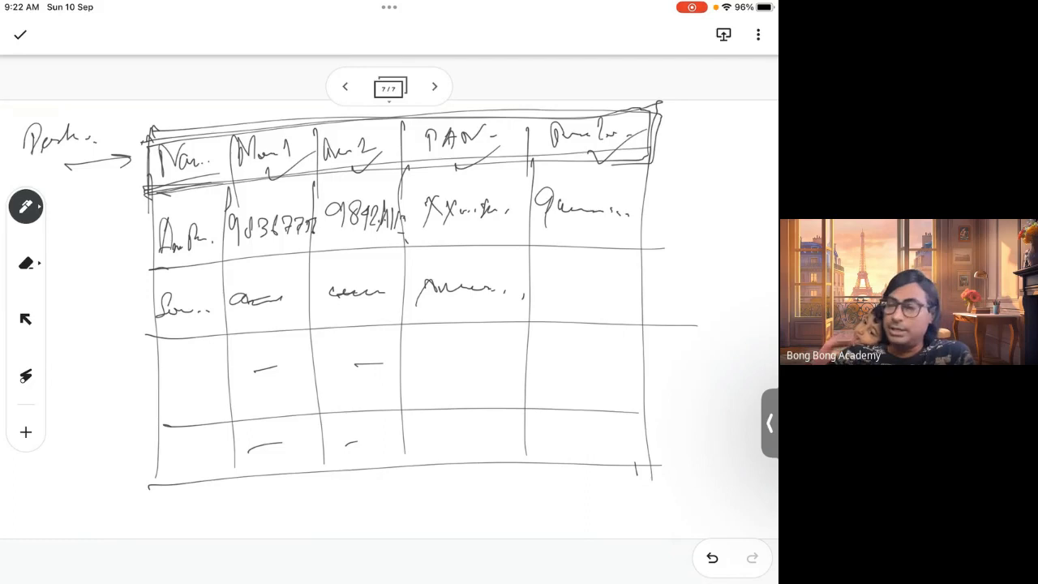
Draw ticks above the header row's cells
drag(196, 120, 238, 104)
mouse_move(272, 120)
mouse_down()
mouse_move(308, 107)
mouse_move(383, 107)
mouse_up()
drag(453, 117, 493, 109)
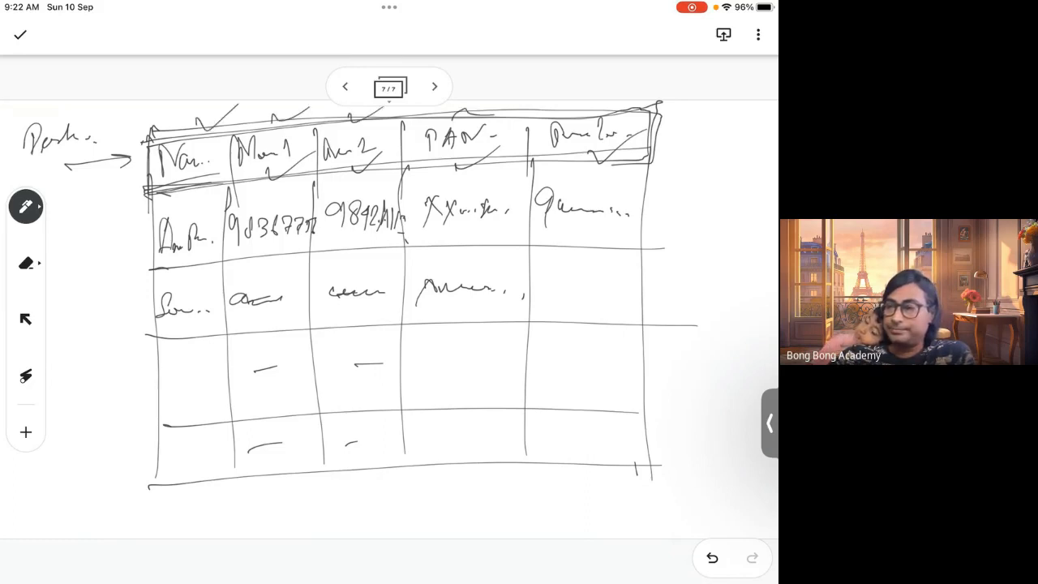
Extend the table with an extra column on its right side, continuing the row lines
mouse_move(581, 105)
mouse_down()
mouse_move(690, 110)
mouse_move(729, 402)
mouse_move(655, 467)
mouse_move(614, 467)
mouse_up()
drag(661, 334, 738, 332)
drag(639, 402, 696, 397)
drag(634, 267, 694, 253)
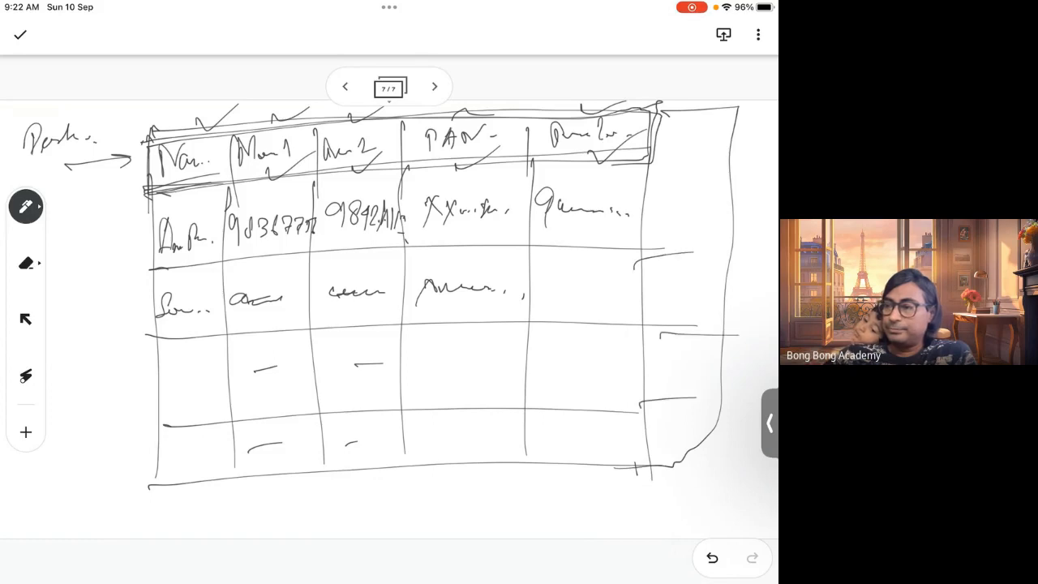
drag(620, 167, 724, 159)
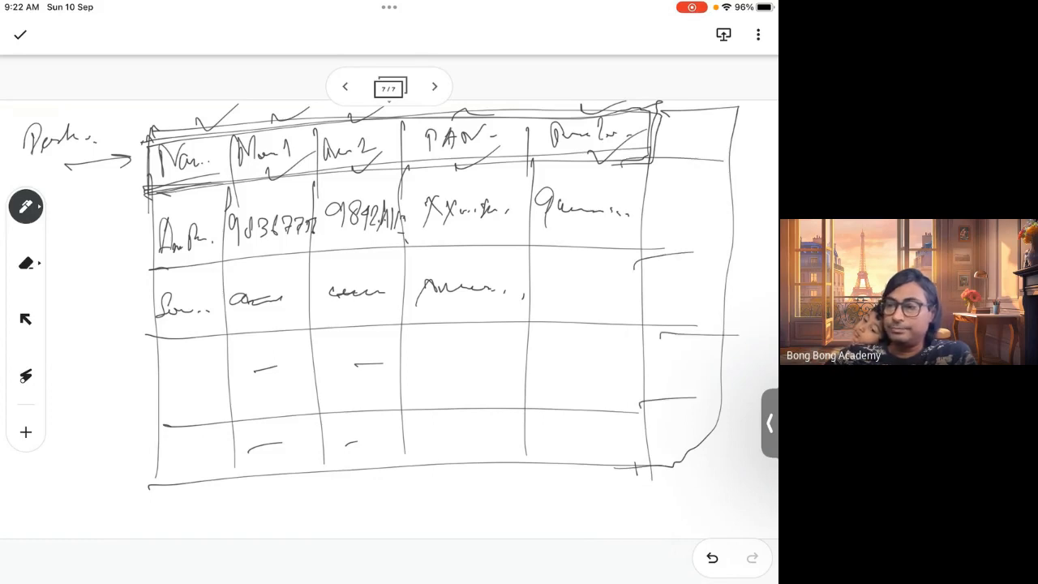
Add an eighth page and draw a table grid with five columns and five rows
click(435, 87)
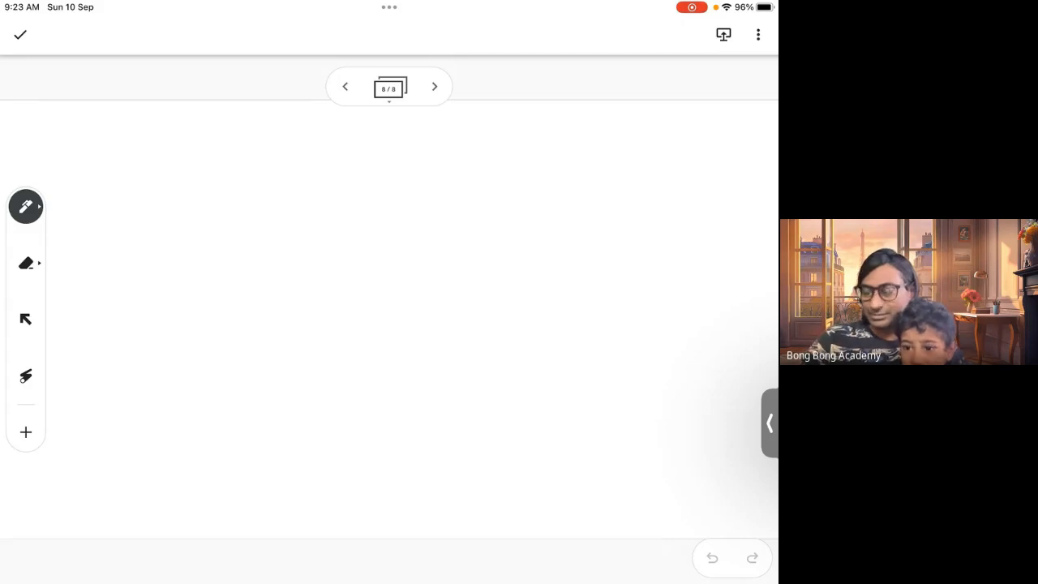
click(456, 514)
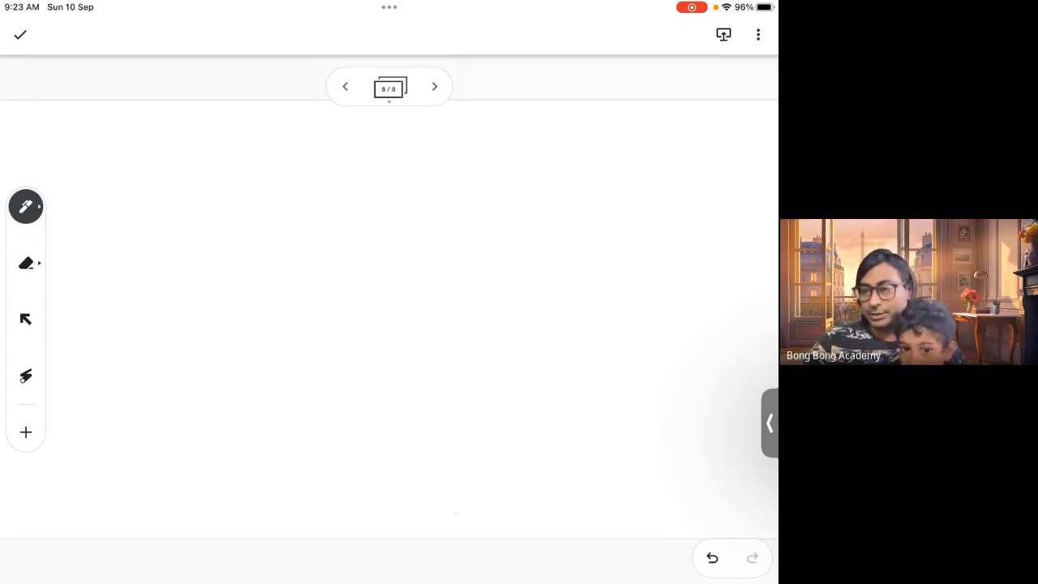
mouse_move(141, 155)
mouse_down()
mouse_move(153, 470)
mouse_move(708, 484)
mouse_move(714, 162)
mouse_move(142, 151)
mouse_up()
drag(134, 215, 714, 222)
drag(152, 302, 696, 300)
drag(138, 367, 709, 363)
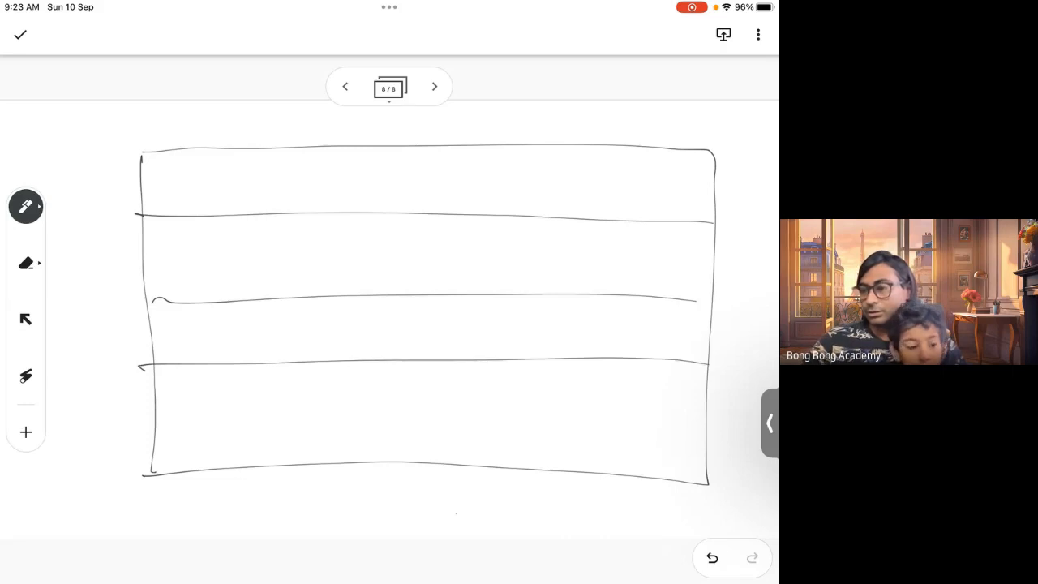
drag(149, 412, 704, 434)
drag(241, 158, 258, 466)
mouse_move(363, 157)
mouse_down()
mouse_move(361, 347)
mouse_move(375, 443)
mouse_up()
drag(502, 154, 474, 466)
drag(617, 143, 578, 472)
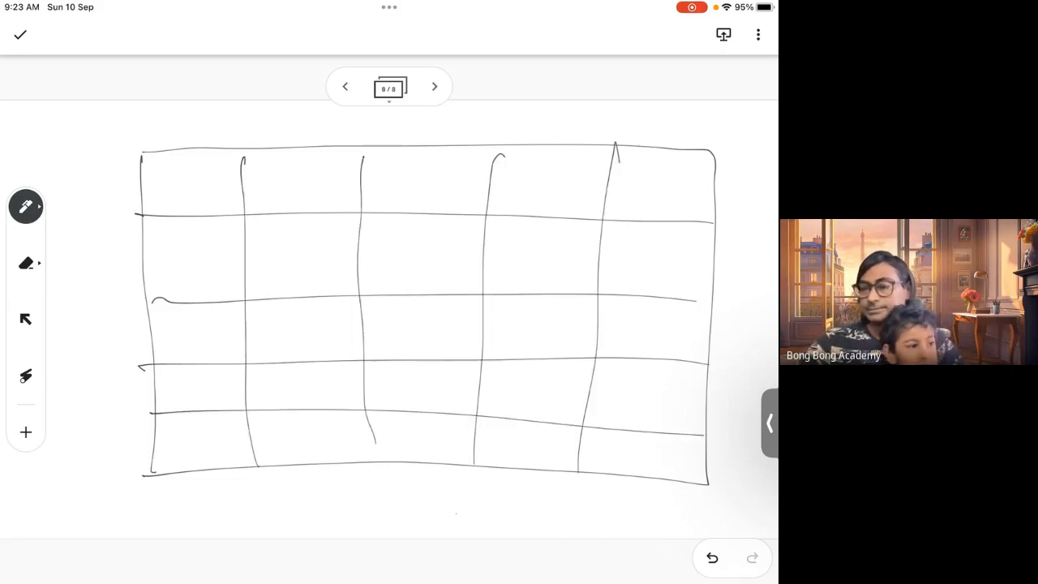
Write underlined labels 'Data' and 'Create' beside the table's first two rows
drag(37, 167, 72, 149)
drag(87, 136, 94, 149)
drag(68, 135, 91, 127)
click(104, 145)
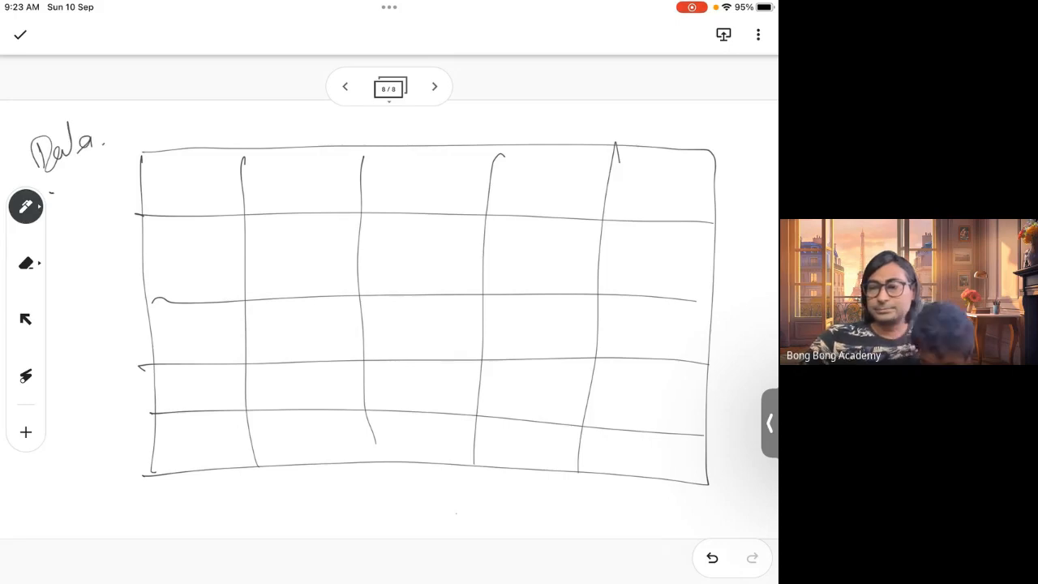
drag(51, 192, 130, 150)
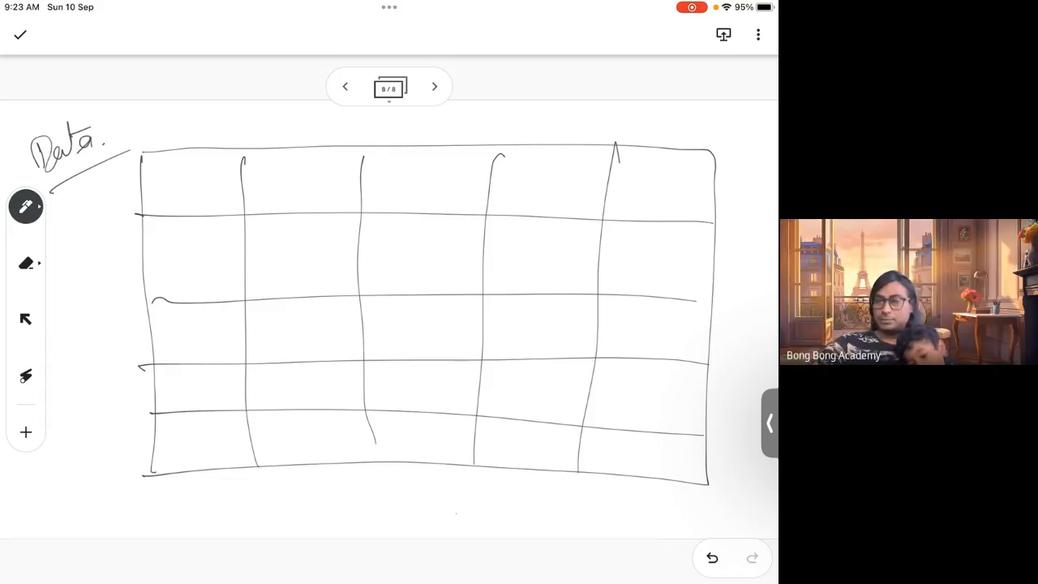
drag(63, 227, 56, 259)
mouse_move(67, 245)
mouse_down()
mouse_move(70, 260)
mouse_move(99, 232)
mouse_up()
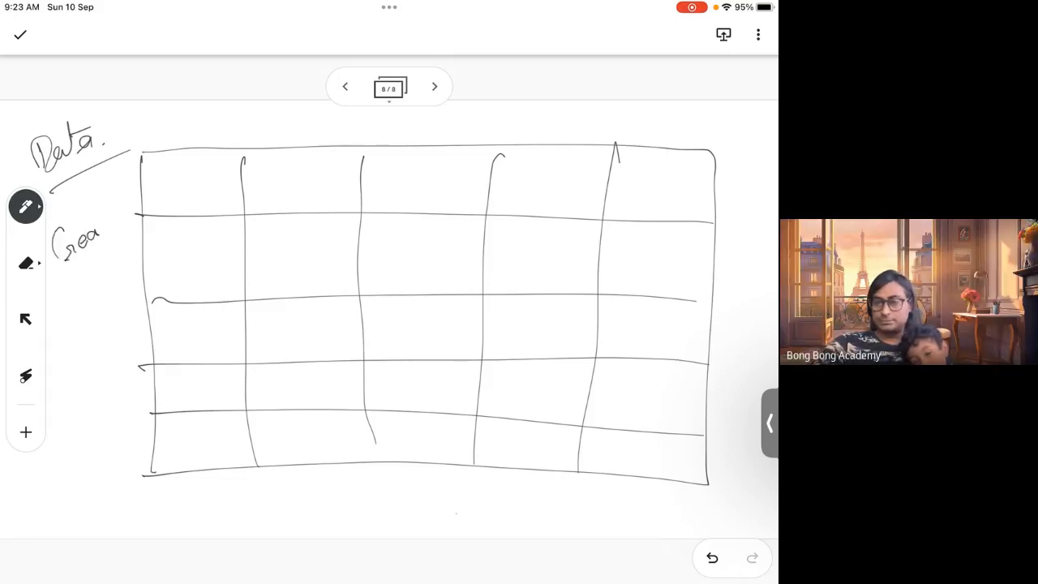
drag(96, 194, 102, 237)
drag(99, 220, 117, 211)
mouse_move(65, 284)
mouse_down()
mouse_move(126, 240)
mouse_move(122, 213)
mouse_up()
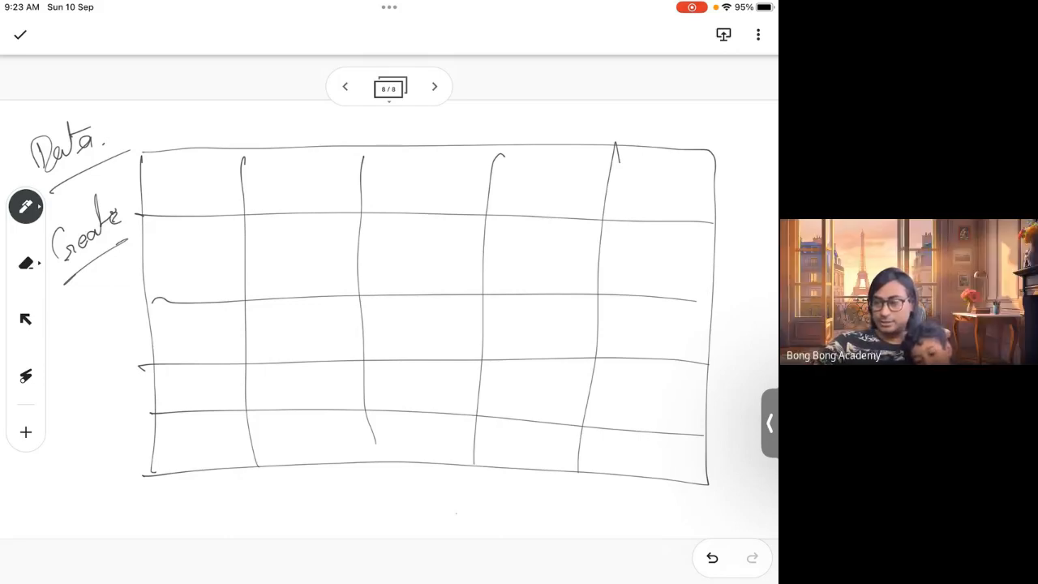
Draw cross marks in each of the five cells of the Create row
mouse_move(171, 265)
mouse_down()
mouse_move(192, 258)
mouse_move(200, 279)
mouse_up()
drag(280, 265, 306, 235)
drag(434, 257, 447, 237)
drag(532, 271, 560, 244)
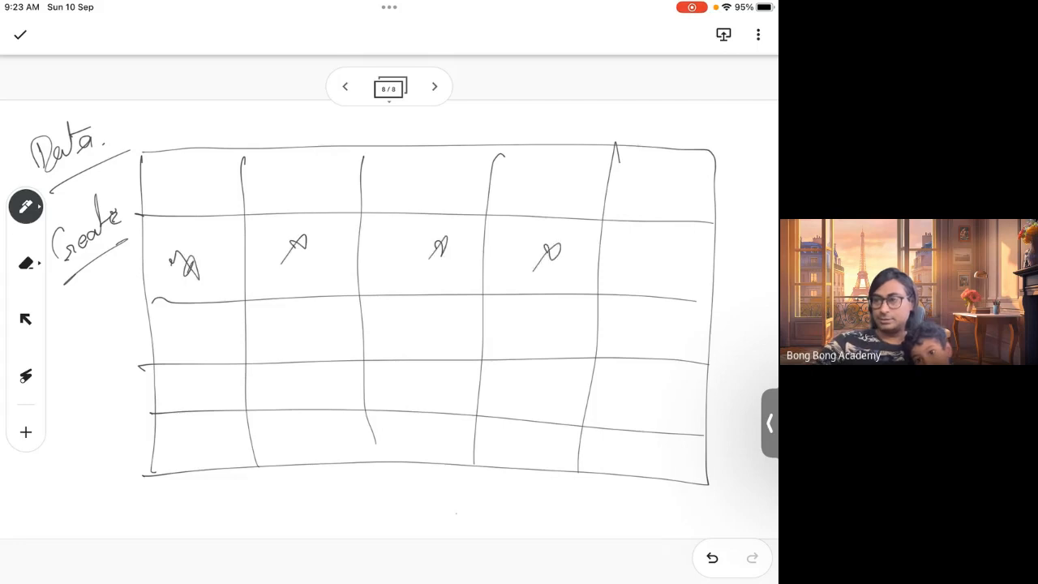
drag(619, 290, 659, 252)
Label the header row's cells C1, C2, C3, C4 and C5
mouse_move(204, 167)
mouse_down()
mouse_move(204, 188)
mouse_move(231, 188)
mouse_up()
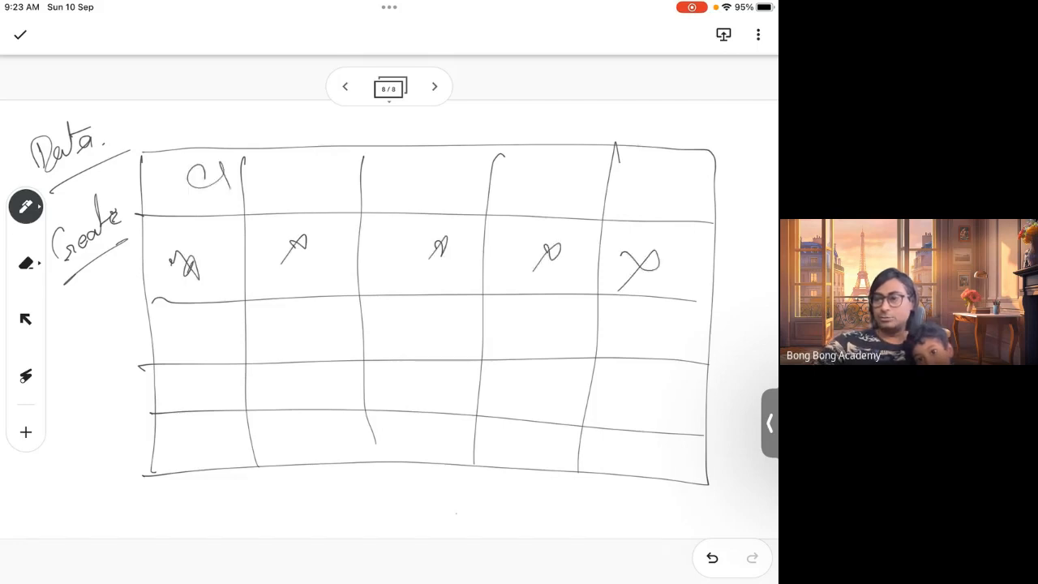
drag(303, 170, 303, 188)
drag(310, 174, 329, 186)
mouse_move(430, 167)
mouse_down()
mouse_move(434, 192)
mouse_move(445, 190)
mouse_up()
drag(542, 180, 544, 200)
drag(561, 175, 569, 195)
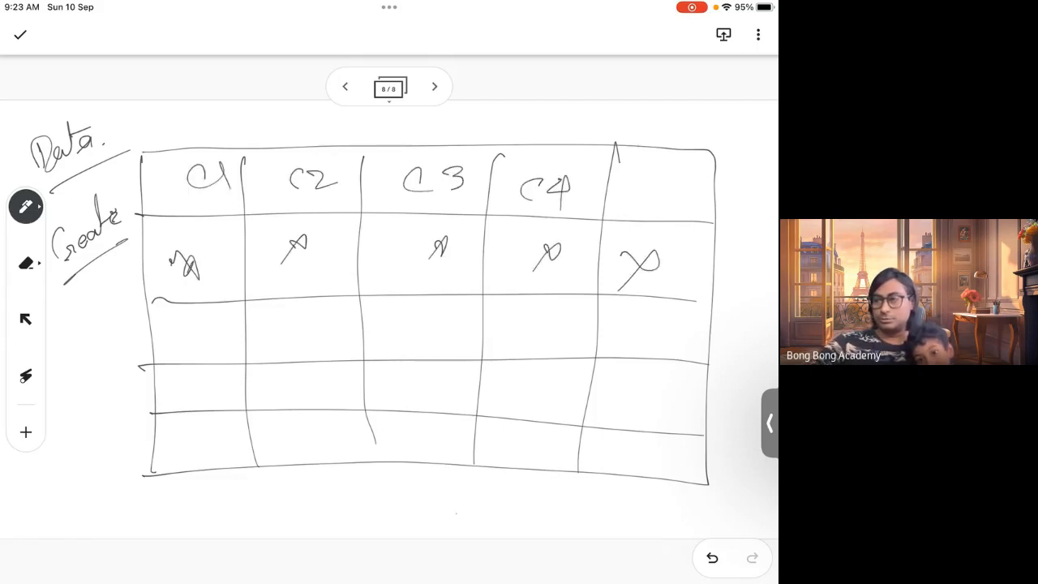
mouse_move(681, 187)
mouse_down()
mouse_move(690, 201)
mouse_move(706, 172)
mouse_up()
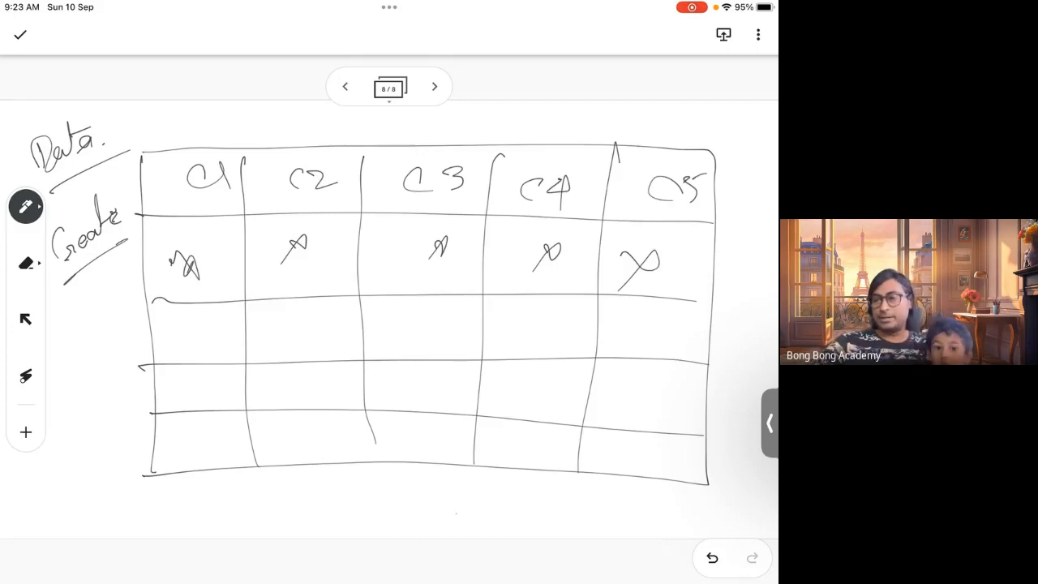
Add tick marks beside the crosses in every cell of the Create row
drag(201, 261, 211, 273)
drag(214, 265, 245, 234)
drag(307, 258, 317, 270)
drag(318, 268, 344, 245)
drag(422, 251, 459, 238)
mouse_move(547, 259)
mouse_down()
mouse_move(595, 234)
mouse_move(649, 266)
mouse_up()
drag(662, 250, 682, 233)
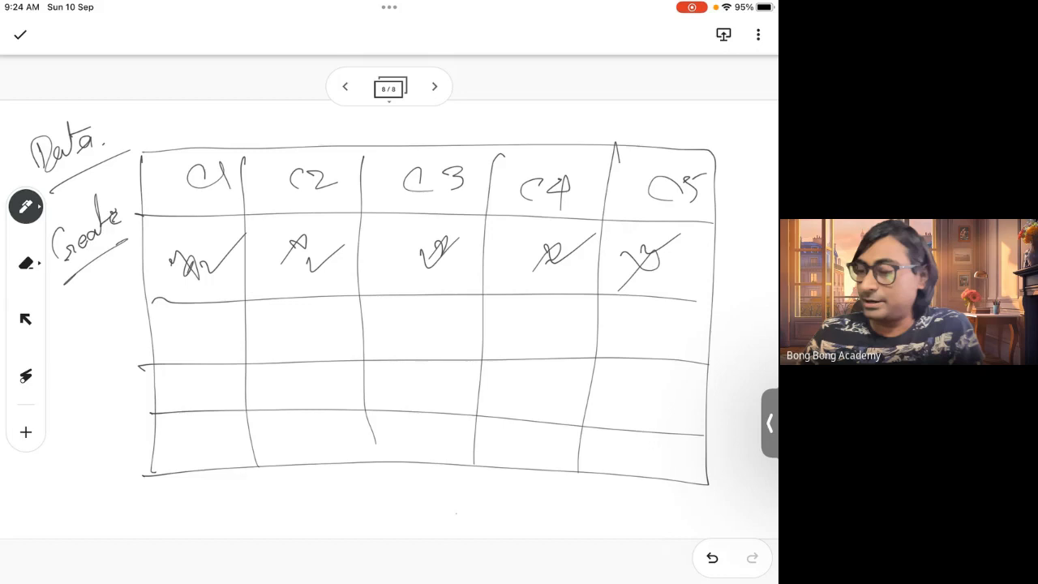
Write 'or Row' under Create and draw a long arrow down to an underlined 'Record' label below the table
mouse_move(80, 261)
mouse_down()
mouse_move(96, 270)
mouse_move(71, 308)
mouse_move(108, 274)
mouse_move(104, 261)
mouse_up()
drag(78, 320, 72, 537)
mouse_move(92, 505)
mouse_down()
mouse_move(94, 537)
mouse_move(135, 506)
mouse_move(195, 508)
mouse_move(229, 487)
mouse_up()
click(242, 507)
click(216, 525)
drag(136, 535, 163, 527)
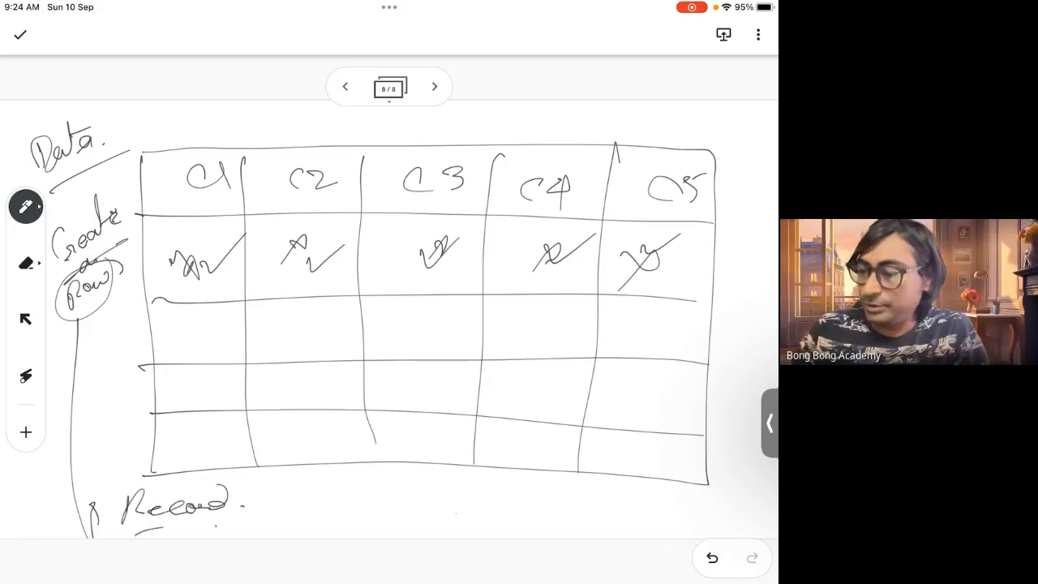
Write 'Fields' with a downward arrow above the table's header row
drag(292, 116, 295, 146)
mouse_move(285, 136)
mouse_down()
mouse_move(314, 134)
mouse_move(325, 112)
mouse_move(329, 133)
mouse_move(342, 130)
mouse_up()
mouse_move(349, 109)
mouse_down()
mouse_move(350, 133)
mouse_move(363, 112)
mouse_up()
drag(368, 118, 370, 130)
click(383, 128)
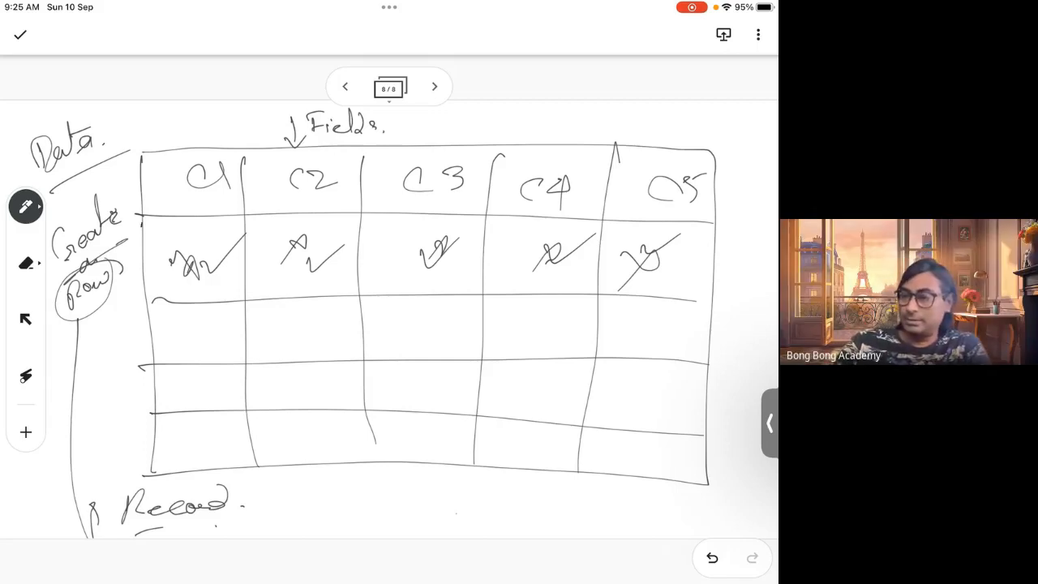
Outline the Create row with a box, write an underlined 'Read' label beside the next row, and box that row
mouse_move(140, 217)
mouse_down()
mouse_move(142, 309)
mouse_move(709, 308)
mouse_move(714, 219)
mouse_move(275, 215)
mouse_move(140, 317)
mouse_move(160, 320)
mouse_up()
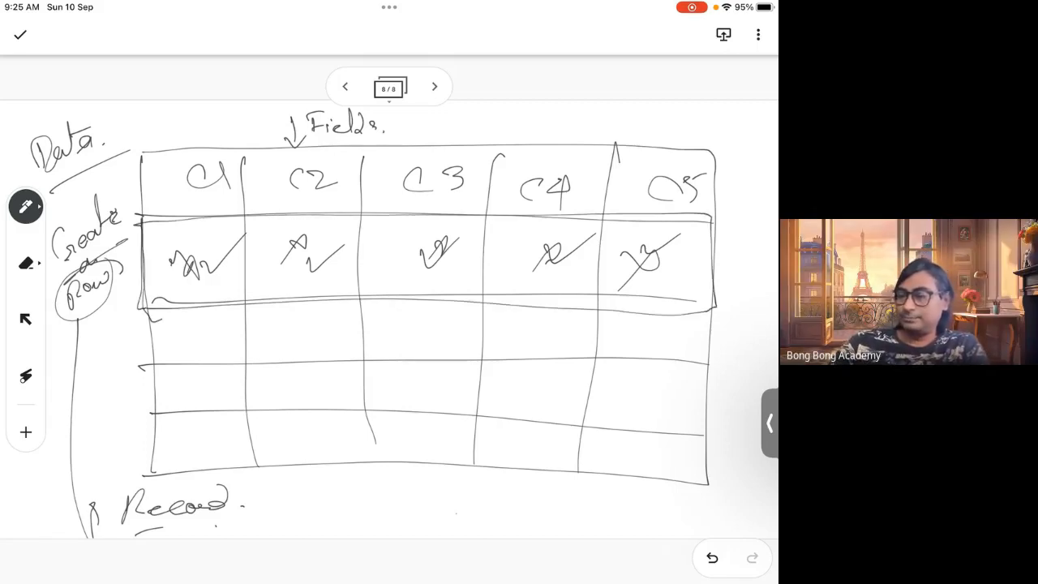
mouse_move(67, 367)
mouse_down()
mouse_move(79, 328)
mouse_move(107, 349)
mouse_move(120, 301)
mouse_move(123, 349)
mouse_up()
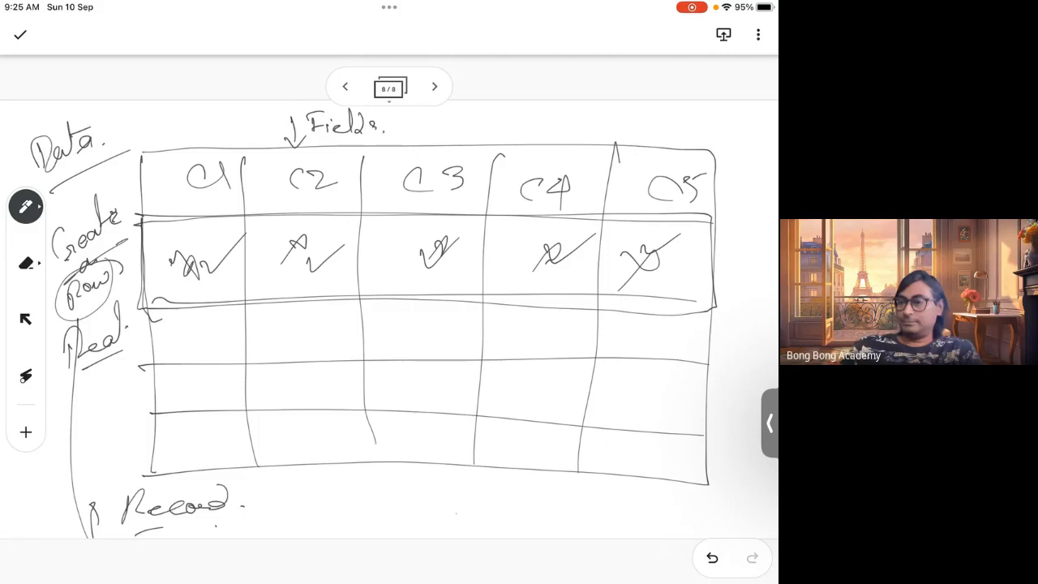
mouse_move(152, 305)
mouse_down()
mouse_move(707, 286)
mouse_move(674, 370)
mouse_move(151, 334)
mouse_move(153, 306)
mouse_up()
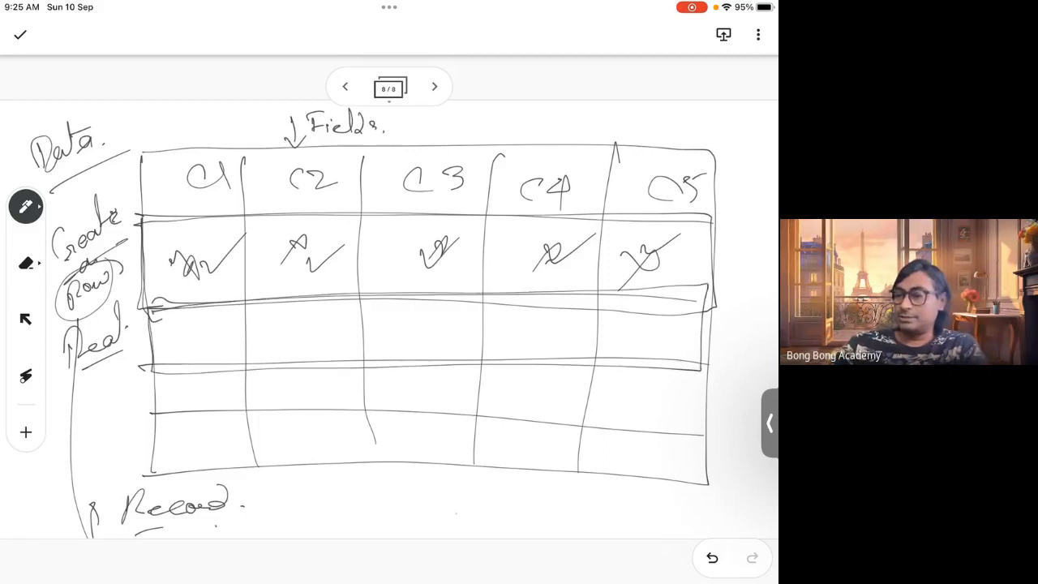
Draw small marks in each of the five cells of the Read row
mouse_move(193, 338)
mouse_down()
mouse_move(236, 326)
mouse_move(213, 357)
mouse_up()
drag(287, 339, 313, 331)
drag(527, 330, 537, 333)
drag(641, 324, 654, 325)
click(659, 328)
Write an underlined 'Edit' label beside the fourth row and a short label beside the fifth row
mouse_move(57, 380)
mouse_down()
mouse_move(65, 407)
mouse_move(66, 398)
mouse_move(91, 420)
mouse_move(101, 399)
mouse_up()
drag(112, 362, 109, 391)
drag(102, 375, 118, 371)
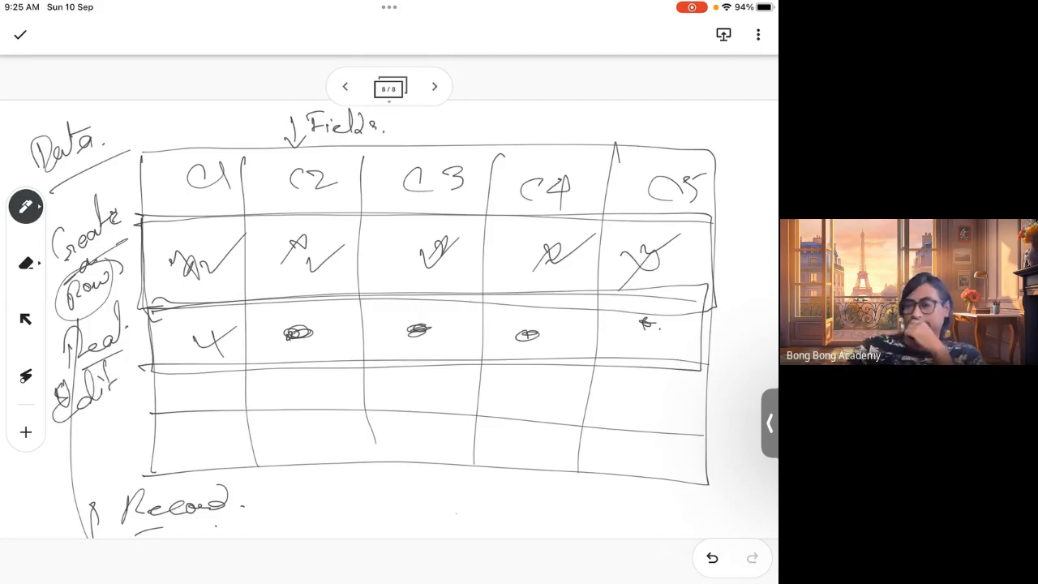
drag(51, 443, 115, 401)
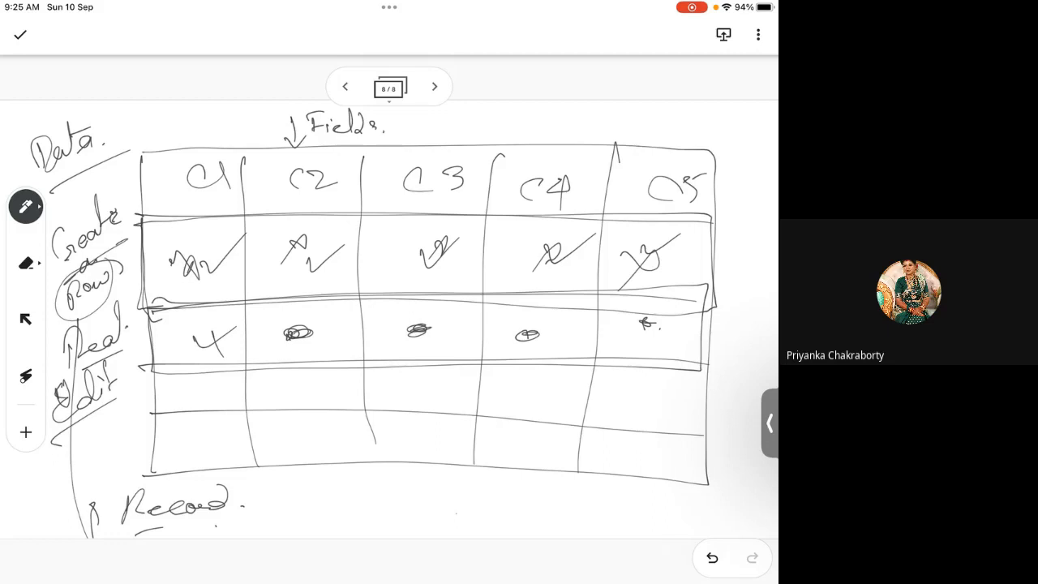
drag(57, 446, 57, 474)
mouse_move(58, 455)
mouse_down()
mouse_move(77, 471)
mouse_move(94, 442)
mouse_up()
drag(114, 448, 129, 448)
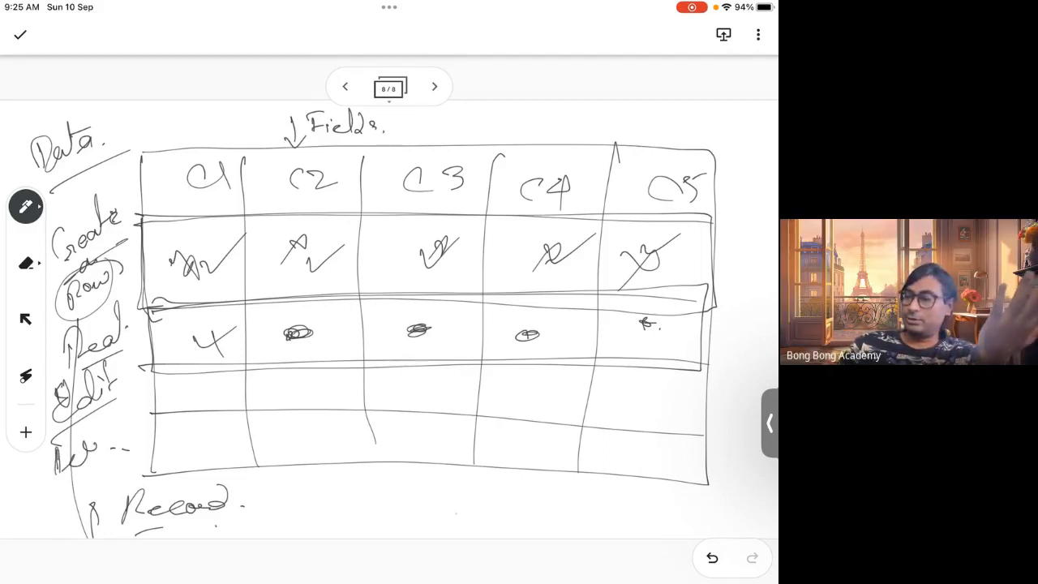
Write 'CRED' below the table and circle its letters
mouse_move(368, 488)
mouse_down()
mouse_move(366, 519)
mouse_move(374, 485)
mouse_up()
drag(375, 485, 404, 521)
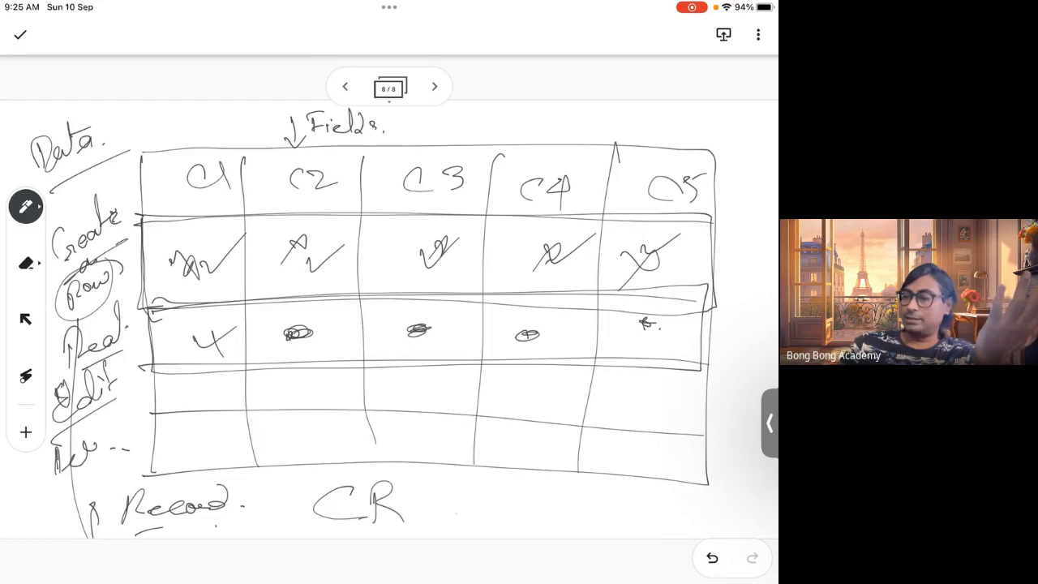
mouse_move(436, 488)
mouse_down()
mouse_move(438, 516)
mouse_move(448, 516)
mouse_up()
click(490, 512)
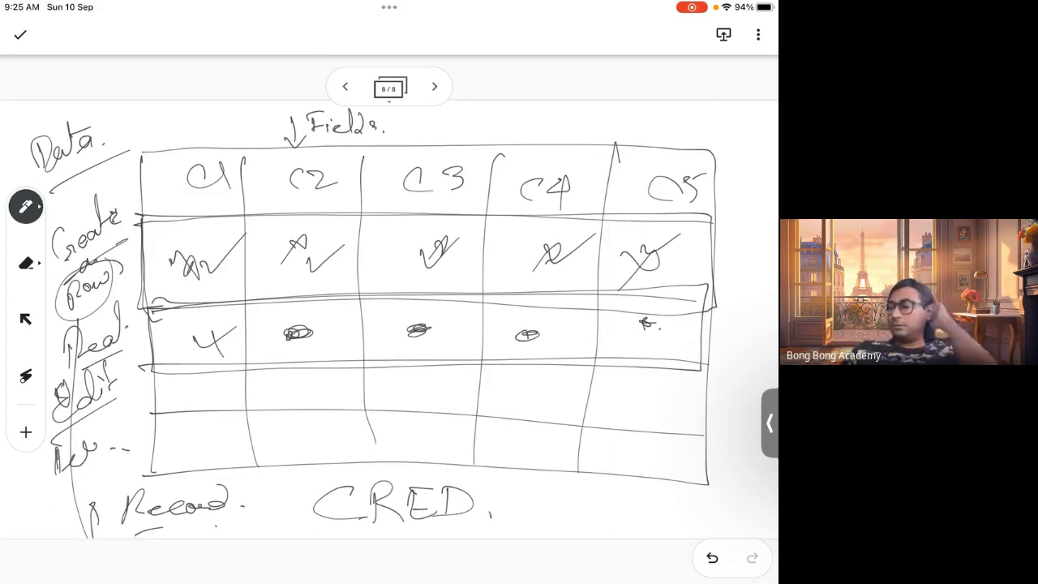
mouse_move(342, 471)
mouse_down()
mouse_move(330, 477)
mouse_move(349, 474)
mouse_up()
mouse_move(387, 473)
mouse_down()
mouse_move(386, 483)
mouse_move(383, 476)
mouse_move(422, 476)
mouse_move(432, 487)
mouse_up()
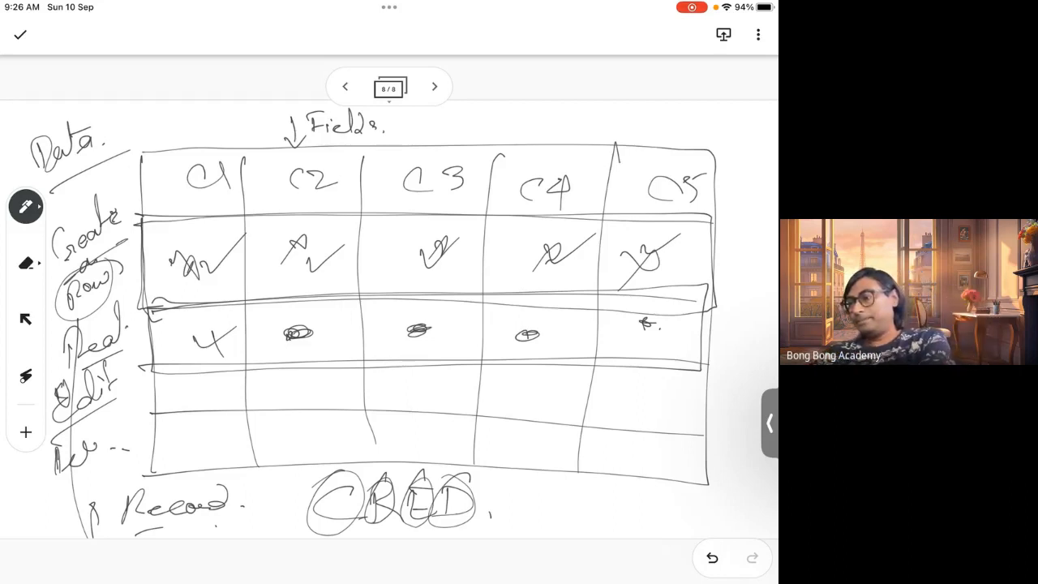
Leave the whiteboard and open the meeting's options to switch the shared screen
key(Home)
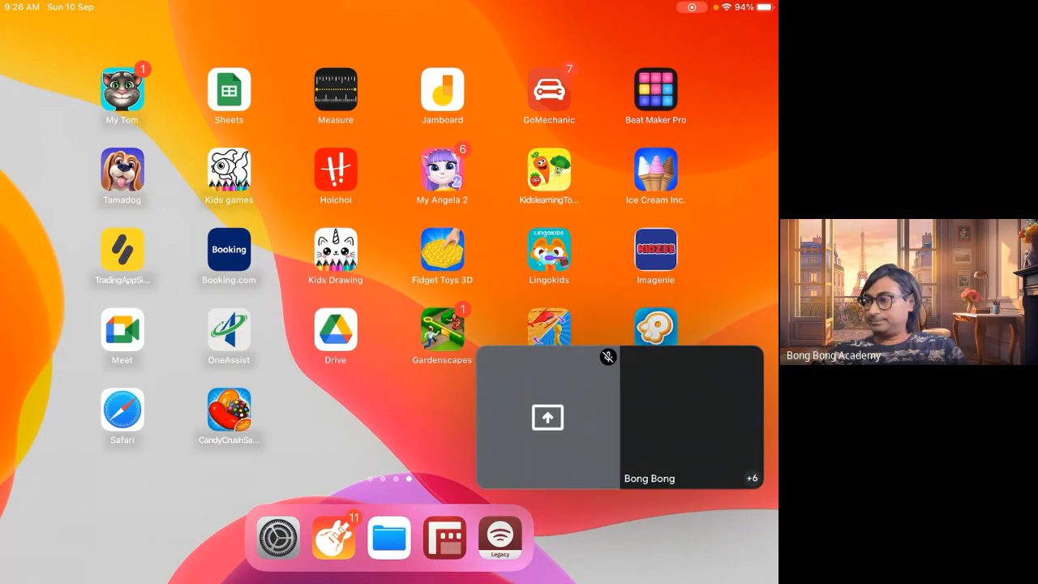
click(629, 418)
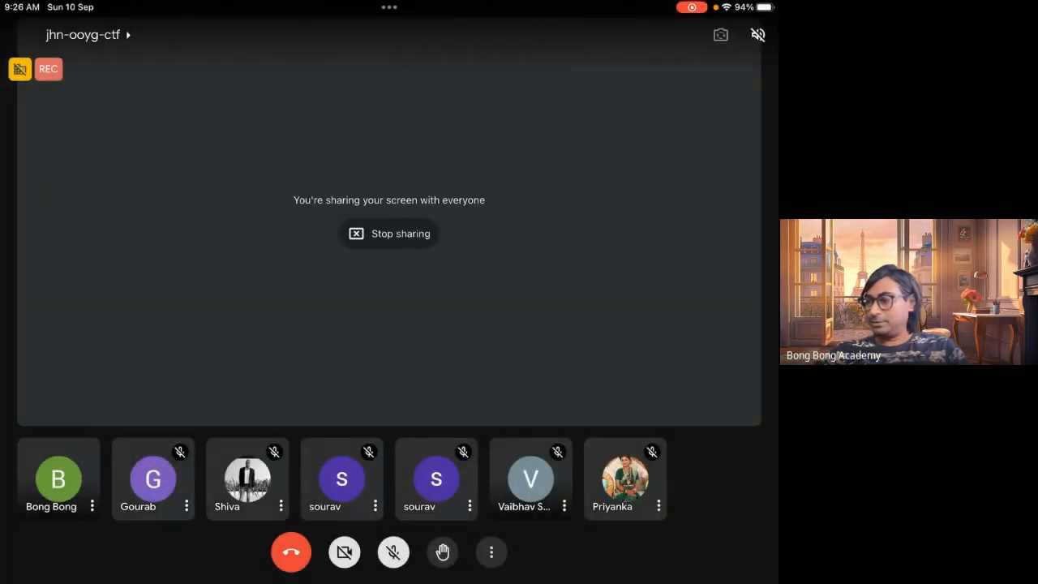
click(491, 552)
click(305, 477)
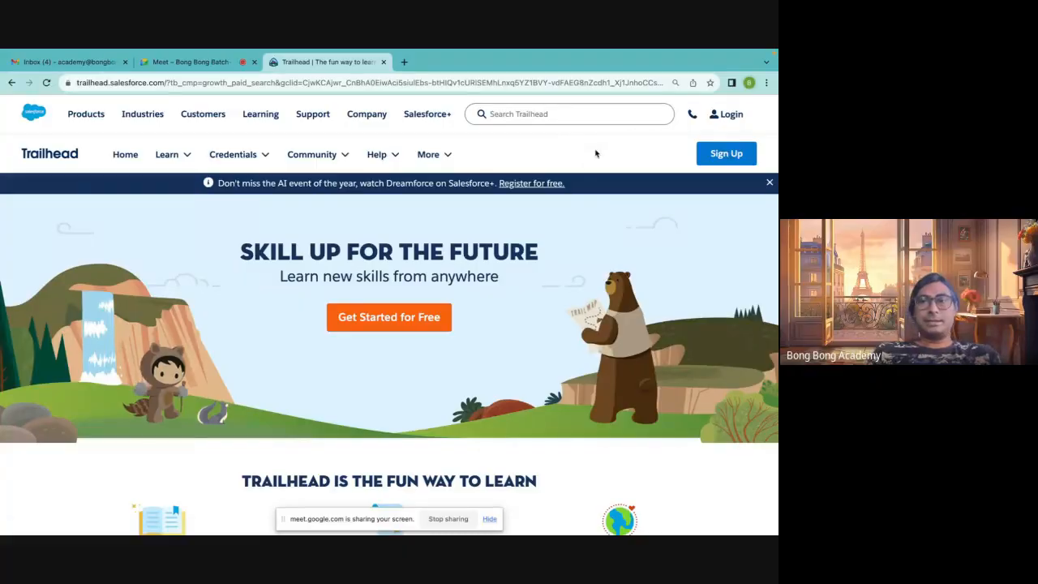
Sign in to Trailhead using the Continue with Salesforce option
click(725, 108)
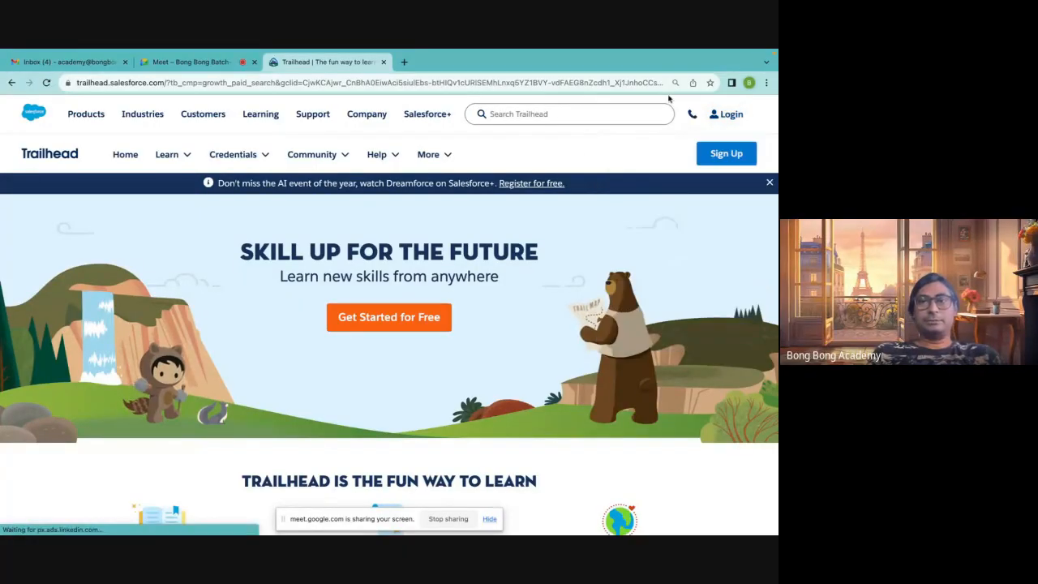
click(692, 114)
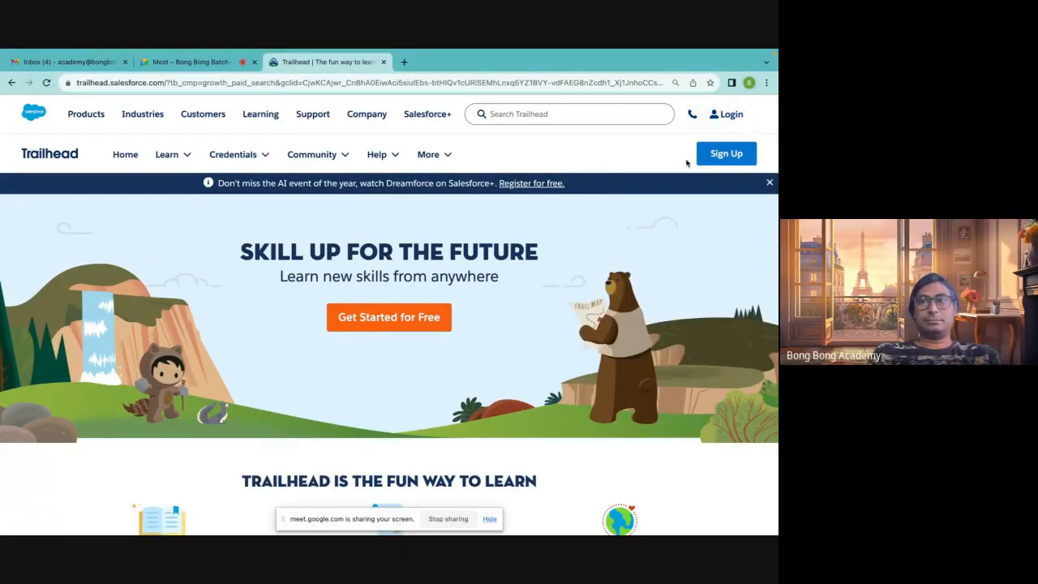
click(719, 161)
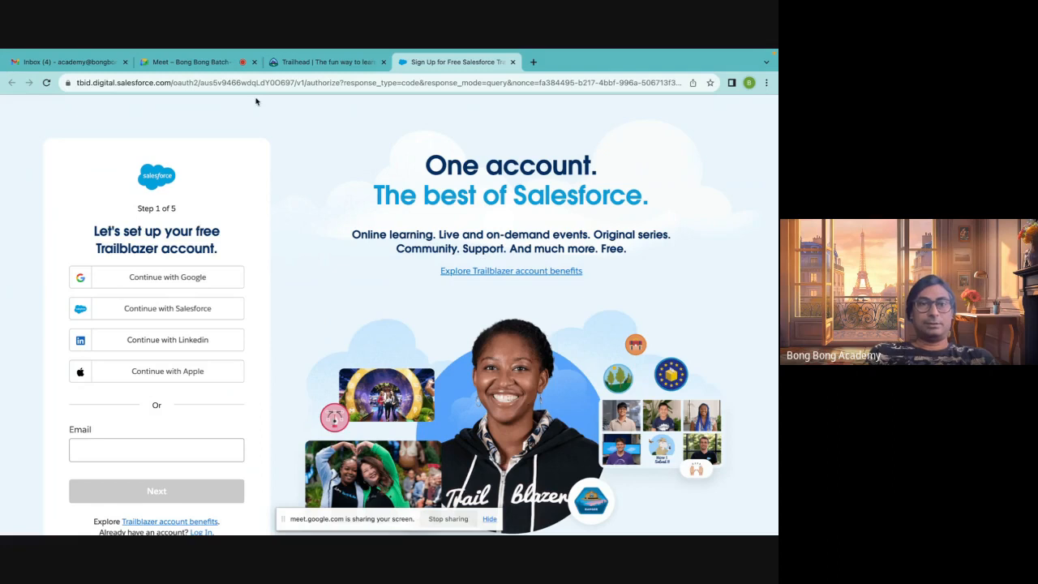
click(84, 452)
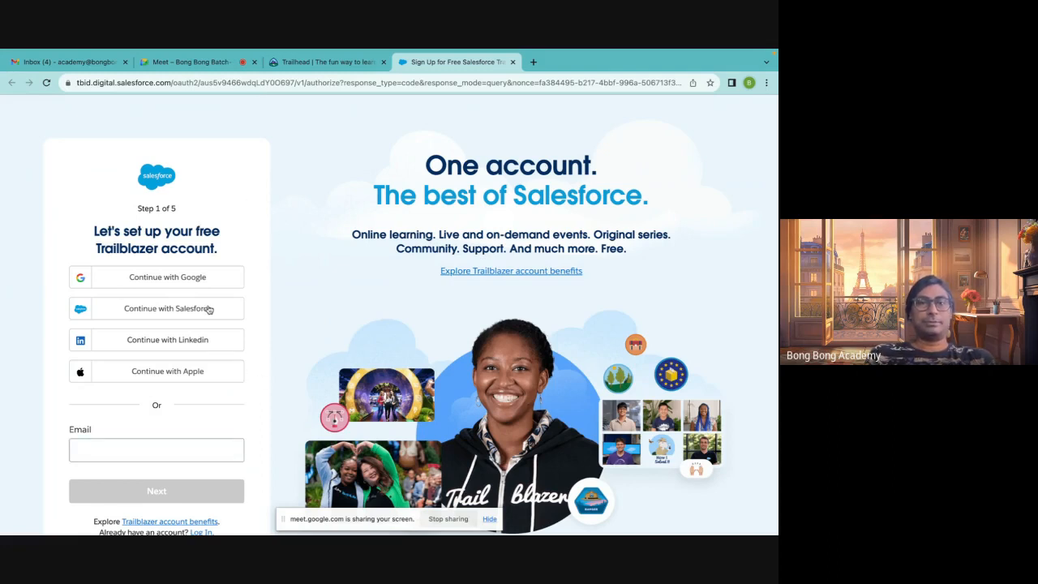
click(174, 343)
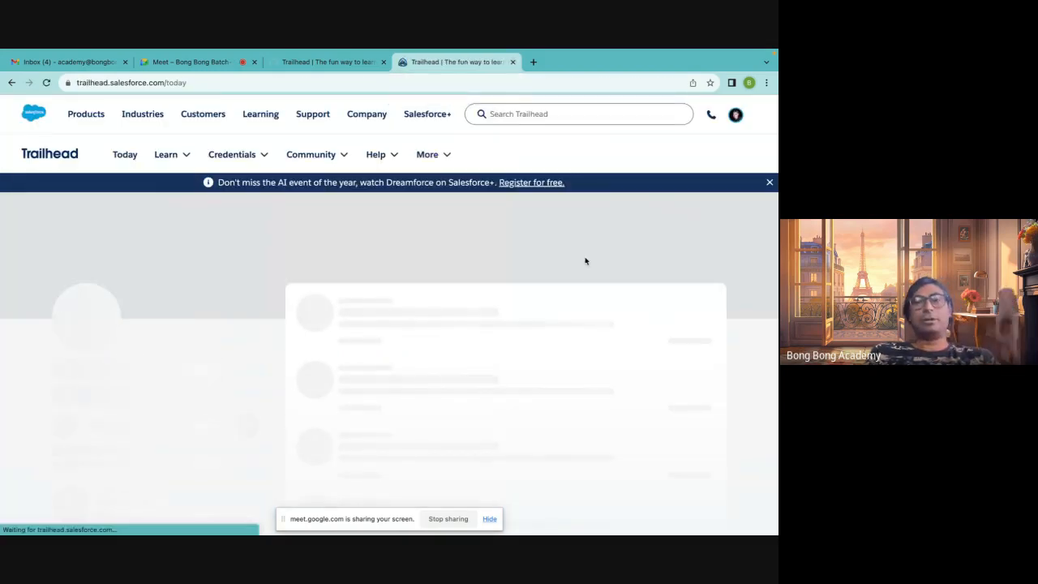
Open Hands-On Orgs from the profile menu and launch the Batch 28 playground org
click(736, 114)
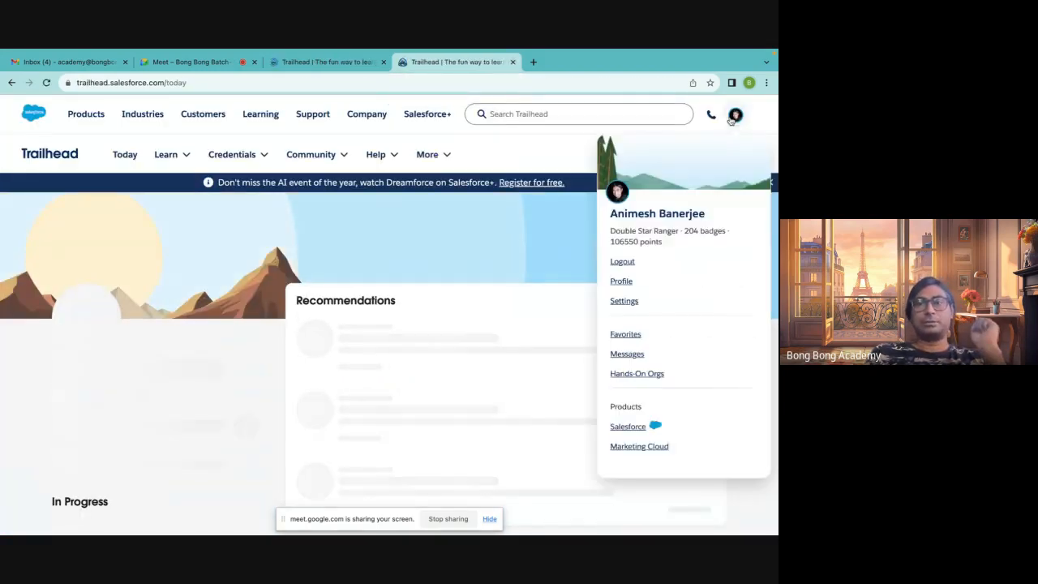
click(624, 378)
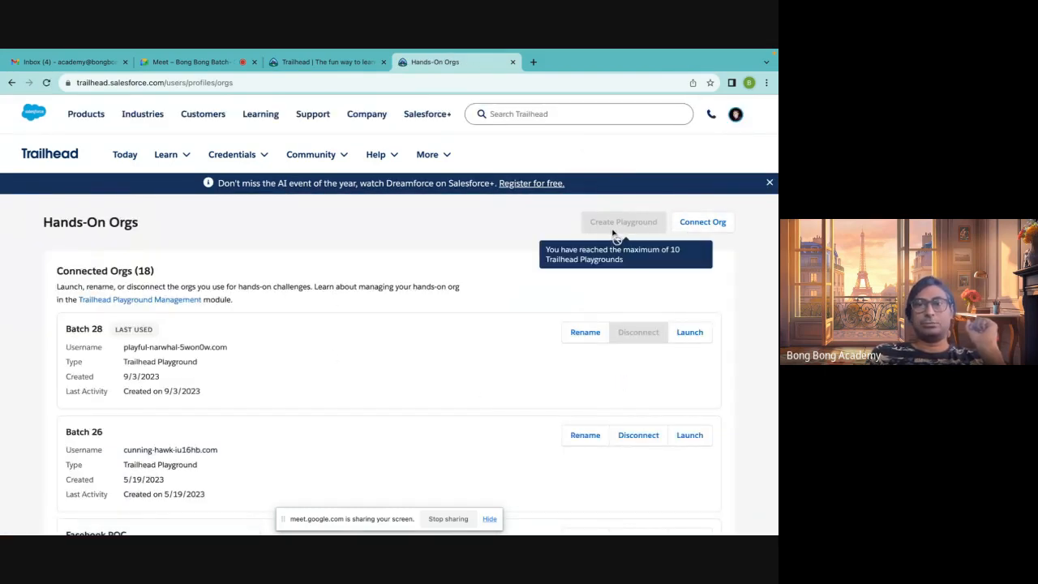
click(690, 333)
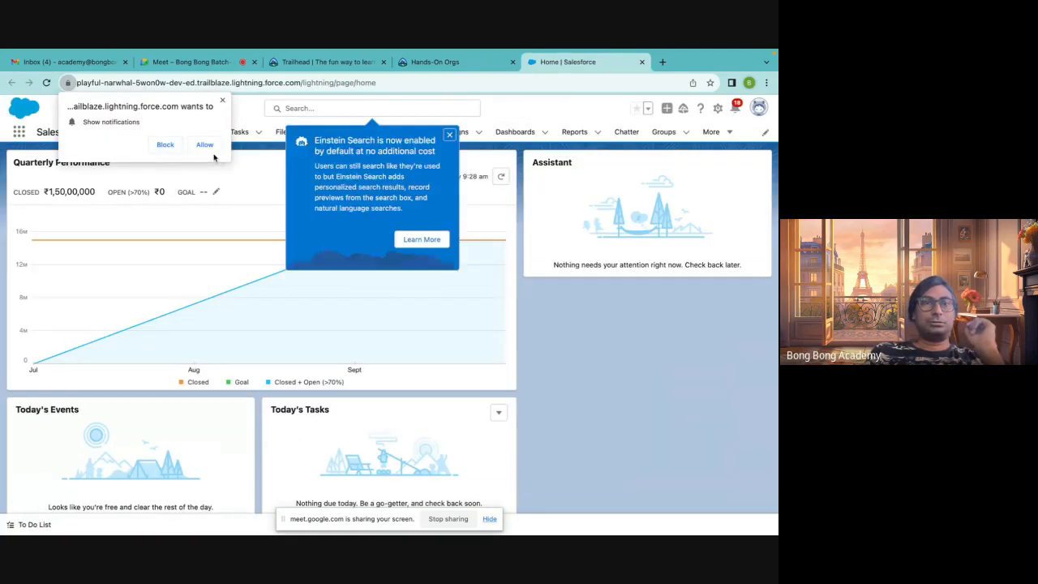
Allow browser notifications and close the Einstein Search announcement
click(206, 146)
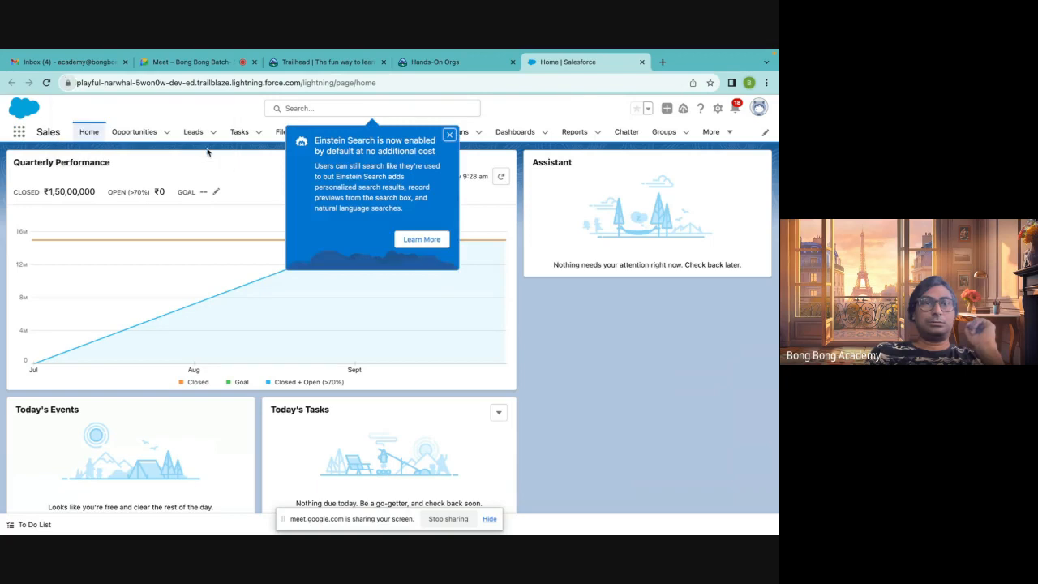
click(449, 136)
Search the App Launcher for 'trail' and clear the search again
click(17, 135)
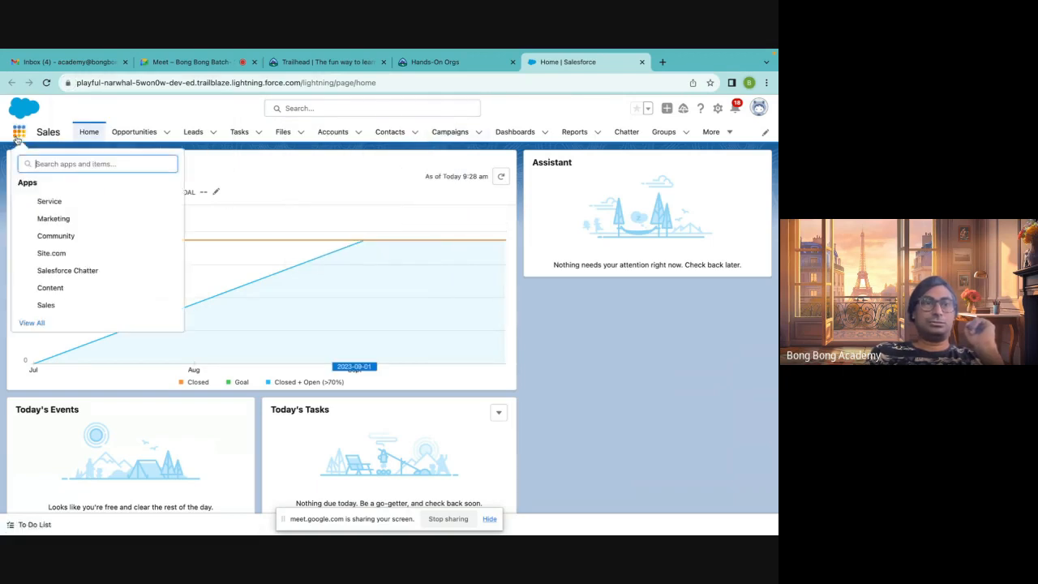
text(tra)
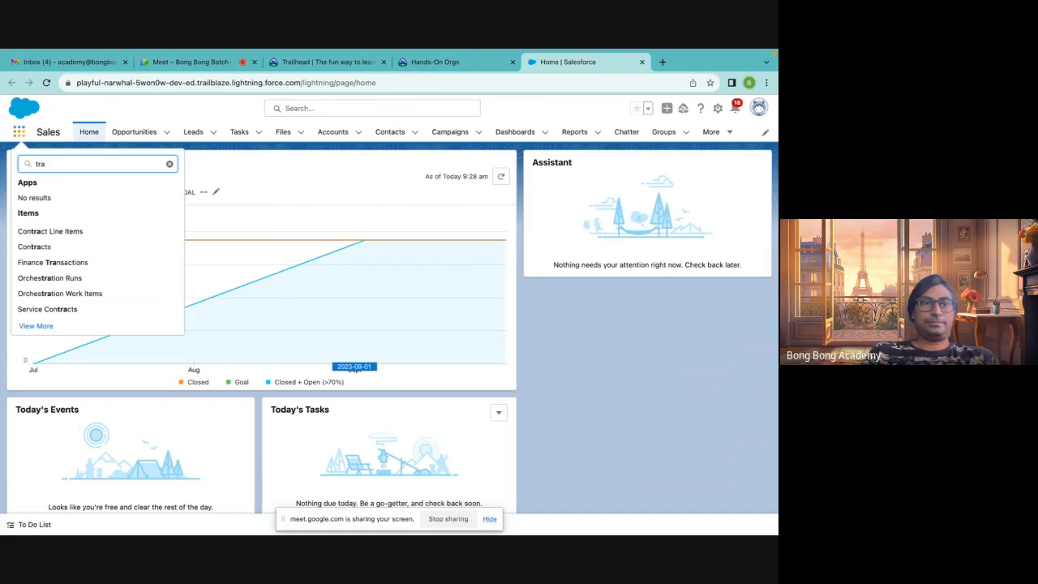
text(il)
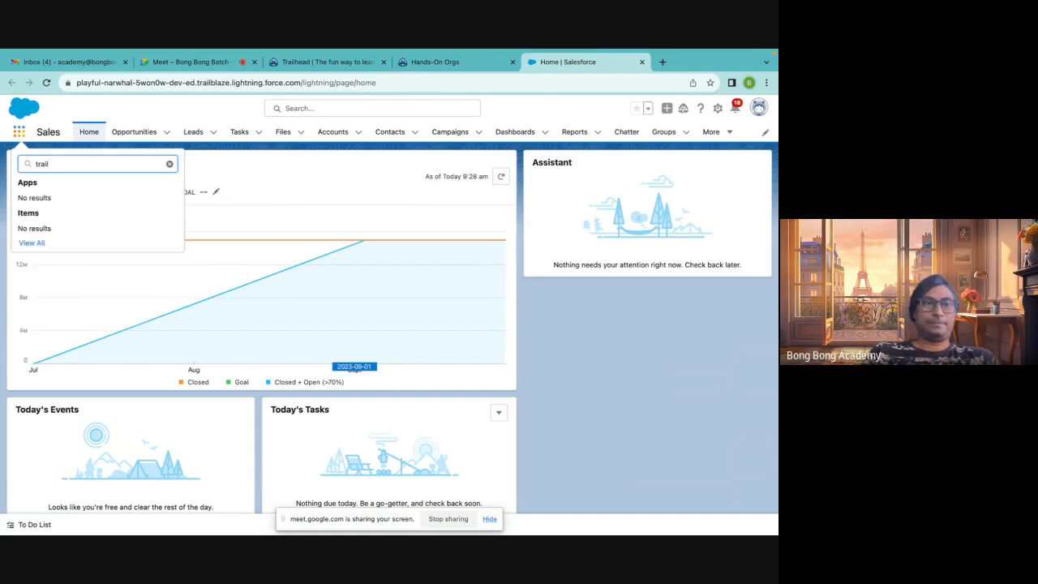
key(BackSpace)
key(BackSpace)
key(BackSpace)
key(BackSpace)
key(BackSpace)
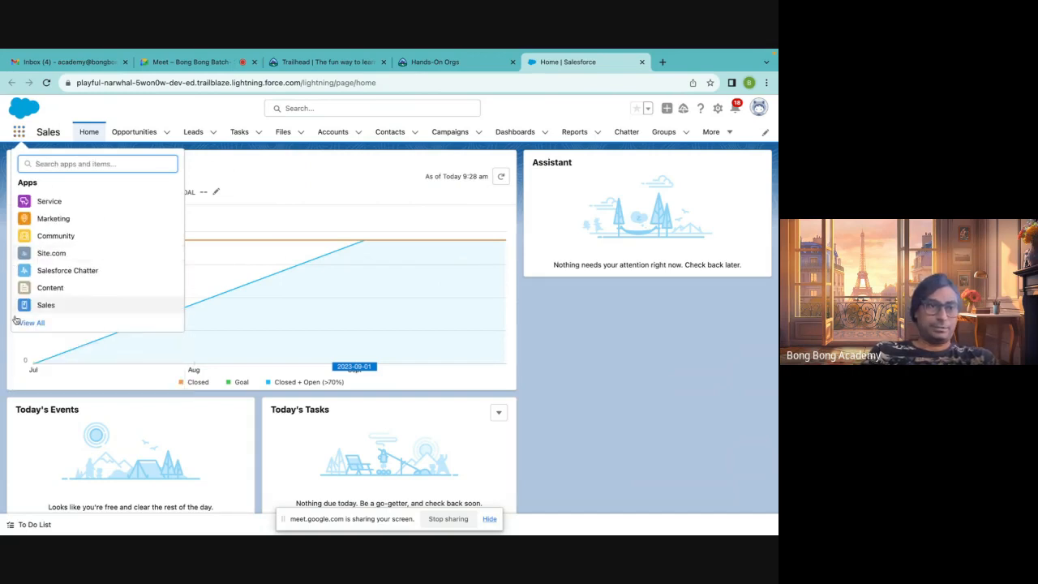
Open the Playground Starter app from the App Launcher's full app list
click(19, 322)
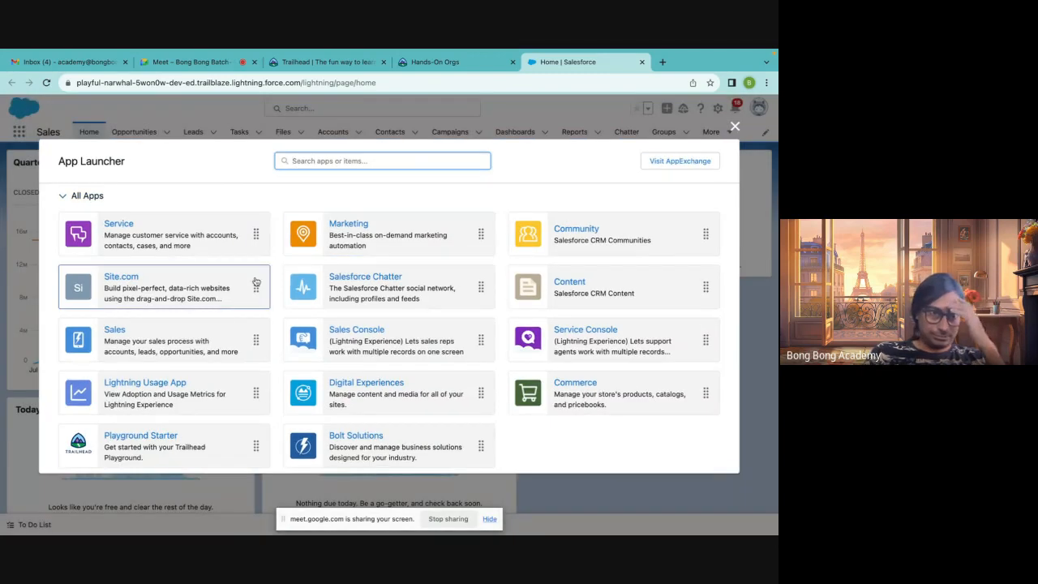
scroll(255, 280, down, 1)
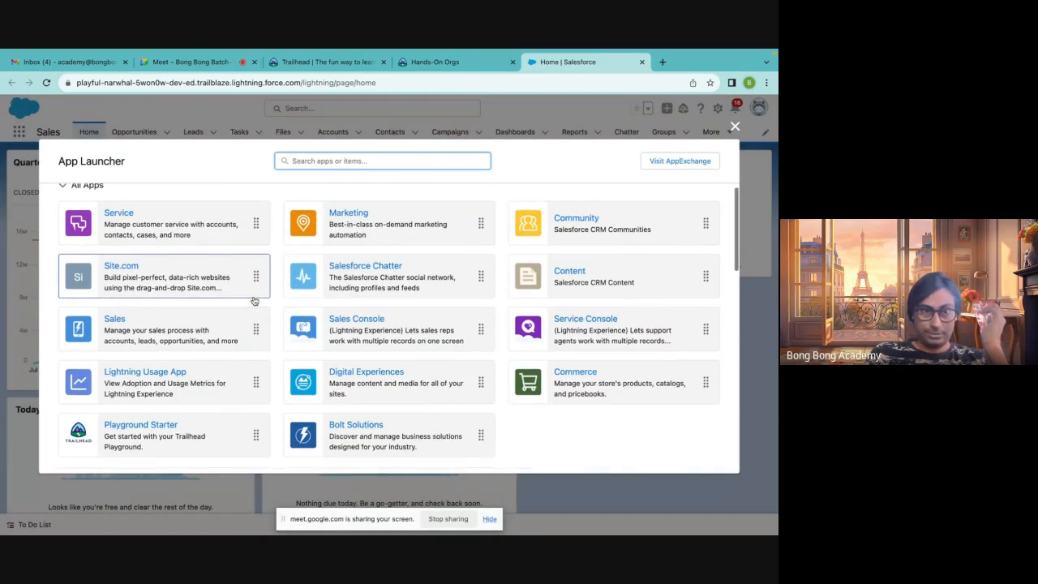
click(155, 426)
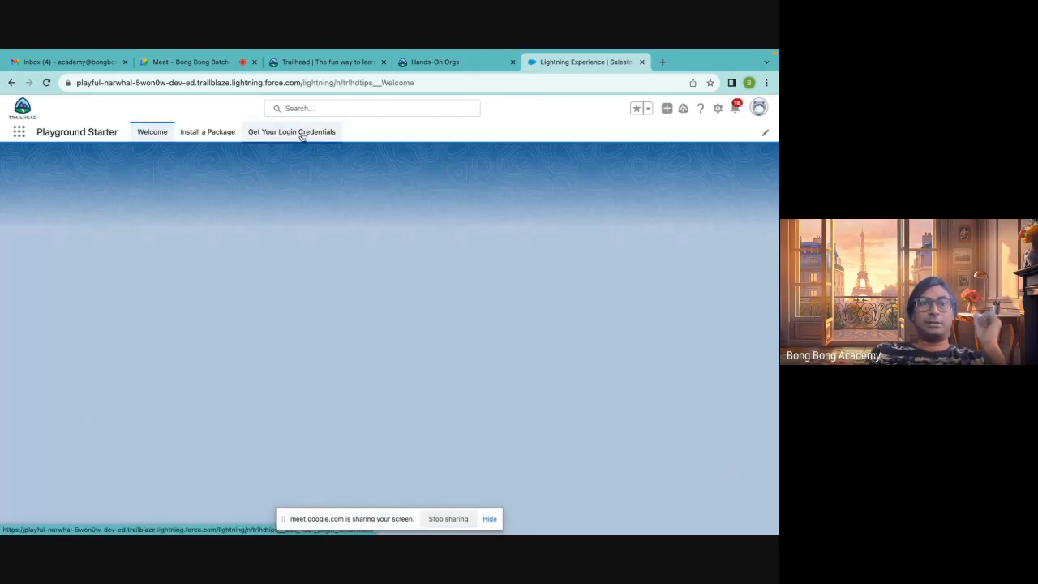
Open the login credentials page of the Playground Starter app, highlight the username, and reset the playground password
click(301, 133)
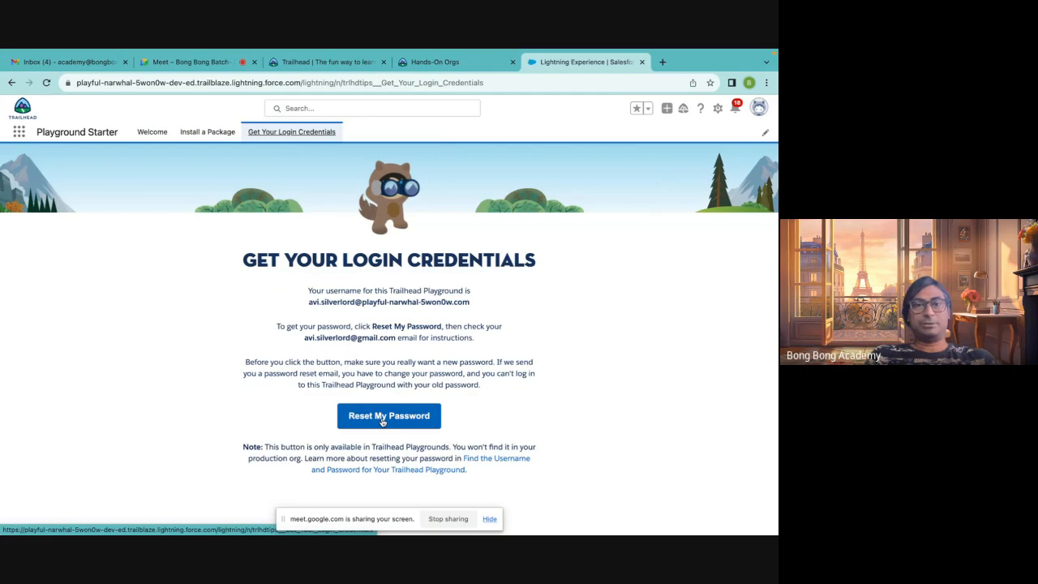
drag(305, 338, 394, 337)
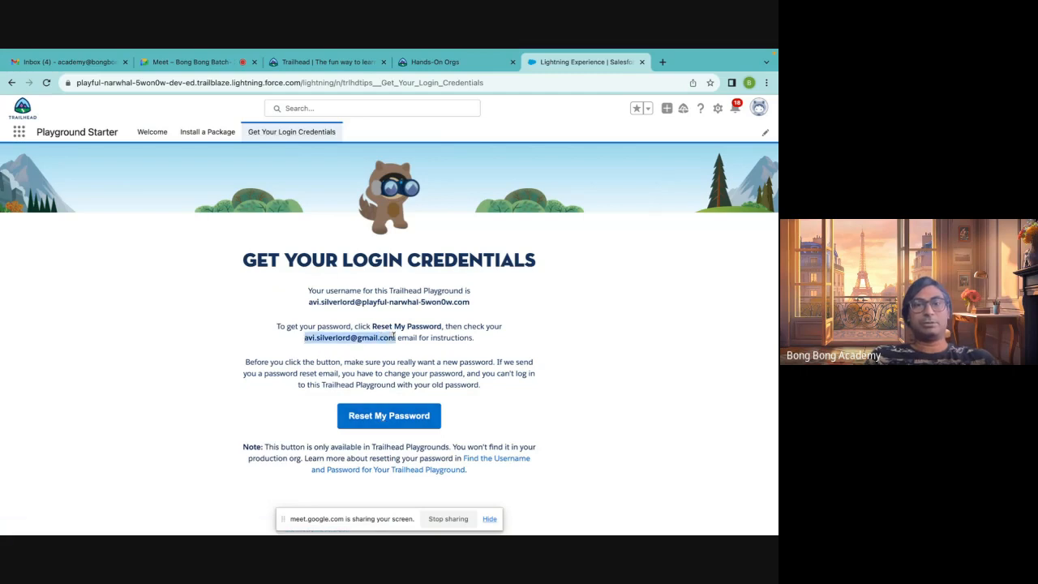
drag(305, 302, 490, 310)
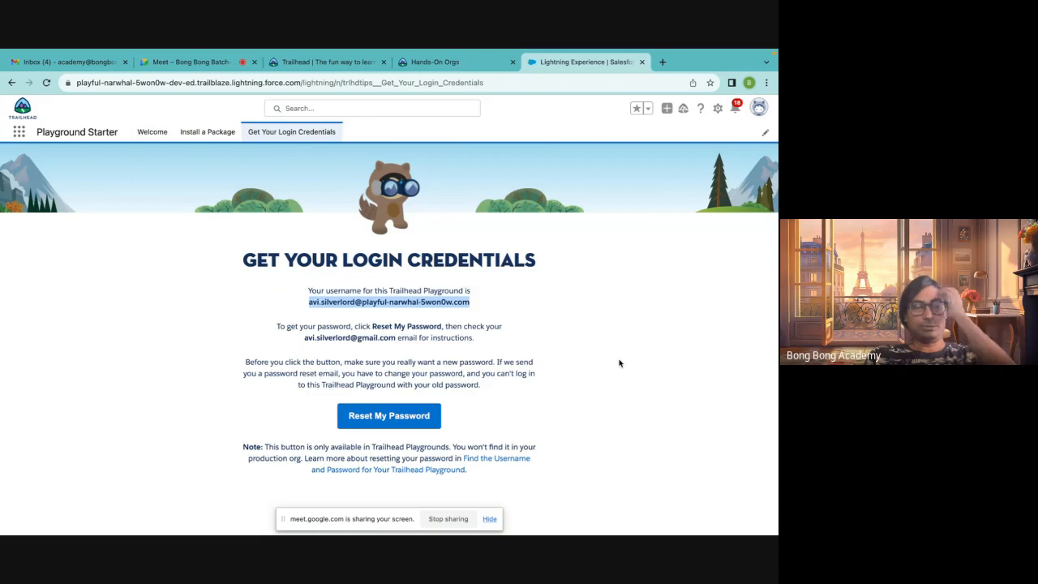
click(587, 316)
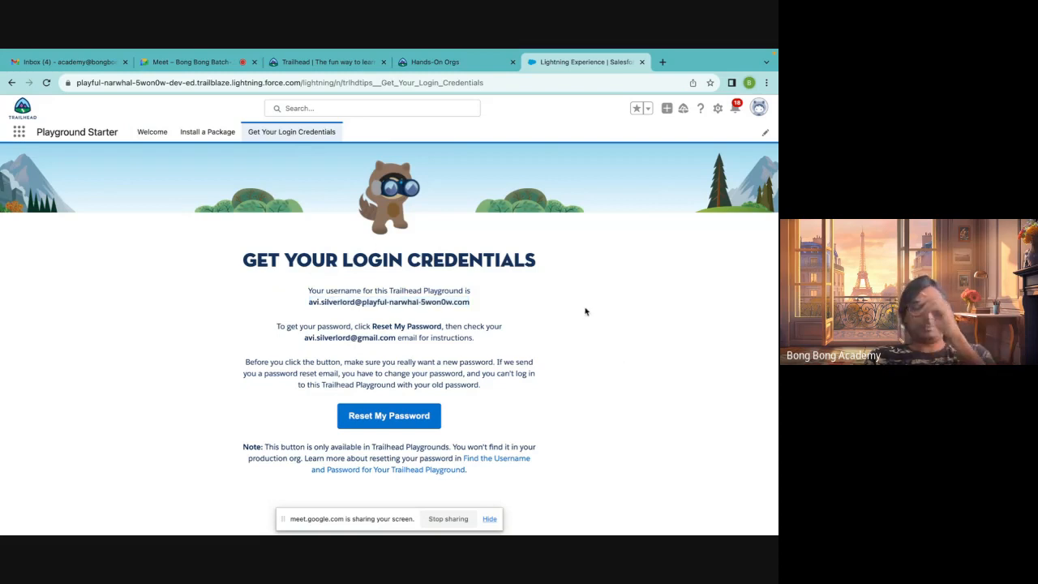
click(387, 420)
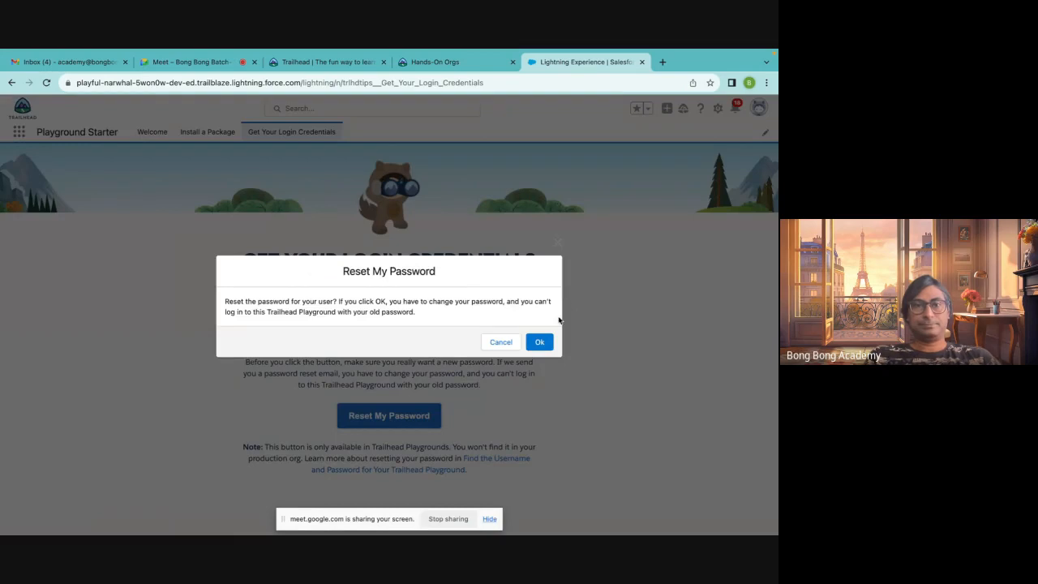
click(537, 342)
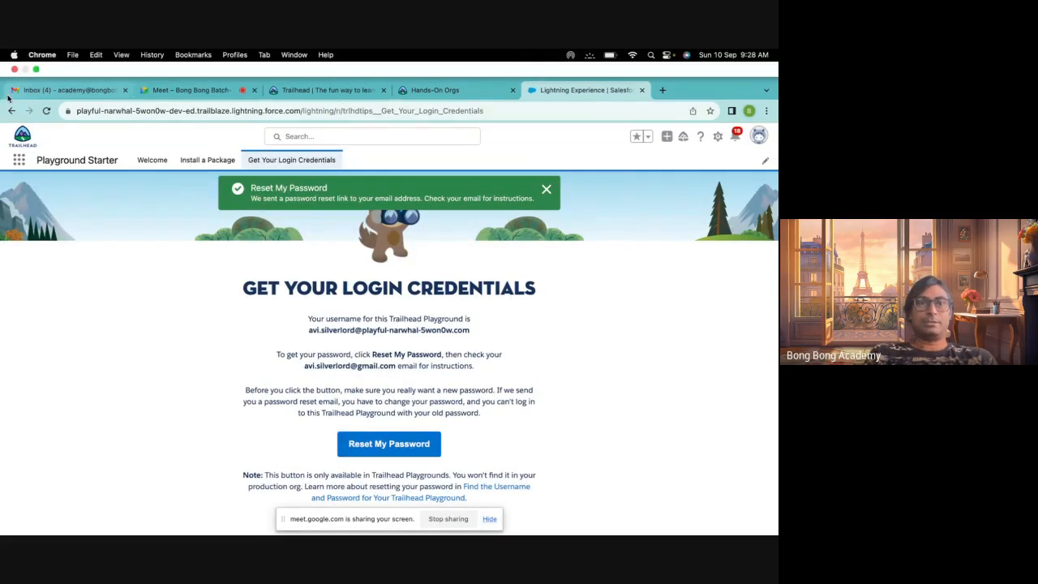
Switch to the Gmail tab and start adding another Google account from the account menu
click(19, 88)
click(562, 120)
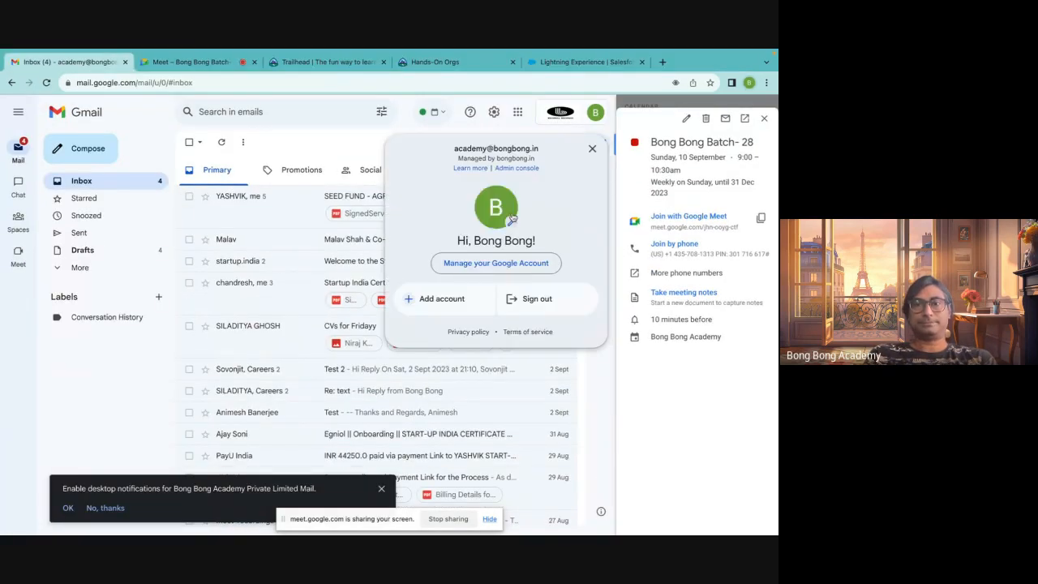
click(320, 148)
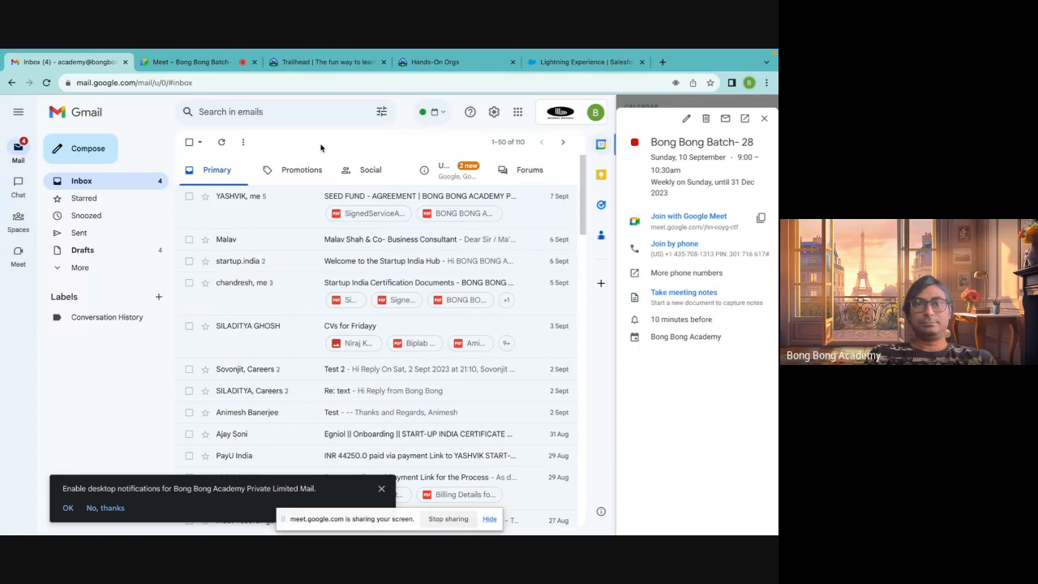
click(579, 122)
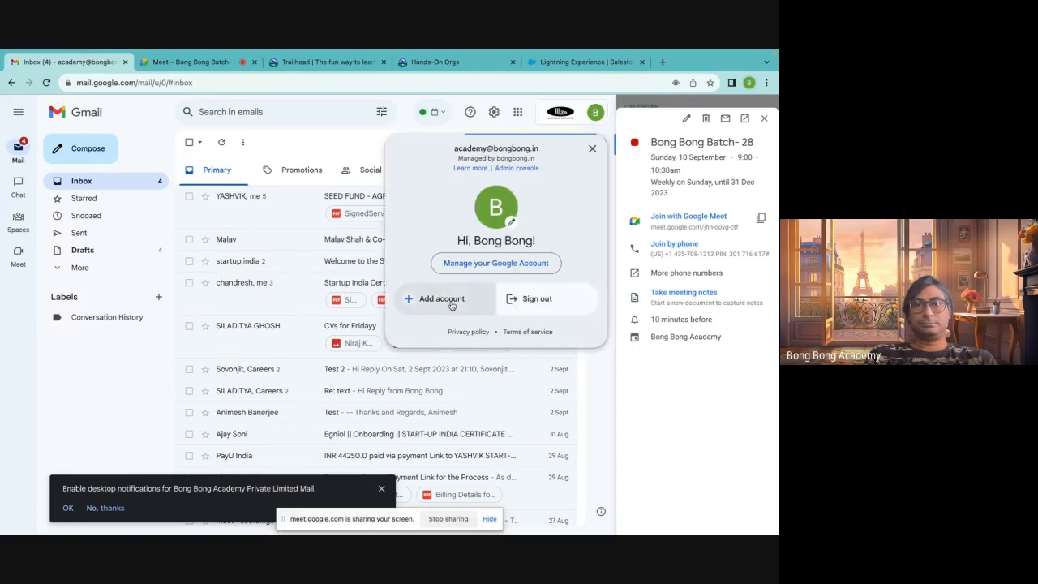
click(452, 300)
Sign in to the personal Google account with its e-mail address and password, passing 2-step verification
text(a)
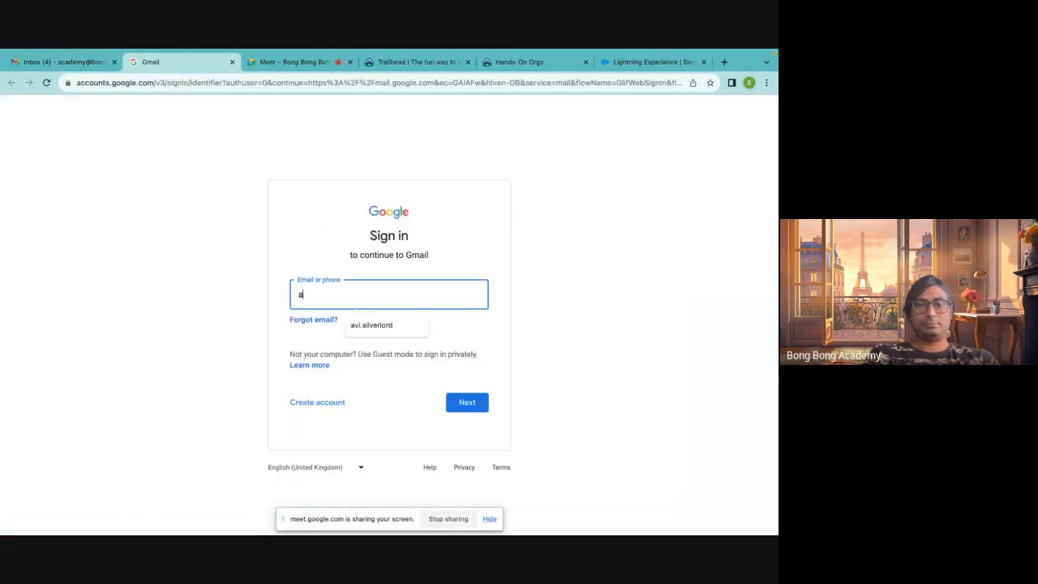
text(vi)
click(387, 326)
key(Return)
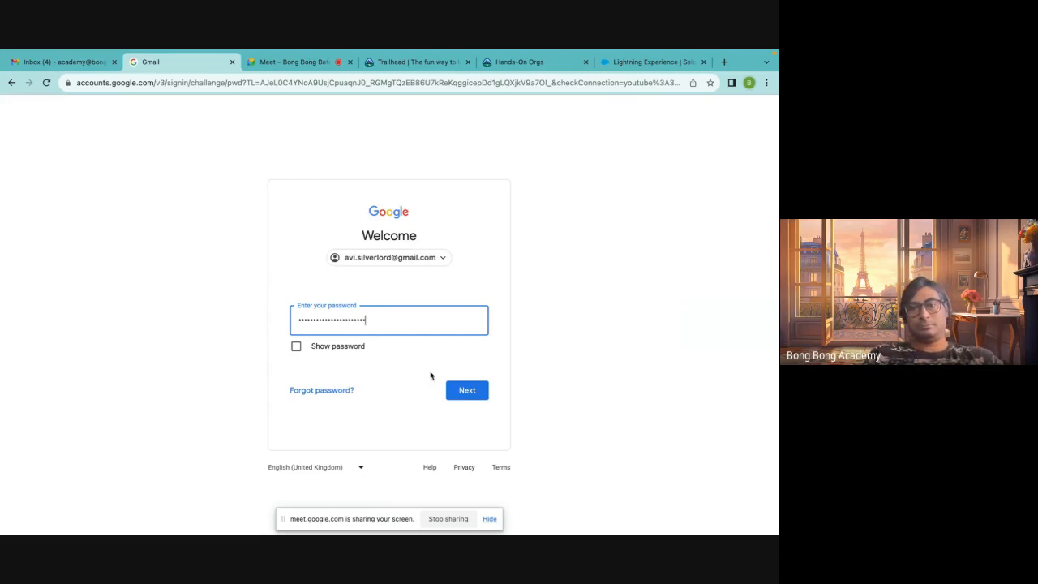
click(463, 392)
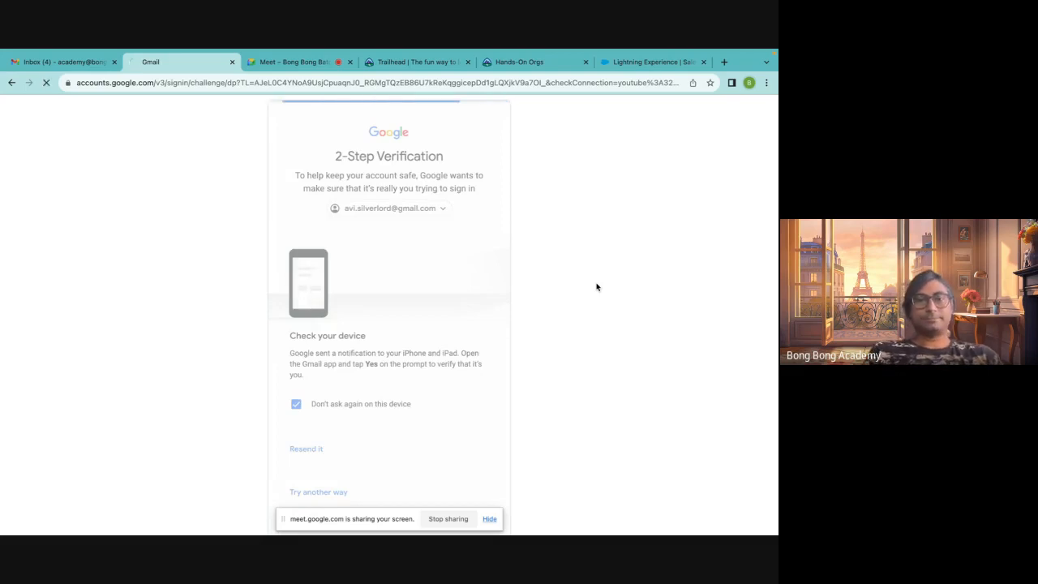
click(694, 234)
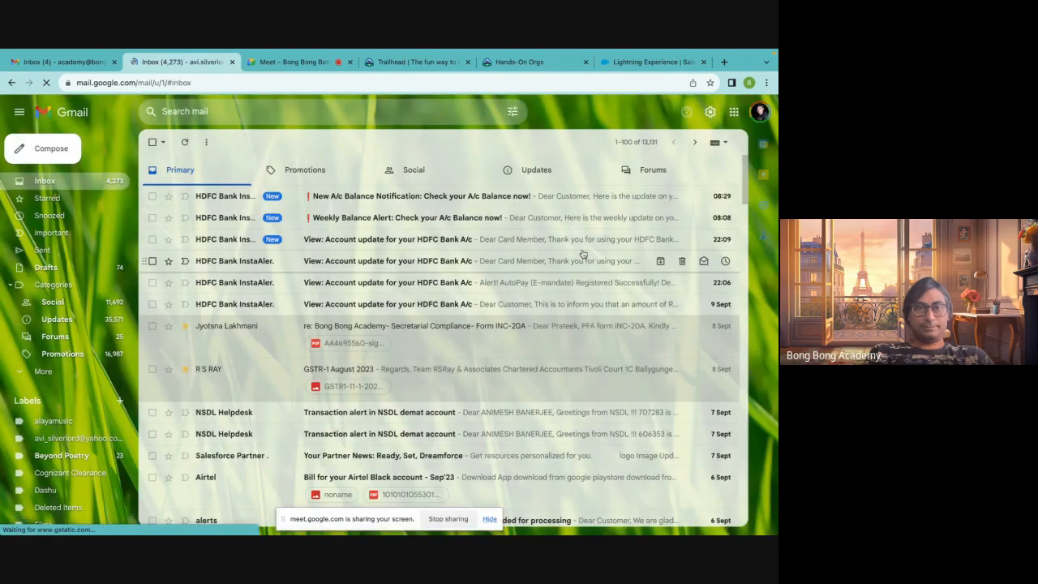
click(508, 182)
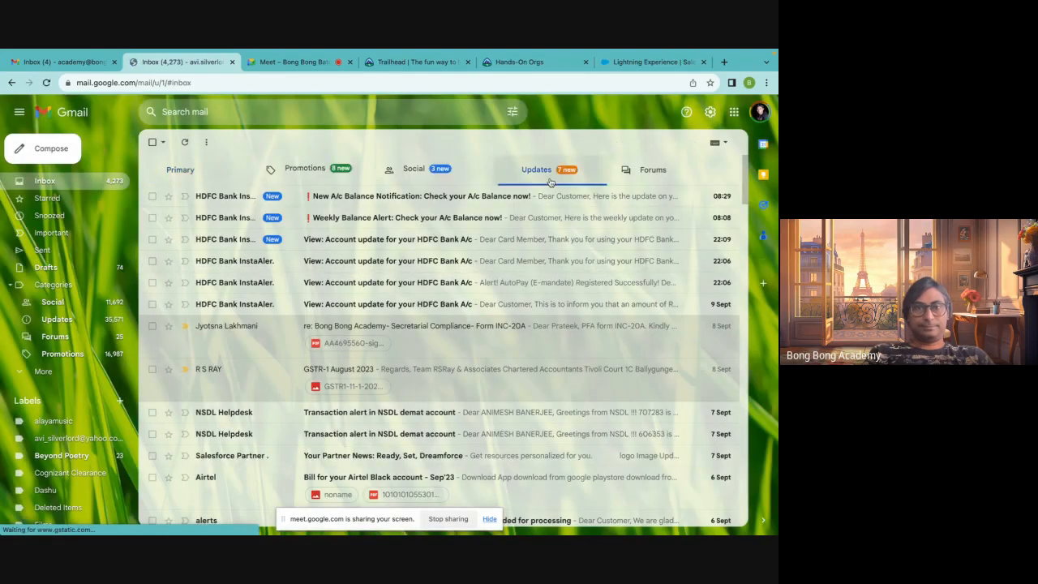
Open the Salesforce 'Finish resetting your Developer Edition password' e-mail under Updates and follow its reset link
click(451, 175)
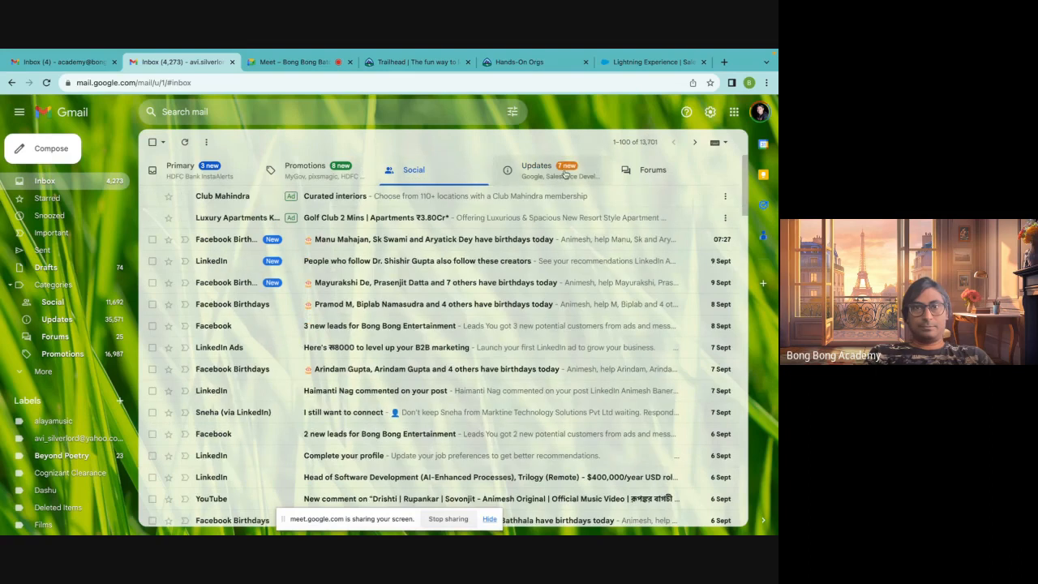
click(536, 169)
click(354, 220)
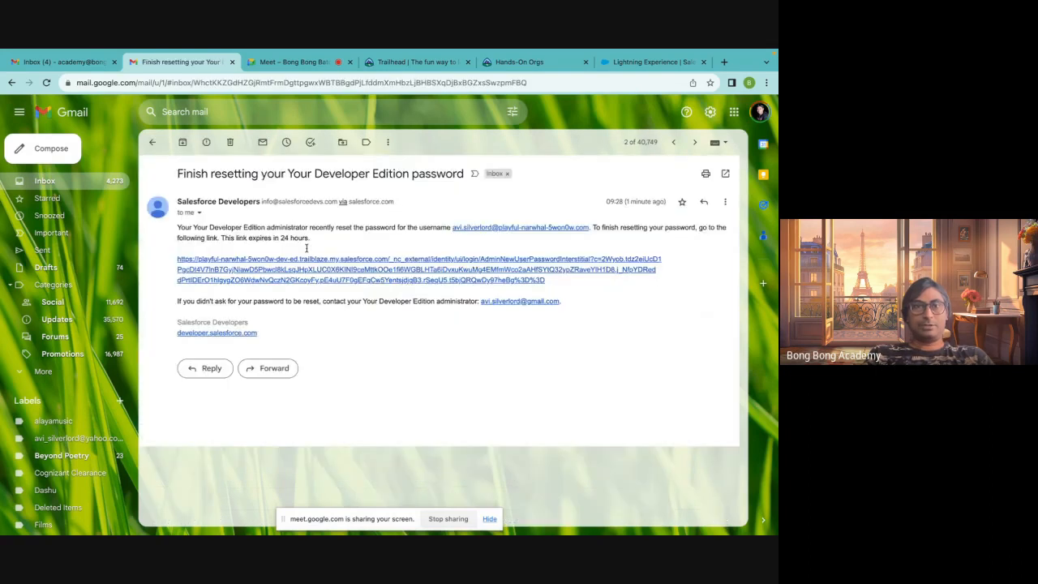
click(306, 259)
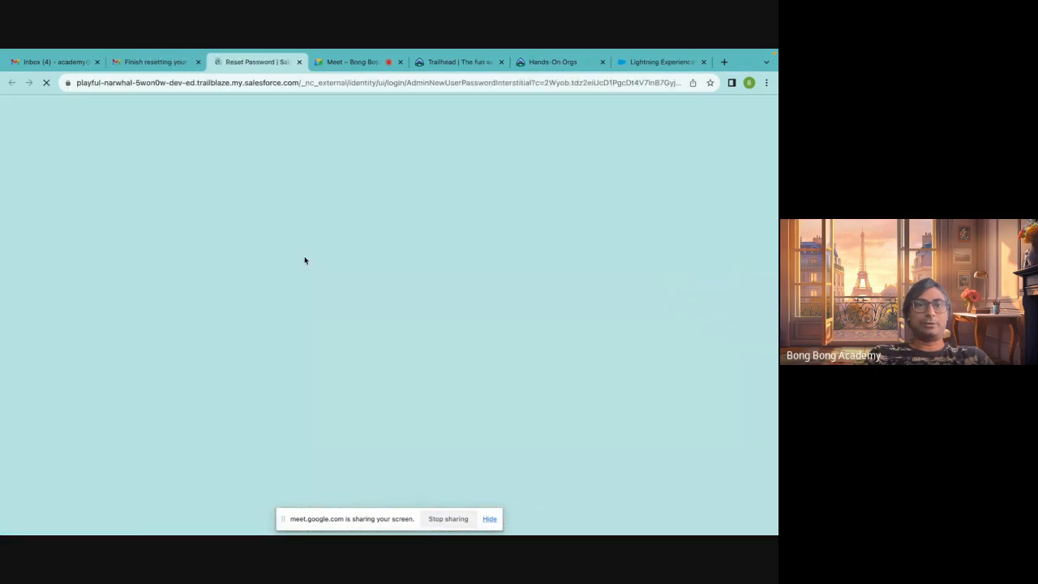
Enter and confirm a new password for the playground user and change the password
click(376, 274)
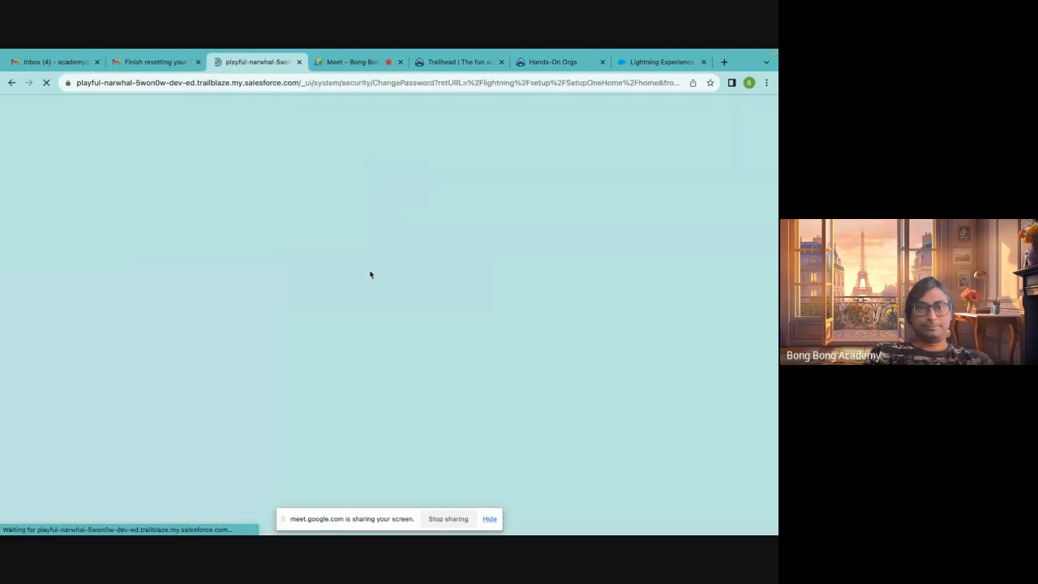
text(password)
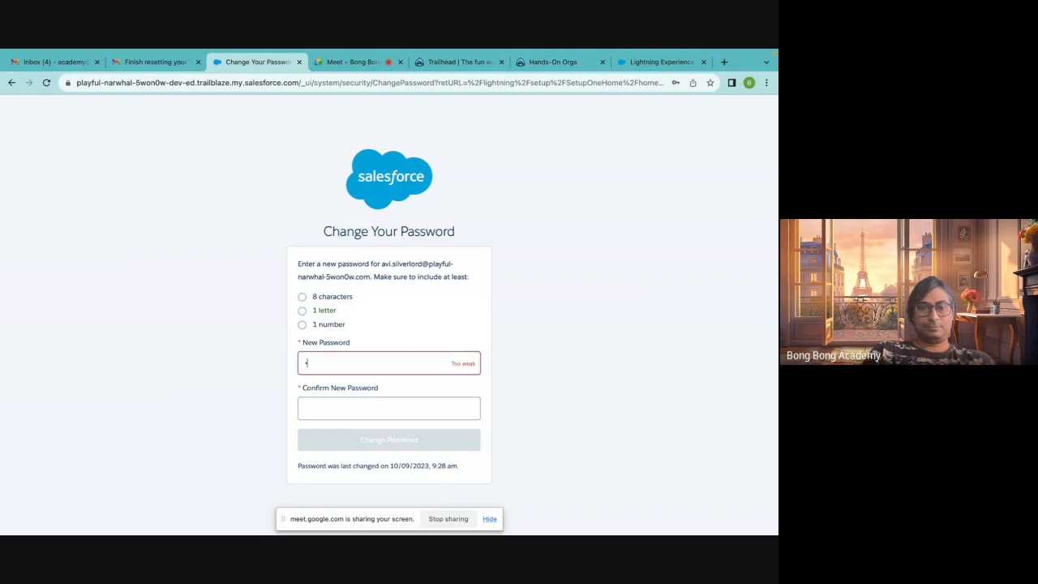
text(•••)
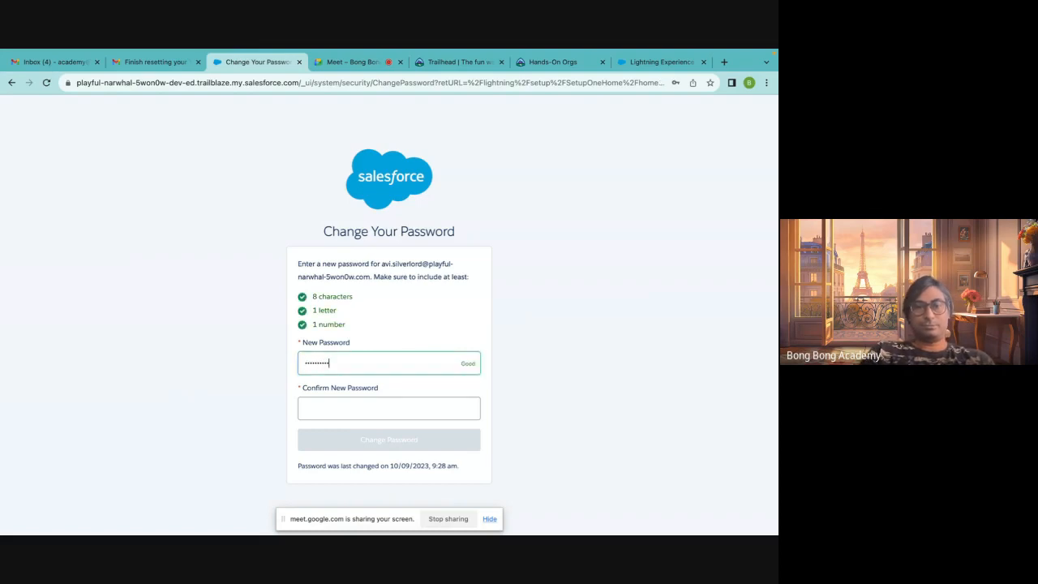
key(Tab)
text(••)
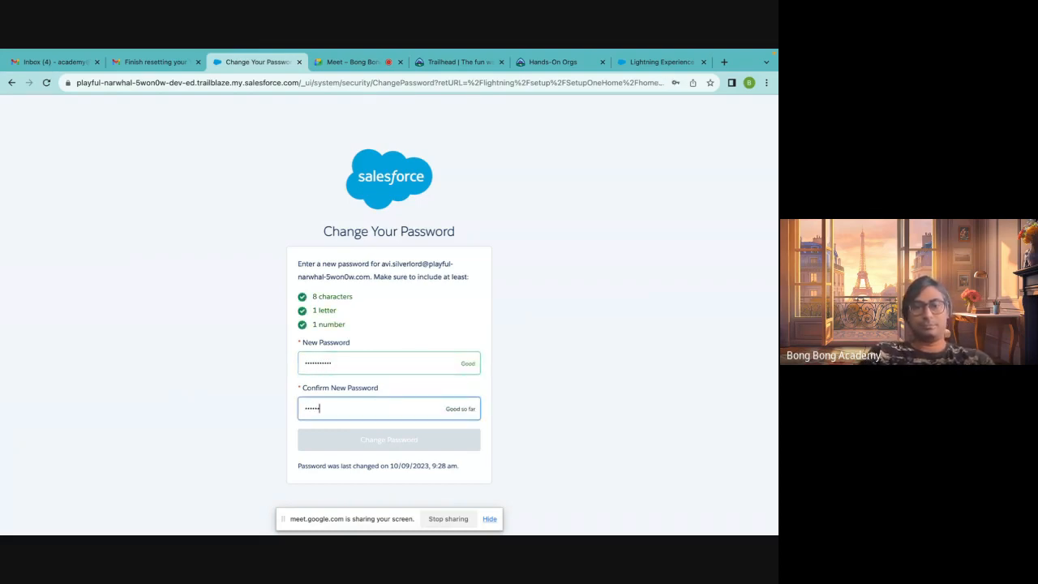
text(•••••••••)
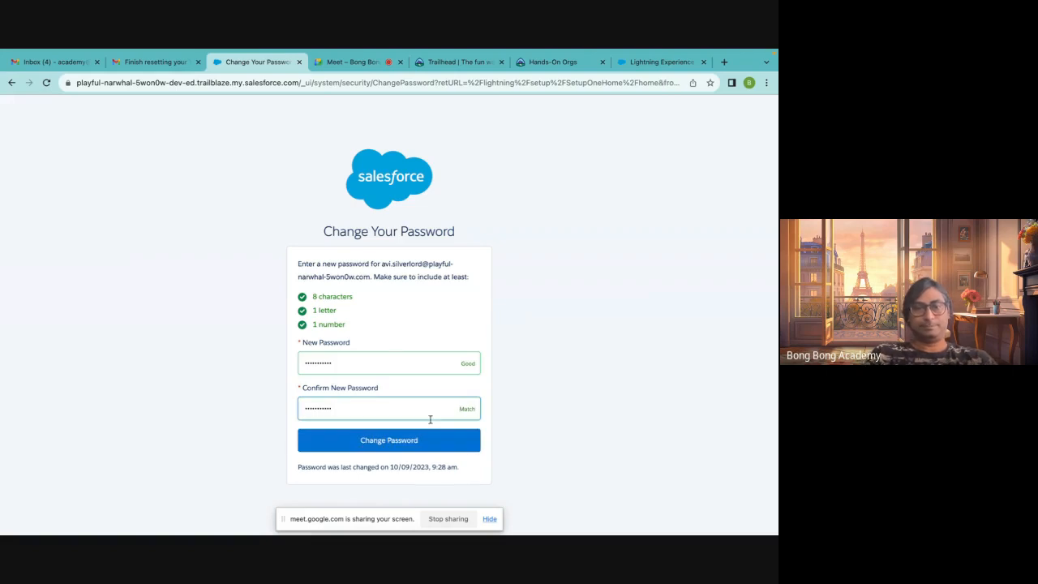
click(391, 446)
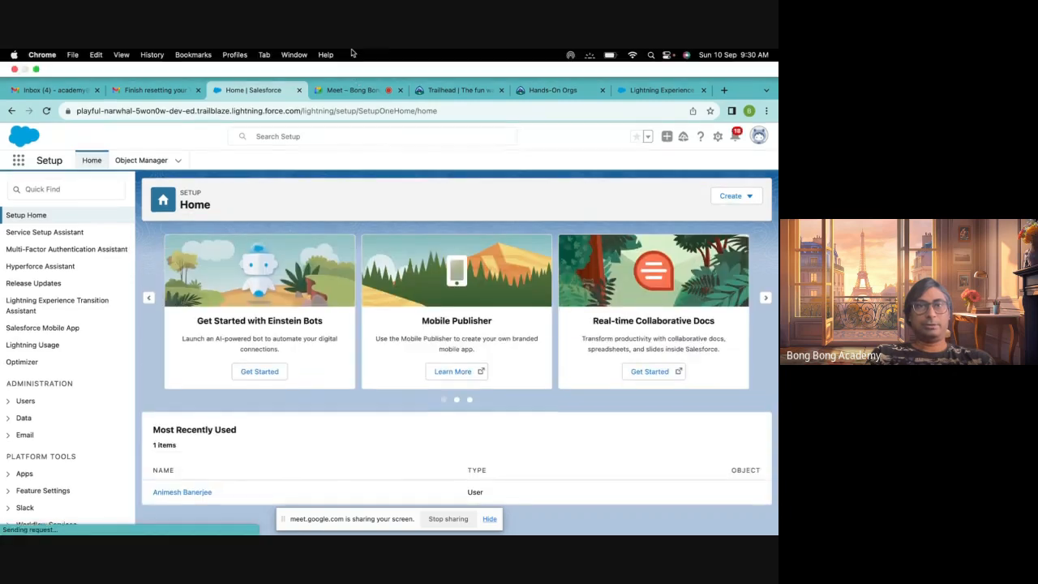
Close the extra Salesforce and Trailhead tabs and open login.salesforce.com in a new tab
click(299, 90)
click(366, 93)
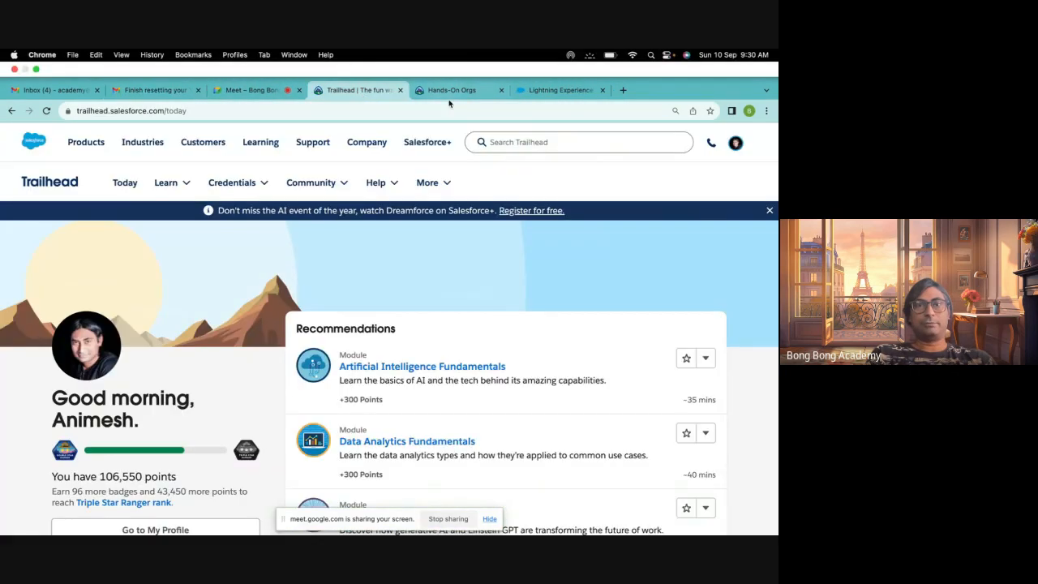
click(400, 90)
click(400, 90)
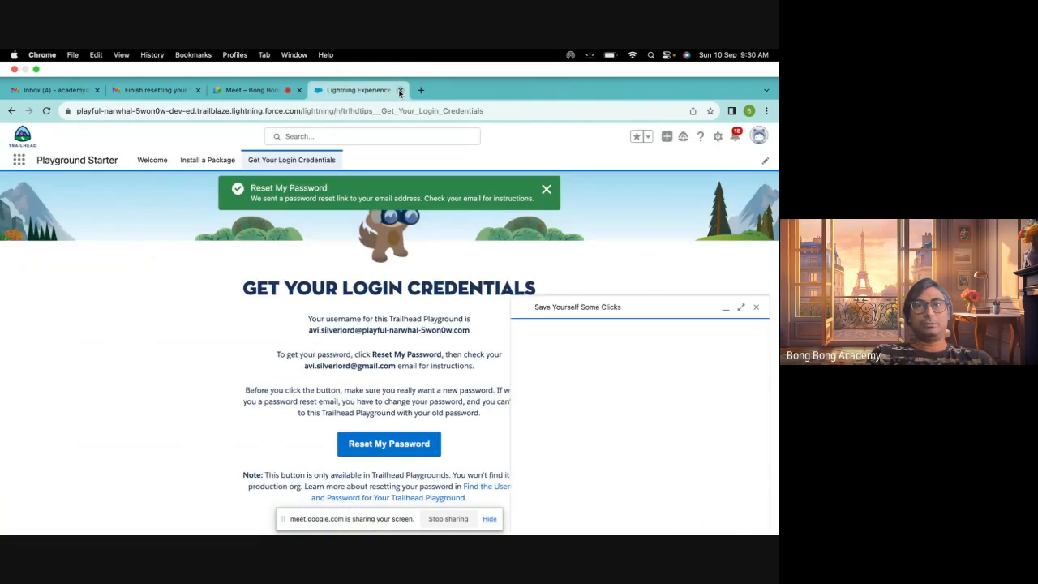
click(399, 90)
click(398, 90)
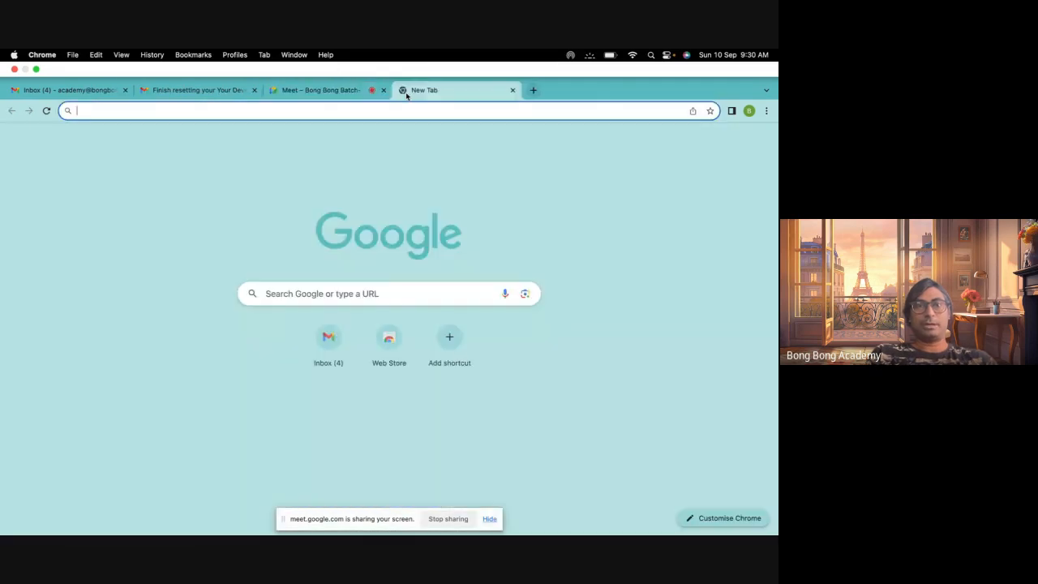
text(log)
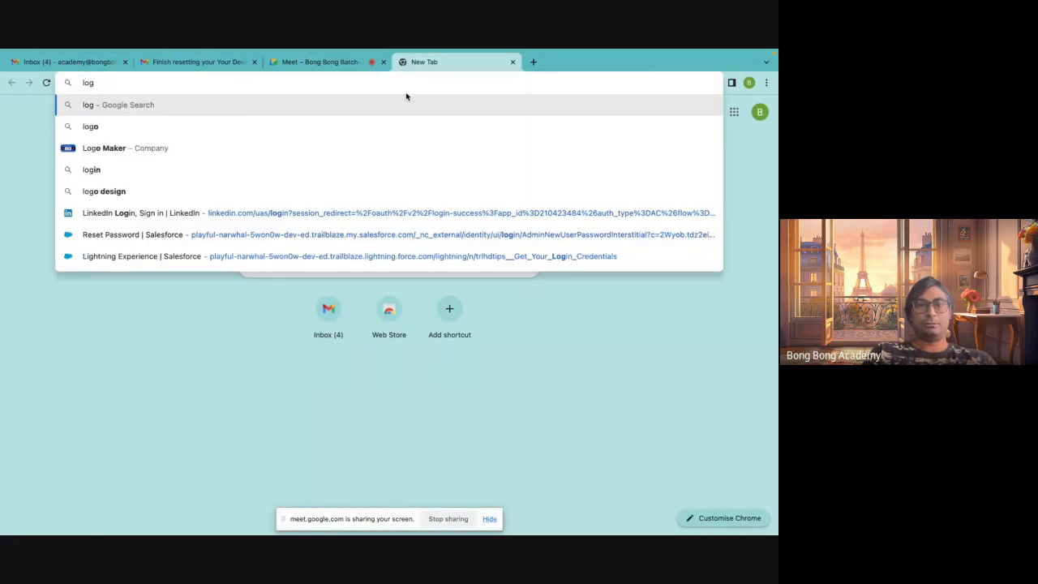
text(in)
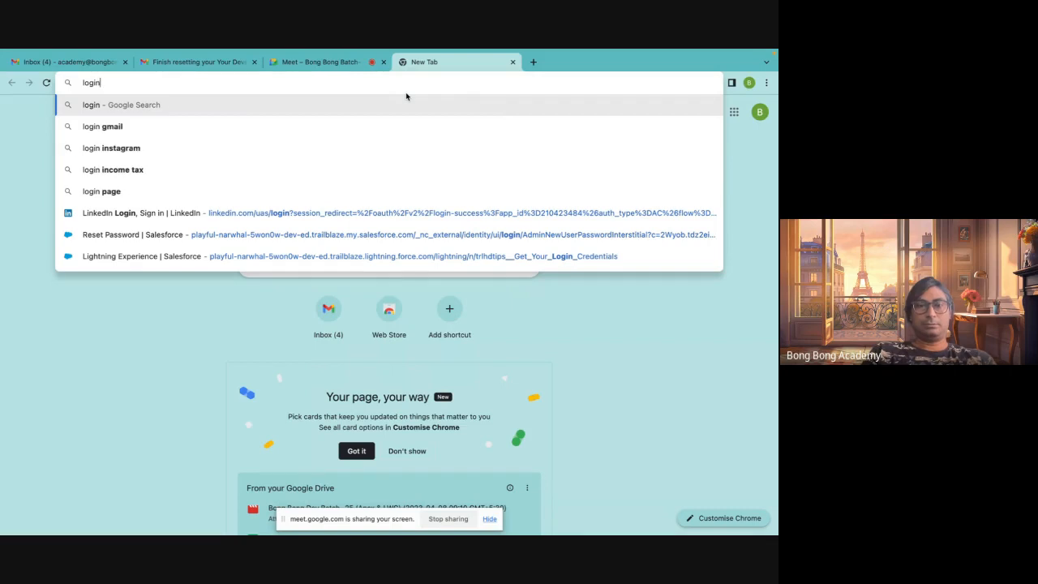
text(.sa)
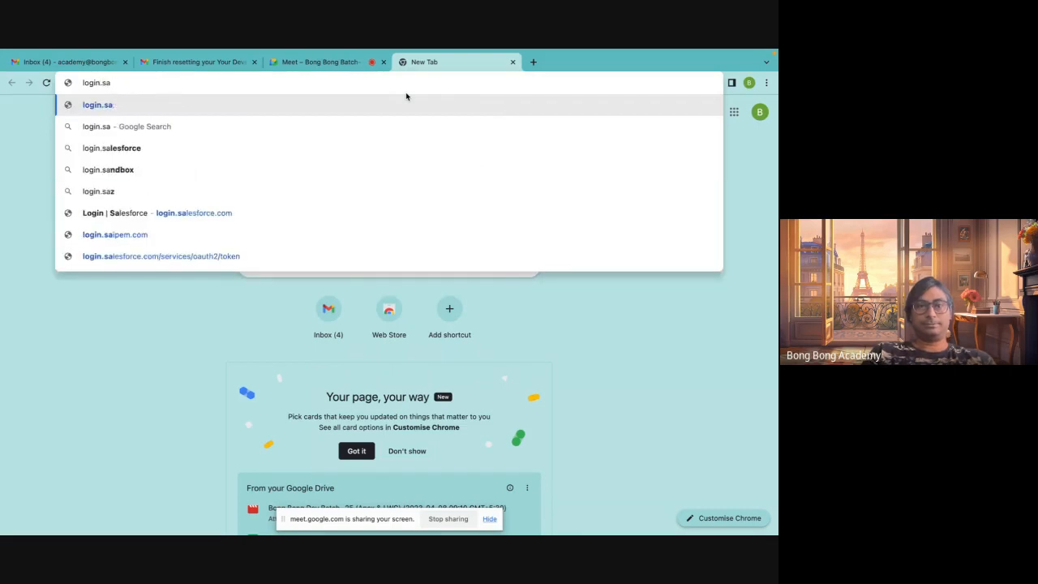
text(lesforce.c)
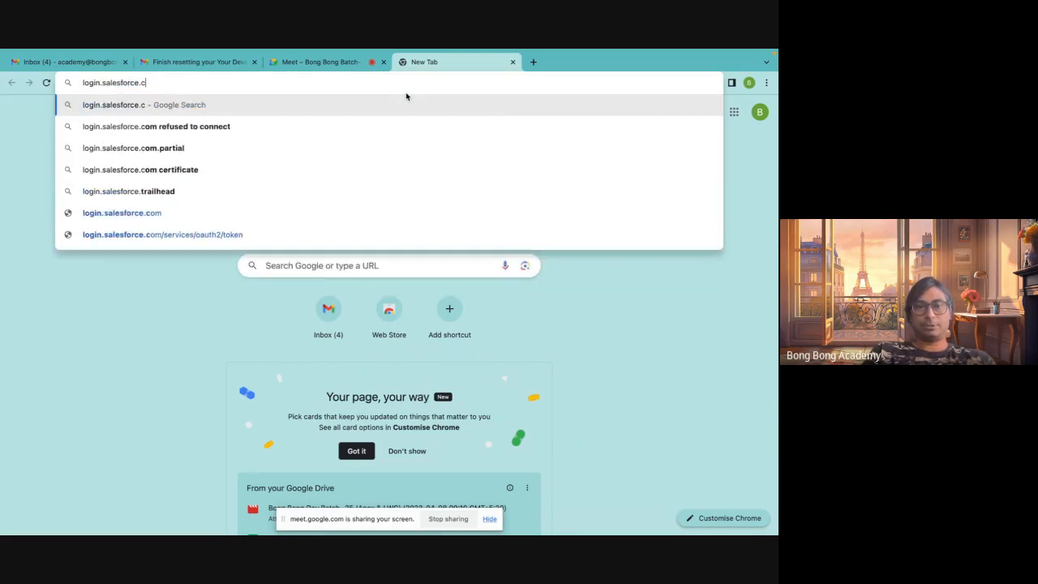
text(om)
key(Return)
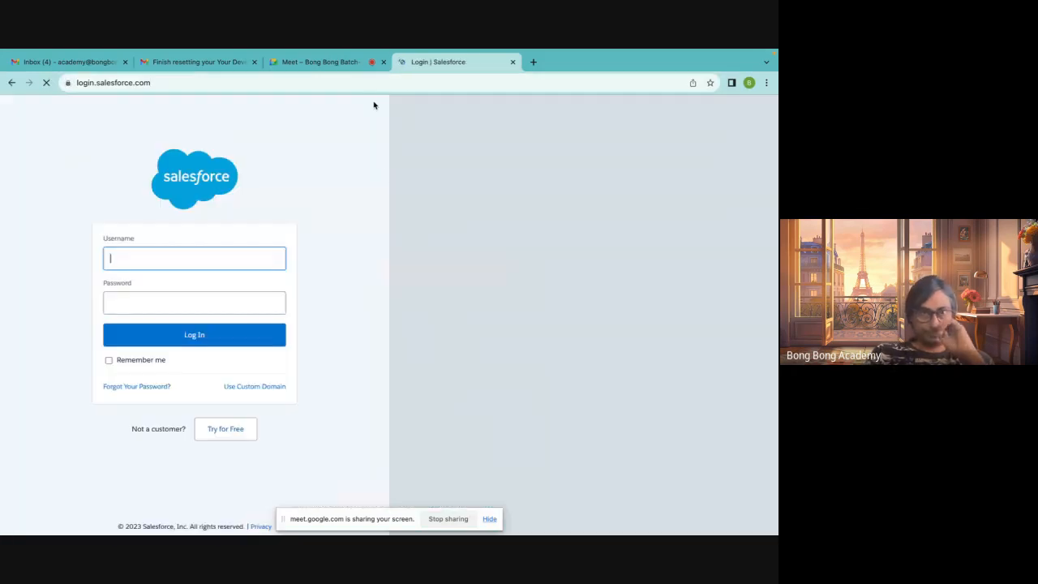
Copy the playground username from the reset e-mail and paste it into the Salesforce login username field
click(185, 62)
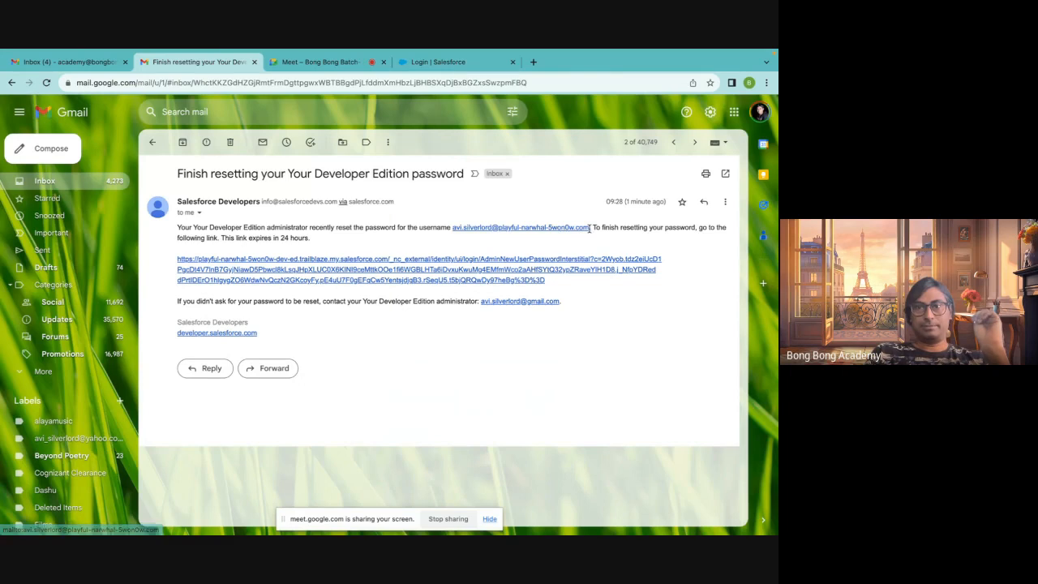
drag(589, 228, 450, 228)
key(ctrl+c)
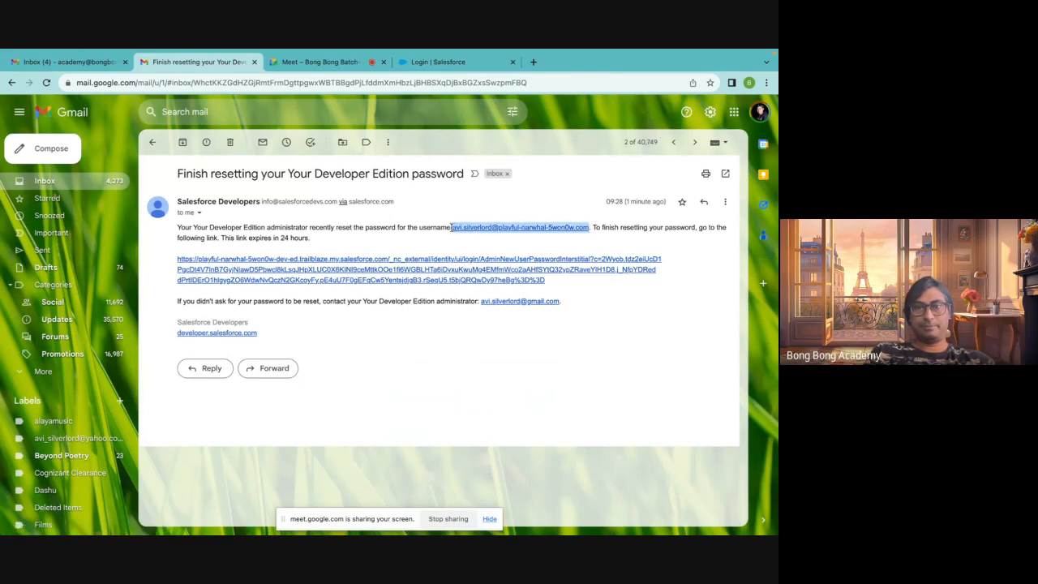
click(428, 58)
click(236, 264)
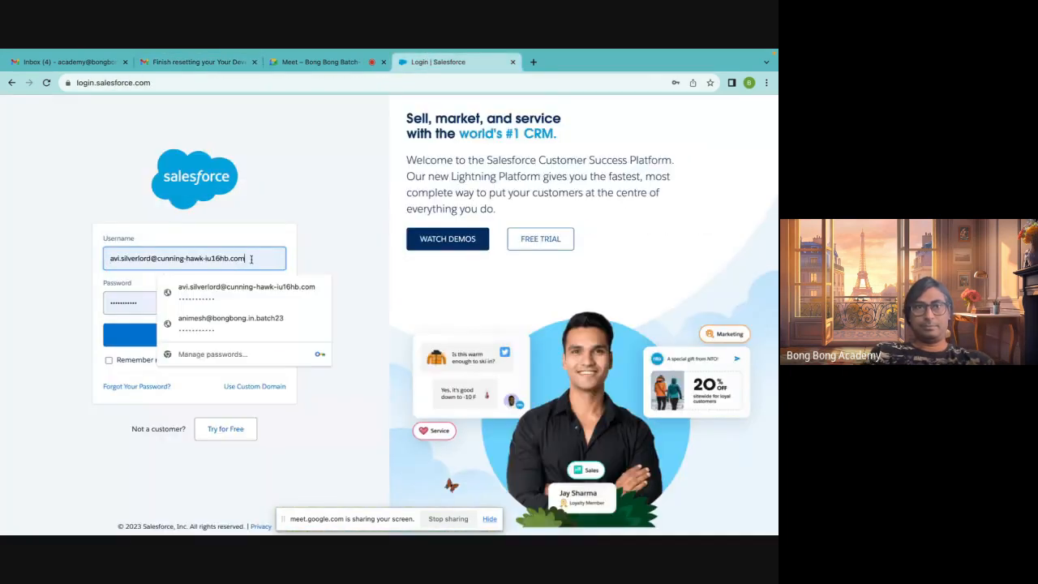
drag(236, 265, 76, 250)
key(ctrl+v)
key(Tab)
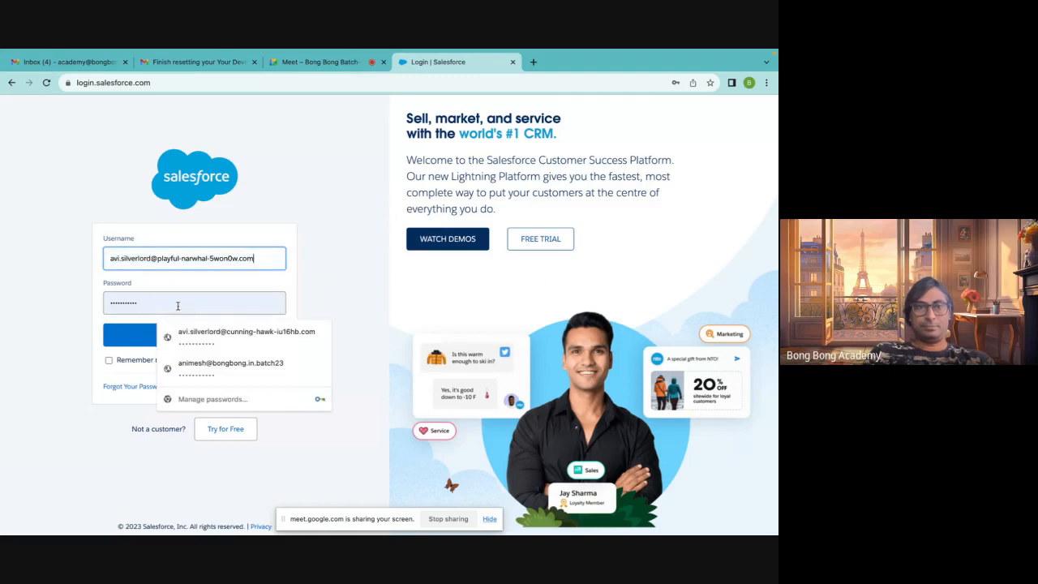
Correct the password entry, log in to the playground org, and save the password in the browser
key(BackSpace)
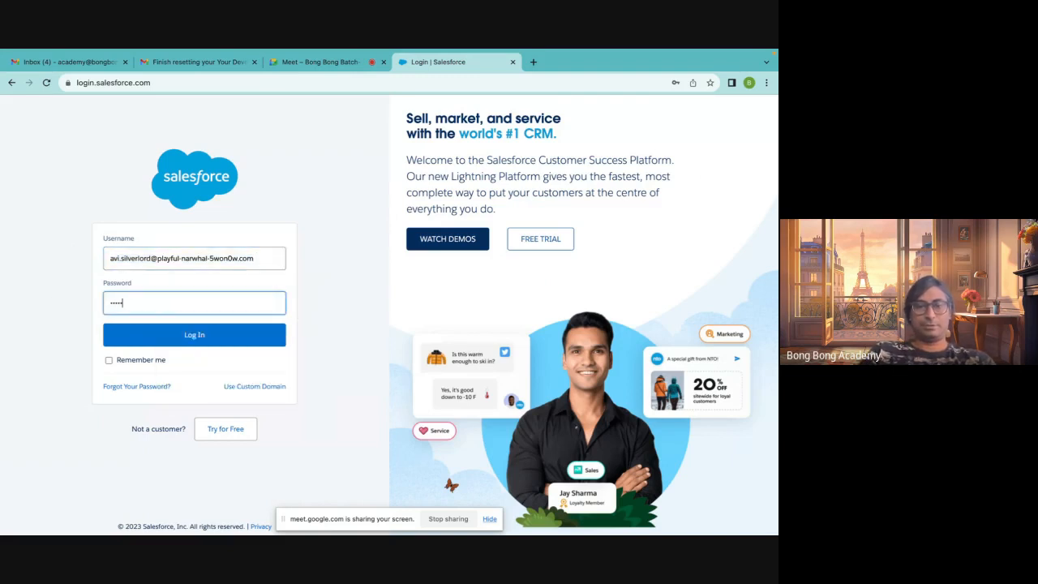
click(138, 341)
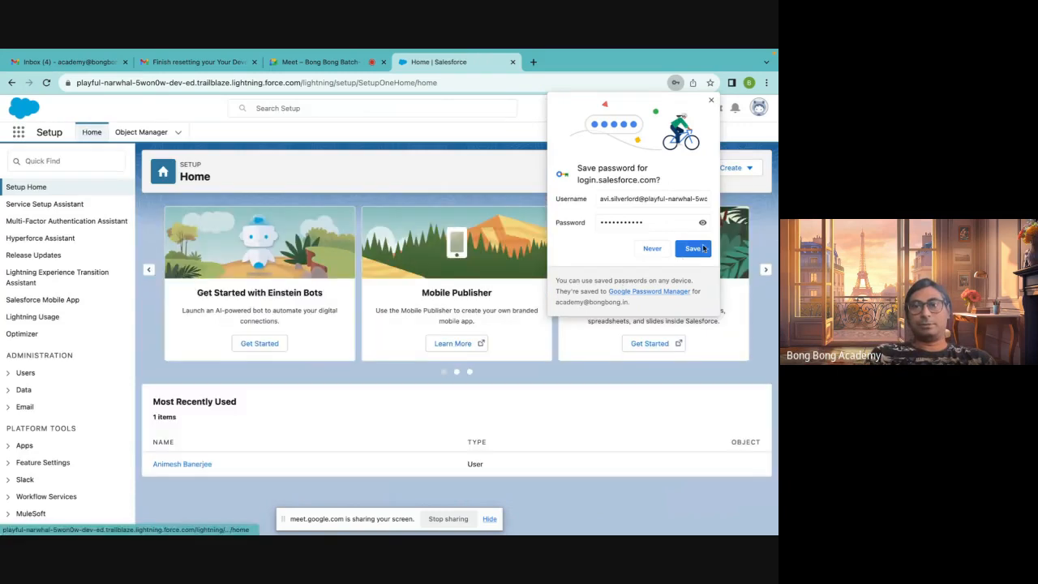
click(700, 249)
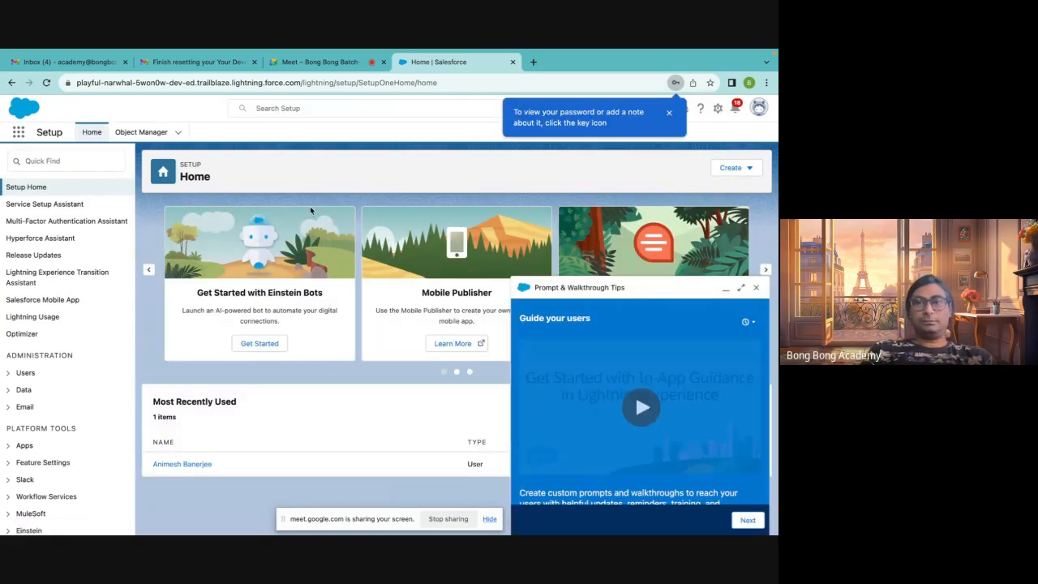
Dismiss the Prompt & Walkthrough Tips panel and the browser's password tip
click(759, 290)
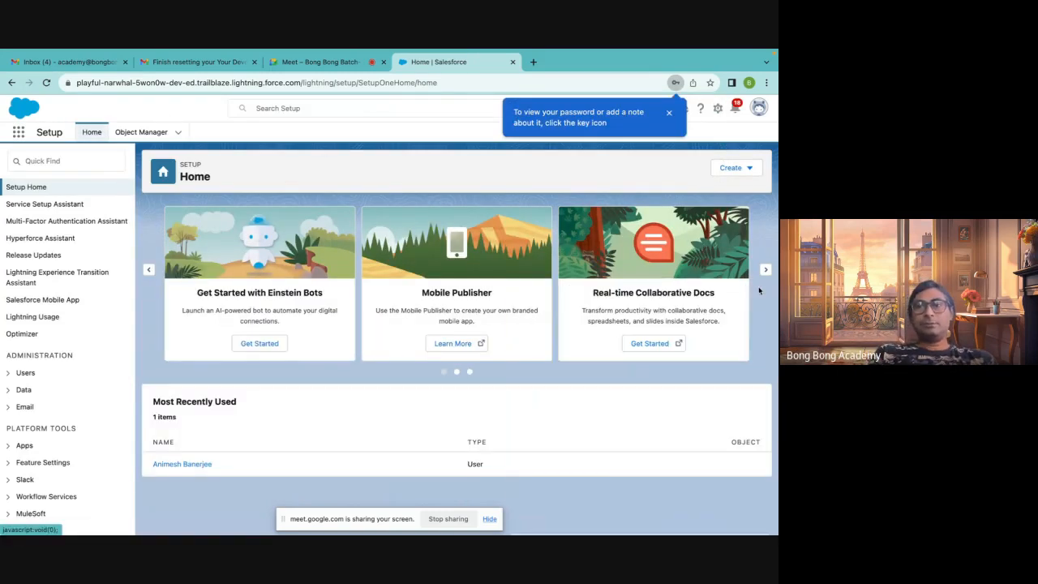
double_click(43, 132)
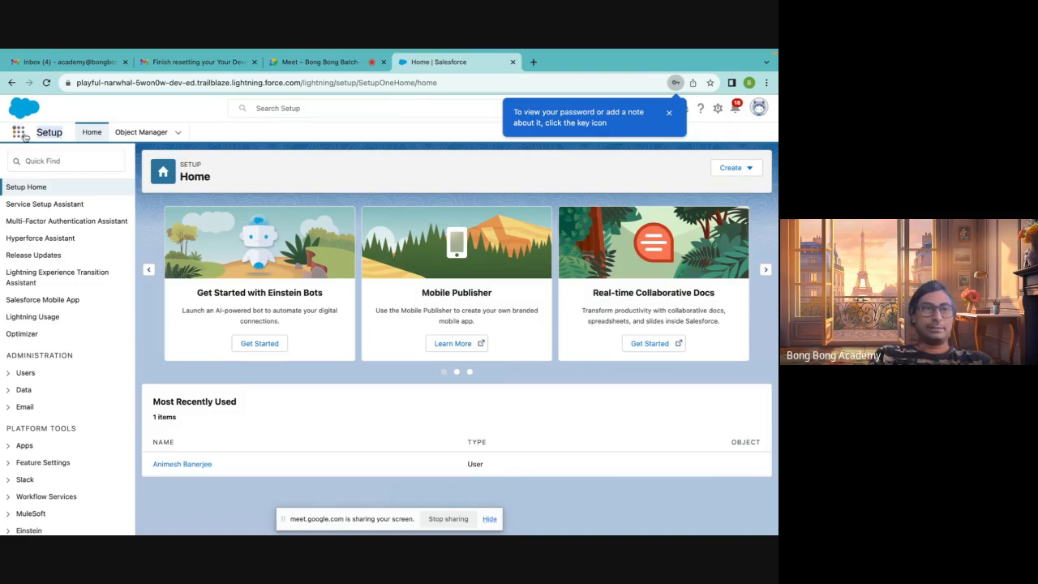
click(669, 113)
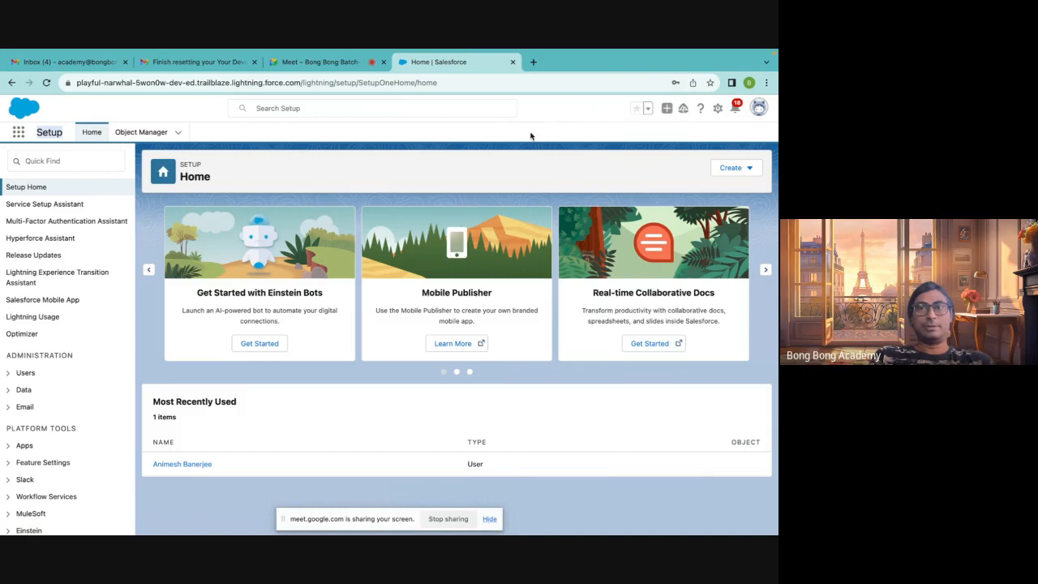
Switch to the Sales app, open Leads, and change the list view to All Open Leads
click(24, 131)
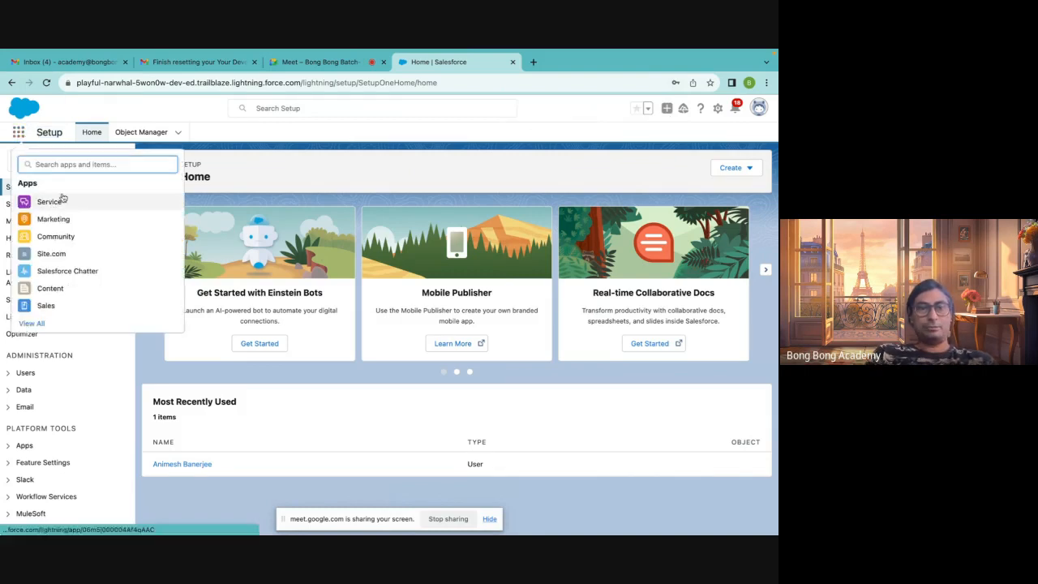
click(46, 306)
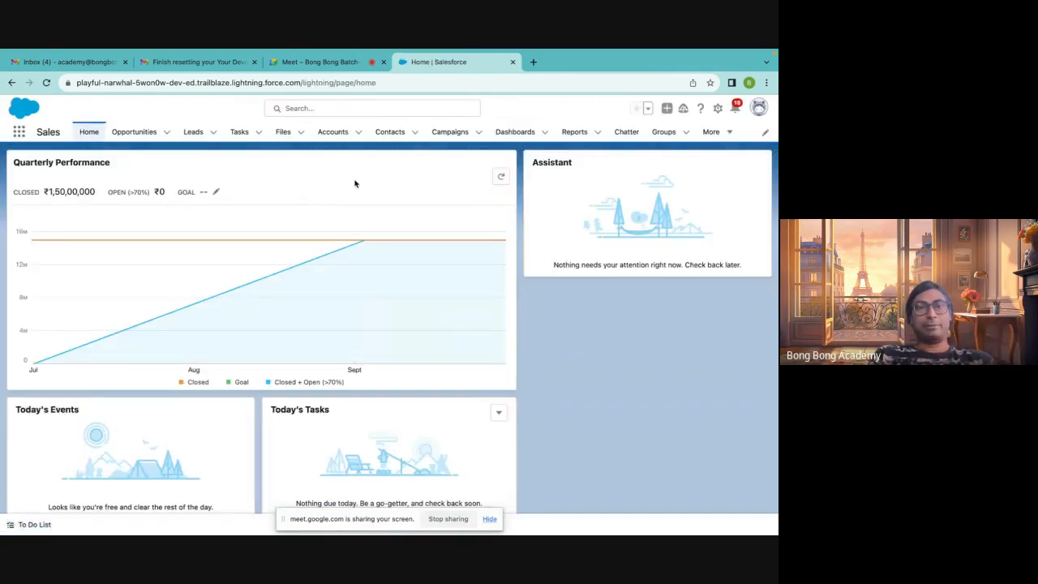
click(192, 132)
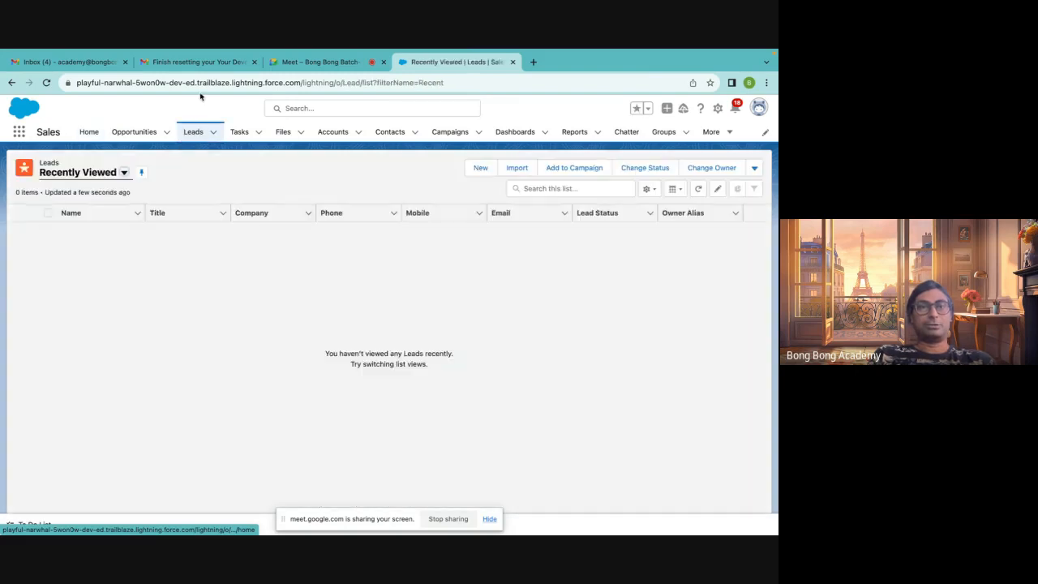
click(124, 172)
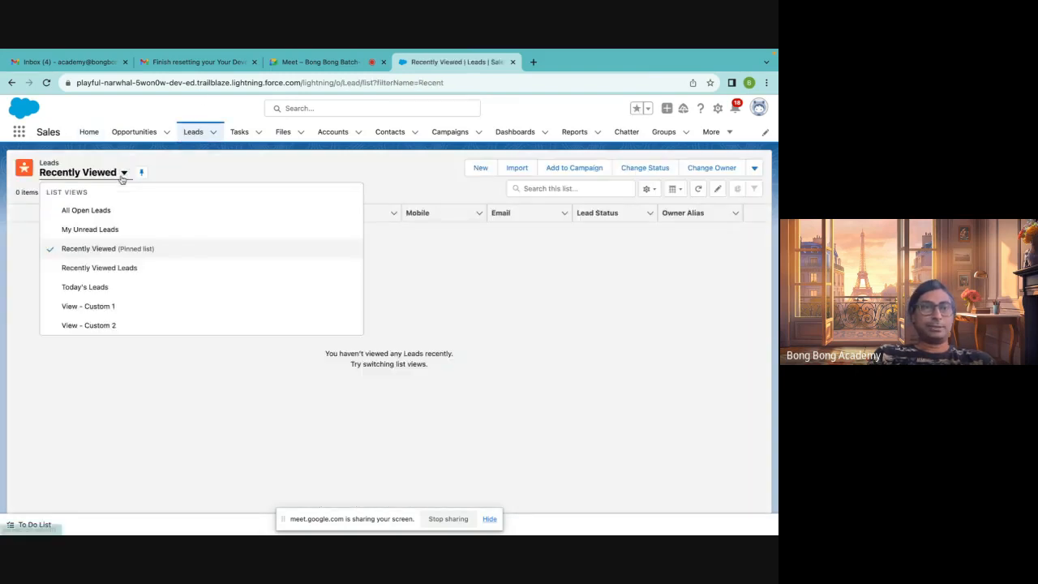
click(98, 210)
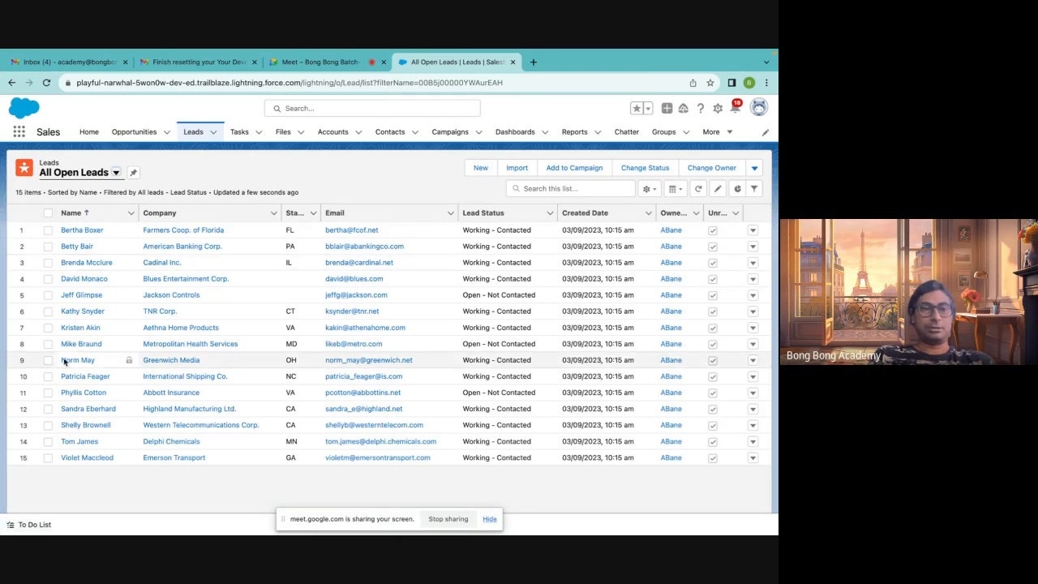
Create a new lead with the person's first and last name and company Bong Bong, and save it
click(481, 168)
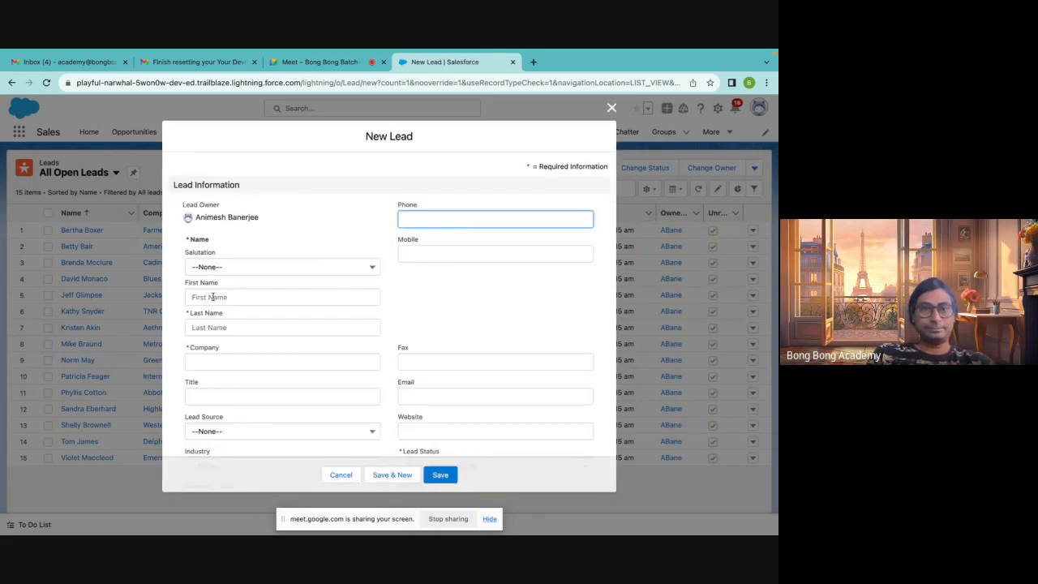
click(211, 298)
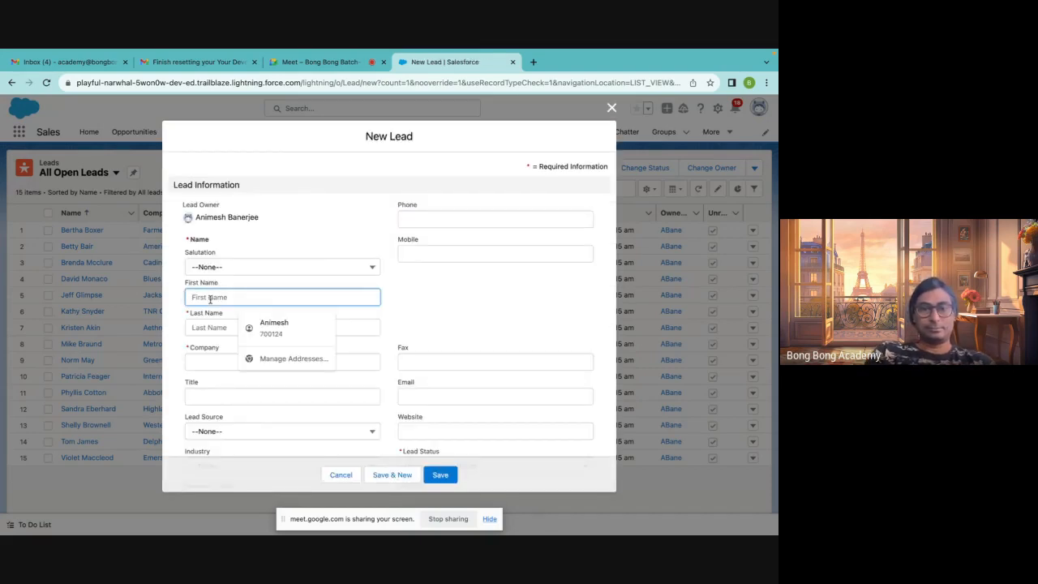
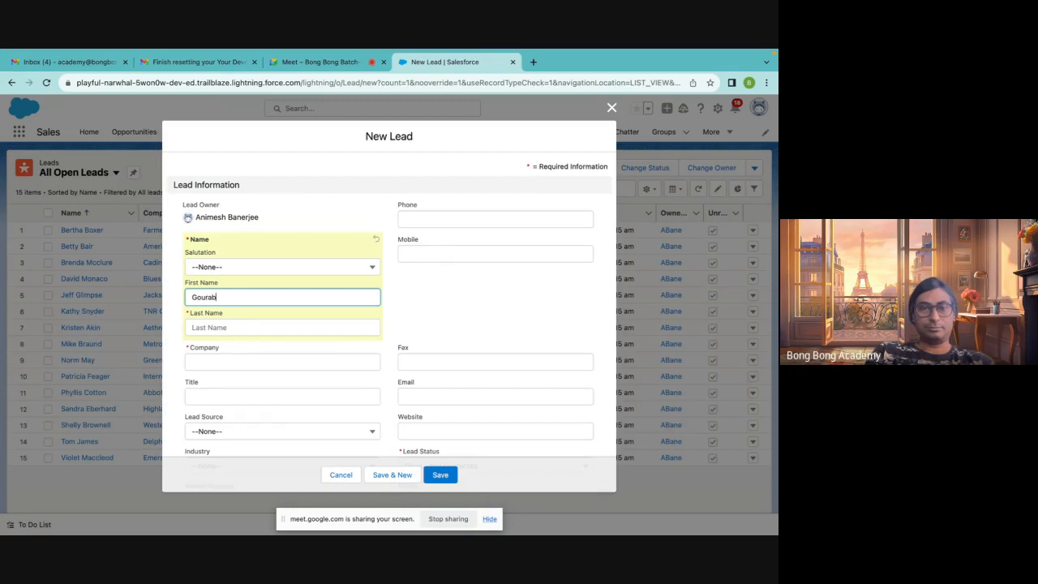
key(Tab)
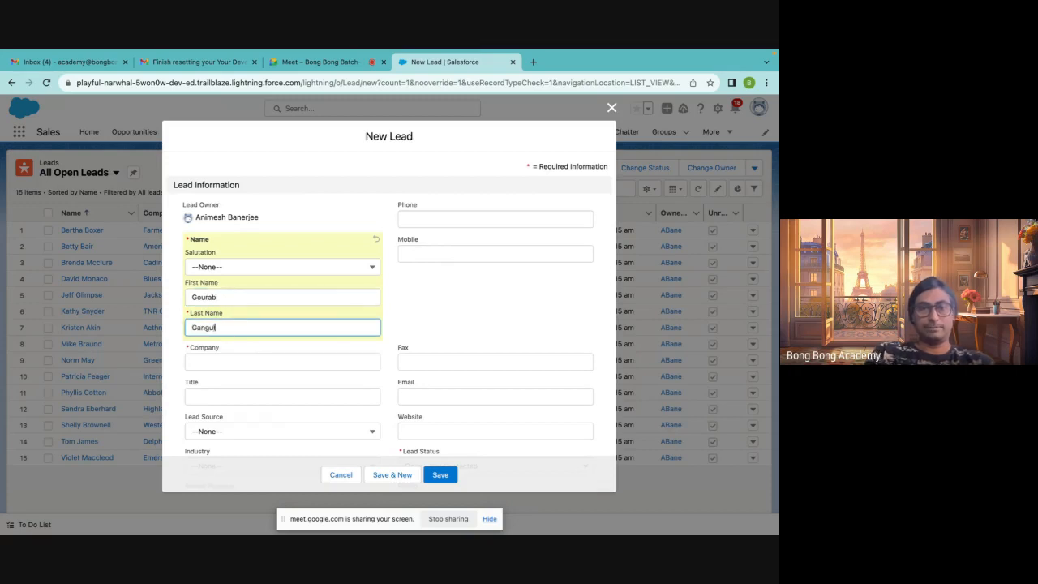
click(223, 364)
text(Bong Bong)
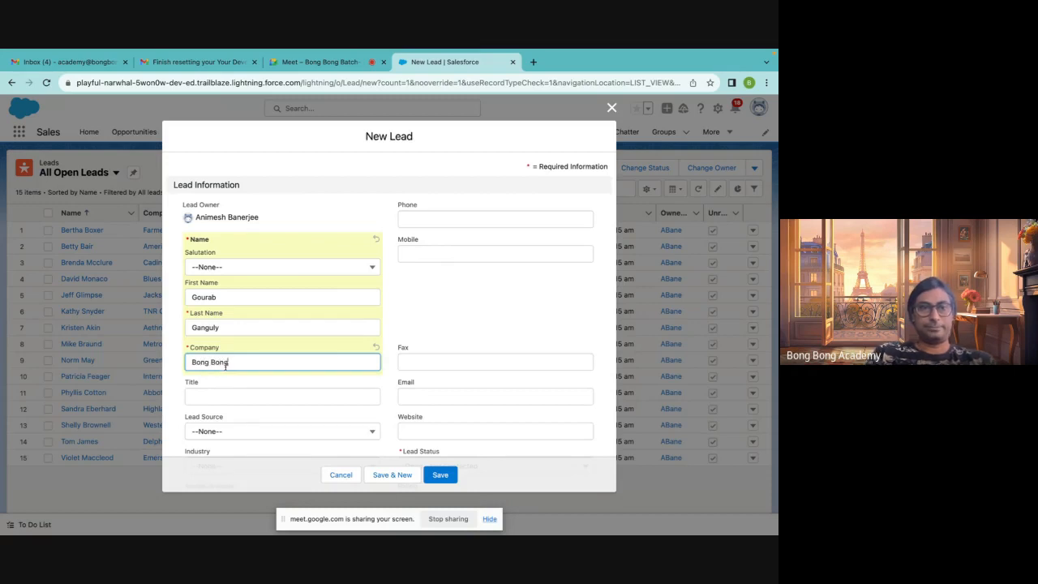
click(440, 474)
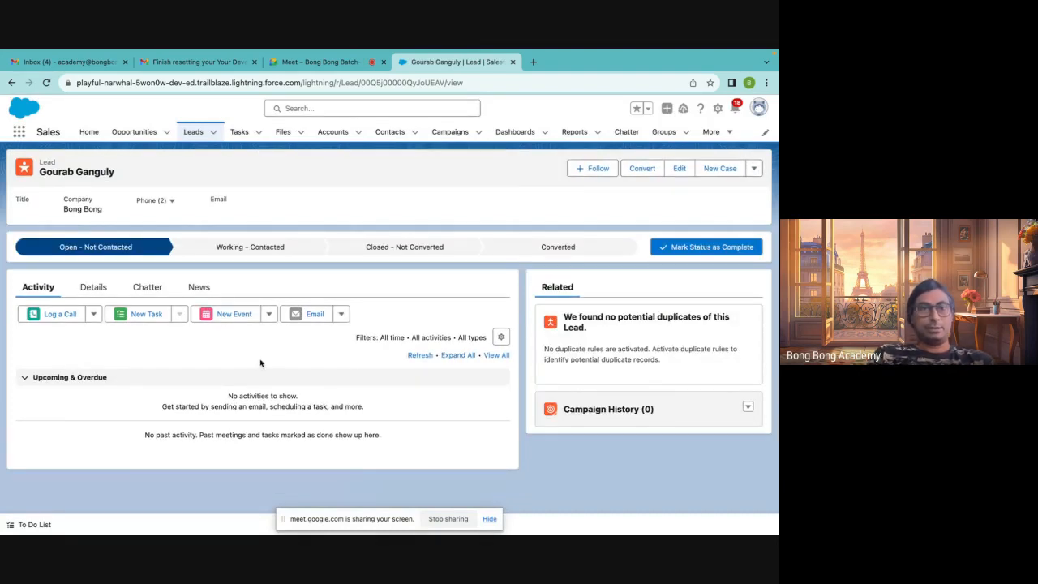
Edit the lead's details to fill in the contact's e-mail address and save
click(92, 289)
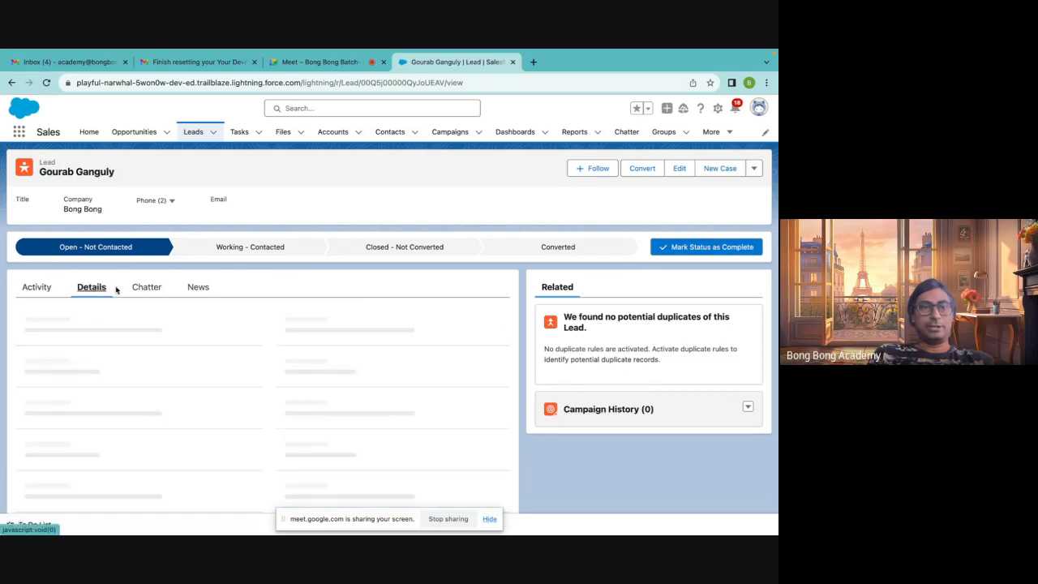
scroll(275, 361, down, 2)
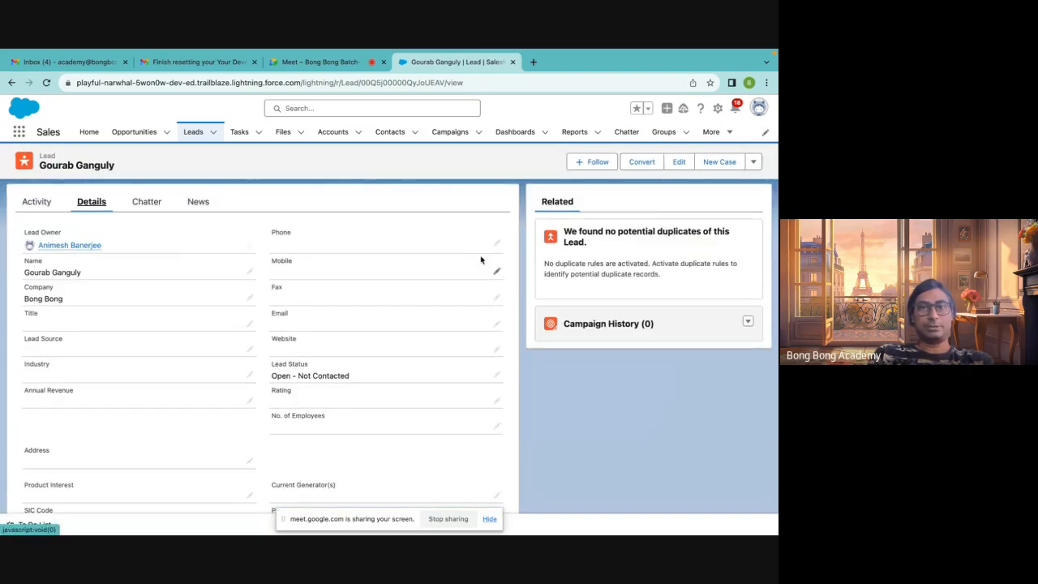
click(679, 169)
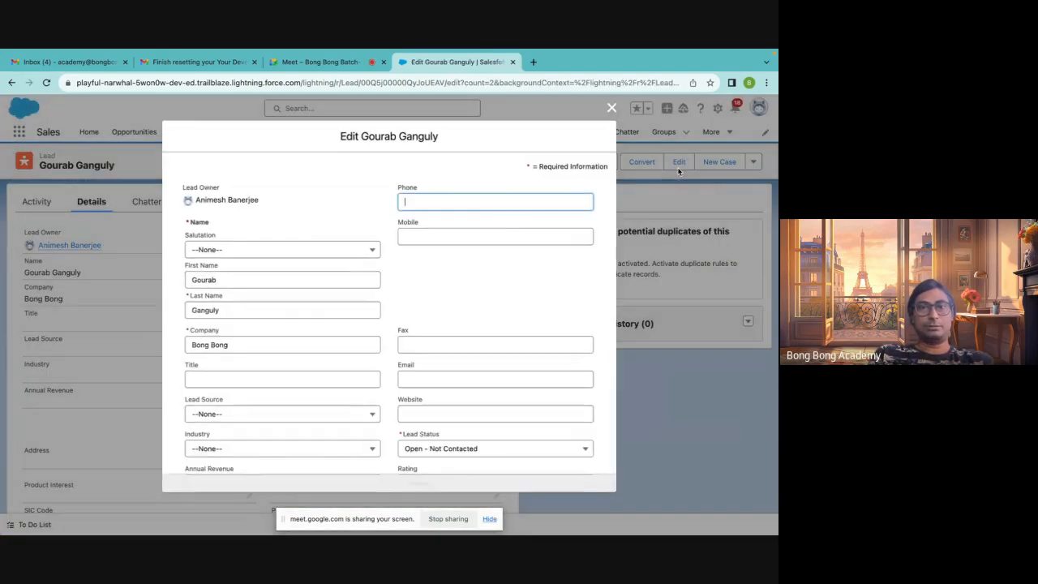
scroll(457, 325, down, 2)
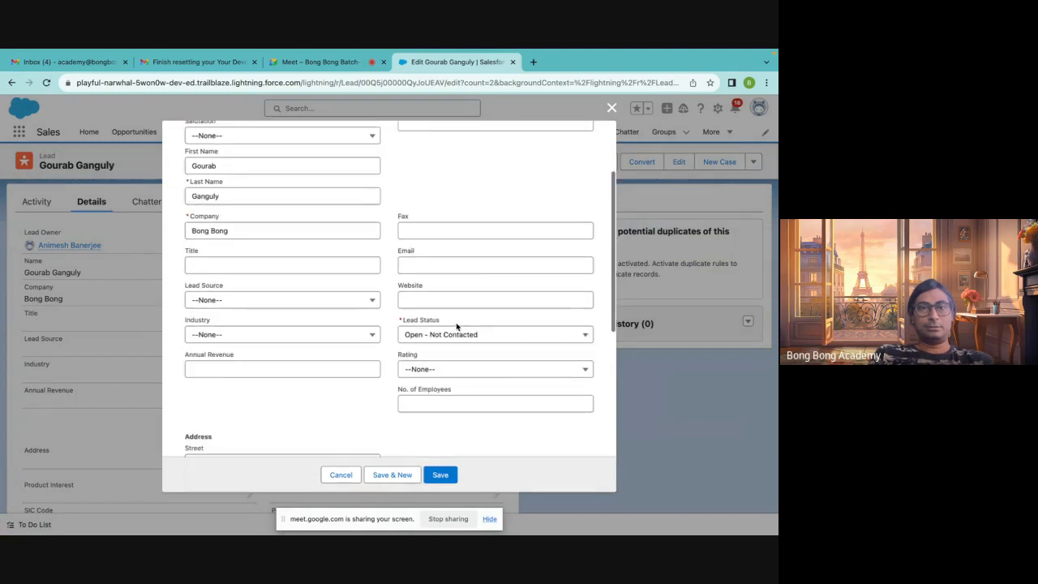
click(413, 267)
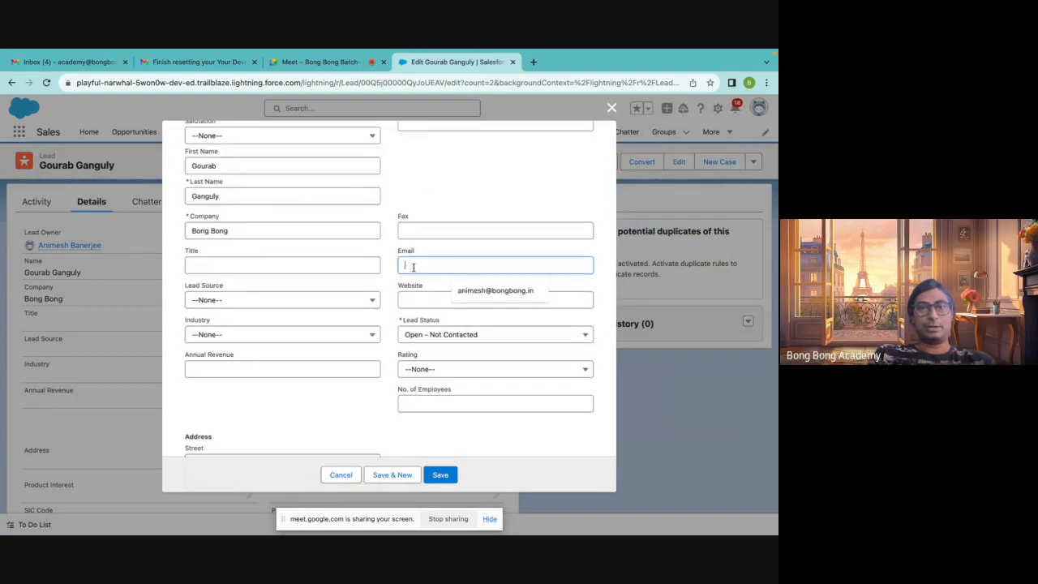
click(496, 290)
click(439, 478)
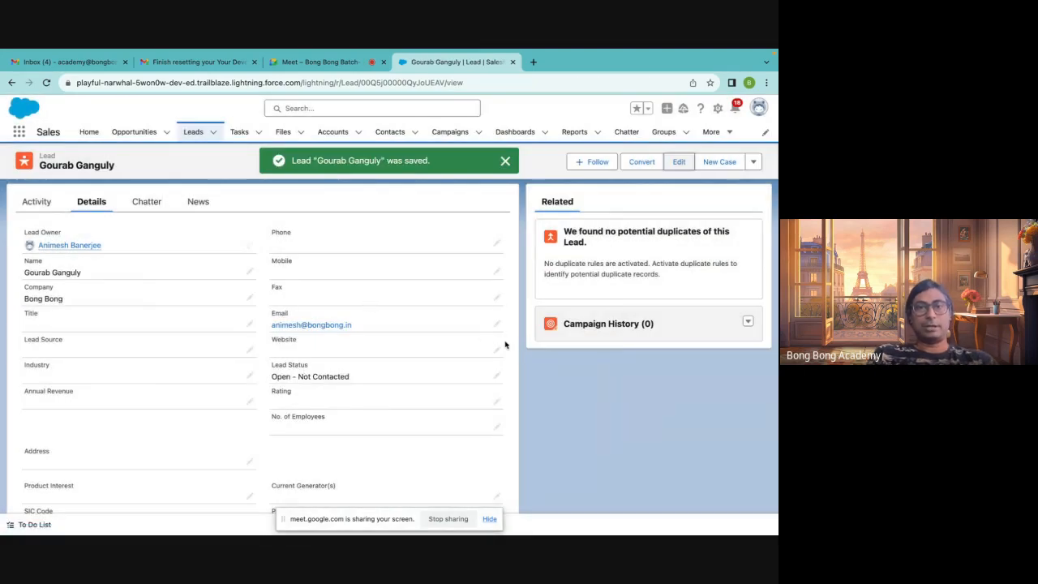
click(502, 350)
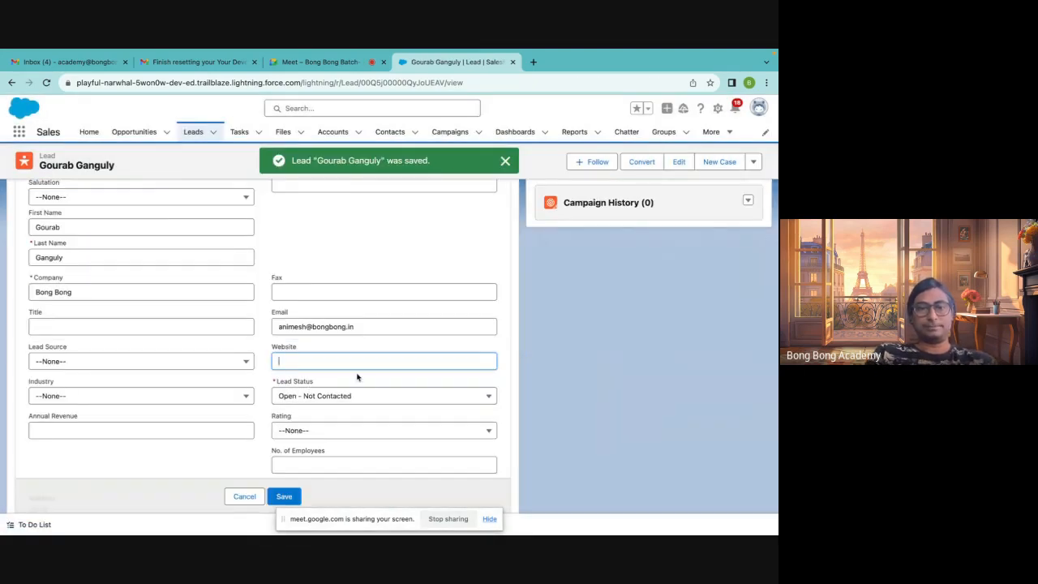
text(www.bongbong)
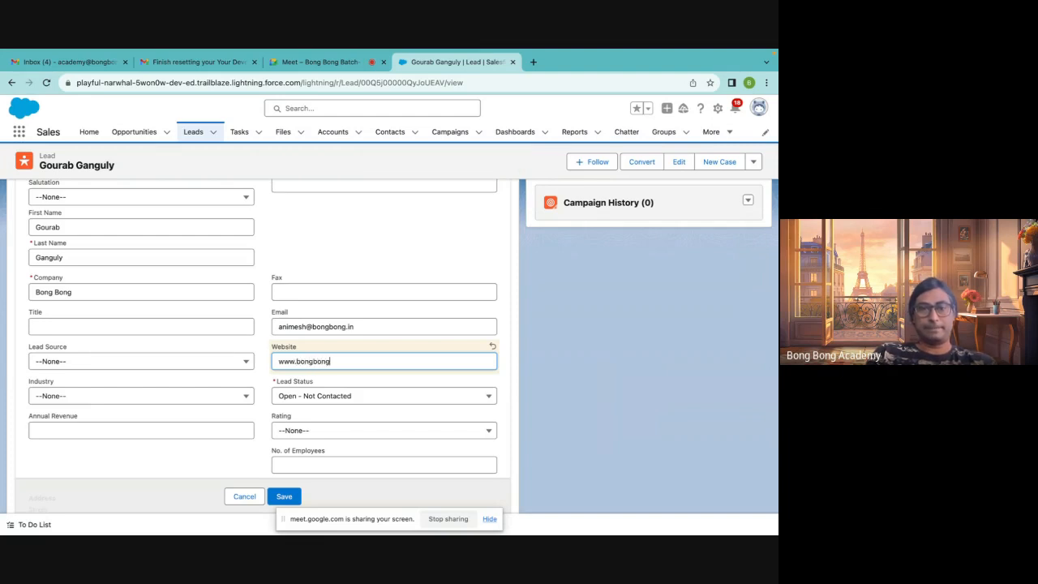
text(in)
click(283, 496)
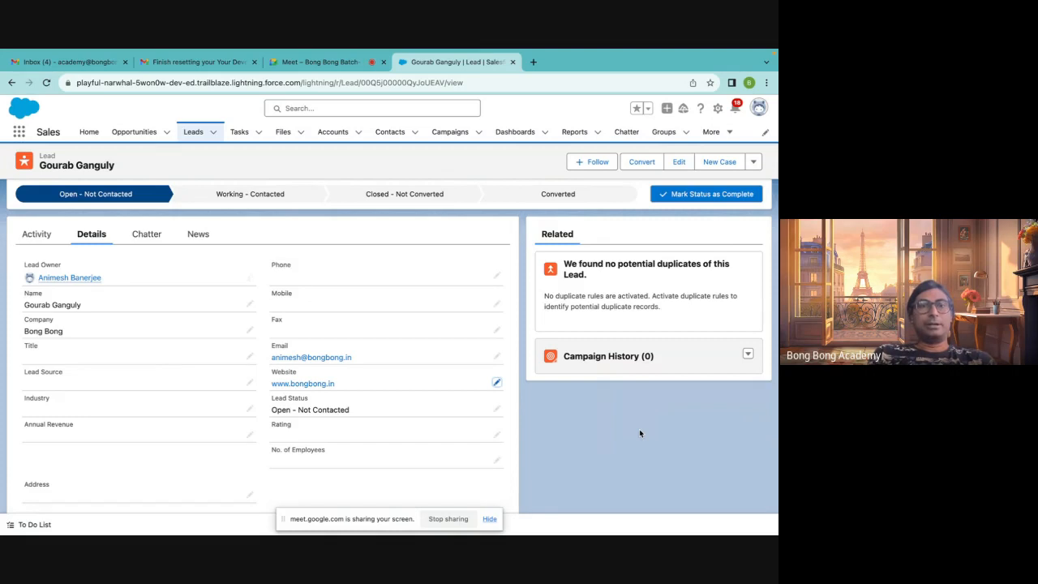
Mark the lead status as Working - Contacted, then edit the Lead Status to Closed - Converted and save
click(249, 205)
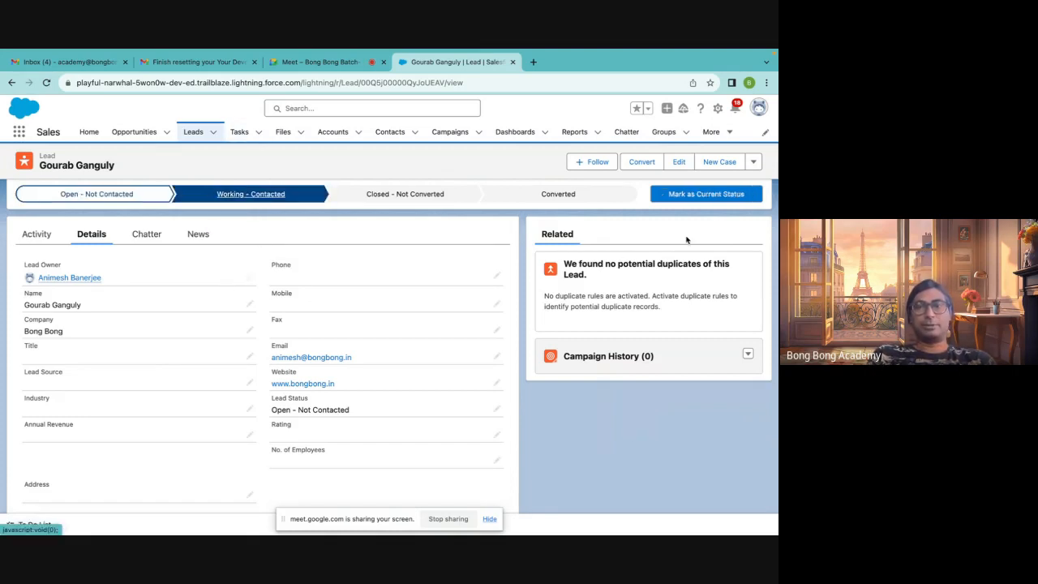
click(694, 193)
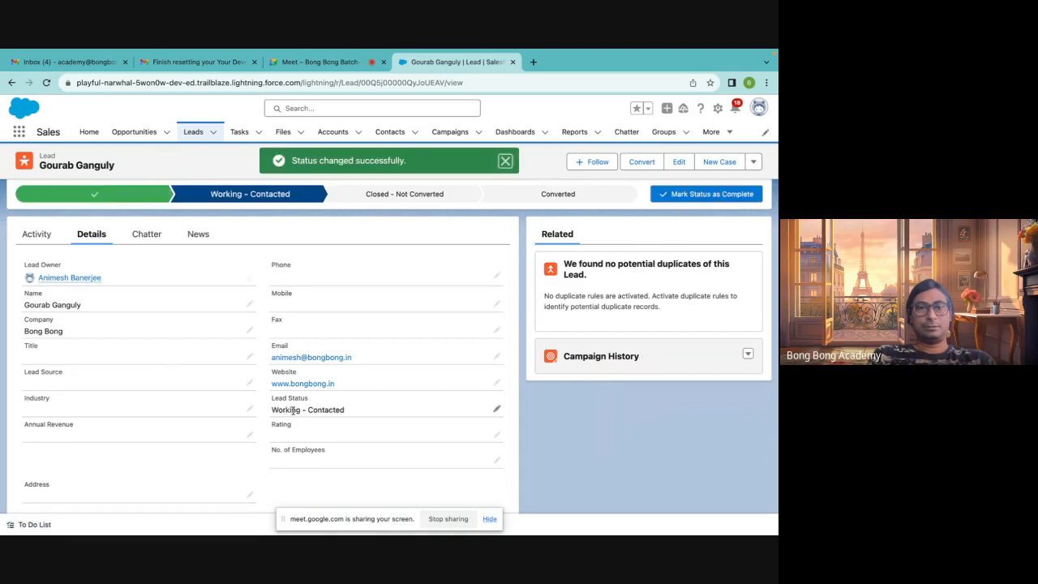
click(496, 409)
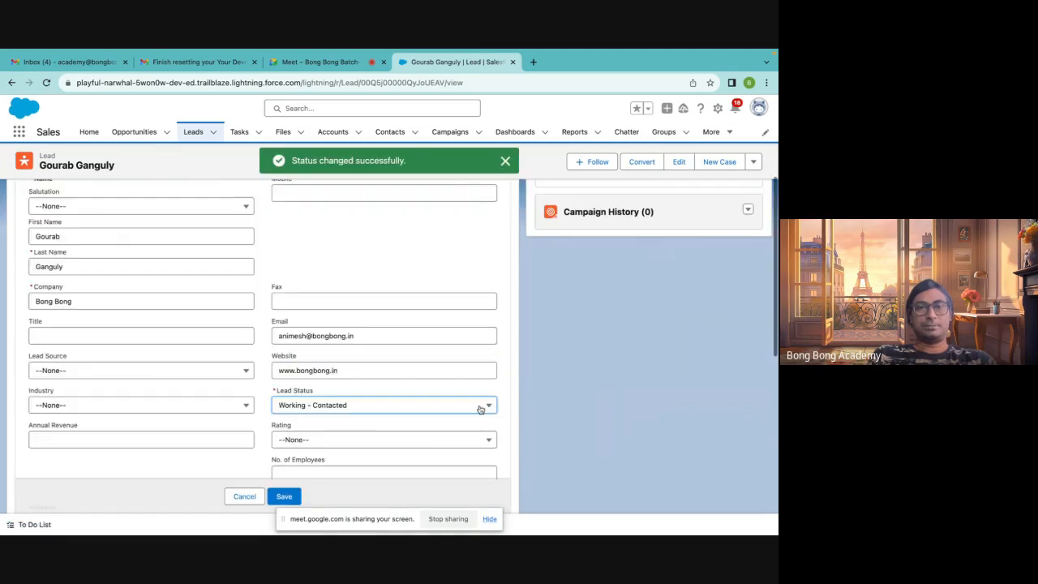
click(387, 410)
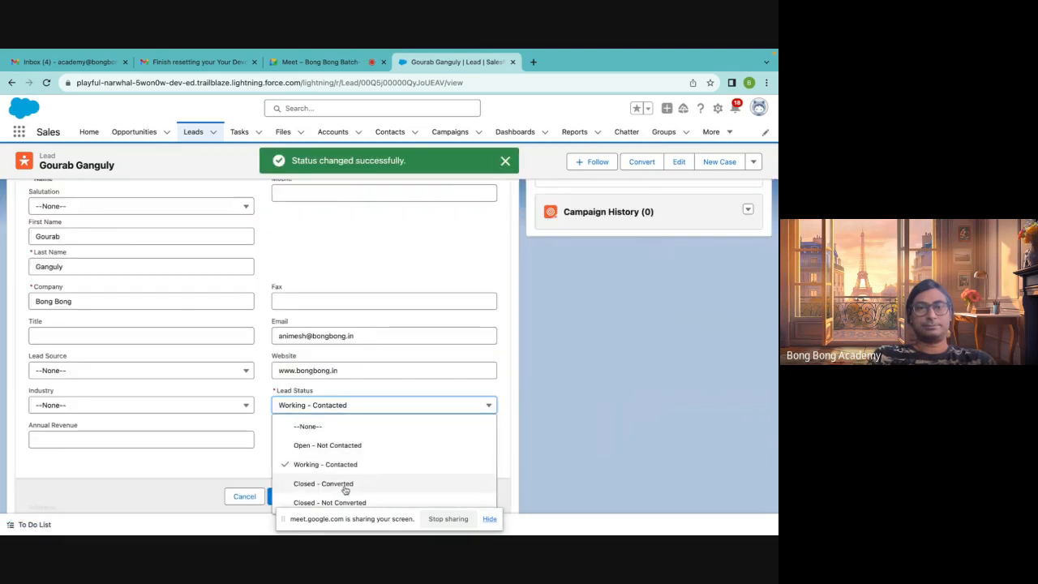
click(344, 484)
click(284, 496)
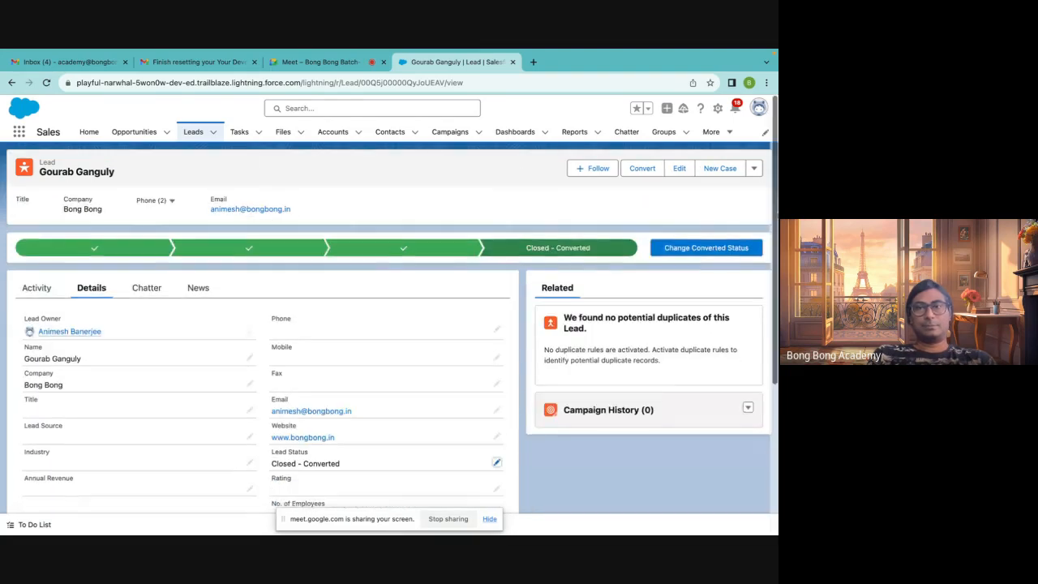
click(703, 248)
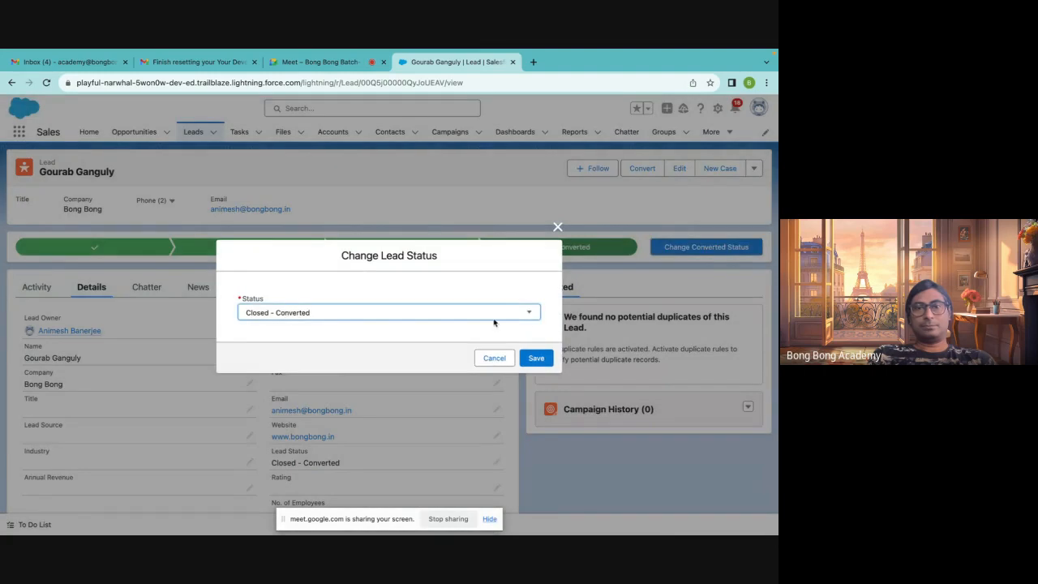
click(535, 363)
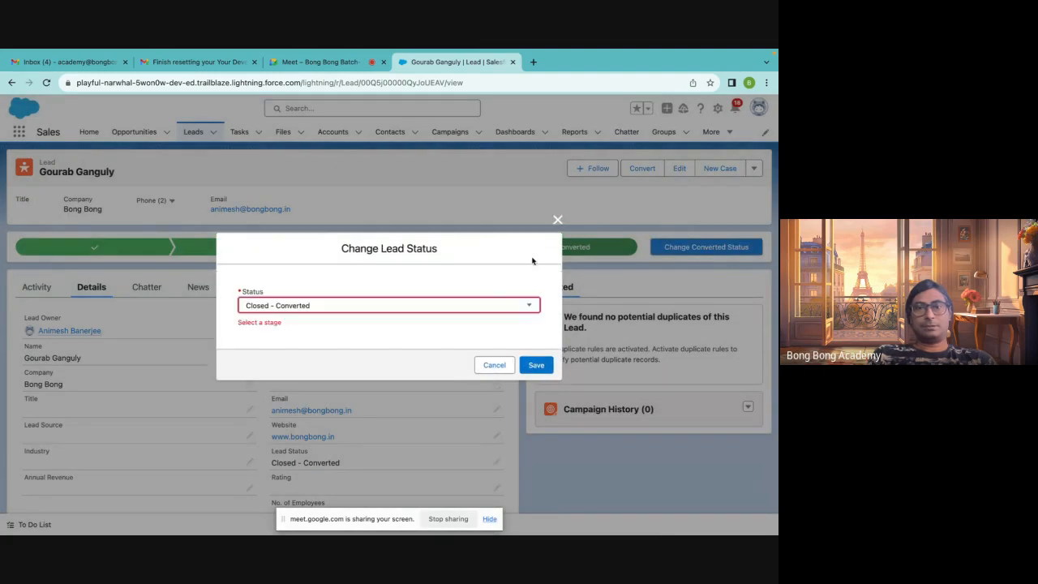
click(557, 221)
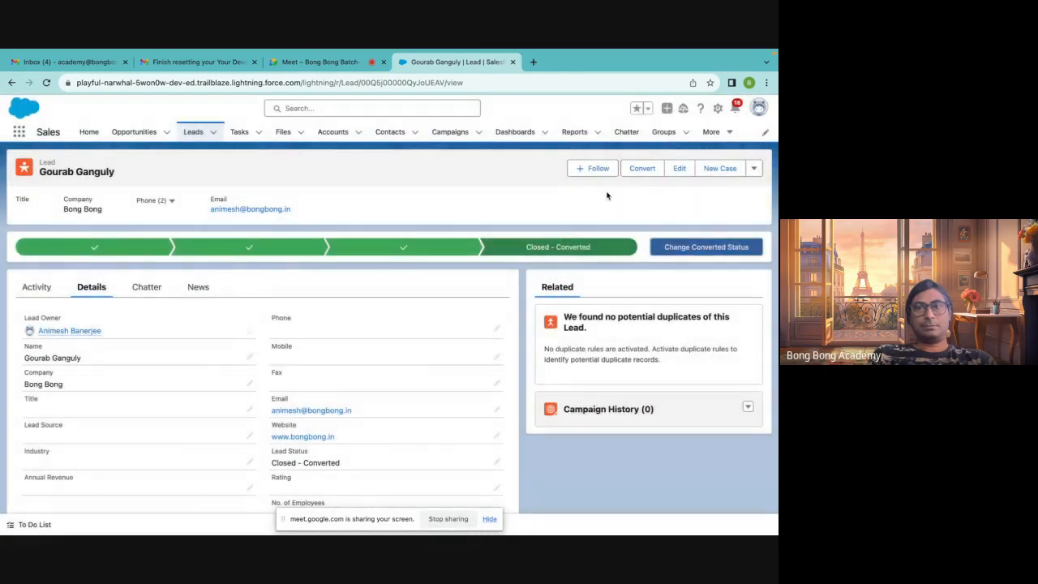
Convert the lead, creating a new account, contact and an opportunity named Bong Bong-SeptOrder
click(642, 168)
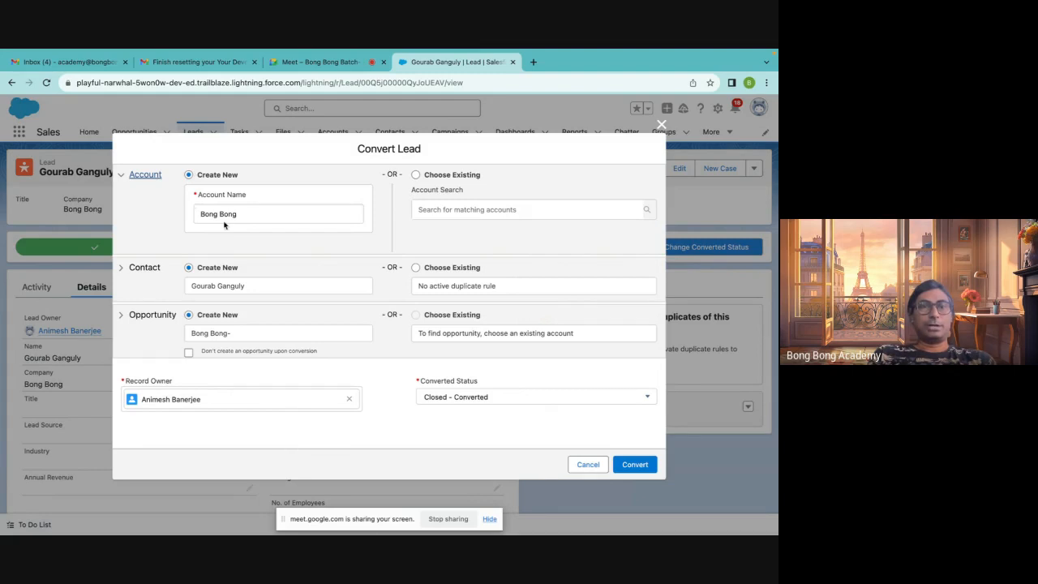
click(123, 276)
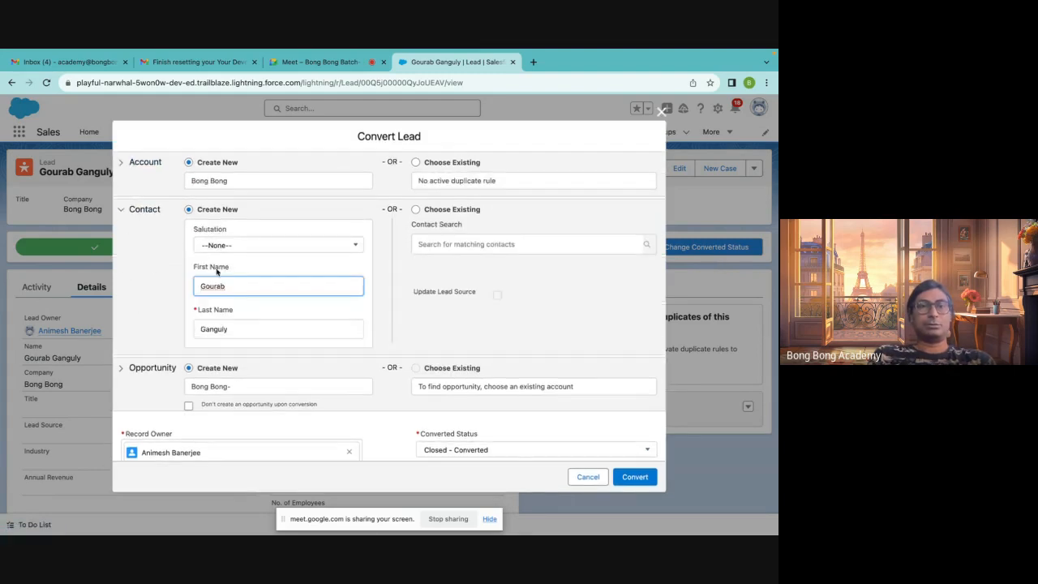
click(122, 210)
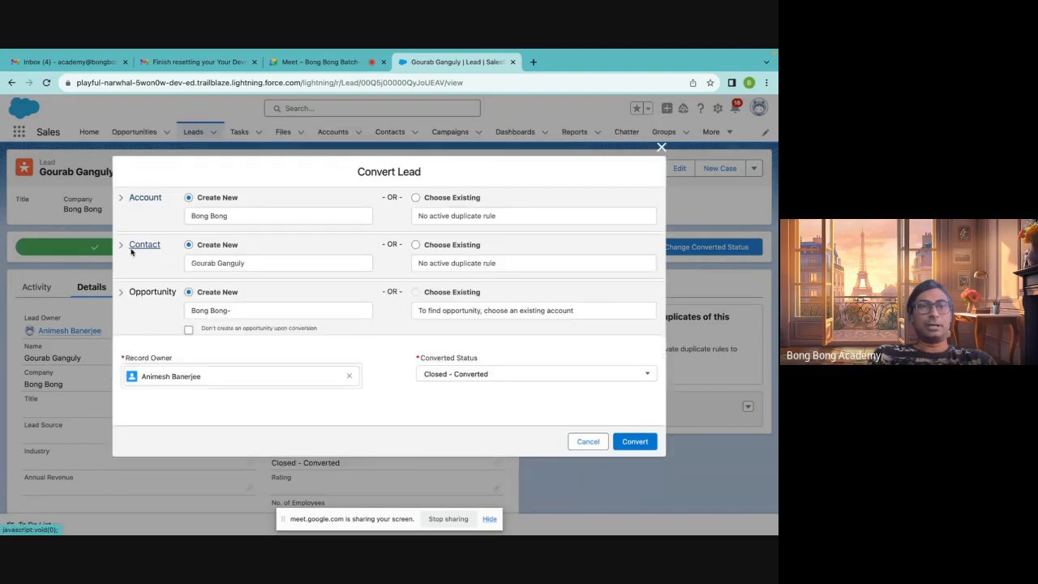
click(245, 311)
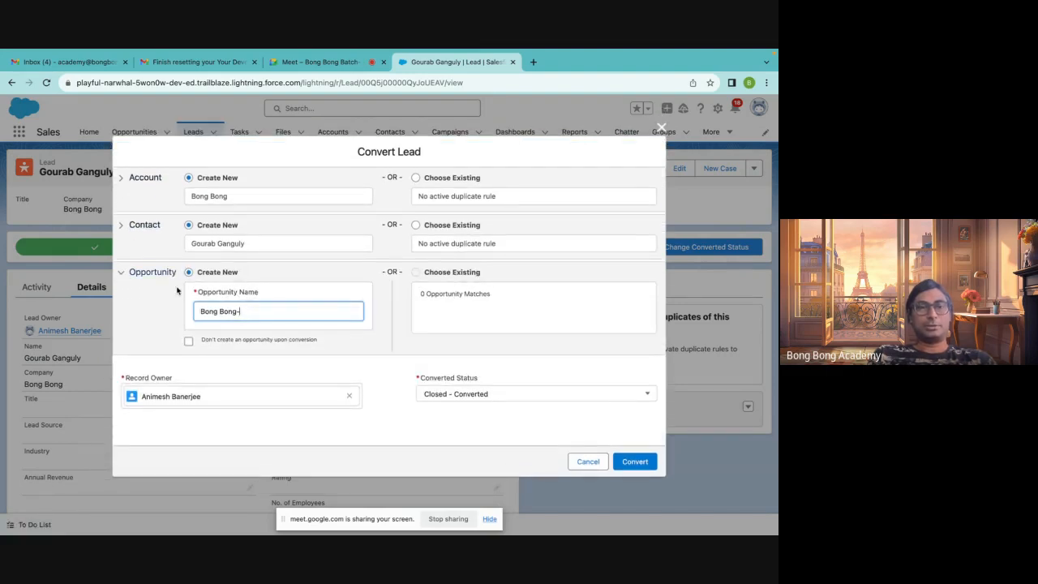
click(189, 342)
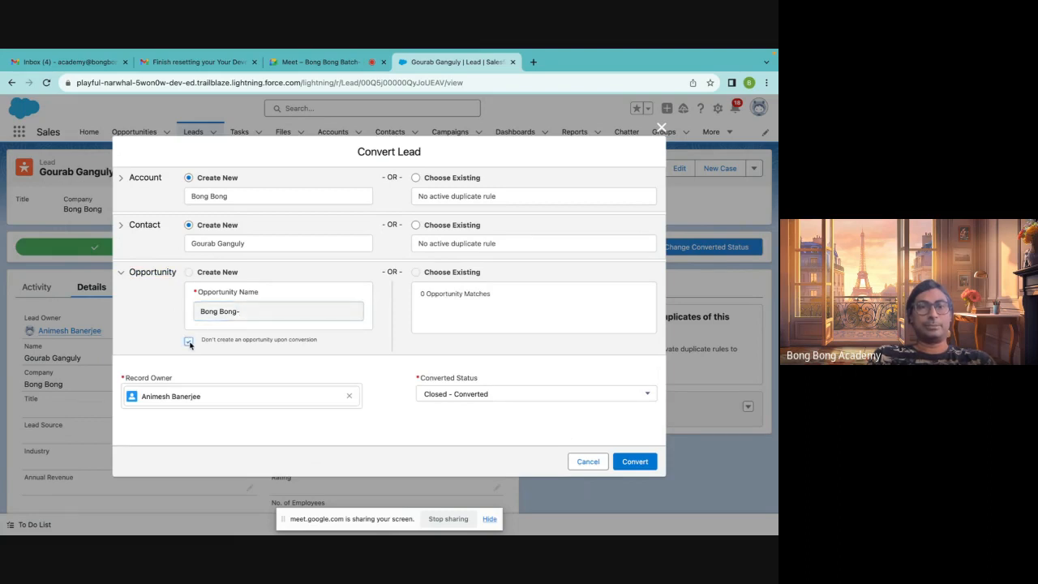
click(189, 341)
click(261, 309)
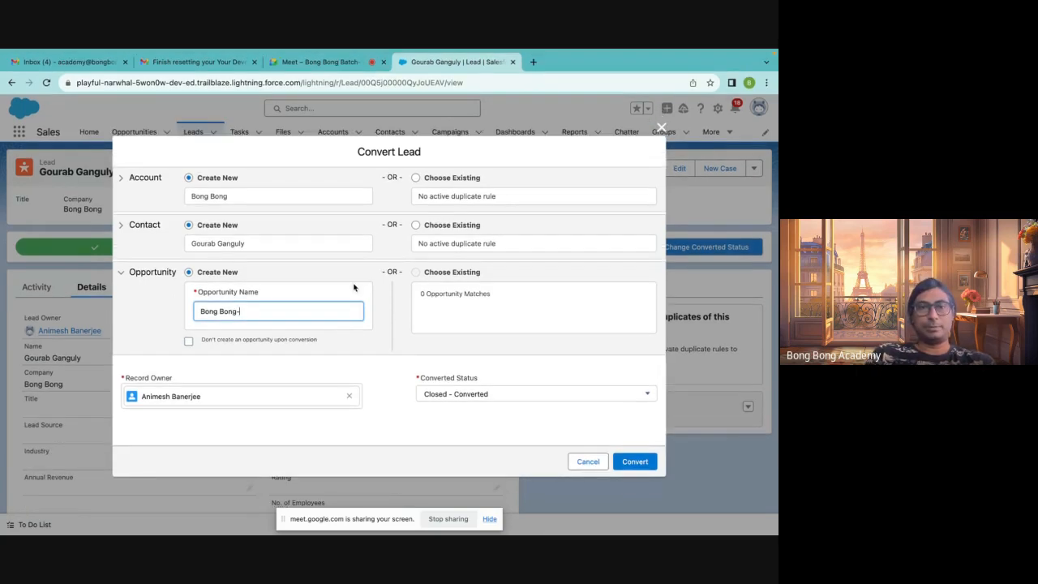
text(SeptOr)
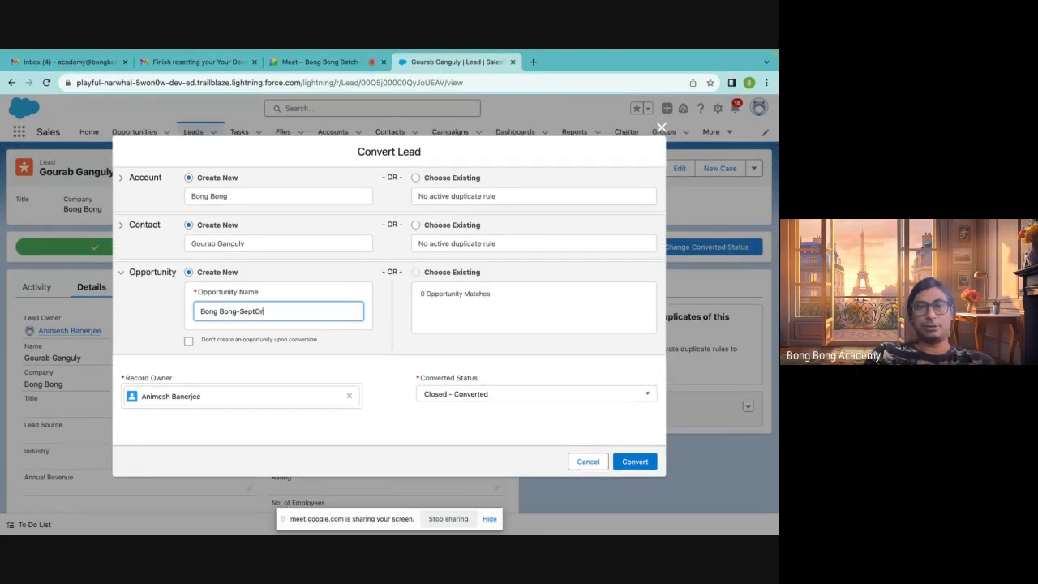
text(der)
click(638, 464)
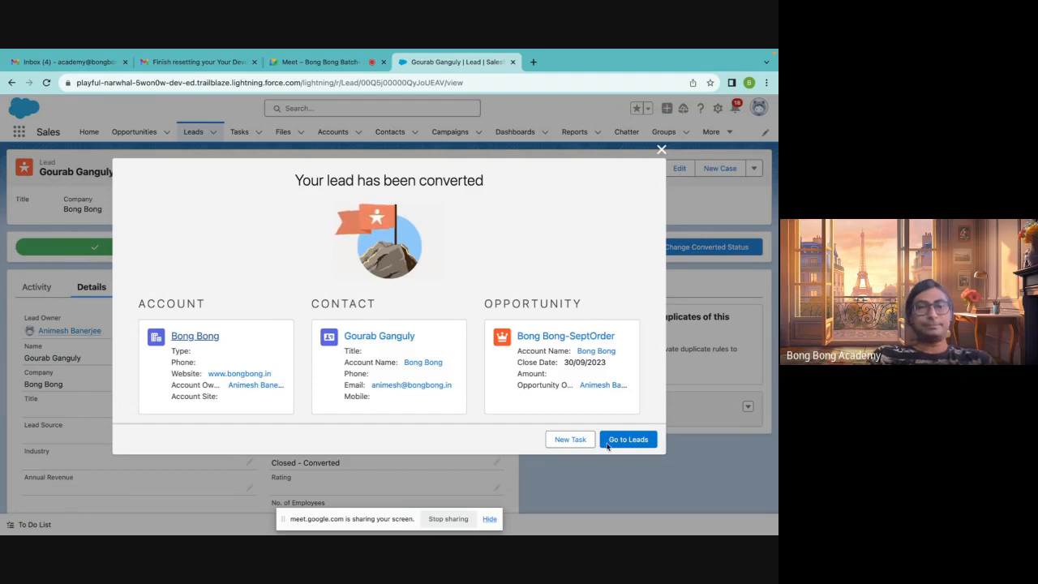
Review the account, contact and opportunity summaries shown after the conversion
double_click(155, 305)
double_click(352, 305)
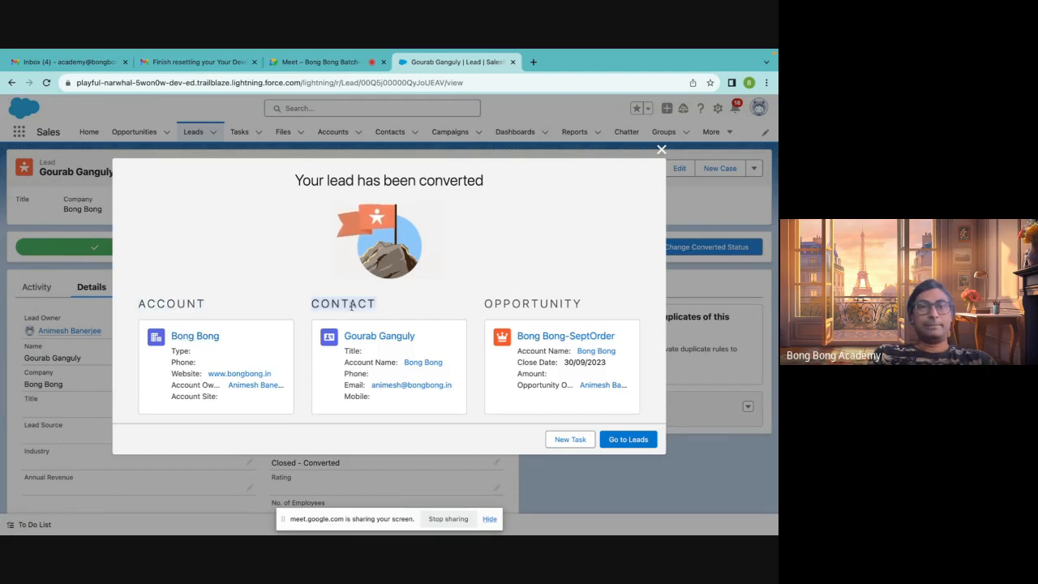
double_click(178, 304)
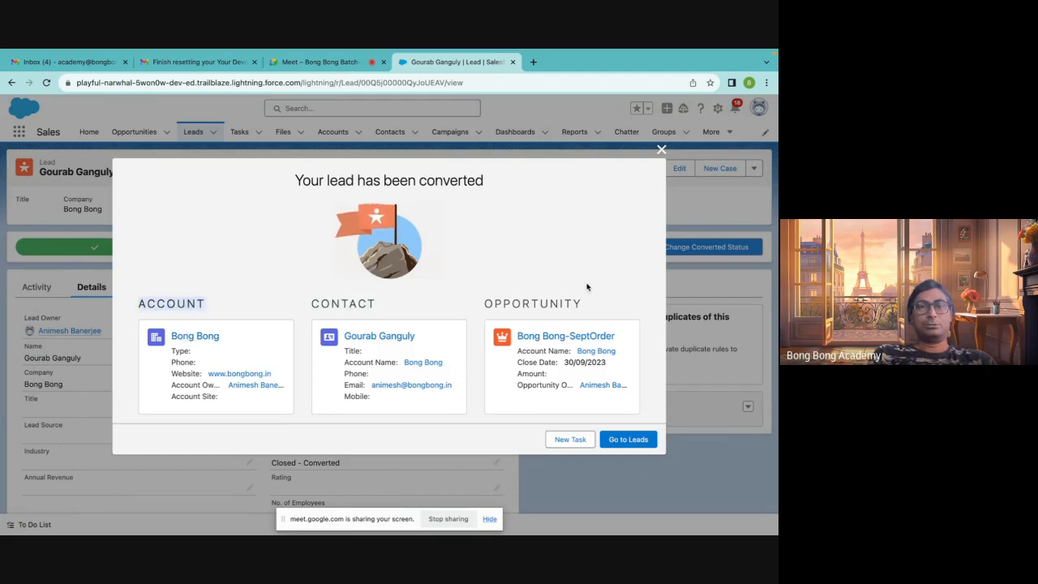
double_click(549, 303)
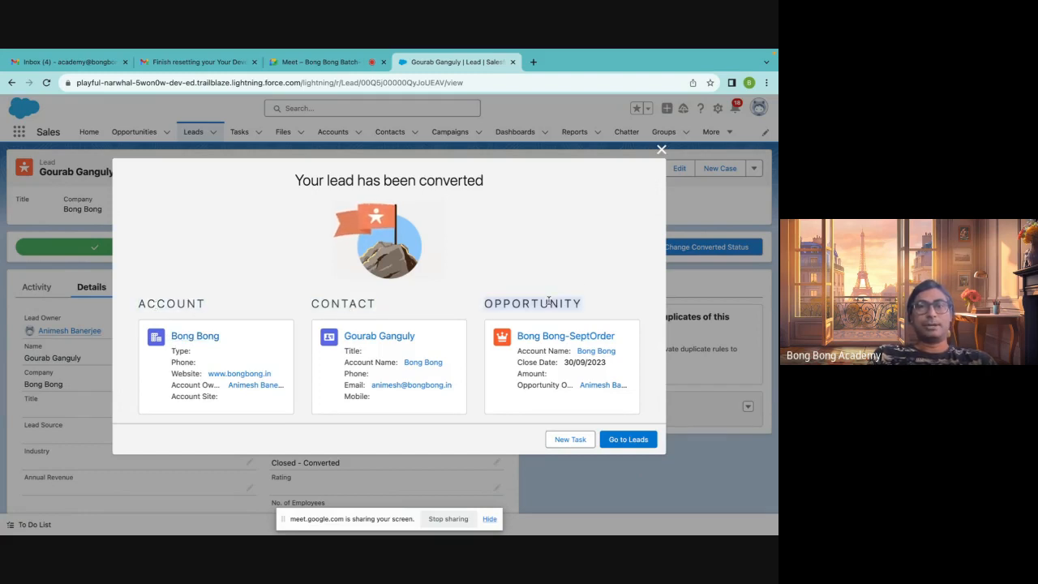
click(521, 265)
double_click(167, 305)
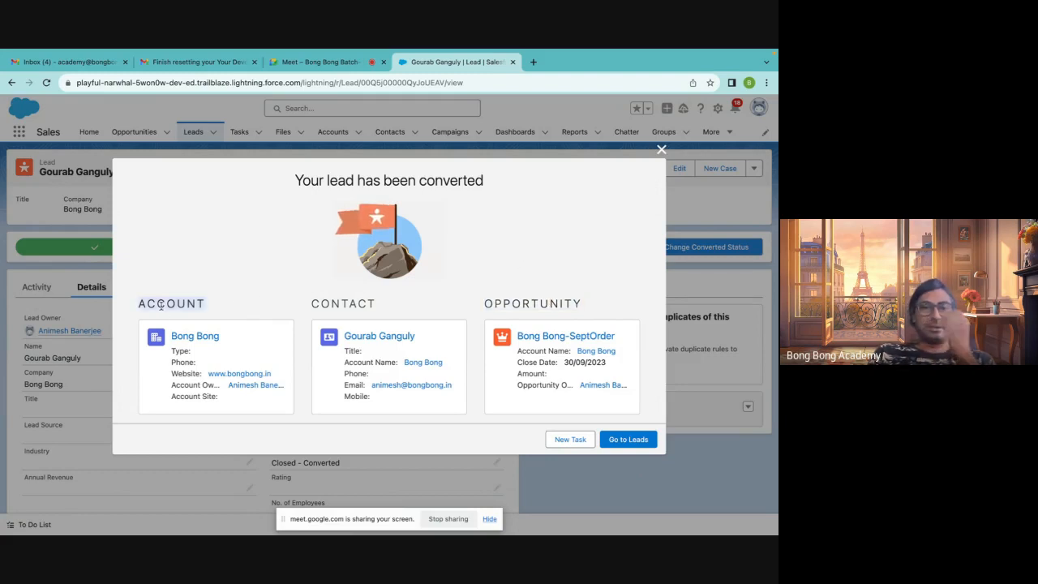
double_click(558, 303)
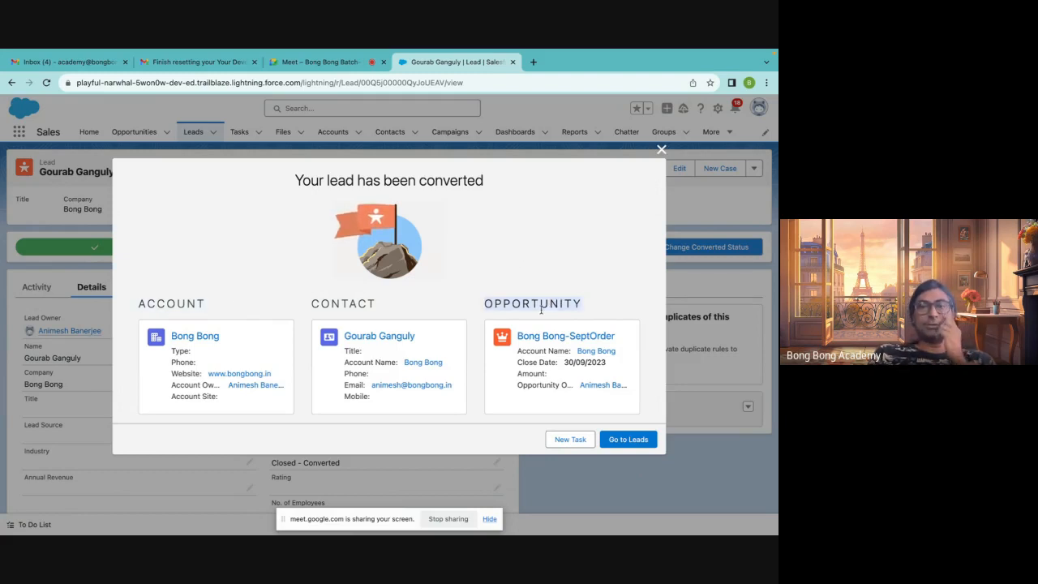
double_click(191, 305)
click(159, 307)
Open the Bong Bong account and enter the account's phone number in its details, then save
click(198, 337)
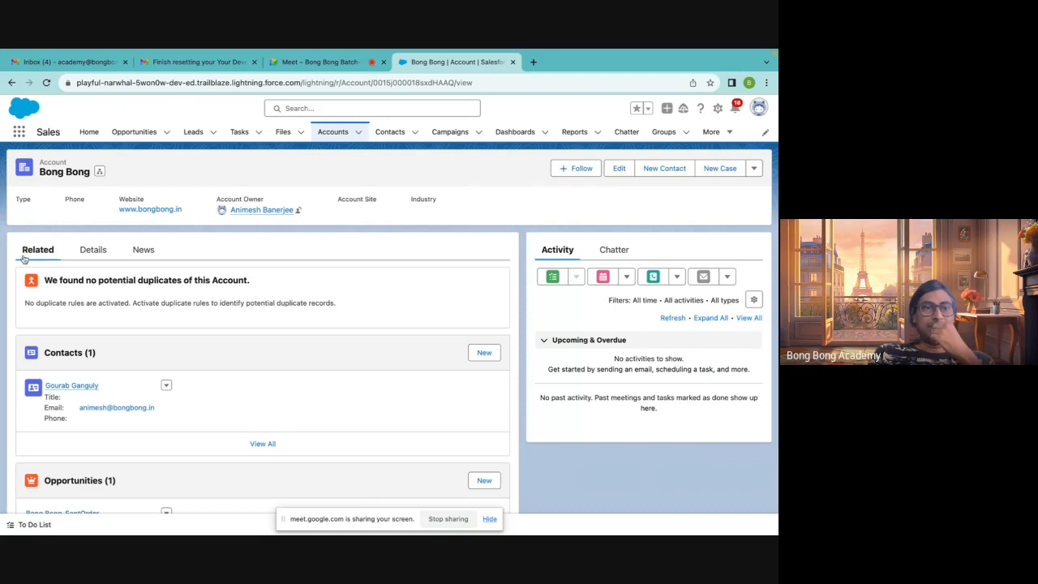
click(93, 256)
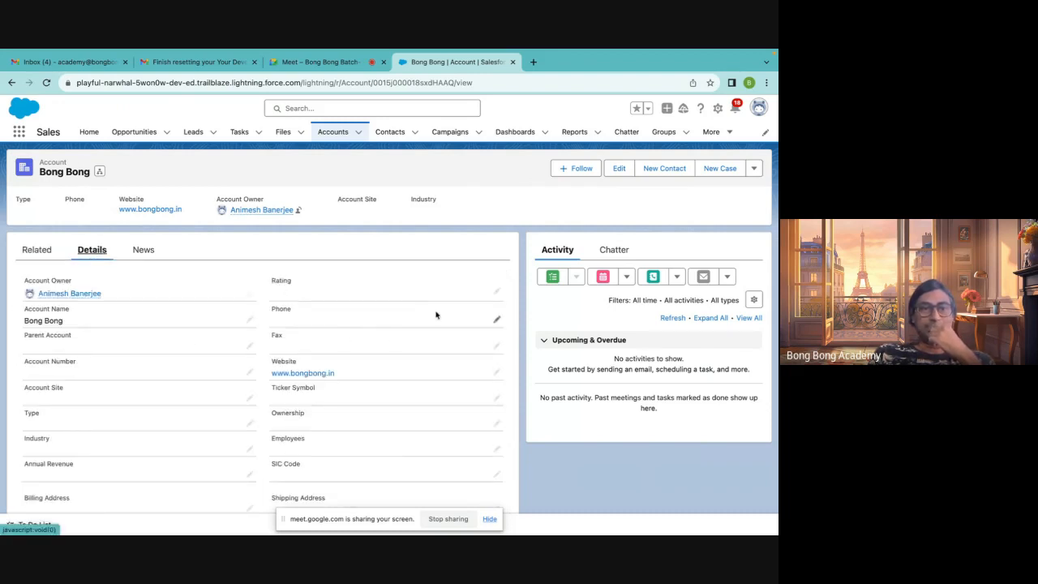
click(497, 322)
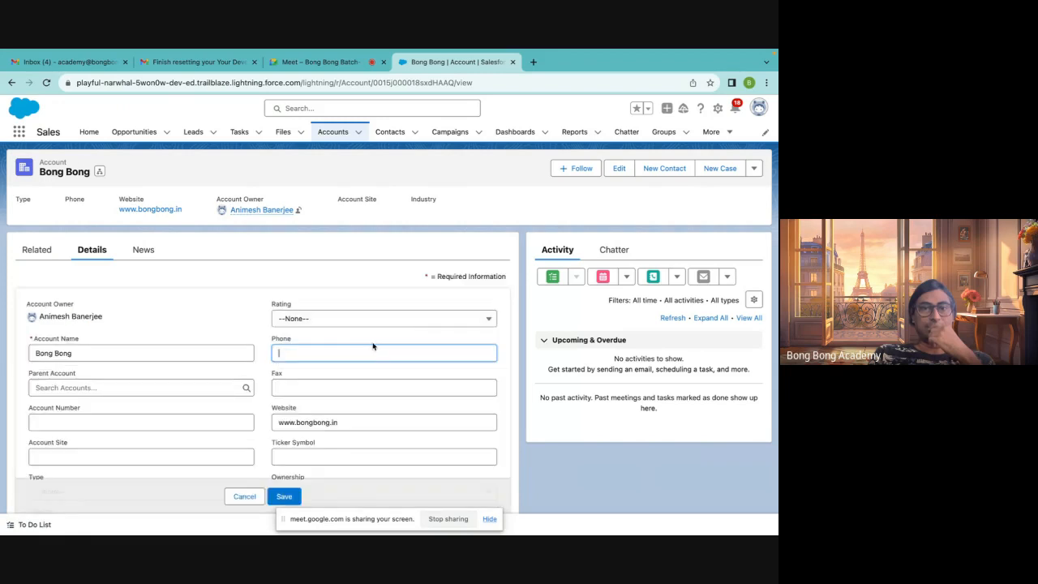
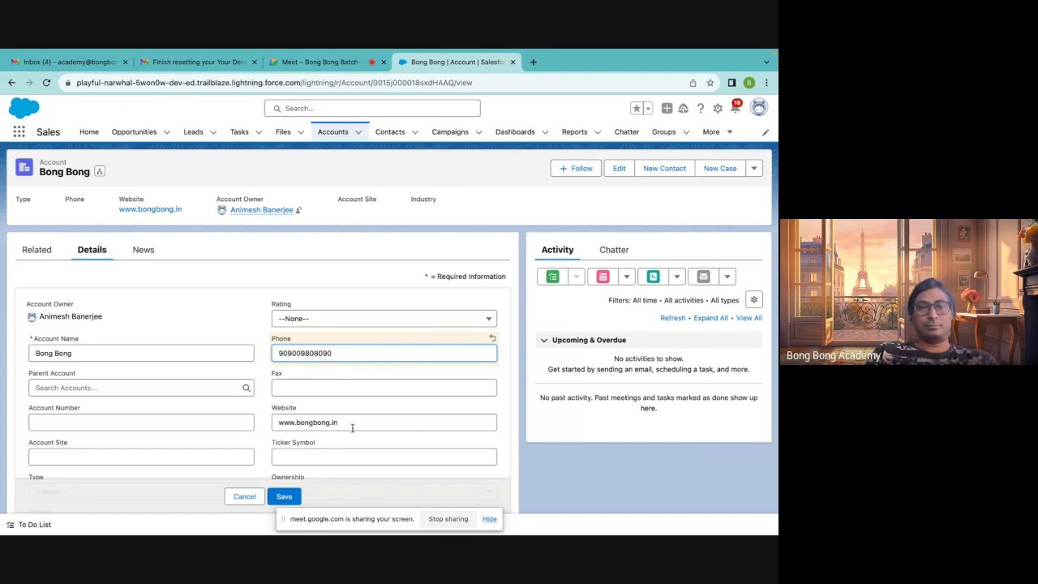
key(Return)
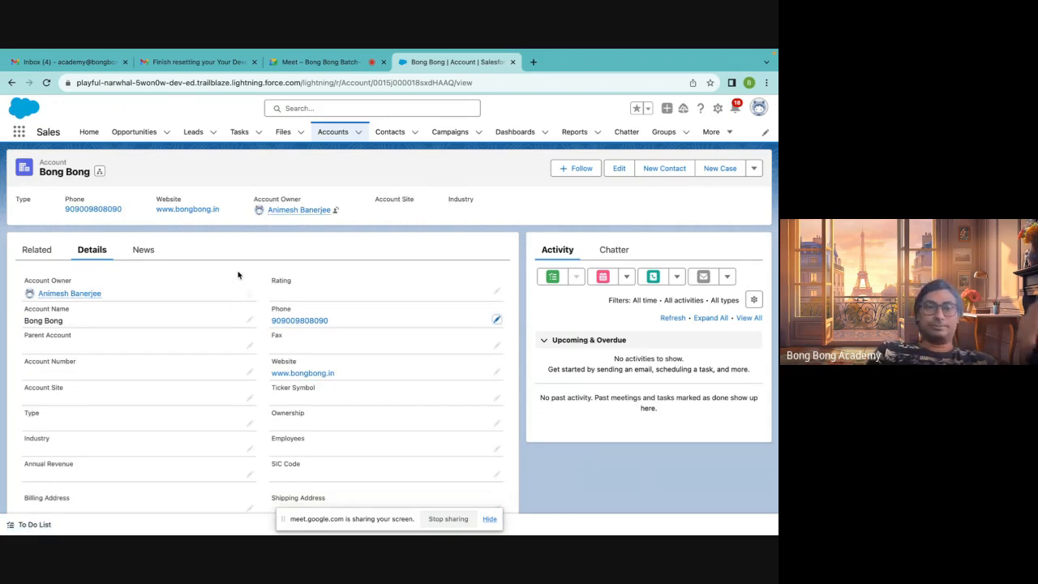
Review the account's related contacts and opportunities lists
click(48, 255)
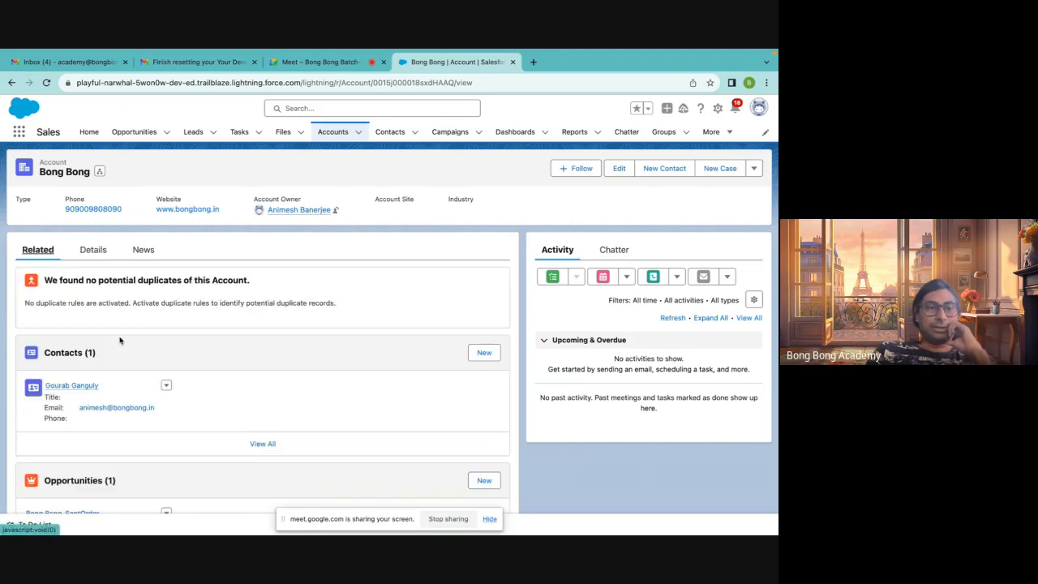
scroll(121, 343, down, 1)
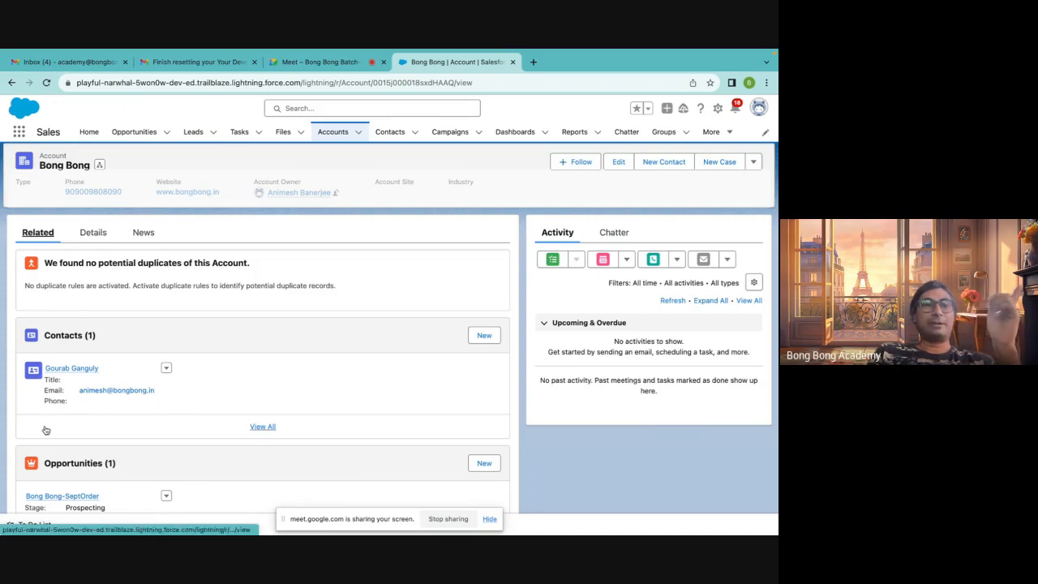
scroll(69, 426, down, 1)
scroll(69, 426, down, 2)
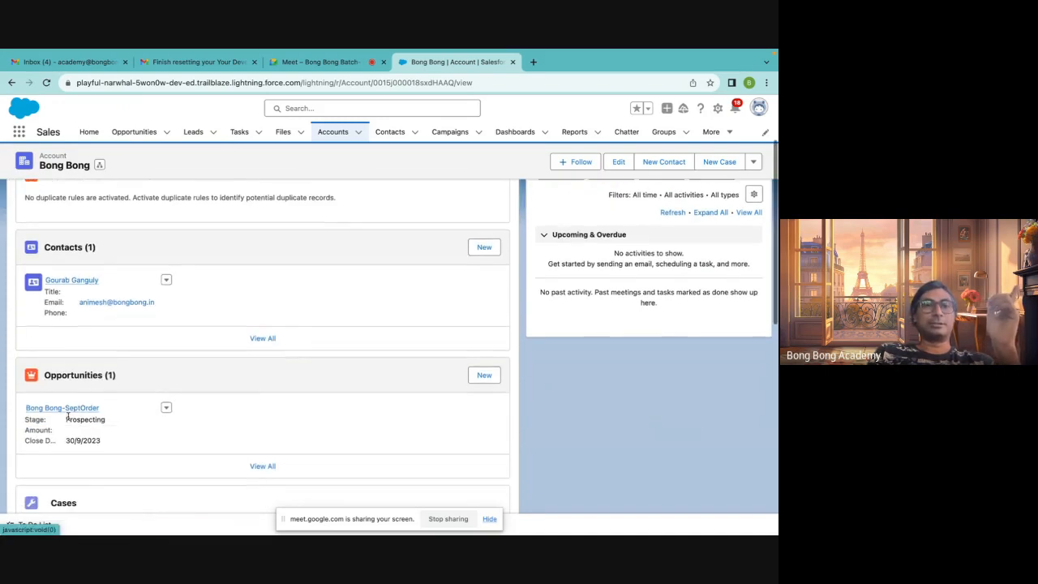
scroll(185, 382, up, 3)
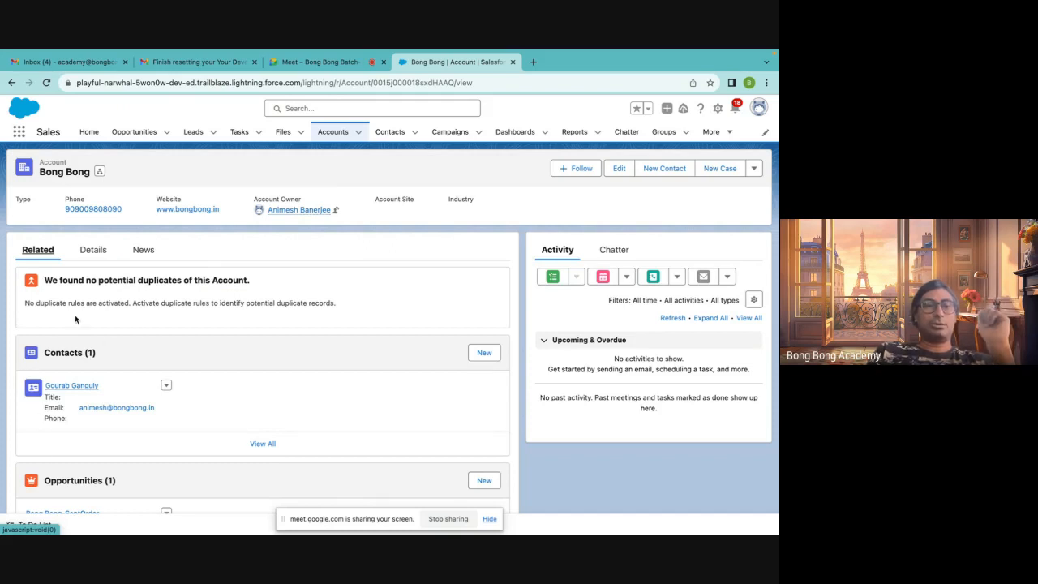
scroll(67, 429, down, 3)
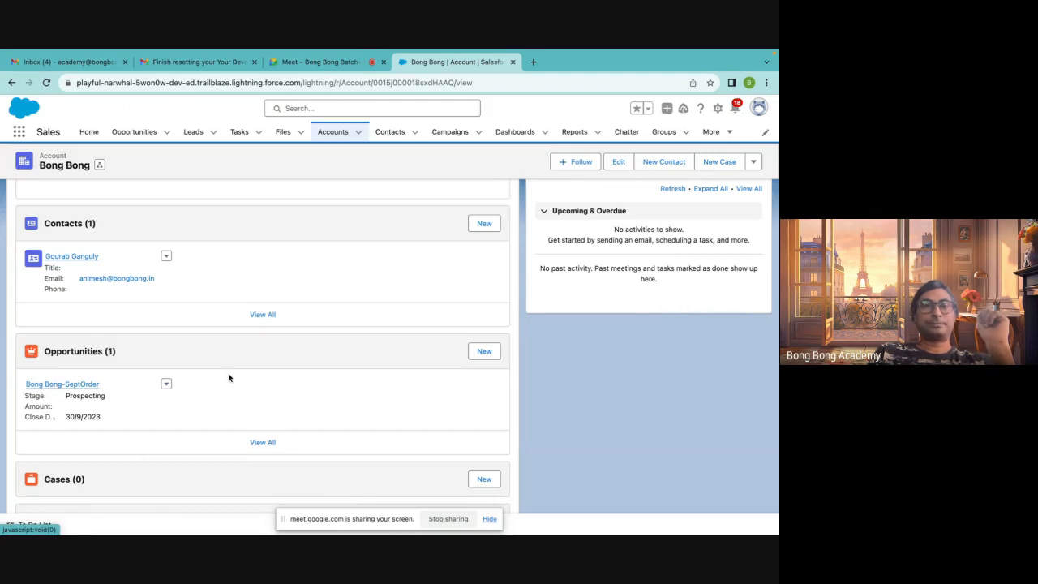
scroll(229, 378, up, 3)
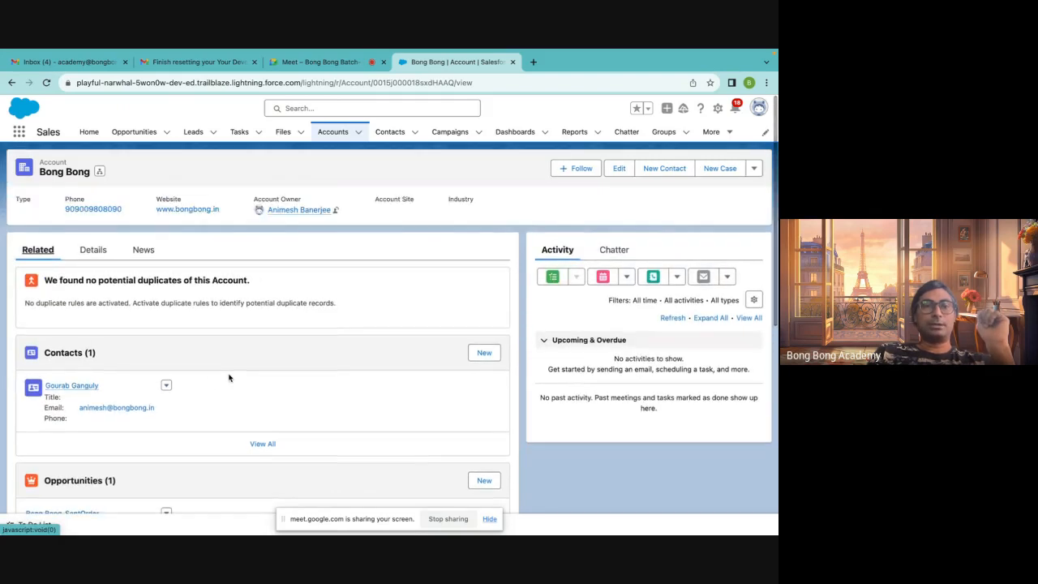
Open the related contact and the Bong Bong-SeptOrder opportunity, returning to the Bong Bong account from each
click(70, 386)
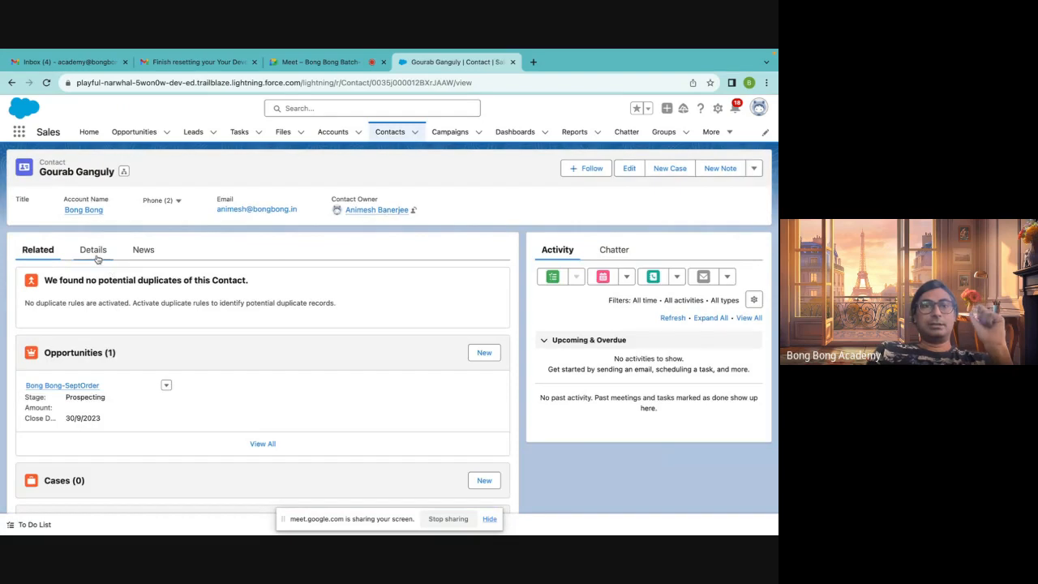
click(94, 252)
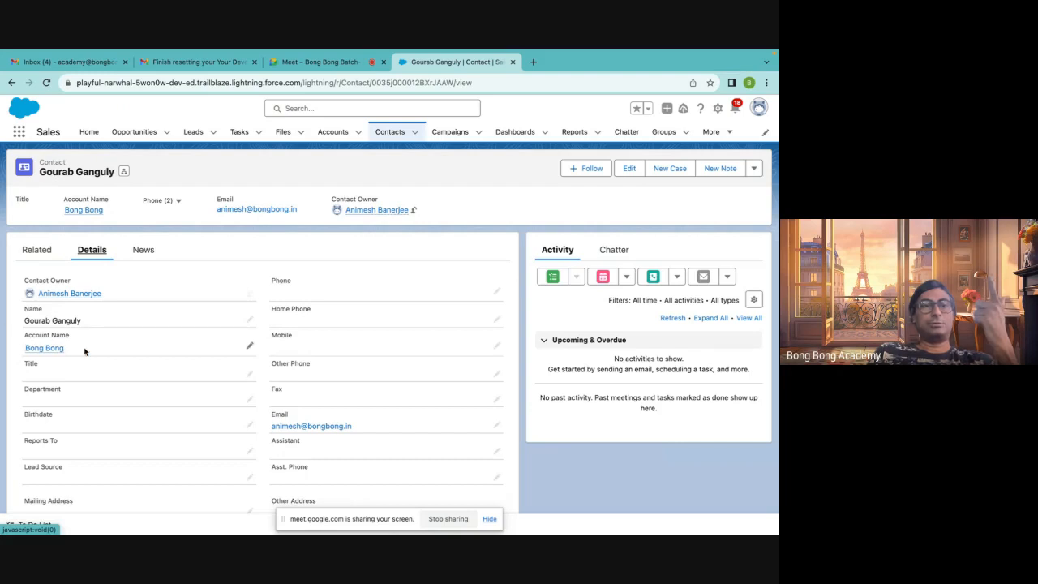
mouse_move(44, 348)
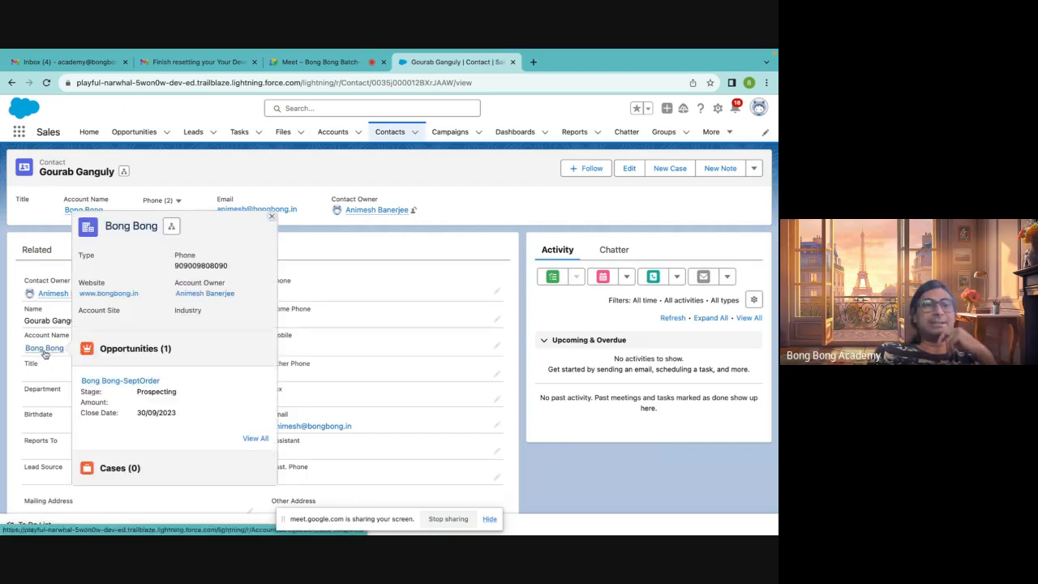
click(44, 348)
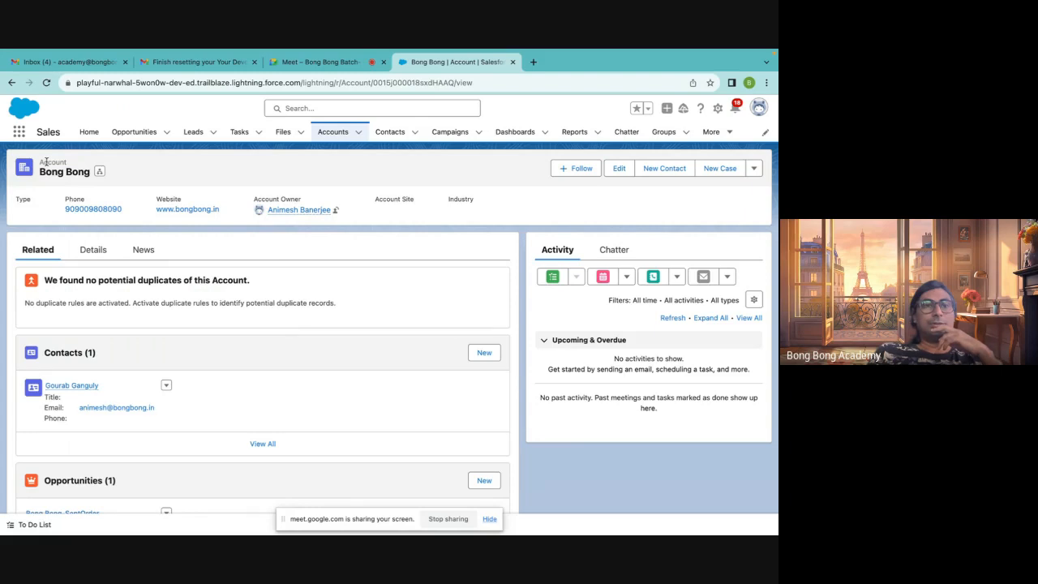
scroll(97, 434, down, 3)
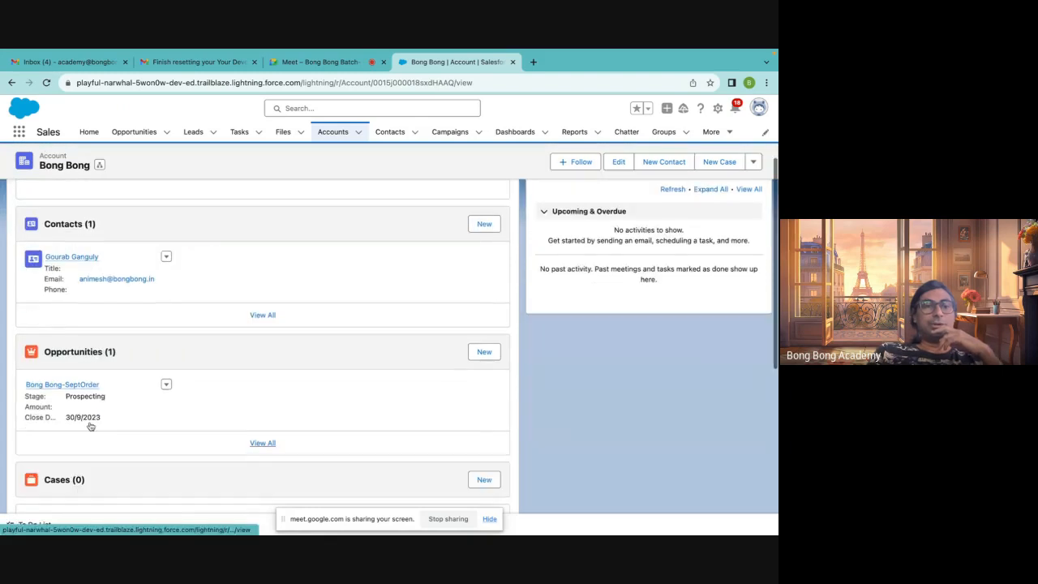
click(68, 387)
click(91, 288)
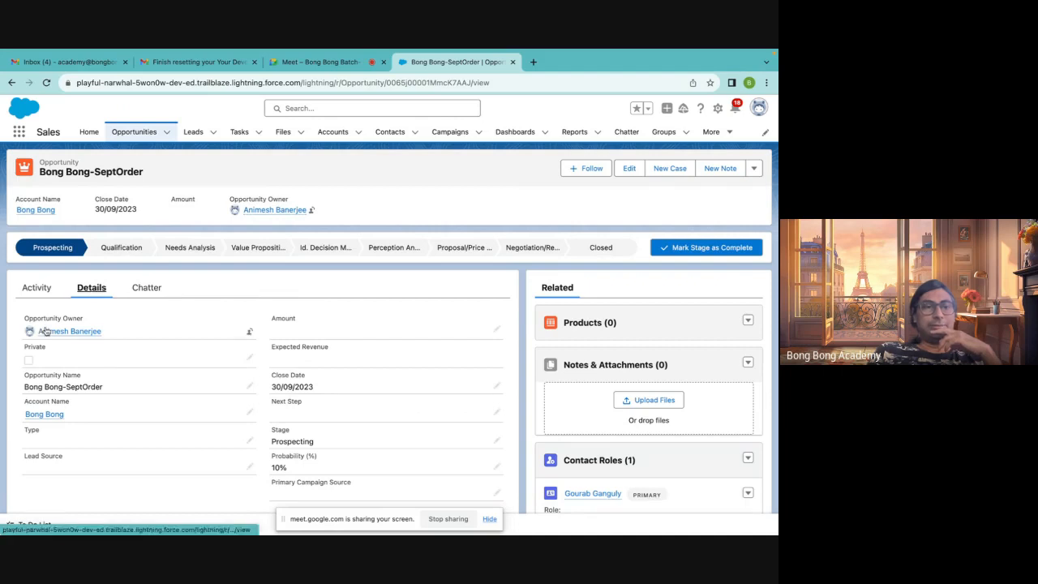
click(39, 419)
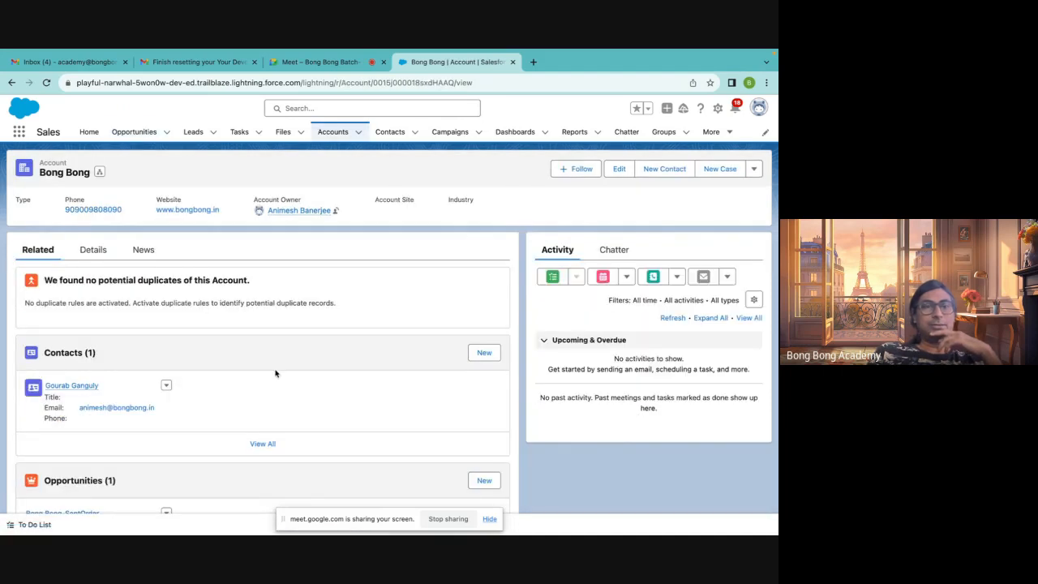
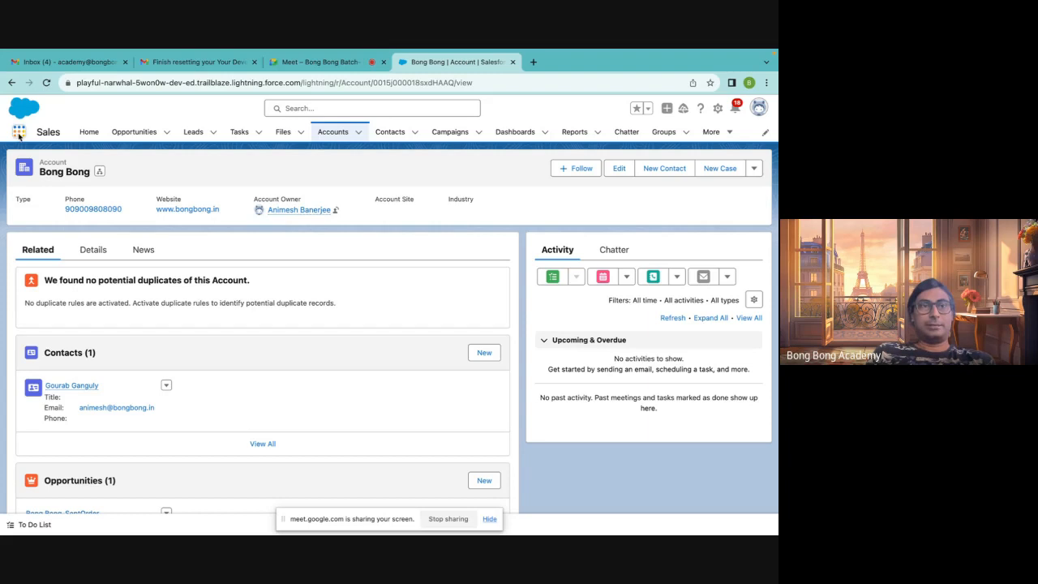
Open the Products object through the app launcher and switch its list to the All Products view
click(19, 134)
text(prodc)
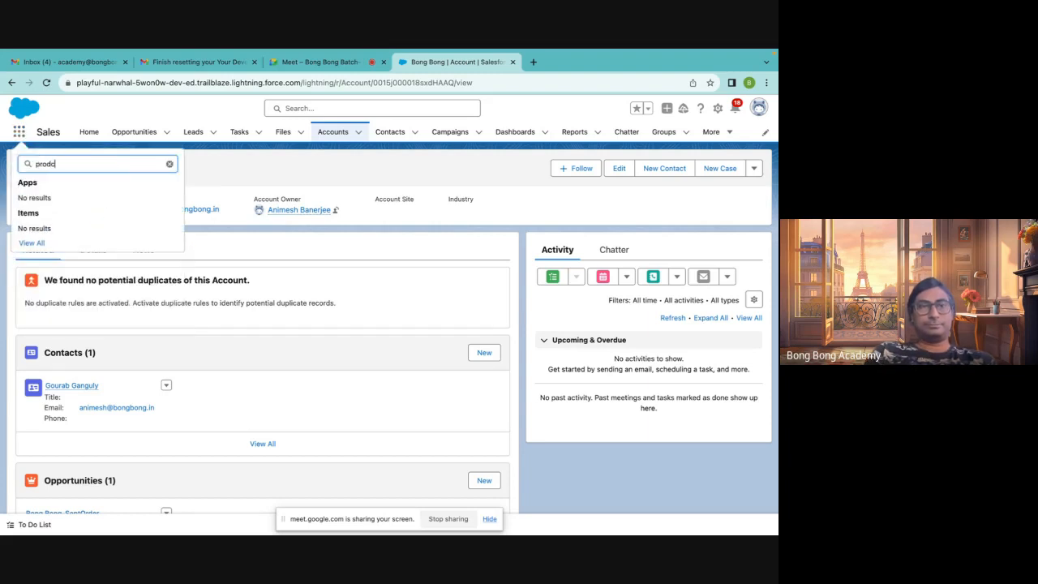
key(BackSpace)
text(uct)
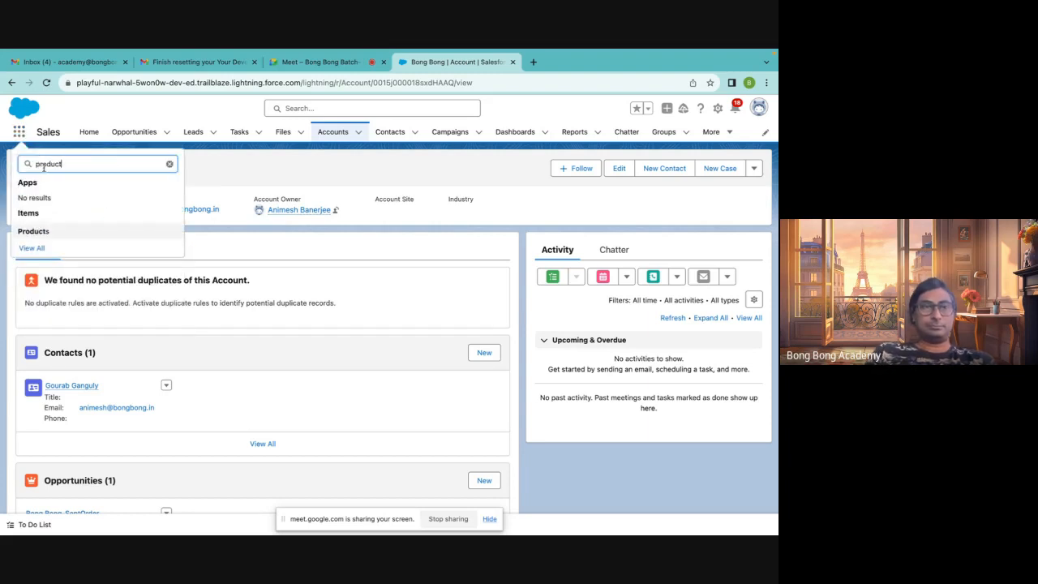
click(33, 231)
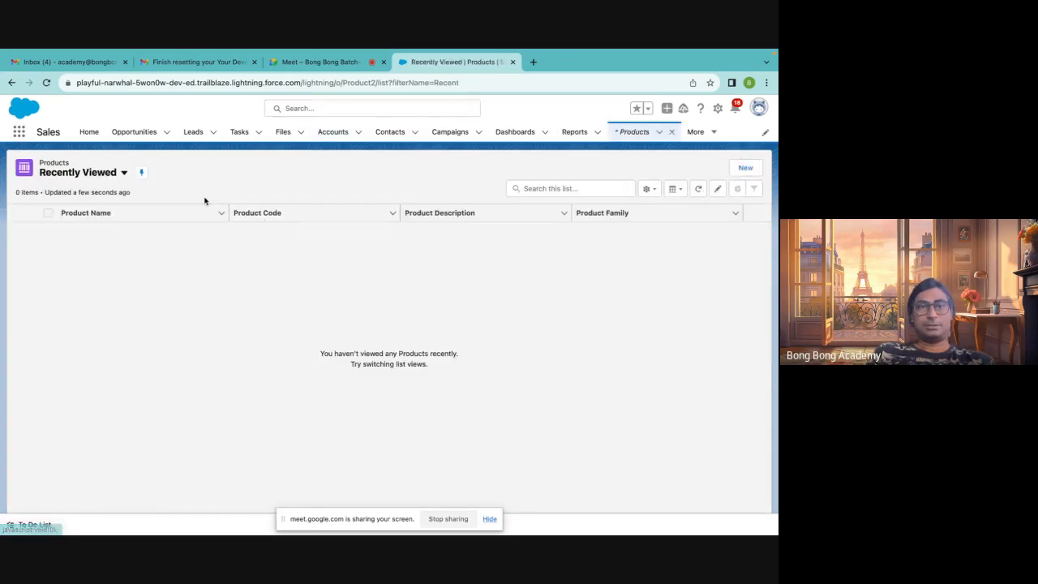
click(123, 172)
click(95, 210)
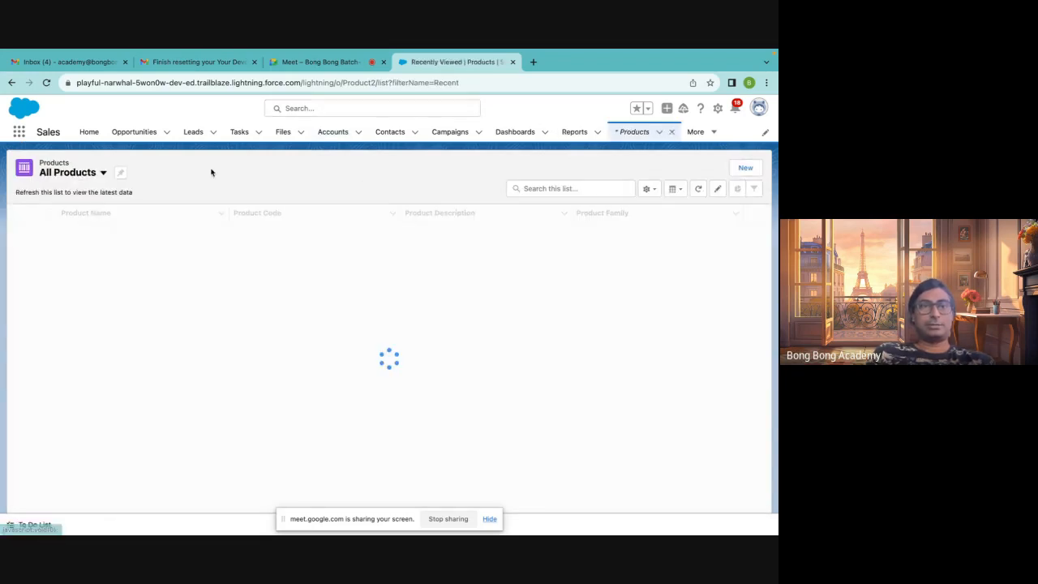
scroll(227, 294, down, 4)
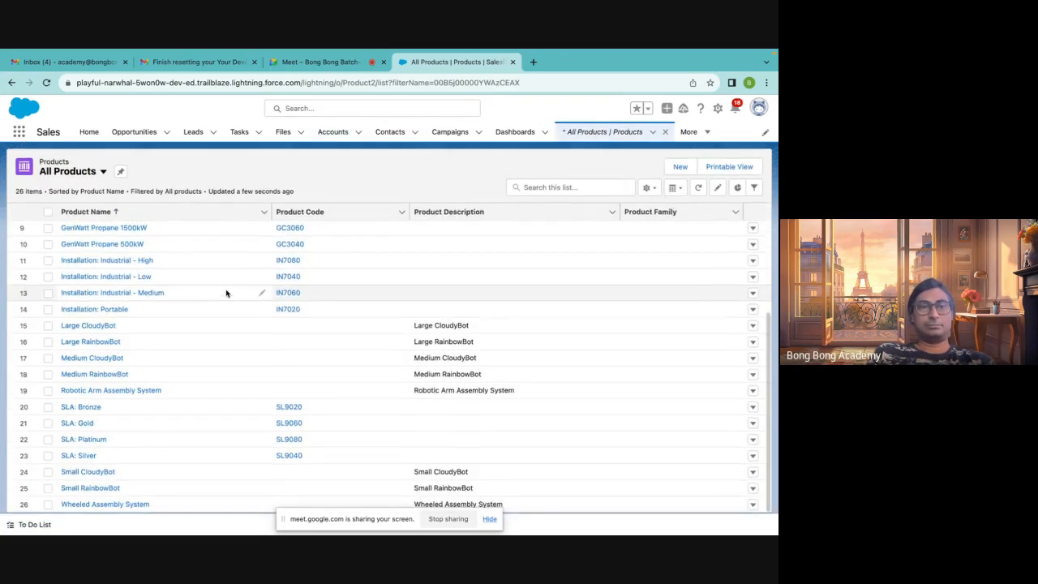
scroll(227, 294, up, 4)
Create a new active product named TV with product code TV and save it
click(678, 168)
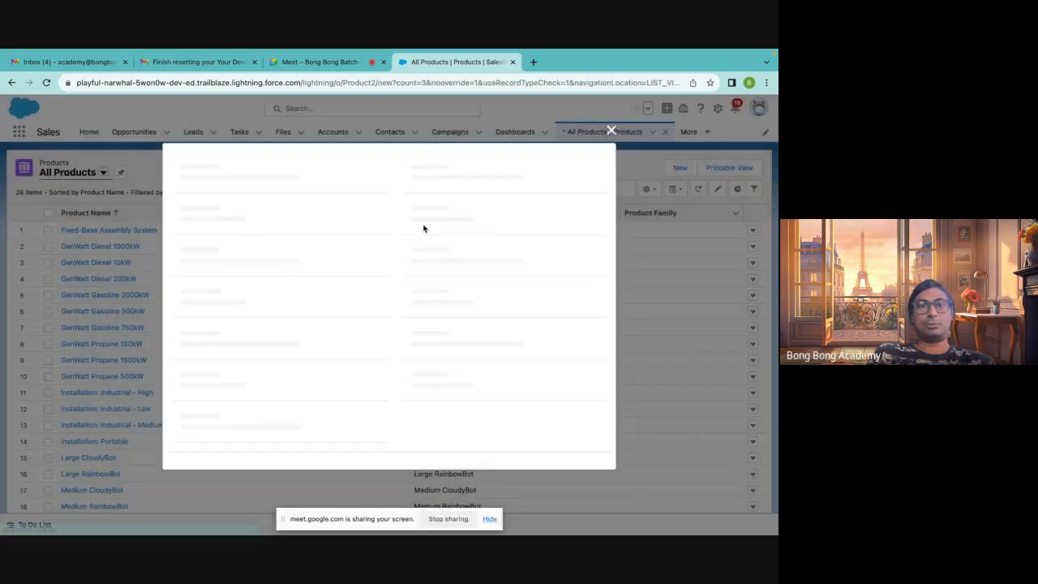
text(TV)
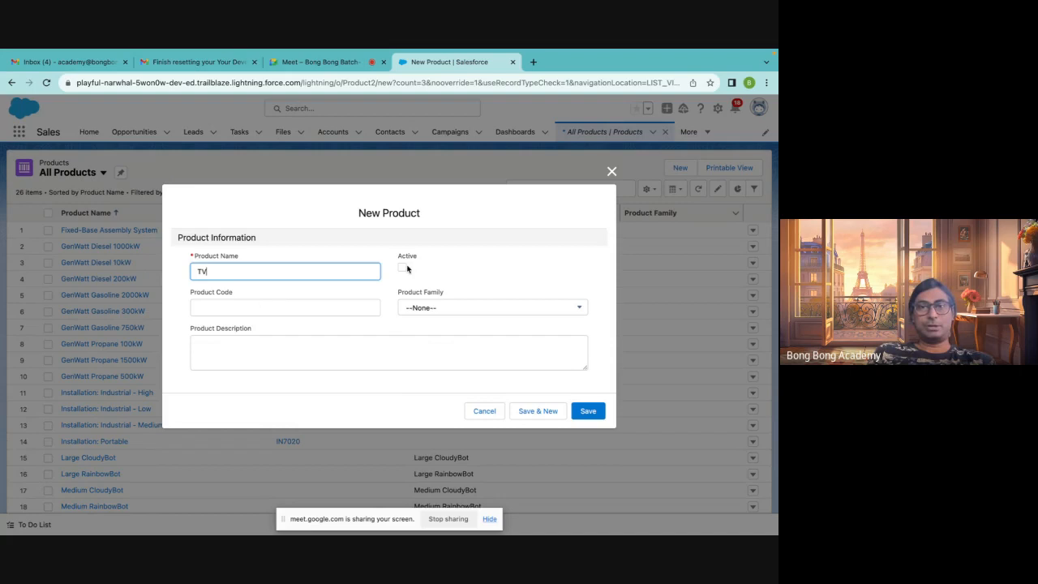
click(404, 268)
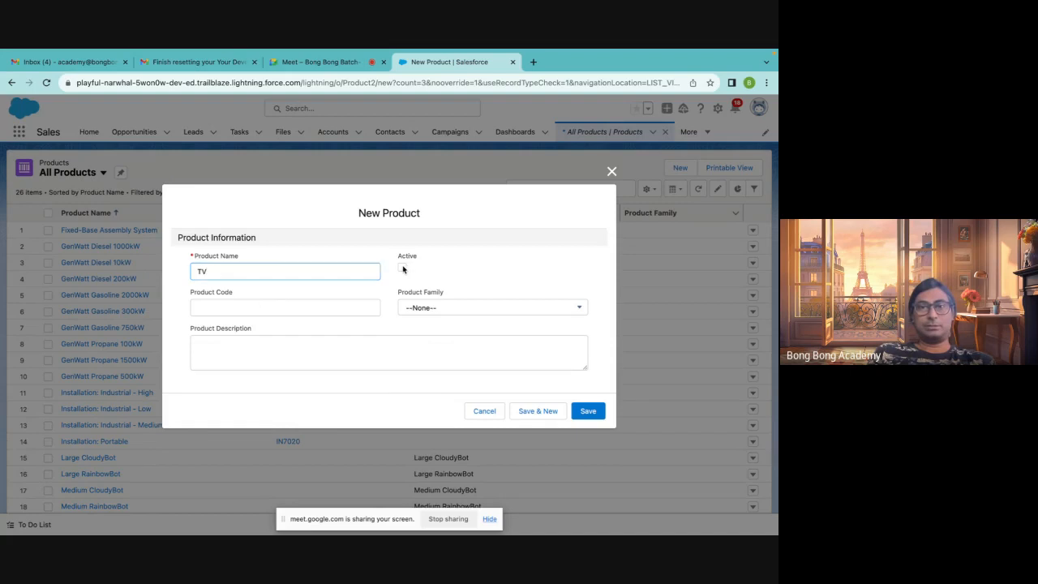
click(431, 309)
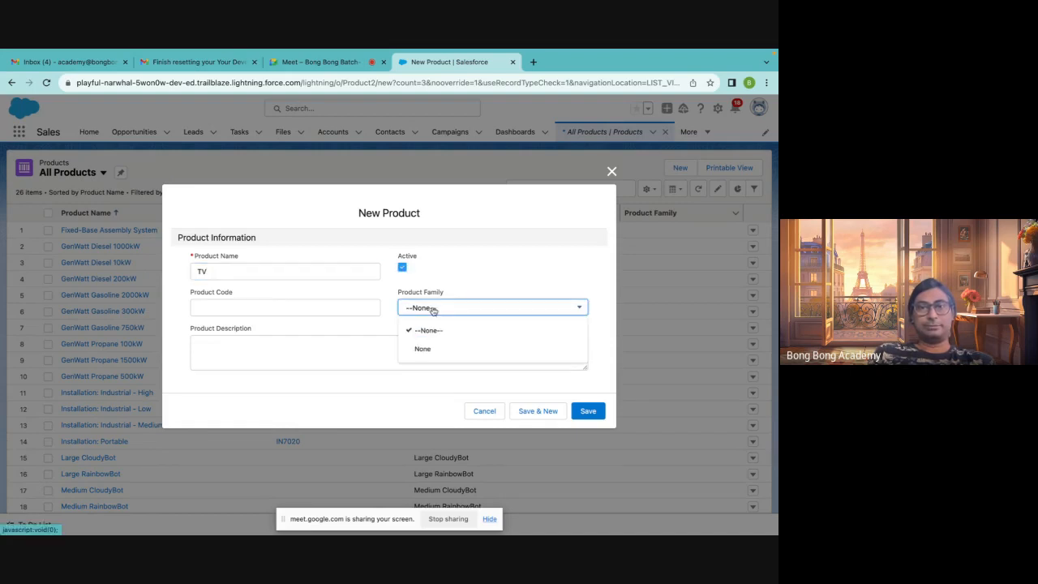
click(470, 267)
click(300, 308)
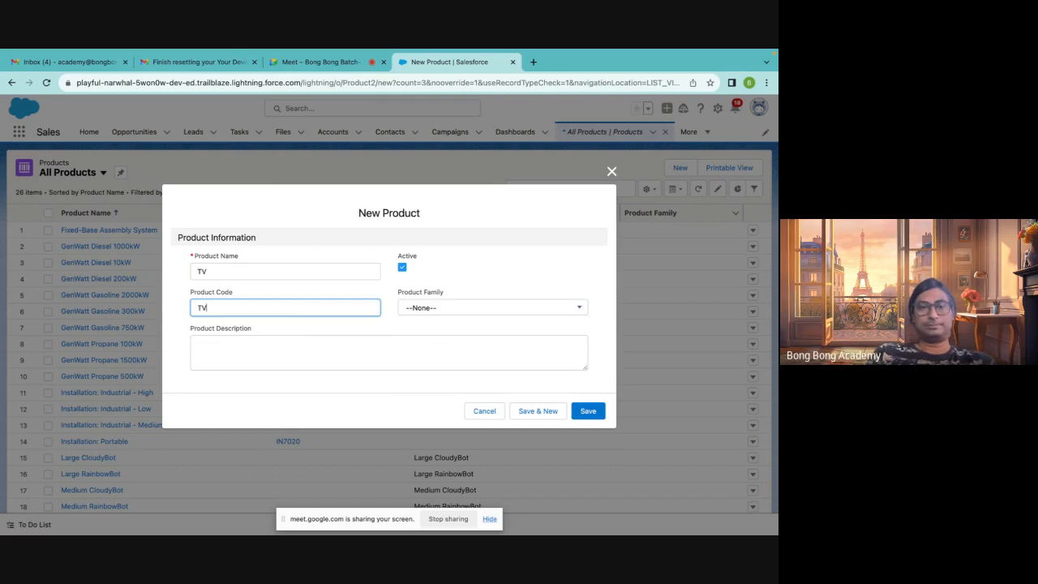
click(599, 415)
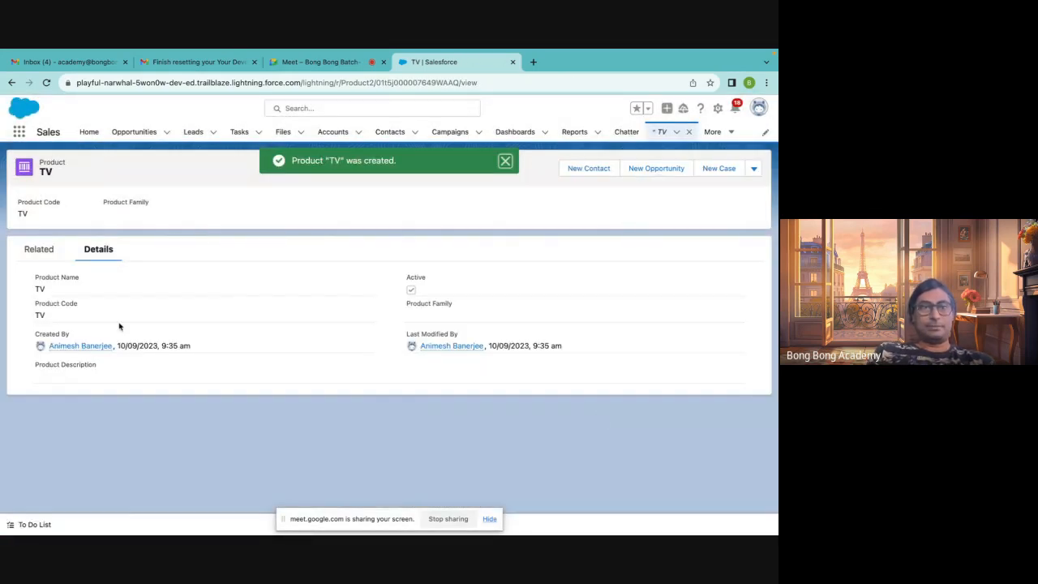
Open the Standard Price Book from the TV product's related price books and mark it Active, then save
click(40, 253)
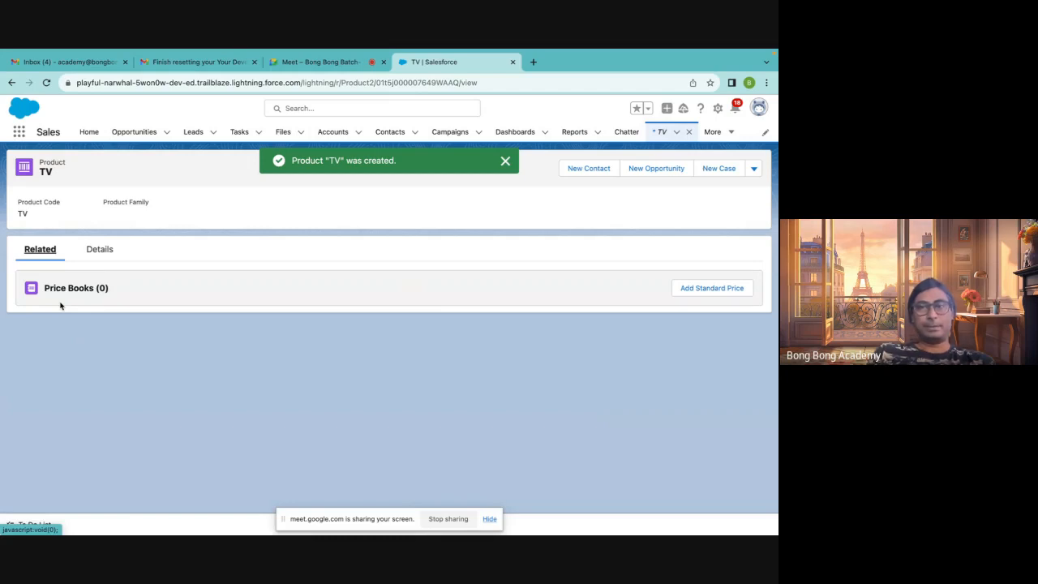
click(65, 331)
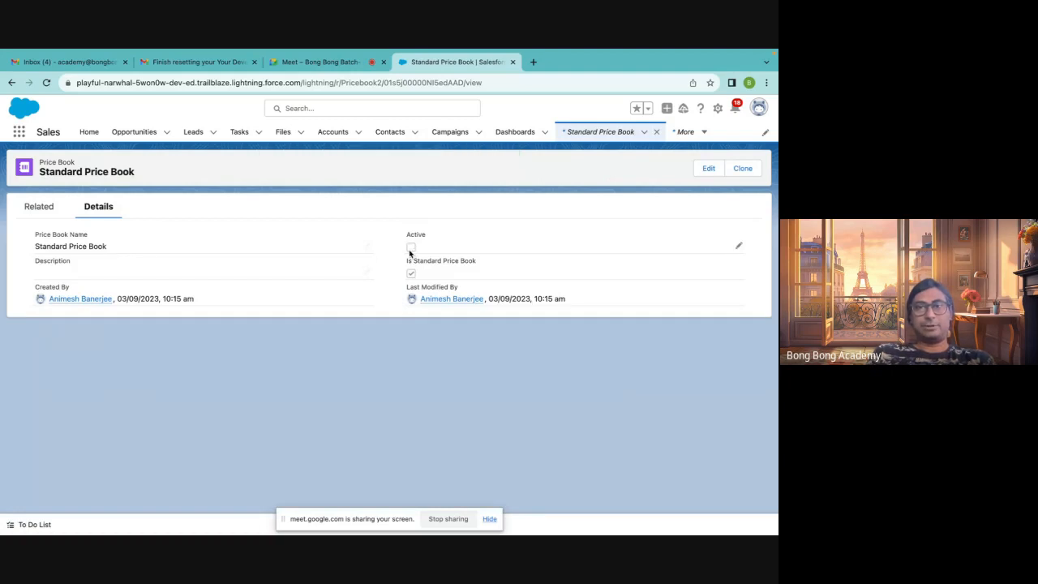
click(738, 246)
click(402, 253)
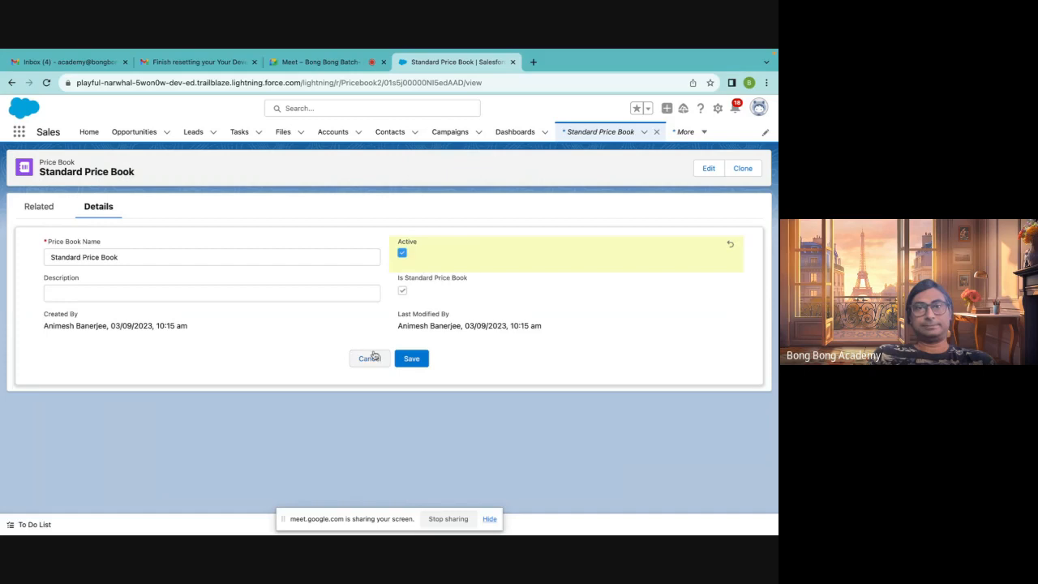
click(408, 361)
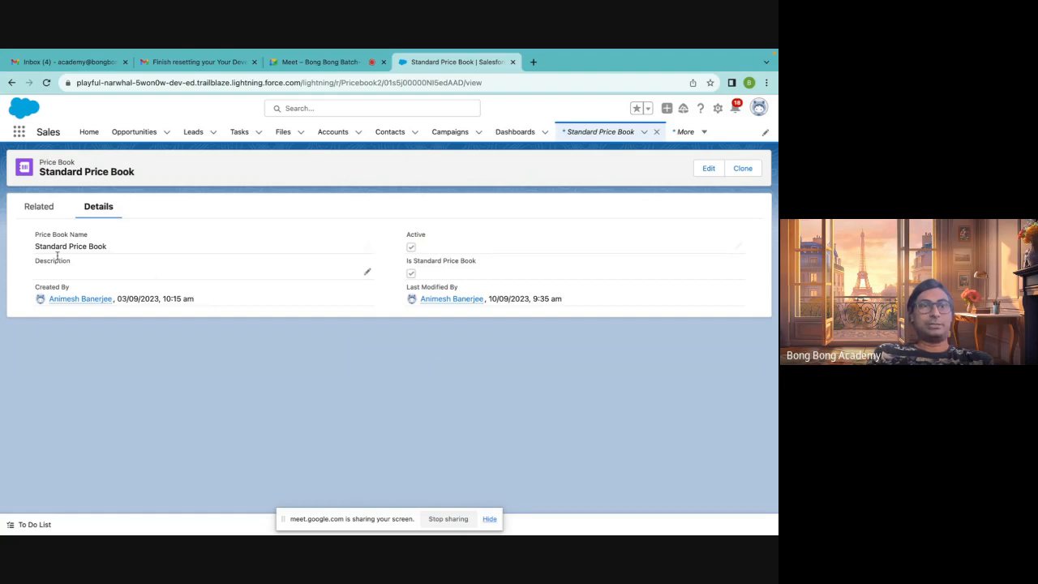
Review all entries of the Standard Price Book and open one listed product's details
click(44, 210)
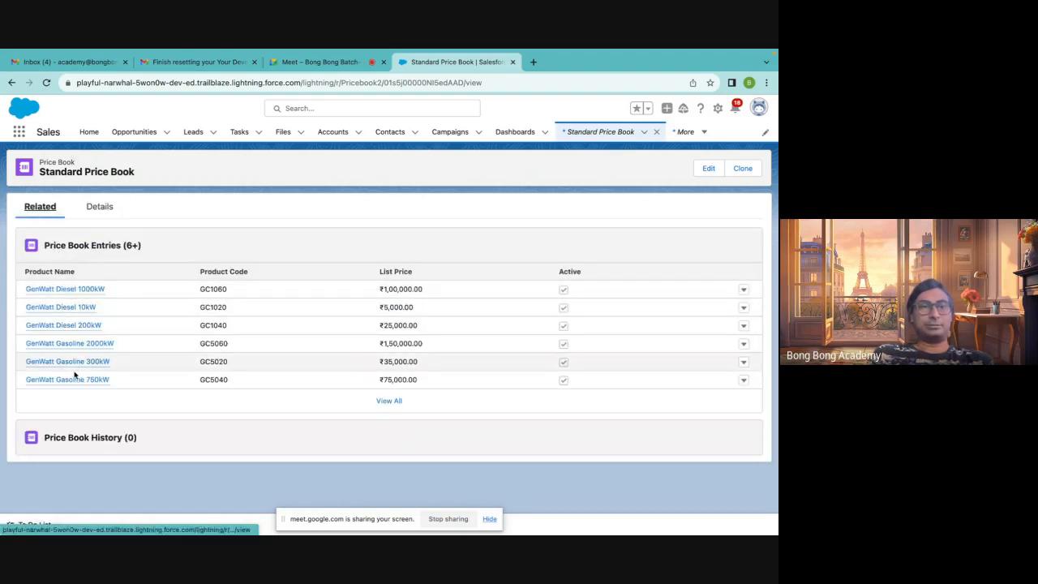
click(397, 403)
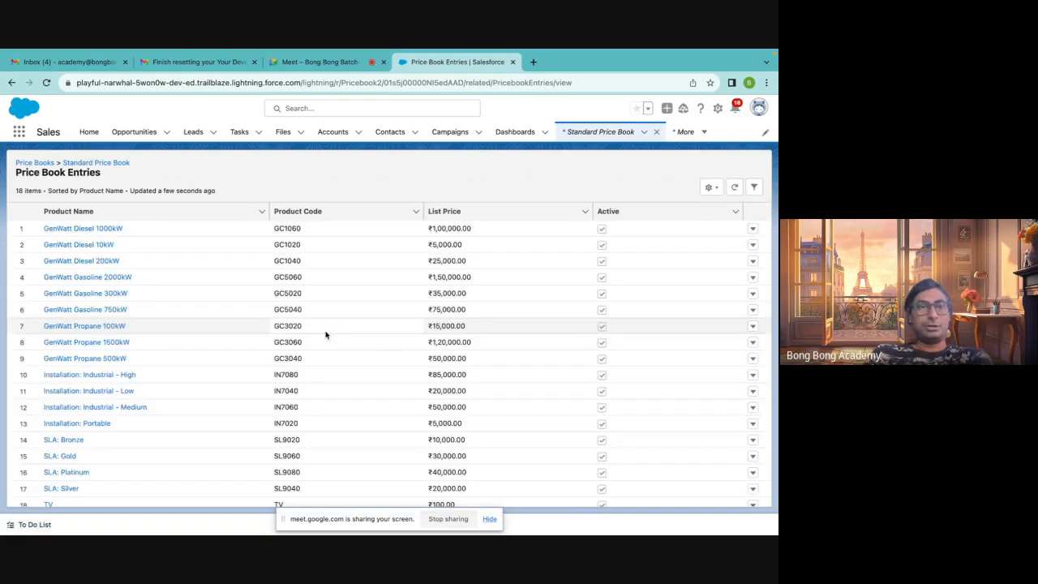
scroll(278, 352, down, 1)
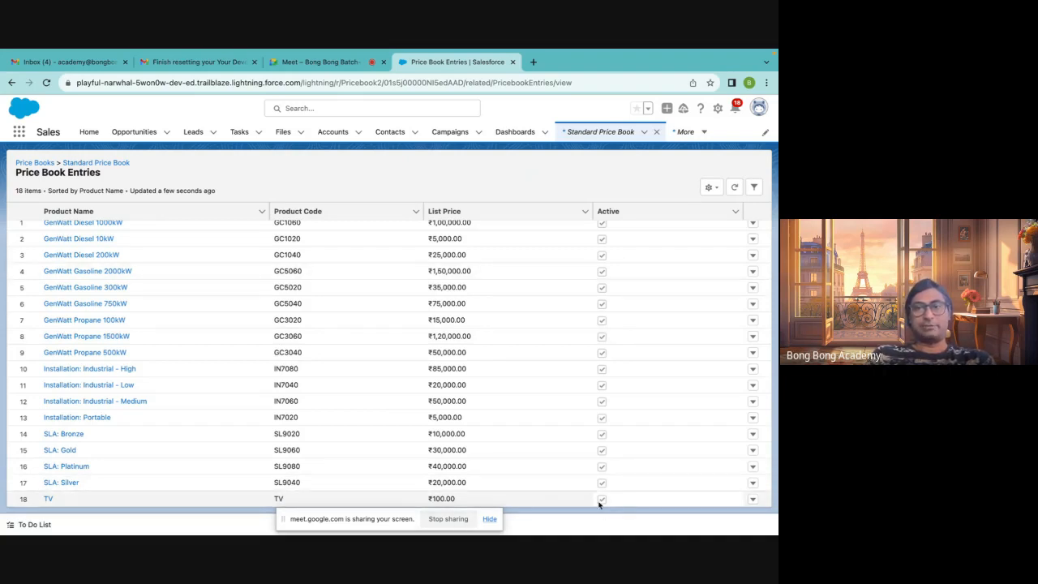
scroll(431, 386, up, 1)
click(97, 163)
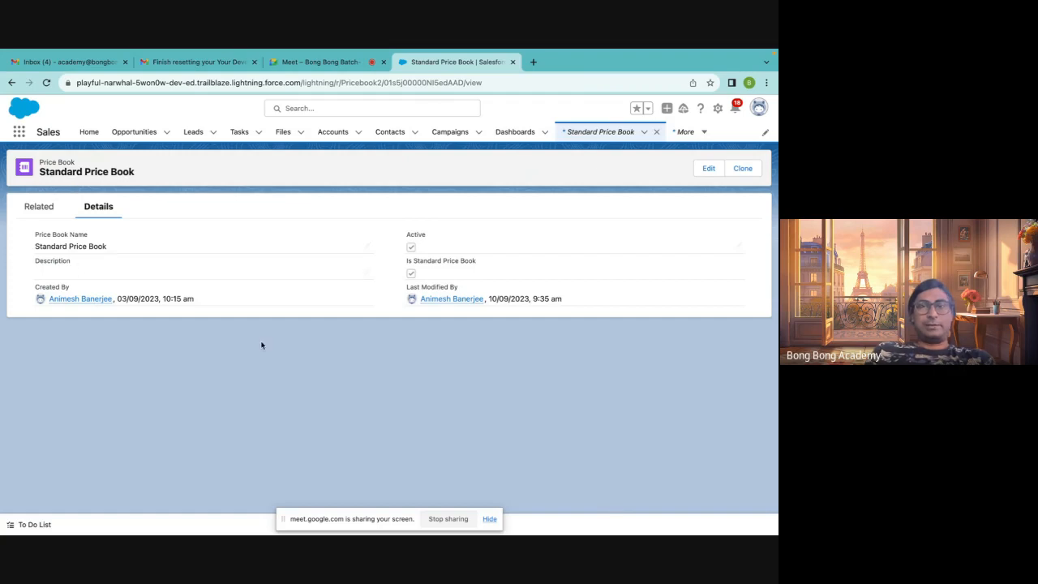
click(37, 209)
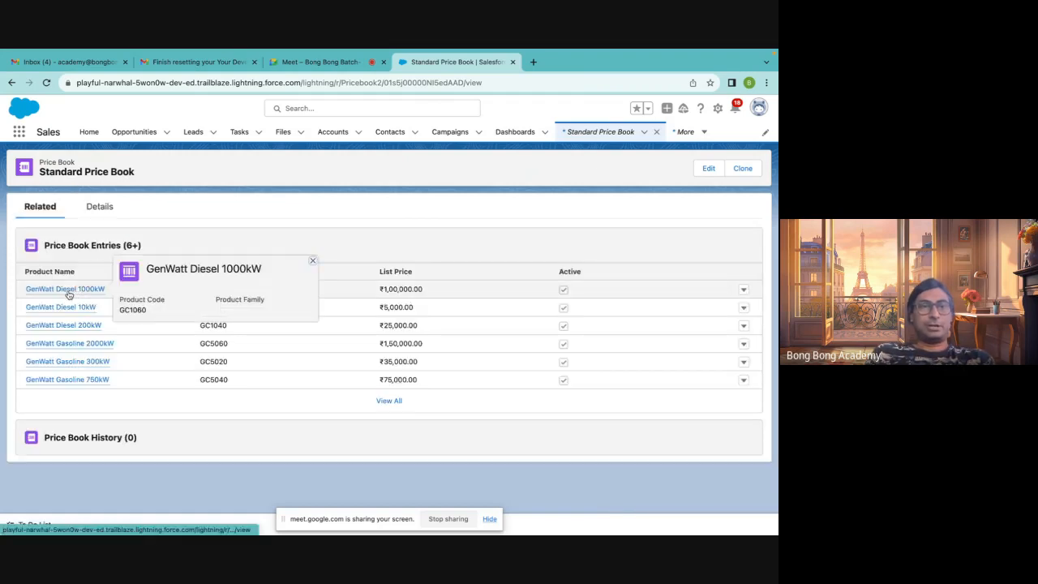
click(69, 292)
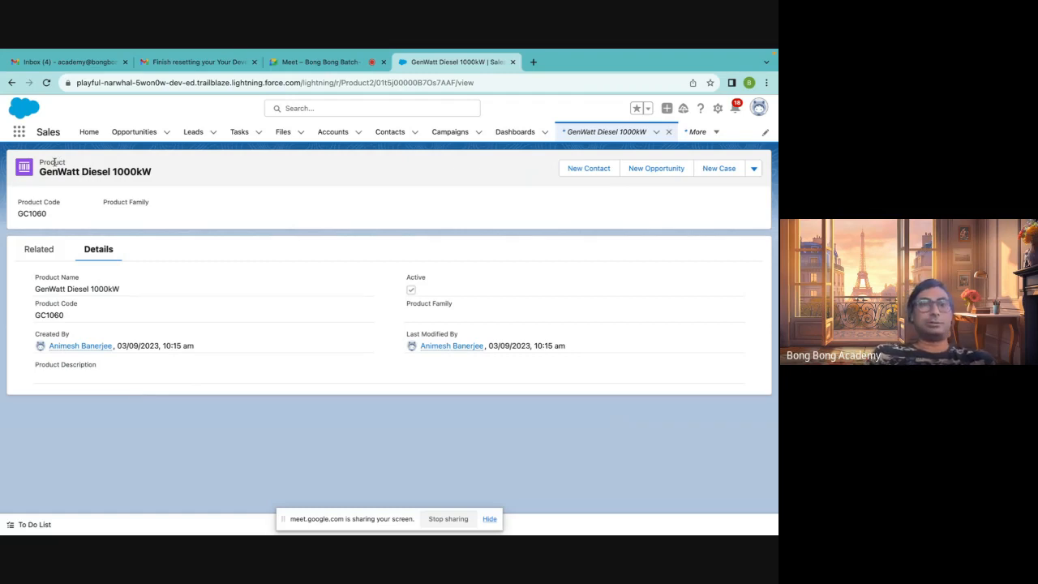
click(669, 132)
Open the Bong Bong-SeptOrder opportunity and start adding products, choosing the Standard Price Book
click(132, 131)
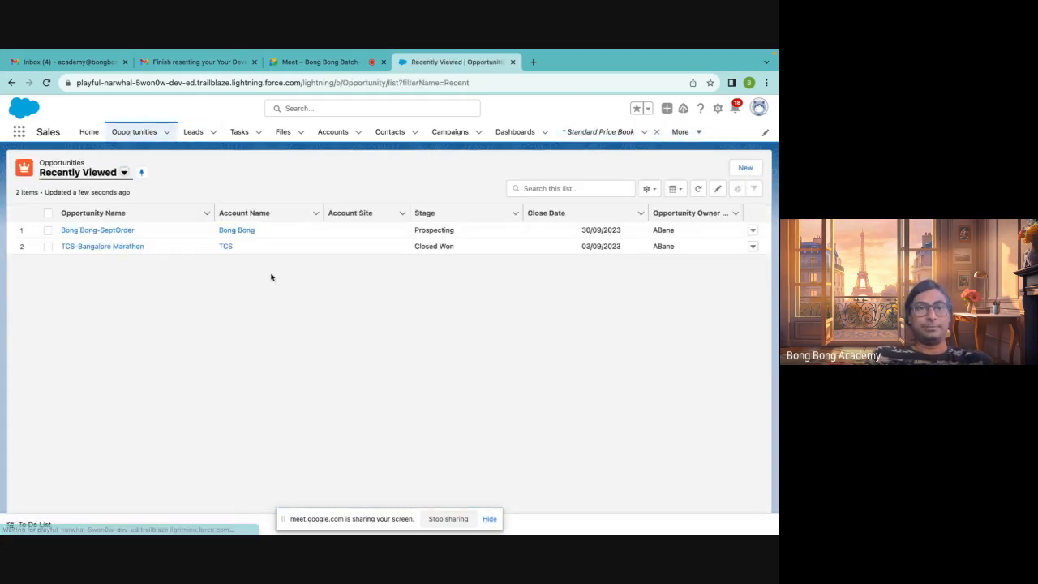
click(111, 230)
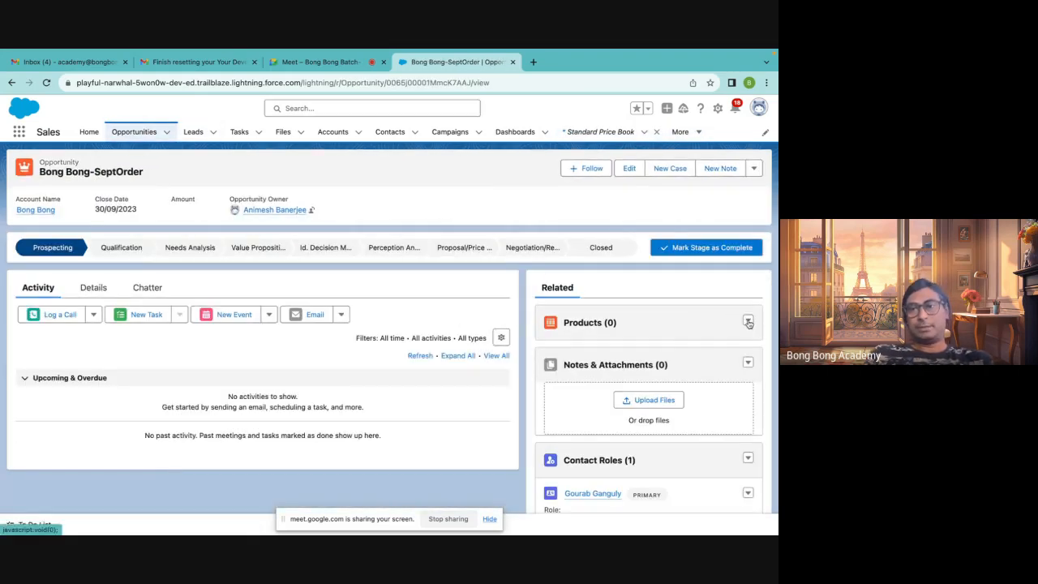
click(748, 321)
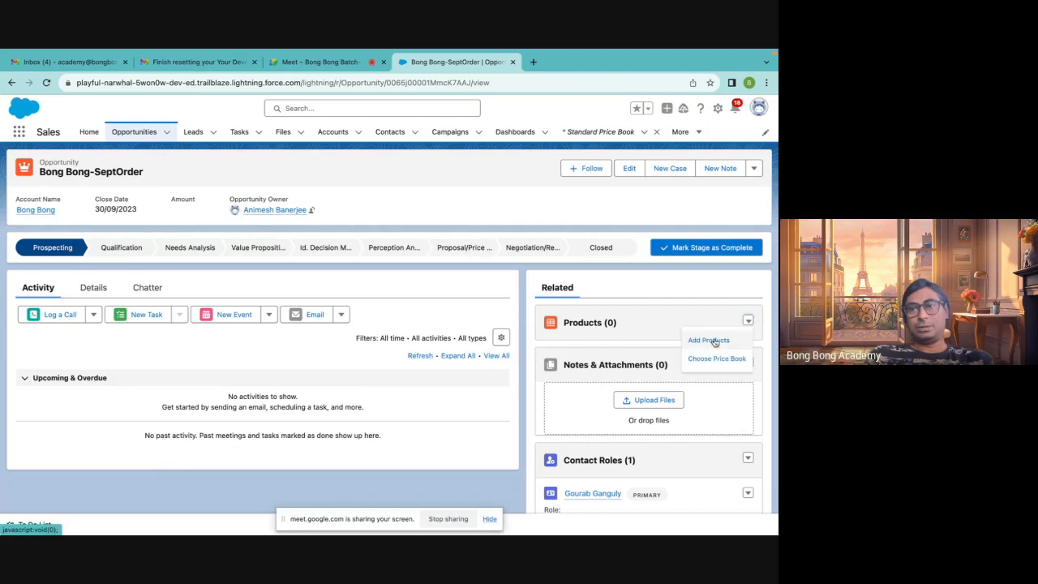
click(715, 341)
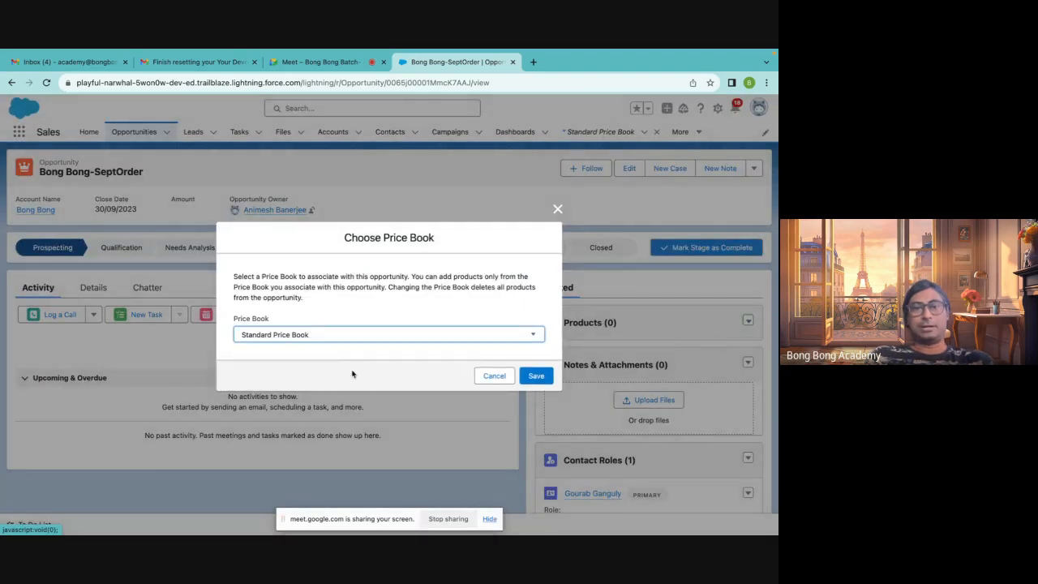
click(476, 341)
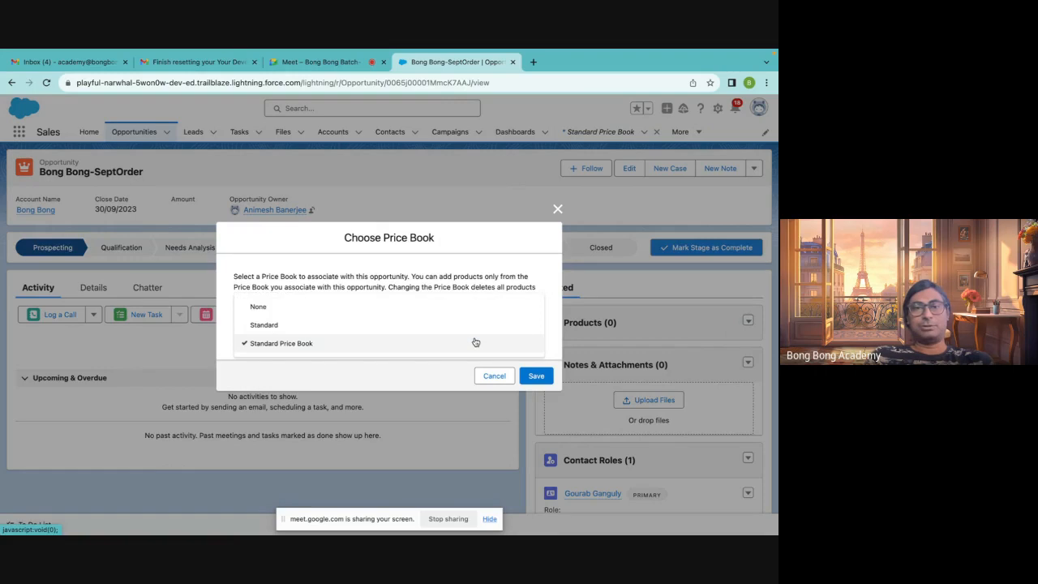
click(476, 342)
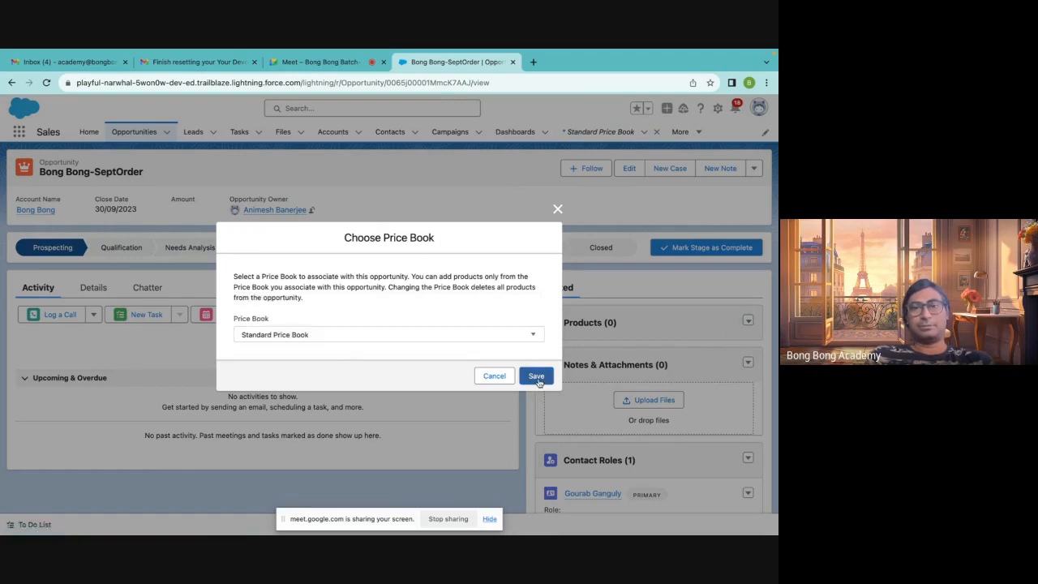
click(536, 377)
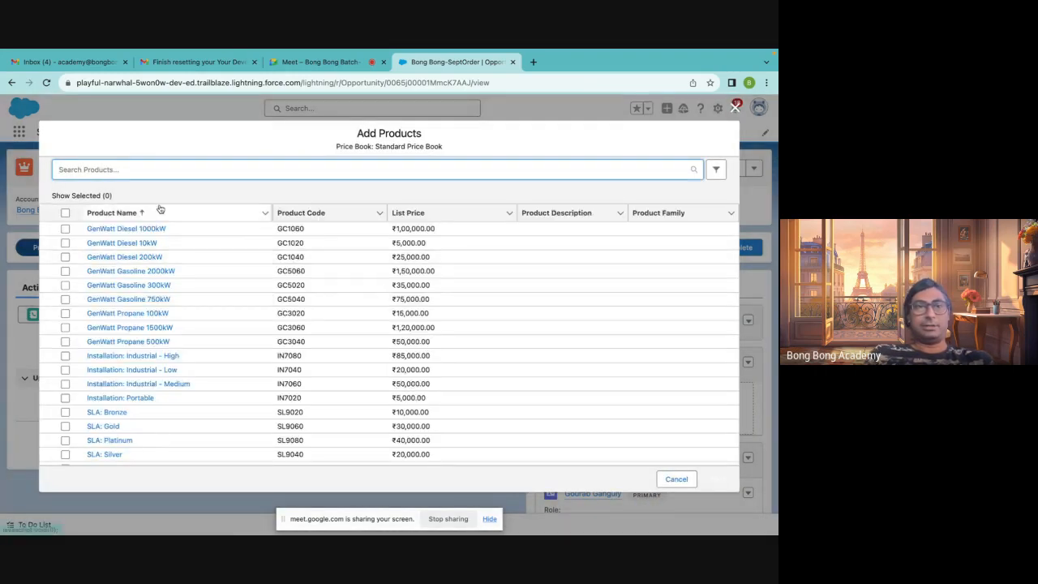
Search for the TV product, select it and continue to editing the selected products
text(TV)
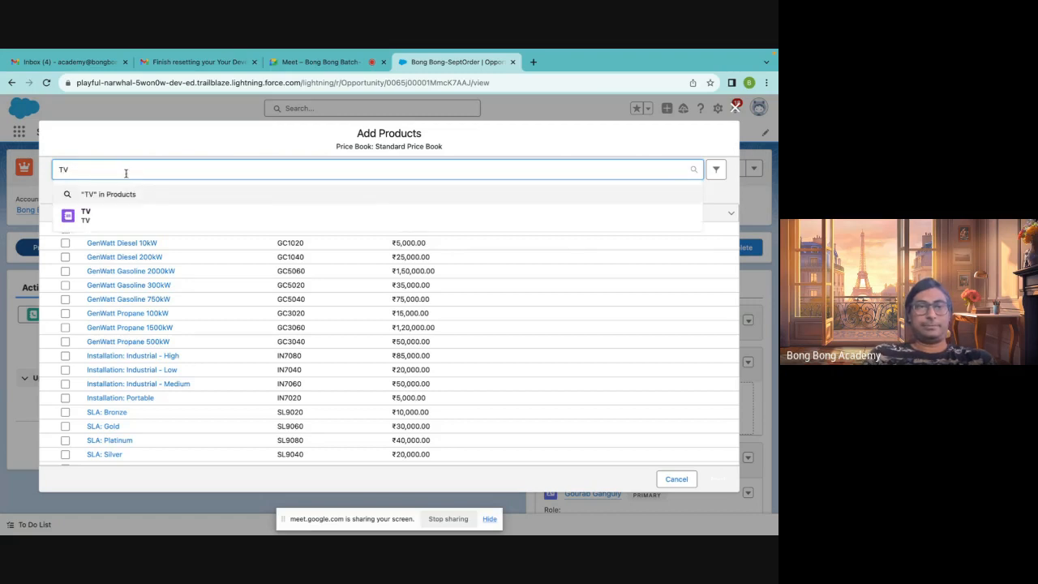
click(89, 215)
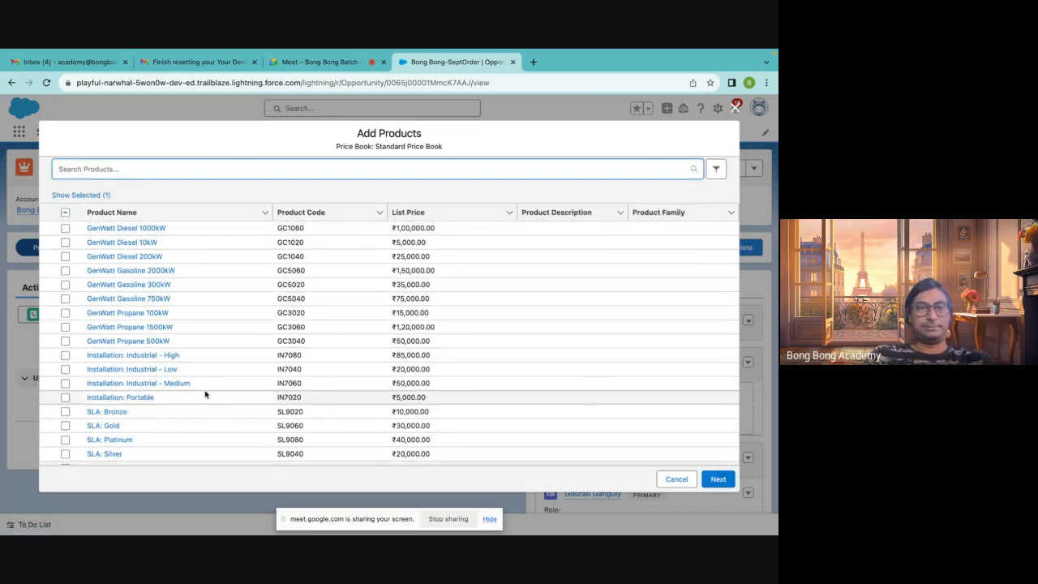
scroll(205, 395, down, 1)
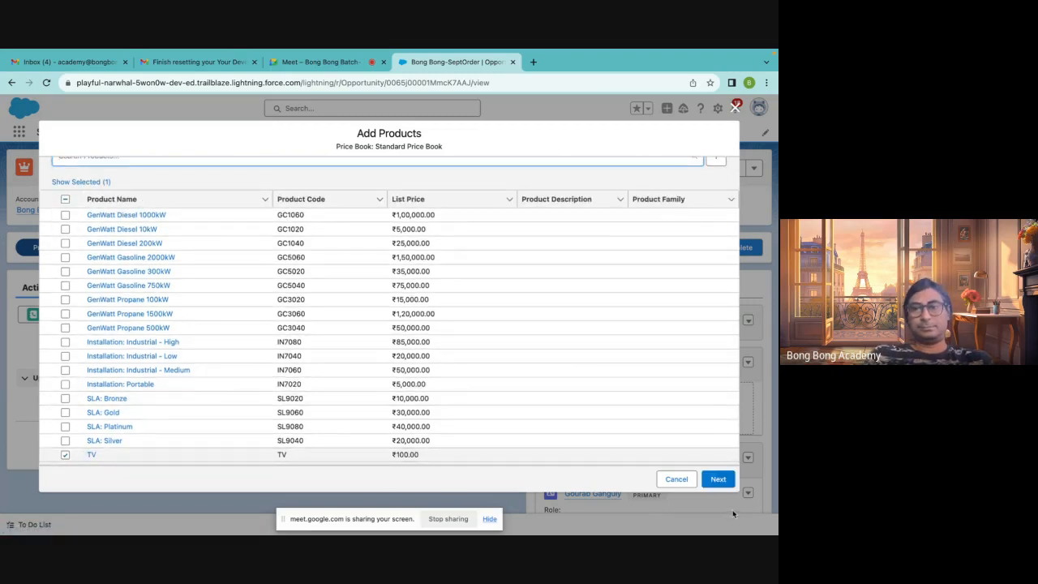
click(718, 478)
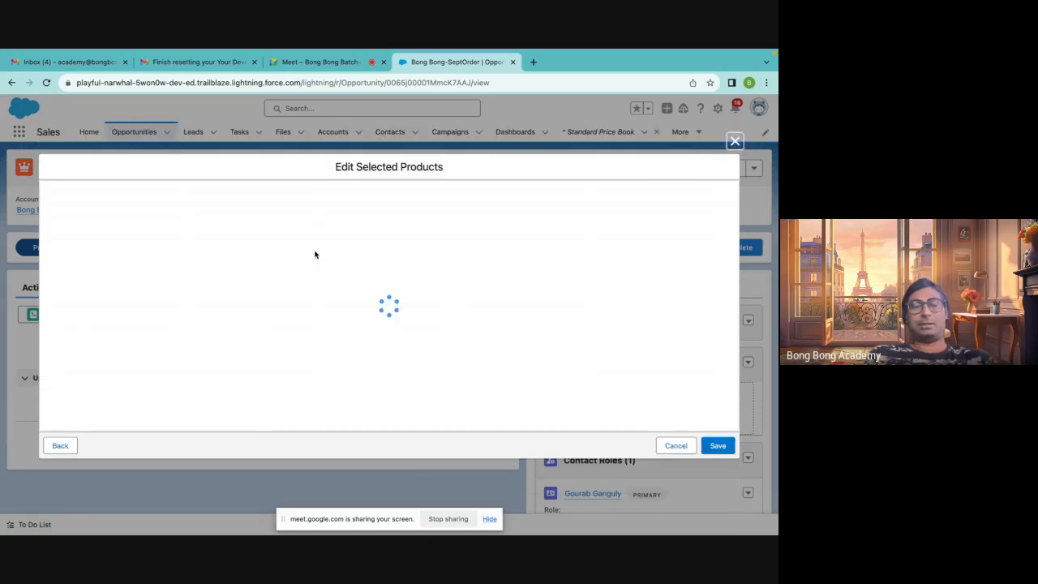
Enter a quantity of 100 for the TV product in the selected products editor
click(244, 207)
text(100)
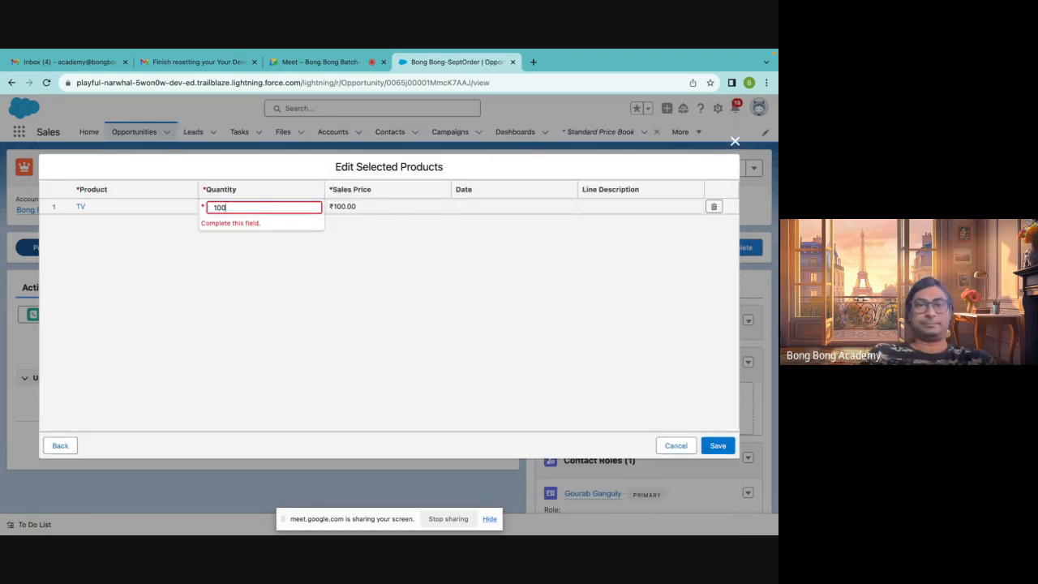
click(479, 261)
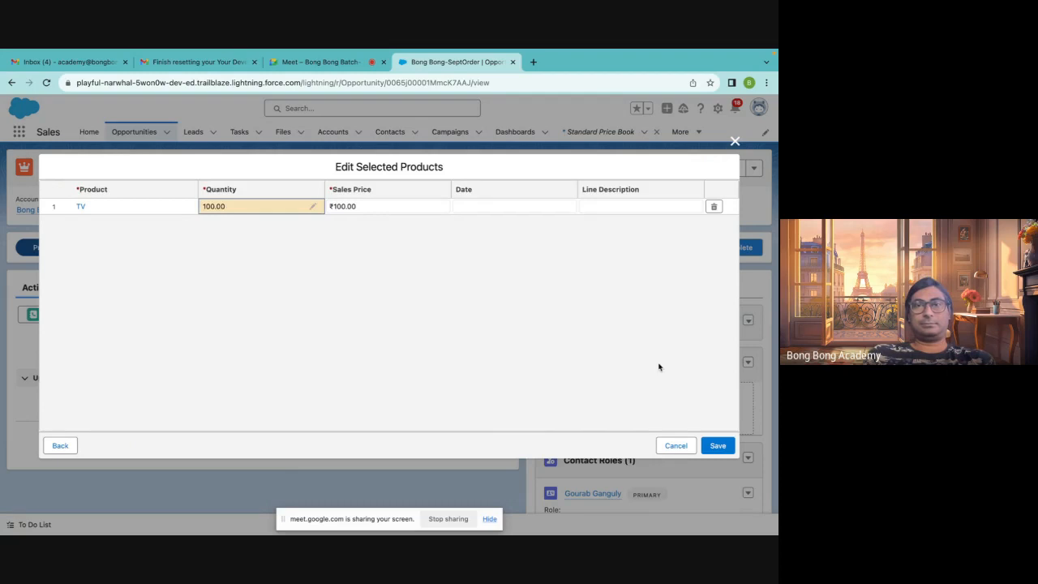
click(355, 207)
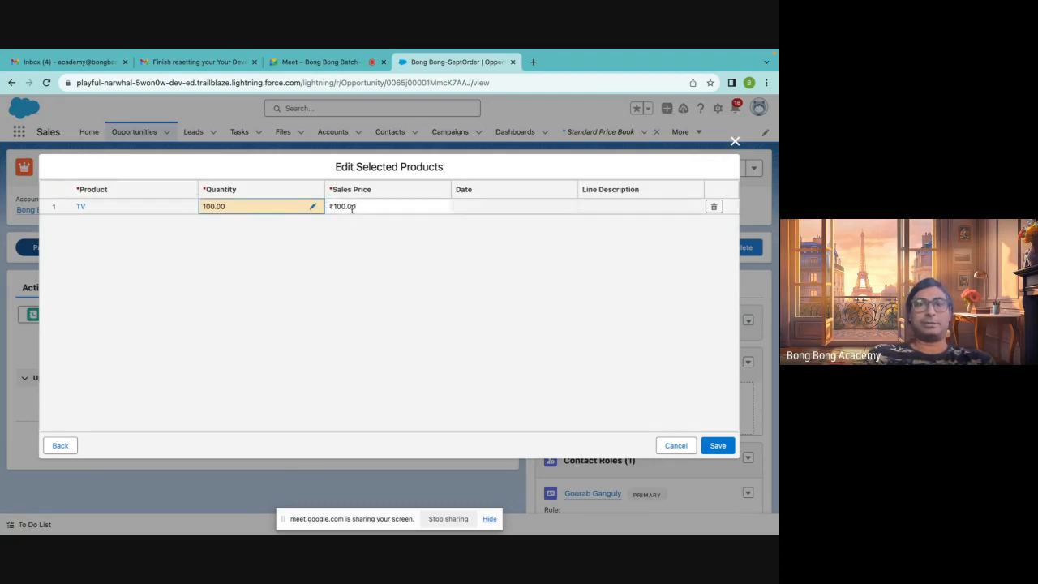
click(218, 211)
click(162, 205)
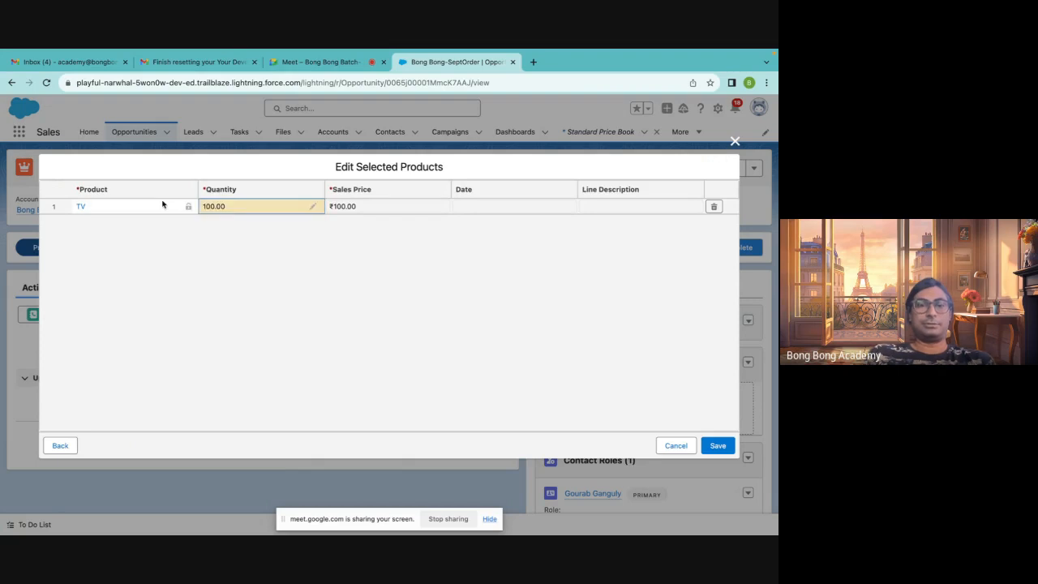
Change the TV product's quantity to 200 and save the products to the opportunity
click(299, 210)
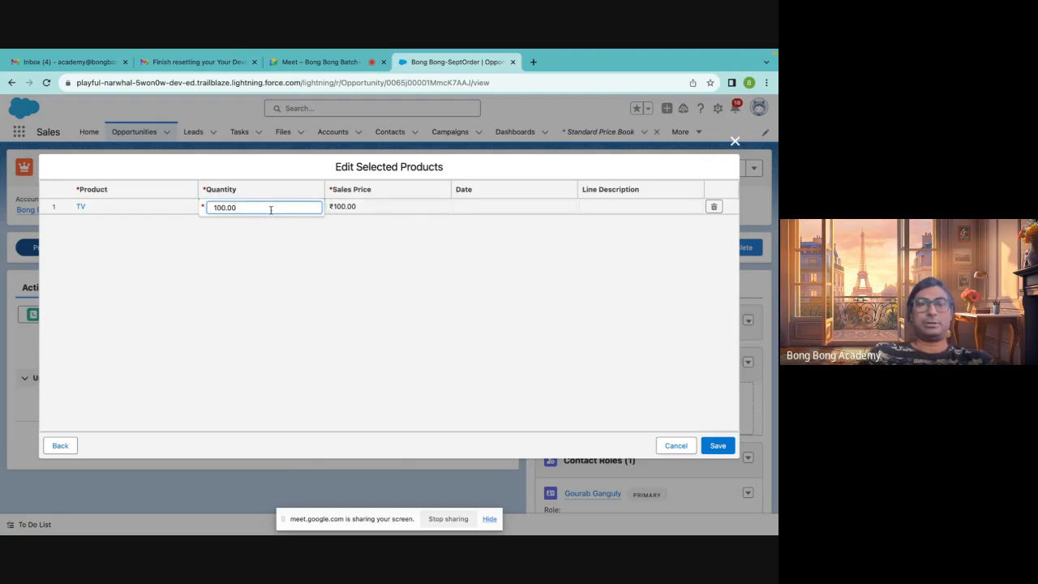
key(BackSpace)
key(BackSpace)
key(BackSpace)
key(BackSpace)
key(BackSpace)
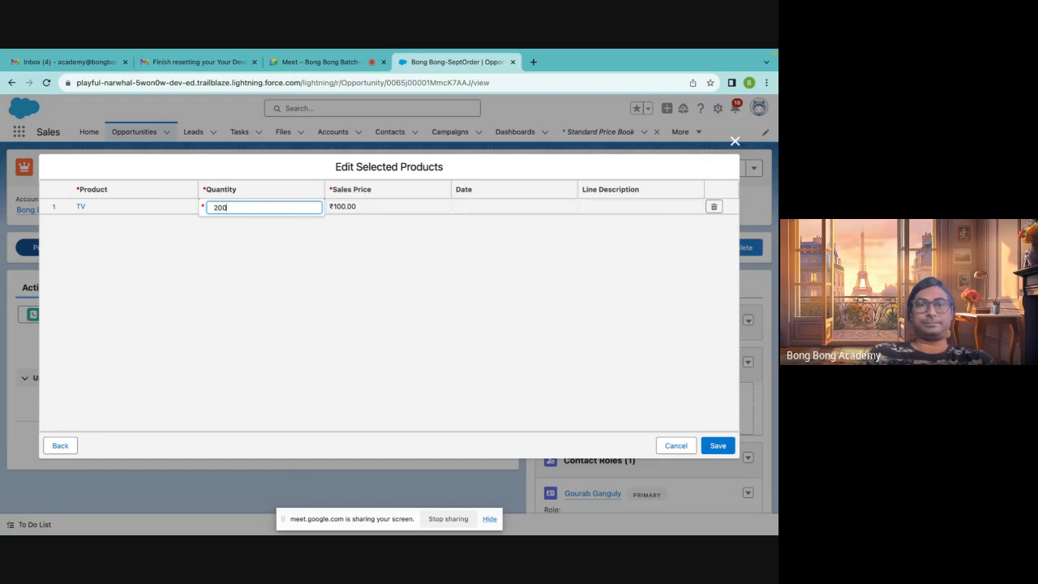
text(200)
click(427, 273)
click(719, 447)
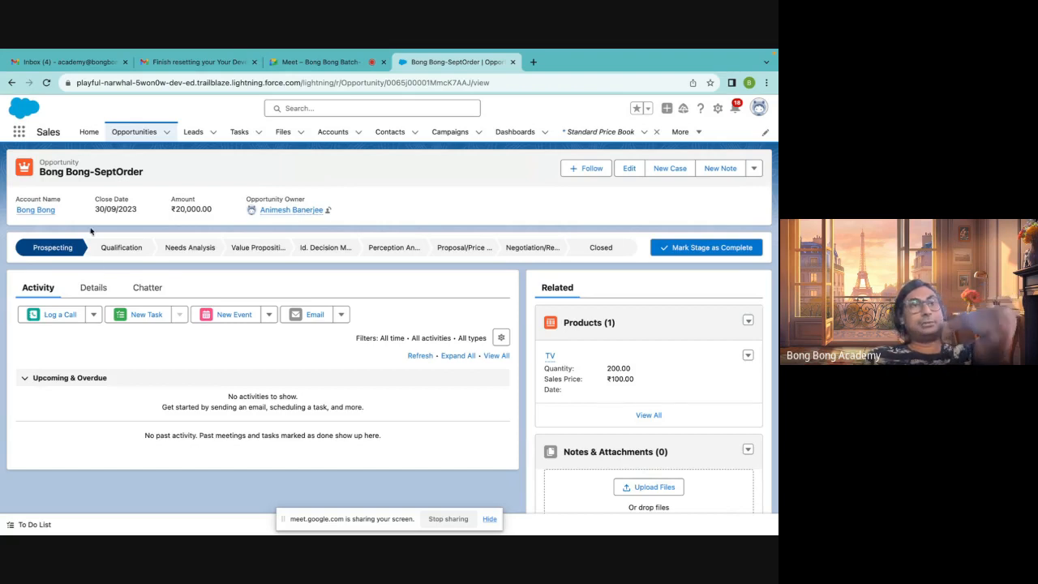
double_click(56, 164)
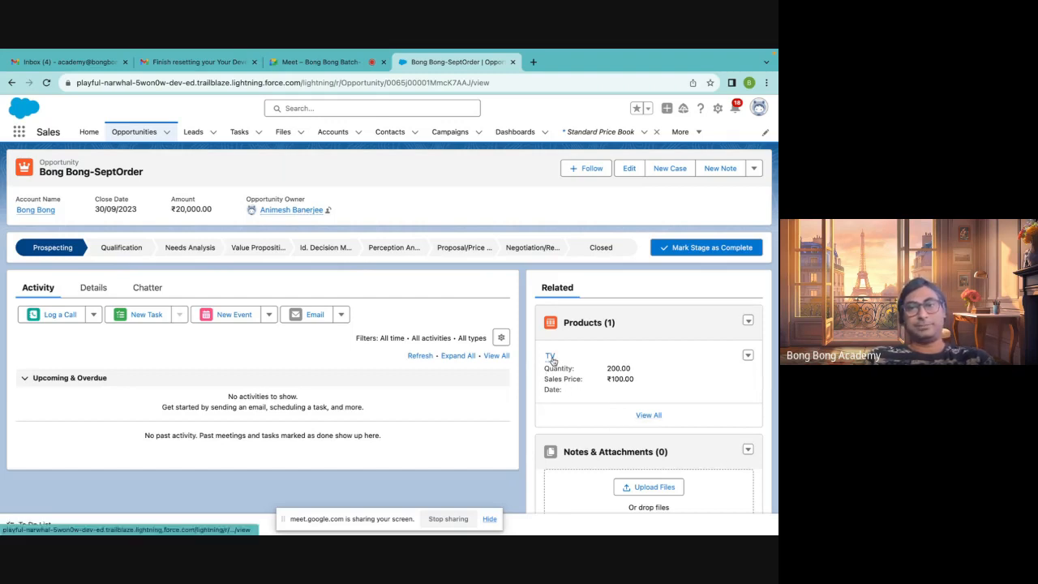
mouse_move(550, 362)
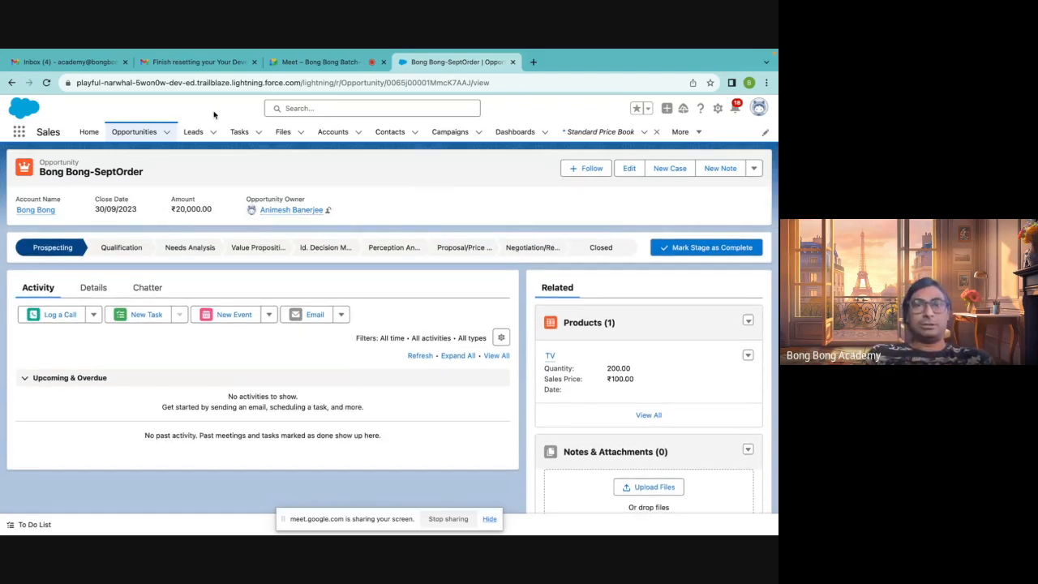
click(19, 135)
text(user)
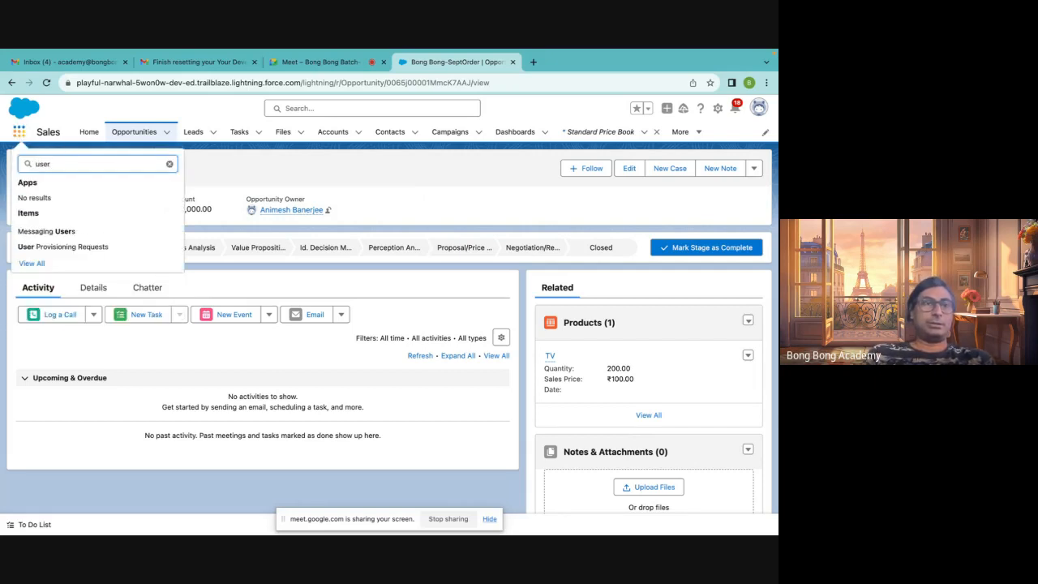
click(217, 171)
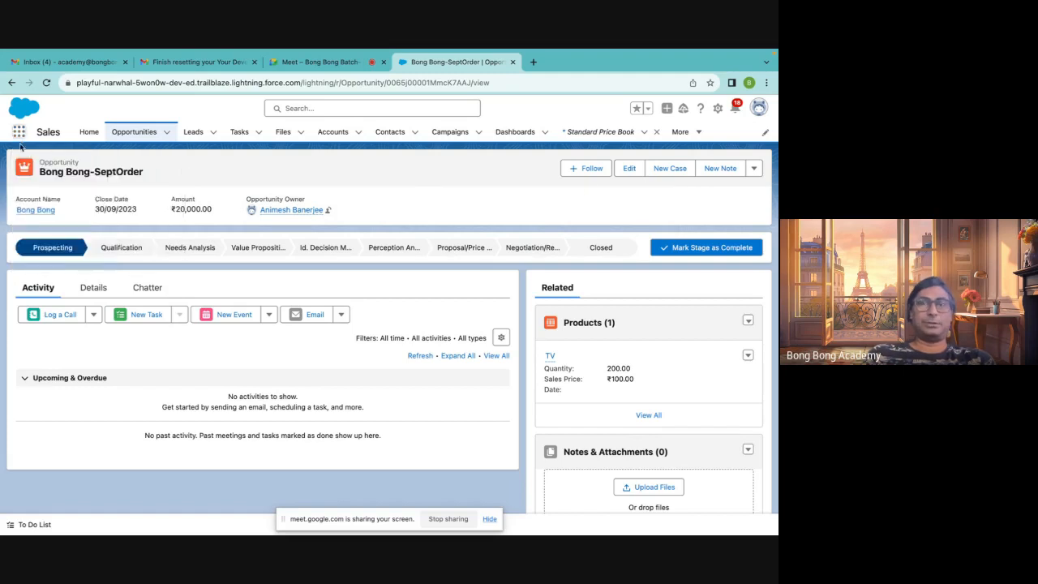
Open Setup and go to the Users page through a Quick Find search for user
click(718, 108)
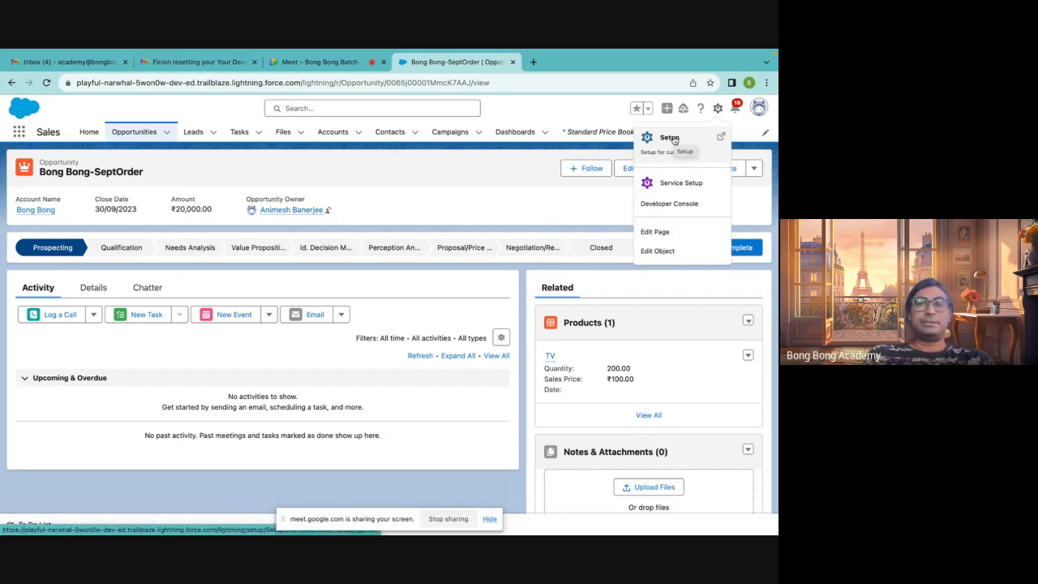
click(670, 138)
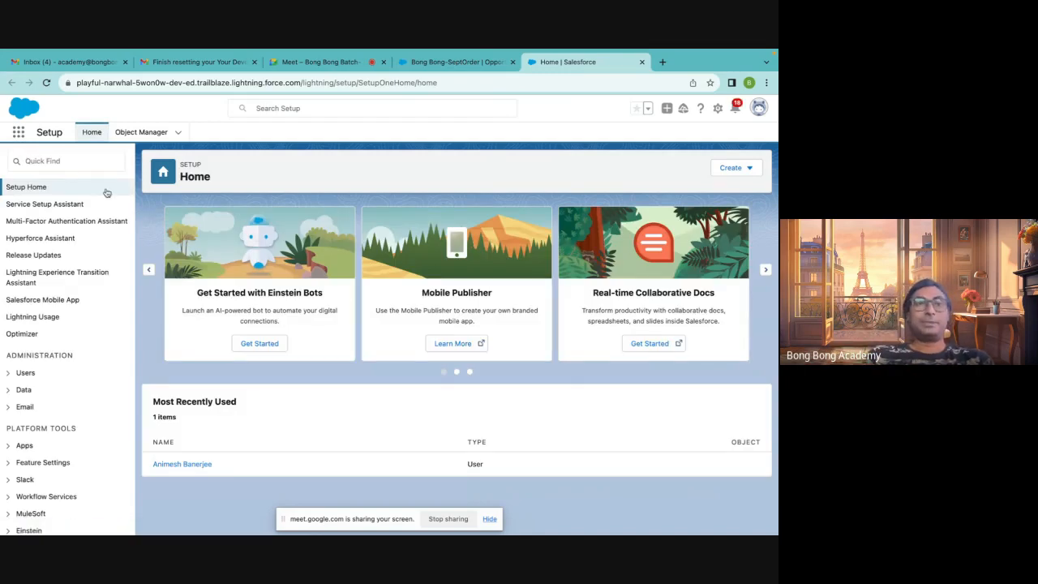
click(60, 162)
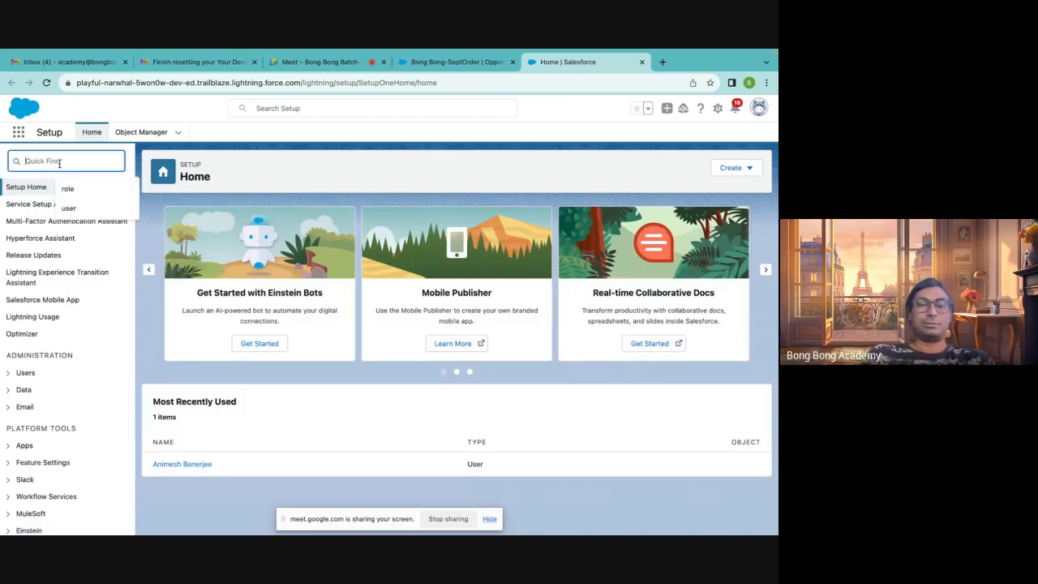
text(user)
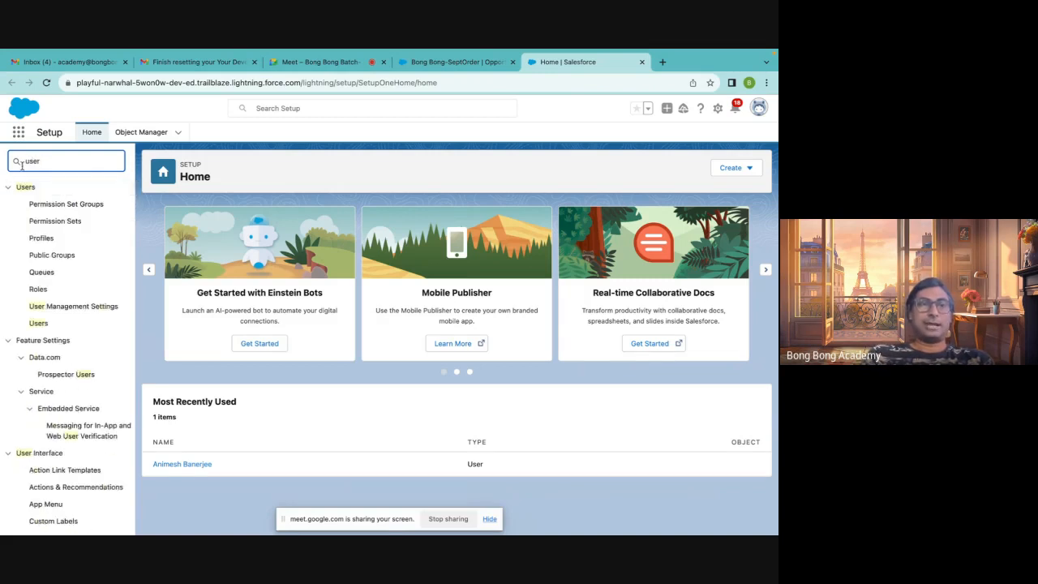
click(38, 324)
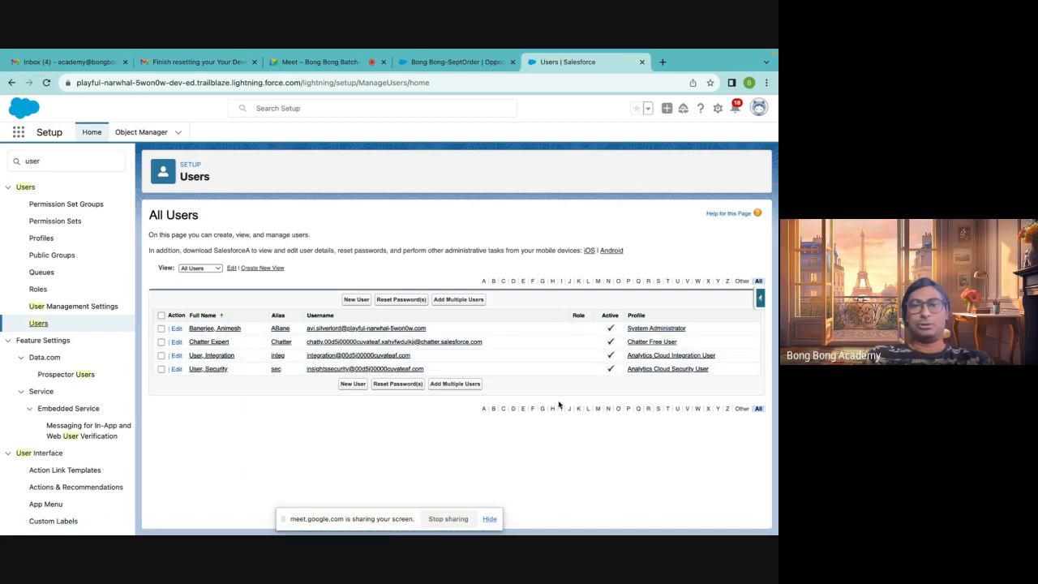
Start a new user with the Salesforce user licence and Standard User profile, then cancel the form
click(356, 300)
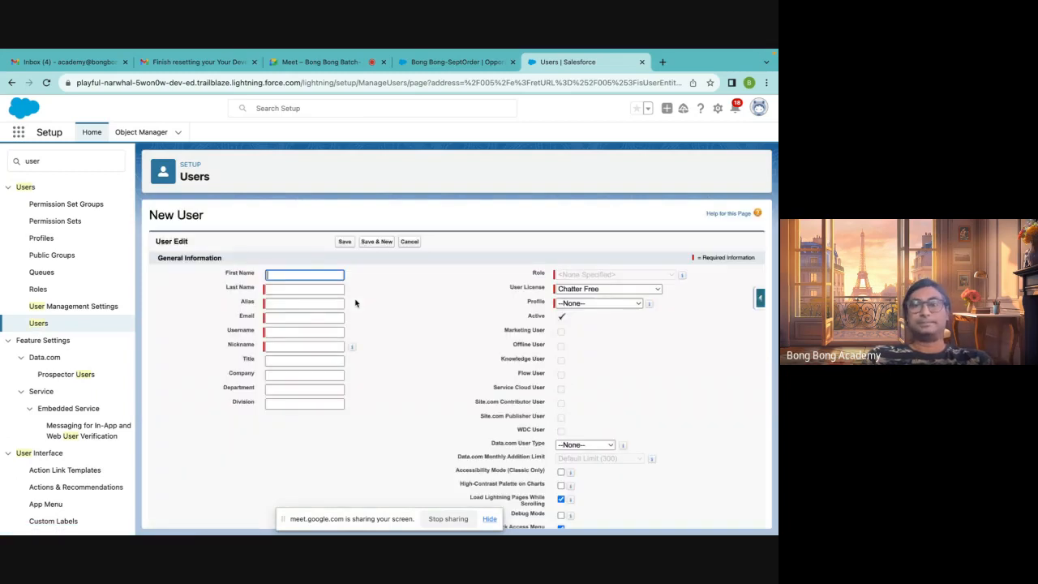
click(587, 294)
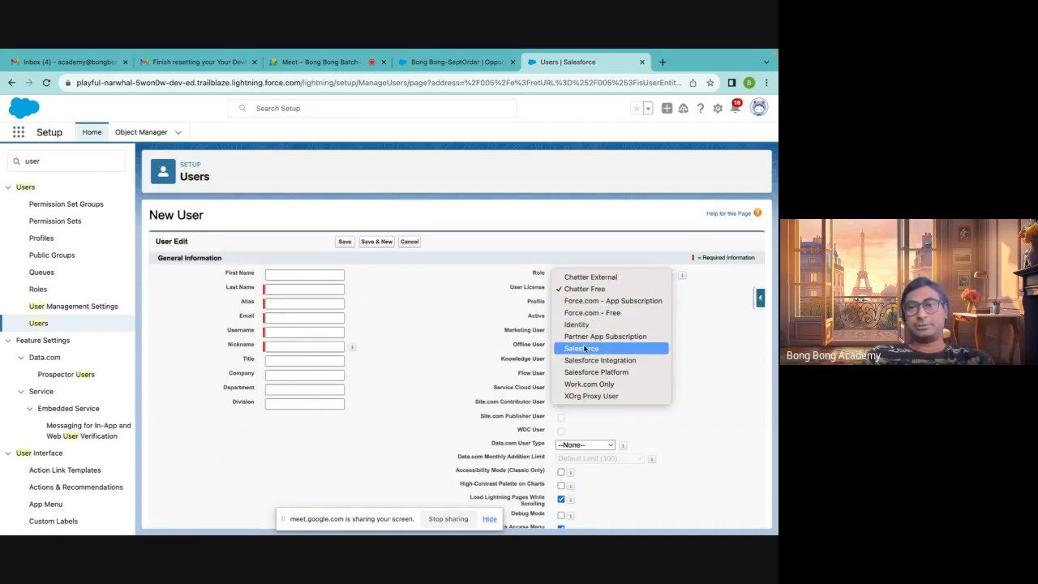
click(582, 348)
click(609, 303)
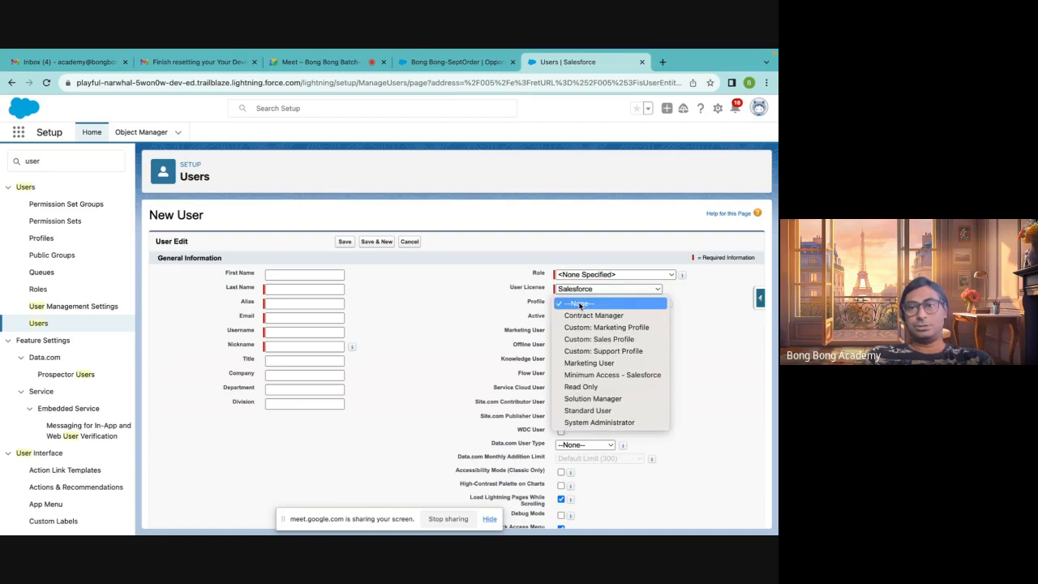
click(588, 412)
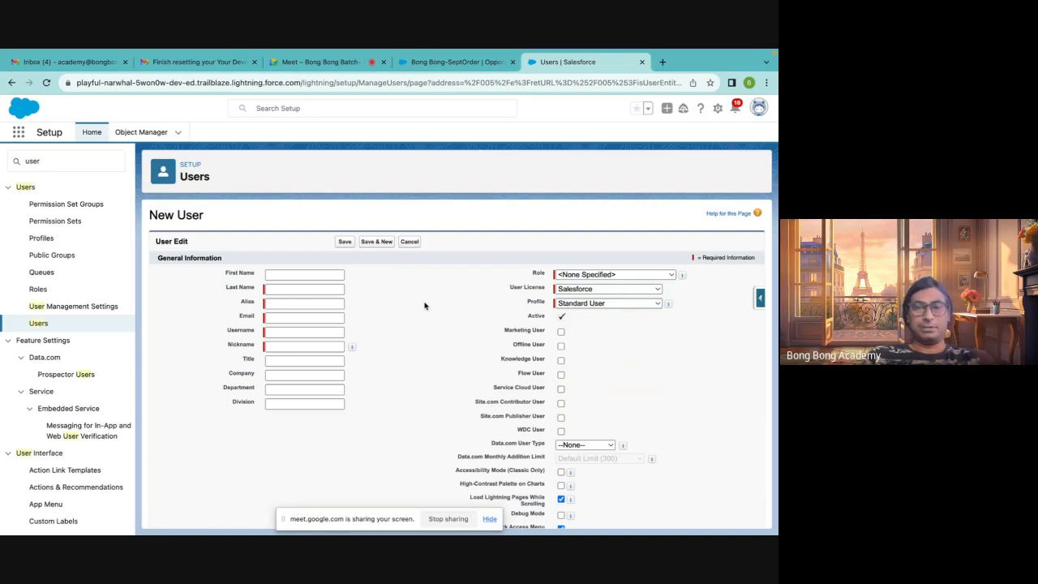
click(276, 275)
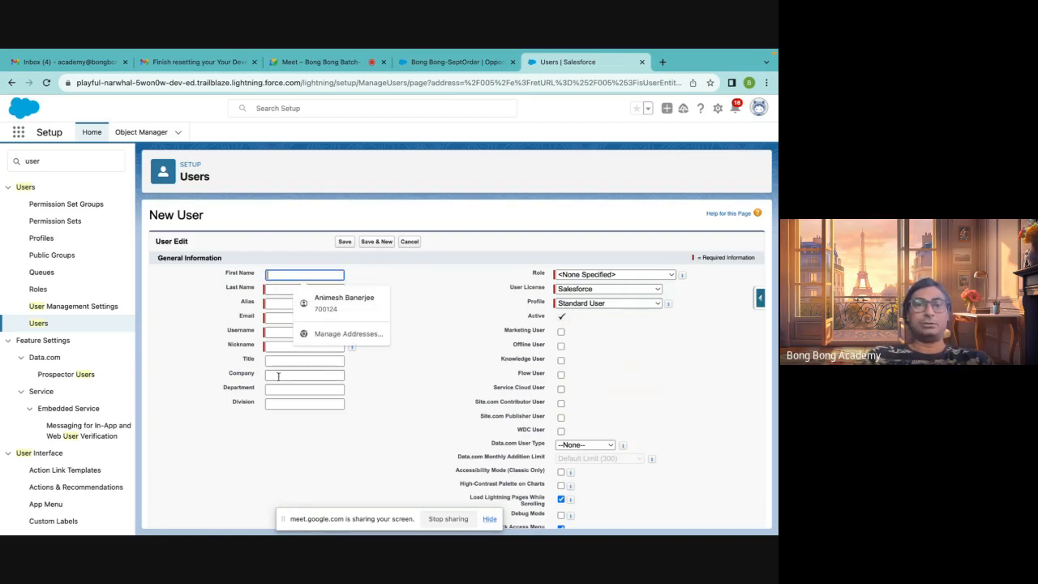
scroll(325, 422, down, 10)
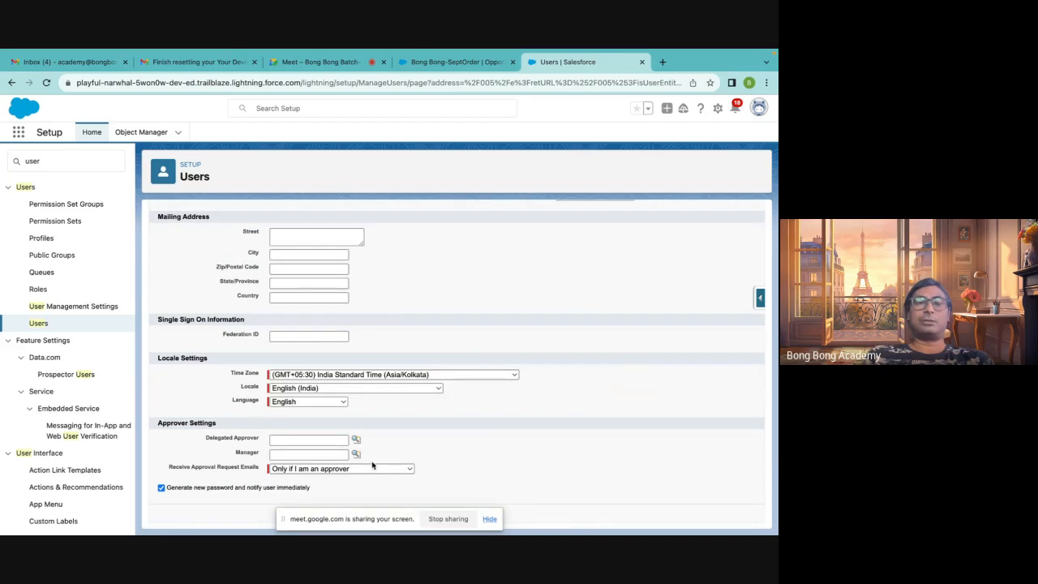
click(486, 526)
click(486, 526)
click(409, 514)
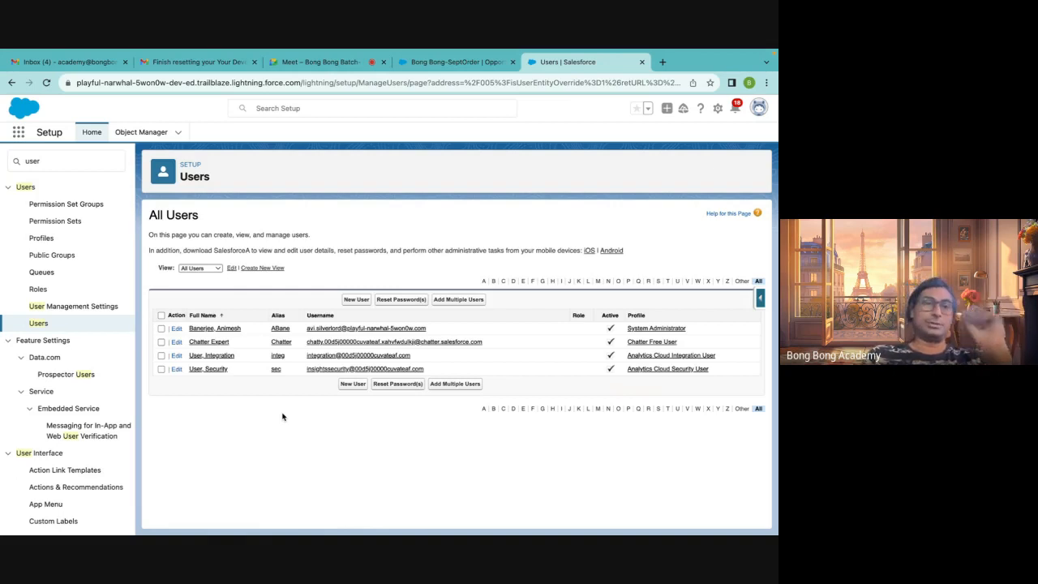
Search Setup Quick Find for company and open Company Information
click(32, 161)
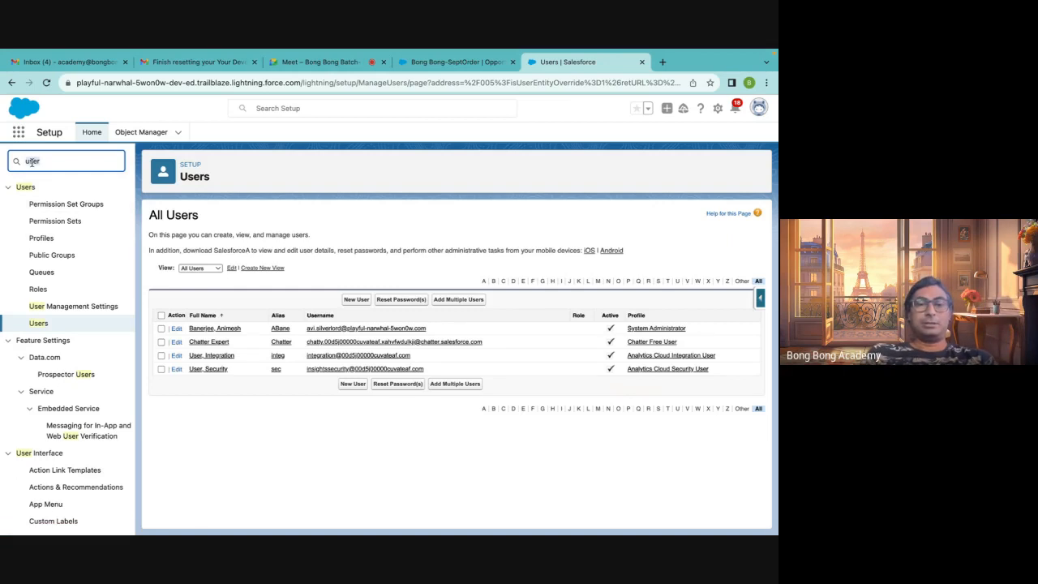
key(ctrl+a)
text(company)
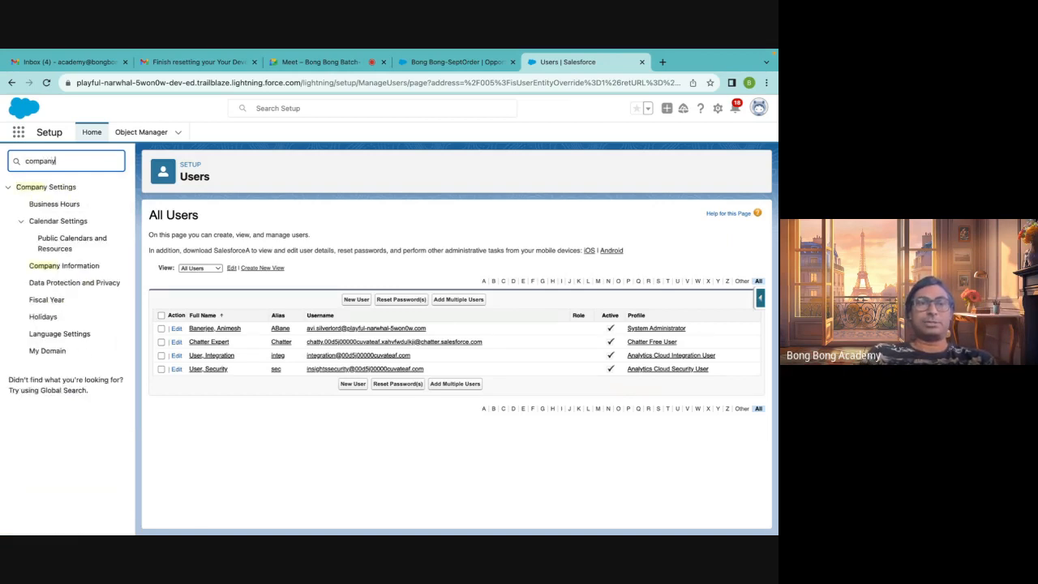
click(61, 266)
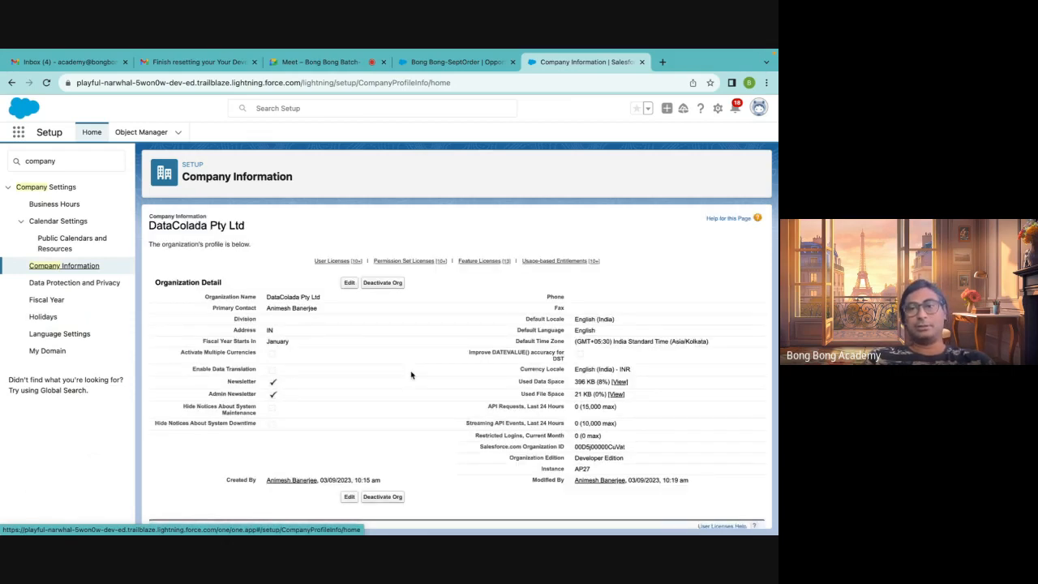
Review the organization edition and the user licence totals in Company Information
scroll(411, 374, down, 1)
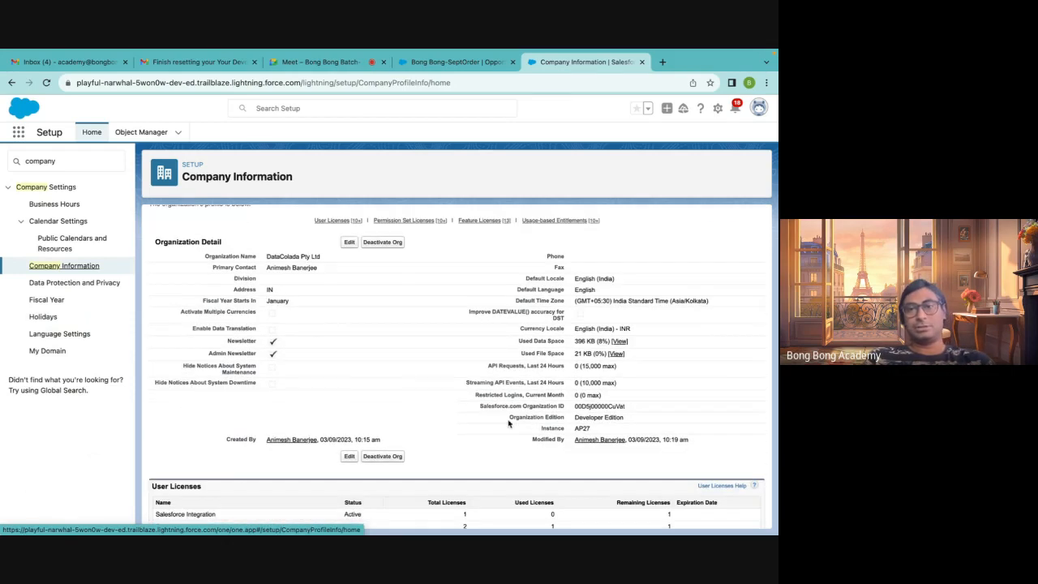
drag(508, 419, 643, 421)
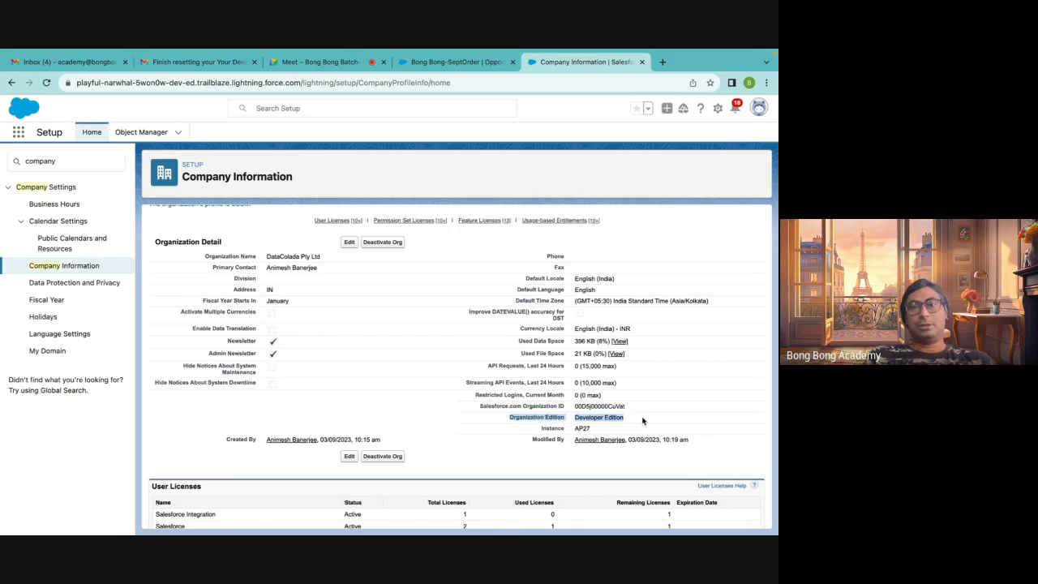
click(622, 405)
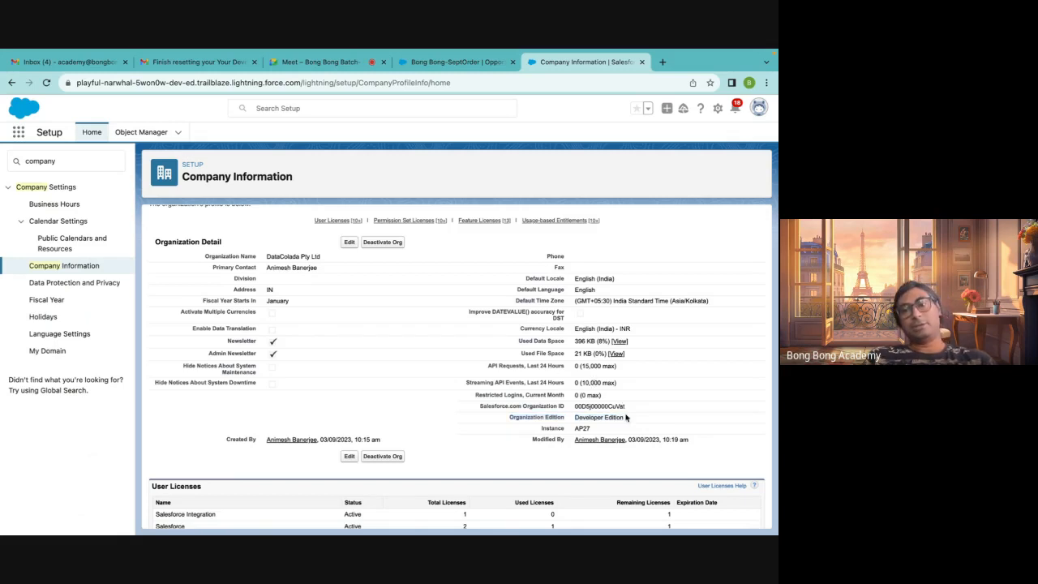
drag(626, 418, 498, 418)
click(506, 434)
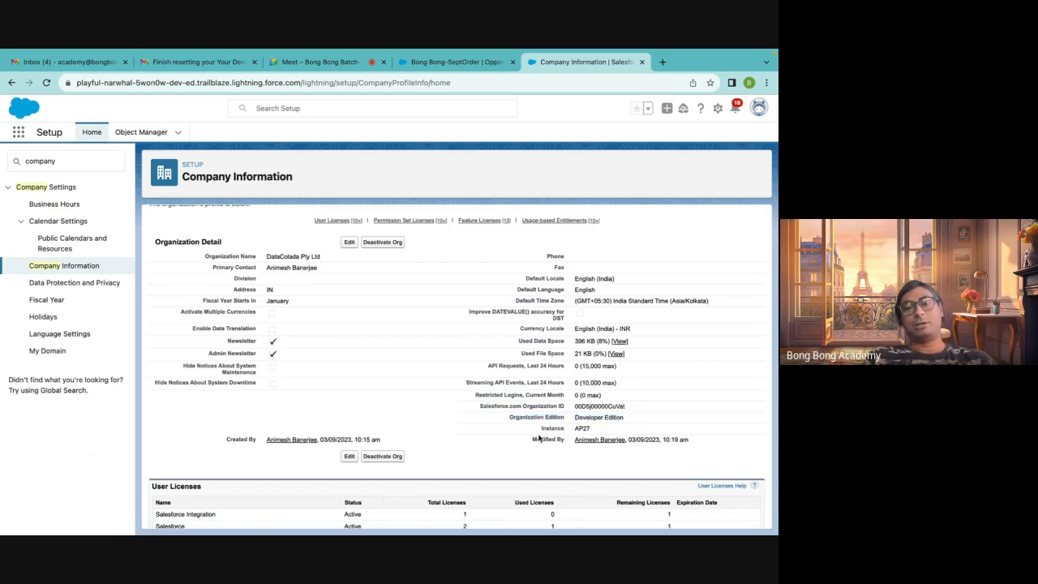
double_click(577, 417)
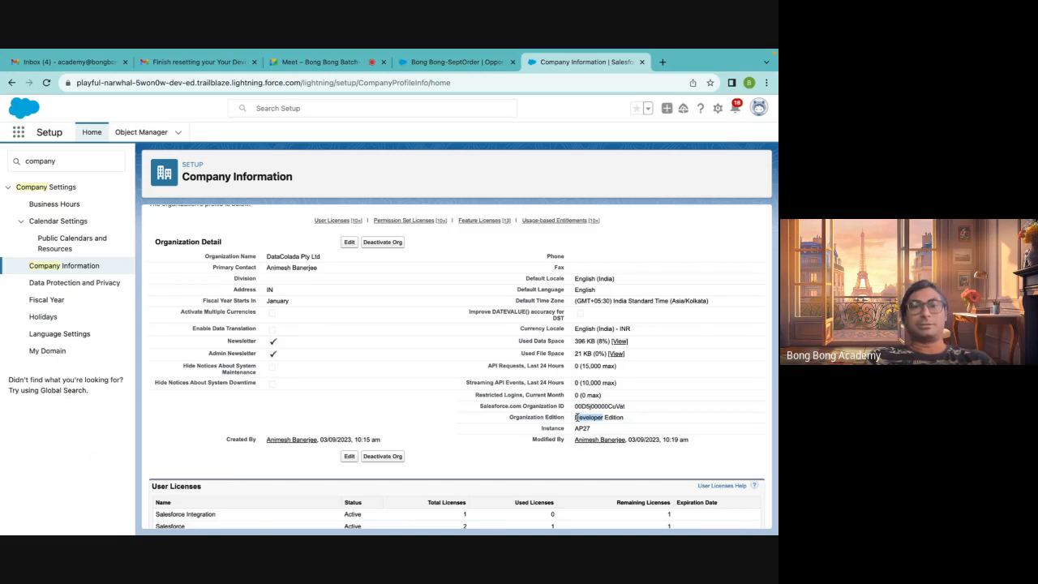
scroll(576, 417, down, 1)
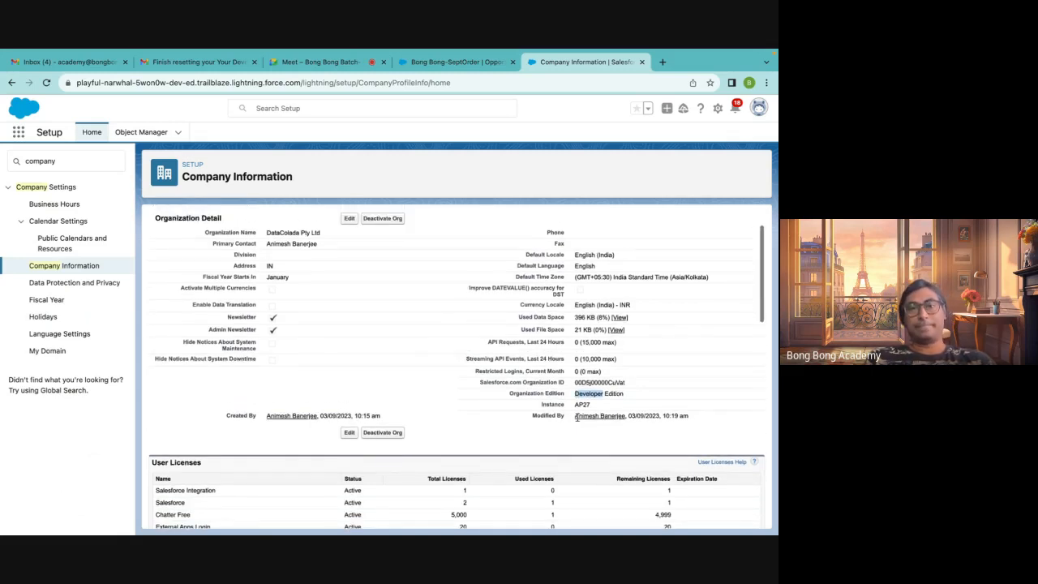
click(649, 397)
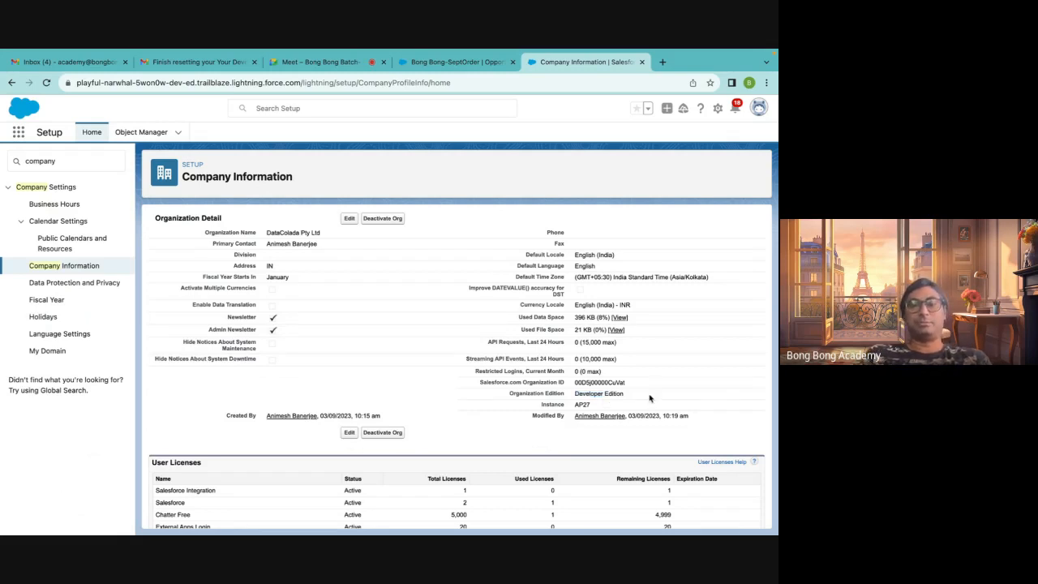
scroll(650, 398, down, 3)
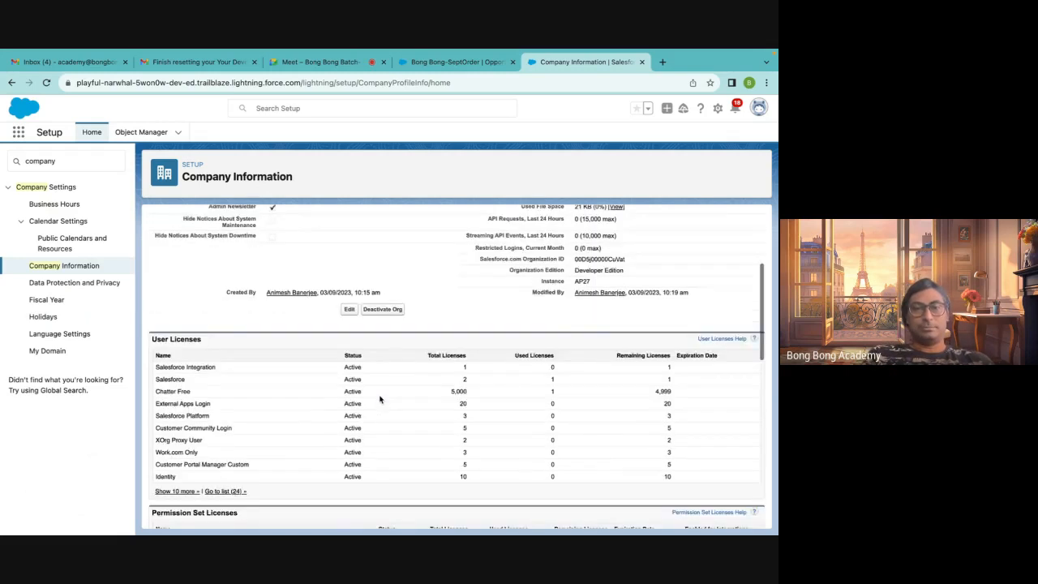
drag(506, 323, 704, 324)
scroll(484, 347, down, 5)
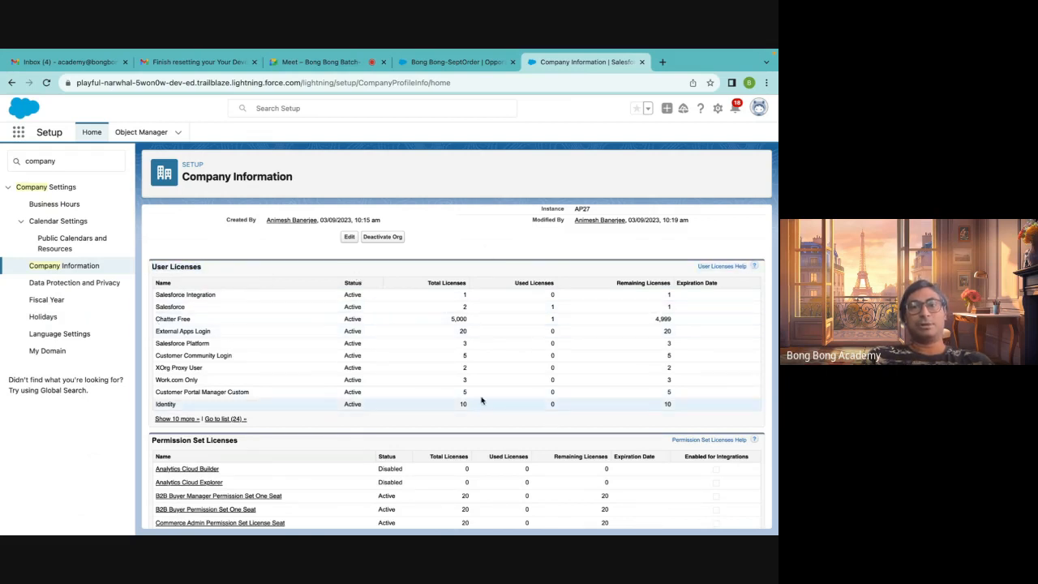
Review the licence tables and the organization details on the Company Information page
scroll(483, 399, up, 1)
scroll(482, 399, up, 4)
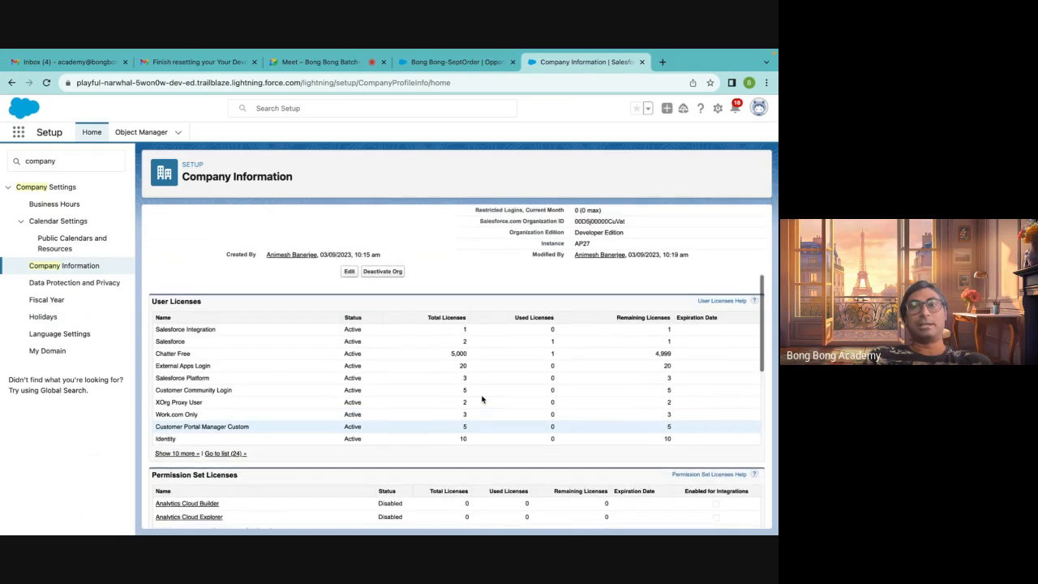
scroll(482, 399, down, 4)
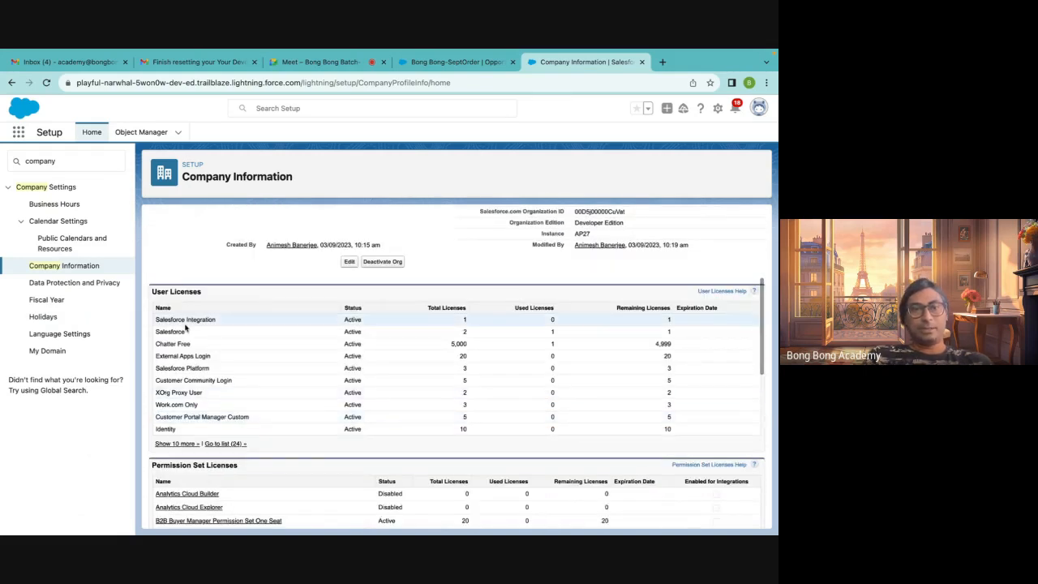
double_click(160, 333)
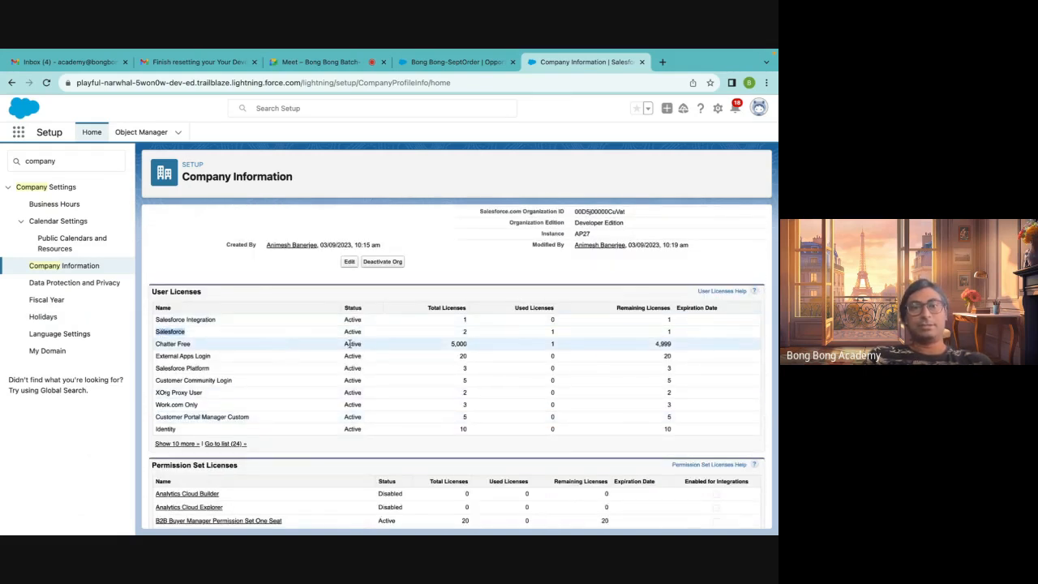
click(460, 335)
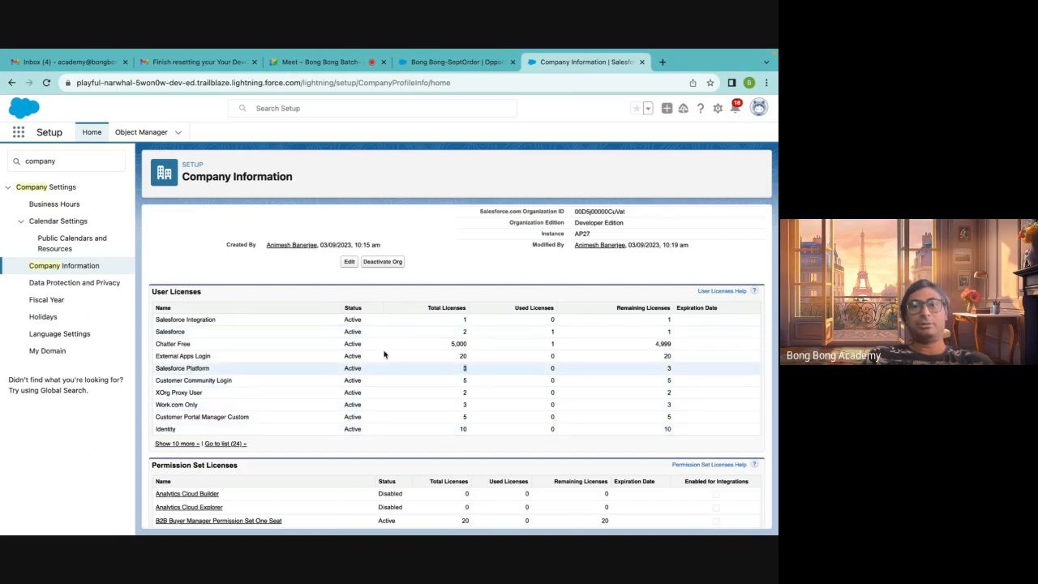
scroll(422, 403, down, 3)
scroll(422, 403, down, 5)
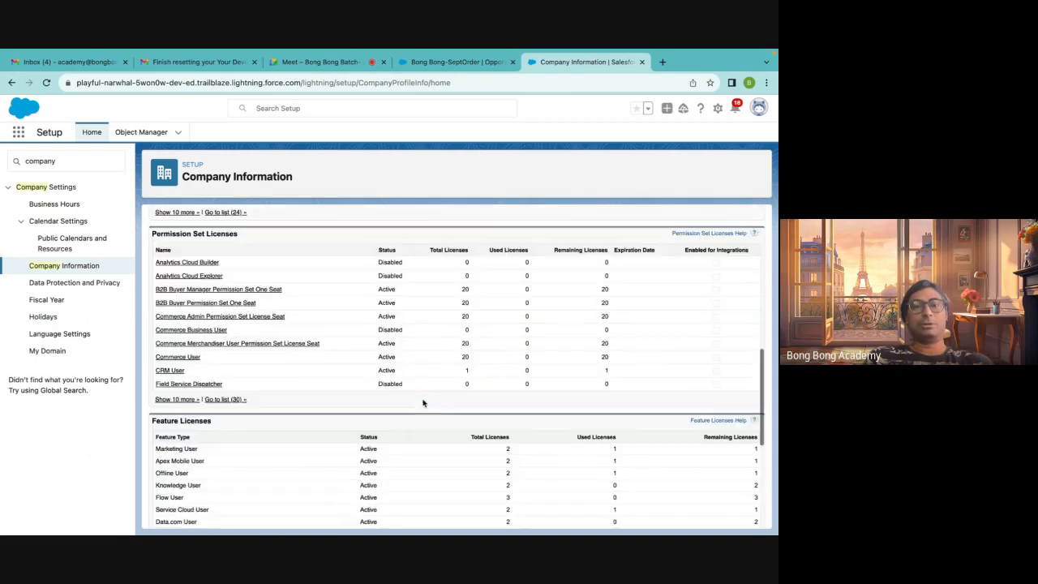
scroll(422, 403, up, 5)
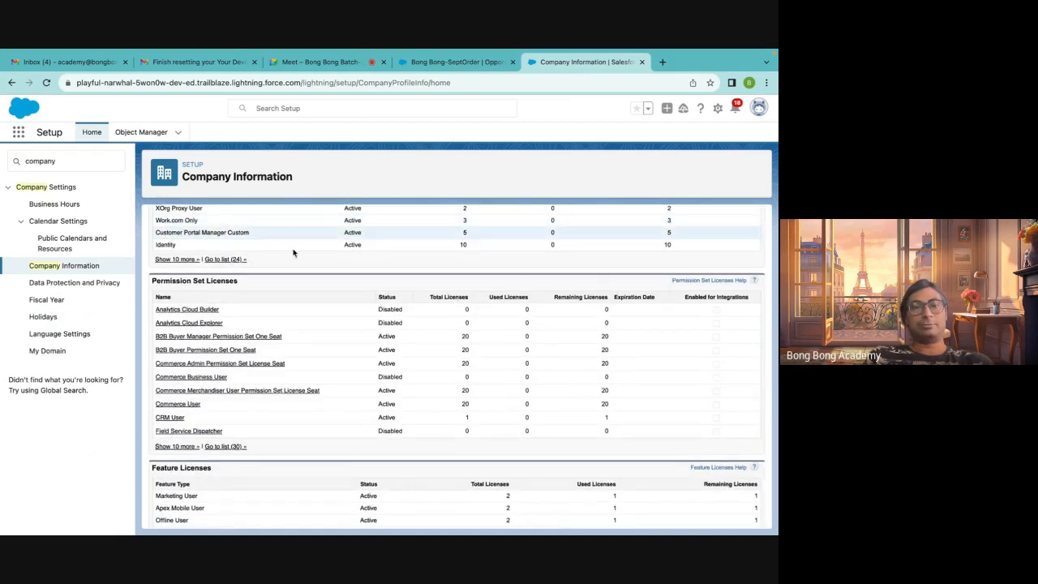
scroll(322, 403, down, 8)
scroll(322, 403, up, 15)
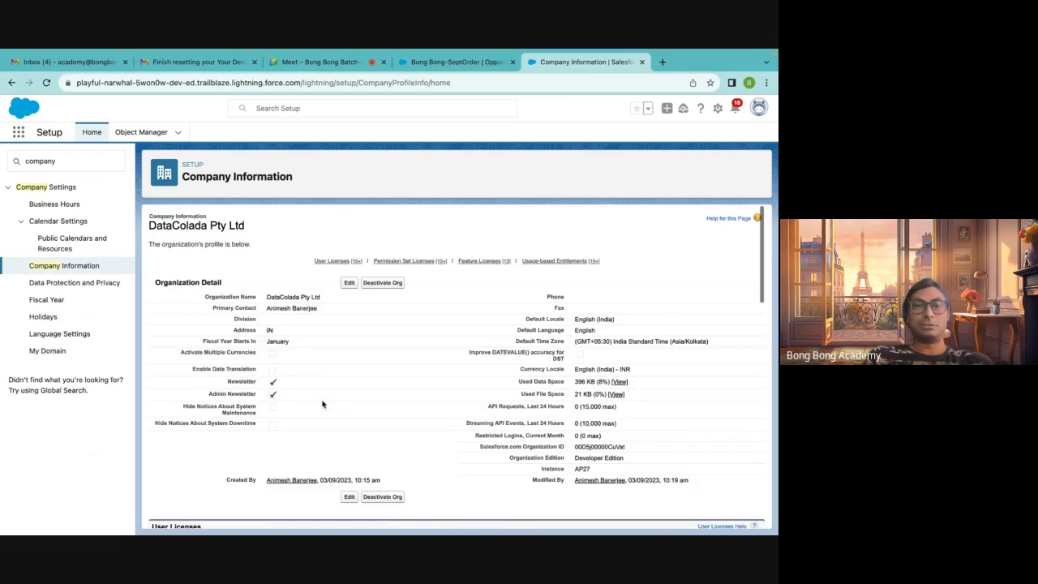
scroll(332, 338, down, 2)
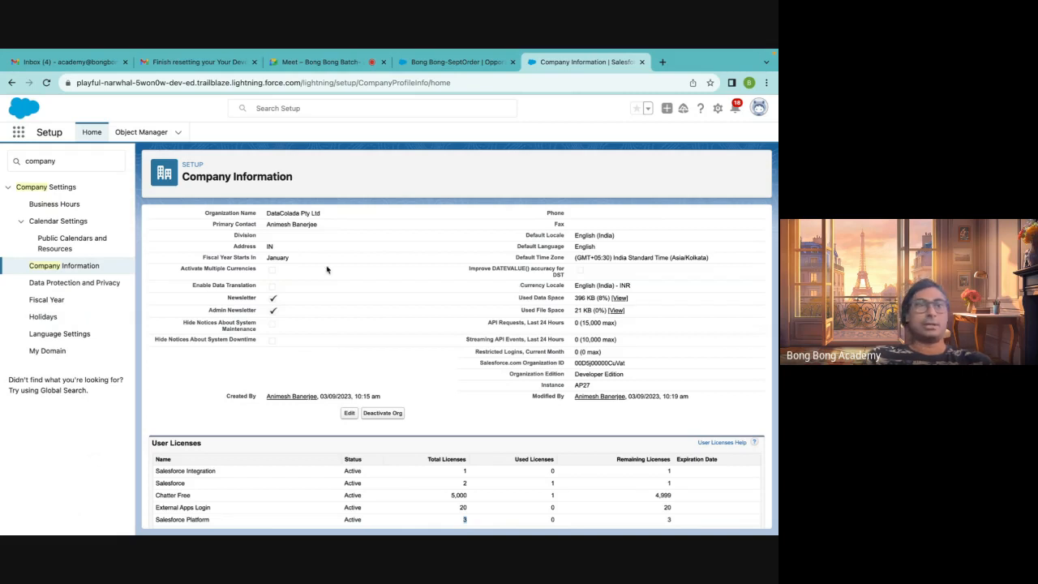
scroll(167, 261, up, 2)
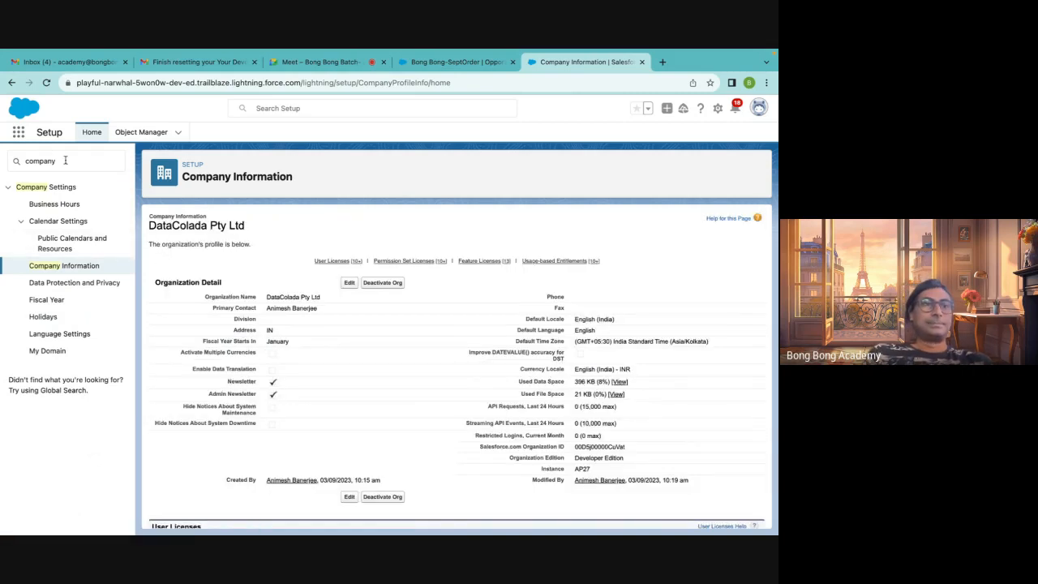
Clear the Setup Quick Find search and open Object Manager to browse the list of objects
double_click(41, 160)
key(BackSpace)
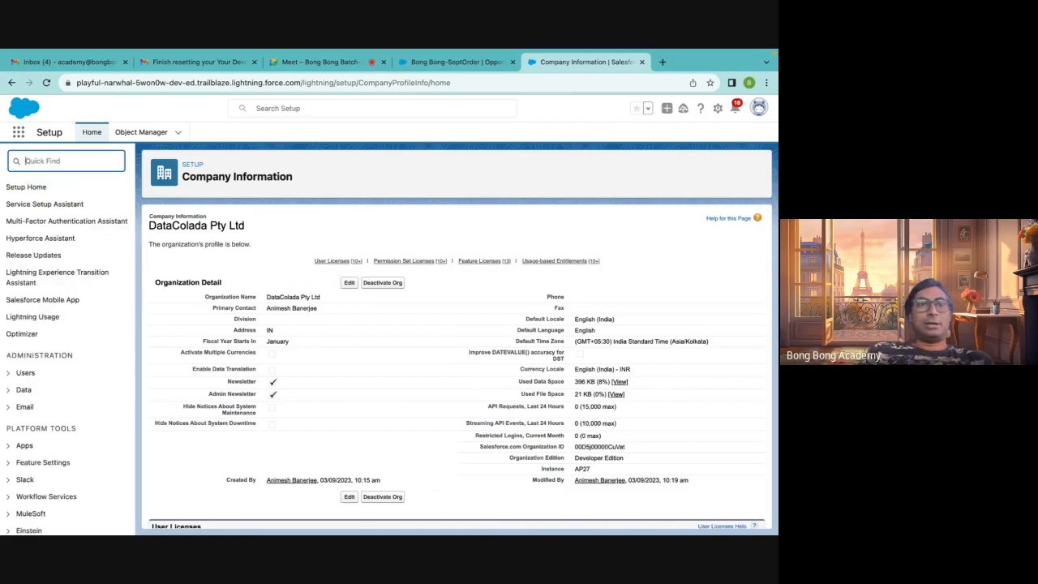
click(140, 134)
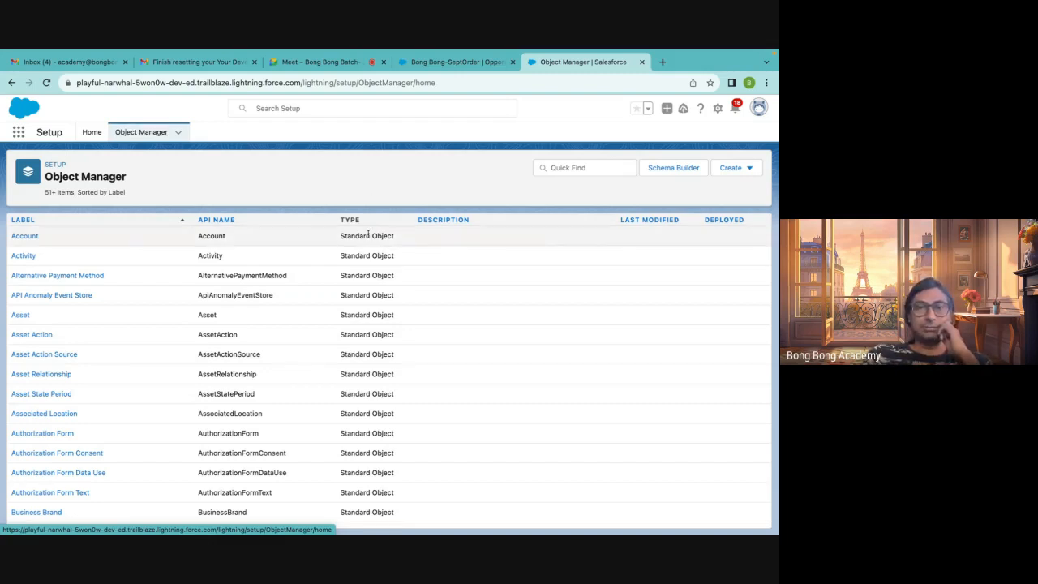
scroll(377, 365, down, 15)
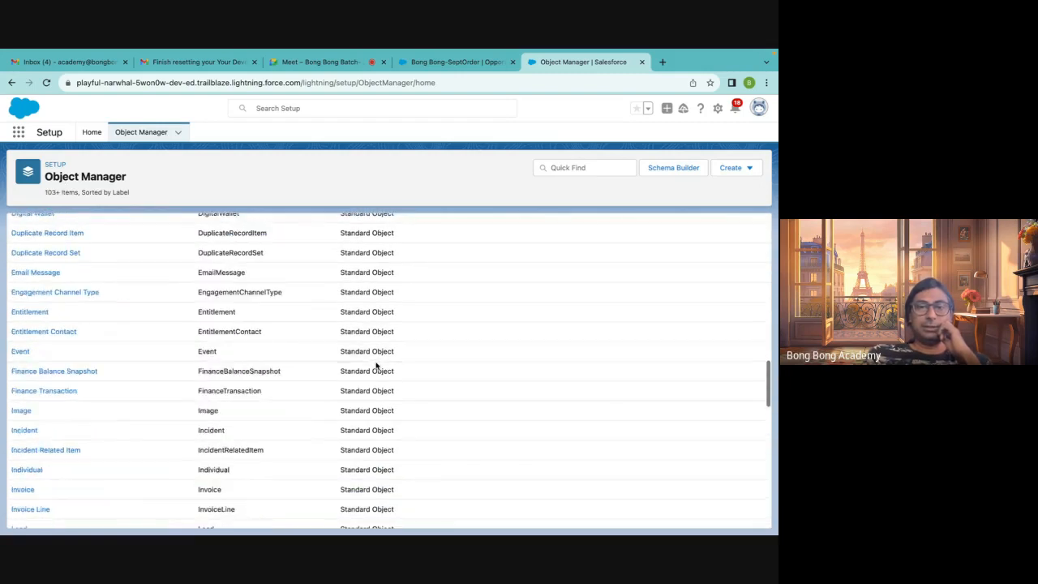
scroll(377, 366, down, 10)
scroll(376, 359, up, 20)
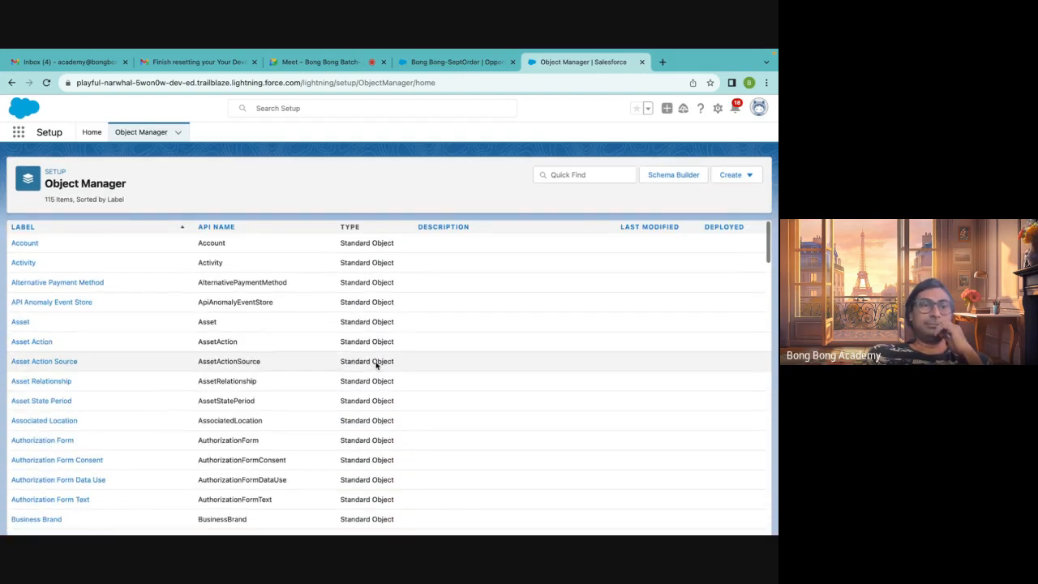
Open the Account object and browse its fields and relationships
click(26, 236)
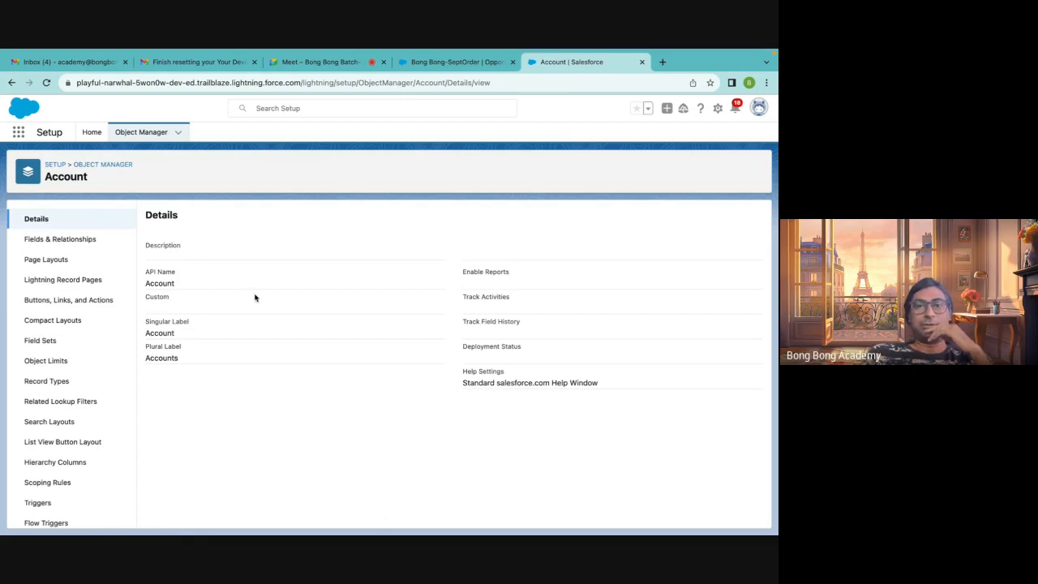
click(58, 243)
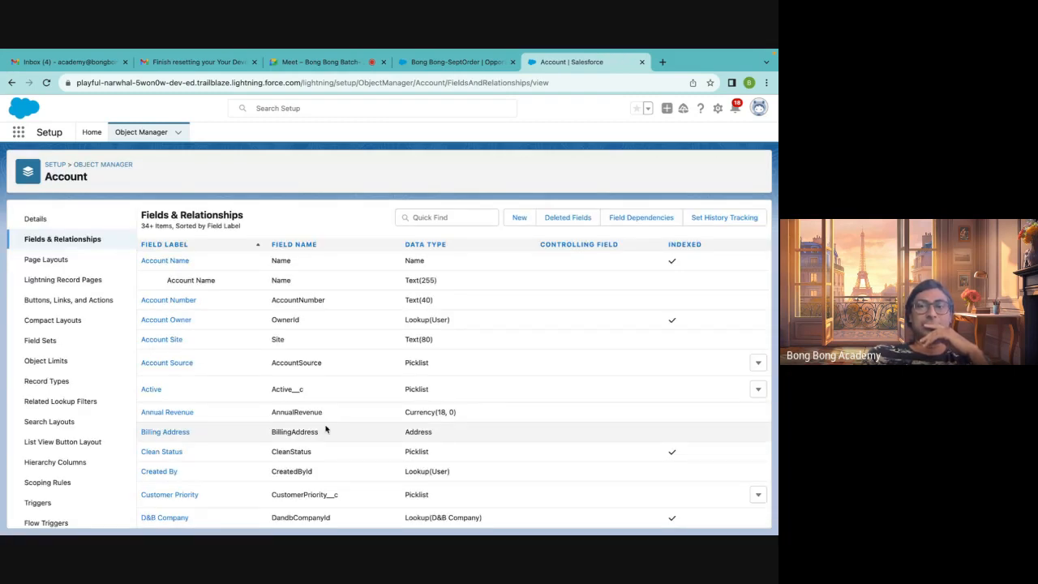
scroll(326, 429, down, 15)
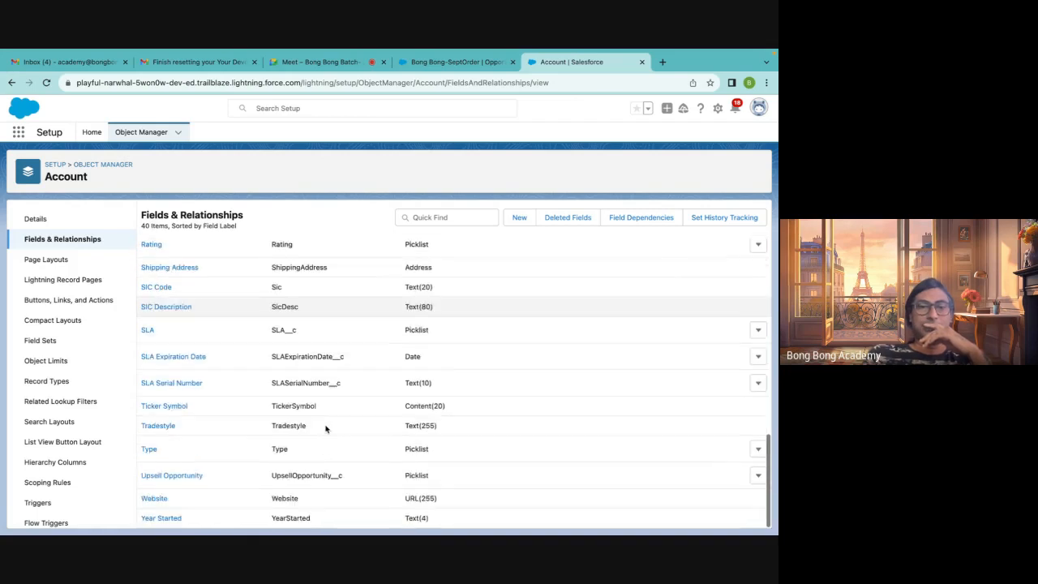
scroll(326, 429, up, 15)
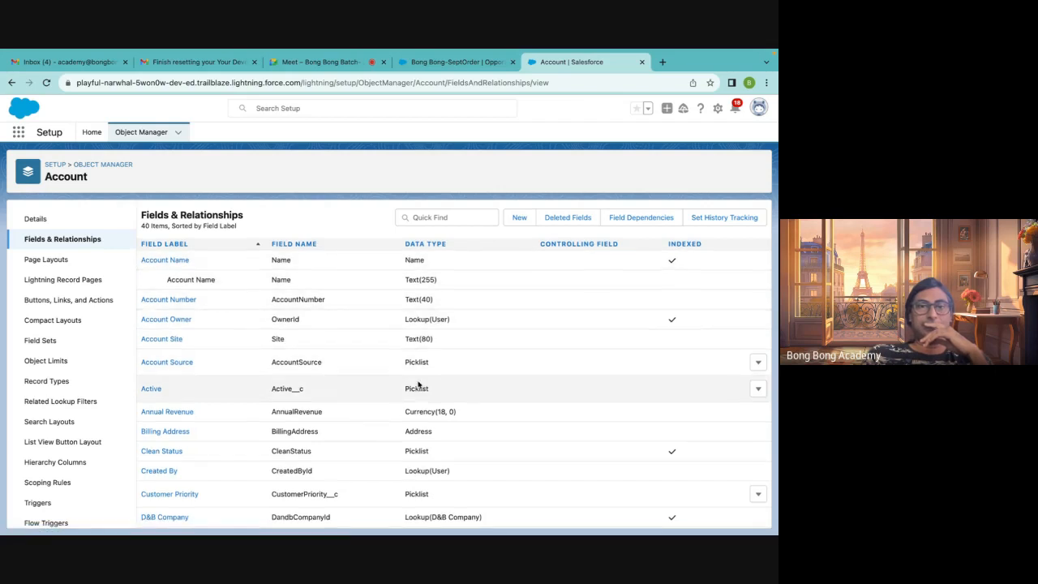
scroll(418, 385, down, 10)
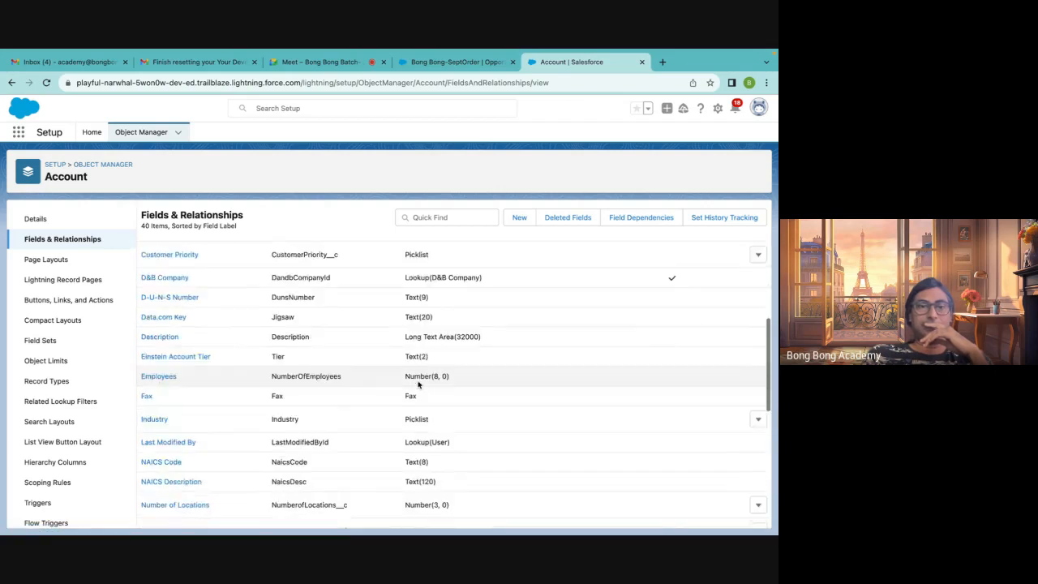
Start a new custom field on Account and review the available data types
click(519, 219)
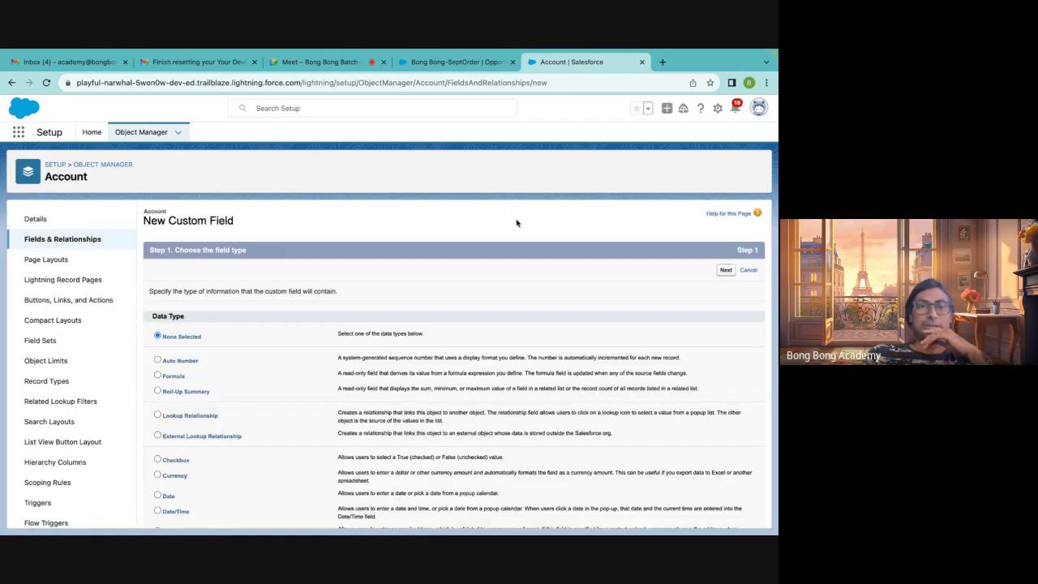
scroll(334, 337, down, 2)
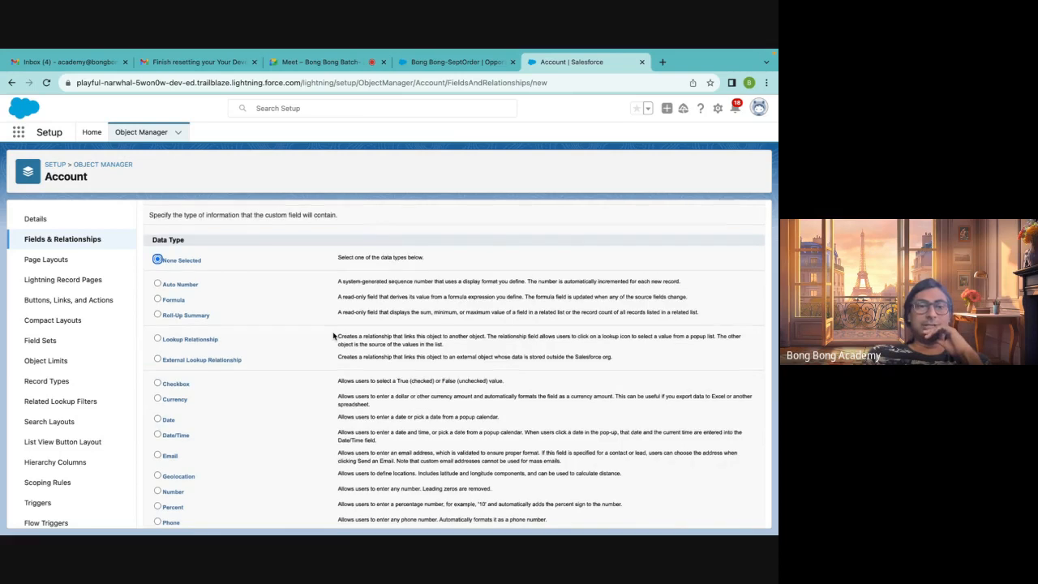
scroll(333, 335, down, 4)
scroll(334, 335, down, 3)
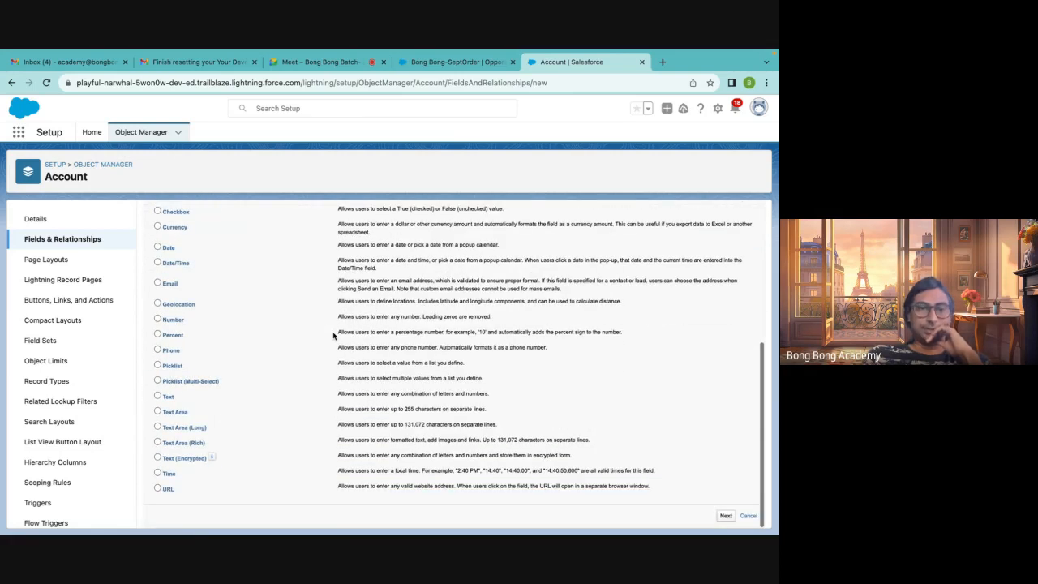
scroll(333, 335, up, 10)
scroll(334, 336, down, 3)
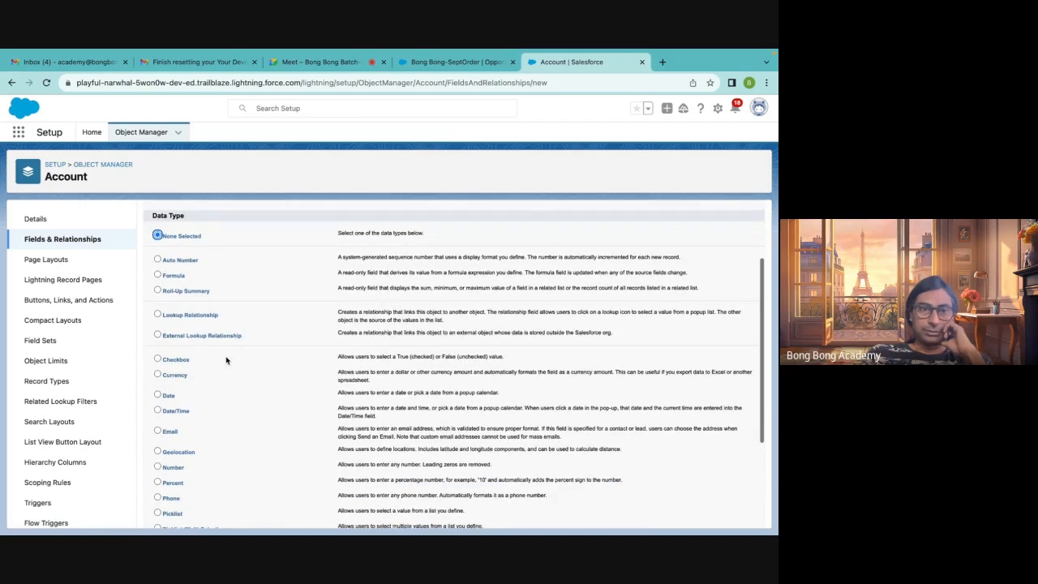
scroll(227, 361, down, 3)
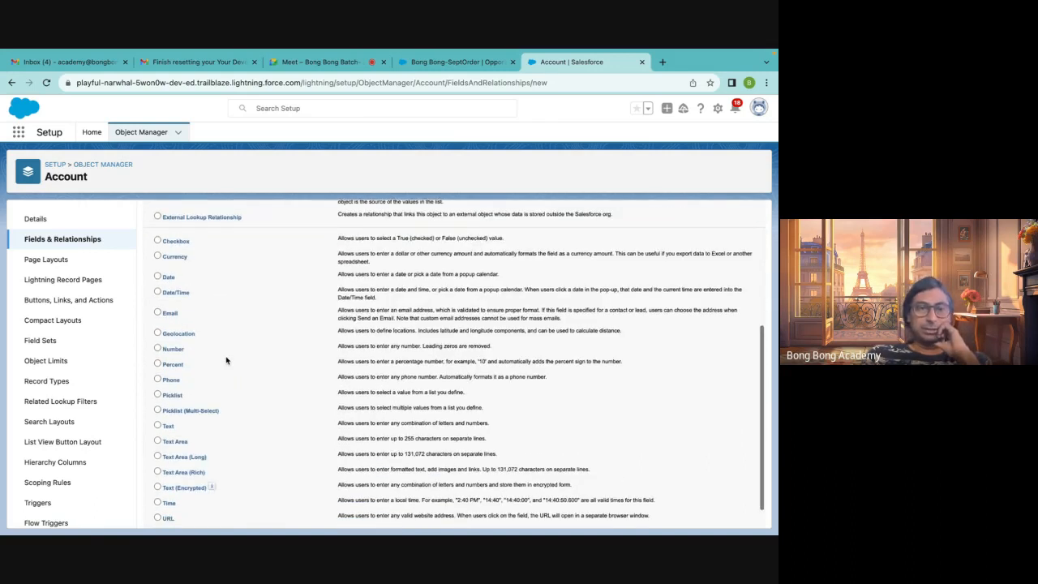
scroll(226, 361, down, 1)
scroll(173, 308, up, 3)
scroll(173, 306, up, 2)
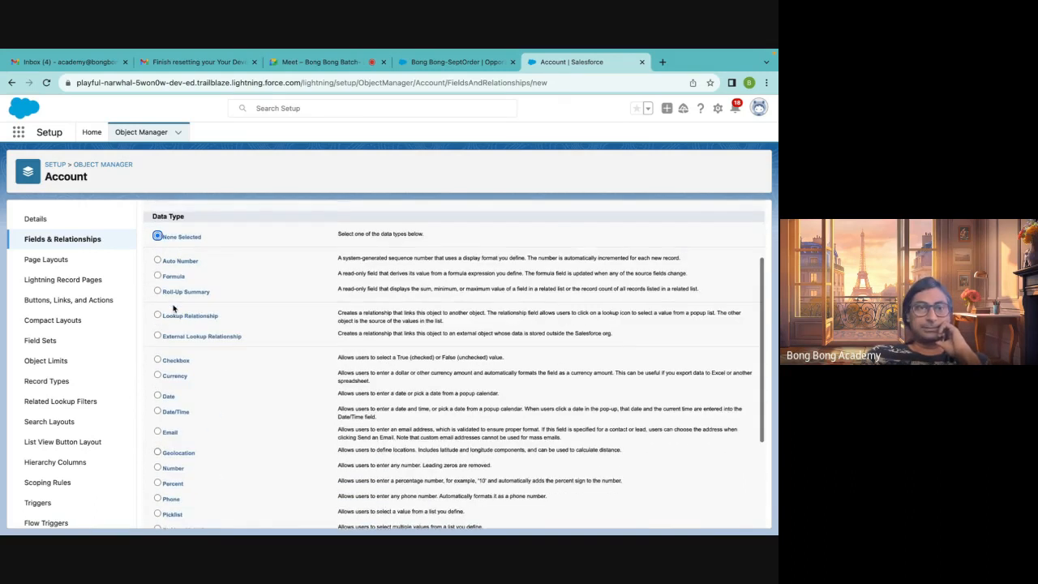
scroll(251, 376, down, 2)
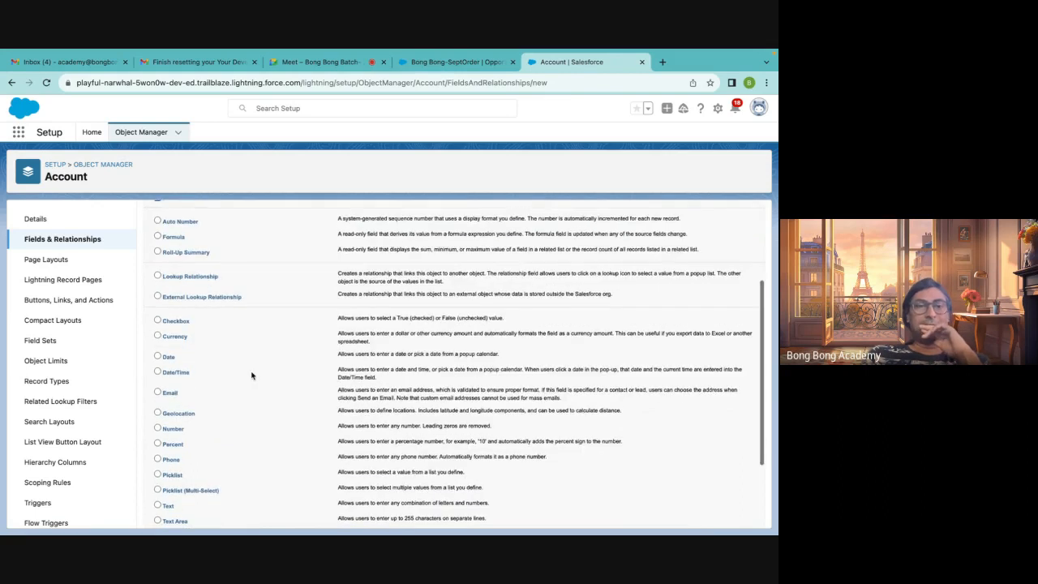
scroll(252, 375, up, 3)
scroll(251, 375, down, 2)
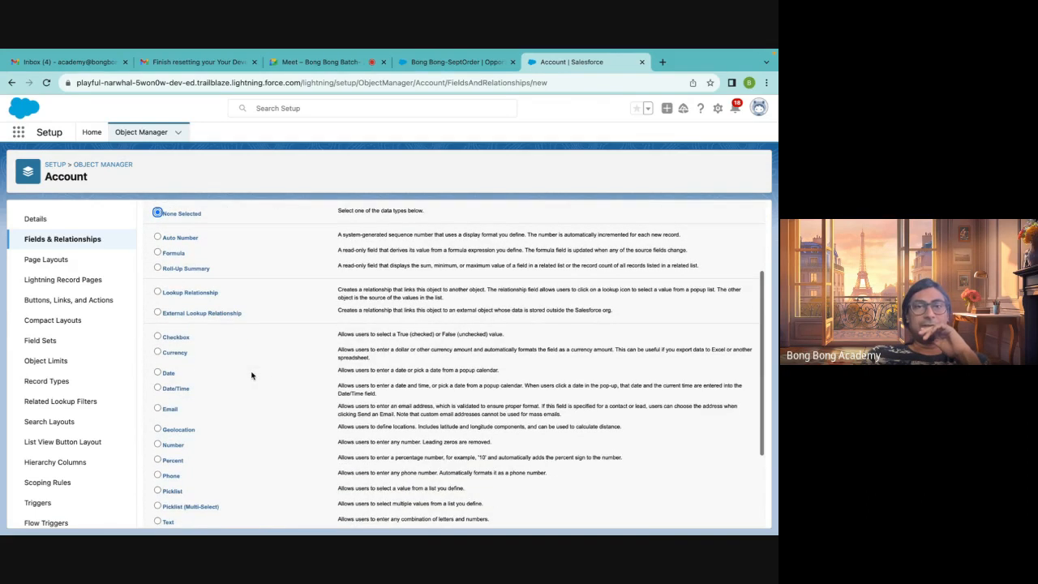
scroll(251, 375, down, 3)
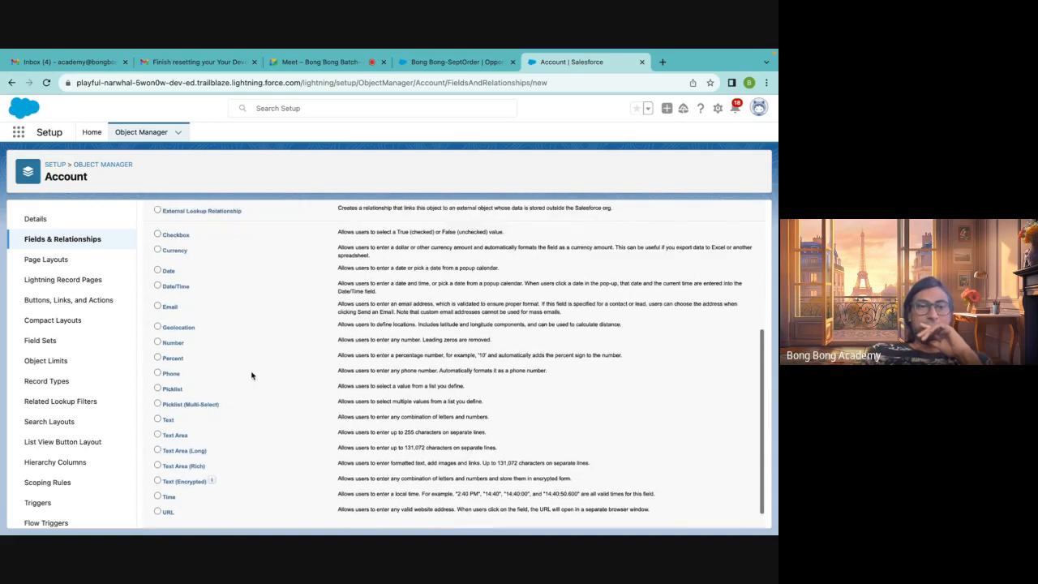
scroll(252, 376, up, 5)
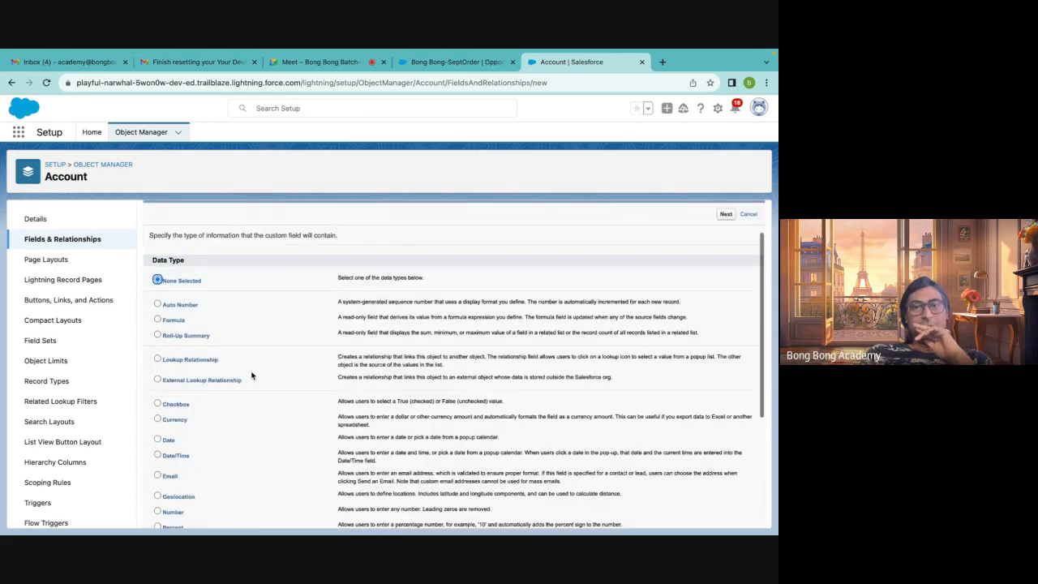
scroll(251, 376, down, 3)
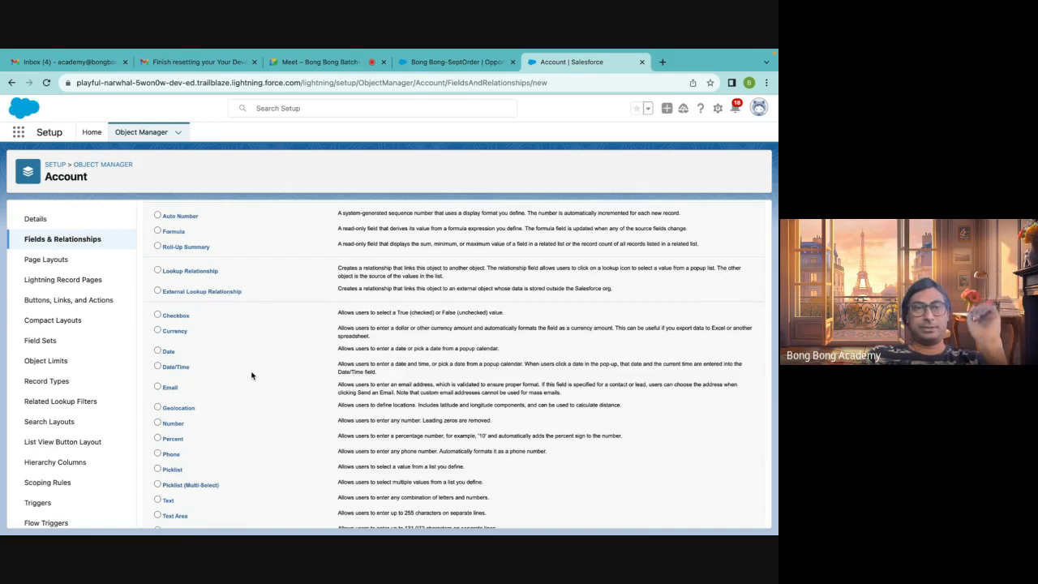
scroll(251, 376, up, 1)
scroll(252, 376, down, 1)
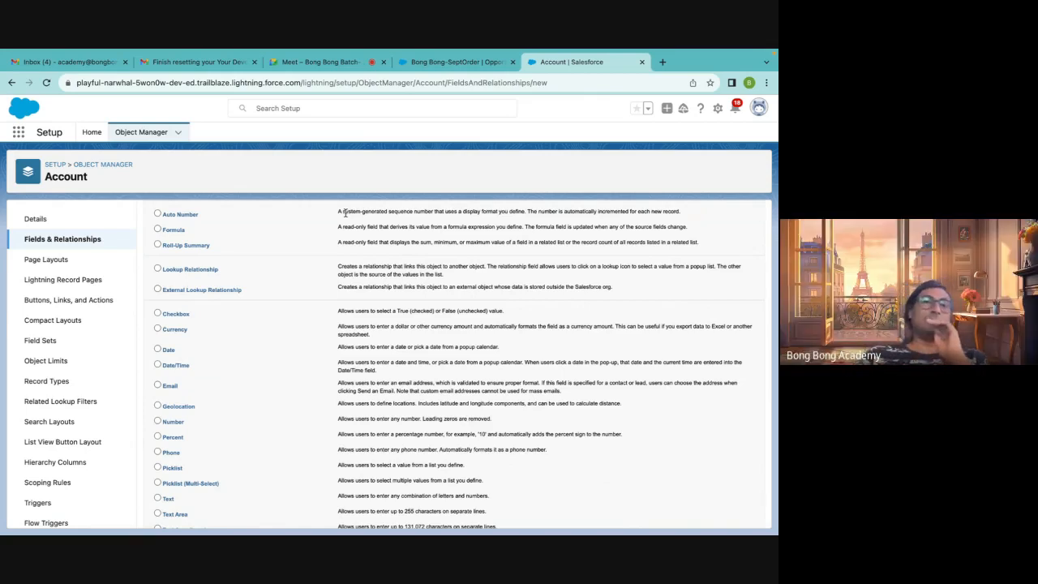
scroll(261, 262, up, 3)
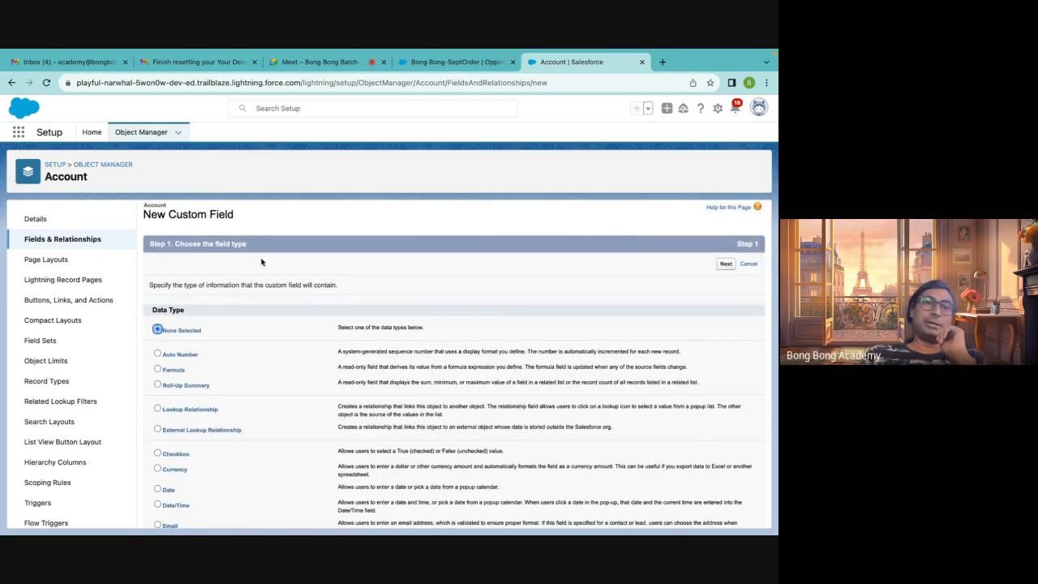
Switch to the Sales app tab, open the Bong Bong account and select its record ID in the address bar
click(436, 63)
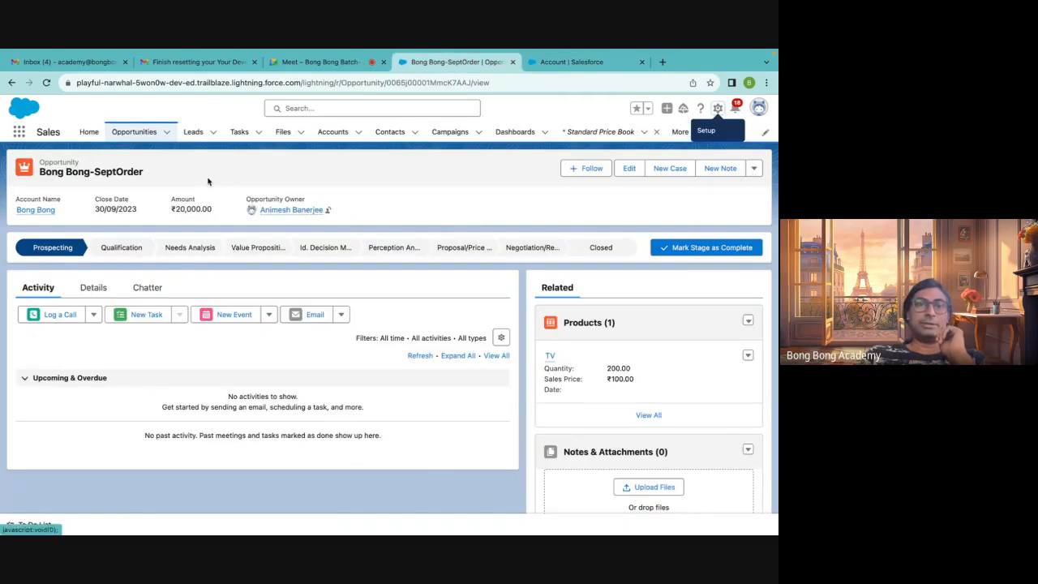
click(331, 132)
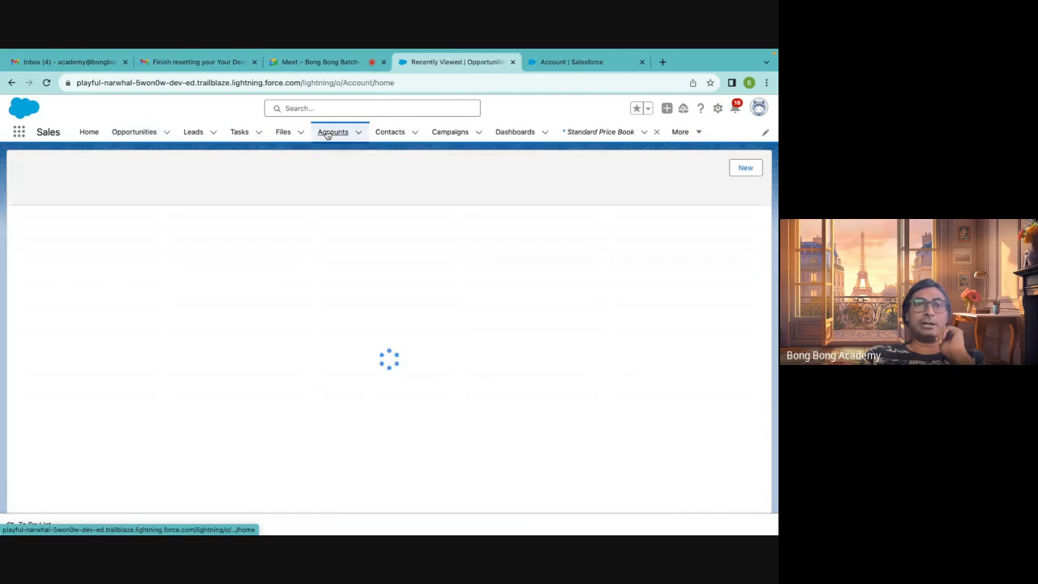
click(89, 235)
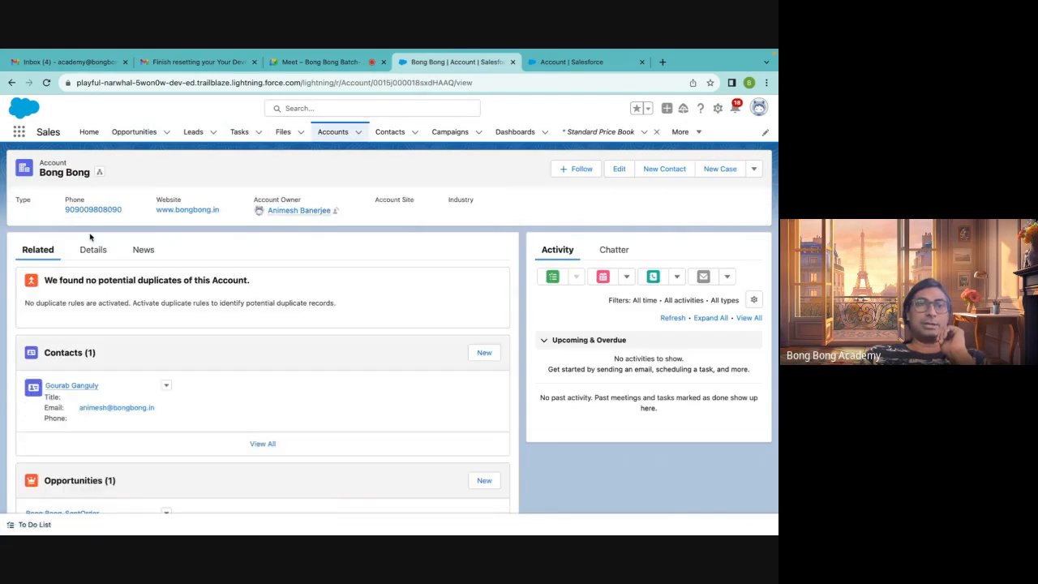
click(402, 84)
double_click(402, 82)
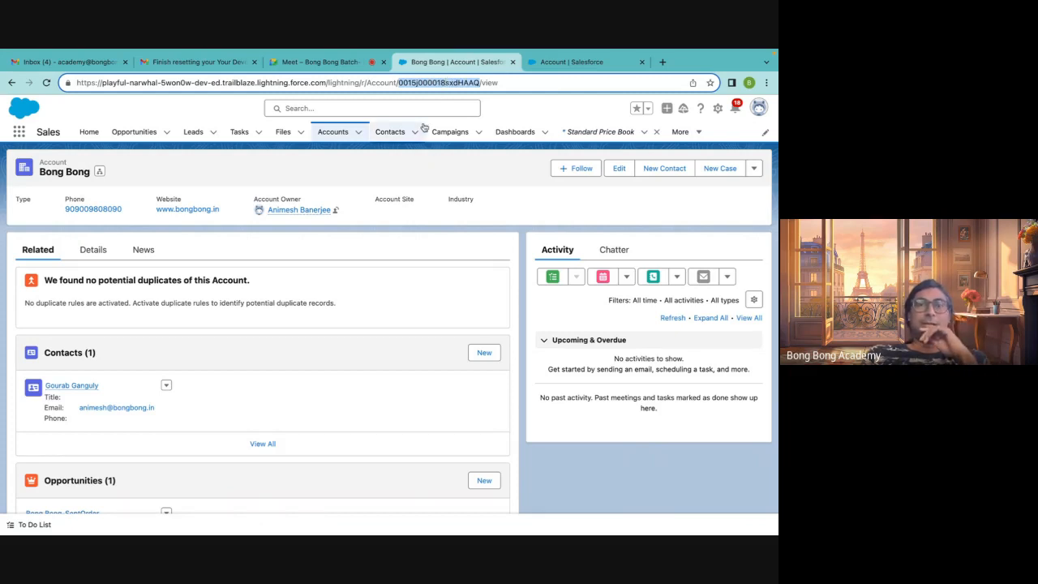
Open the account's contact from the Contacts list and select its record ID in the address bar
click(387, 138)
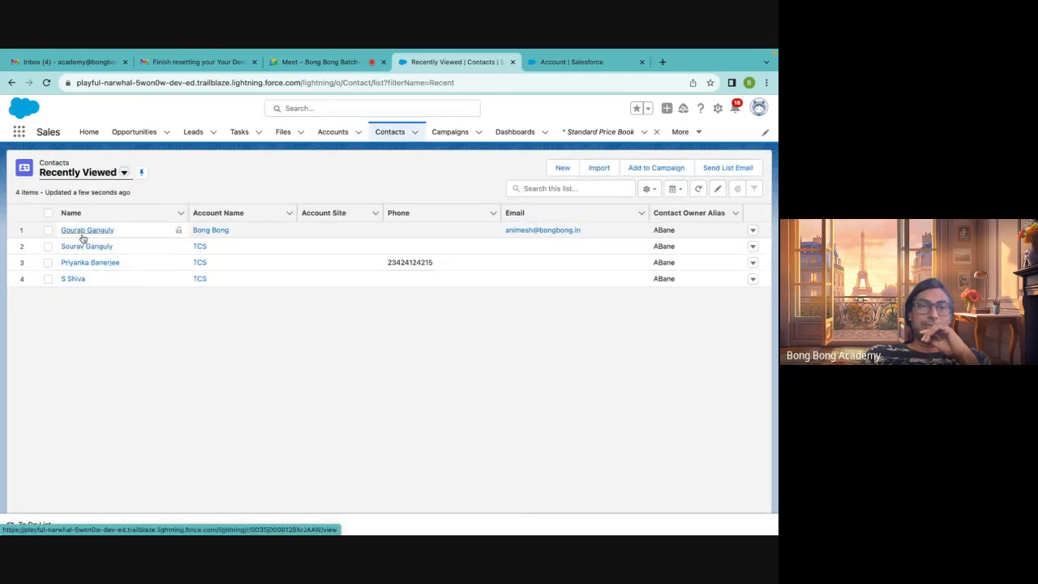
click(82, 232)
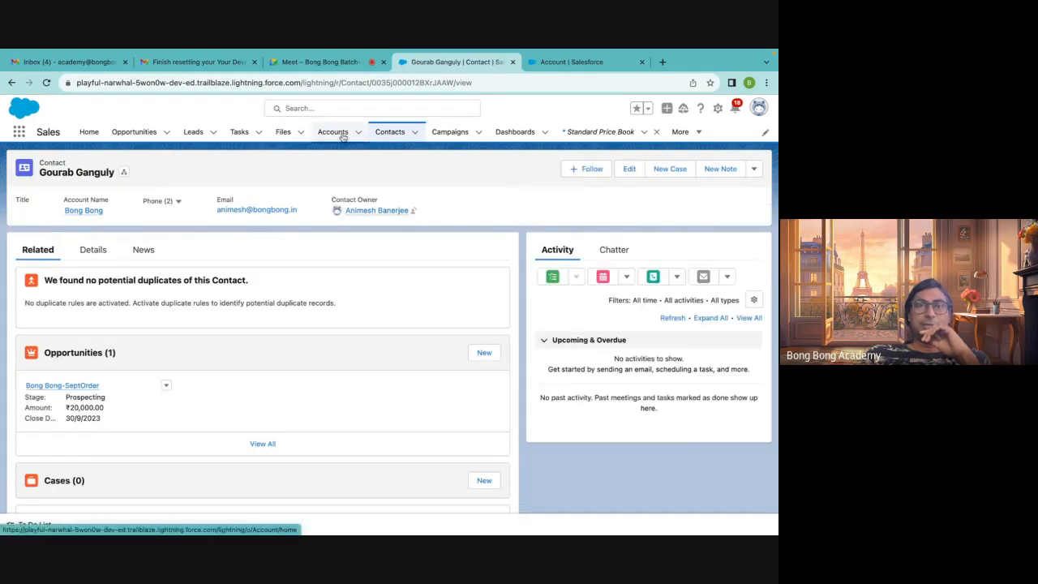
double_click(395, 82)
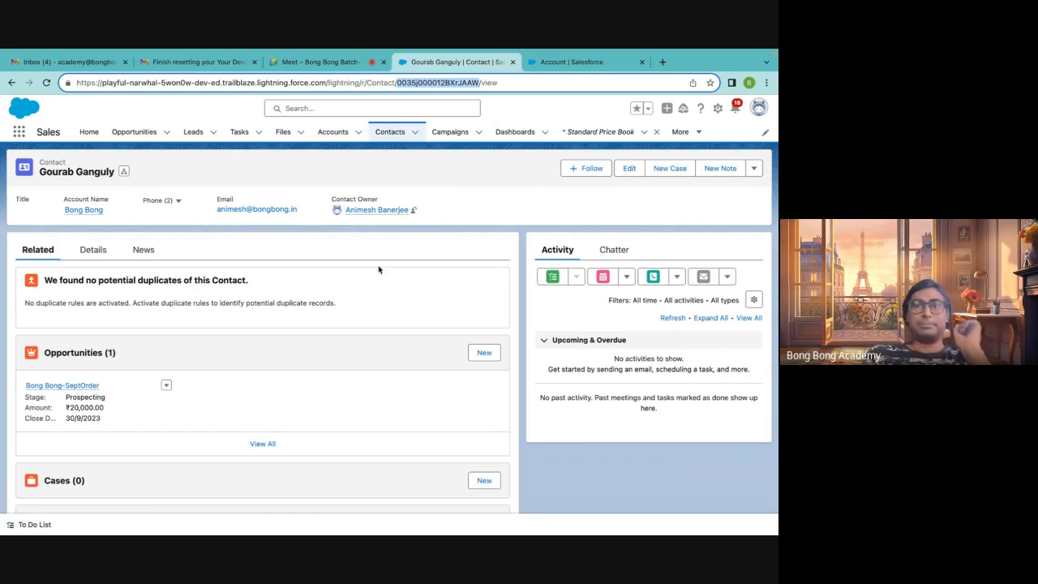
Return to the Setup tab and view the Account Name field's details from Account's Fields & Relationships
mouse_move(555, 51)
click(560, 90)
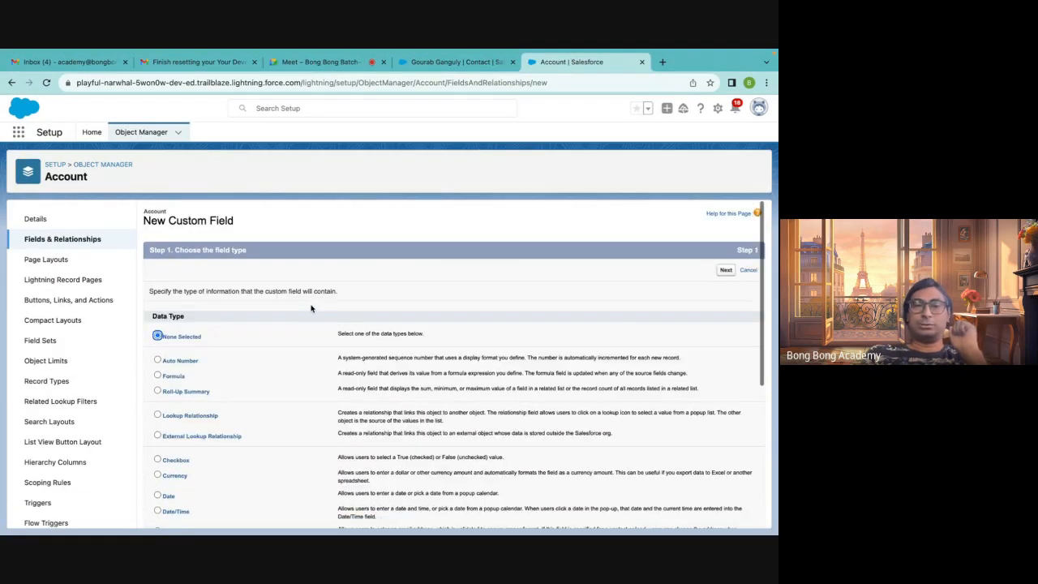
click(180, 365)
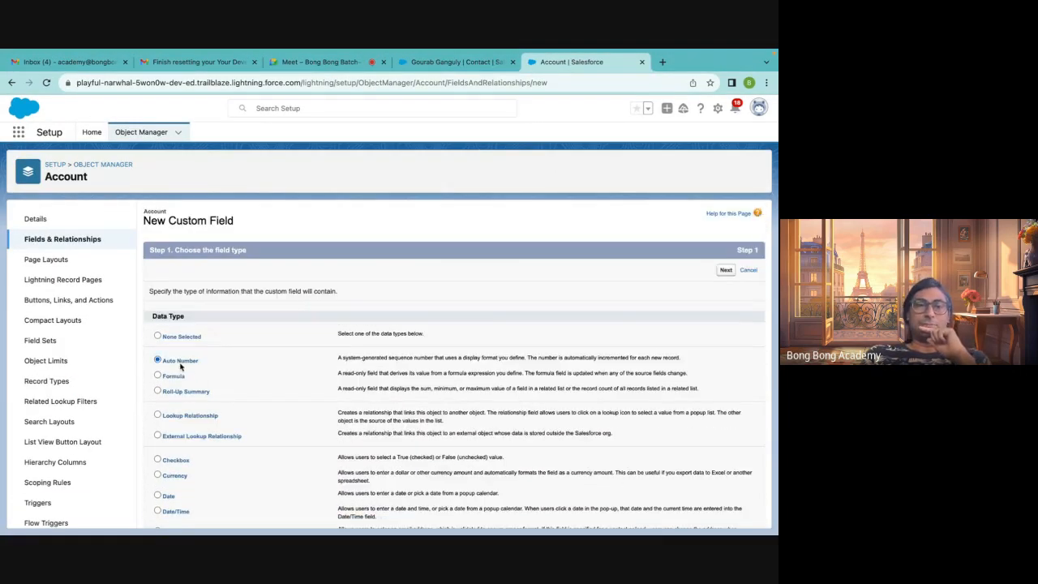
click(47, 239)
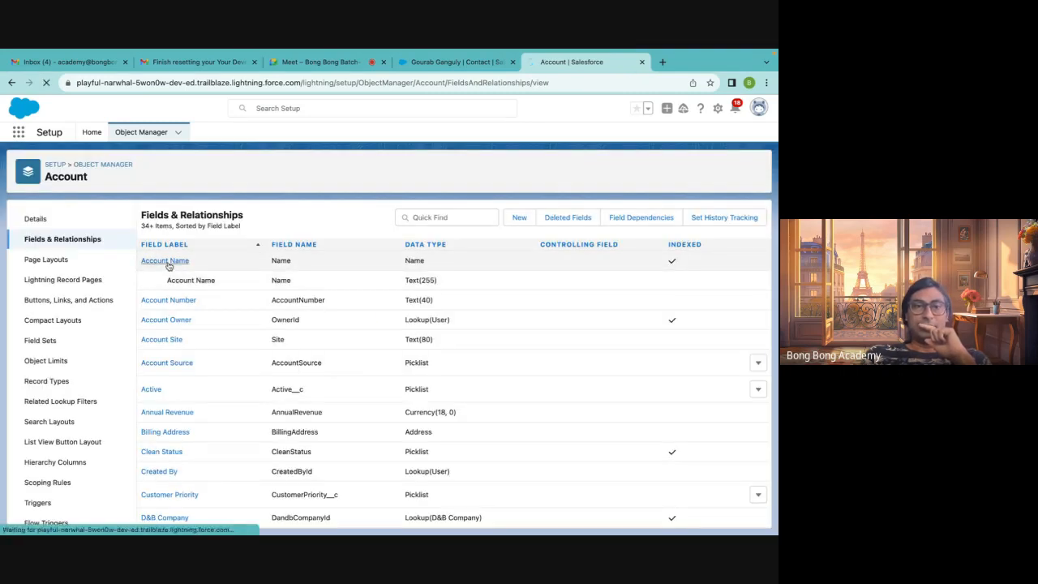
click(169, 267)
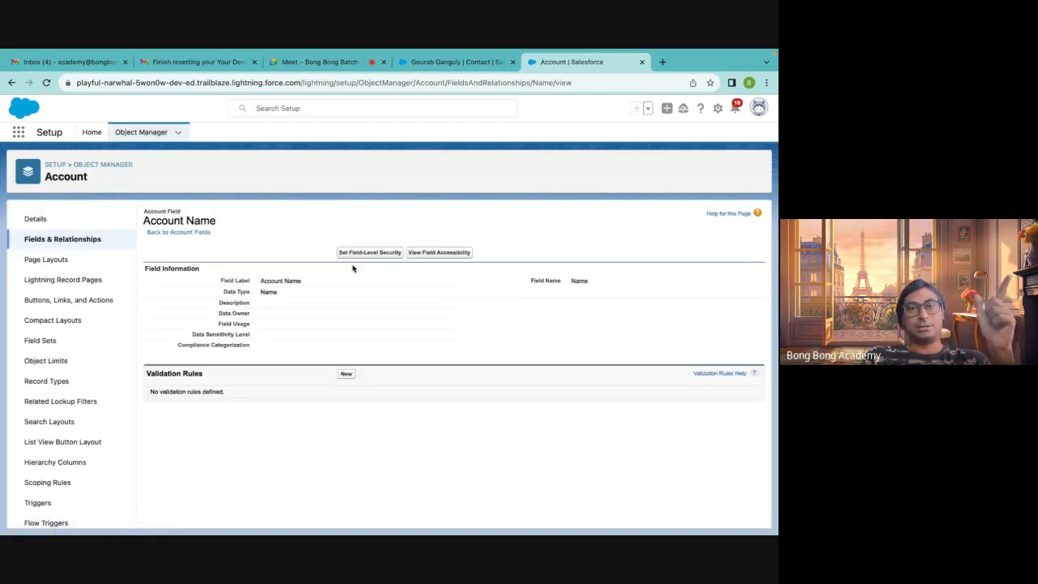
click(78, 245)
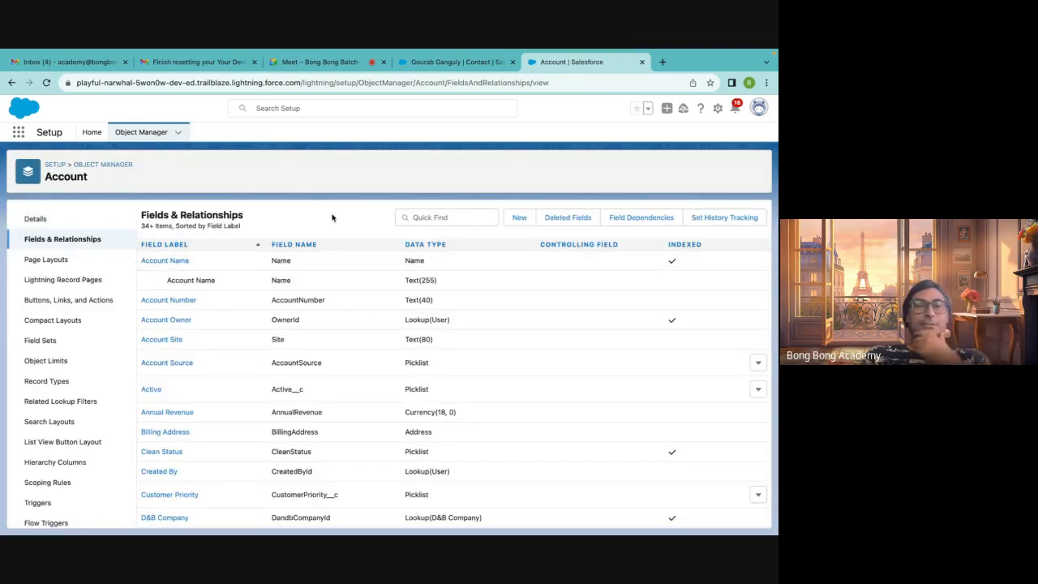
Start a new custom field on Account with the Auto Number data type
click(521, 218)
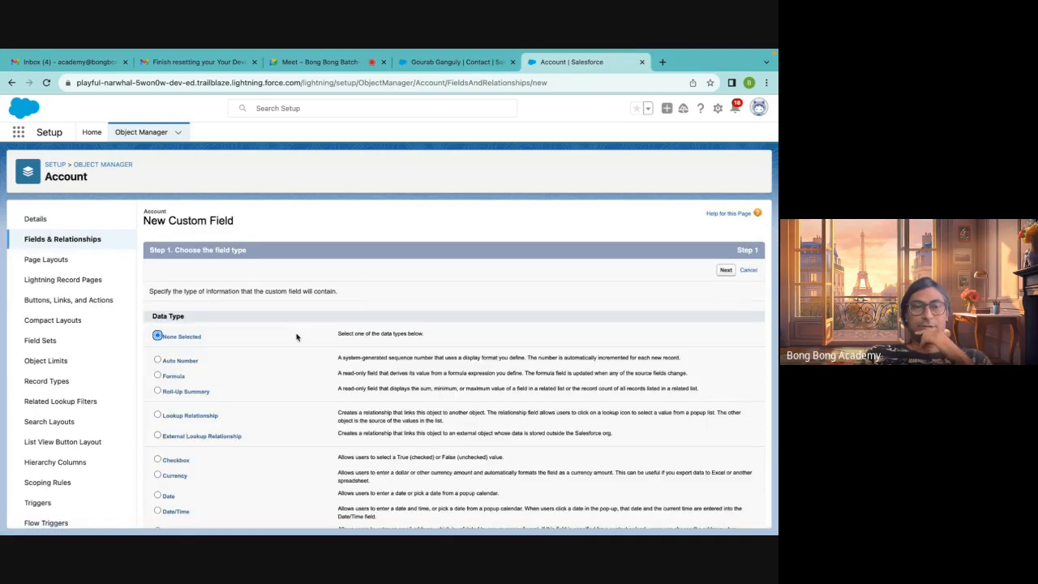
scroll(297, 337, down, 3)
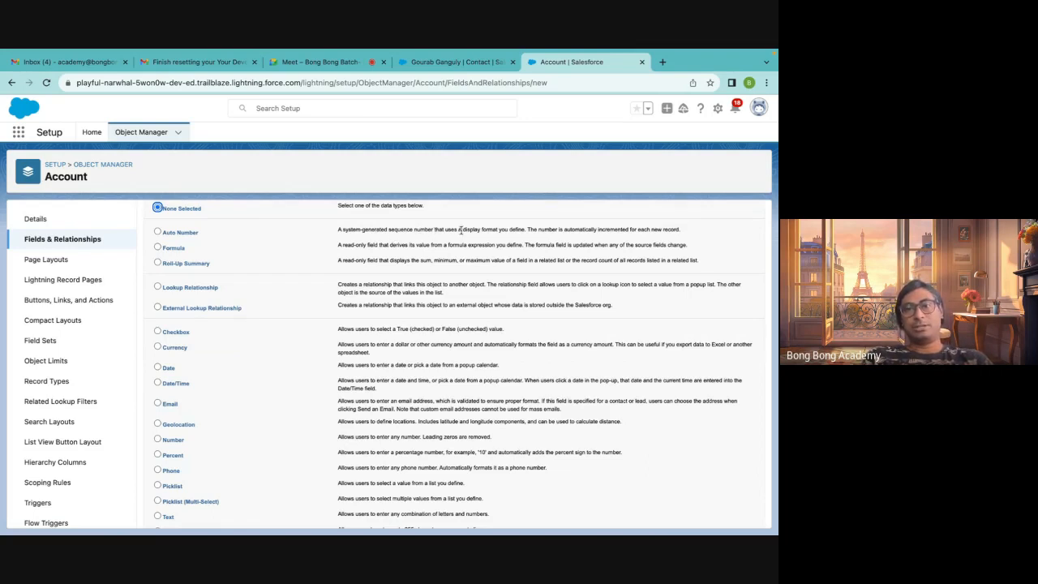
click(157, 233)
scroll(457, 438, down, 3)
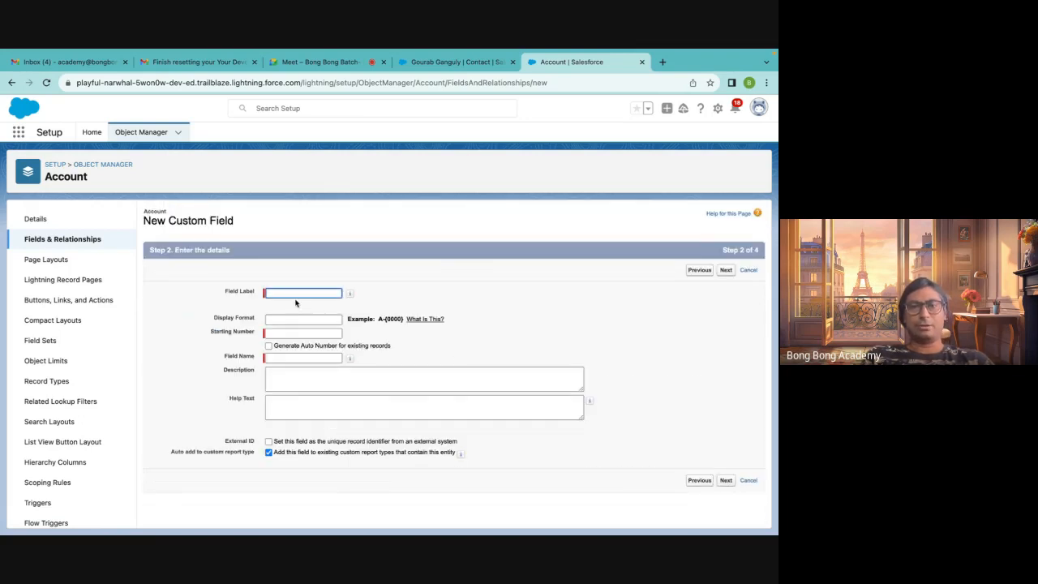
Set the field label to A Number
click(287, 294)
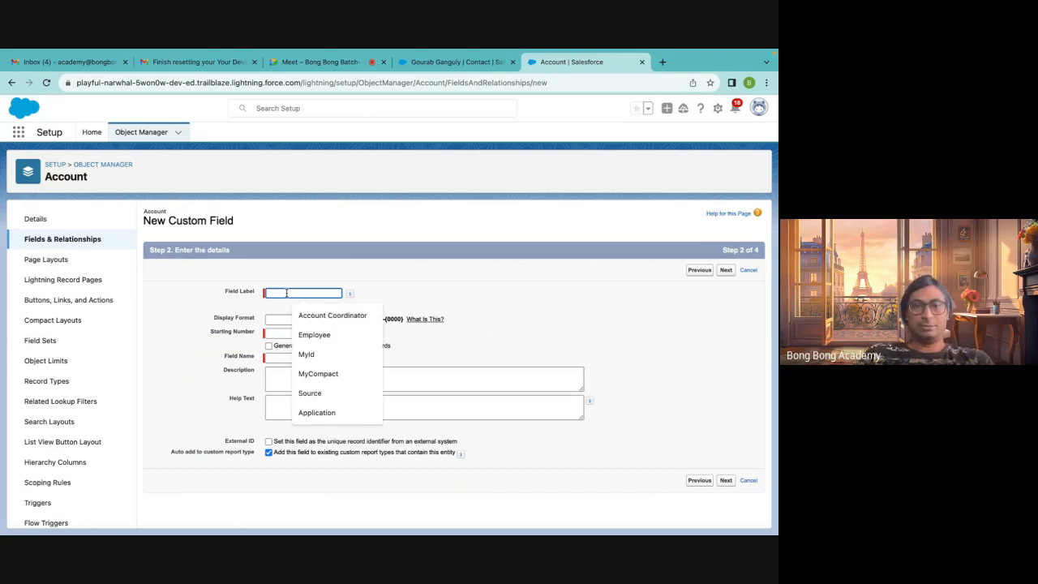
text(A)
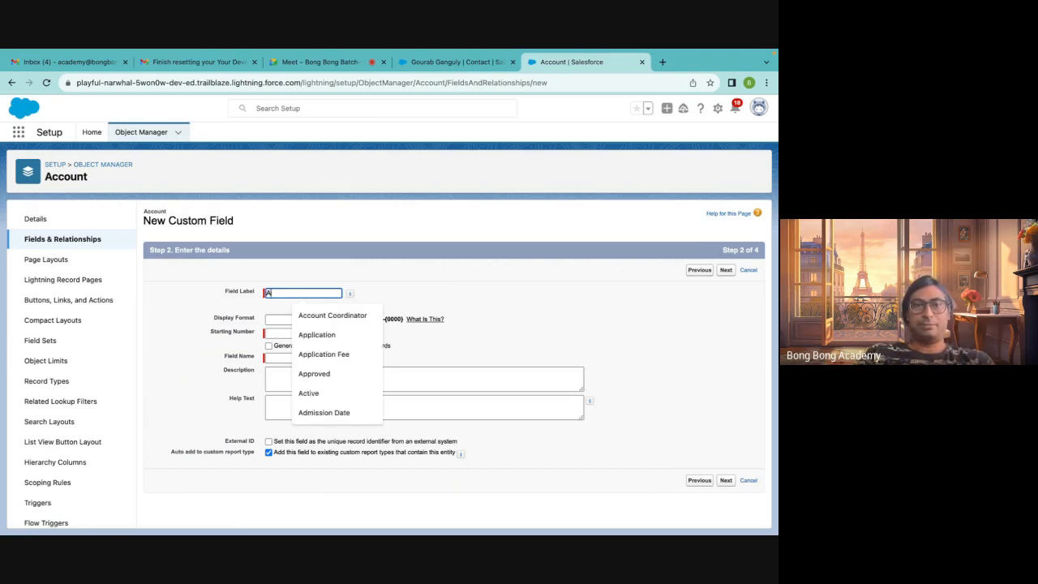
text(-)
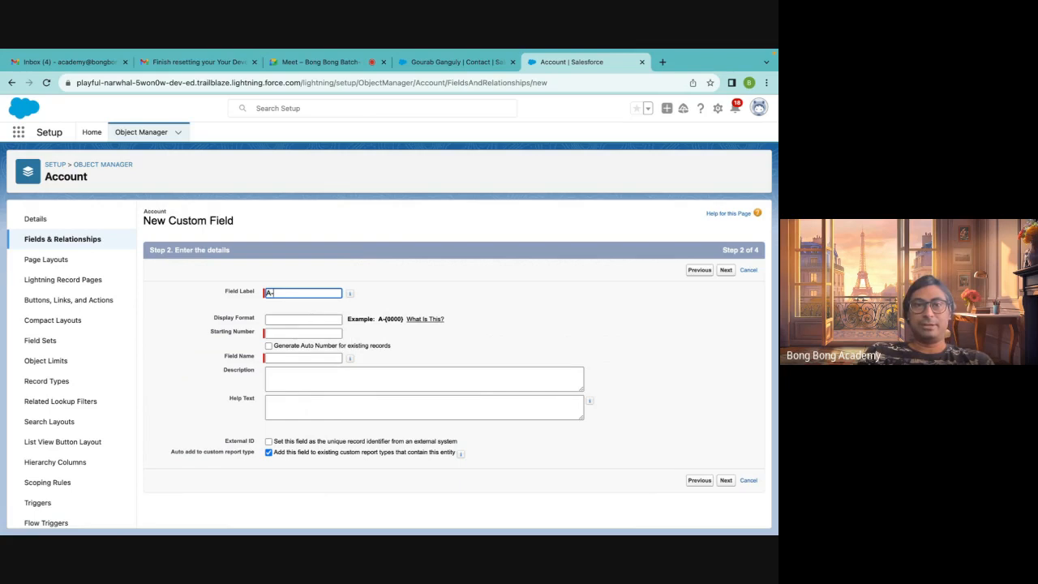
text(A Number)
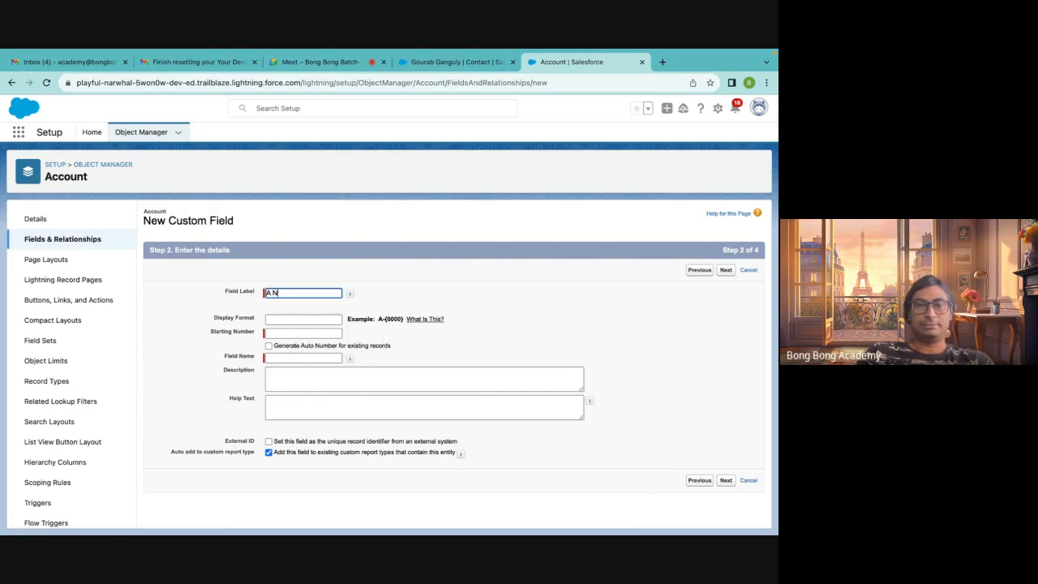
Set the display format to A-{0000} and try to continue to the next step
click(278, 322)
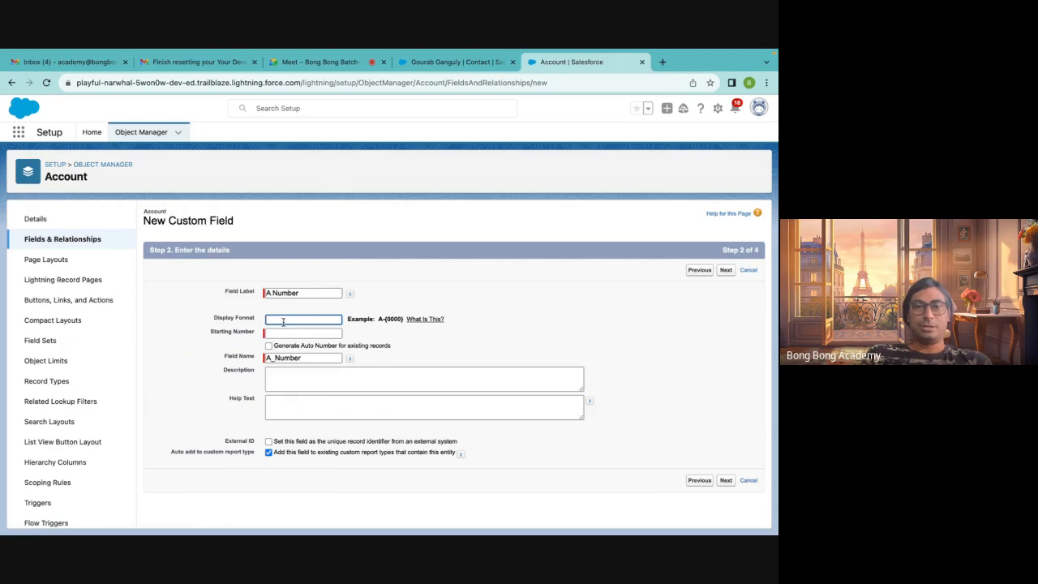
text(A-)
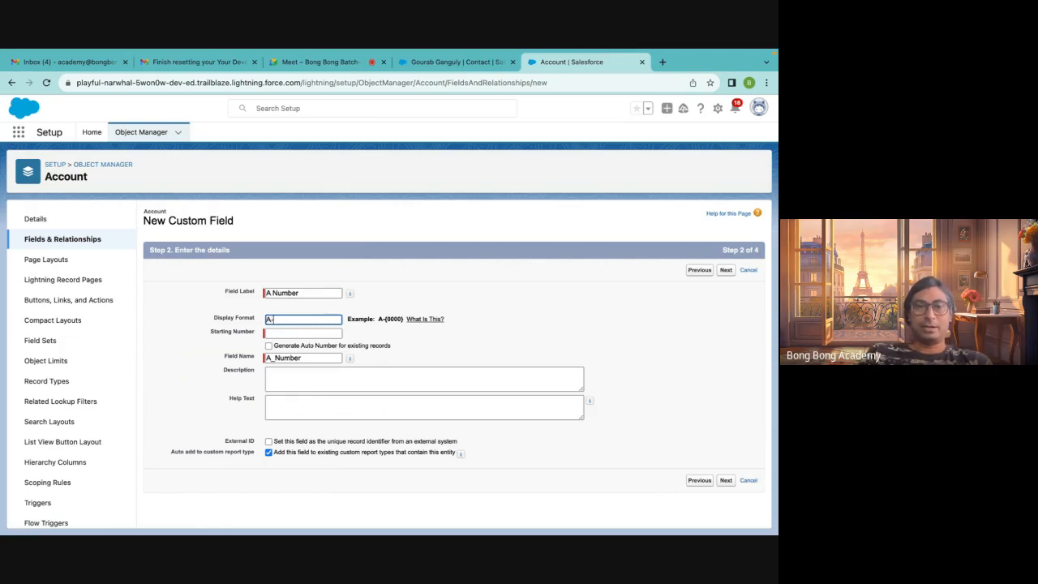
text({0000)
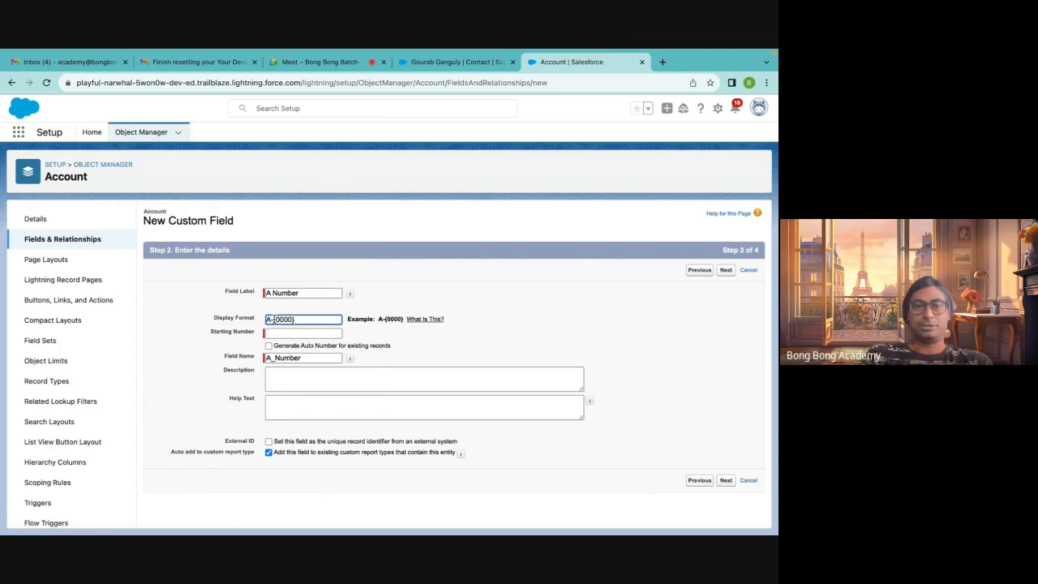
drag(273, 319, 328, 319)
click(289, 379)
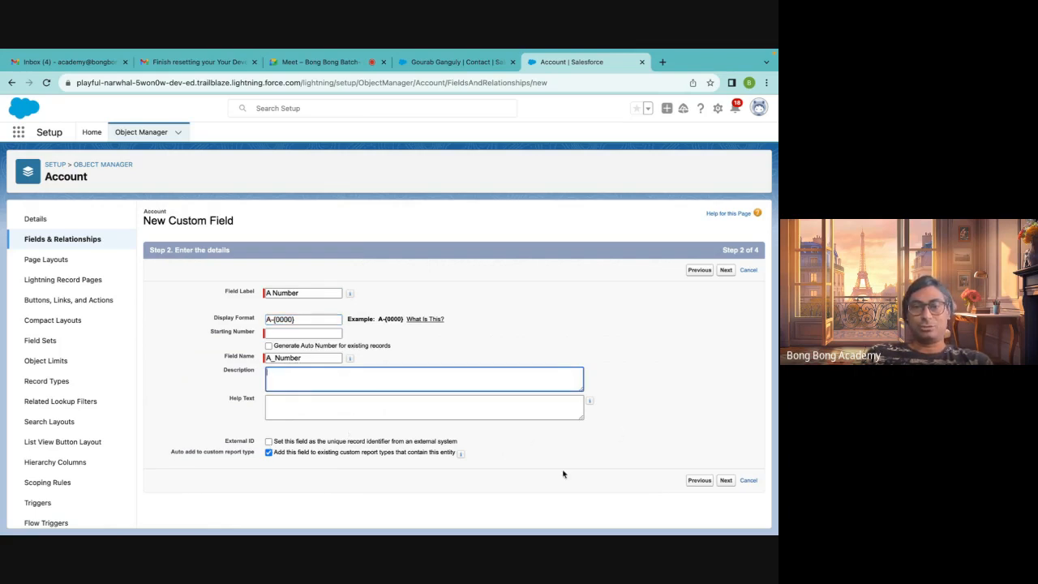
click(726, 481)
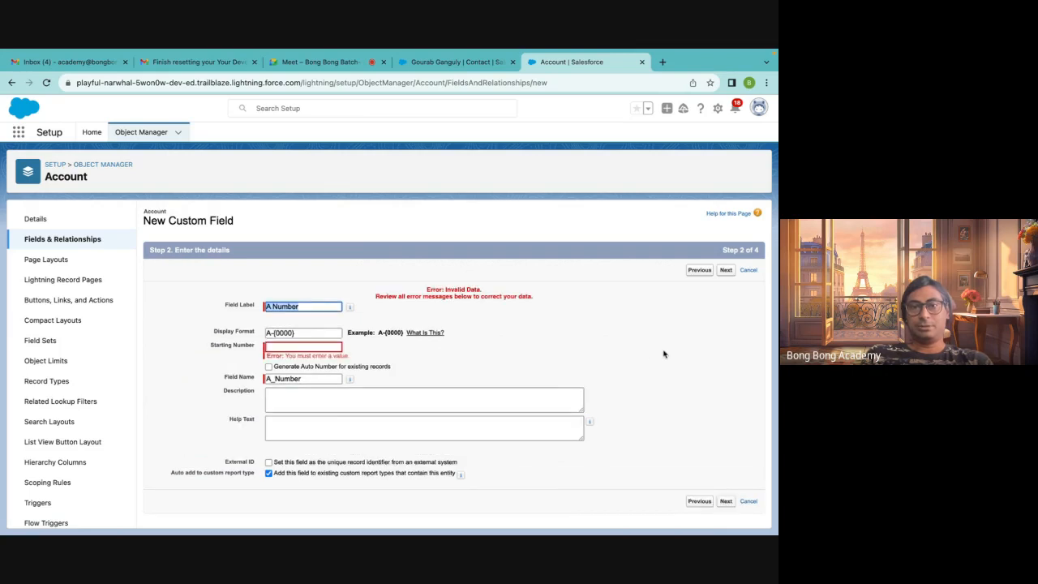
Set the starting number to 1 and continue to field-level security
click(290, 346)
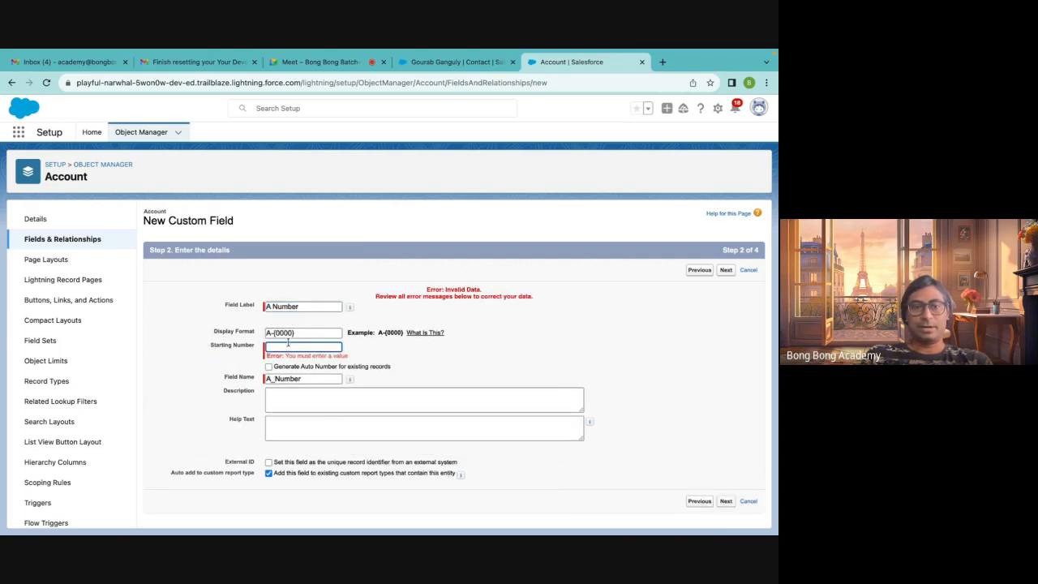
text(1)
click(504, 352)
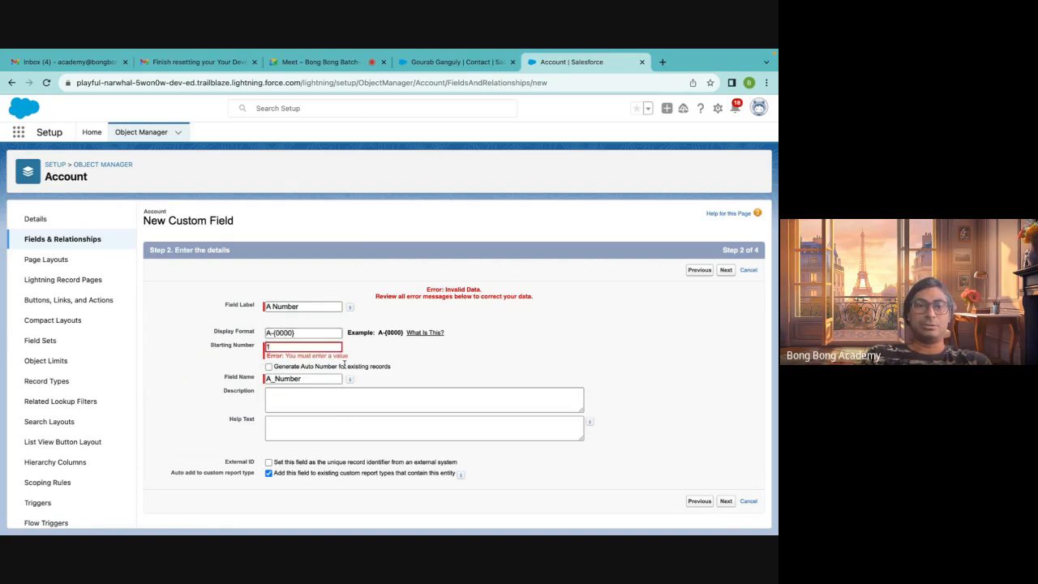
click(726, 502)
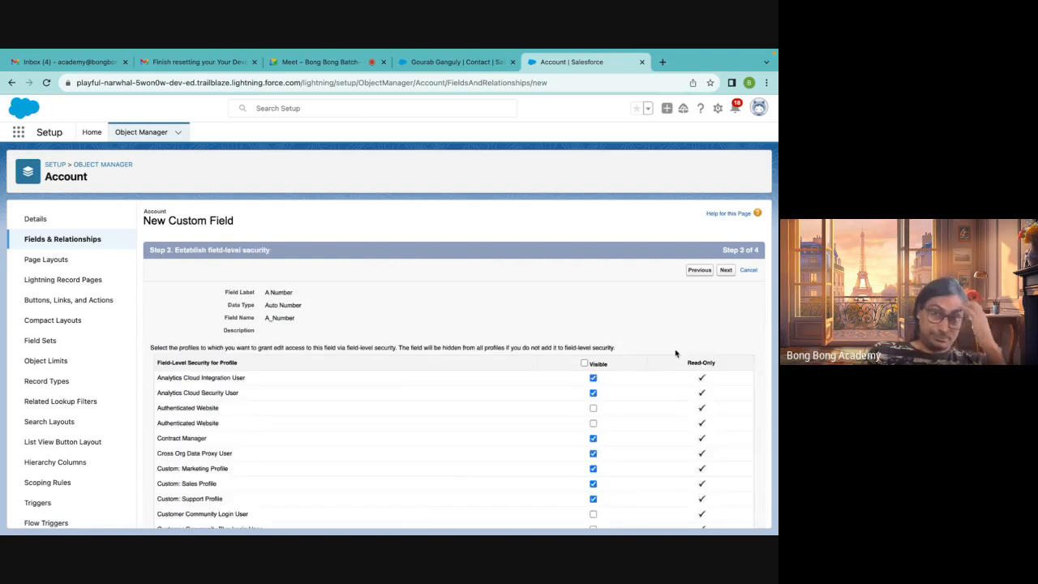
Make the field visible to all profiles, save it on all Account page layouts, and inspect the new field row
click(585, 364)
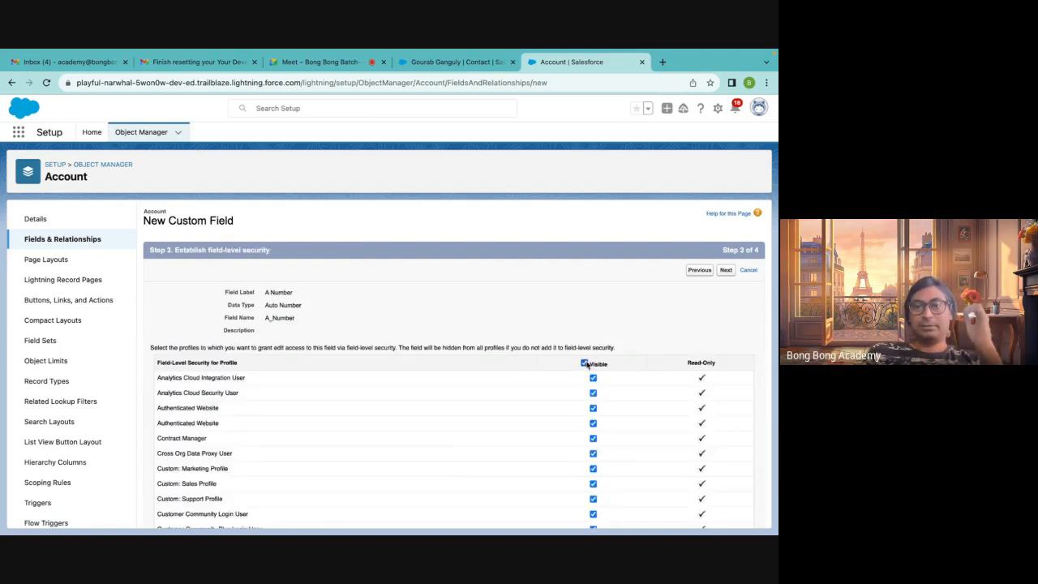
scroll(586, 365, down, 10)
scroll(703, 322, up, 10)
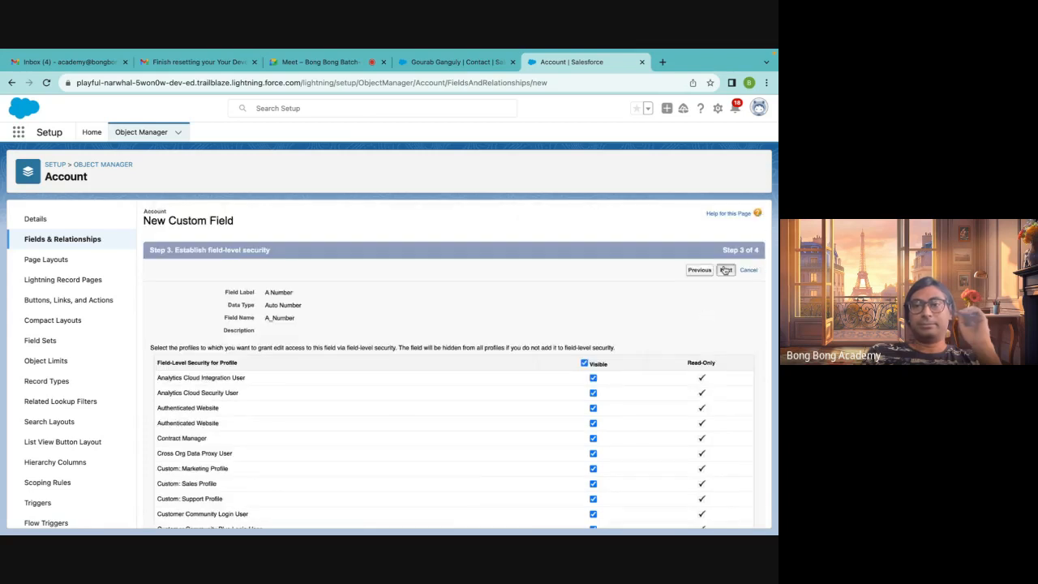
click(726, 270)
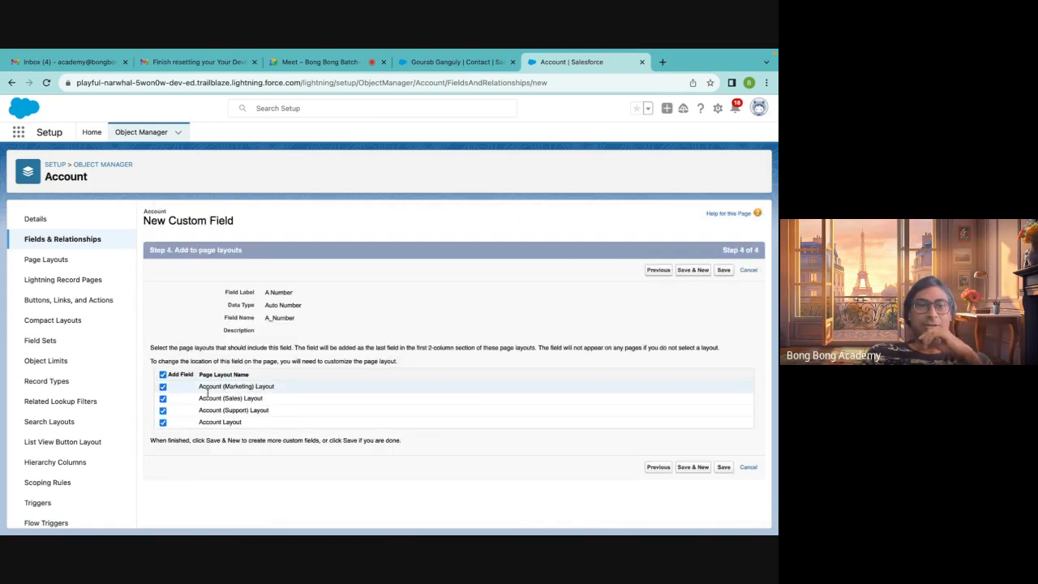
click(723, 271)
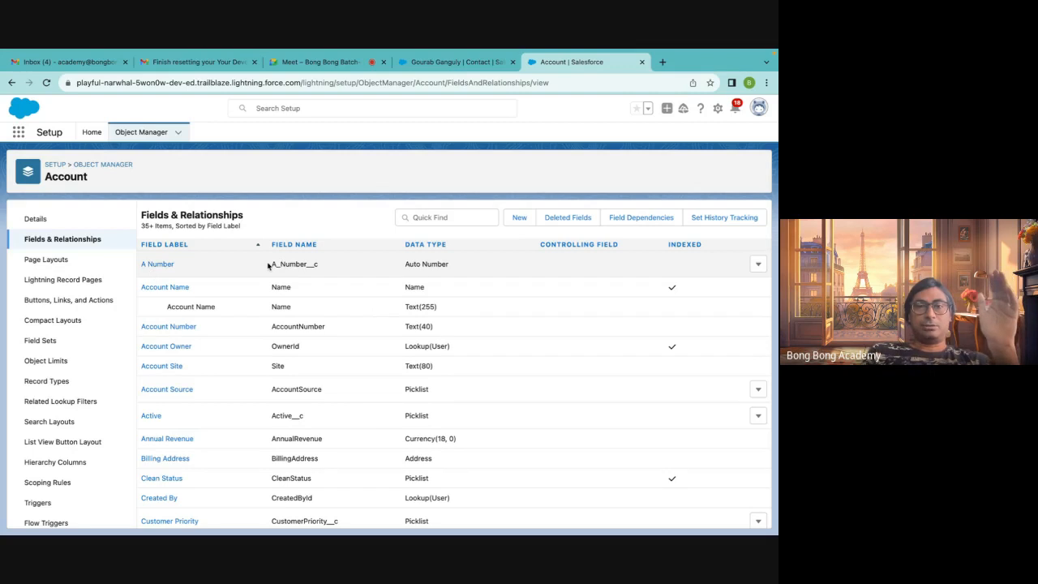
drag(408, 265, 459, 266)
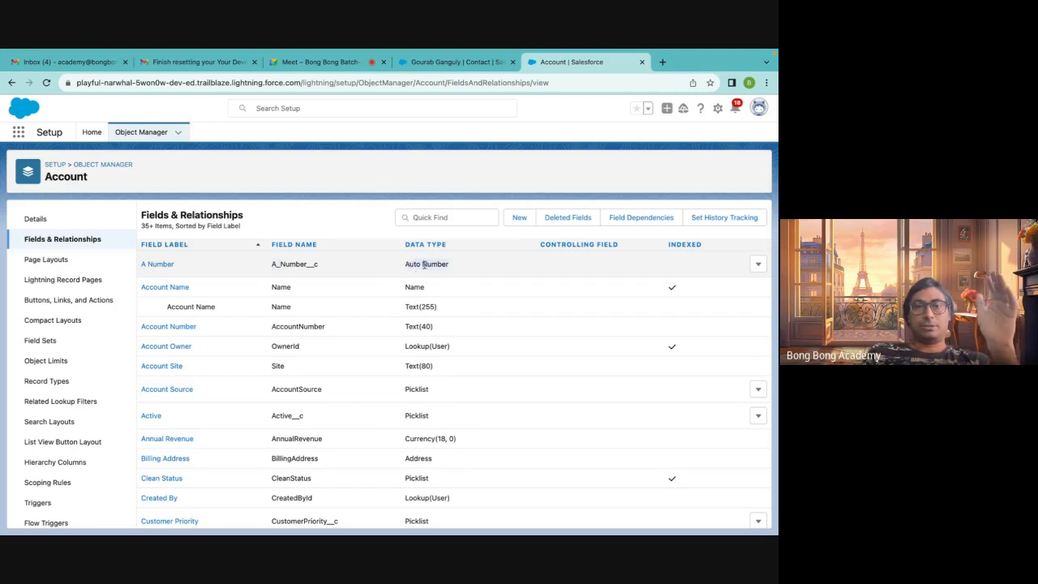
click(422, 264)
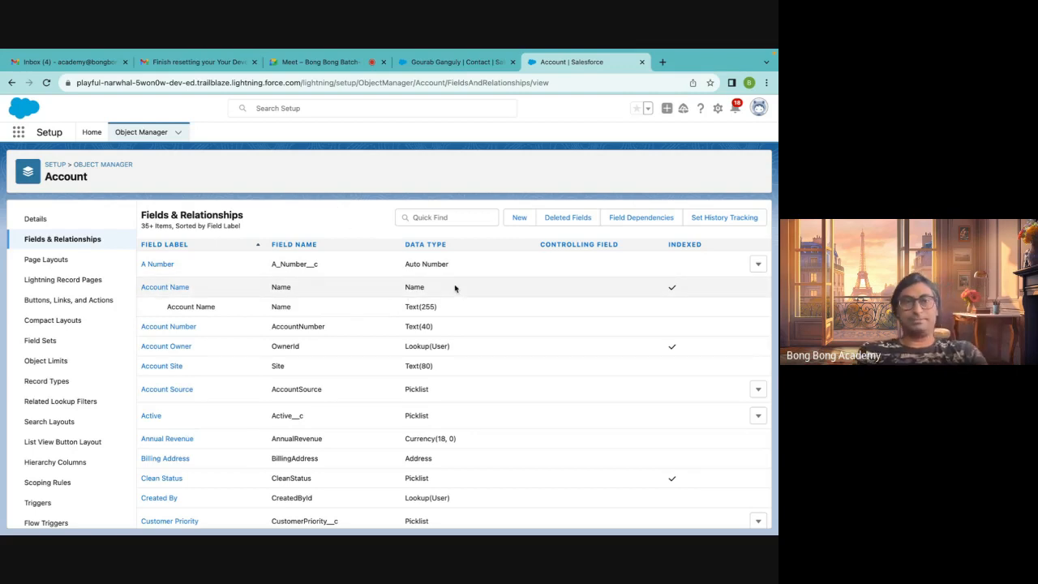
Start a new custom field on Account and choose the Checkbox data type
click(517, 219)
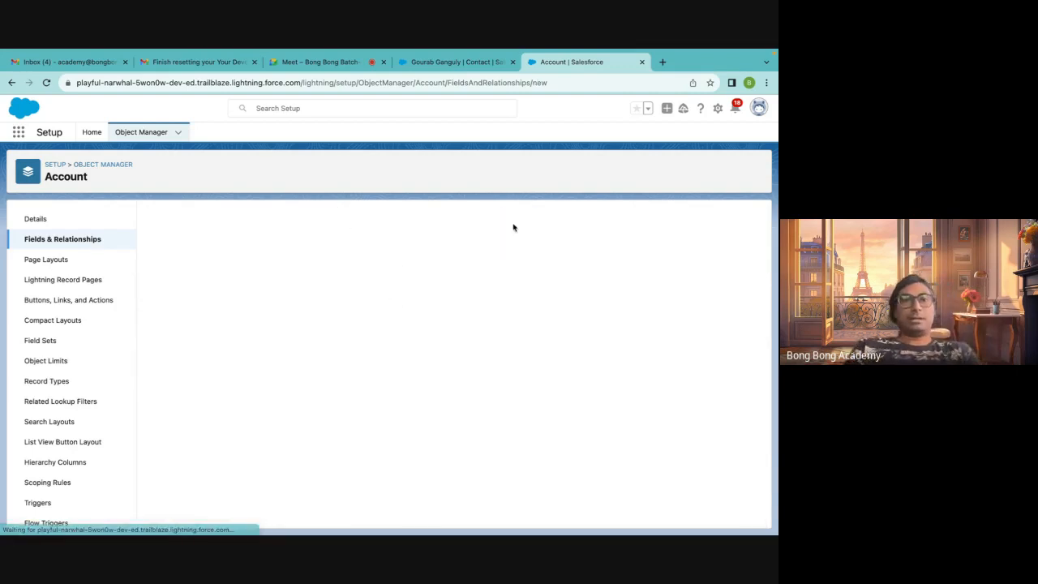
scroll(418, 274, down, 2)
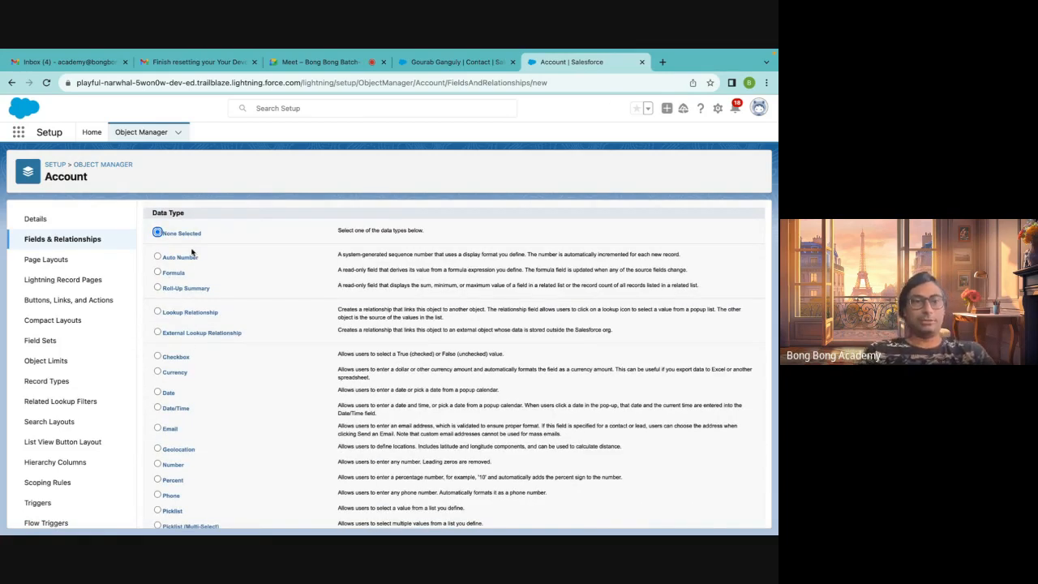
scroll(306, 349, down, 2)
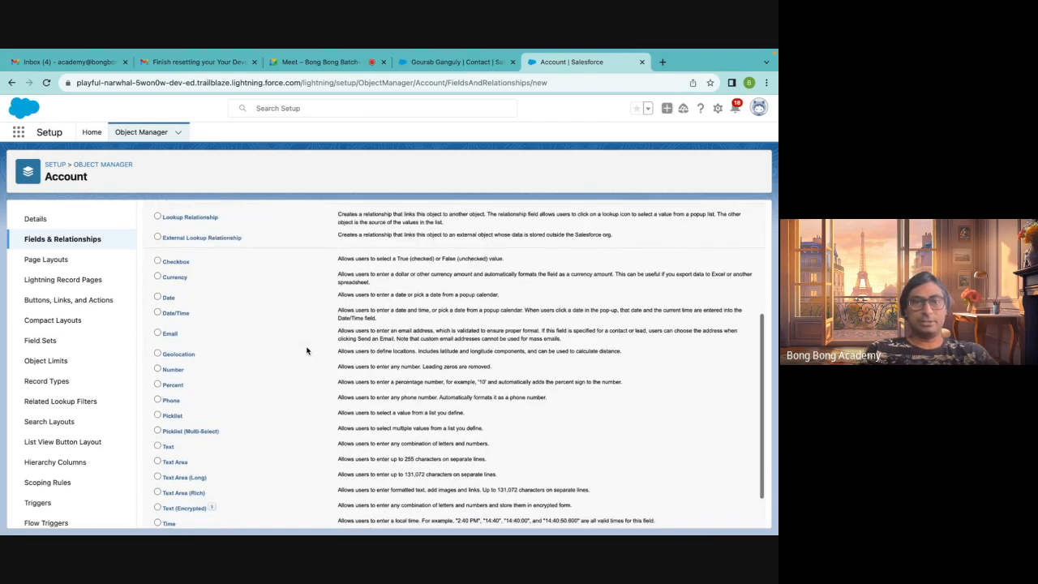
scroll(306, 351, down, 1)
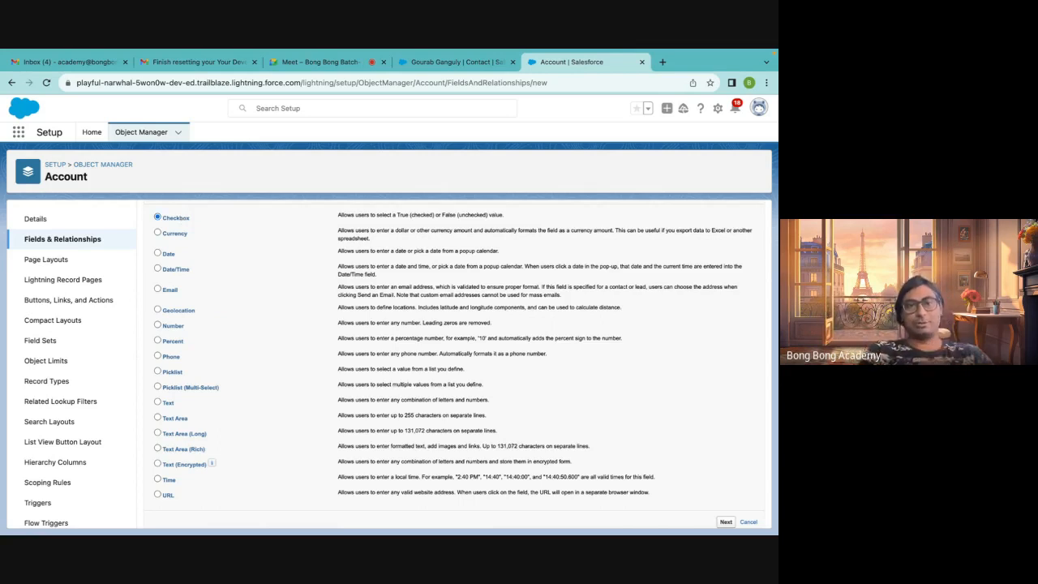
click(726, 522)
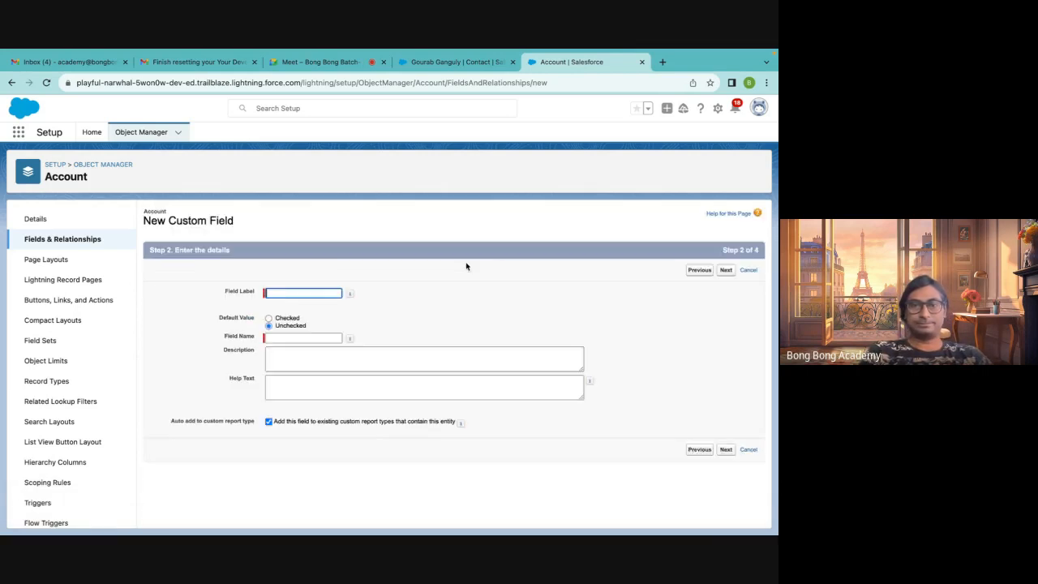
Set the field label to Approved with the default value Unchecked and continue
click(274, 295)
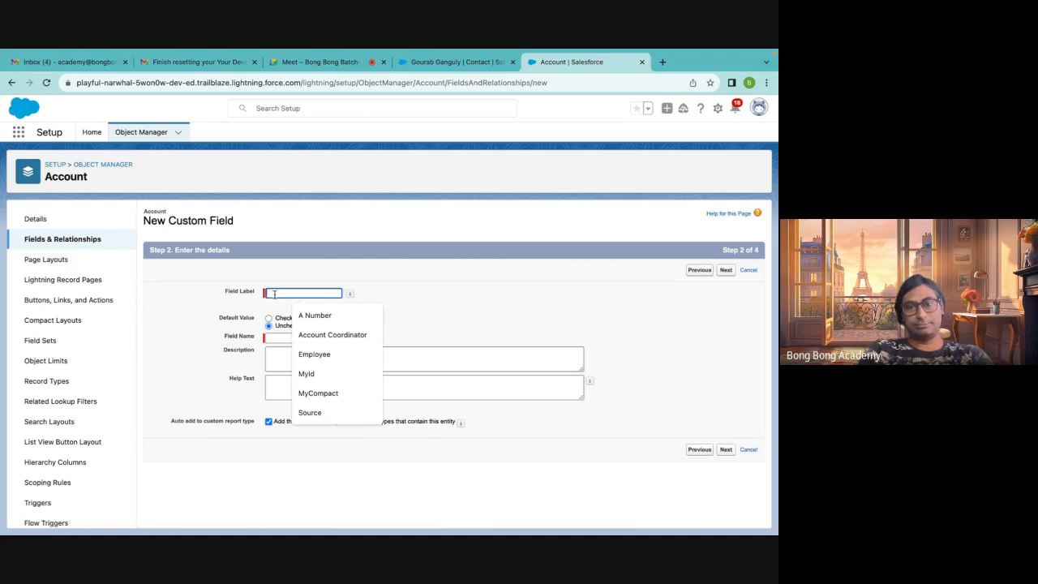
text(Approved)
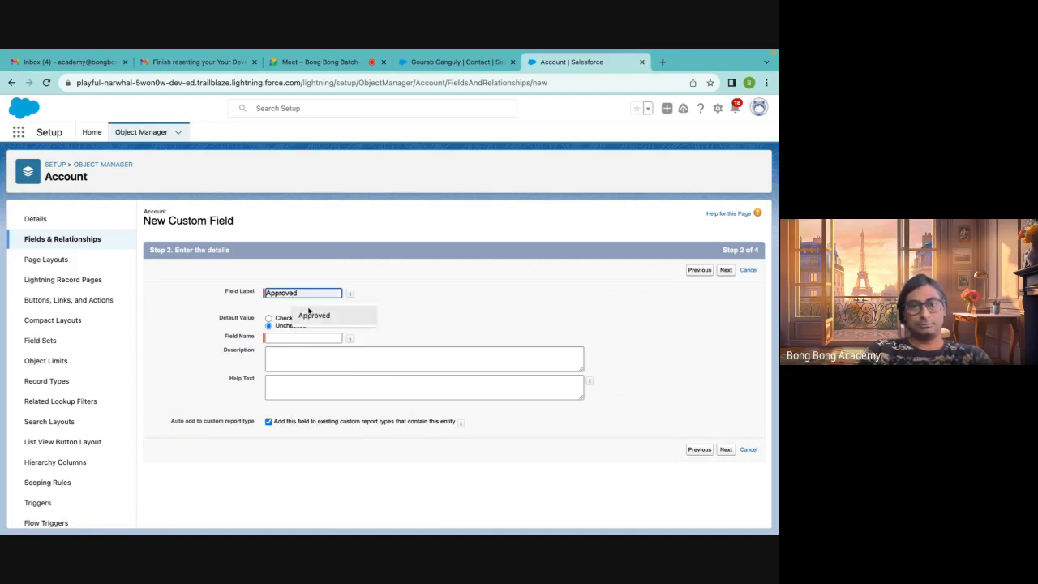
click(314, 315)
click(287, 320)
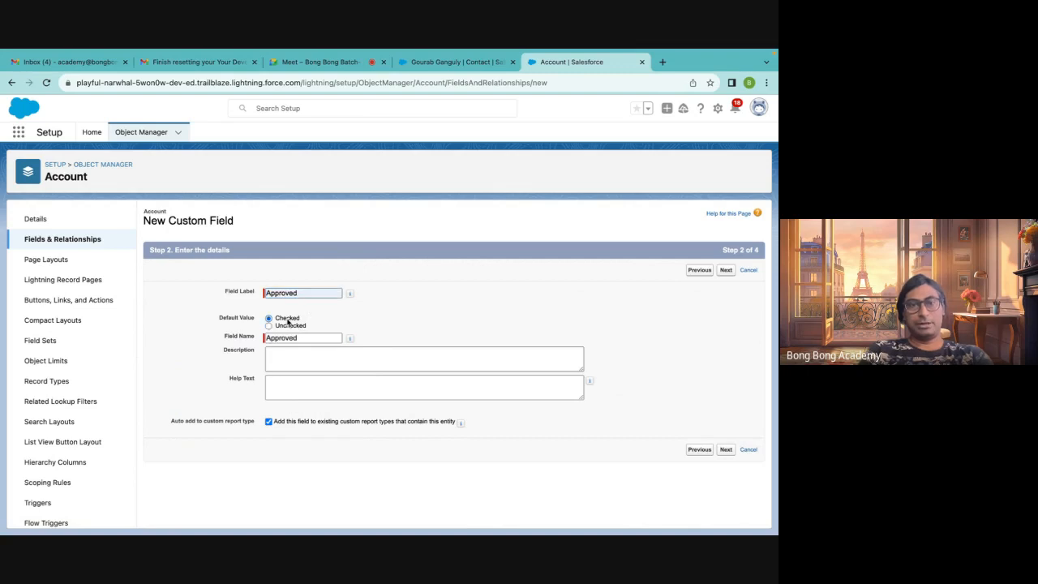
click(289, 327)
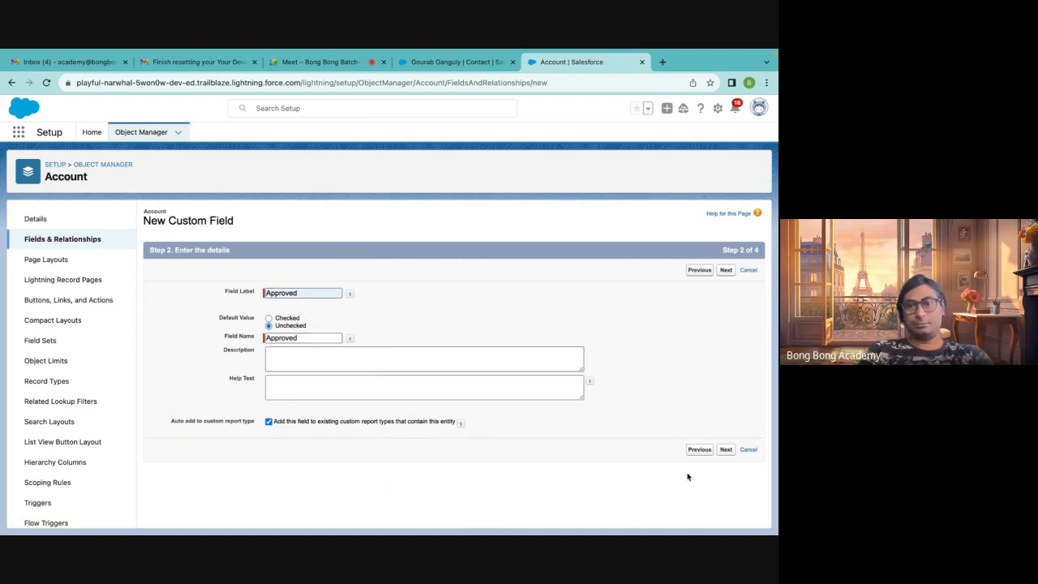
click(726, 450)
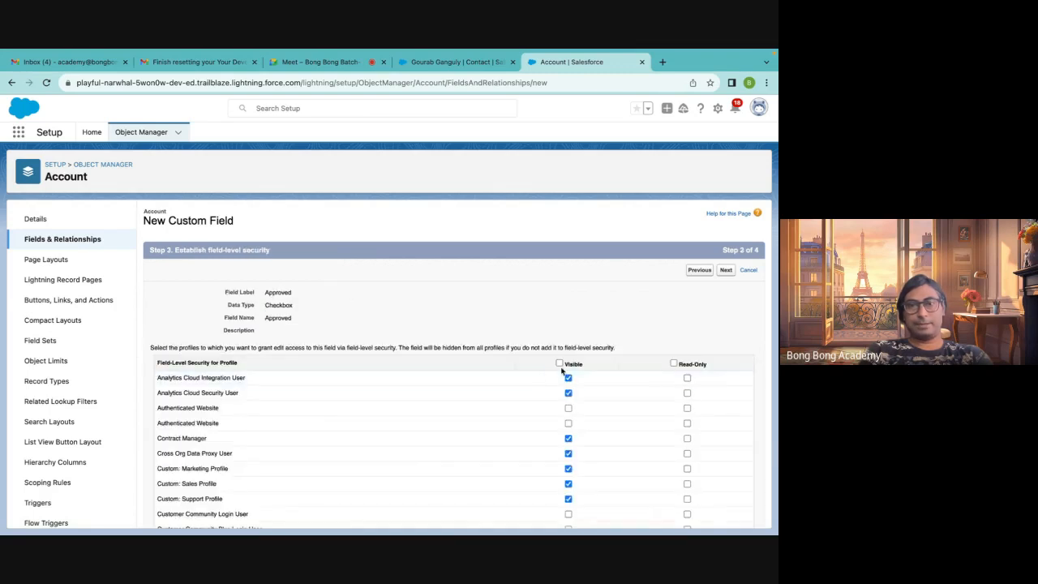
Make the Approved field visible to all profiles and save it on the page layouts
click(559, 364)
click(726, 270)
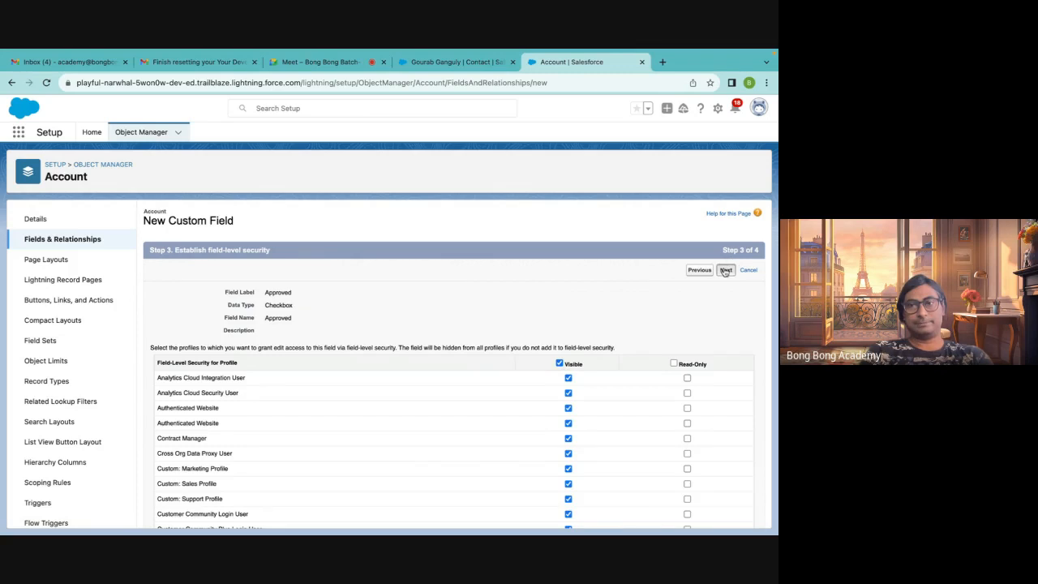
click(723, 270)
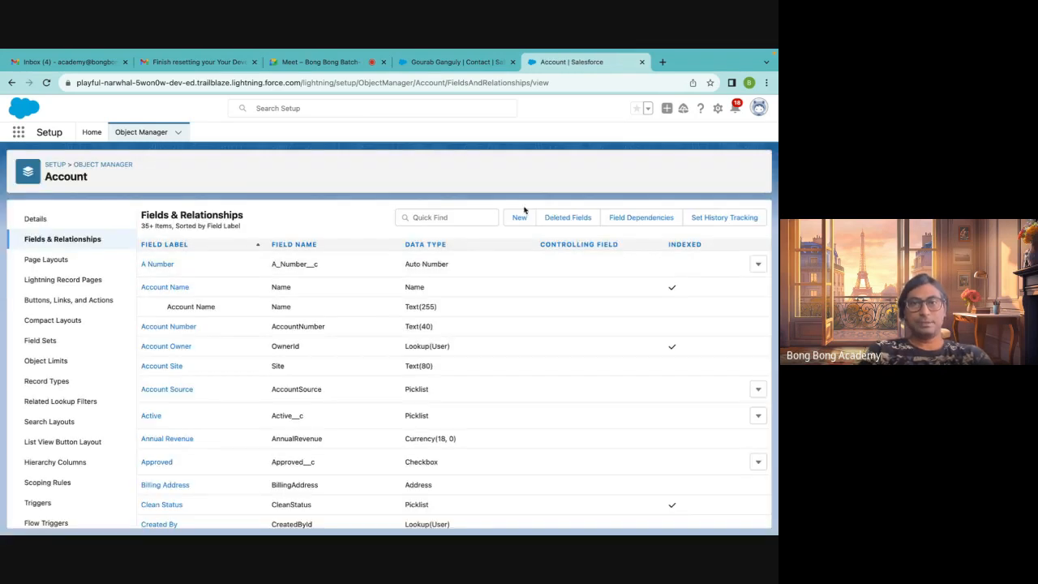
Start another new Account field of type Picklist labelled Lease Line
click(519, 217)
scroll(373, 325, down, 10)
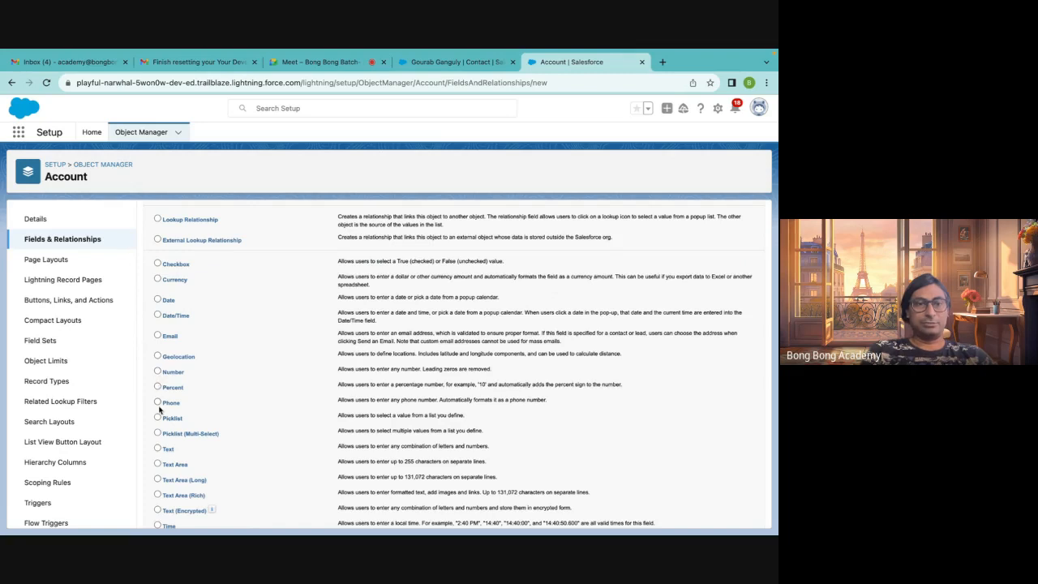
scroll(280, 404, down, 2)
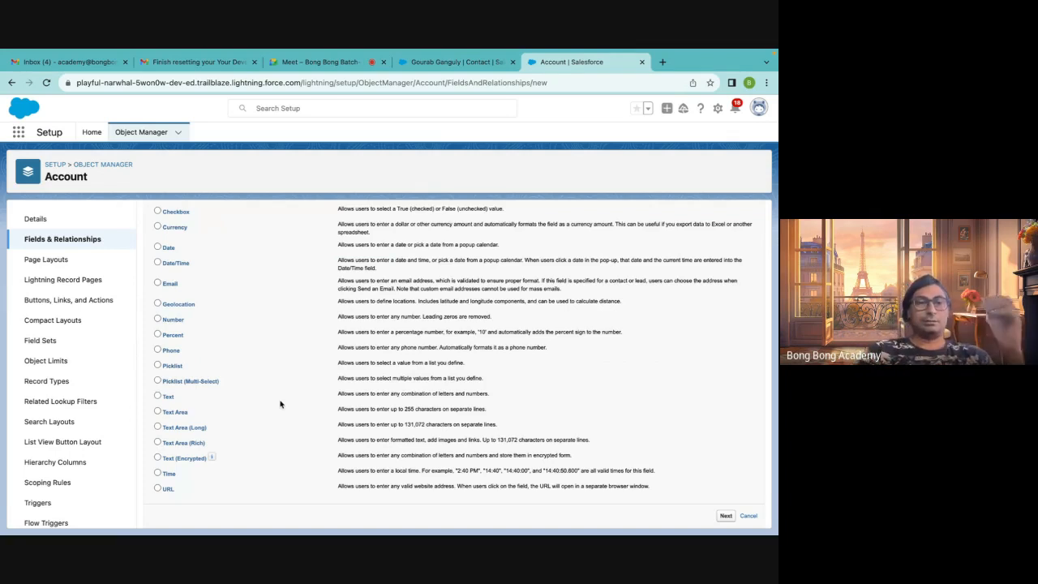
click(157, 365)
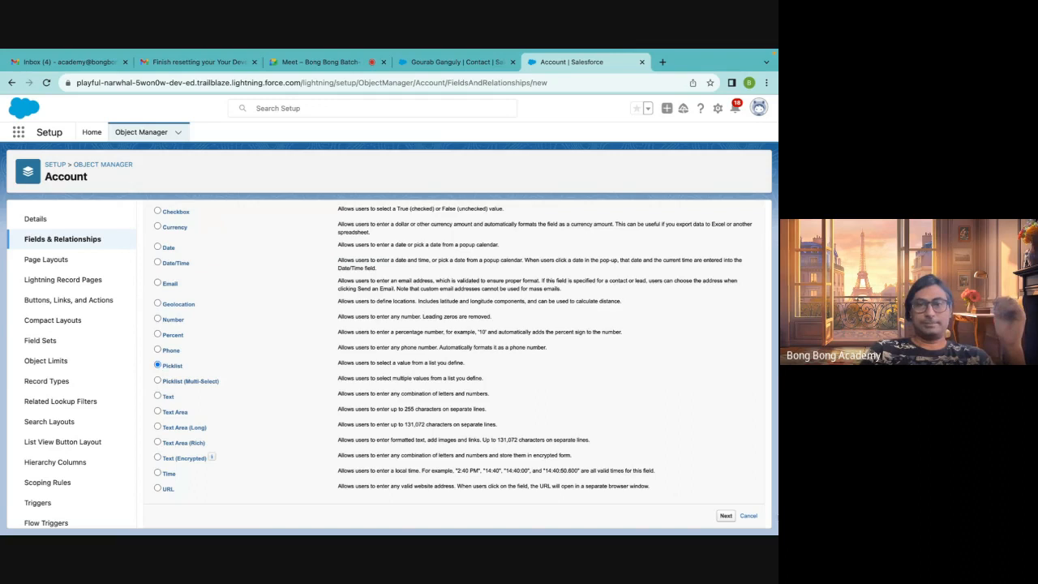
click(726, 517)
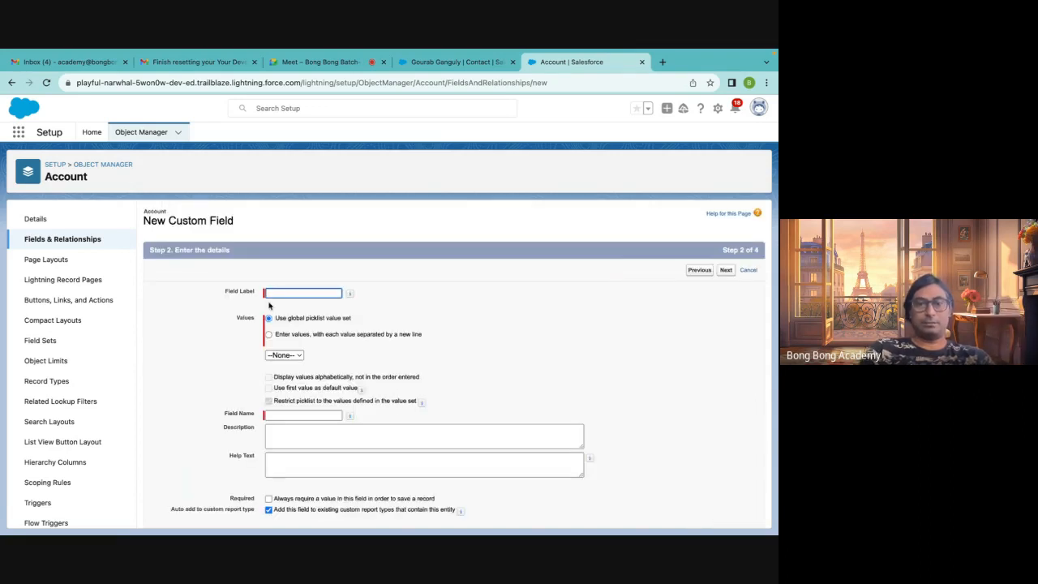
text(Lease Line)
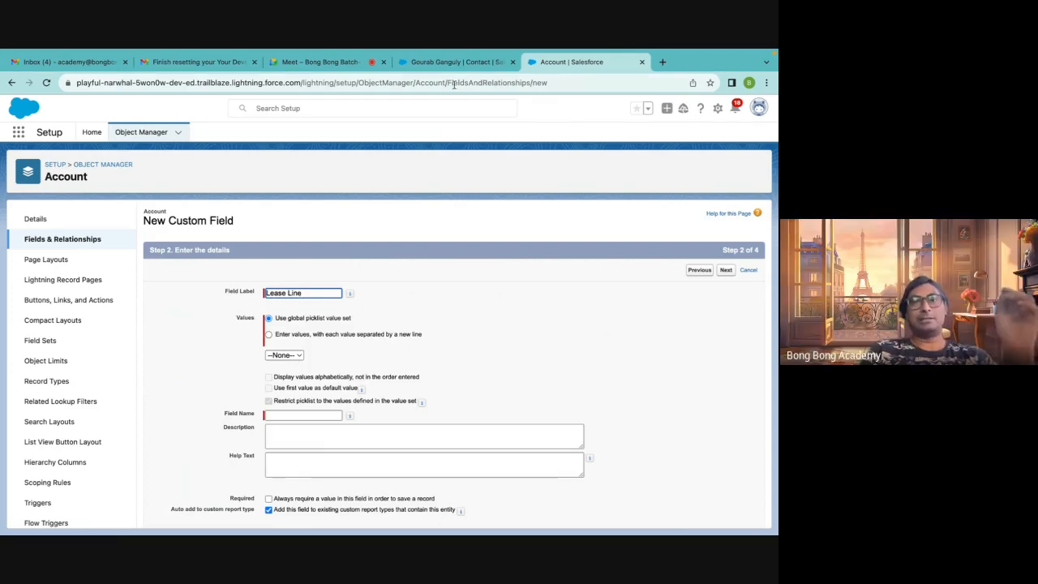
Open the contact record's details in edit mode to examine how its fields are labelled
click(437, 63)
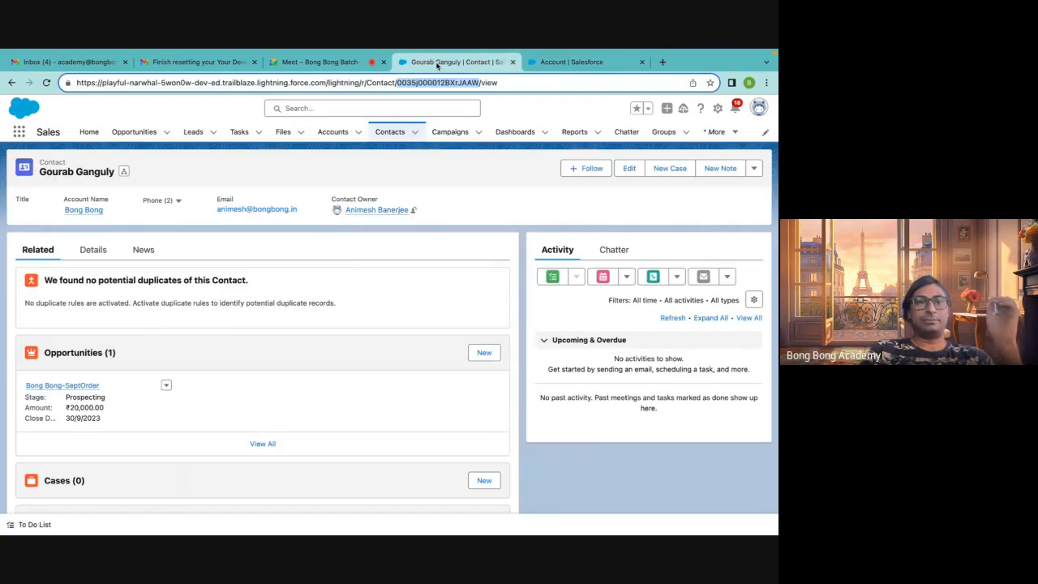
click(92, 249)
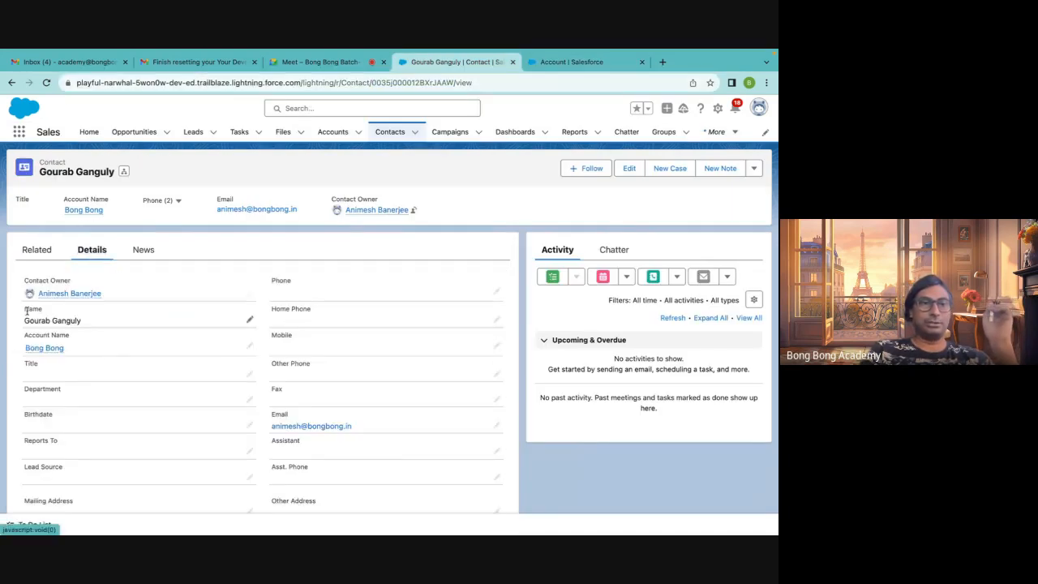
double_click(27, 310)
click(44, 321)
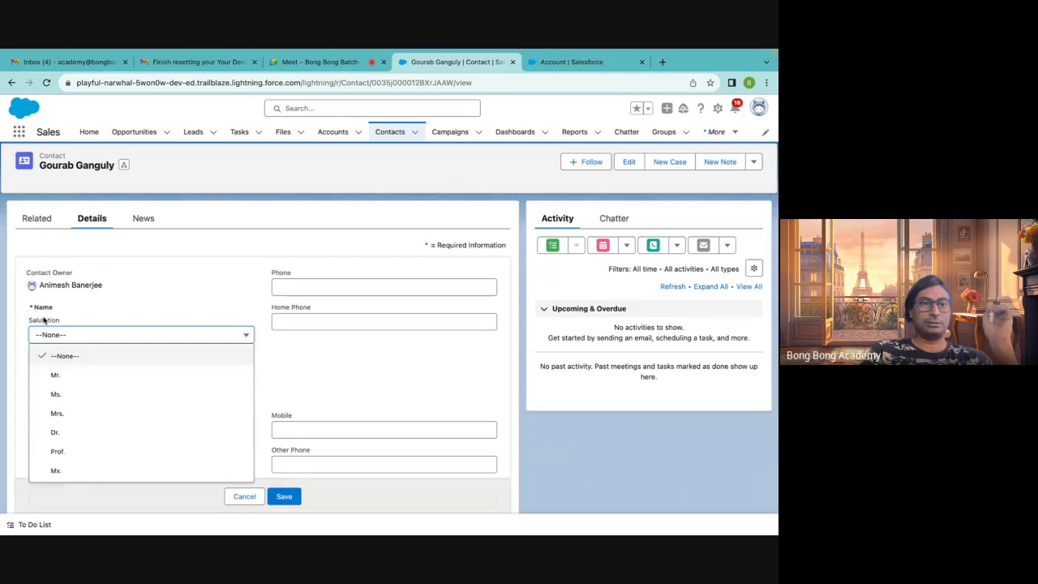
double_click(44, 321)
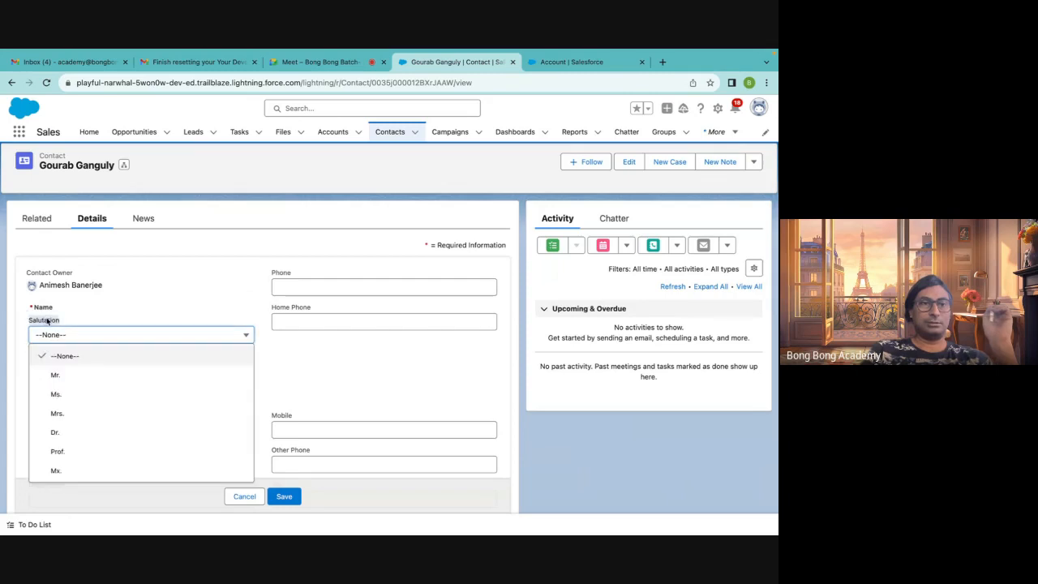
click(281, 277)
double_click(274, 274)
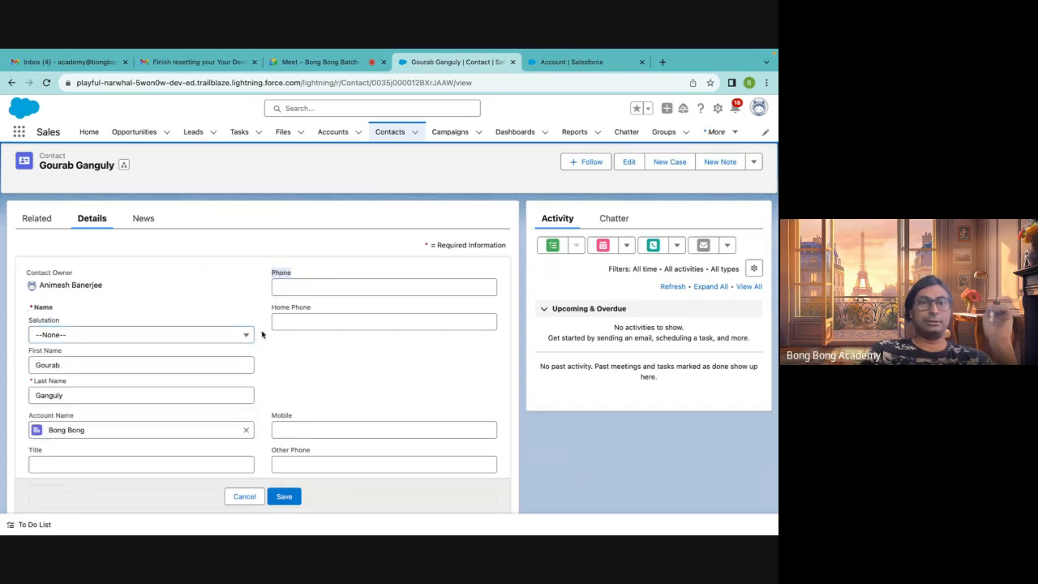
drag(273, 308, 323, 310)
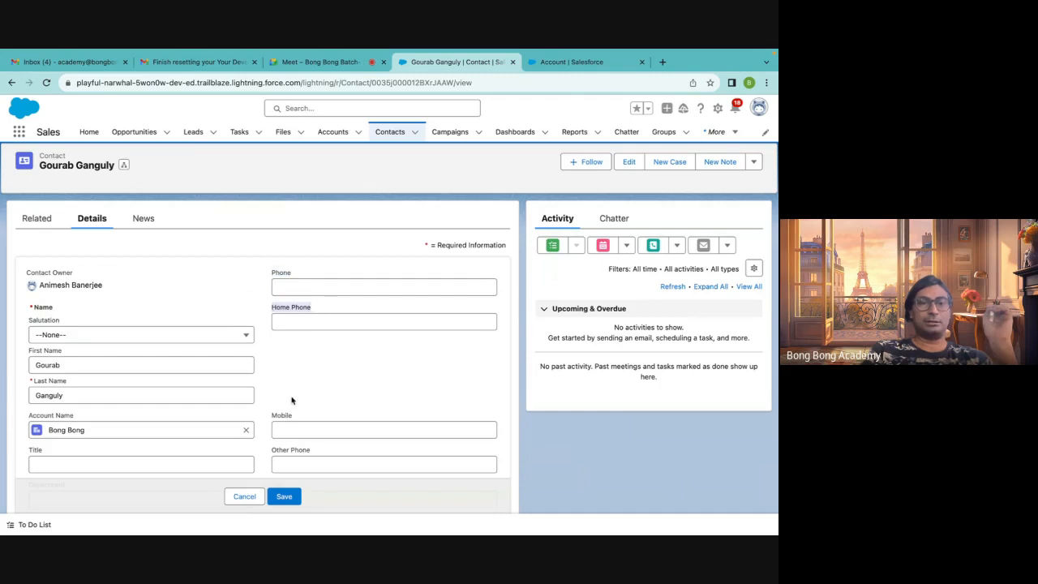
drag(294, 417, 258, 416)
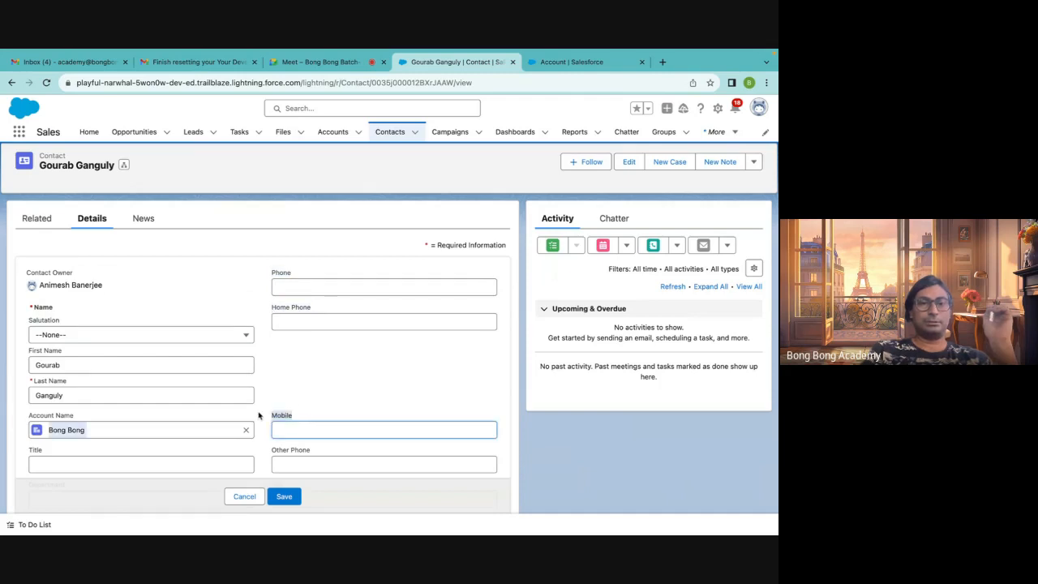
click(321, 379)
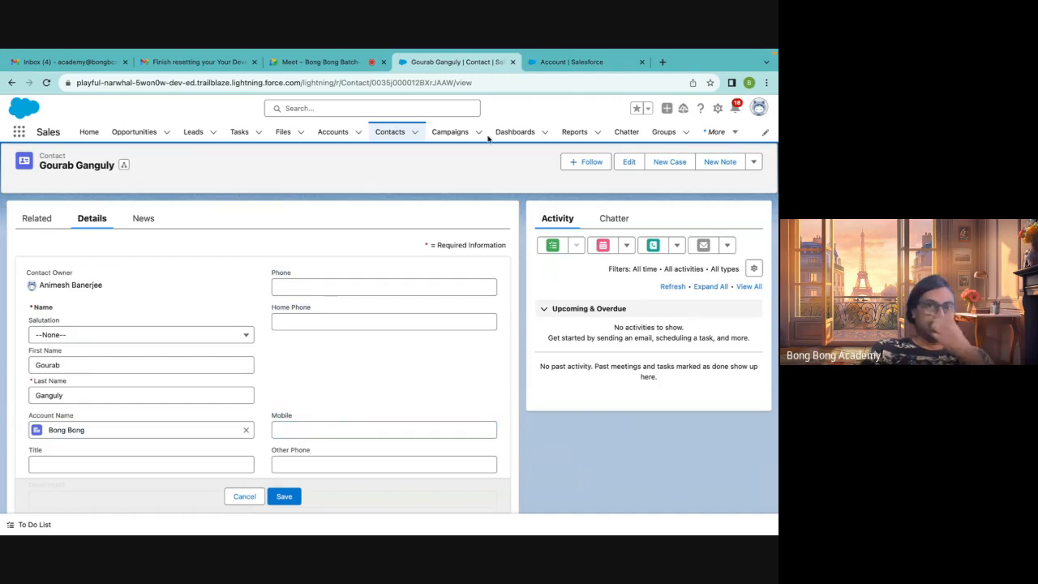
Return to the Account Fields & Relationships list and examine the custom field names with their __c suffix
click(548, 65)
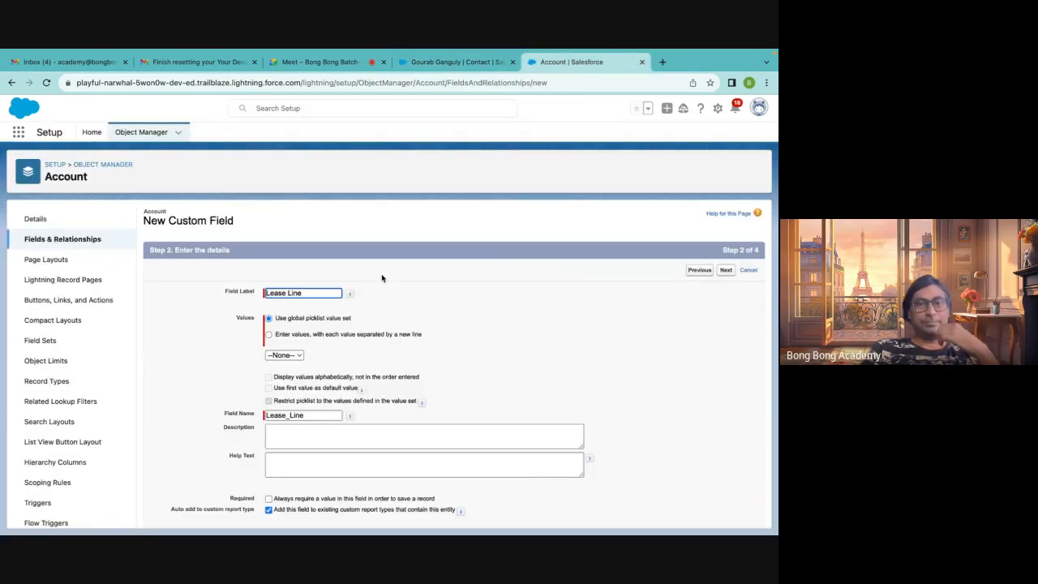
double_click(296, 416)
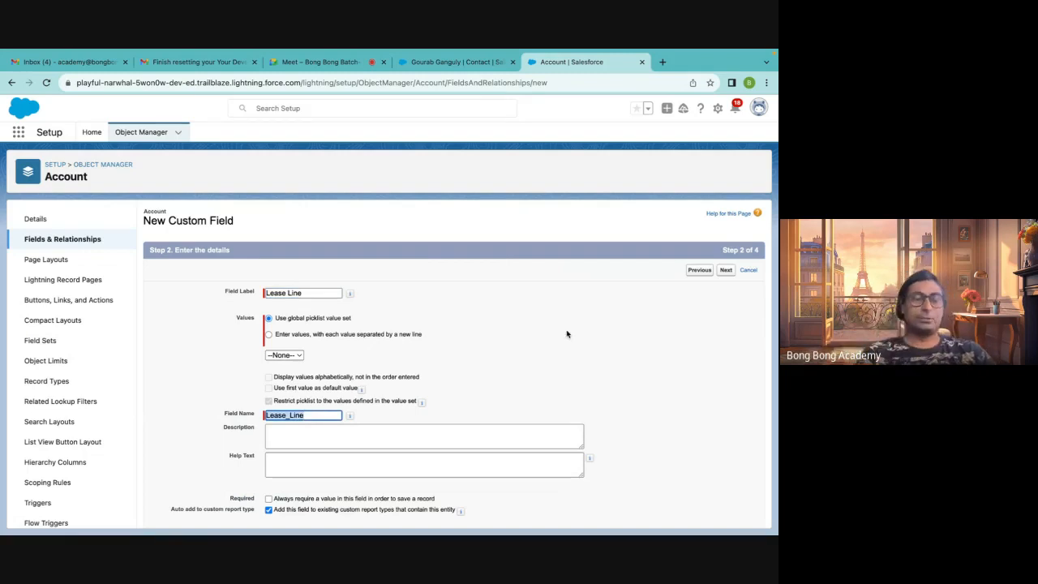
click(53, 244)
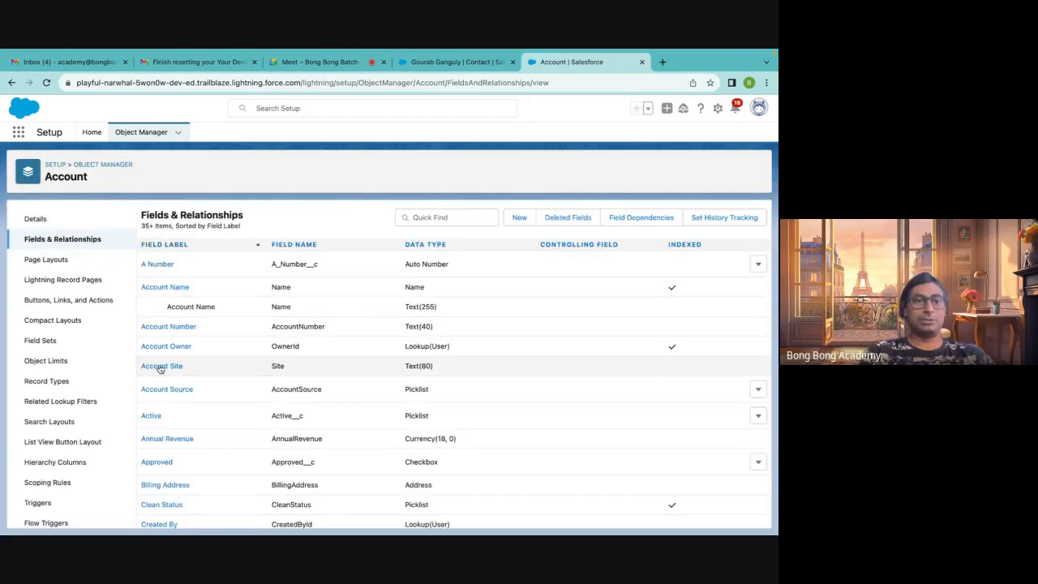
scroll(151, 507, down, 10)
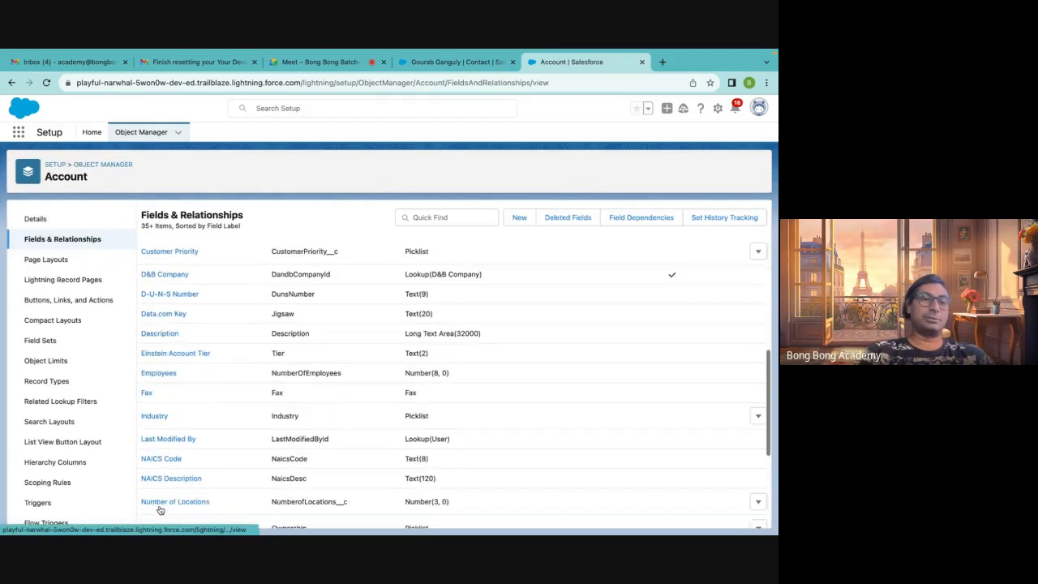
scroll(159, 510, up, 10)
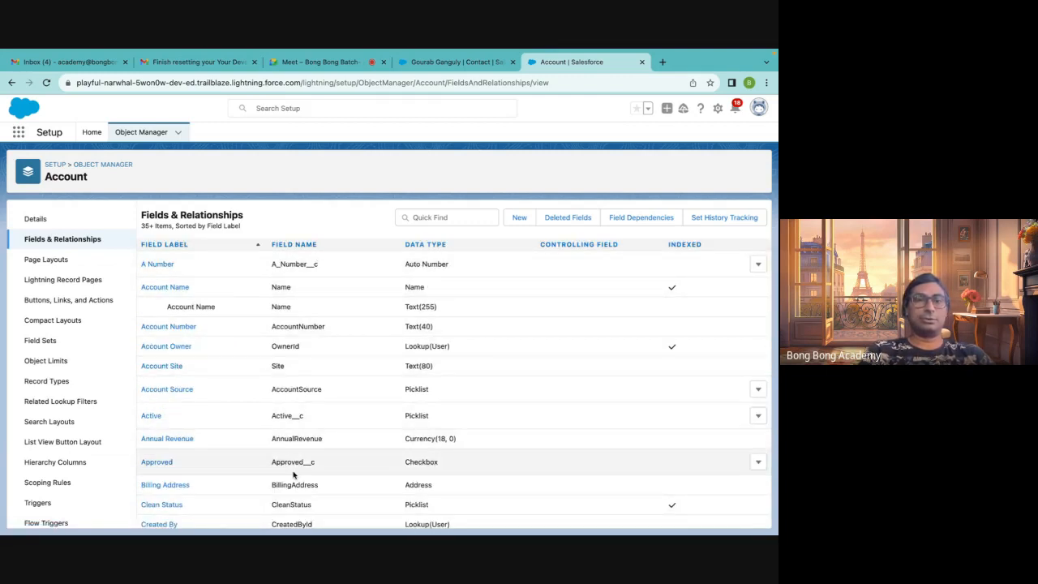
scroll(294, 475, down, 8)
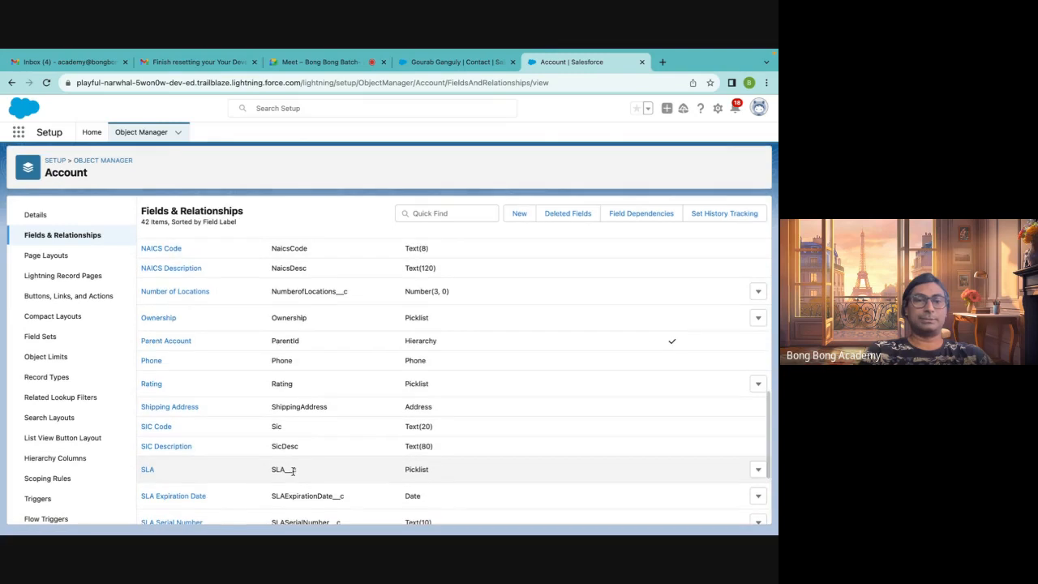
scroll(294, 476, up, 8)
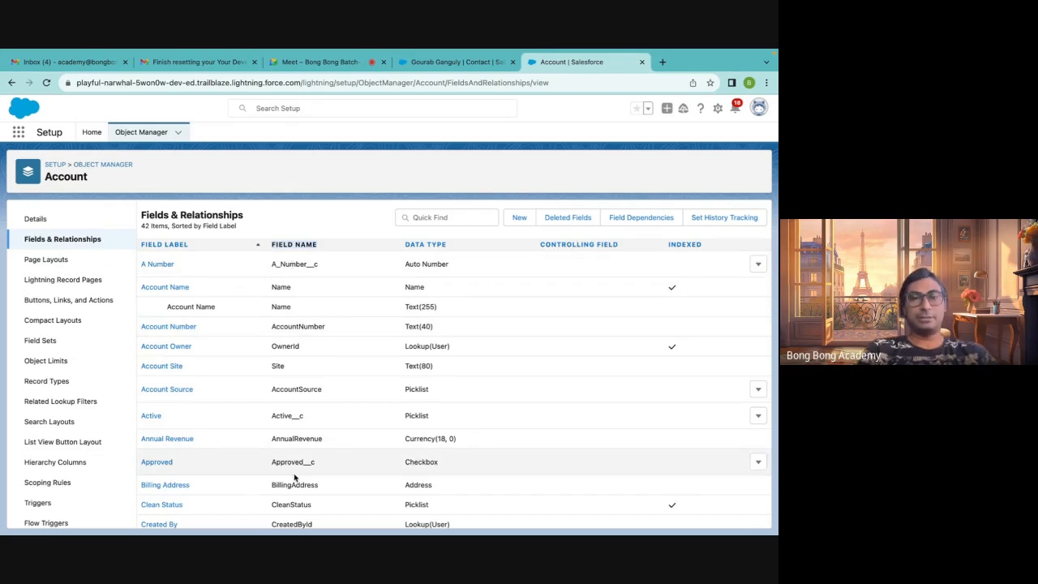
scroll(294, 477, down, 10)
scroll(294, 477, up, 10)
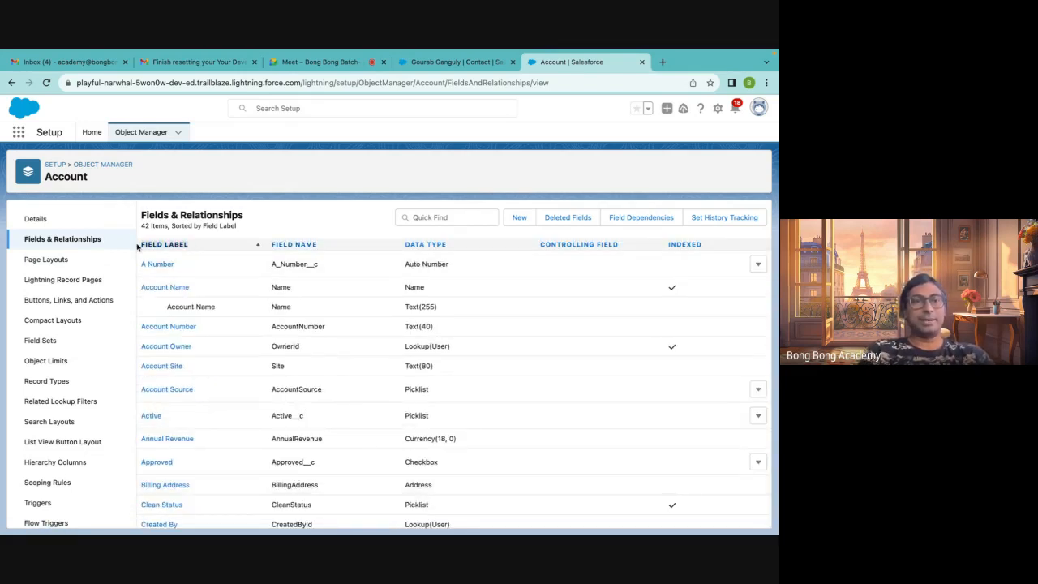
drag(319, 246, 271, 246)
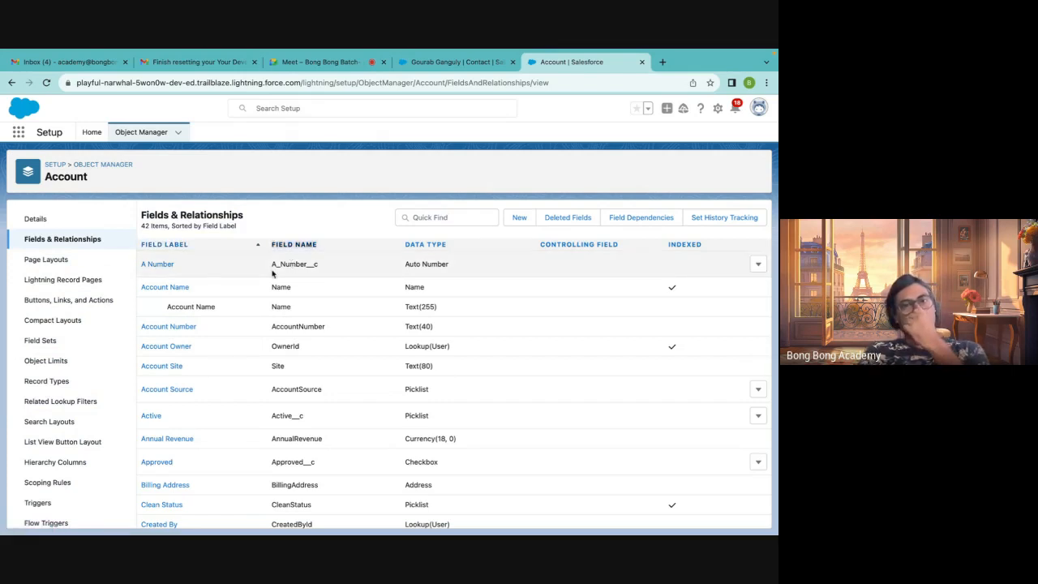
click(278, 266)
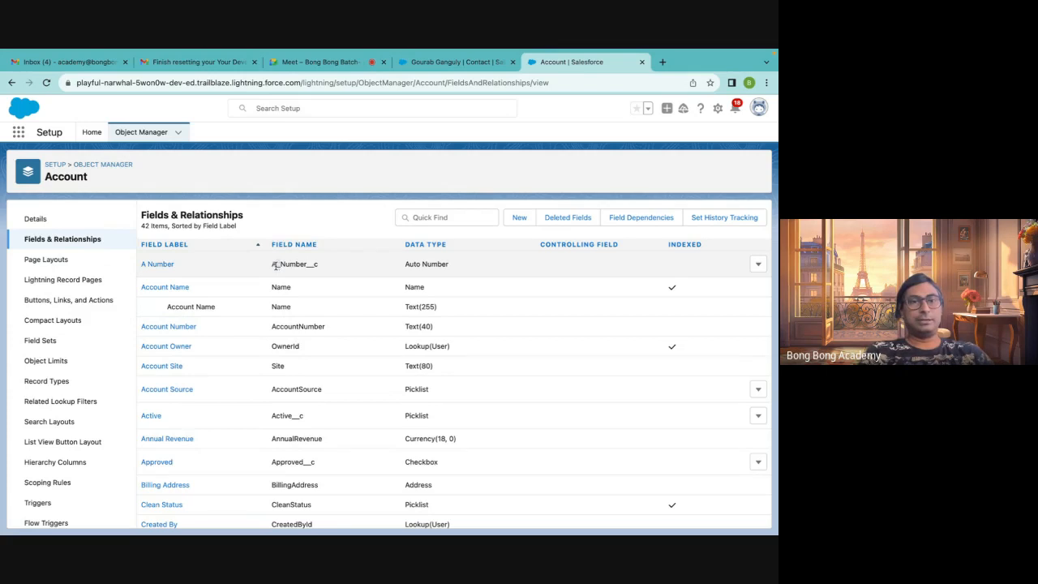
drag(316, 265, 299, 265)
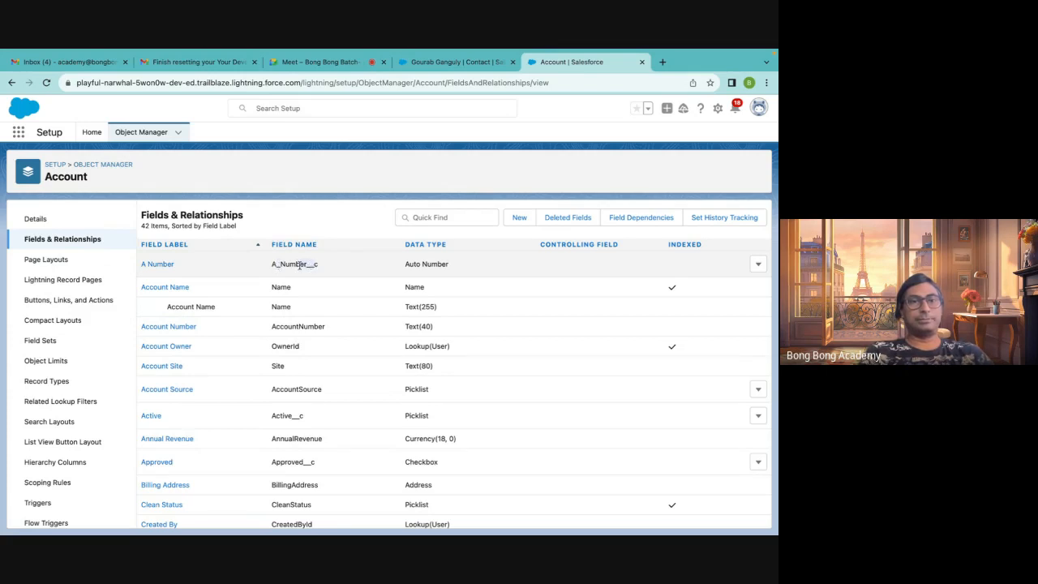
Scroll through the Account fields list comparing standard field names with the custom ones ending in __c
click(319, 297)
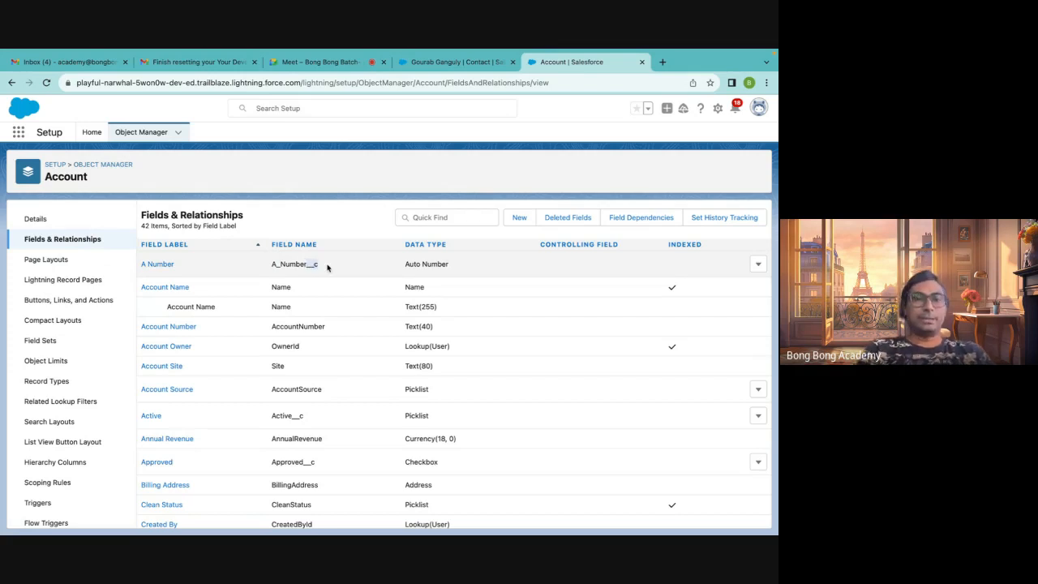
scroll(357, 436, down, 1)
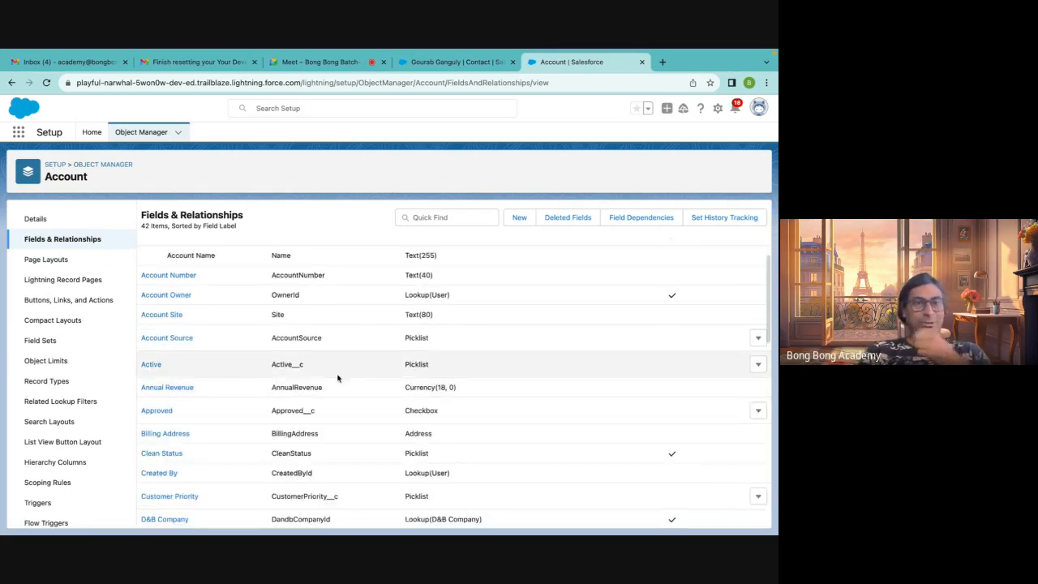
scroll(334, 377, up, 2)
scroll(334, 377, down, 10)
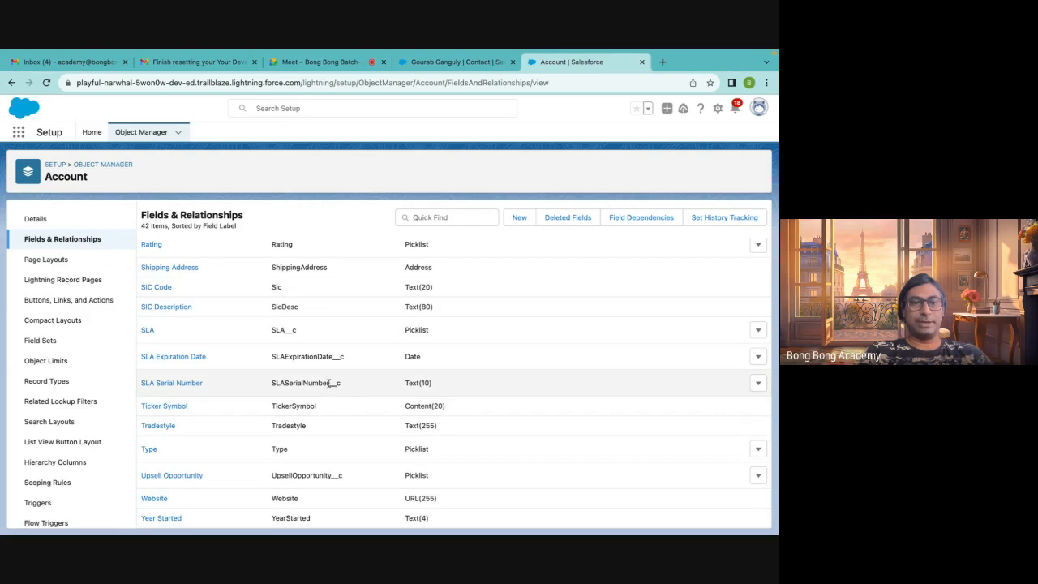
drag(329, 383, 335, 386)
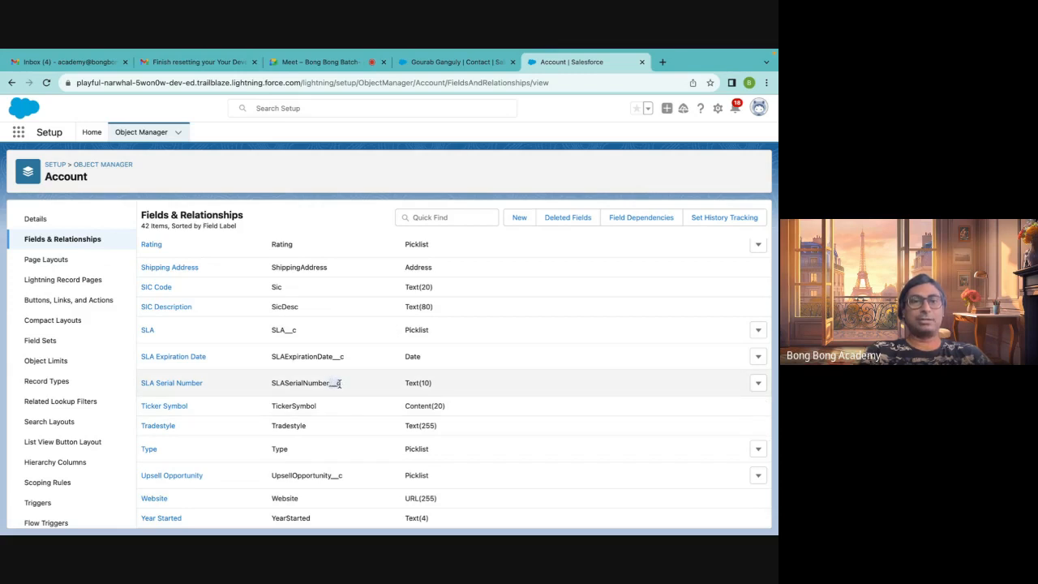
scroll(340, 384, up, 10)
scroll(340, 387, down, 10)
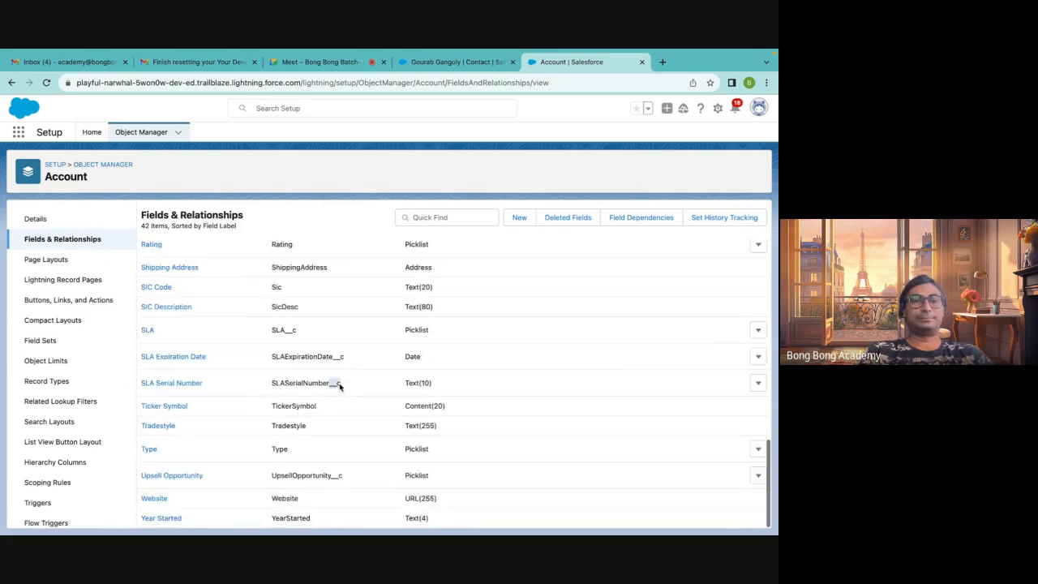
scroll(340, 386, up, 10)
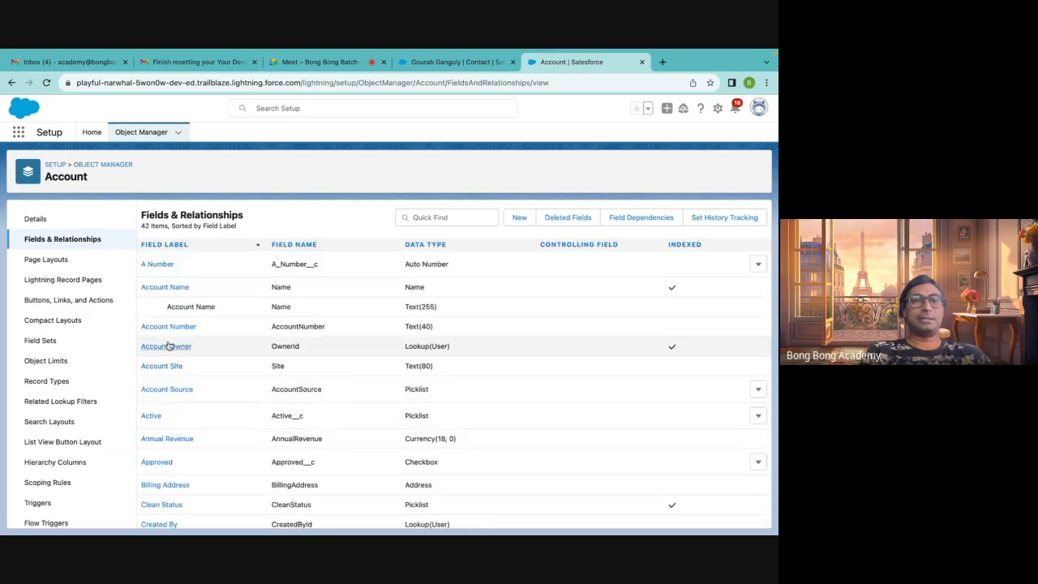
scroll(284, 398, down, 10)
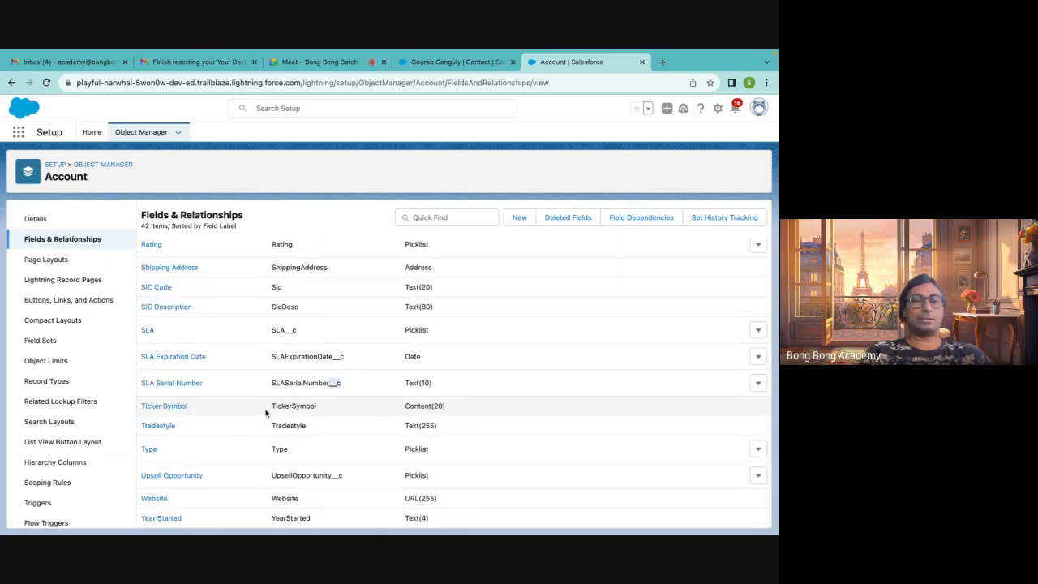
scroll(327, 365, up, 10)
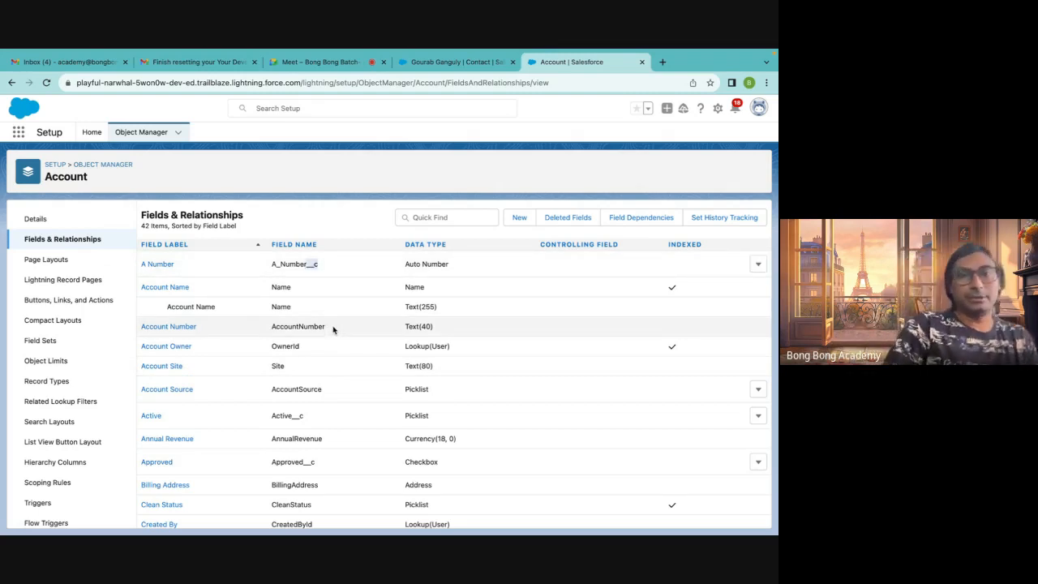
Check the Account object's API name on its Details page, then reopen its Fields & Relationships through Object Manager
click(52, 224)
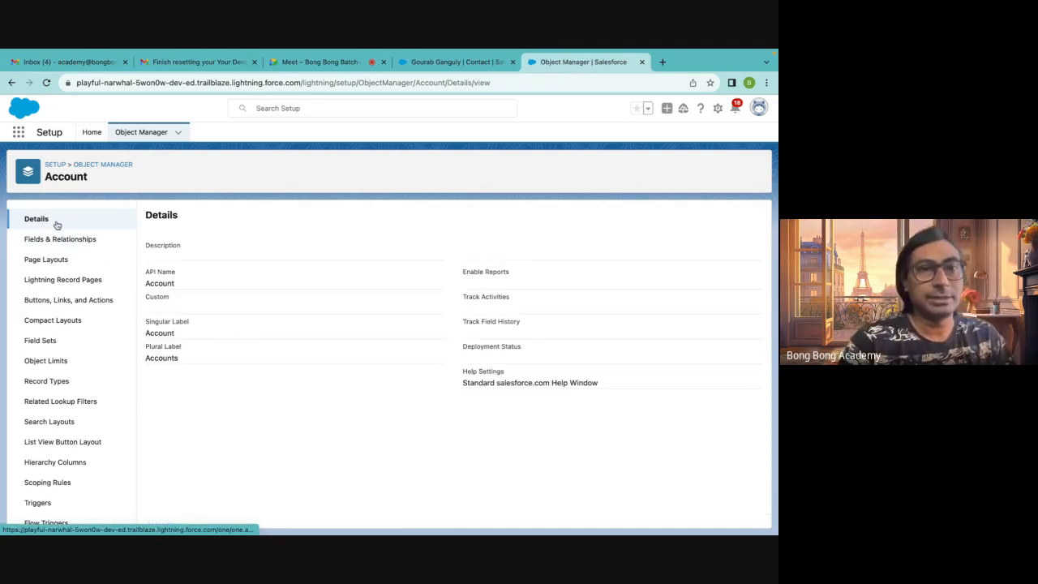
double_click(155, 283)
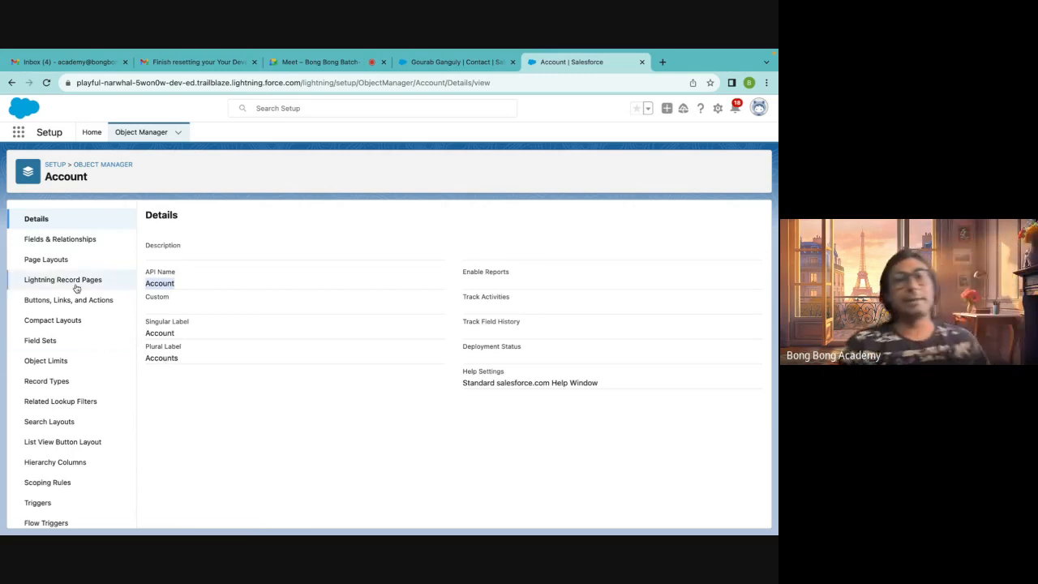
click(104, 165)
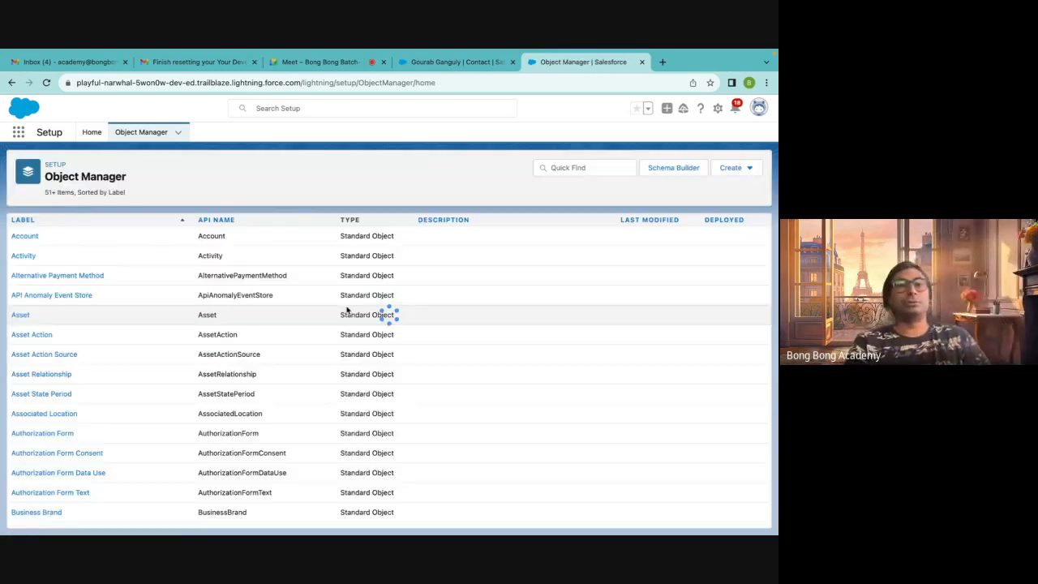
click(24, 236)
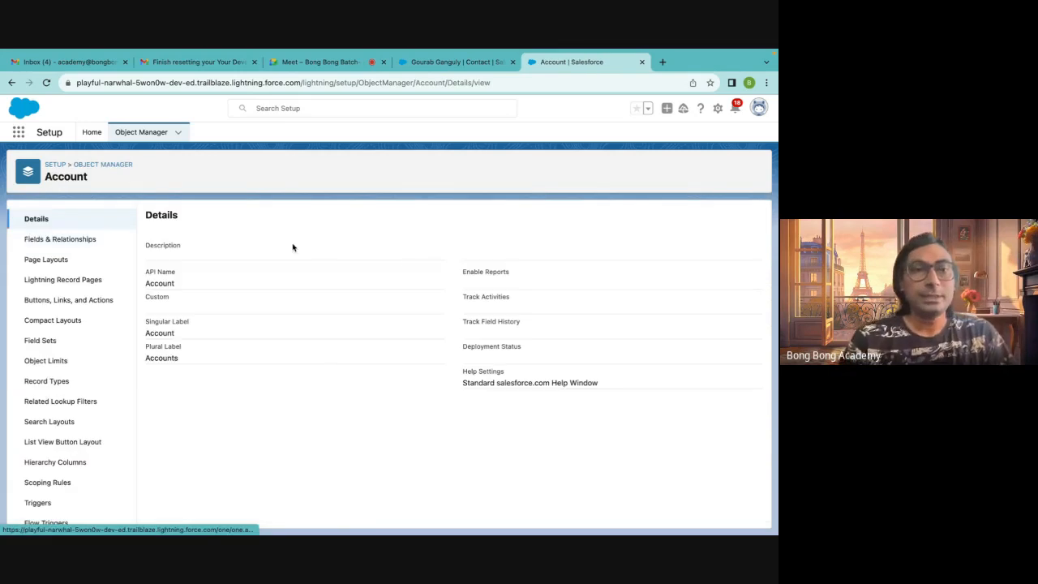
click(99, 243)
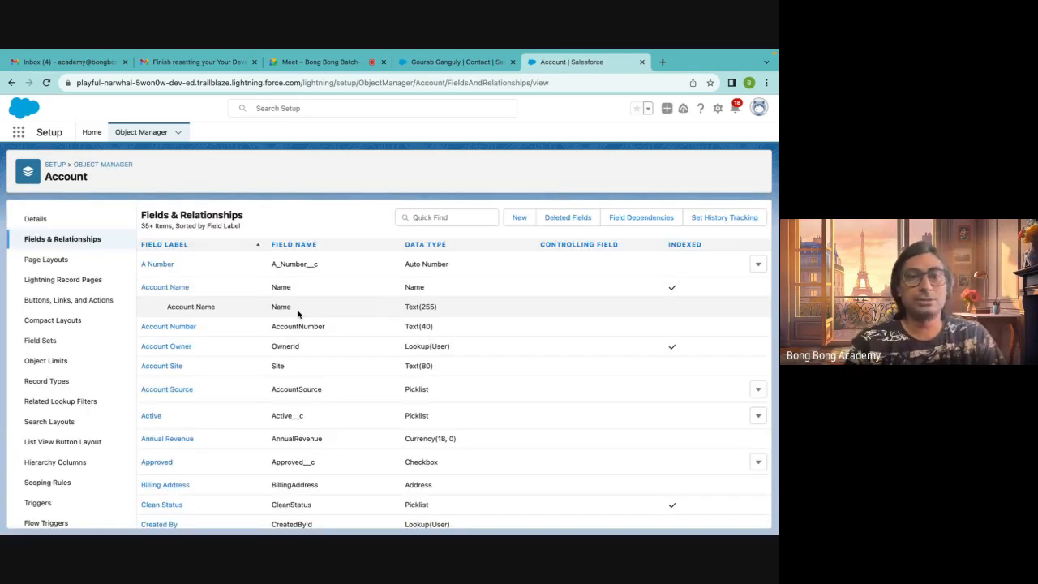
Start a new custom field on Account and scroll through the list of available data types
click(519, 217)
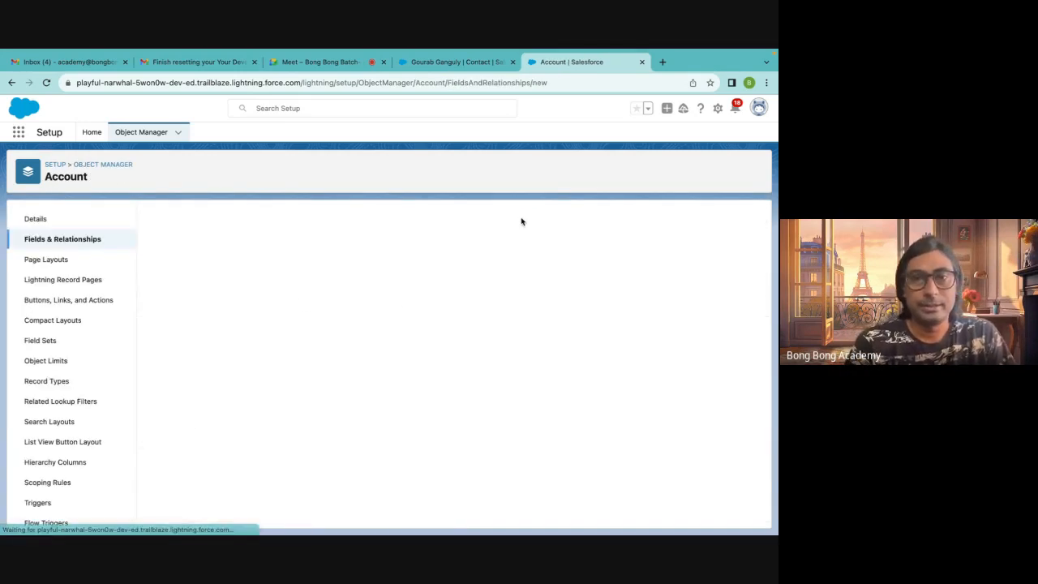
scroll(399, 353, down, 3)
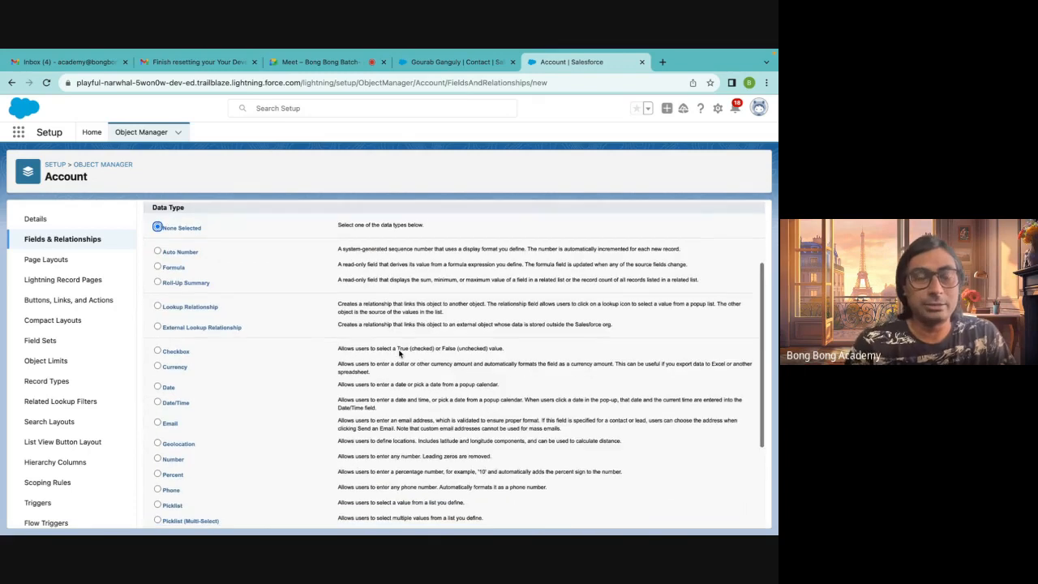
scroll(399, 353, down, 1)
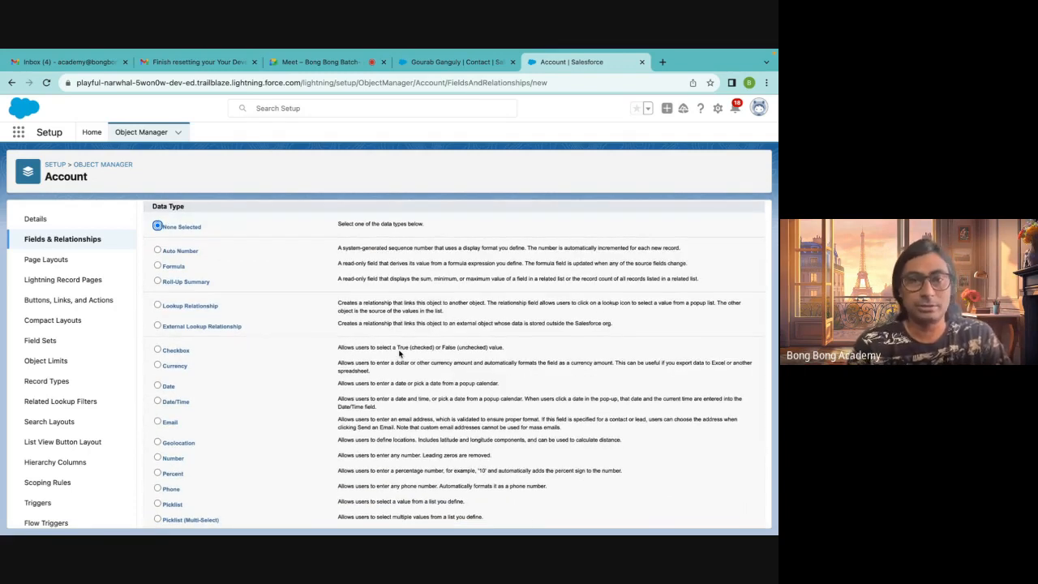
scroll(399, 353, down, 2)
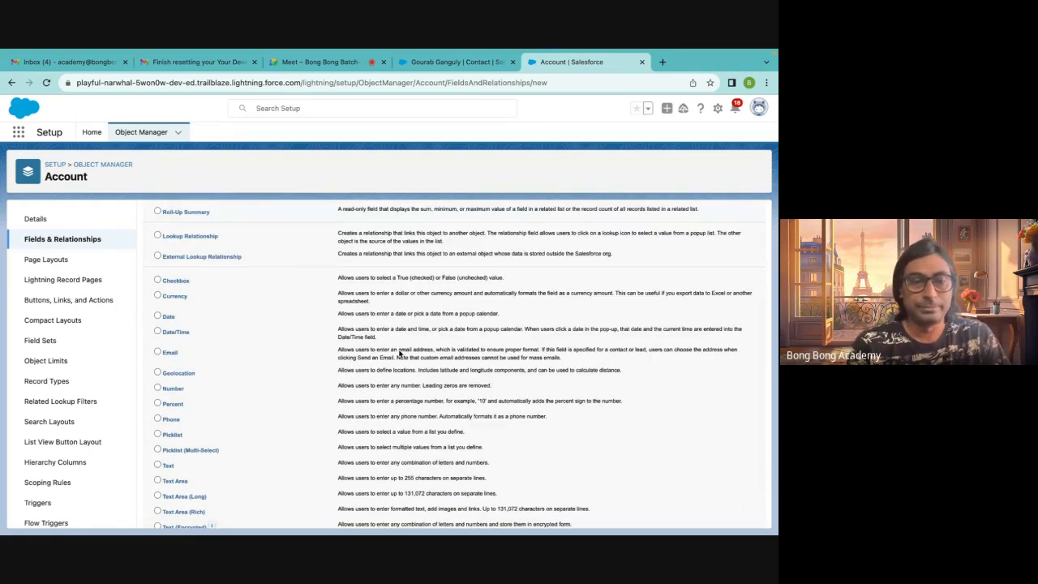
scroll(399, 352, down, 1)
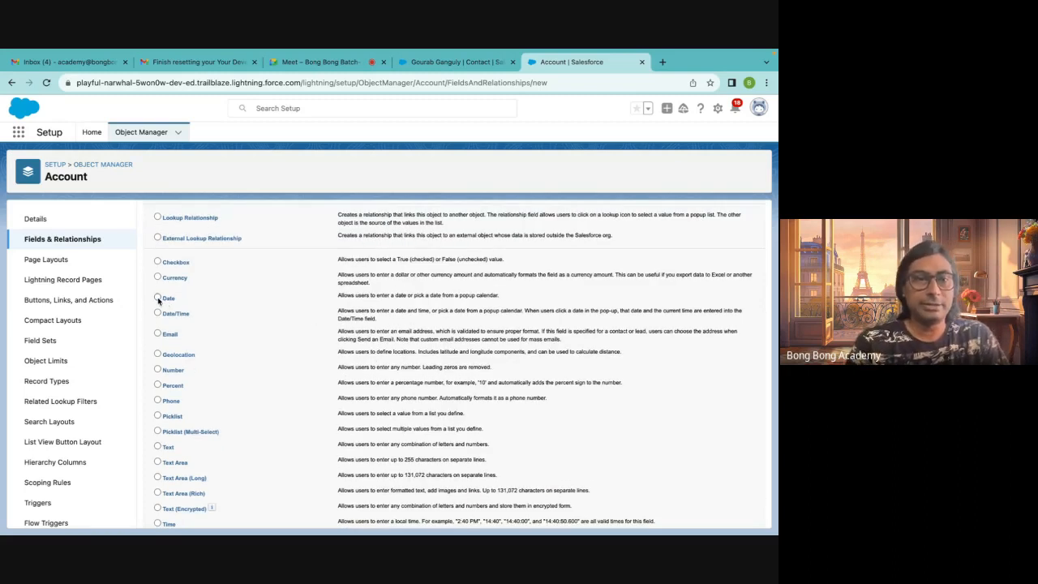
scroll(496, 426, down, 3)
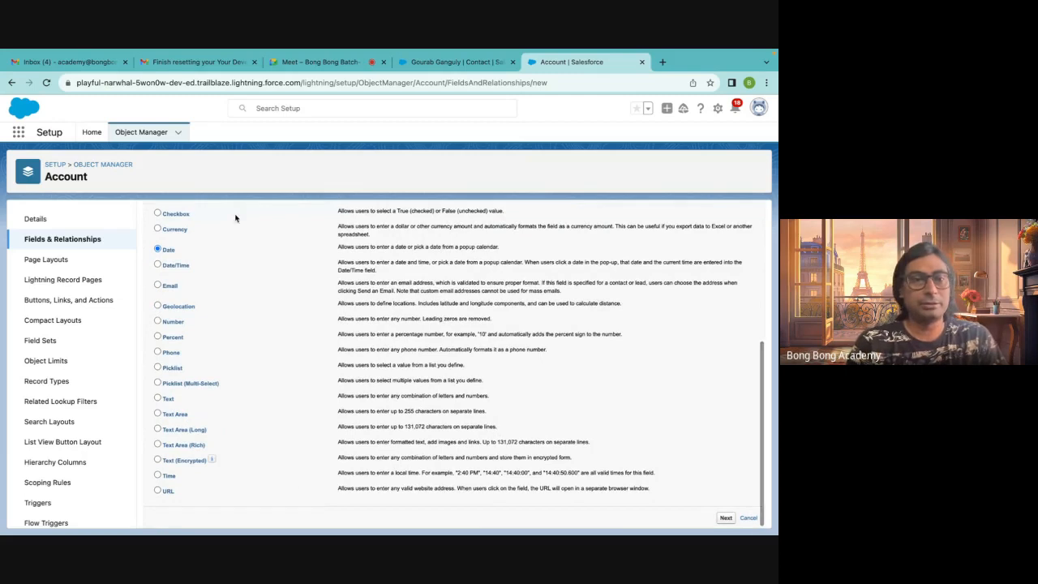
scroll(440, 391, up, 1)
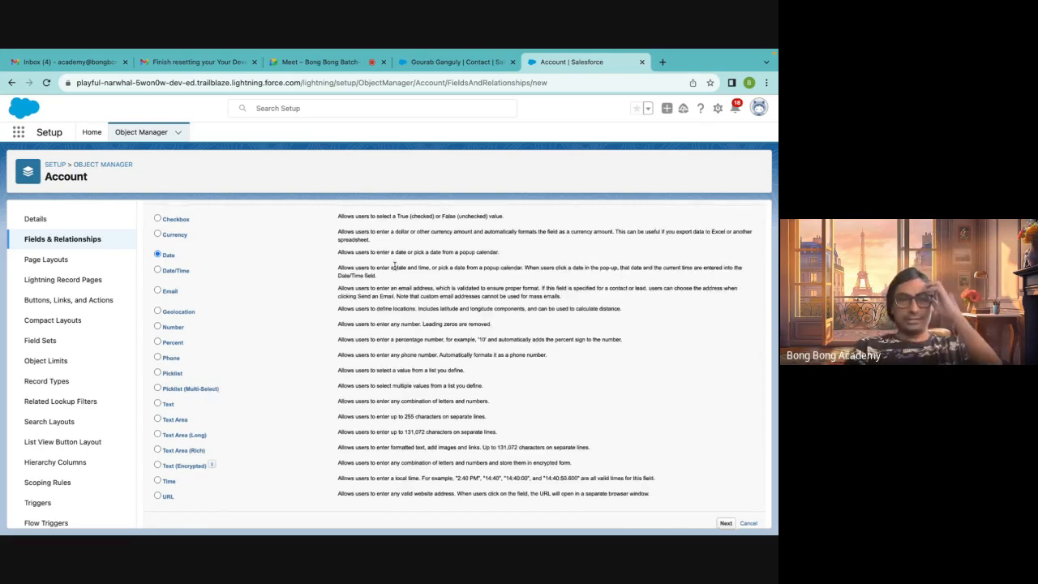
scroll(395, 266, up, 1)
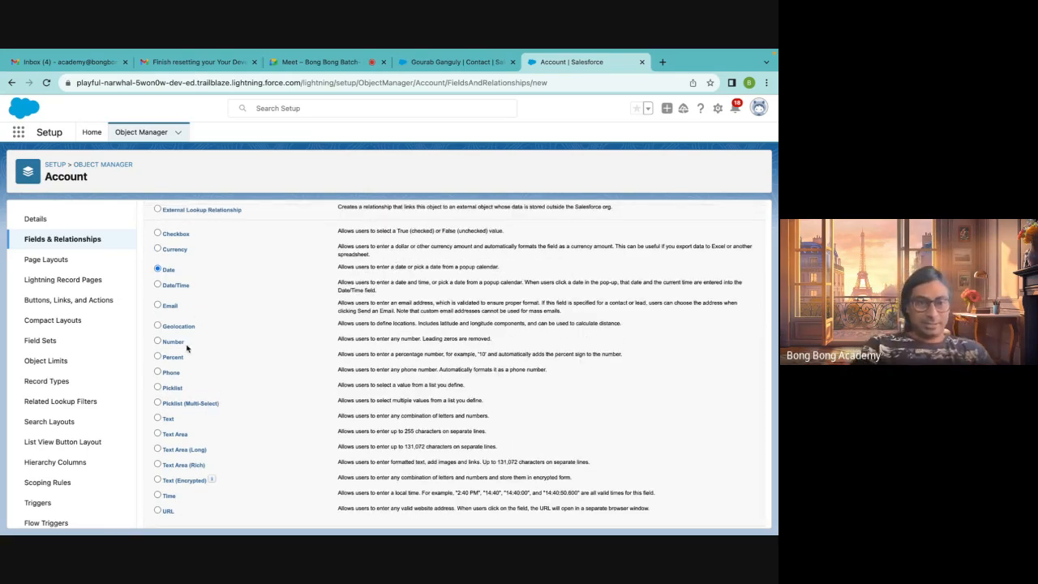
Read the descriptions of the Text, Time, Geolocation and Number data types
click(157, 417)
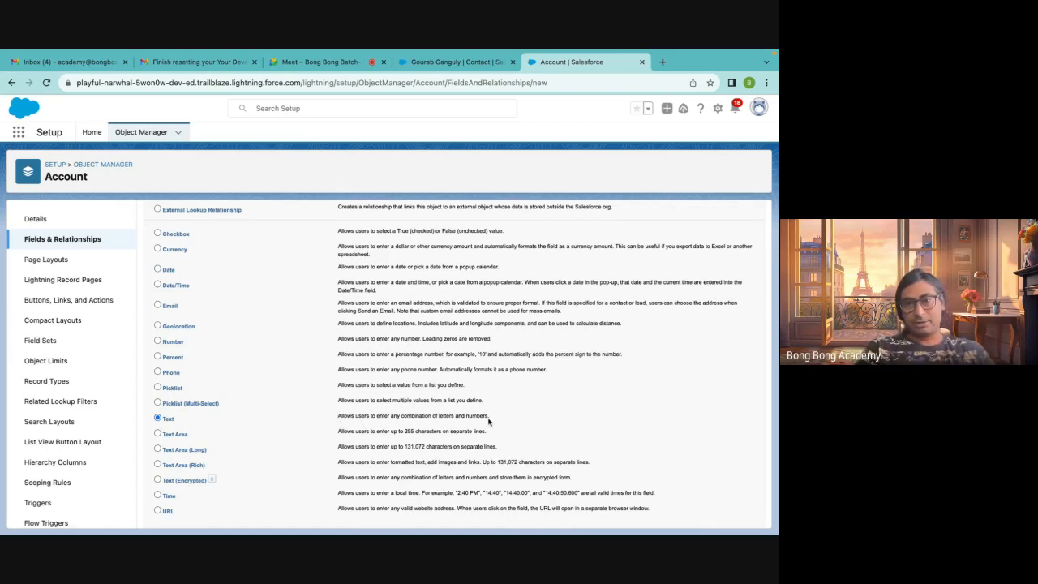
drag(491, 419, 338, 418)
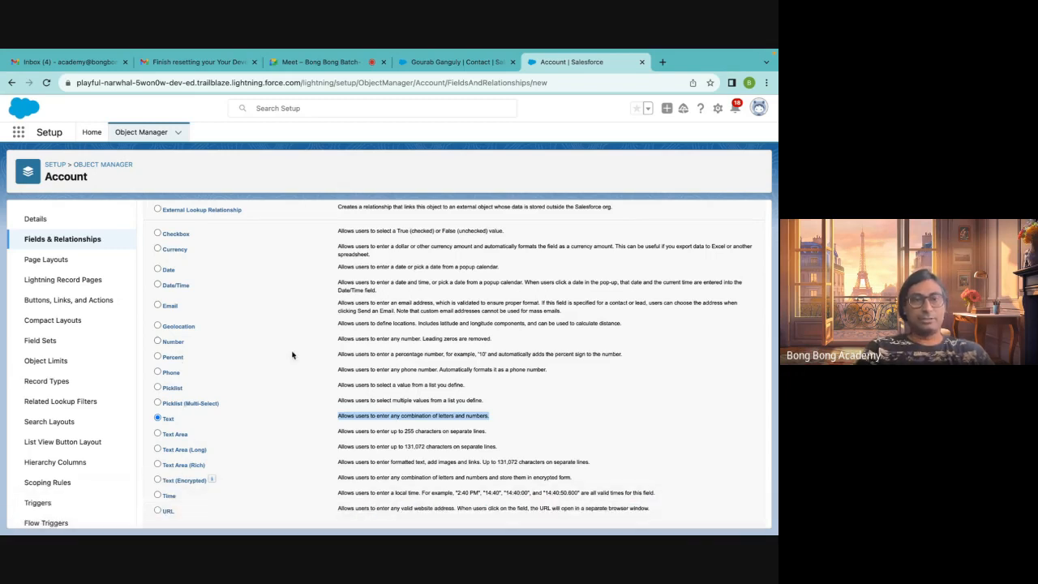
click(492, 413)
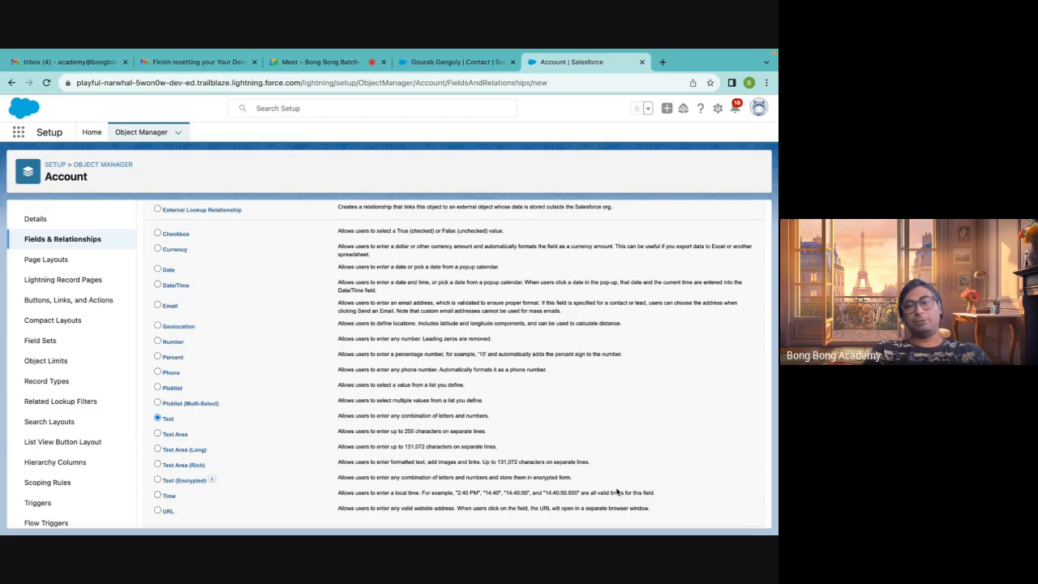
drag(655, 493, 331, 500)
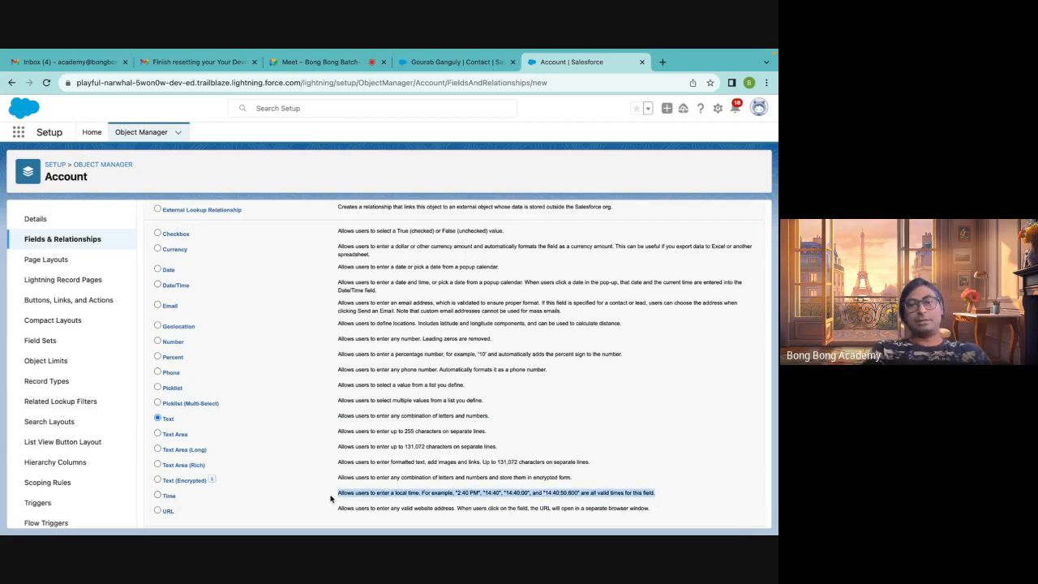
click(590, 439)
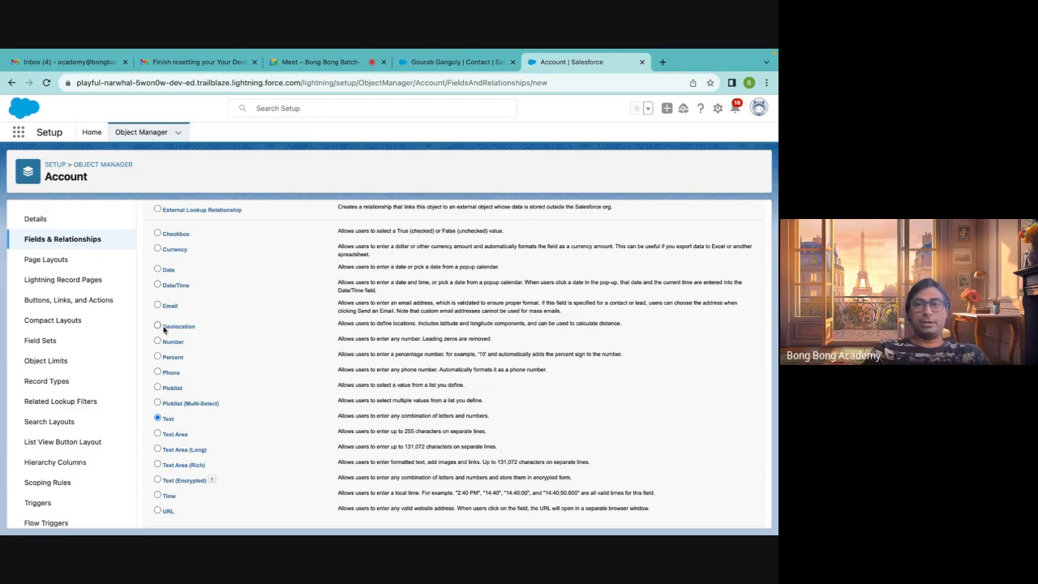
drag(627, 328, 712, 318)
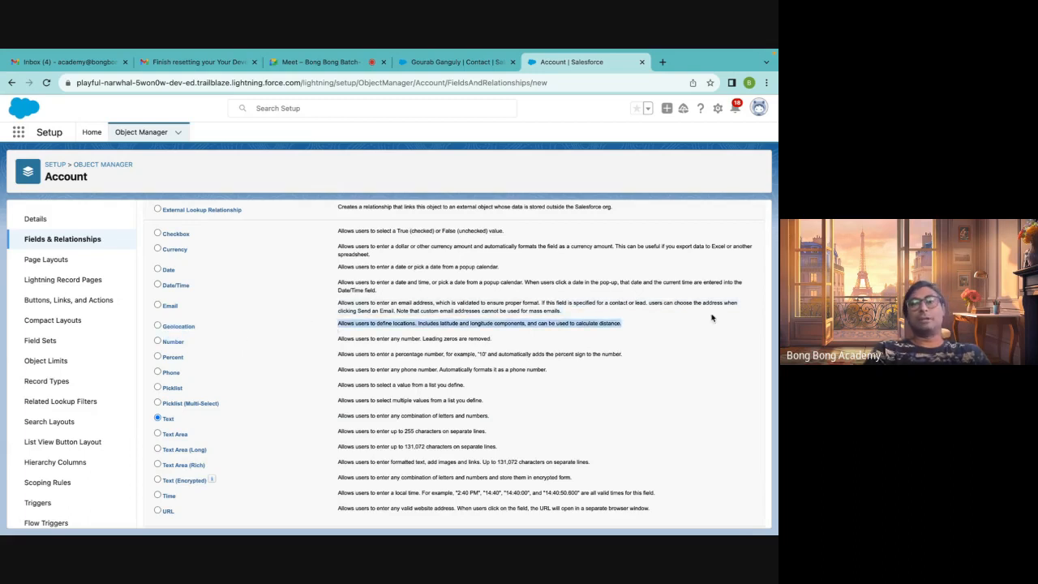
click(690, 327)
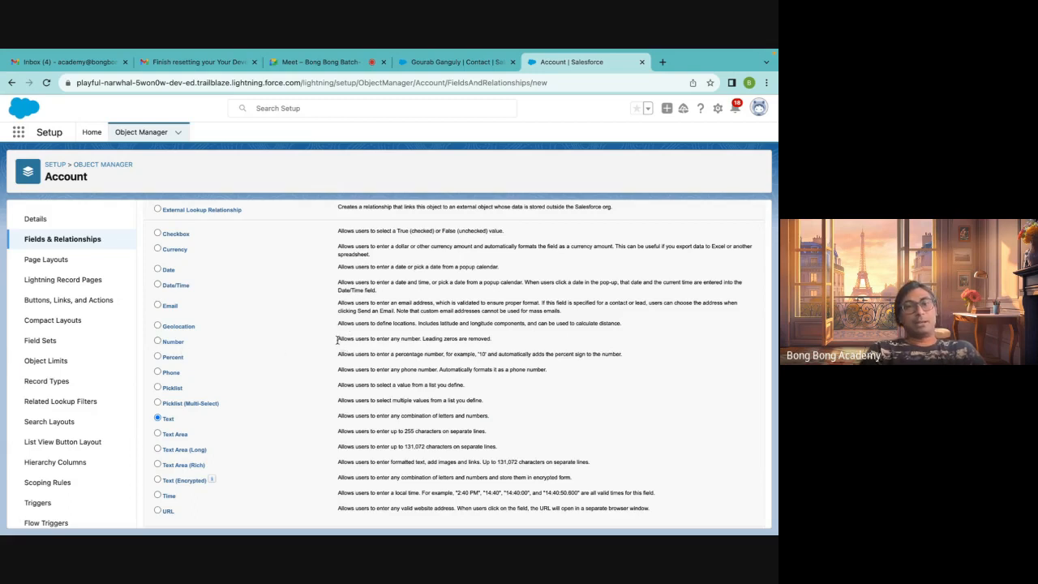
drag(339, 339, 522, 343)
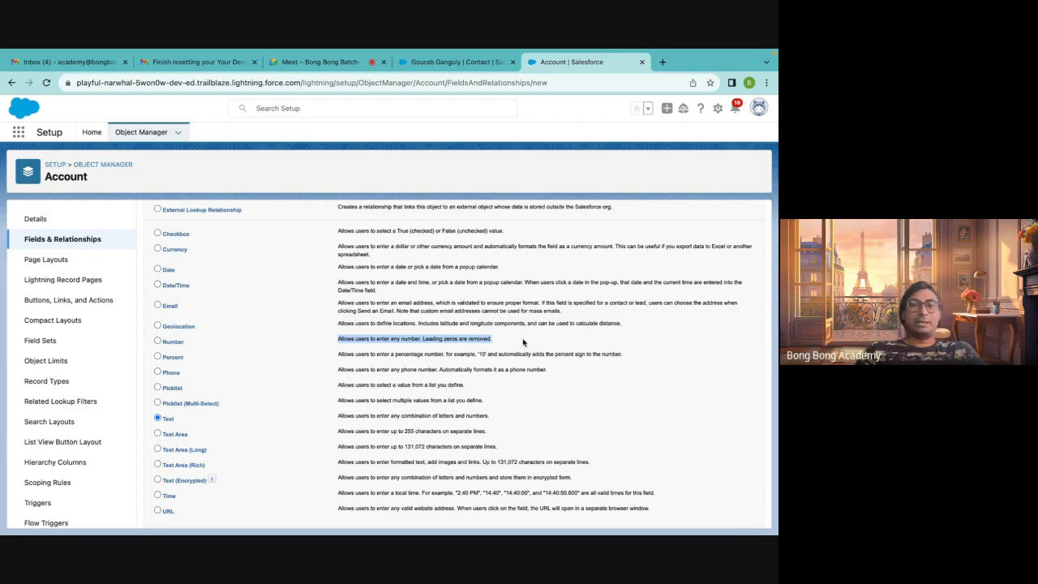
Choose Number as the new field's data type and continue to the details step
click(168, 342)
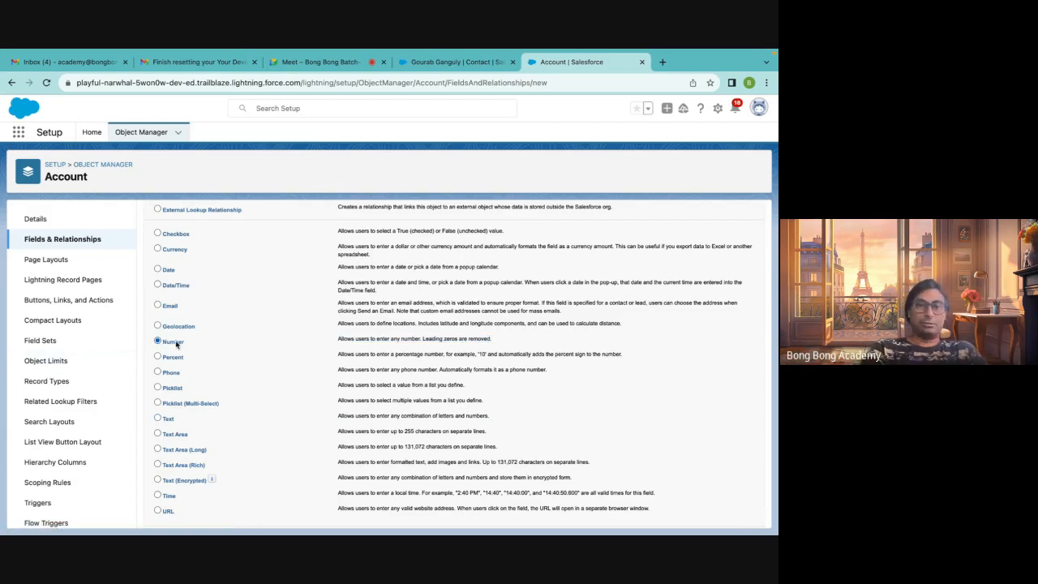
scroll(592, 464, down, 1)
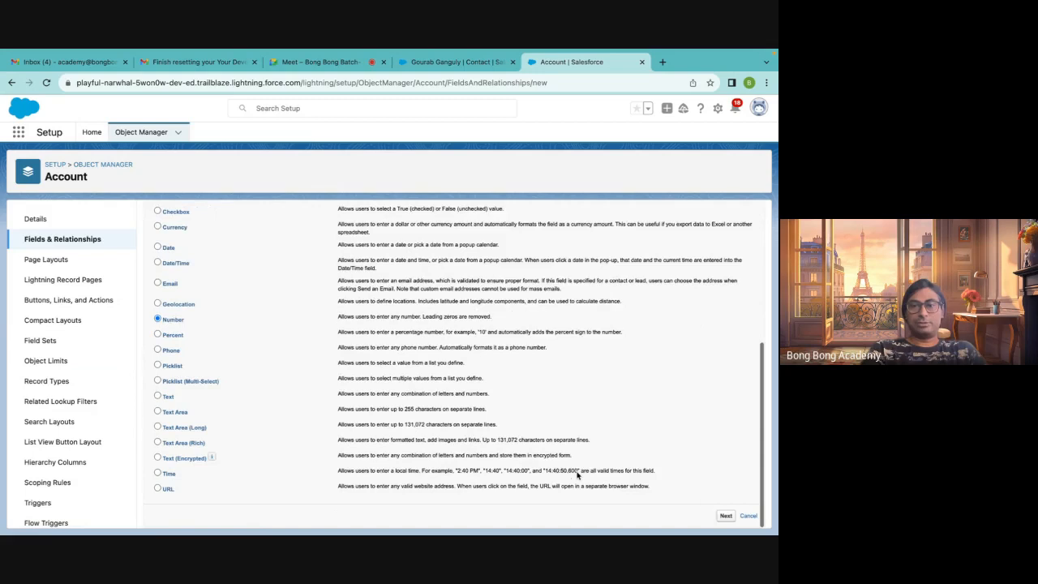
click(726, 516)
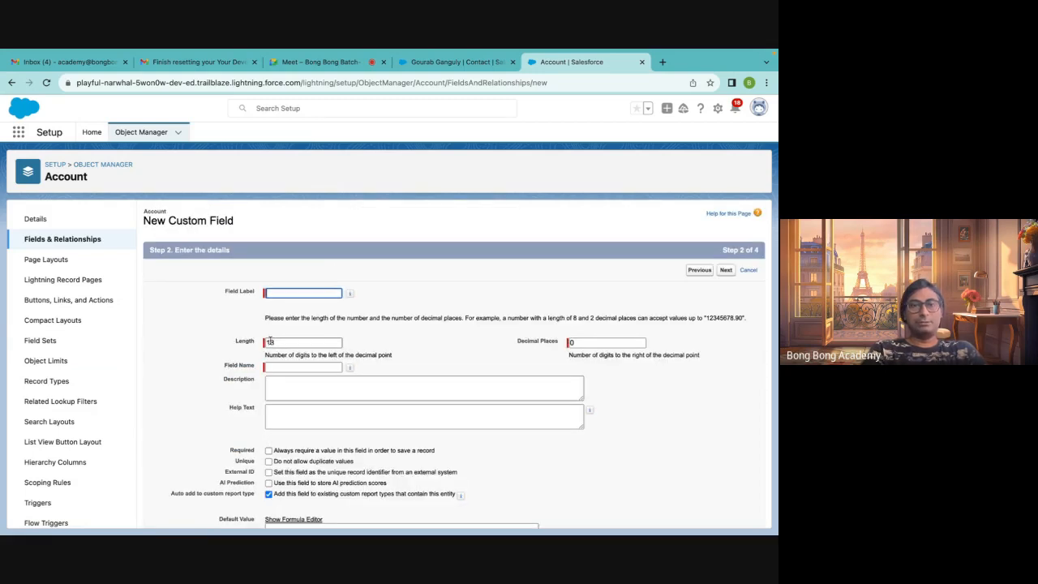
Set the number field's decimal places to 2 and its length to 16
click(581, 343)
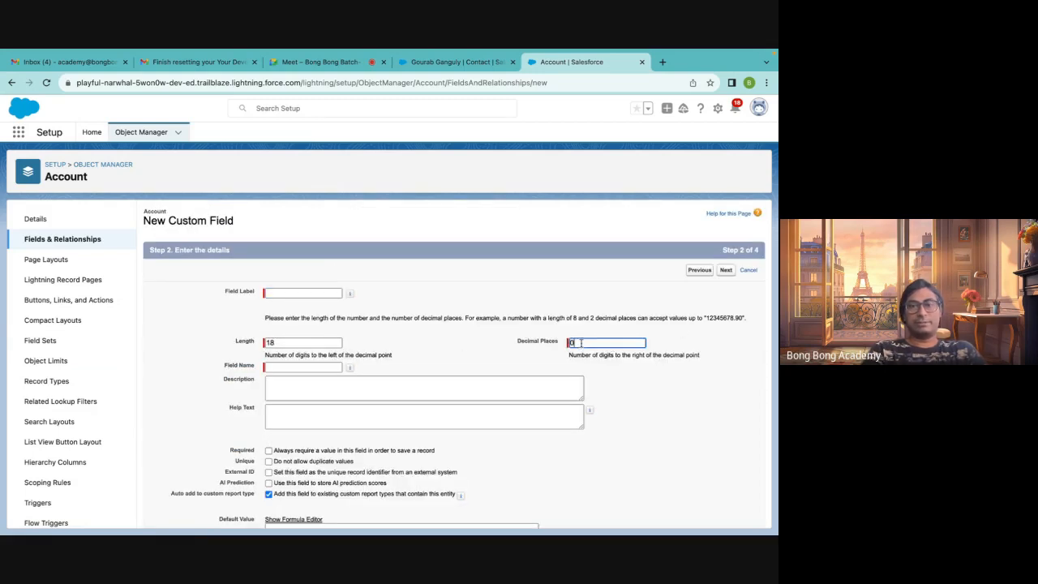
key(BackSpace)
text(2)
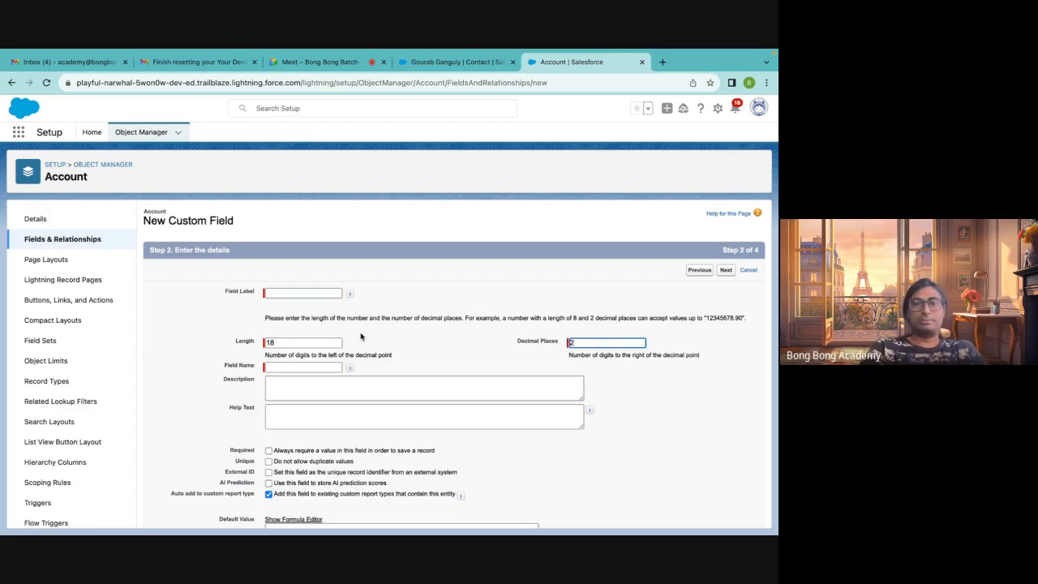
click(322, 341)
key(BackSpace)
text(6)
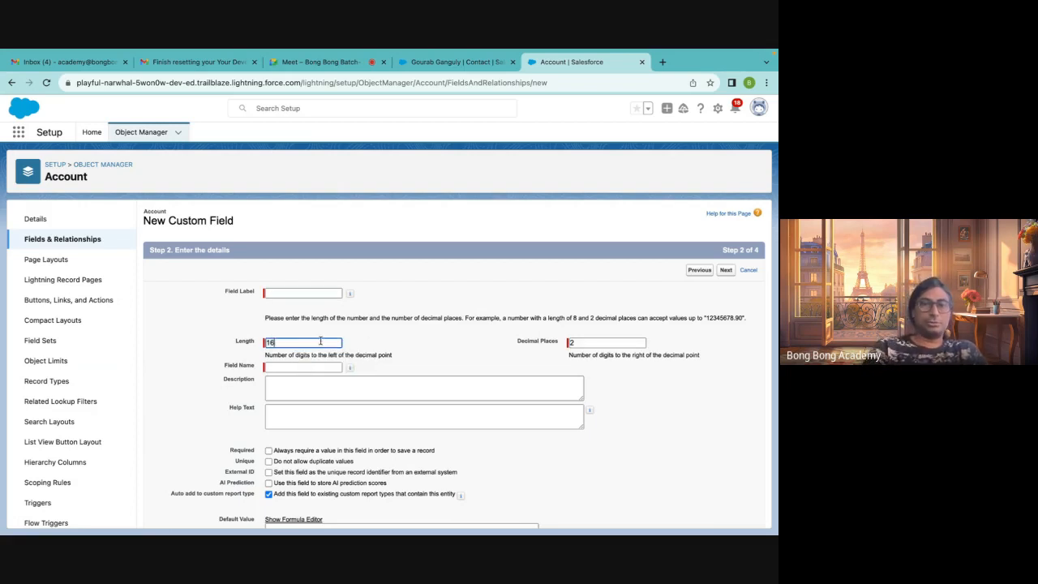
Go back to the data type choice, pick Currency instead, and continue to the details step
click(184, 313)
scroll(184, 312, down, 1)
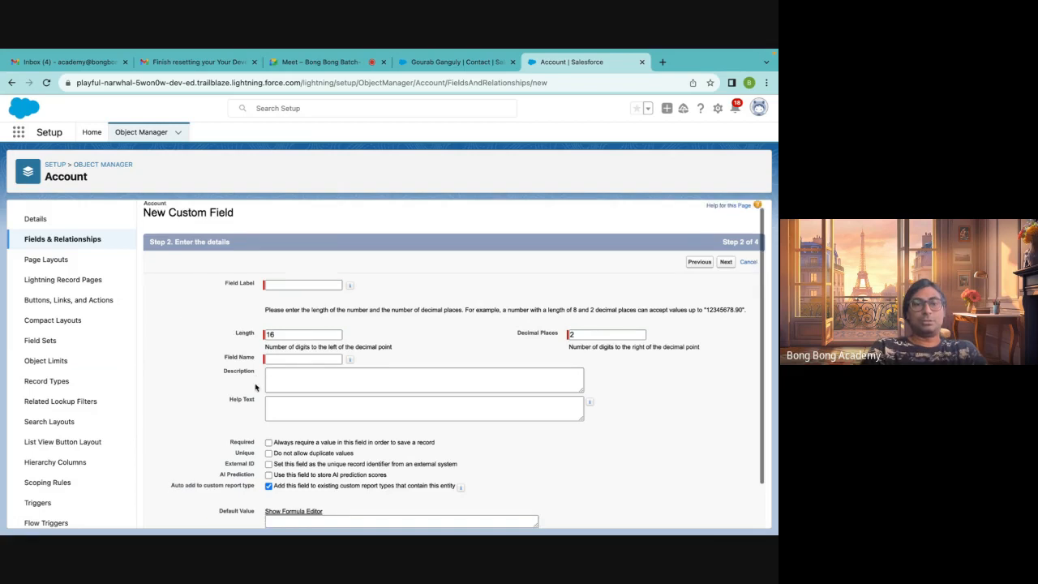
click(699, 516)
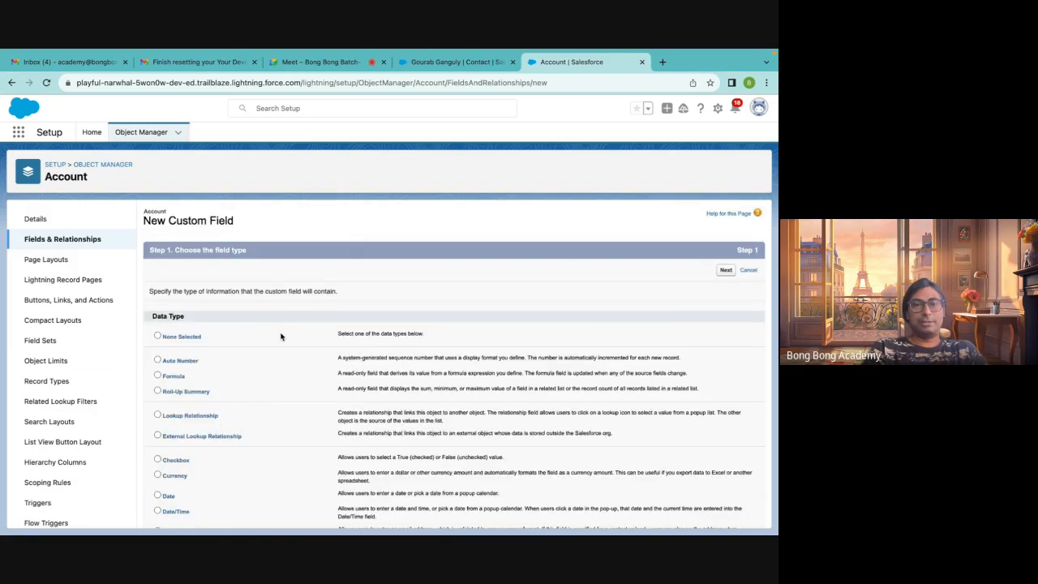
scroll(169, 389, down, 3)
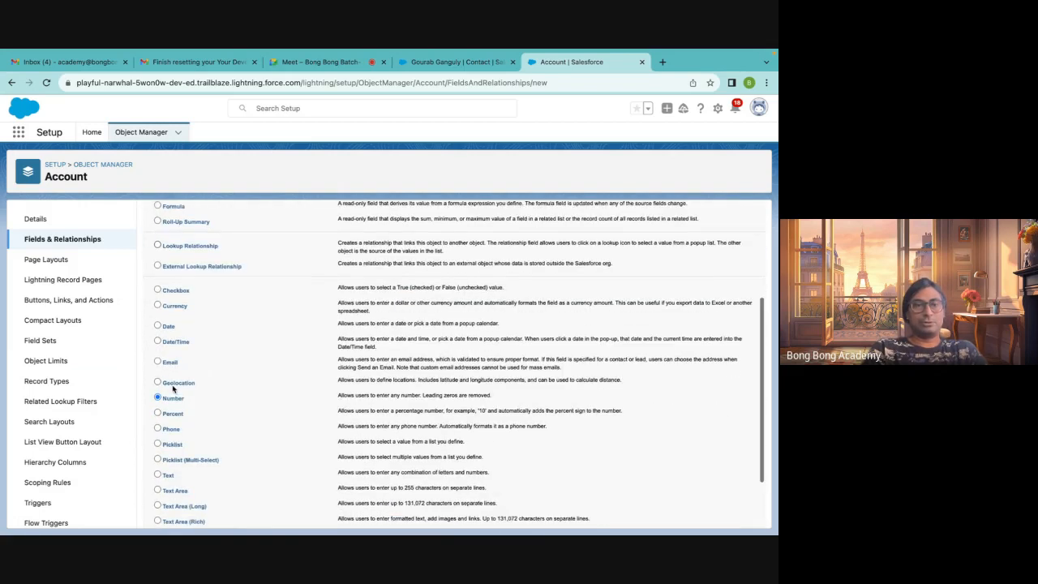
click(157, 306)
scroll(512, 416, down, 2)
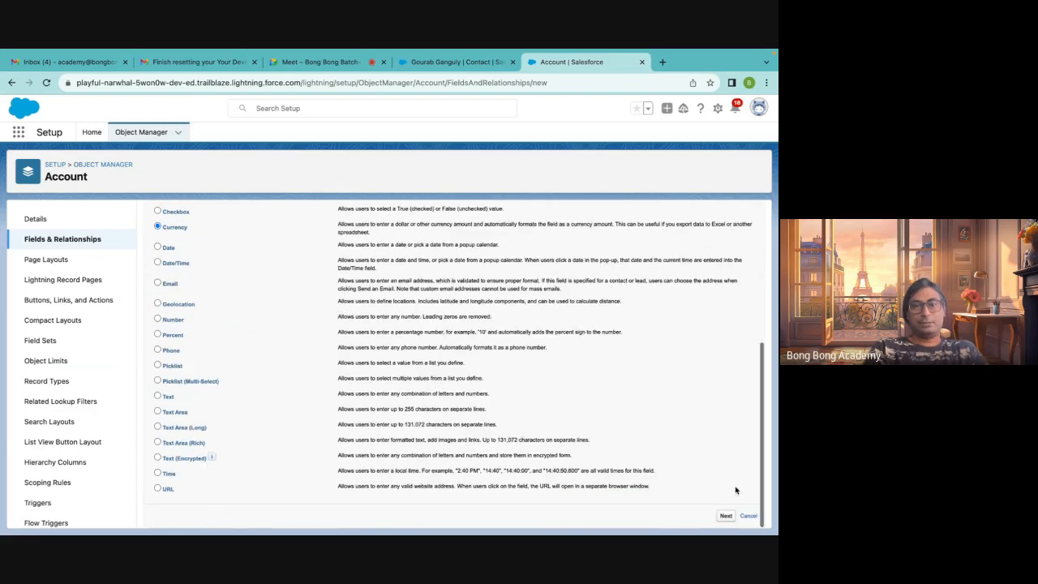
click(726, 516)
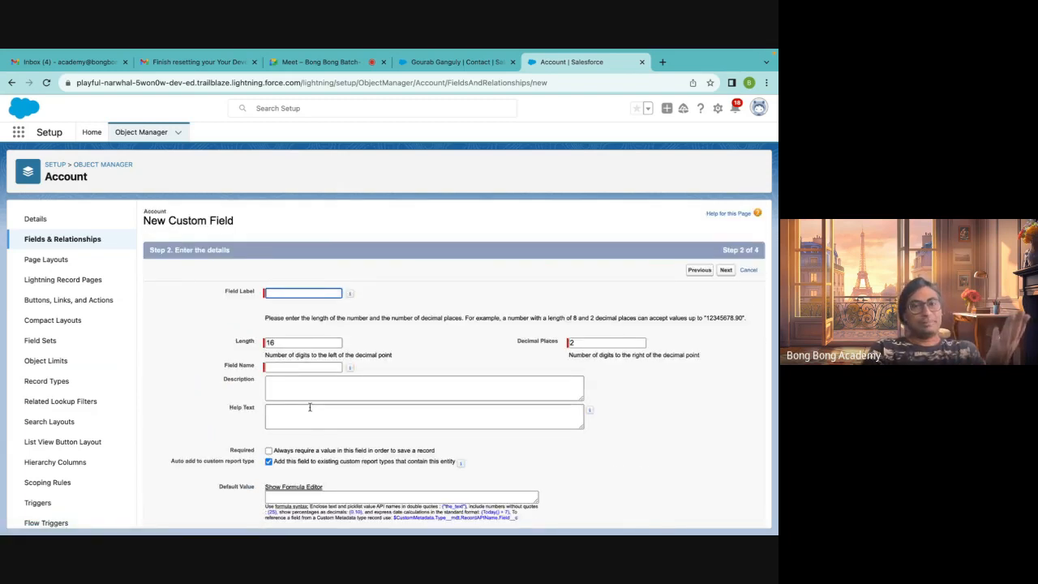
Return to the data type list and compare the Text Area and Text Area (Long) types and their character limits
scroll(309, 407, down, 1)
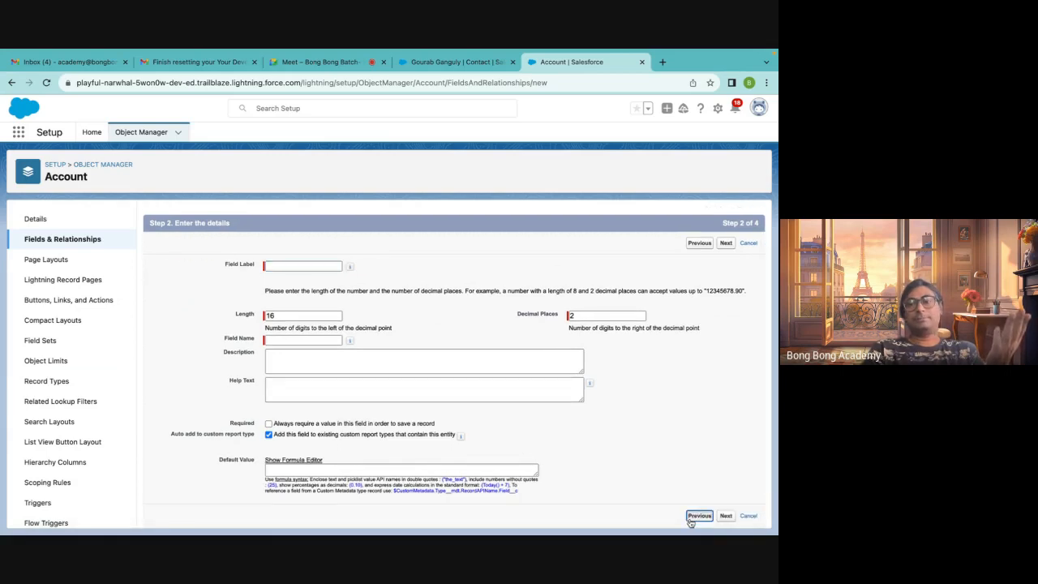
click(697, 516)
scroll(415, 357, down, 2)
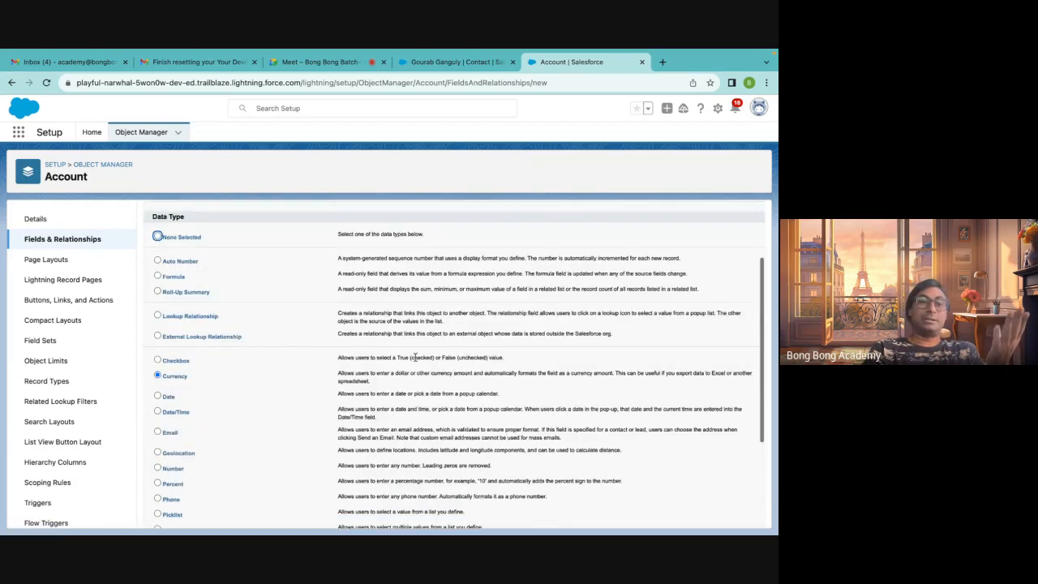
scroll(415, 357, down, 2)
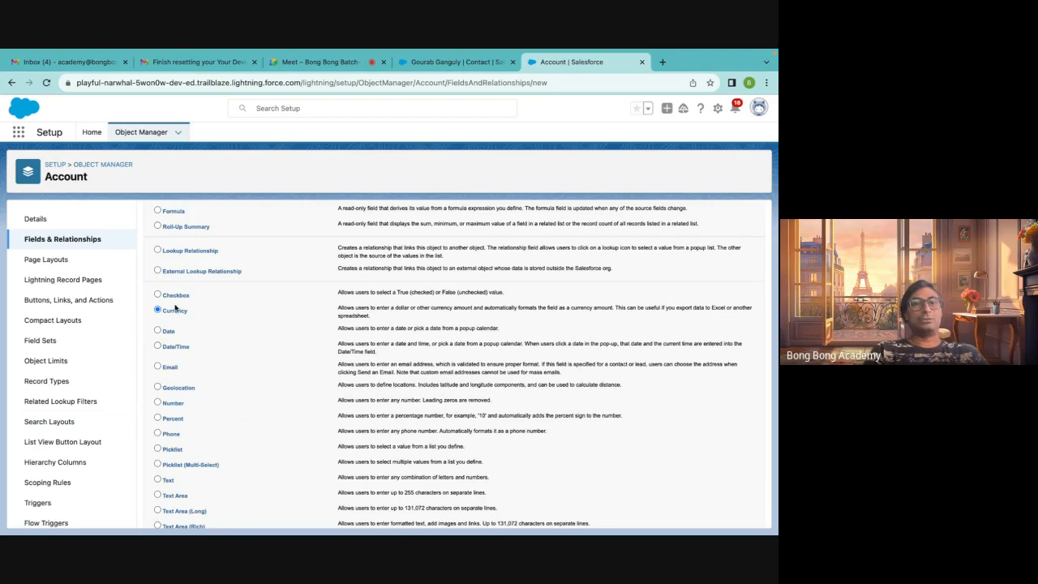
scroll(207, 329, down, 2)
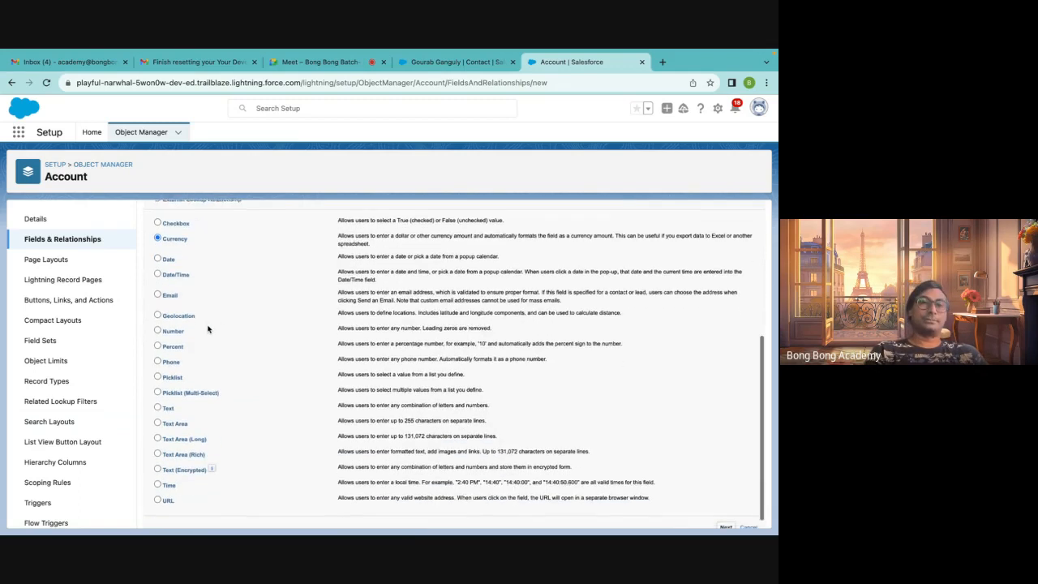
click(158, 400)
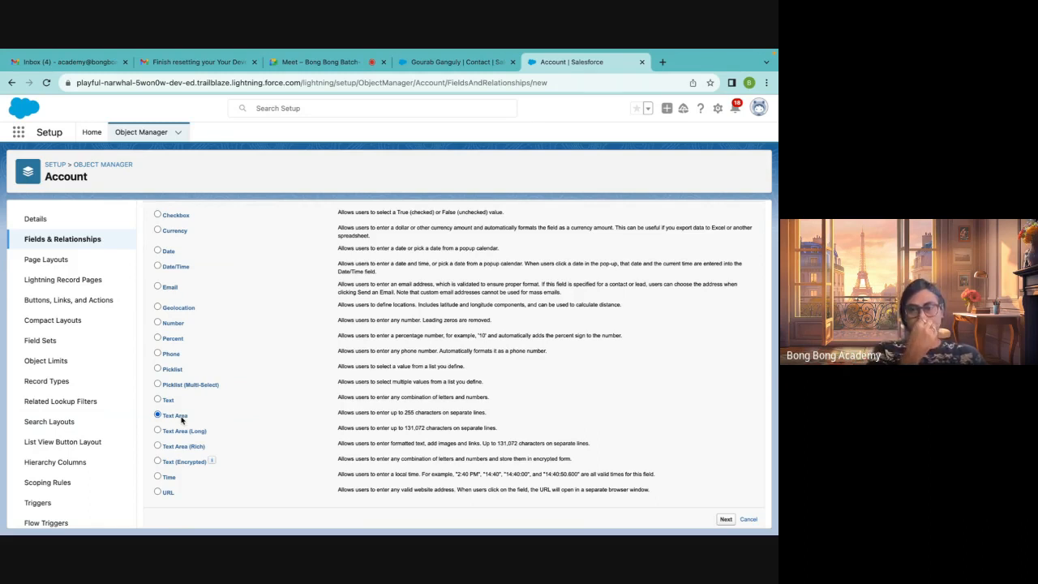
click(157, 400)
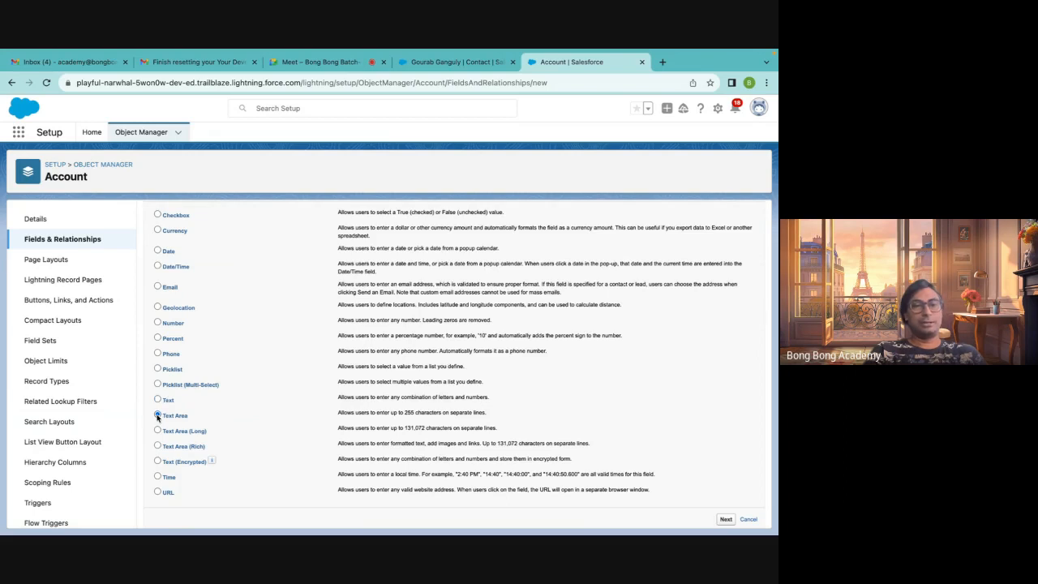
click(157, 431)
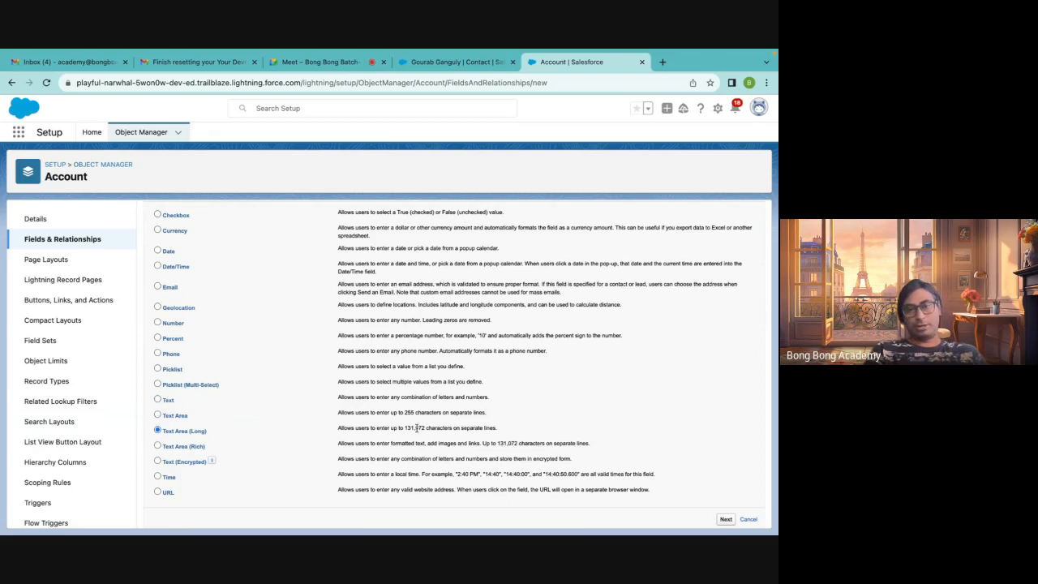
drag(426, 427, 404, 427)
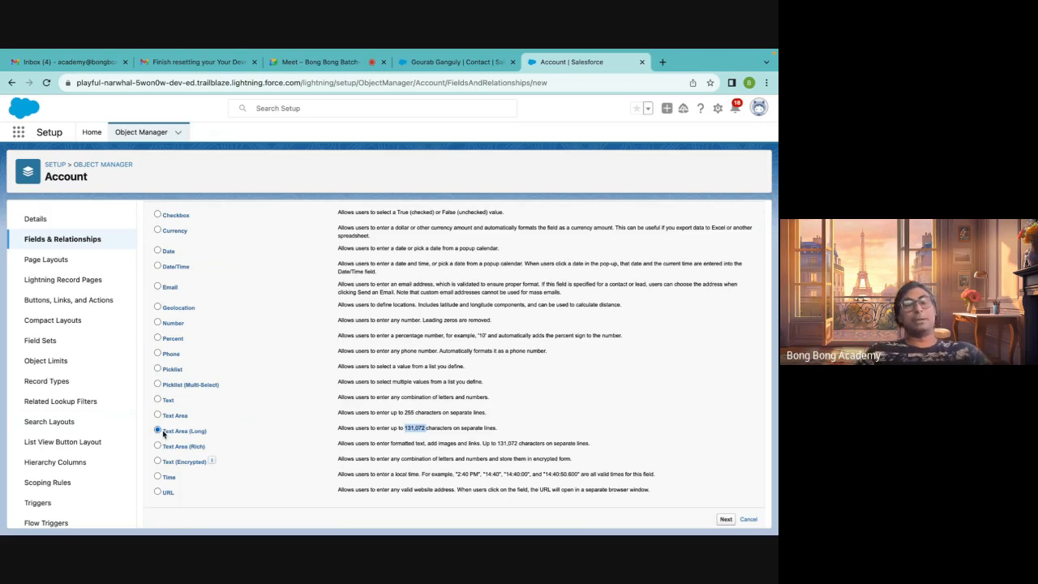
Step through the Text, Text Area (Rich), Date, Date/Time, Percent, Picklist and Picklist (Multi-Select) data types
click(158, 399)
click(158, 414)
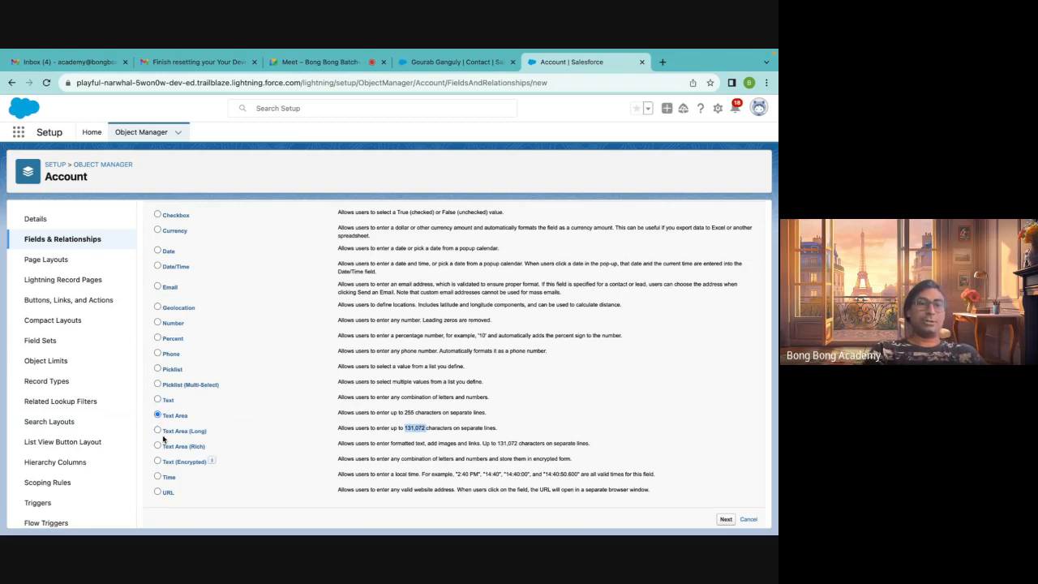
click(158, 446)
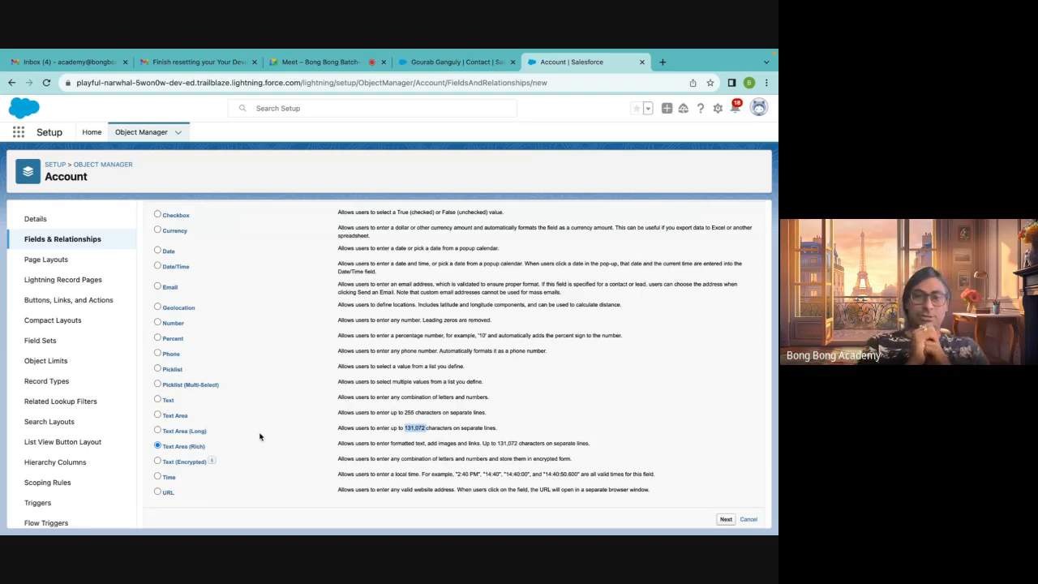
click(171, 480)
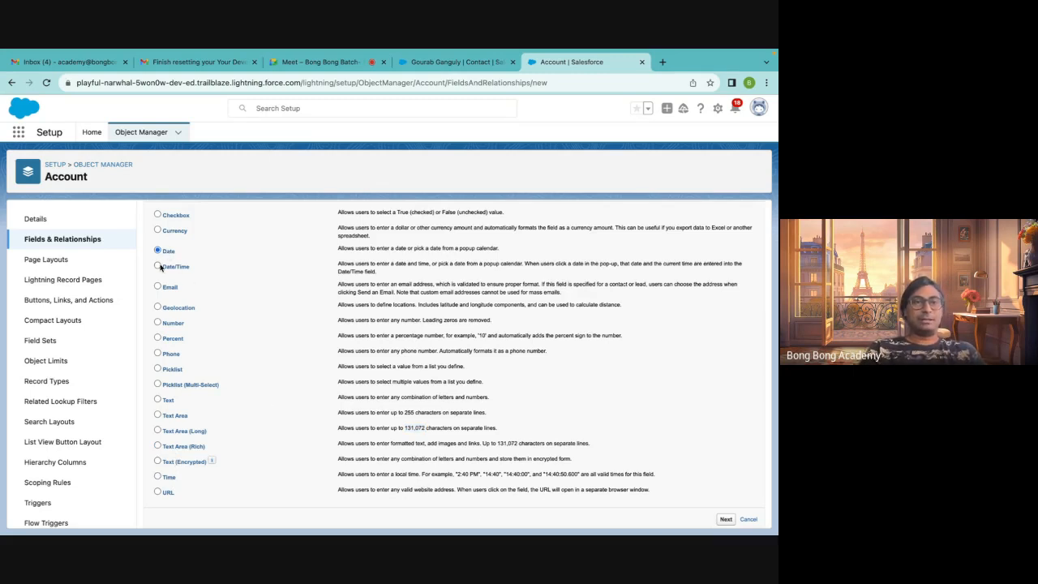
click(159, 267)
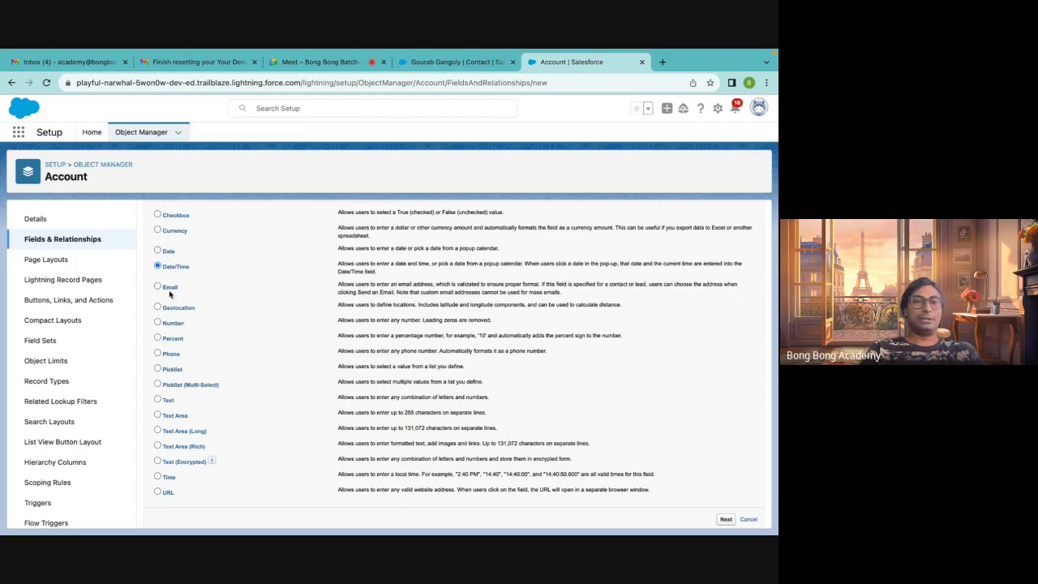
click(178, 340)
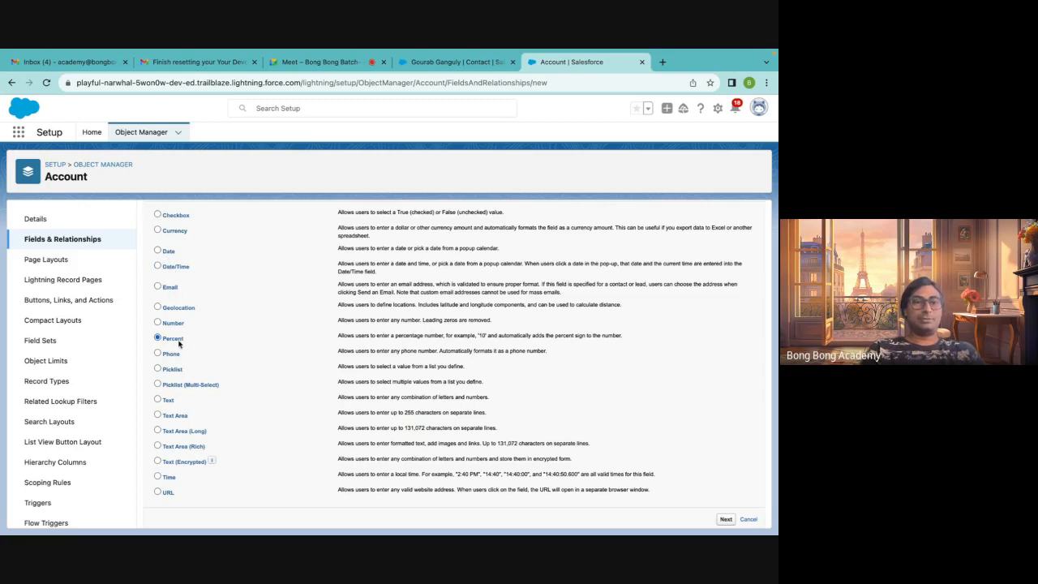
click(172, 372)
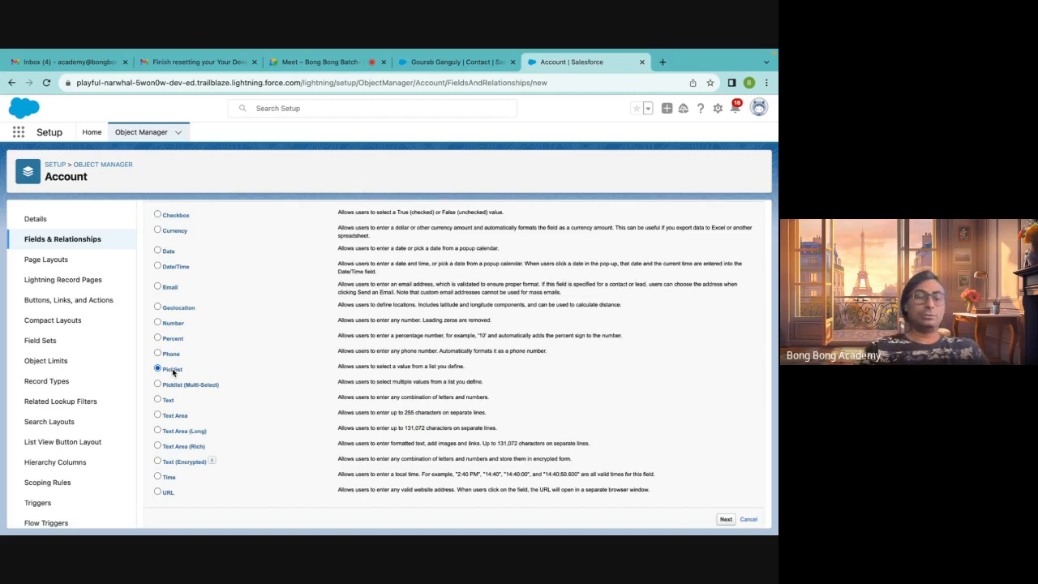
click(167, 387)
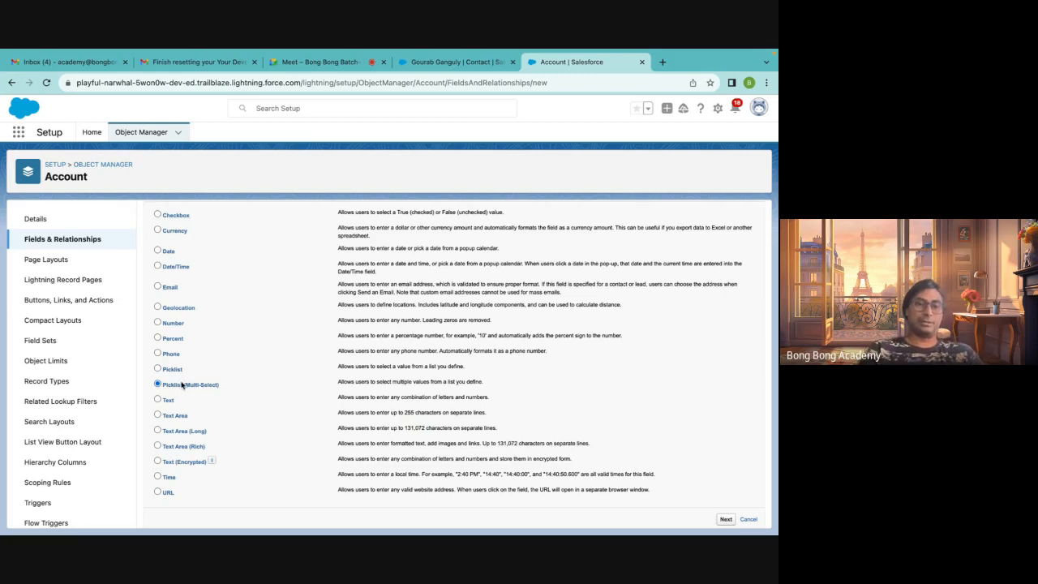
Select Lookup Relationship as the data type and continue to the related-object step
scroll(187, 389, up, 5)
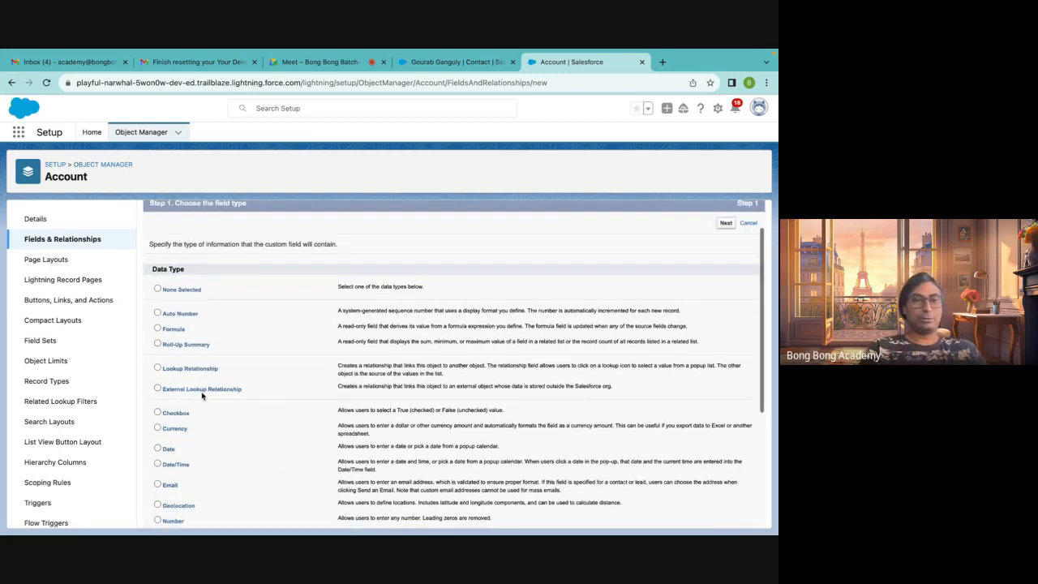
scroll(272, 452, down, 1)
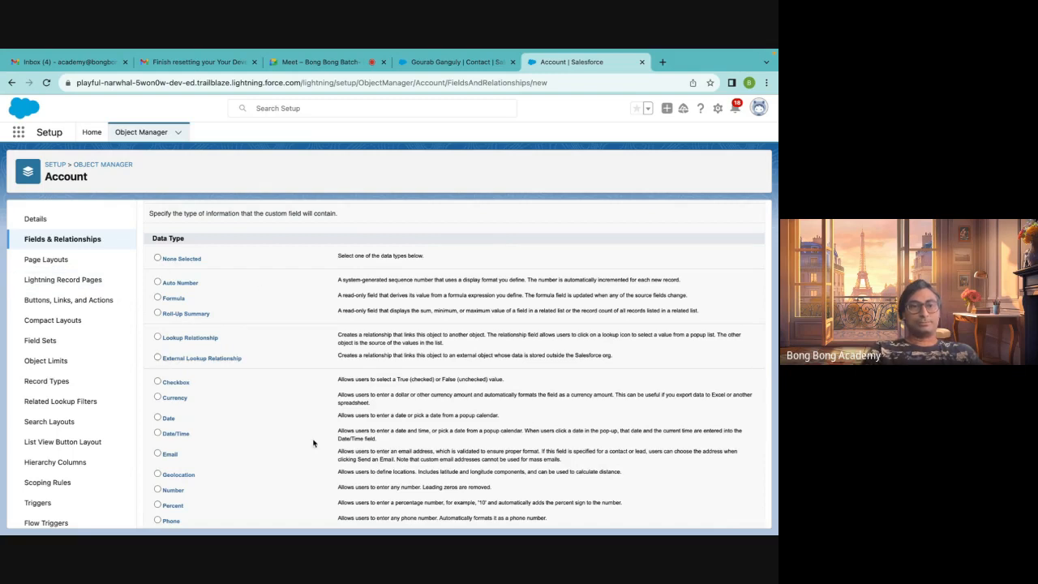
scroll(308, 444, down, 1)
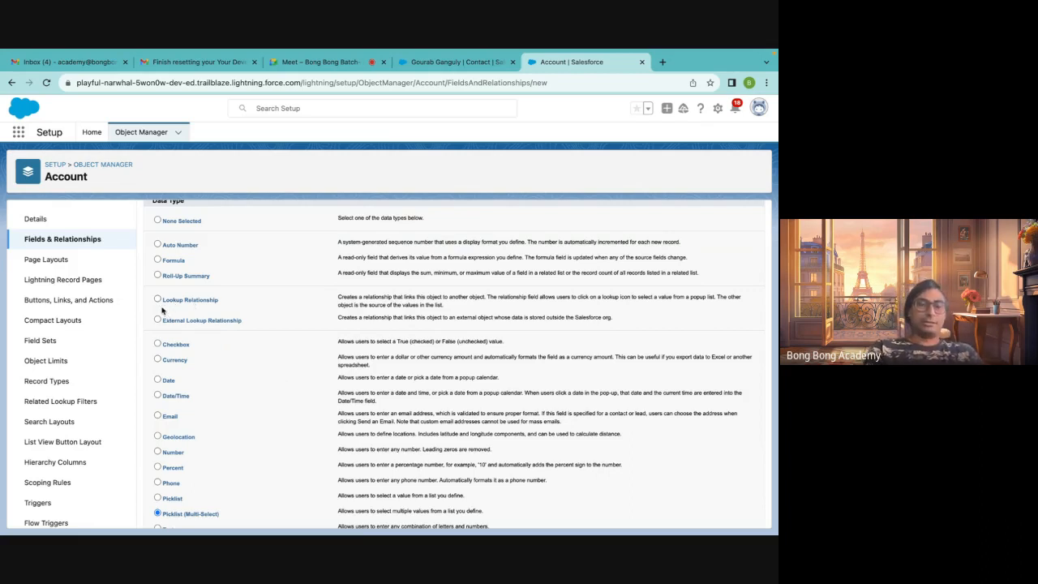
drag(232, 305, 160, 301)
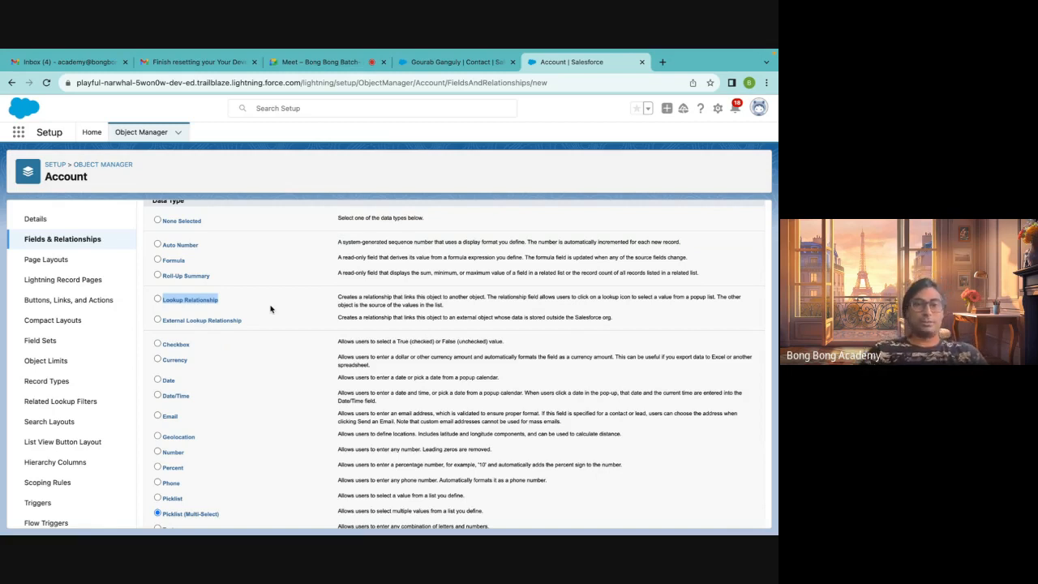
click(158, 298)
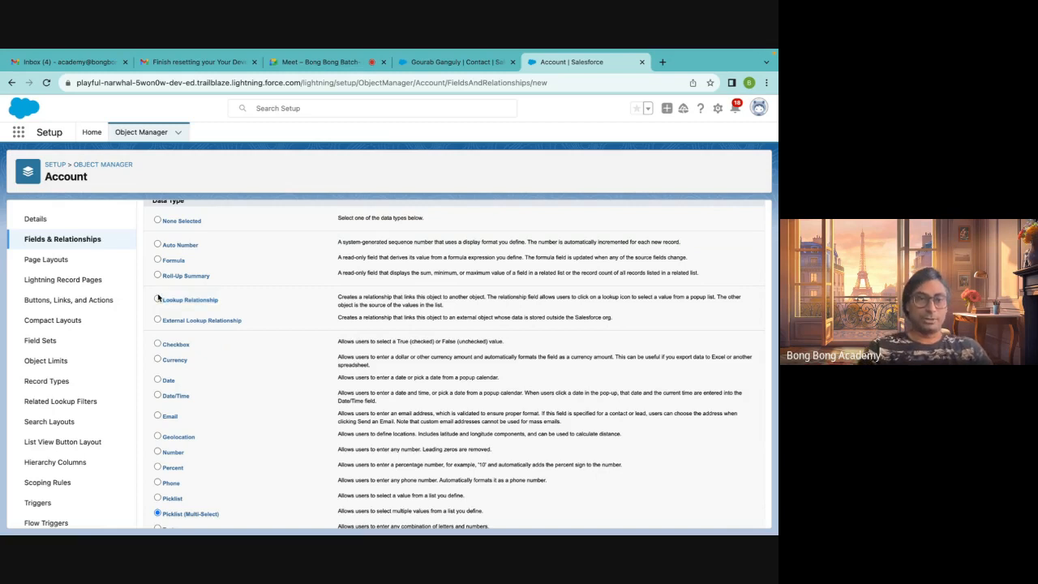
click(158, 298)
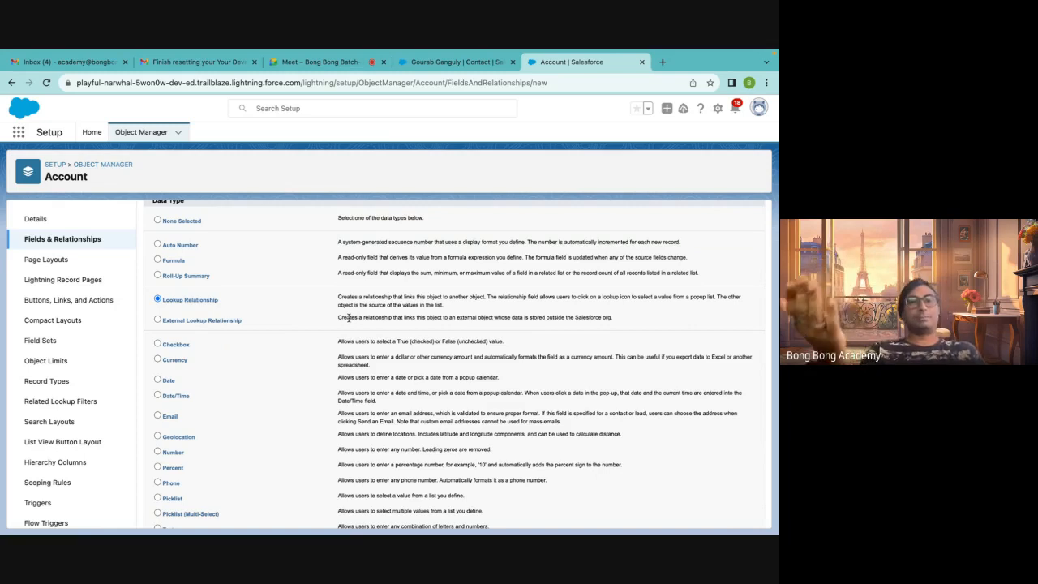
scroll(349, 318, down, 3)
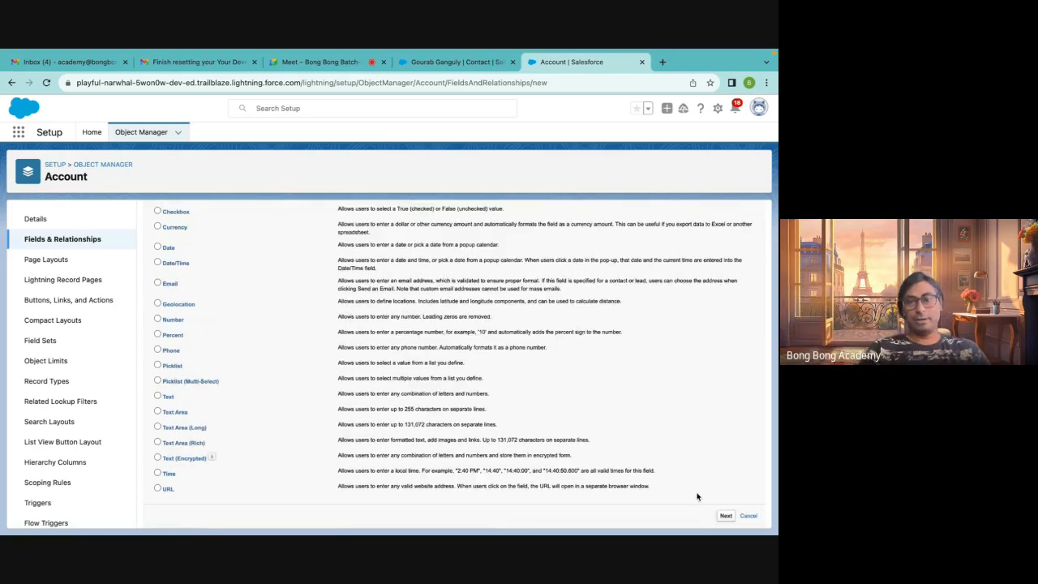
click(726, 516)
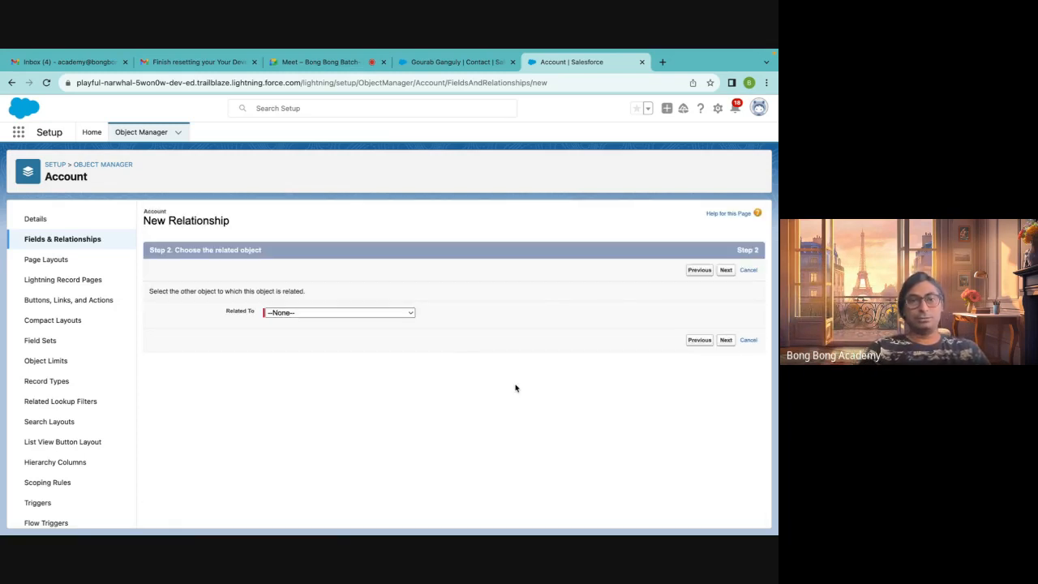
Browse the Related To object list, then leave the wizard for Account's Fields & Relationships list
click(304, 314)
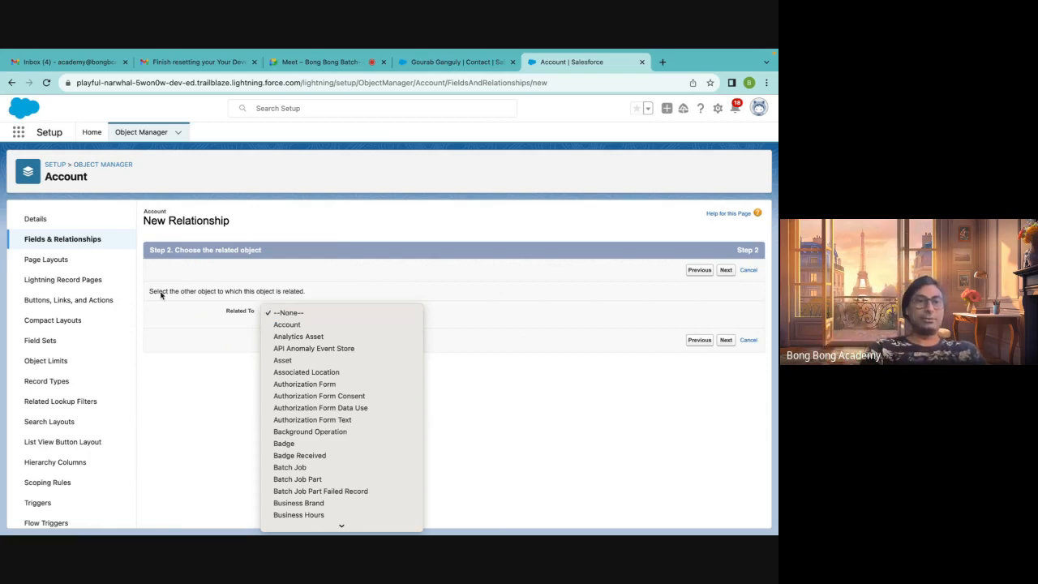
click(152, 320)
click(73, 242)
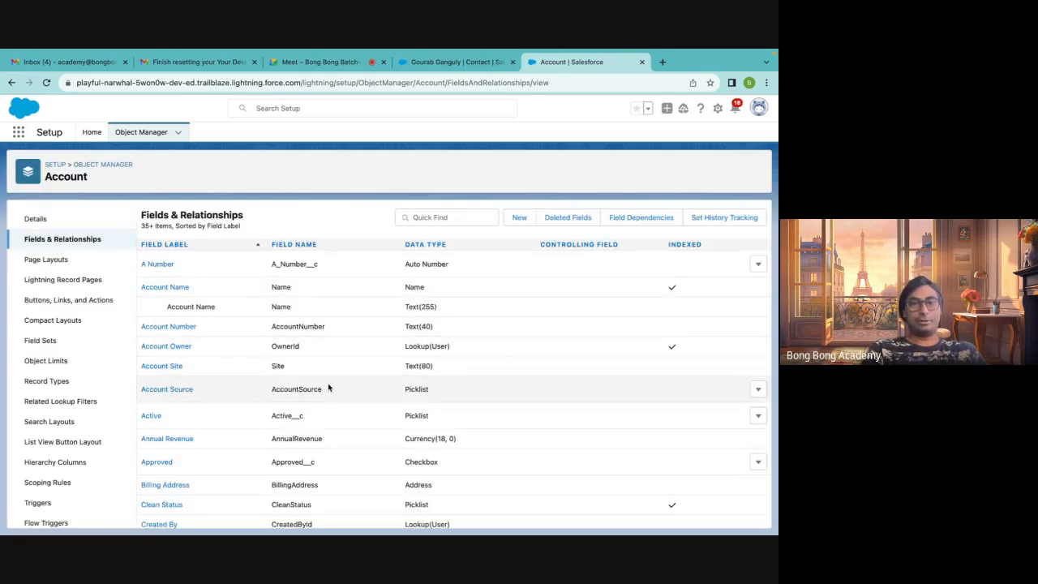
Search Account's fields for parent and open the Parent Account field's details
scroll(329, 389, down, 1)
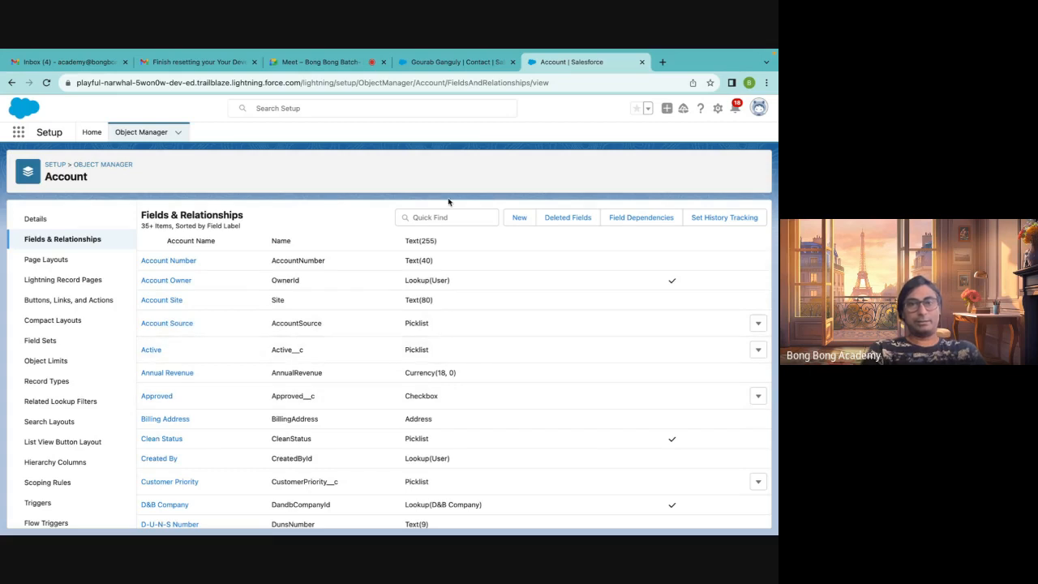
click(428, 219)
text(parent)
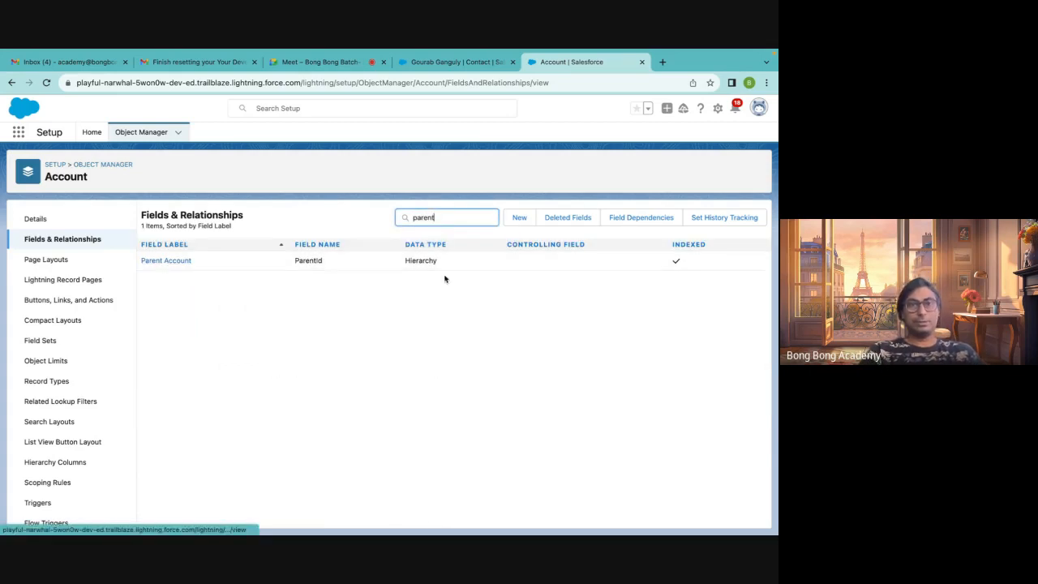
click(180, 261)
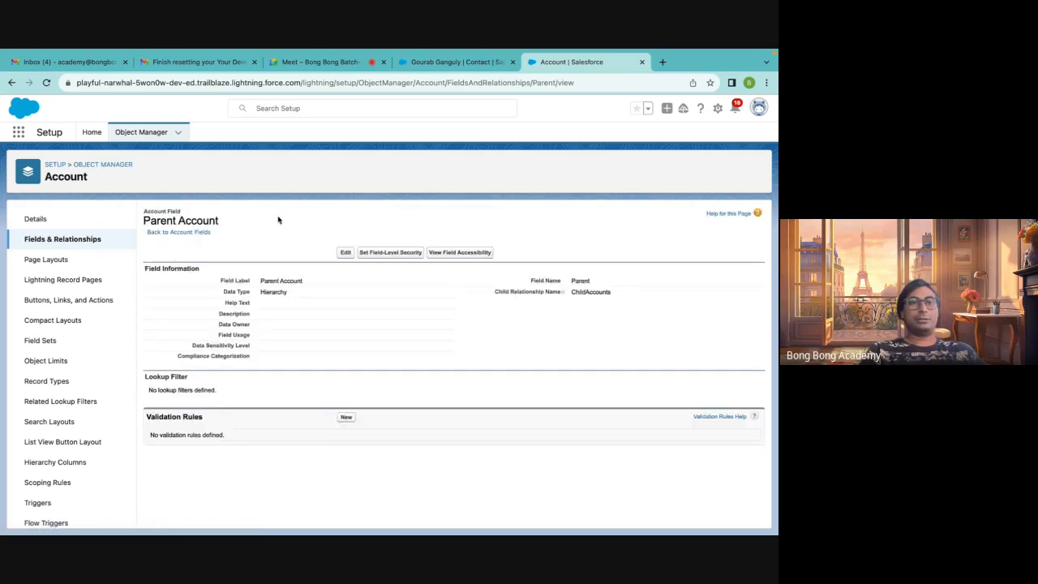
Return to Account's field list and then to the Object Manager home
click(55, 239)
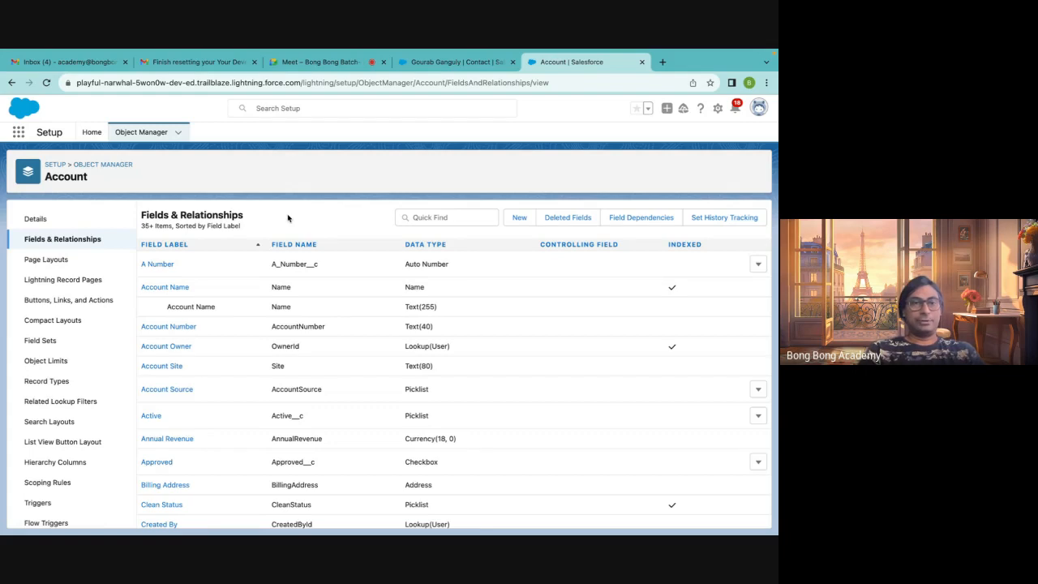
click(122, 166)
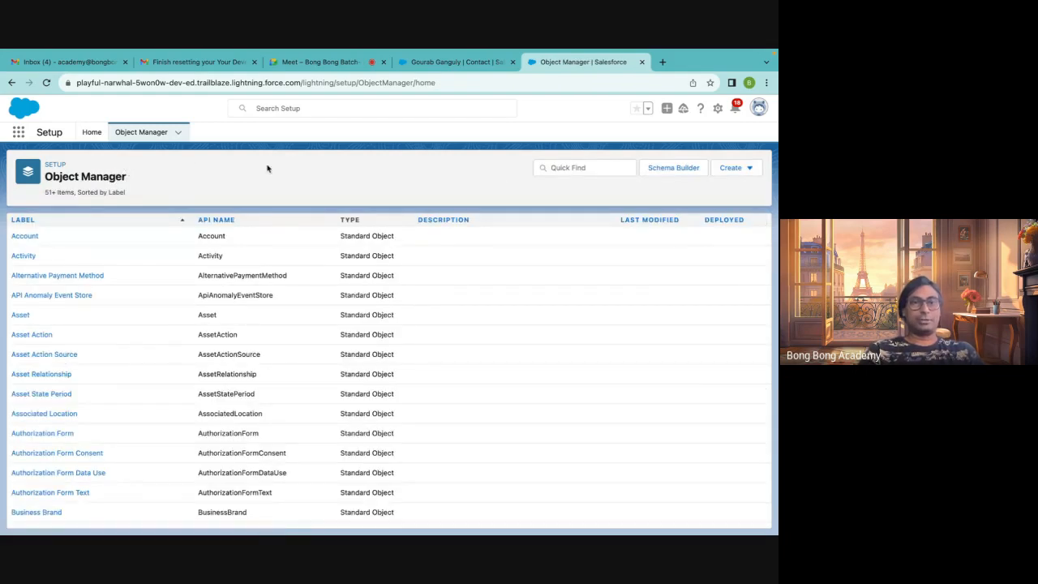
Start a new custom object labelled Application with plural label Applications, marked as starting with a vowel sound
click(734, 168)
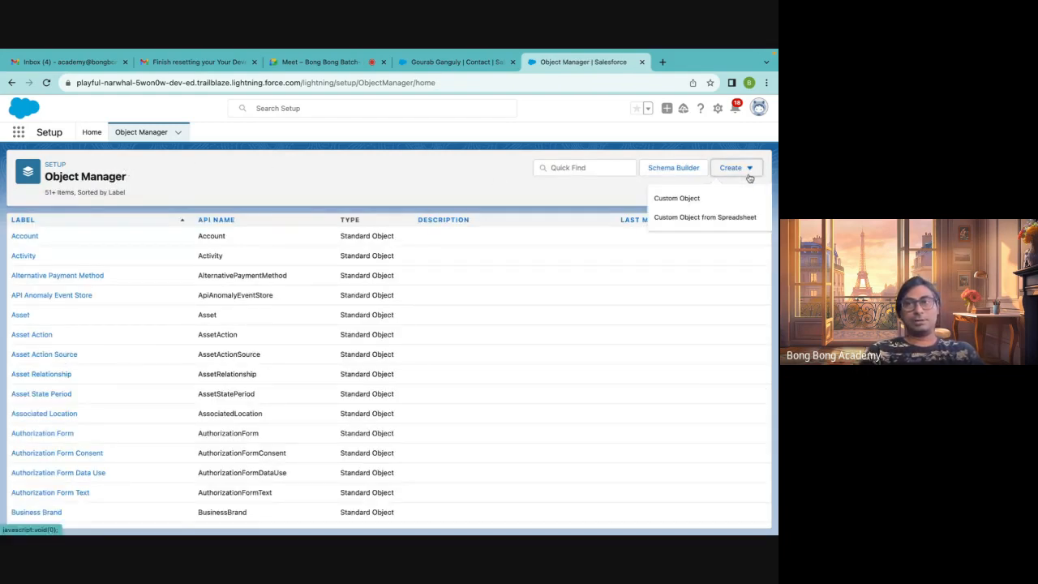
click(703, 199)
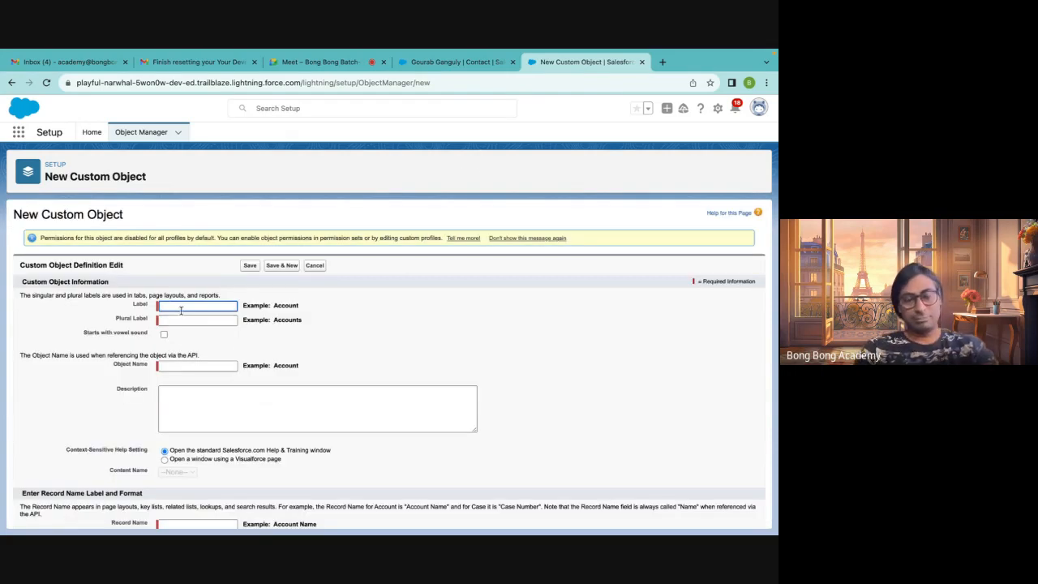
text(Application)
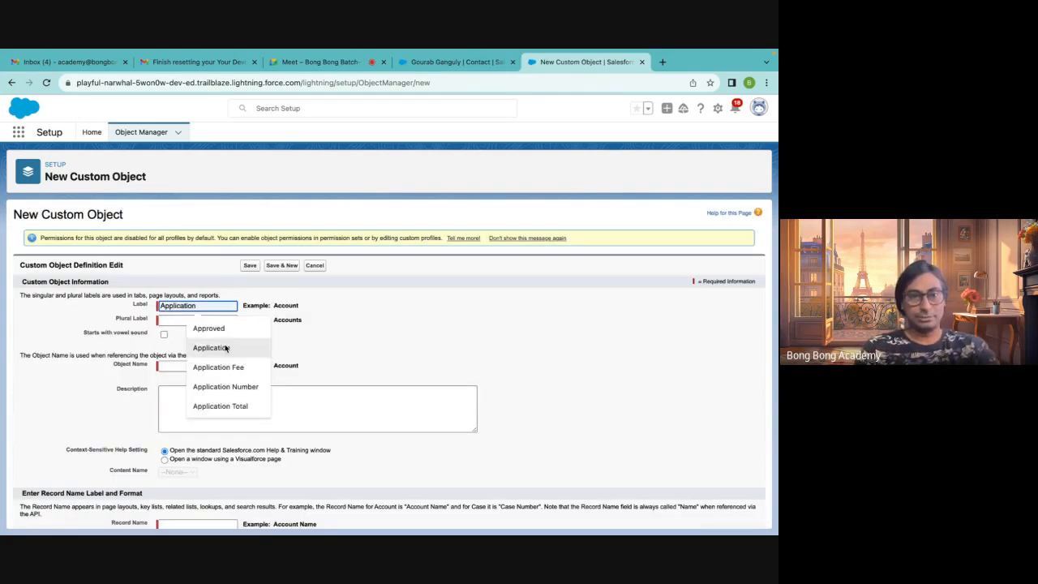
click(244, 346)
click(185, 322)
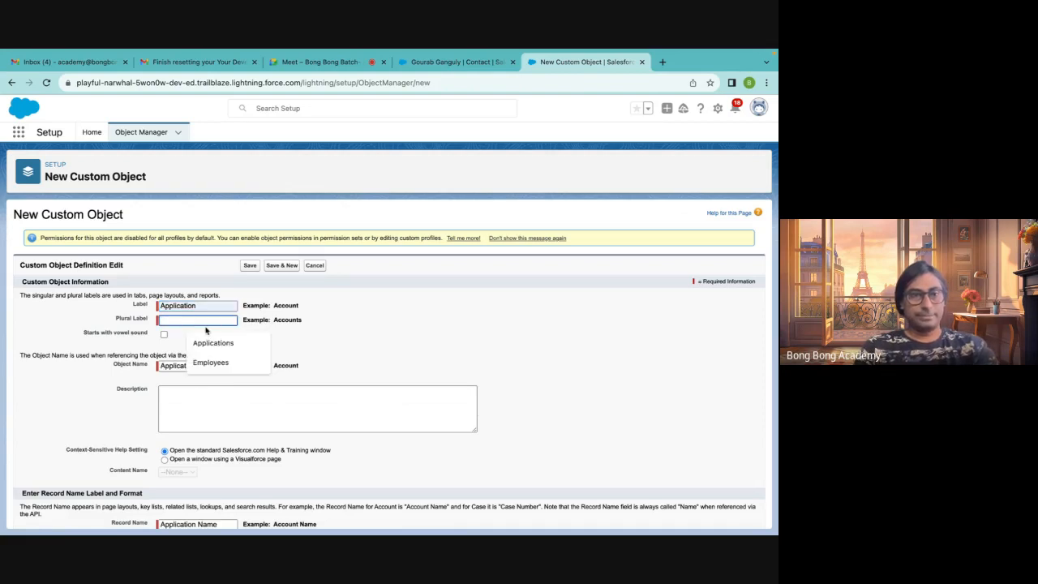
click(207, 342)
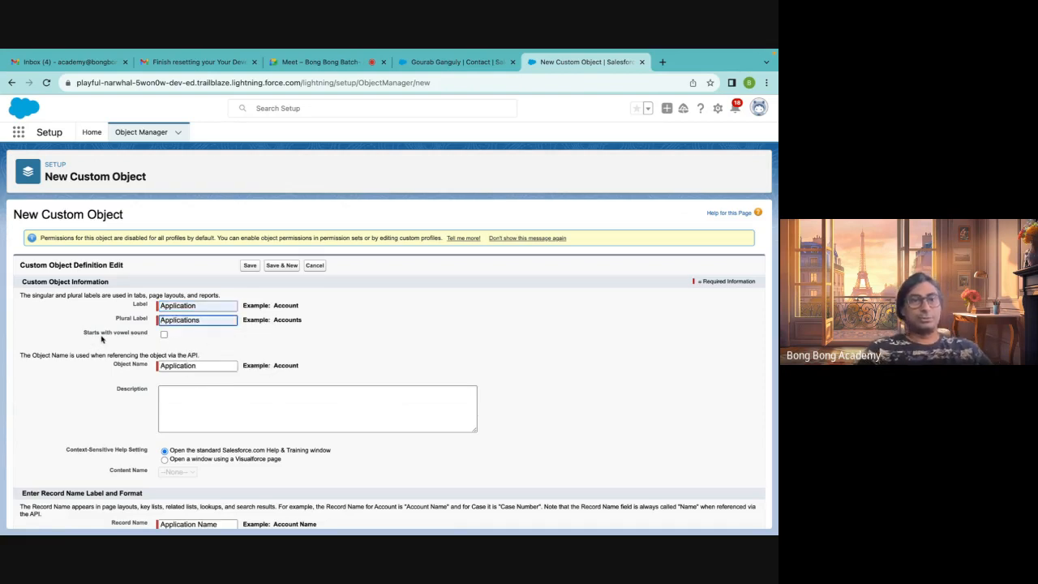
click(164, 334)
Review the remaining object options and save the new Application custom object
scroll(219, 343, down, 1)
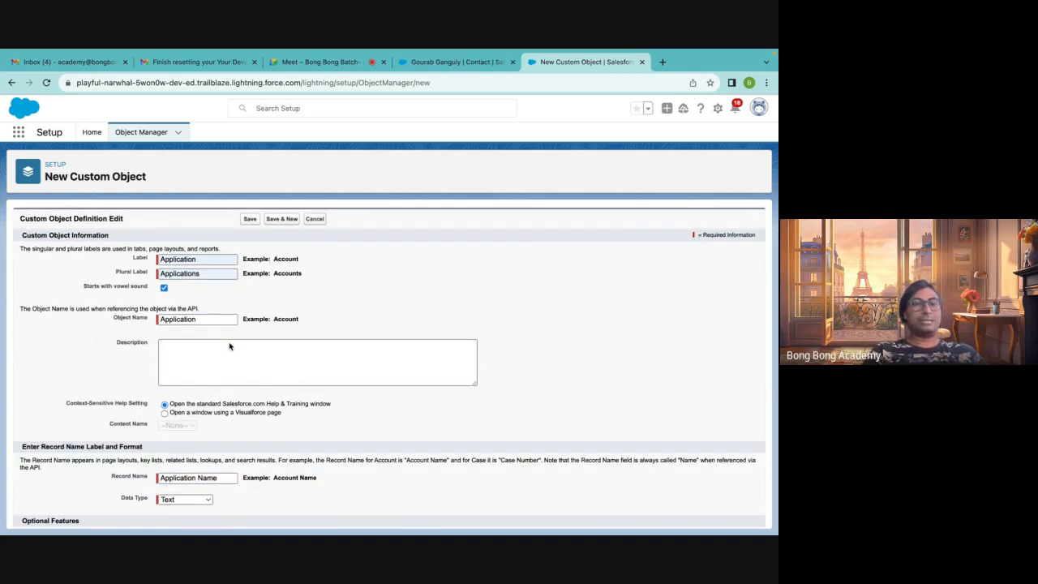
scroll(227, 349, down, 3)
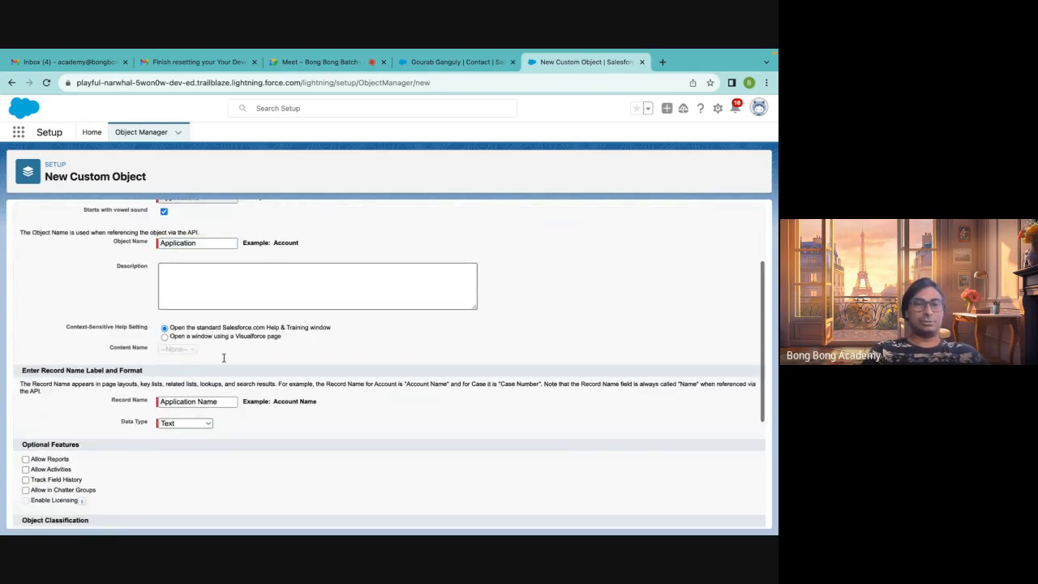
scroll(223, 358, down, 1)
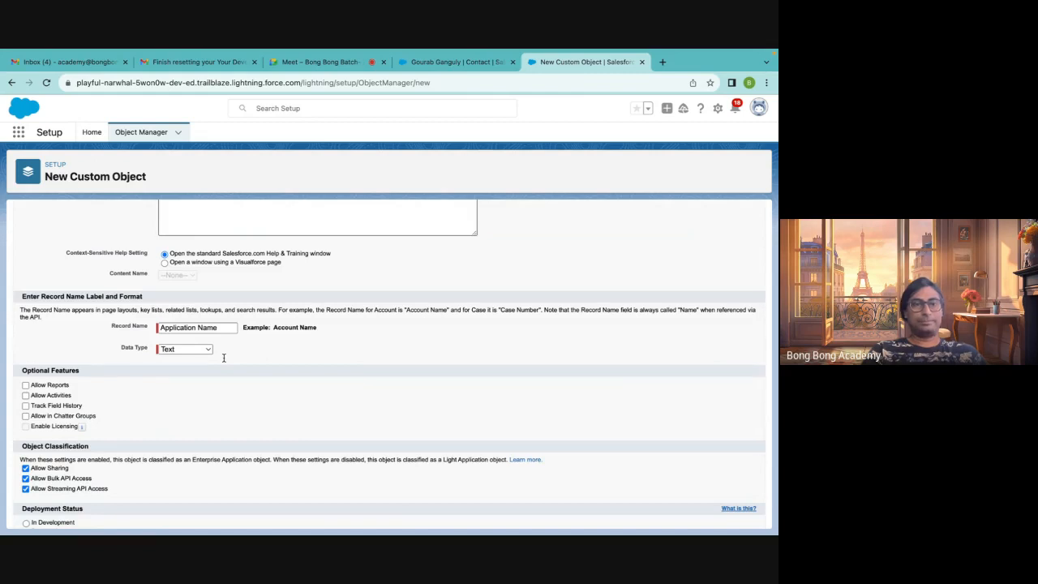
scroll(224, 358, up, 3)
scroll(224, 357, down, 4)
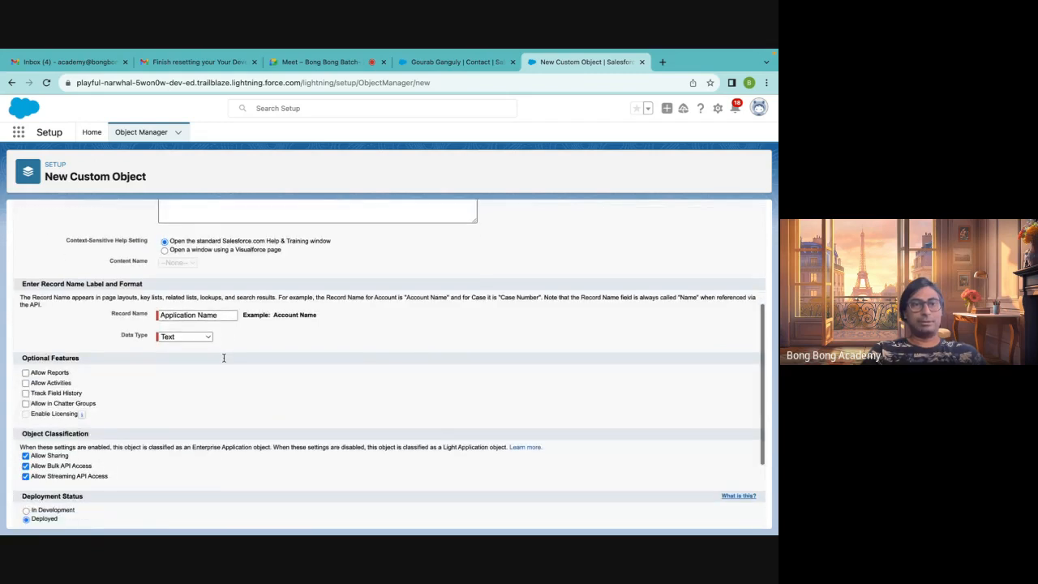
scroll(224, 358, down, 3)
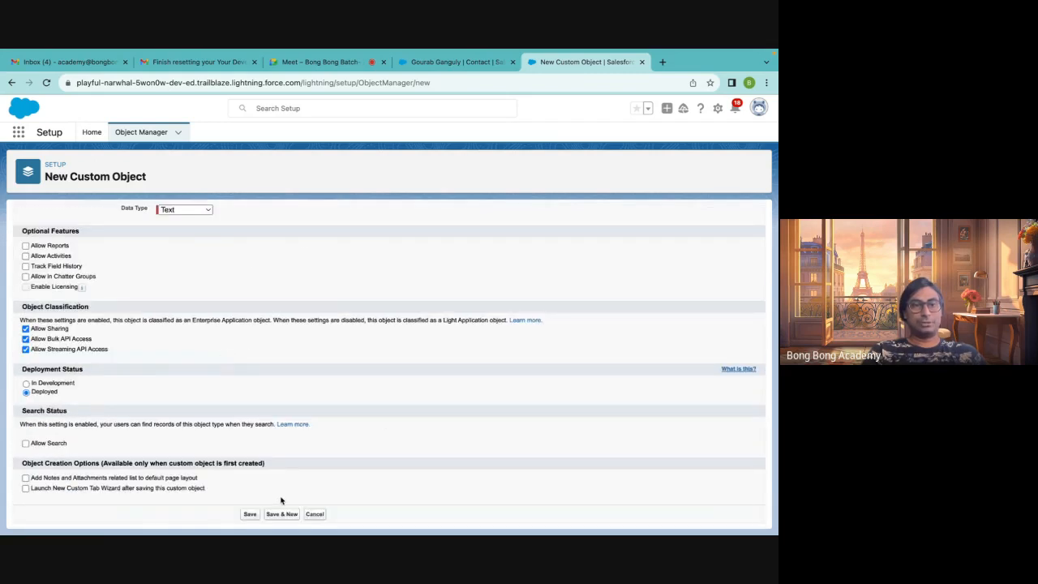
click(249, 515)
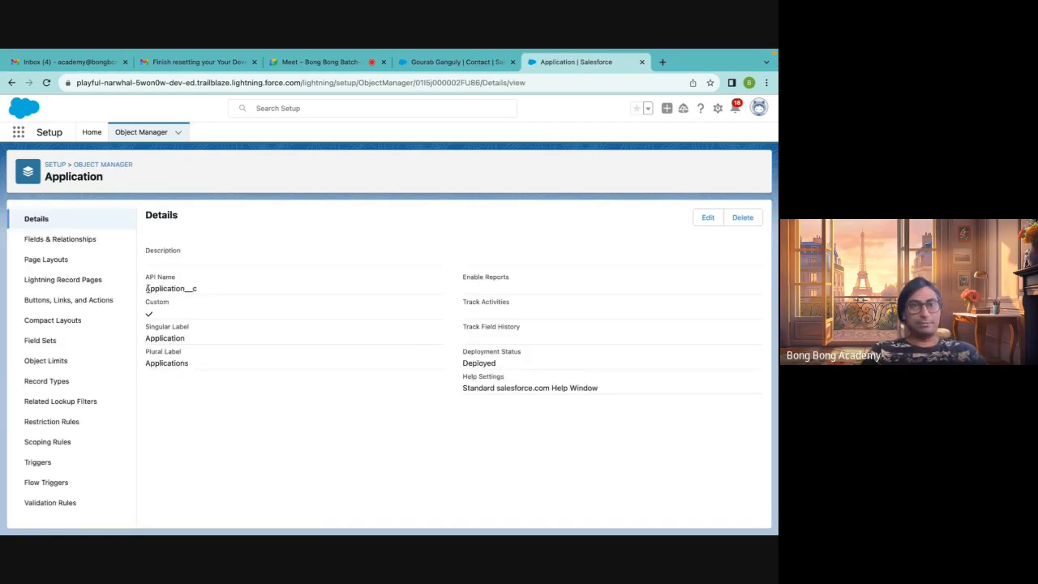
Examine the Application object's API name and its custom-object entry in the Object Manager list
drag(185, 289, 205, 290)
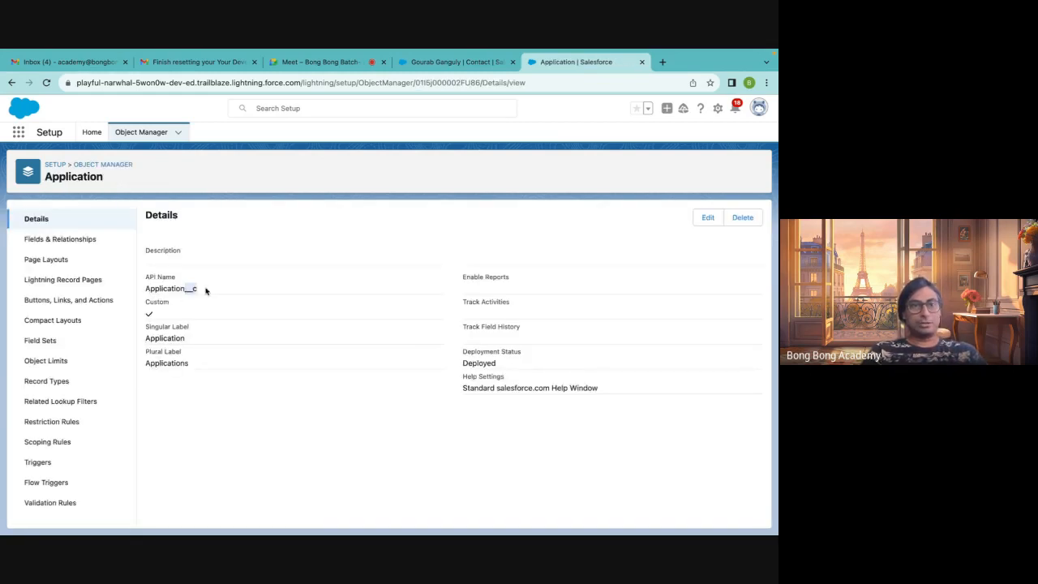
click(109, 166)
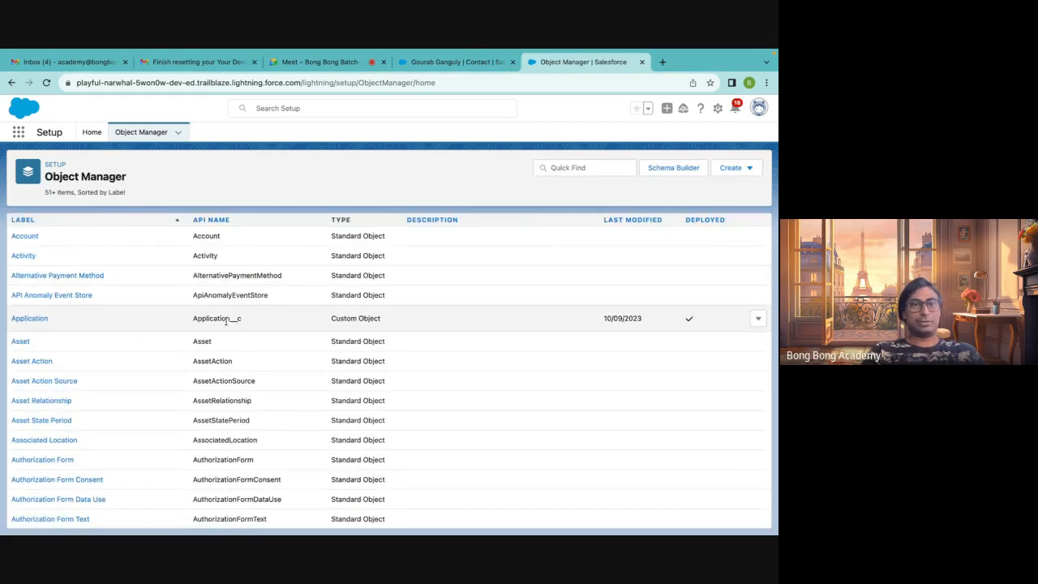
drag(232, 320, 245, 322)
drag(325, 318, 403, 318)
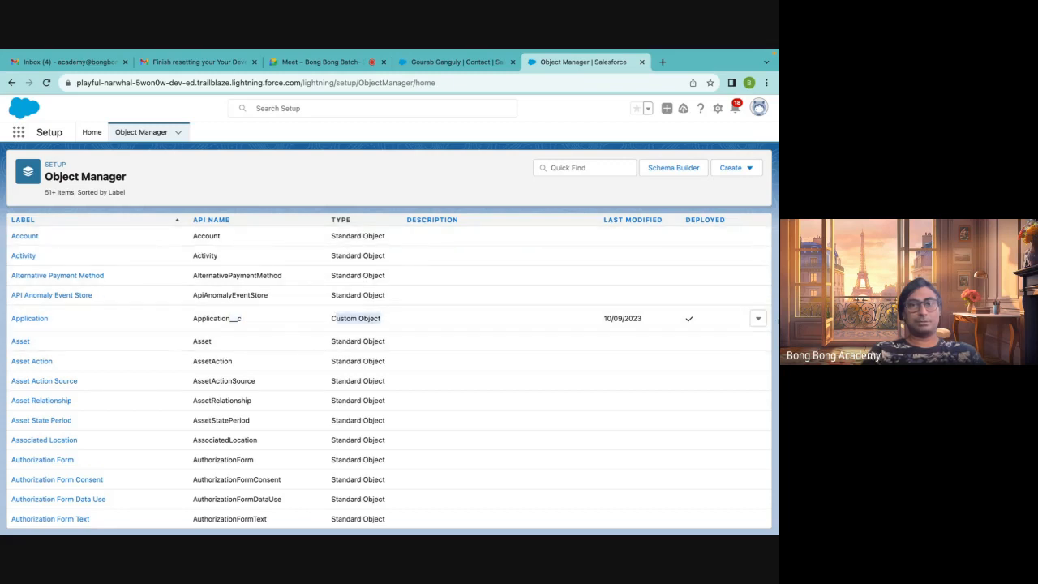
click(758, 321)
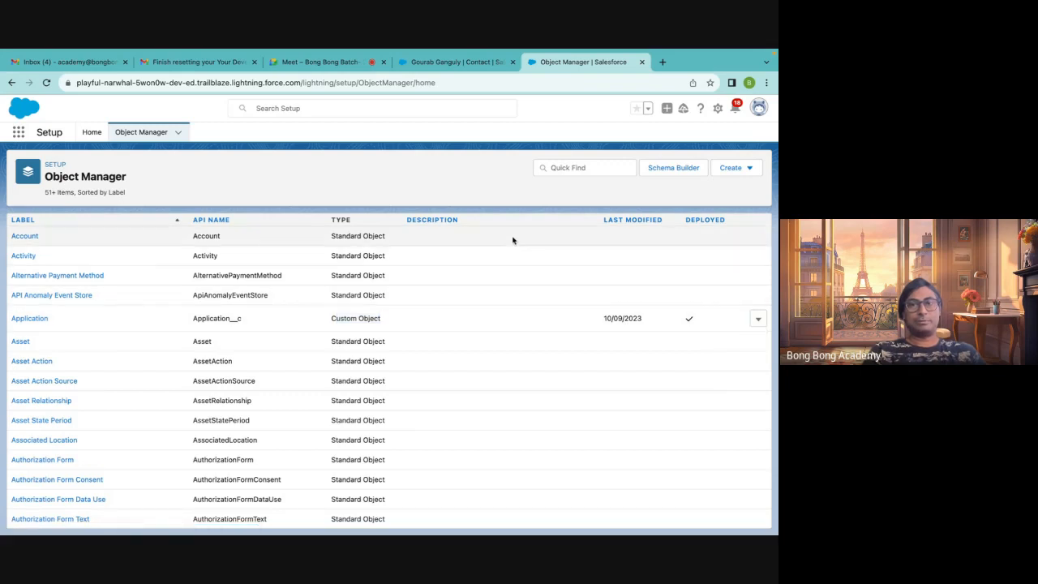
scroll(547, 419, down, 10)
scroll(547, 420, down, 15)
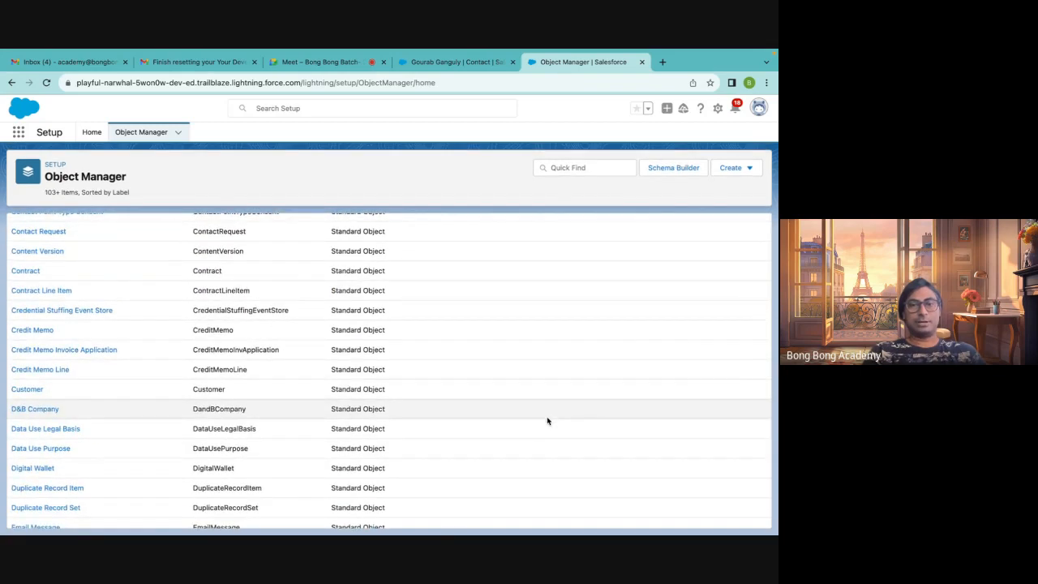
scroll(547, 421, up, 10)
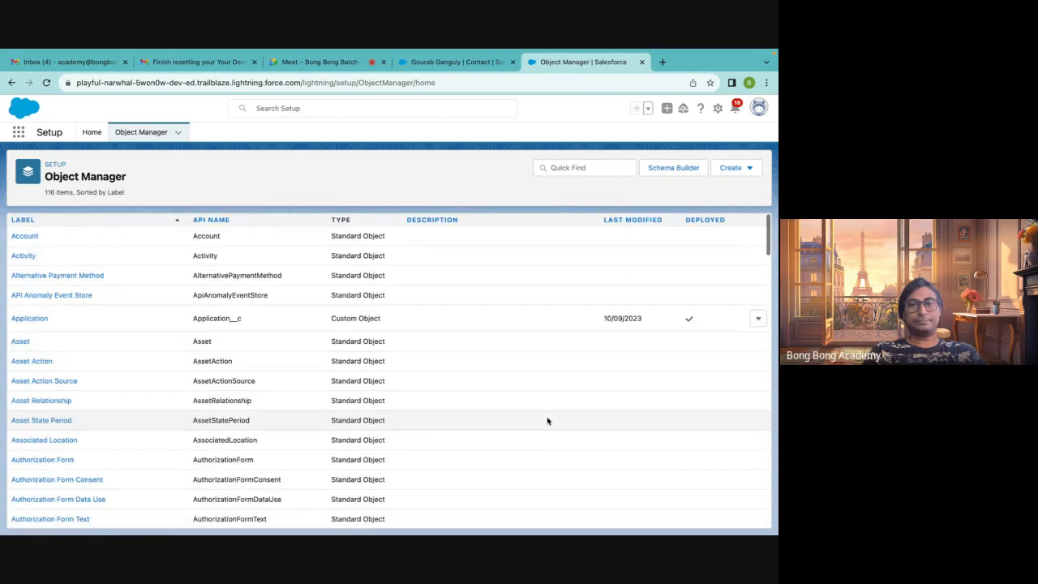
Open the Application object's Fields & Relationships and start editing the Application Name field
click(32, 320)
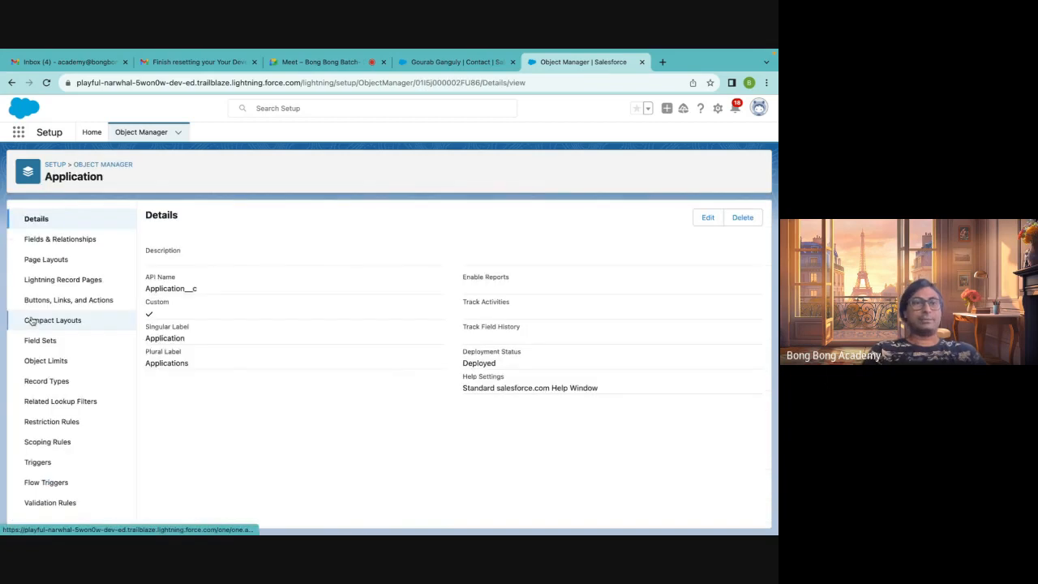
click(61, 243)
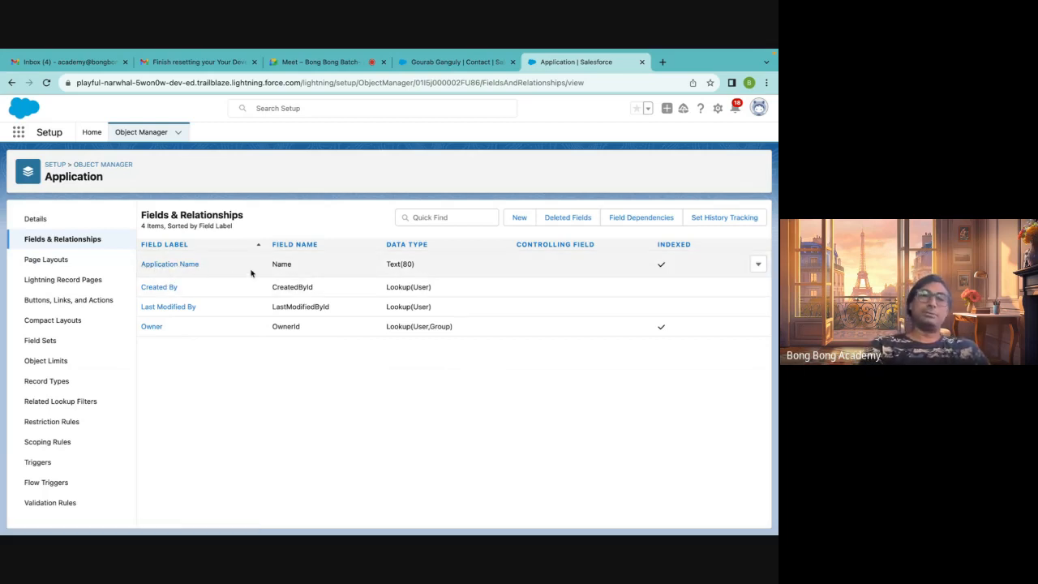
click(757, 264)
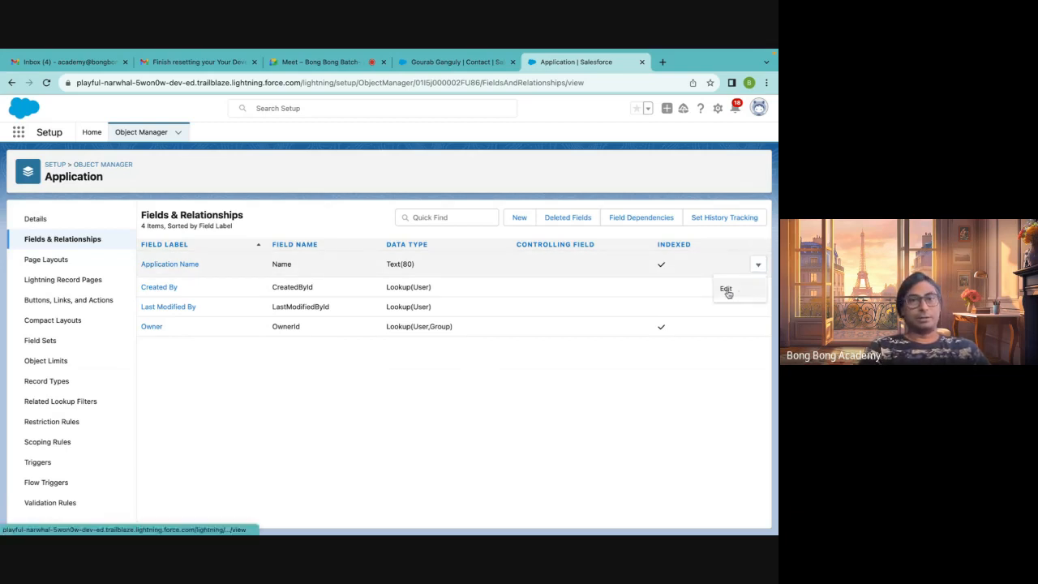
click(728, 290)
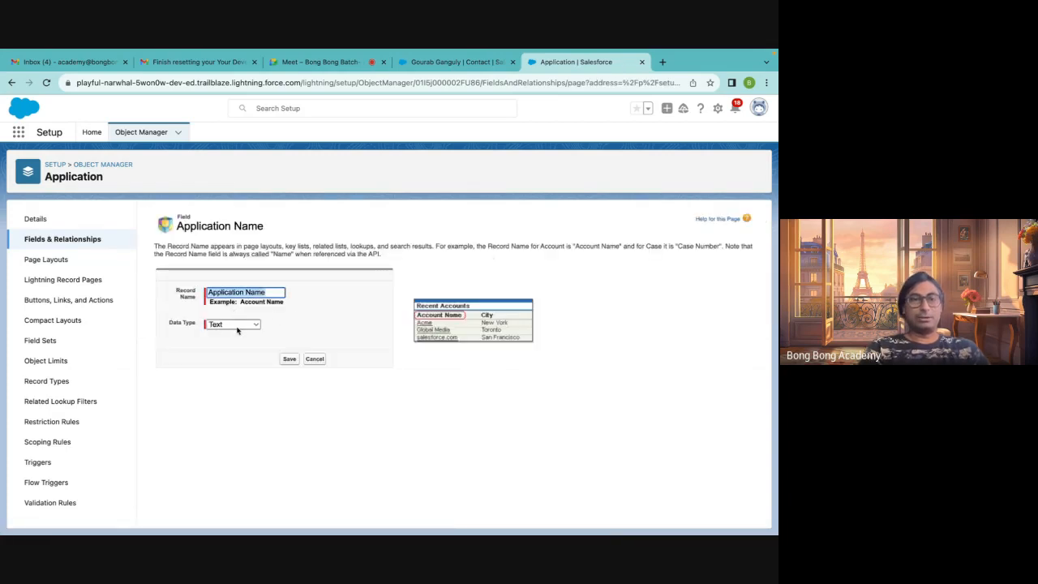
Change the Application Name data type to Auto Number with display format APP-{0000}, acknowledging the notice
click(237, 327)
click(237, 335)
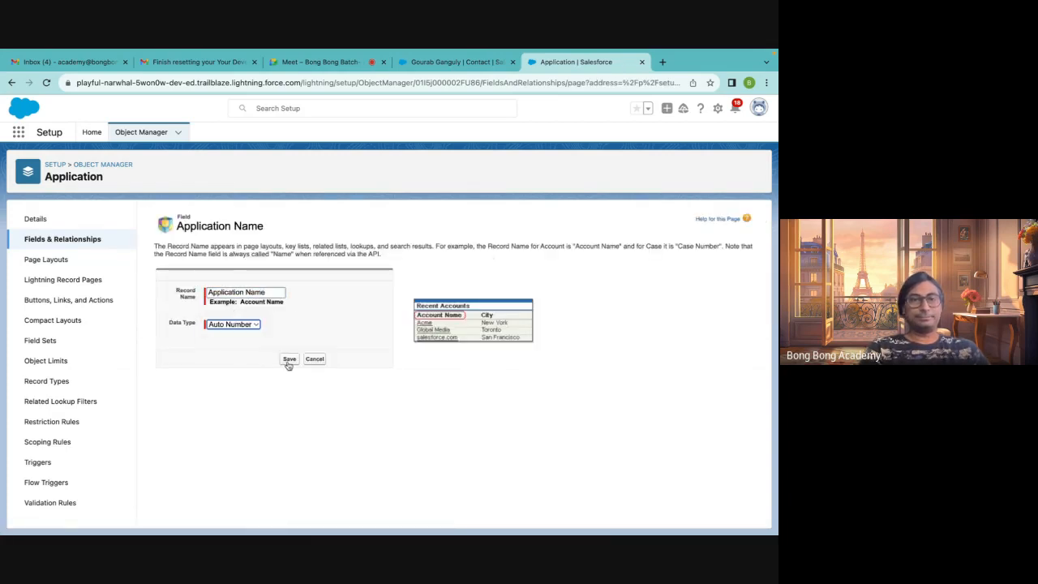
click(288, 359)
click(234, 352)
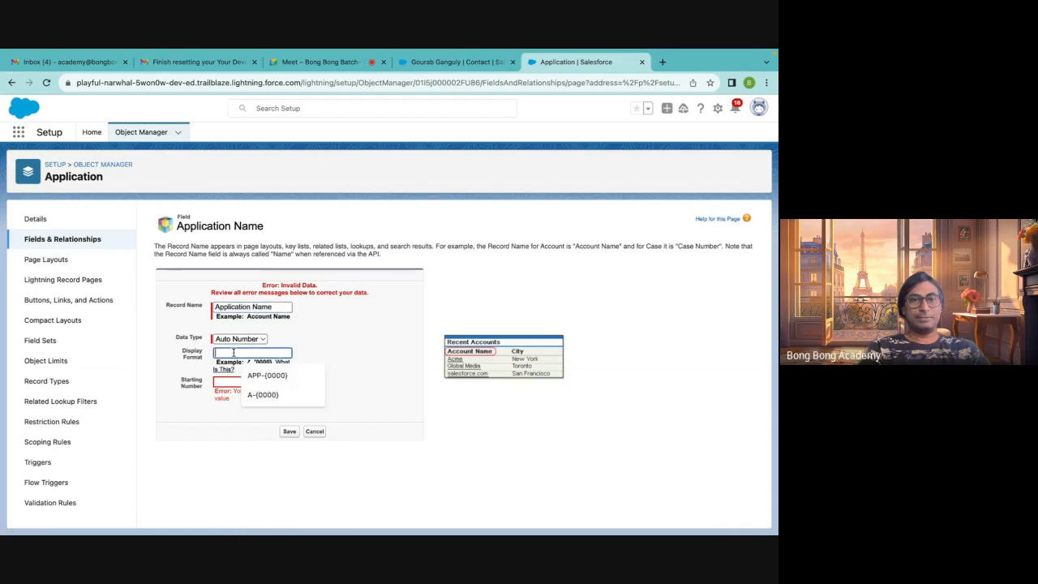
text(APP-{0000)
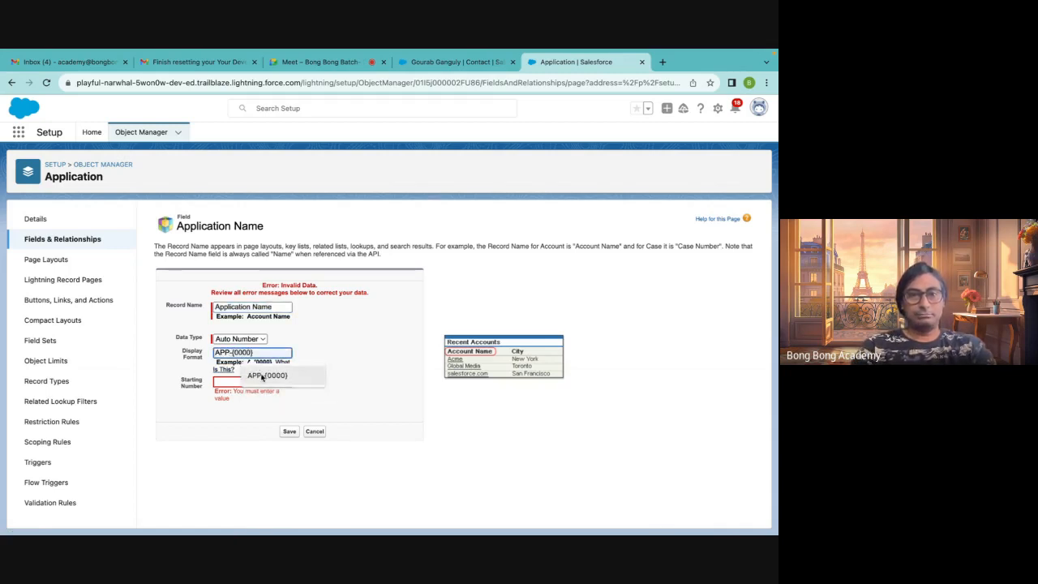
click(263, 376)
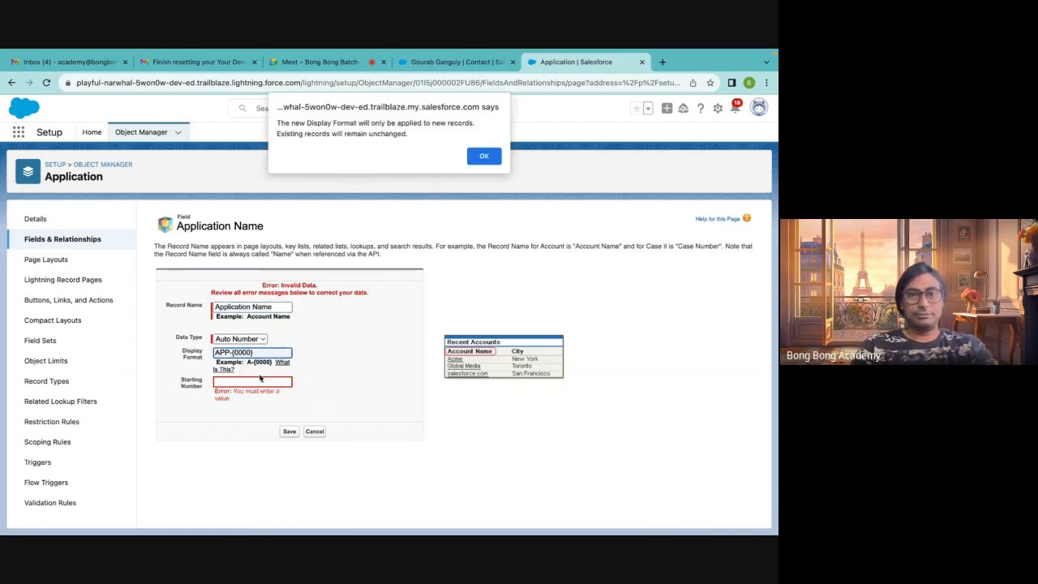
click(485, 156)
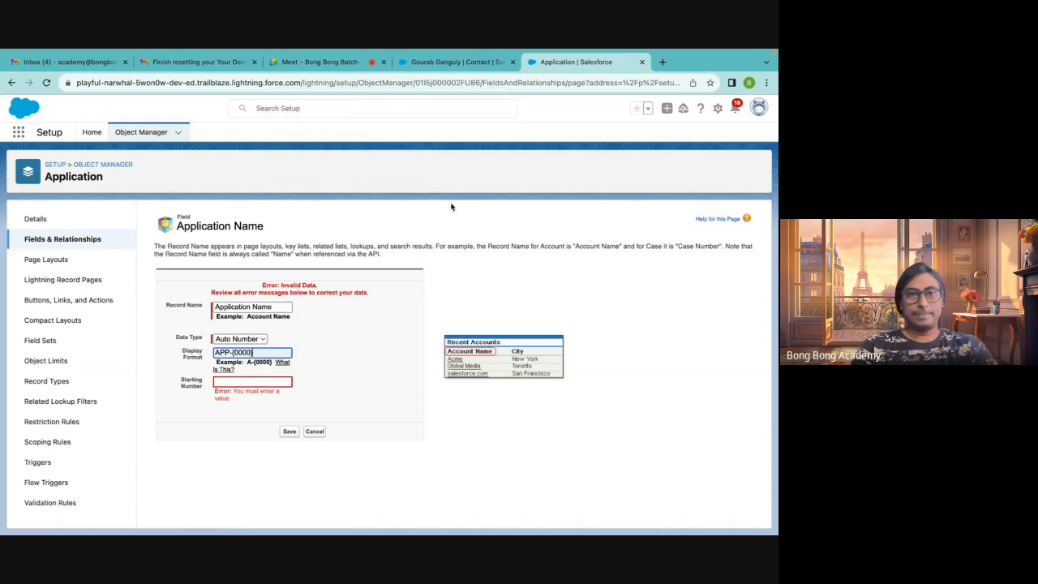
Set the starting number to 1 and save the Application Name field
click(275, 380)
text(1)
click(290, 435)
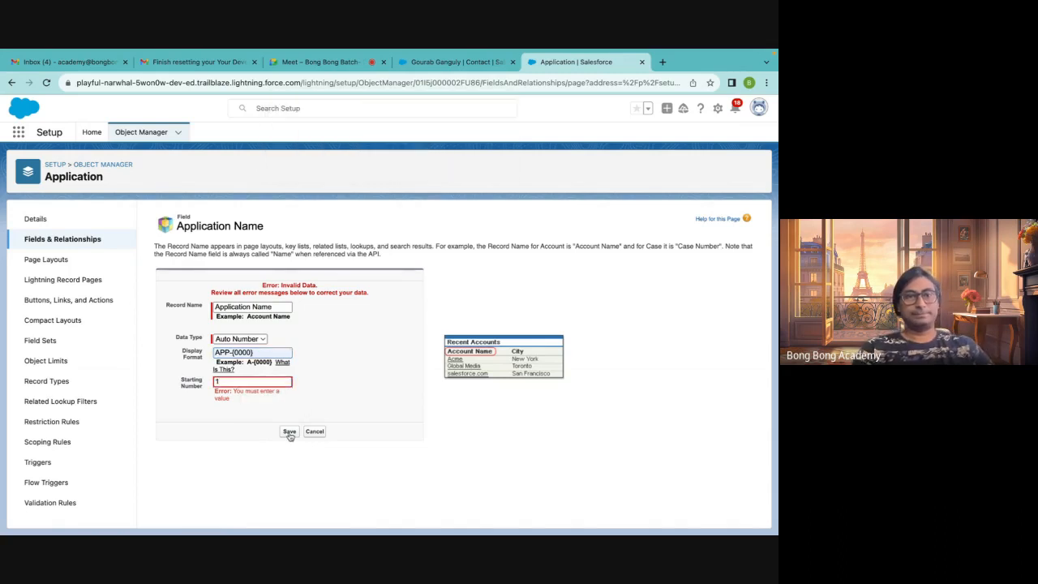
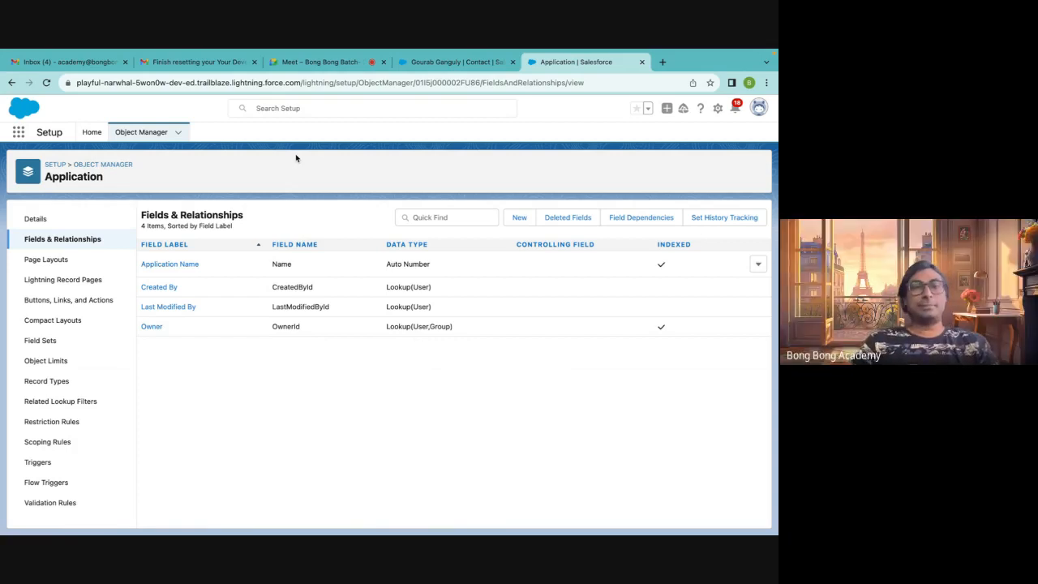
Open the Sales app in a new browser tab from the App Launcher
click(17, 135)
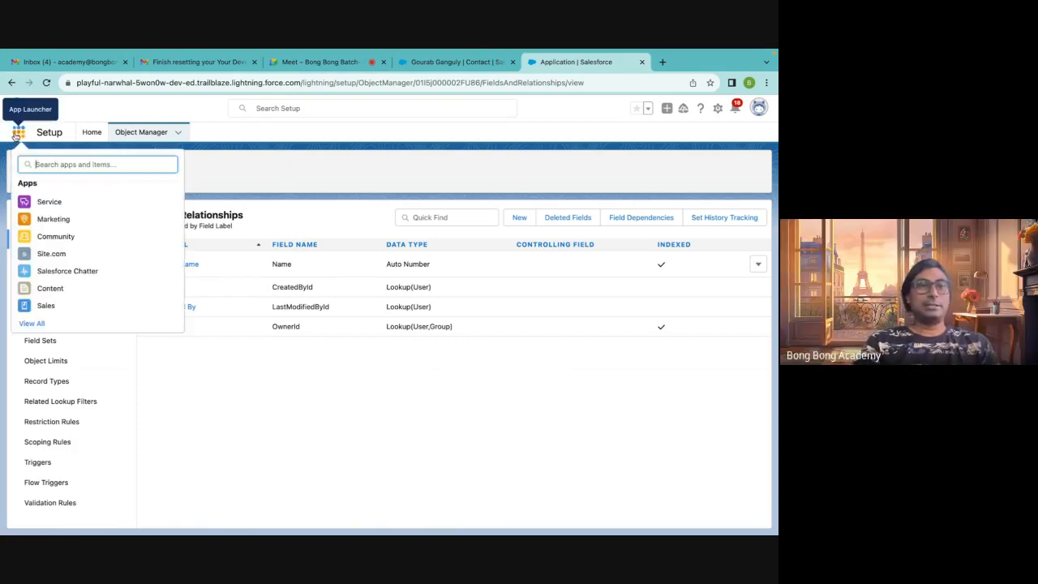
right_click(42, 310)
click(64, 316)
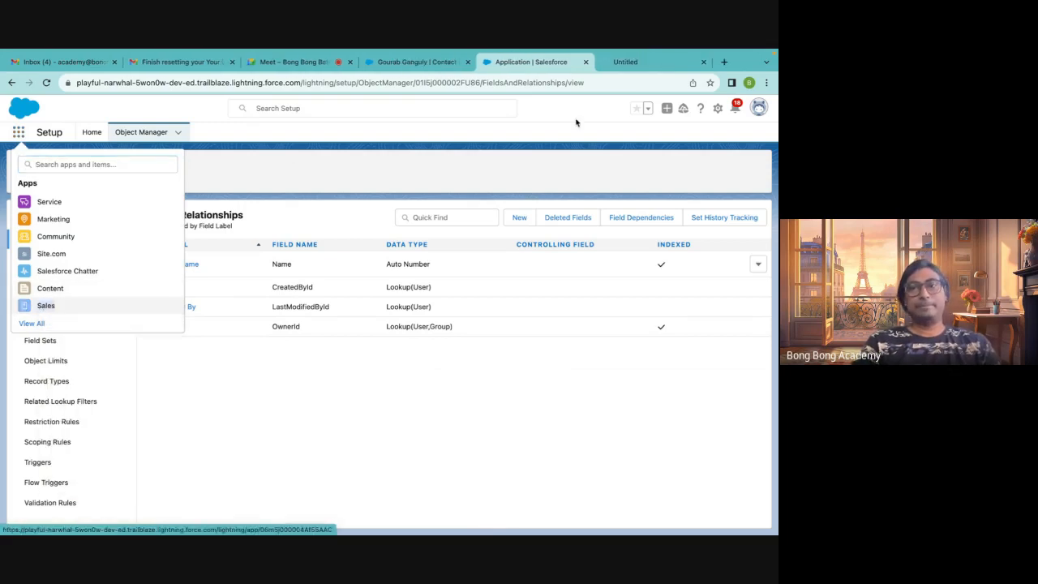
click(627, 63)
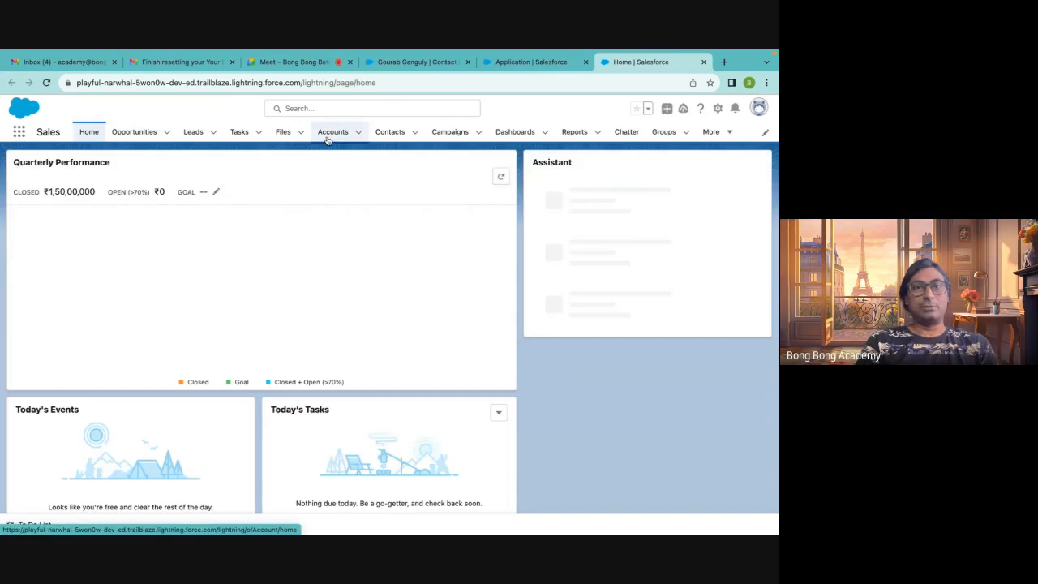
Open the Accounts list and review the New Account form, then close it without saving
click(328, 135)
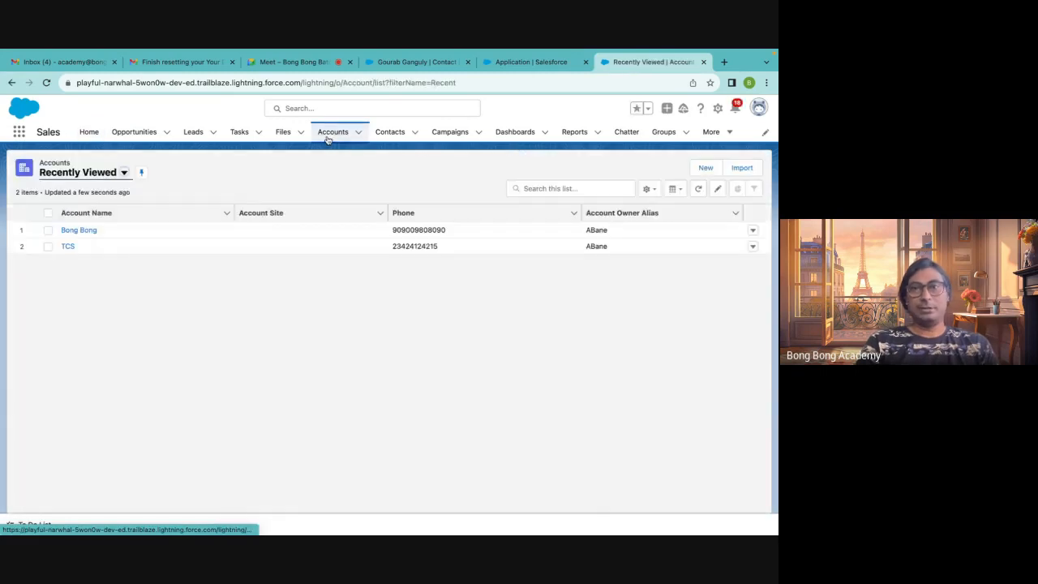
click(702, 169)
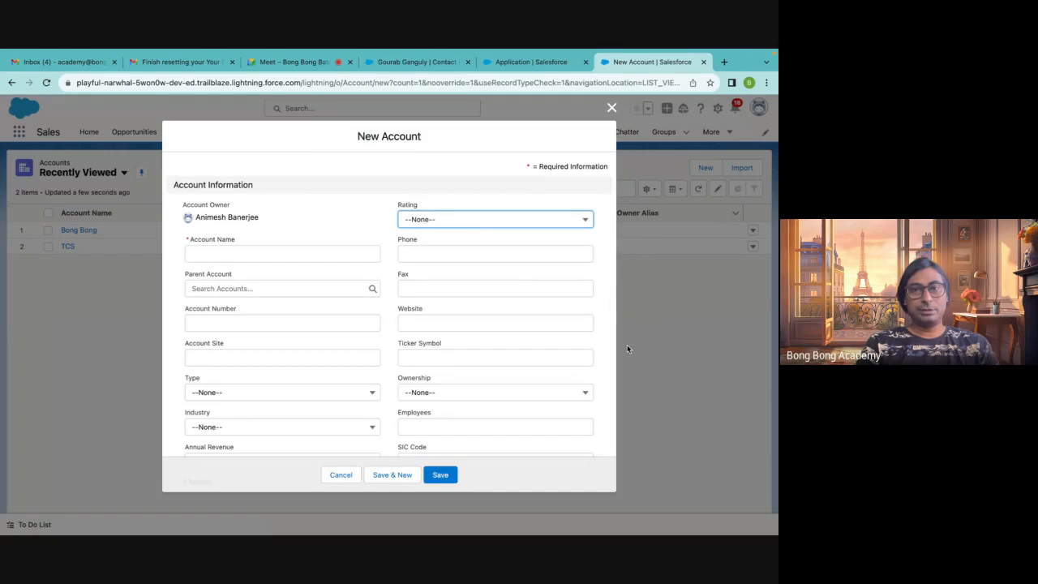
scroll(534, 356, down, 5)
scroll(533, 355, down, 5)
click(611, 107)
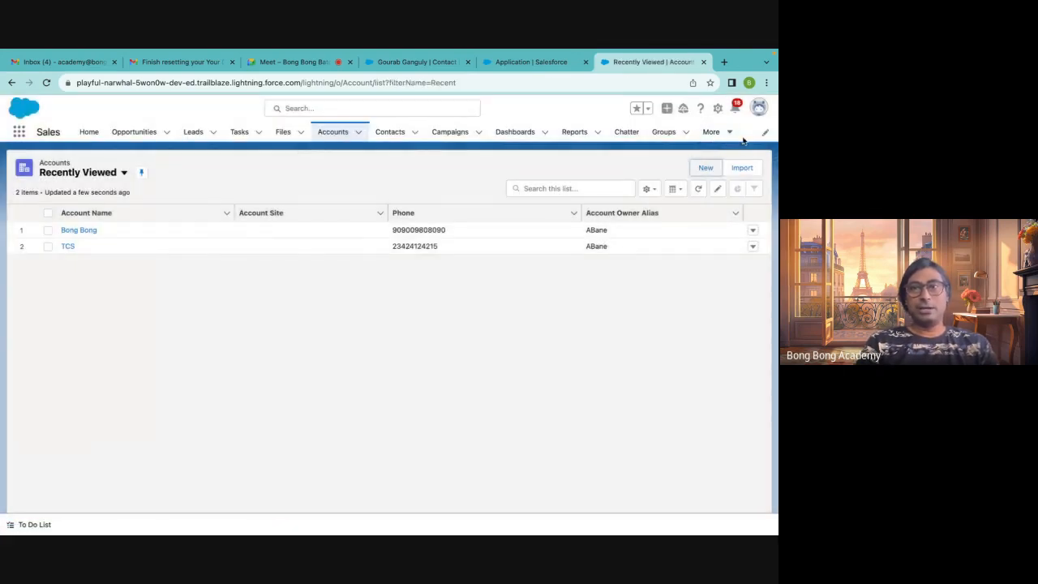
Search the App Launcher for appli and dismiss the search
click(18, 134)
text(app)
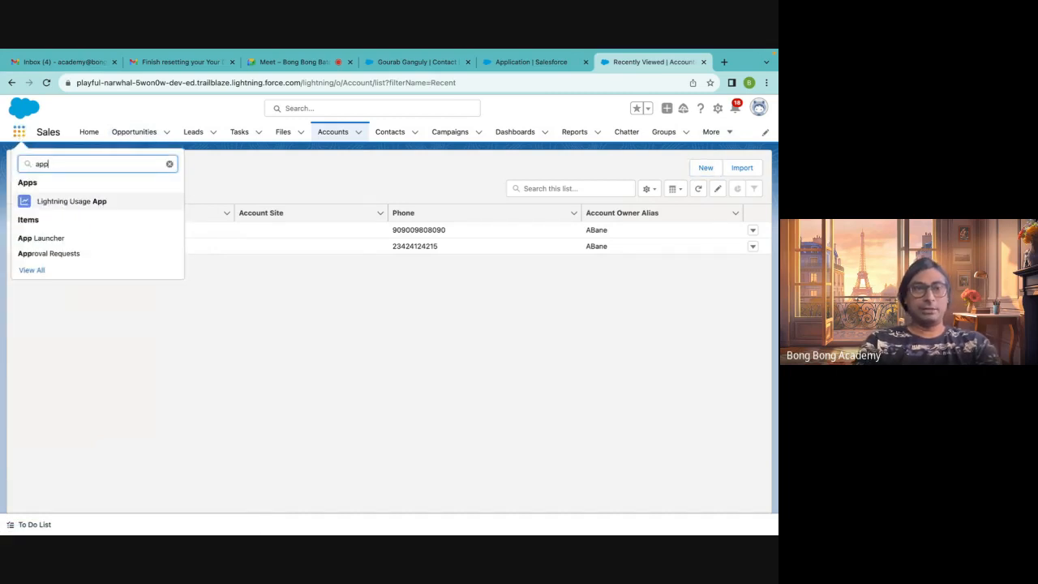
text(li)
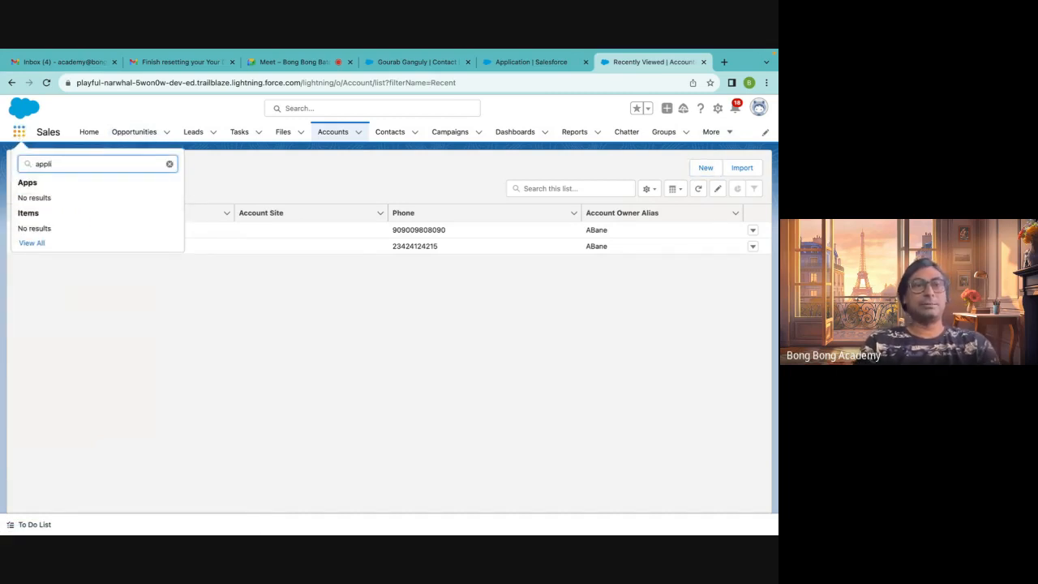
click(247, 162)
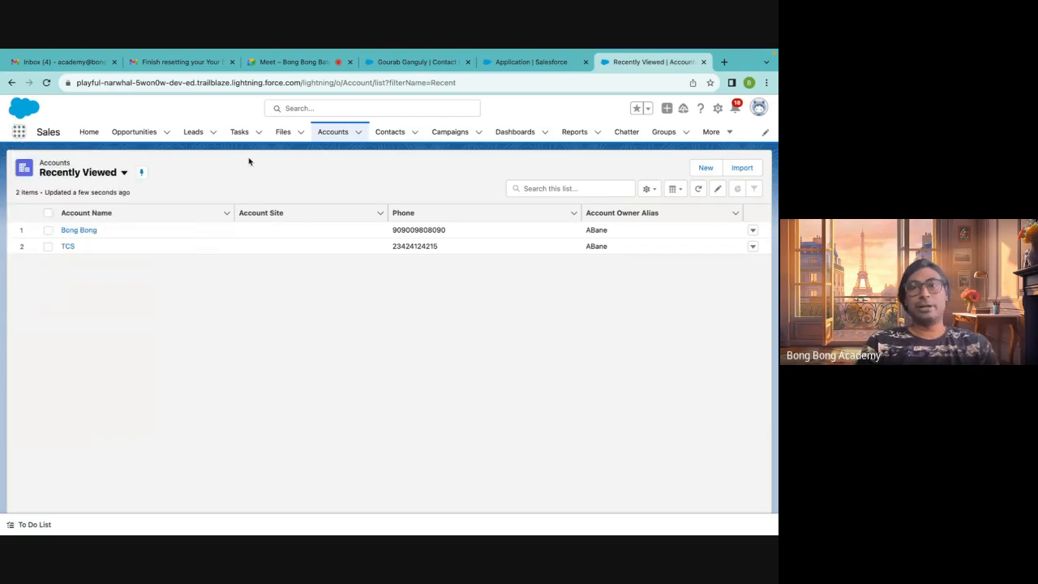
Return to Setup and open the Tabs page through Quick Find with tab
click(503, 65)
key(Escape)
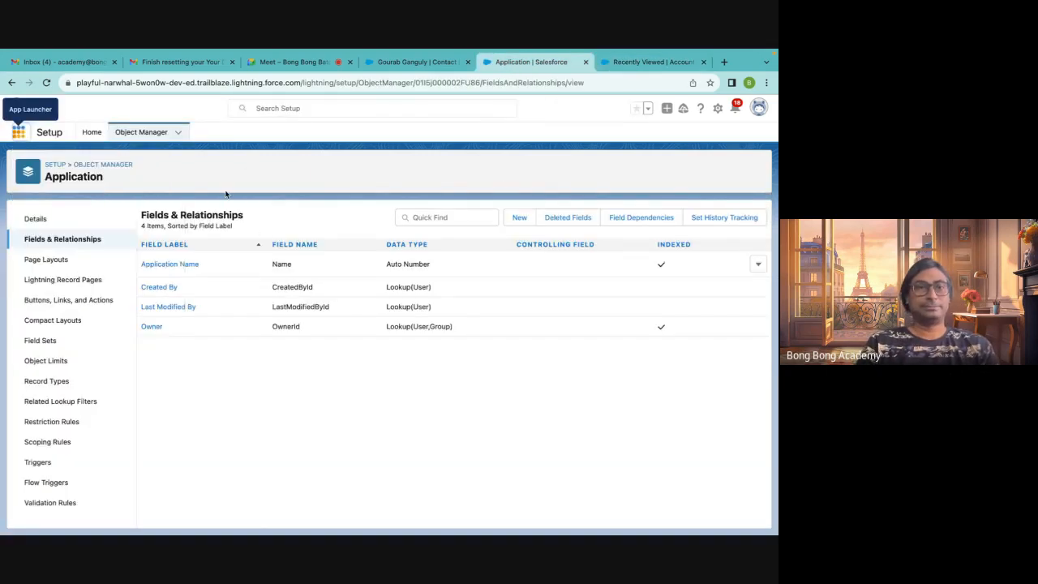
click(92, 134)
click(57, 161)
text(ta)
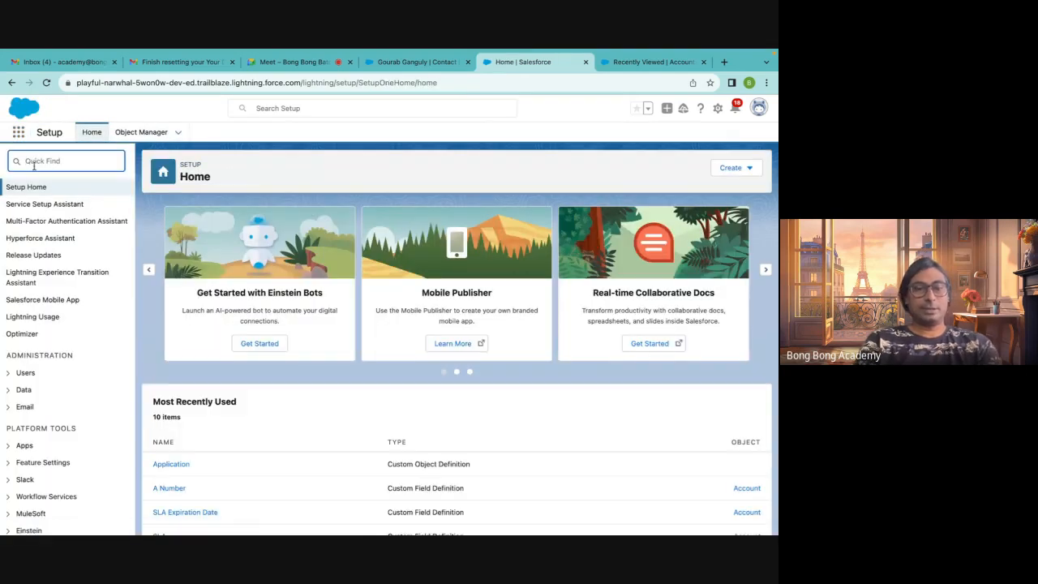
text(b)
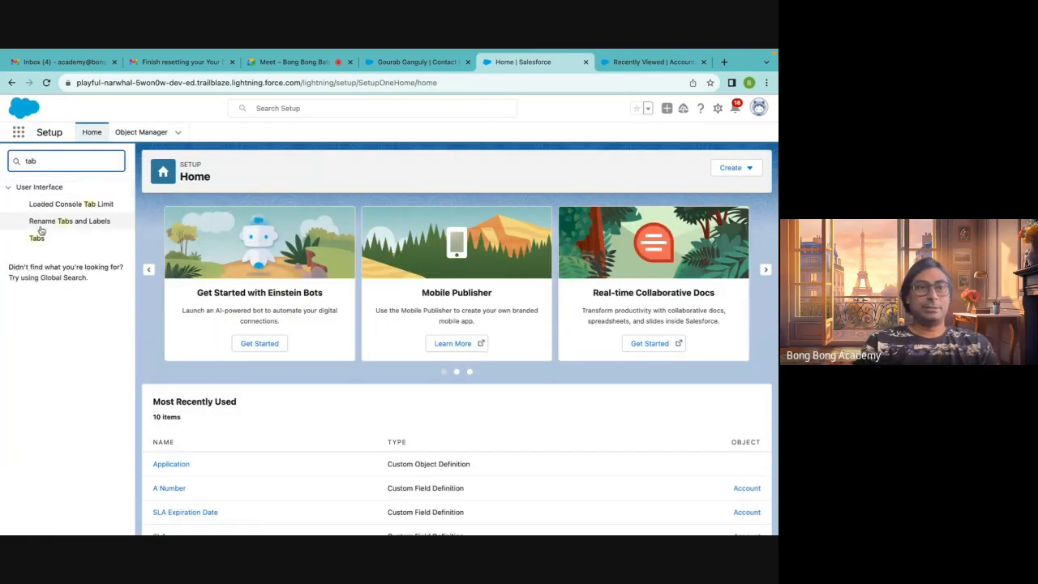
click(35, 239)
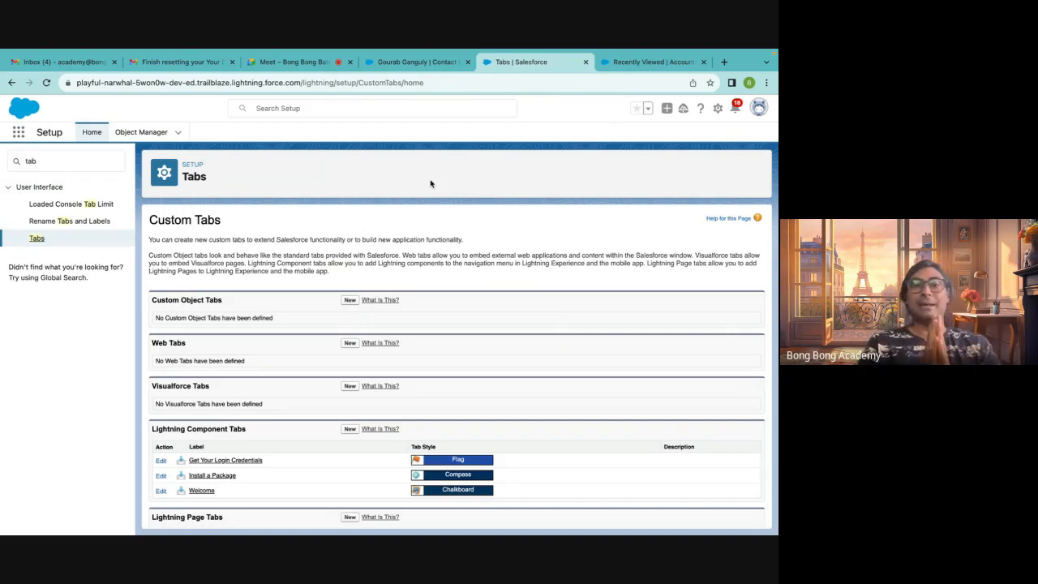
Start a new custom object tab for the Application object with the Form tab style and continue
click(348, 301)
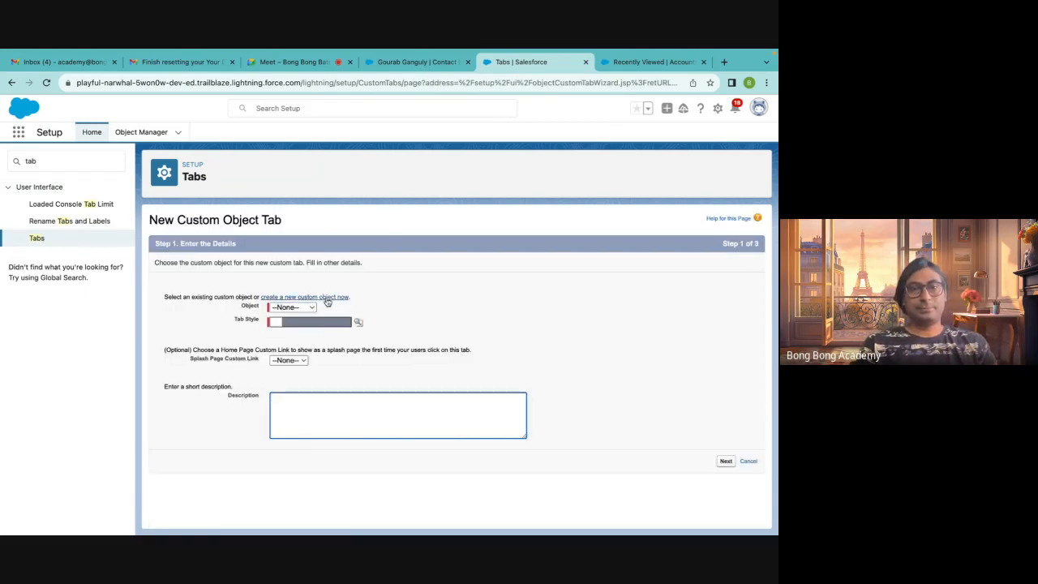
click(297, 306)
click(297, 320)
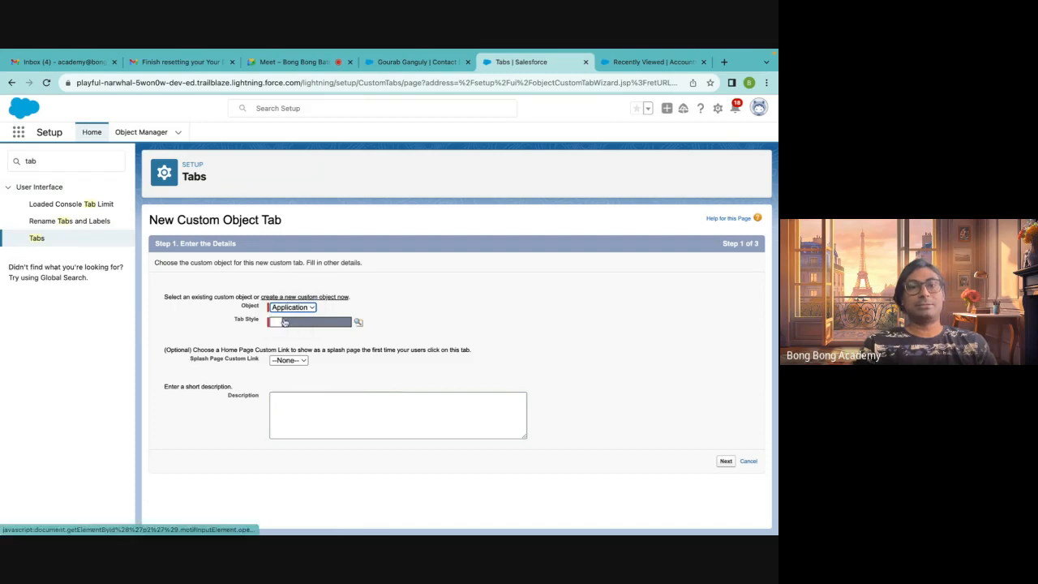
click(358, 323)
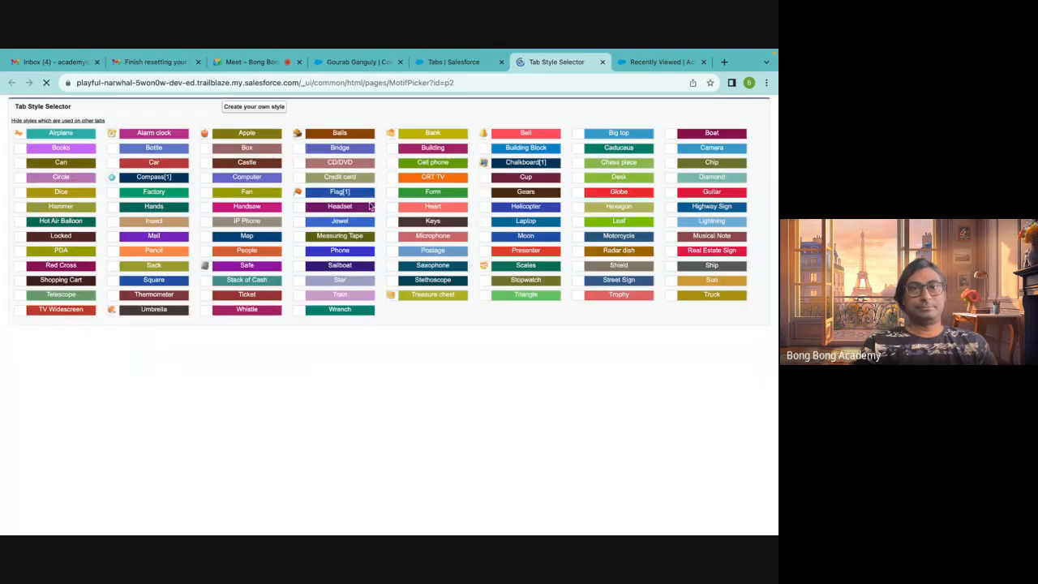
click(411, 197)
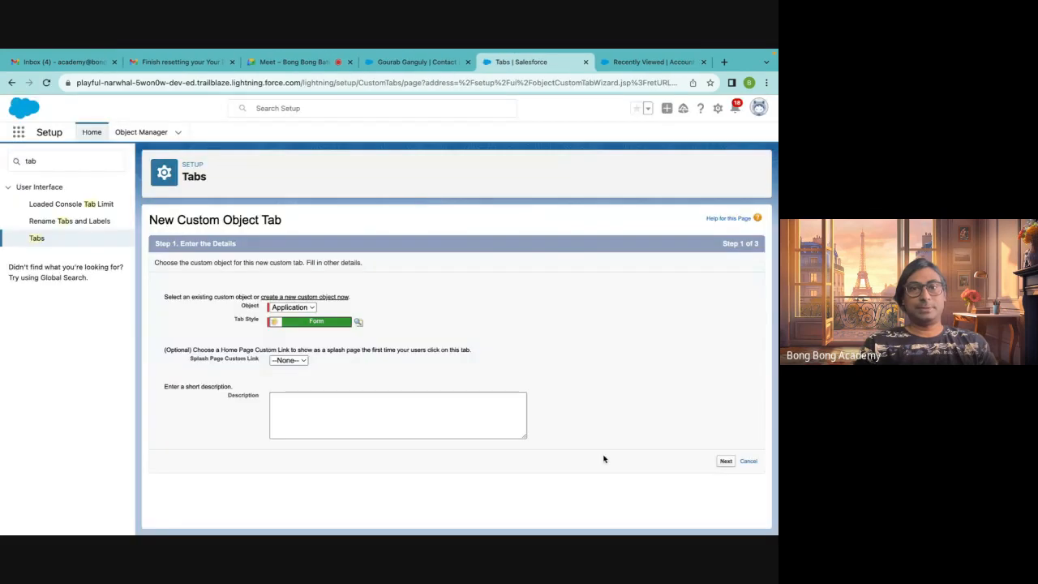
click(723, 461)
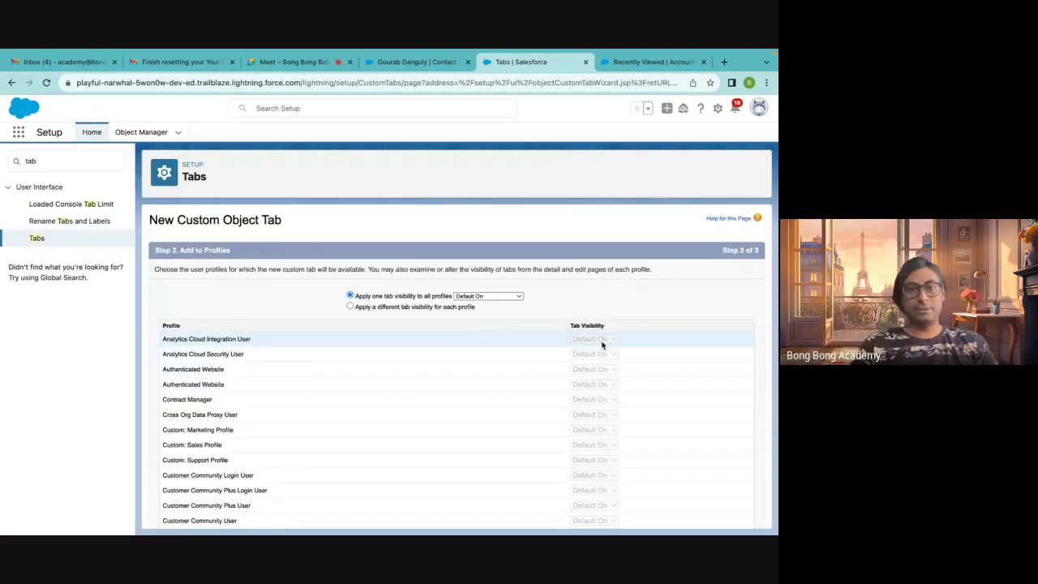
Keep Default On tab visibility applied to all profiles and continue to the next step
scroll(388, 367, down, 1)
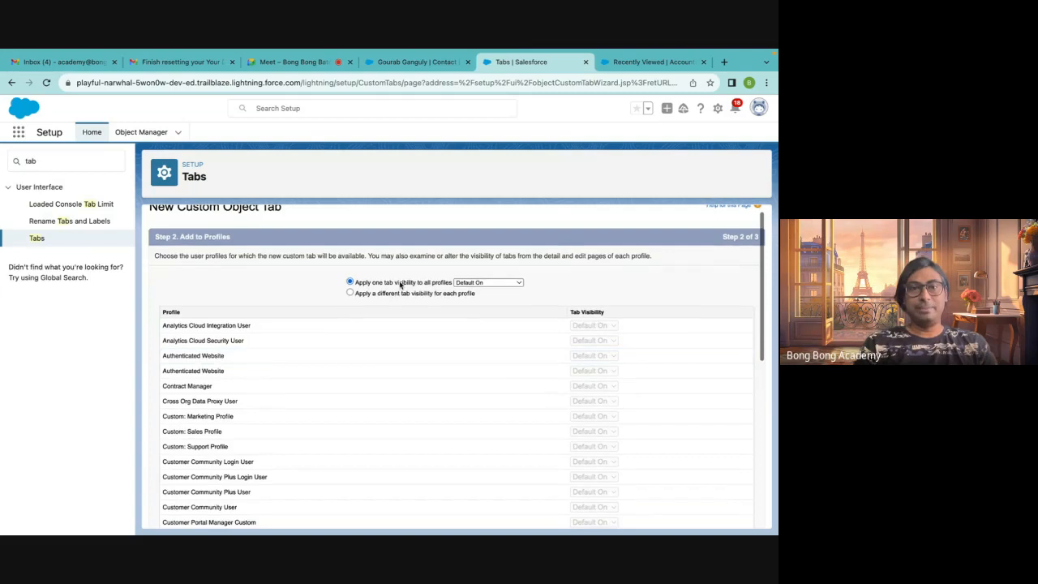
click(489, 284)
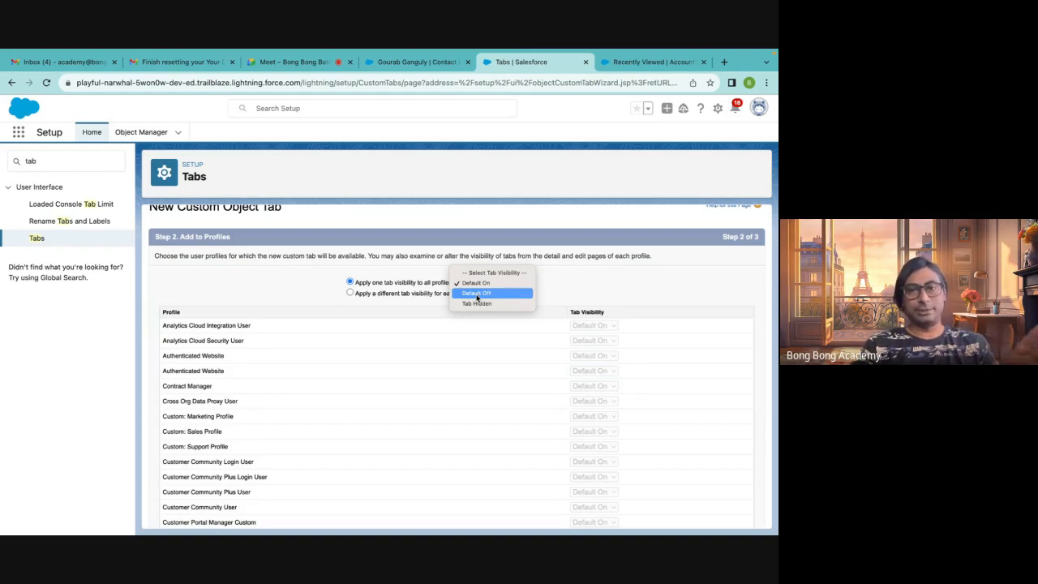
click(474, 285)
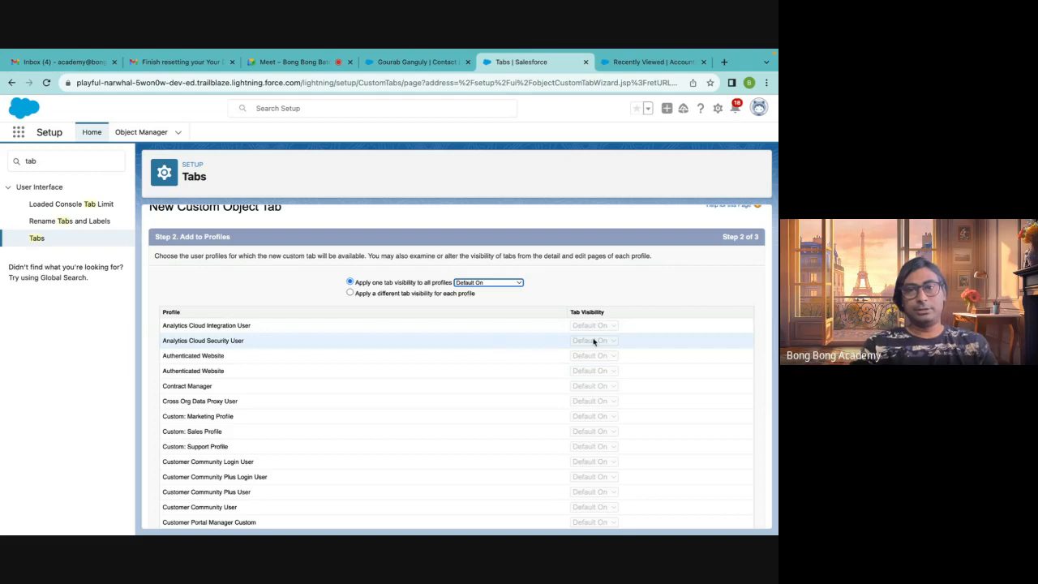
scroll(630, 375, down, 2)
scroll(629, 375, down, 5)
click(724, 516)
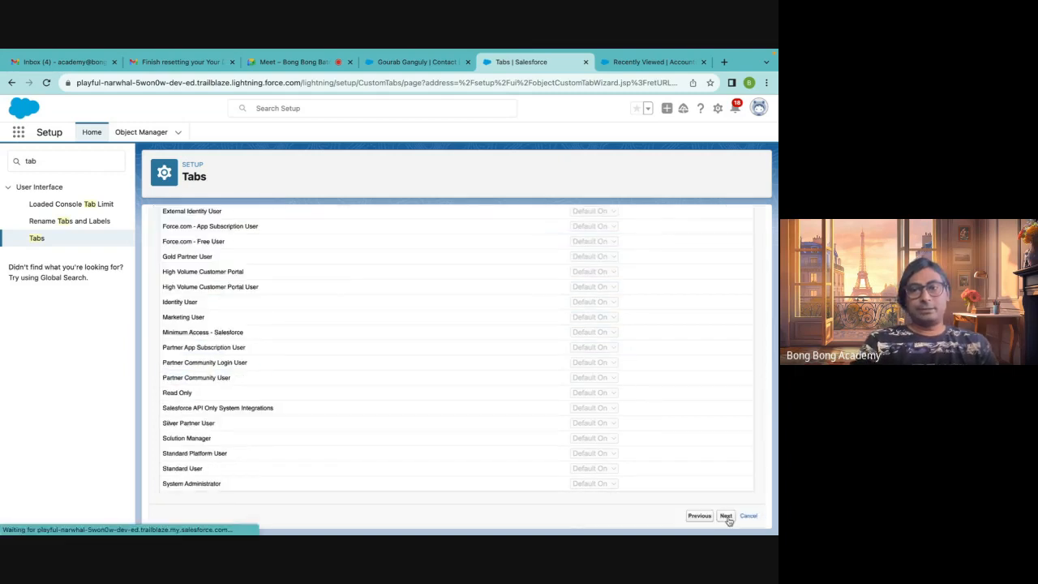
Include the tab only in the Sales app, keep appending to personal customizations, and save the tab
scroll(477, 318, down, 3)
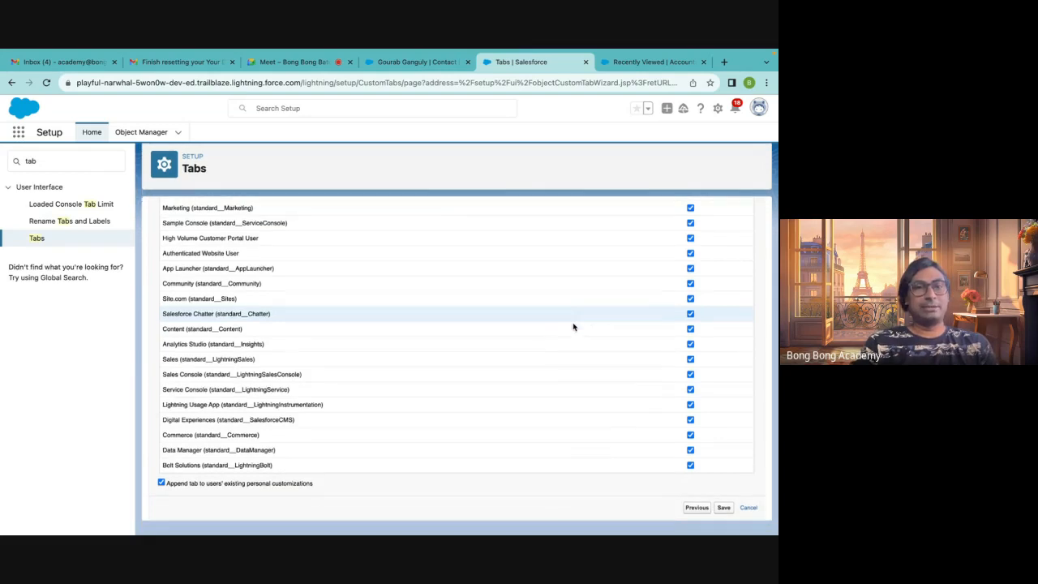
scroll(574, 326, up, 3)
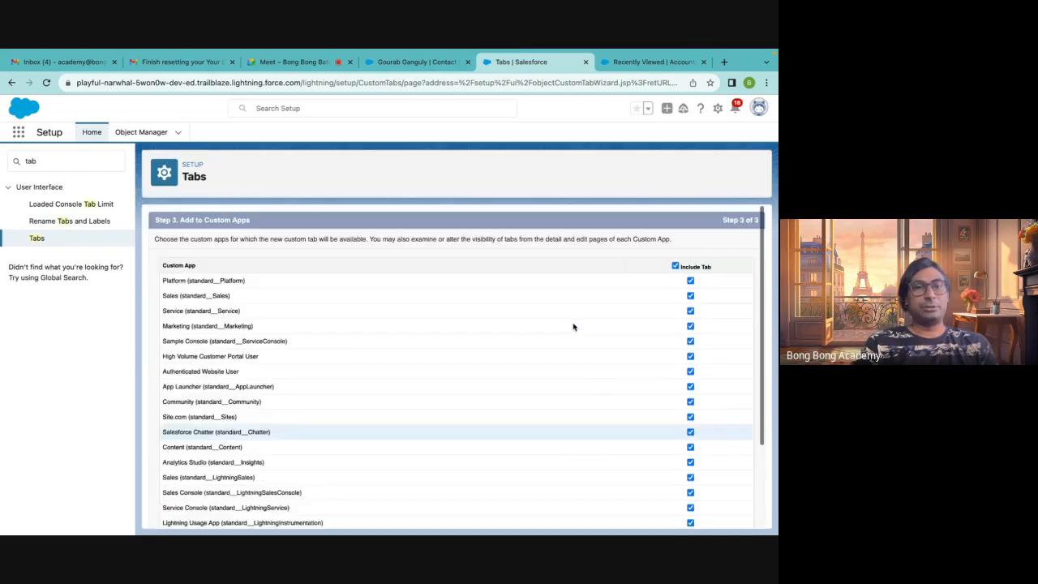
click(676, 266)
click(690, 295)
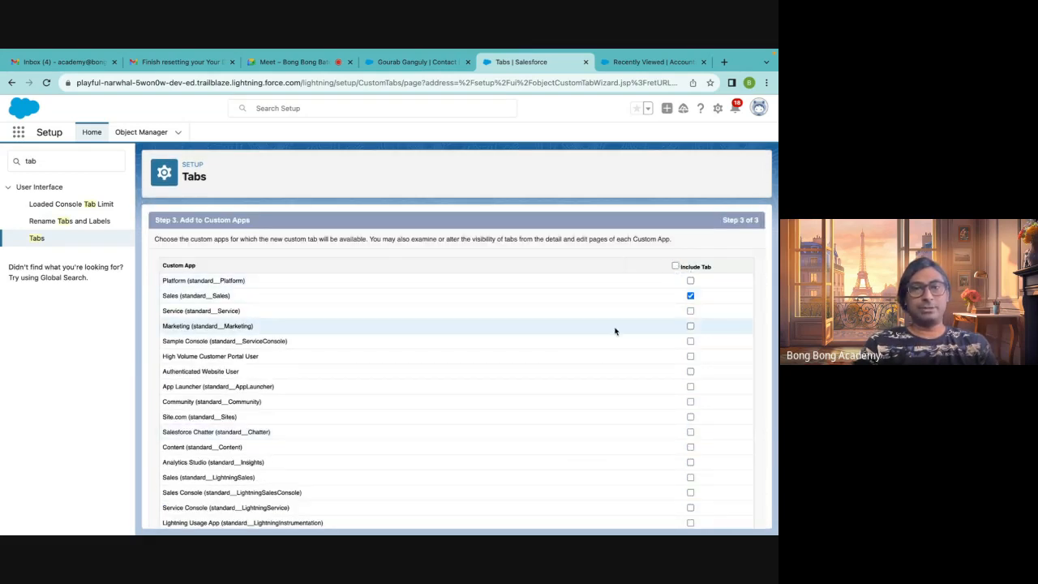
scroll(614, 329, down, 3)
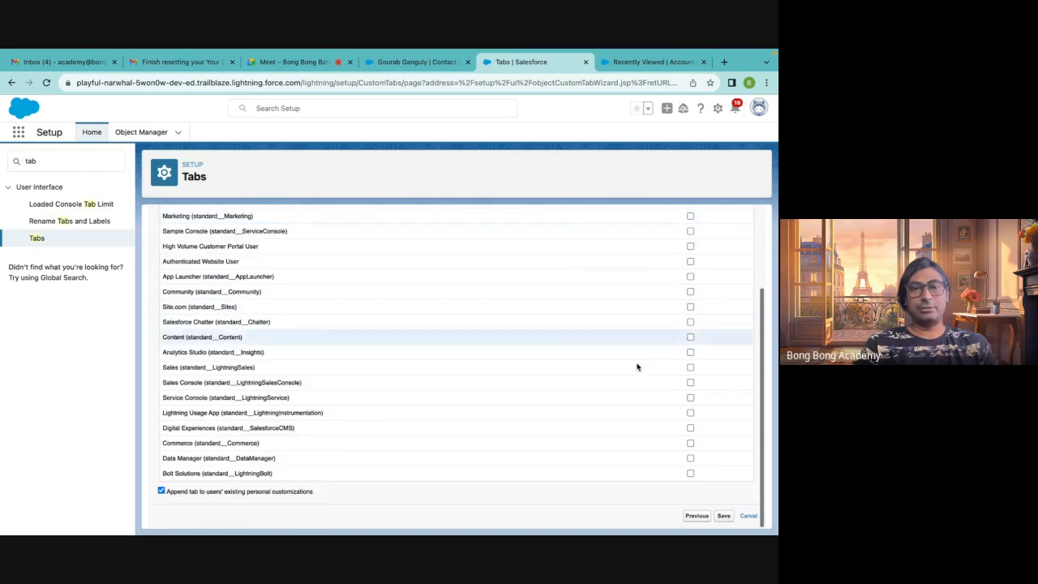
click(724, 517)
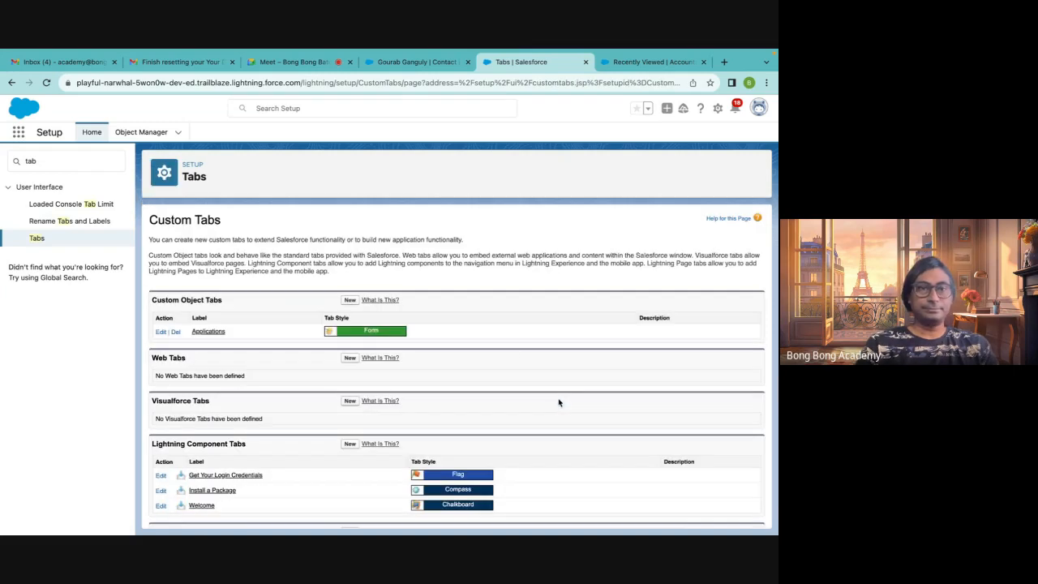
Reload the Sales app and check the More navigation menu for the new tab
scroll(511, 347, down, 1)
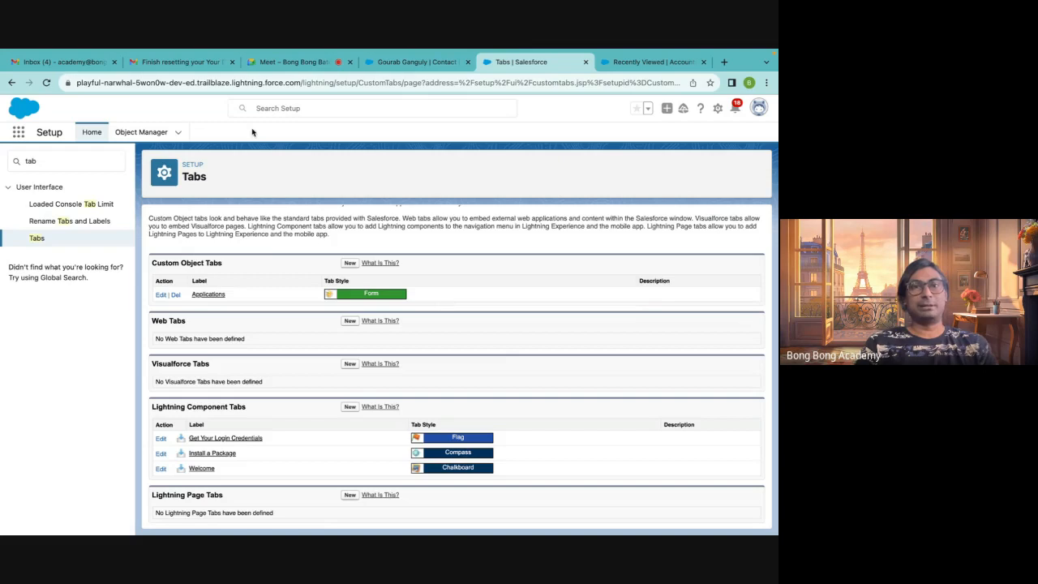
click(411, 64)
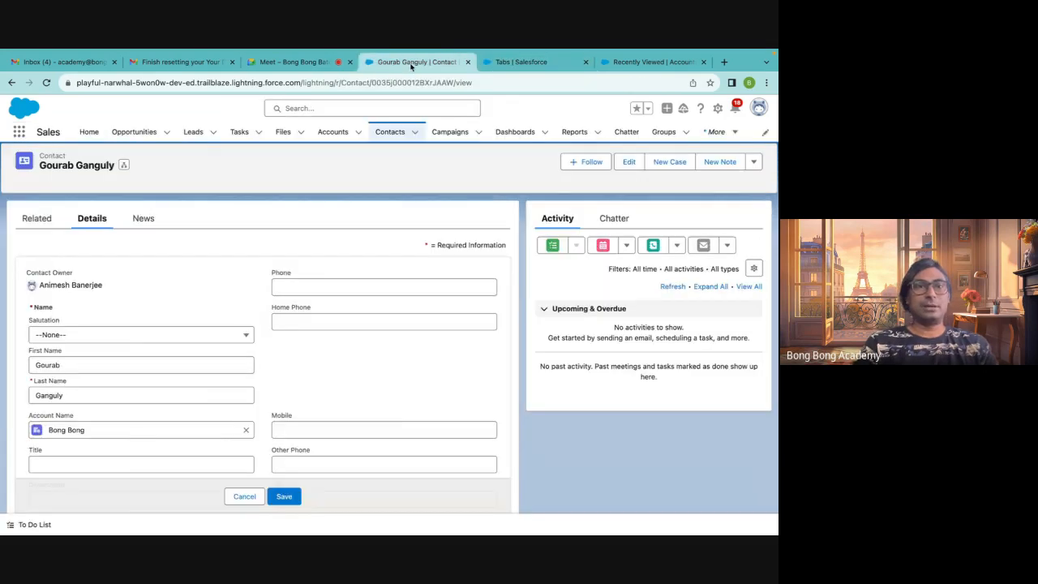
click(46, 82)
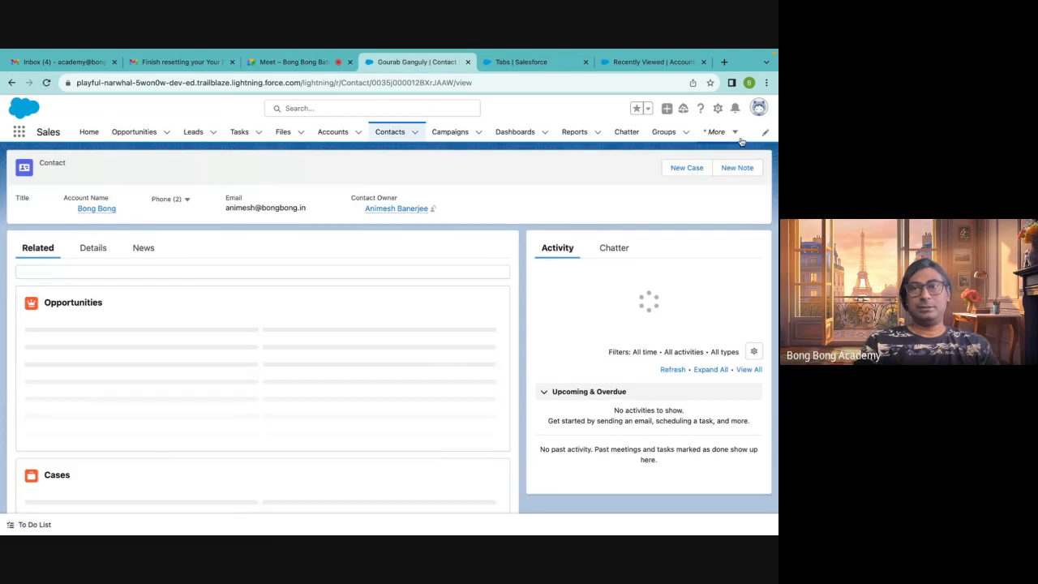
click(736, 134)
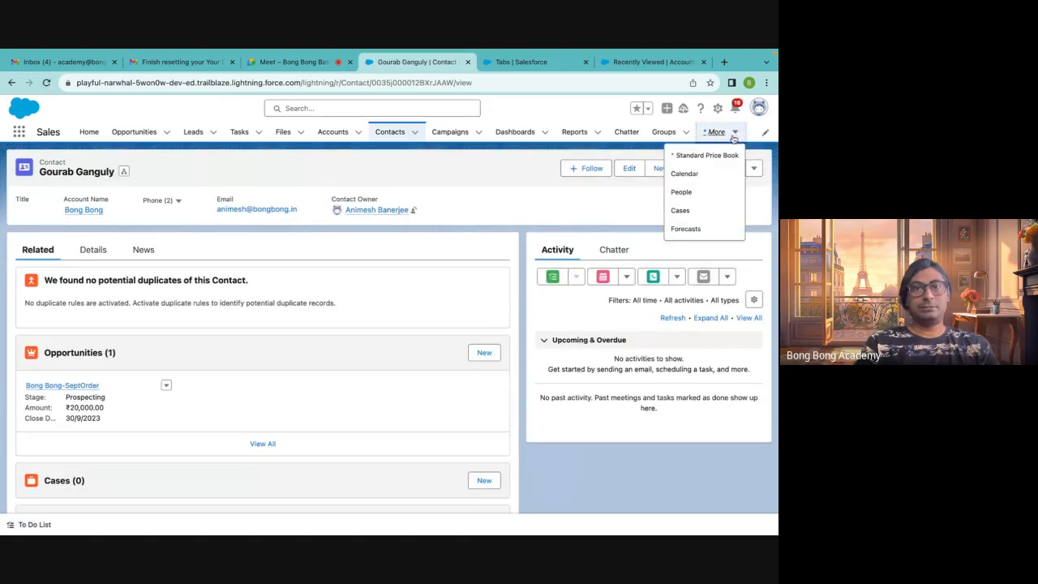
click(687, 136)
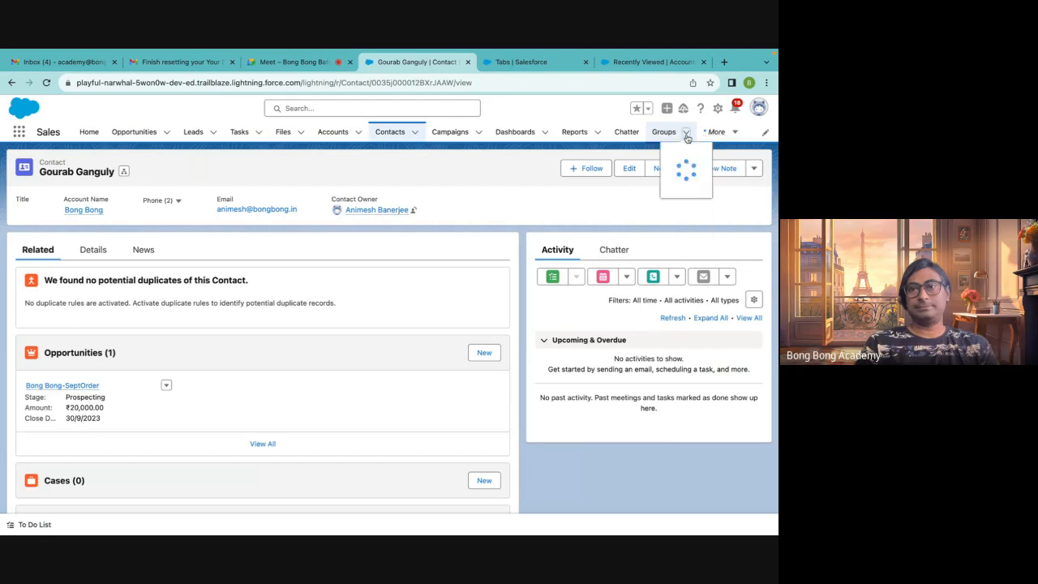
click(736, 137)
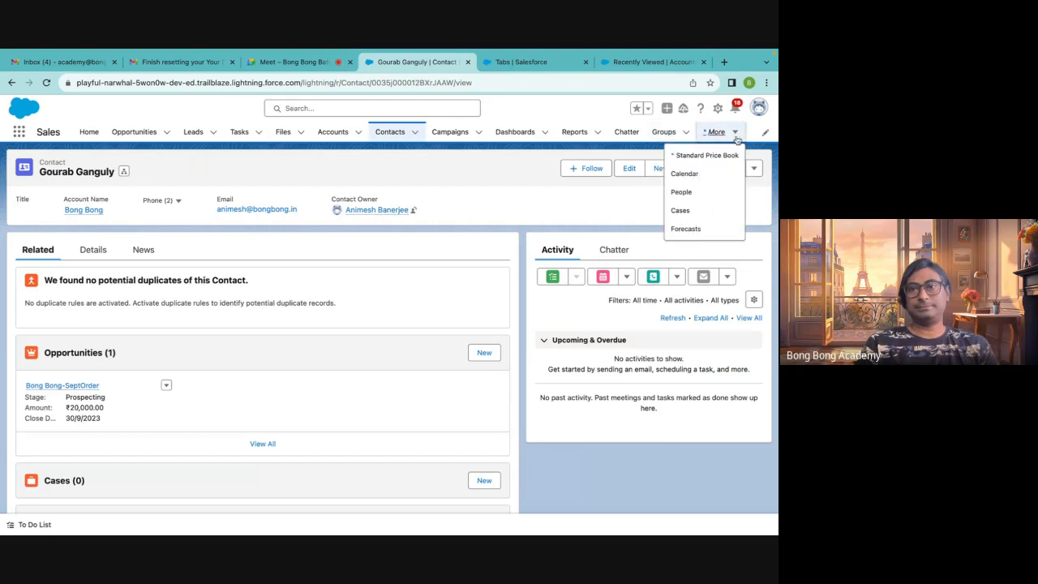
click(46, 84)
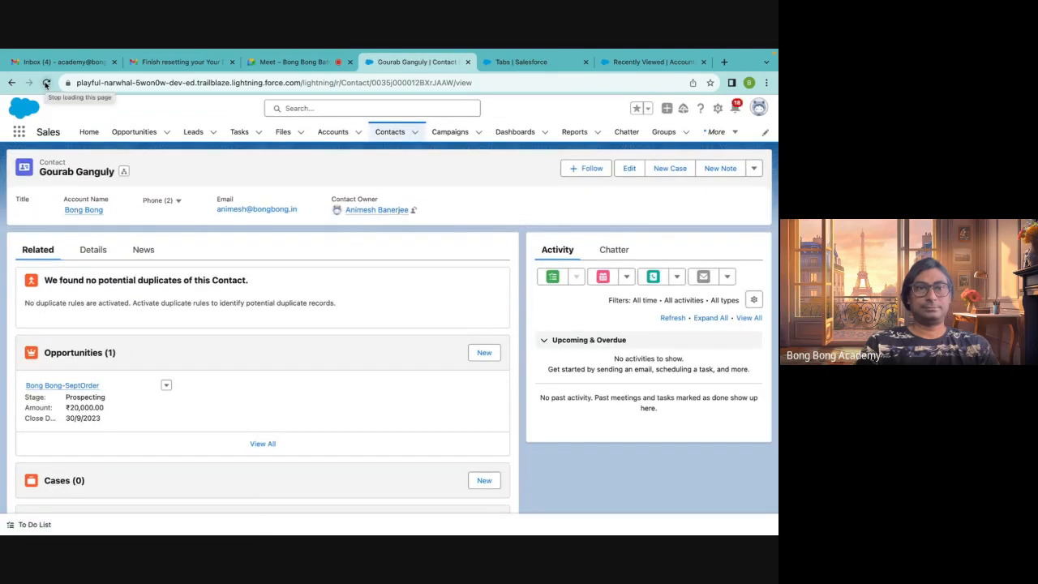
Open Applications from the app launcher and create a new Application record with default values
click(18, 133)
text(app)
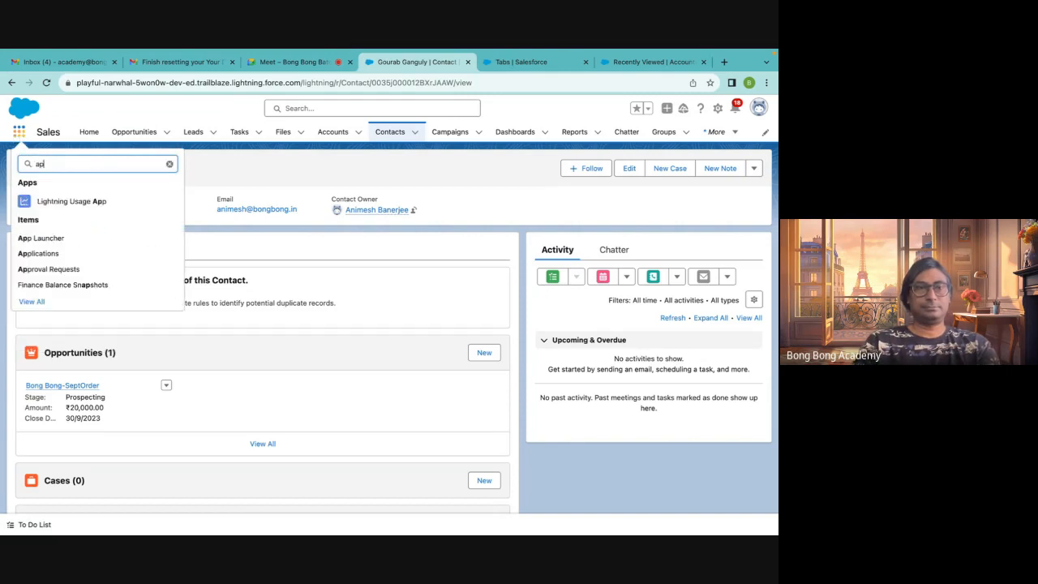
click(42, 254)
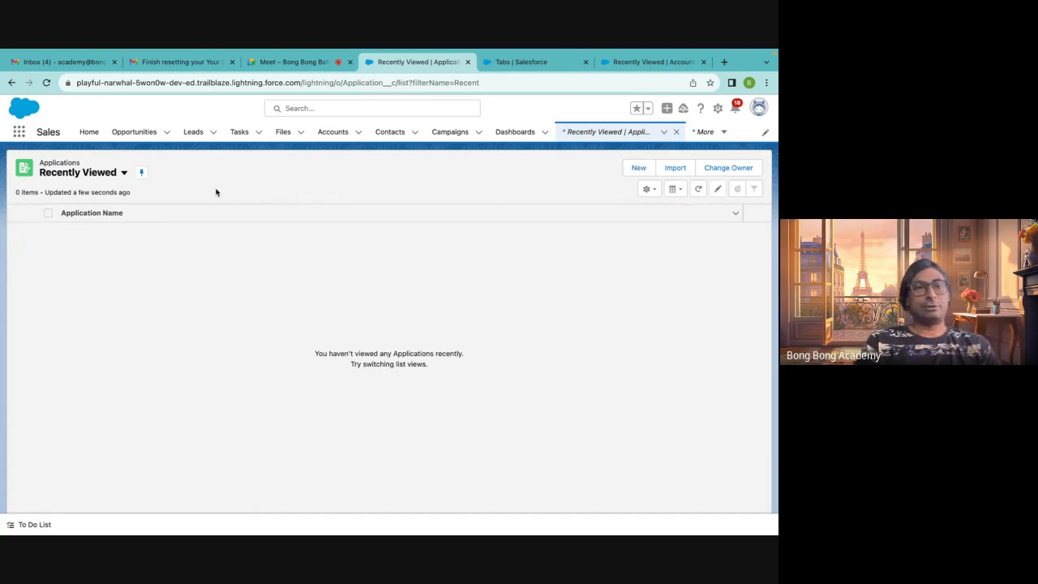
click(637, 171)
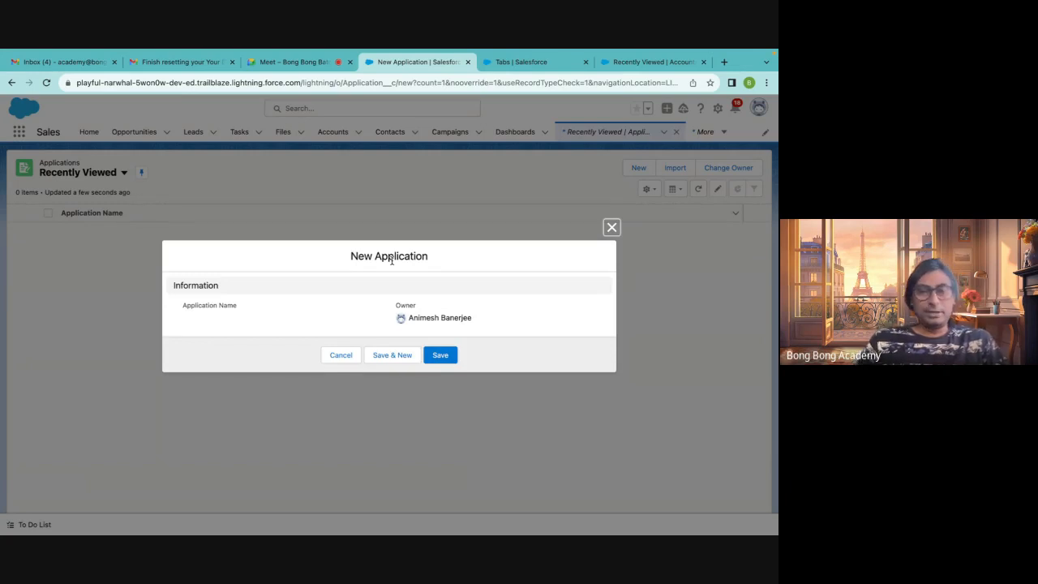
click(446, 357)
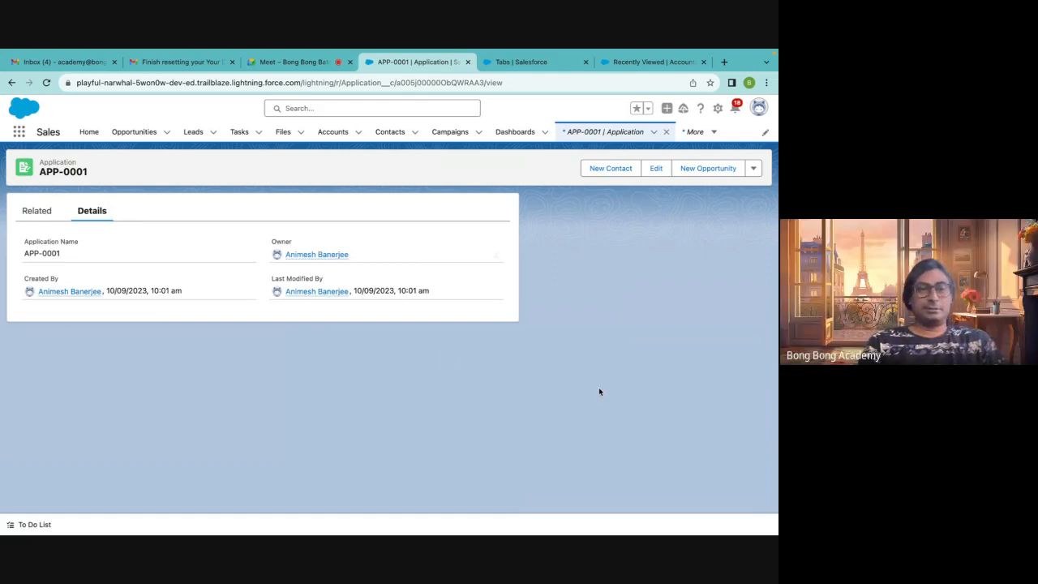
Review the new record's auto-numbered name and close the Recently Viewed Accounts browser tab
drag(24, 257, 111, 258)
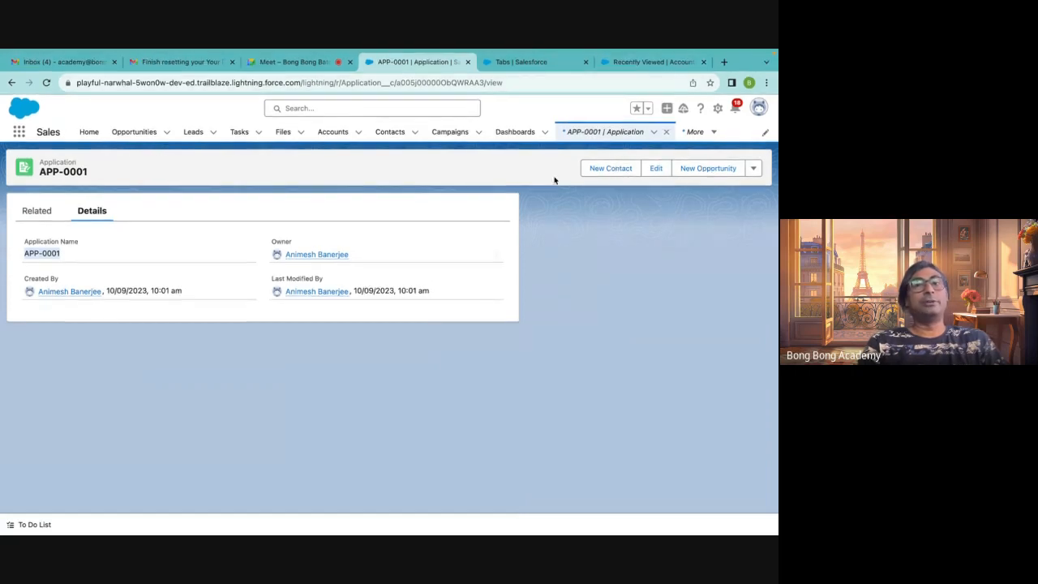
click(599, 316)
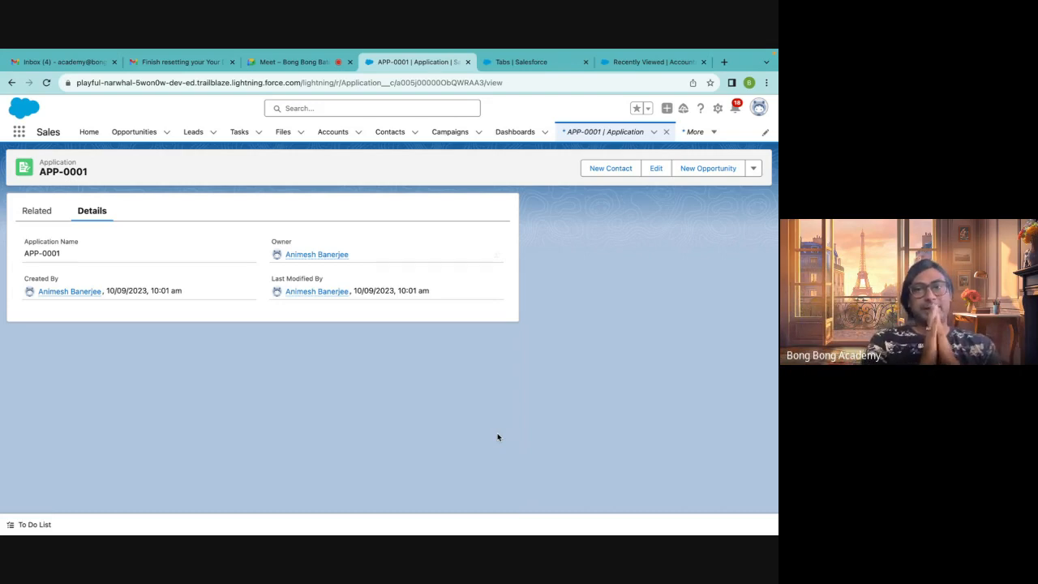
click(614, 90)
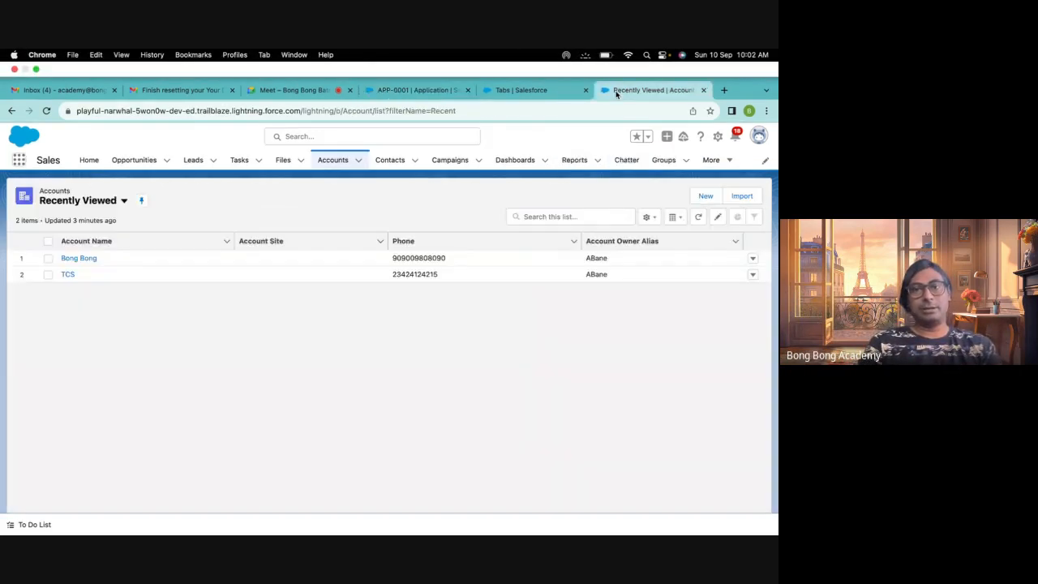
click(573, 95)
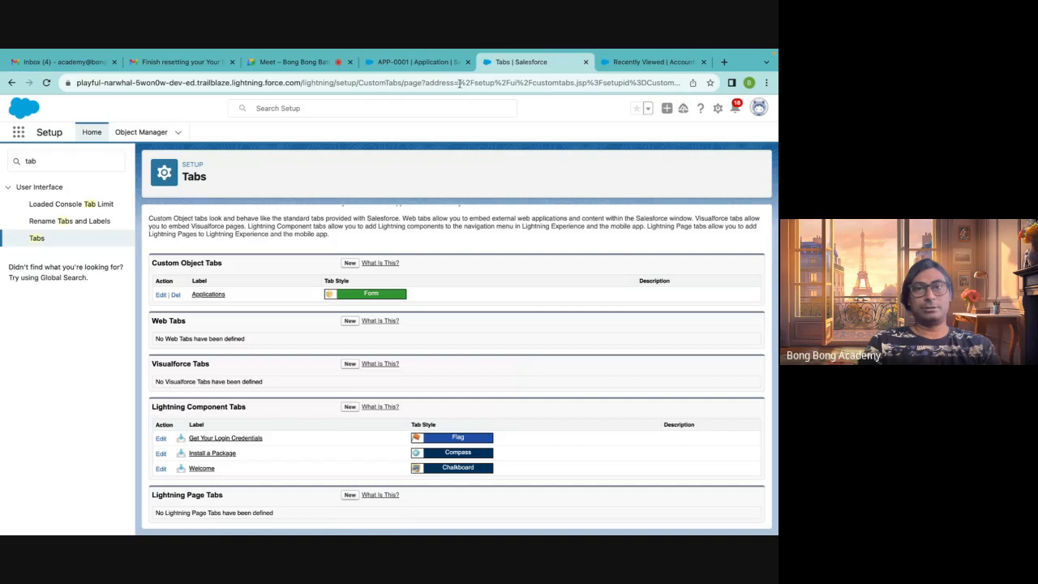
click(618, 70)
click(555, 68)
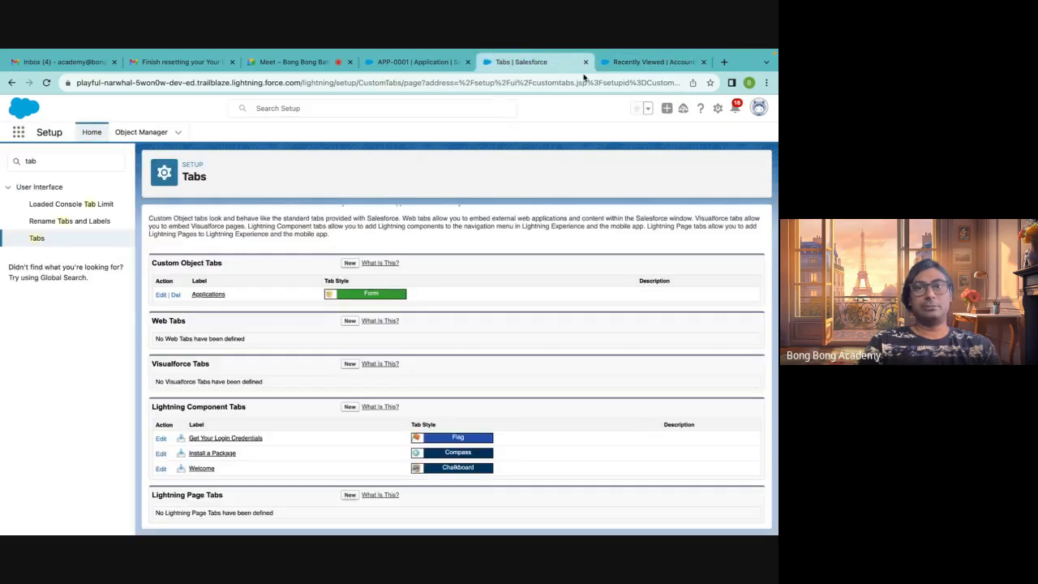
click(694, 64)
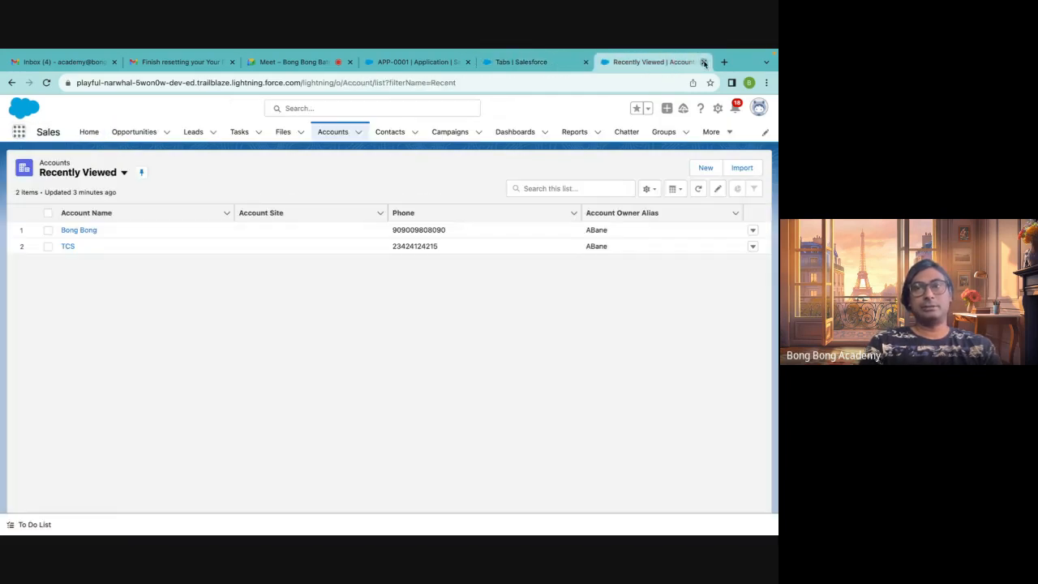
click(703, 61)
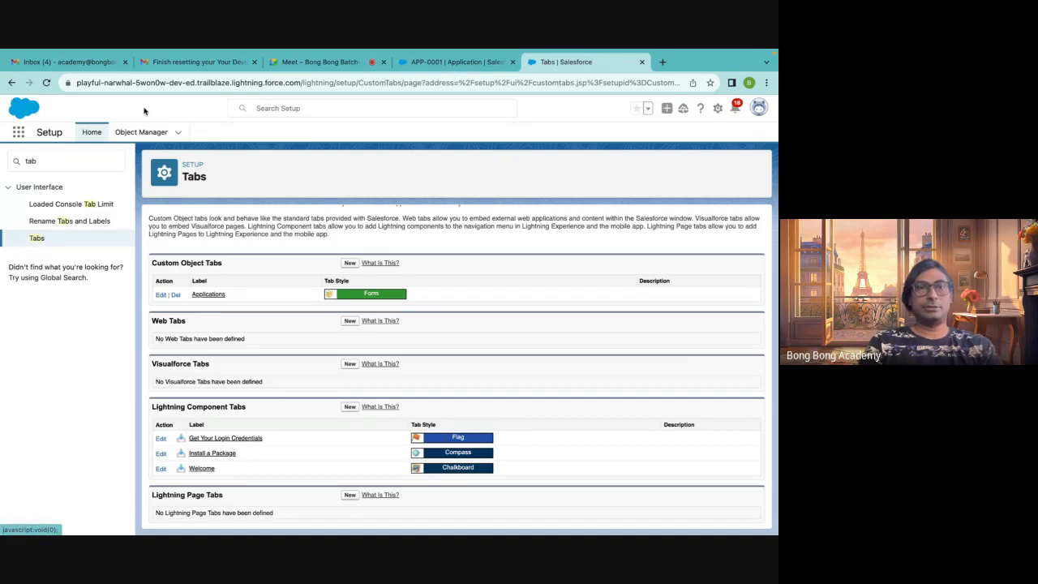
Open the Application object's Fields & Relationships in Object Manager and start a new custom field
click(134, 133)
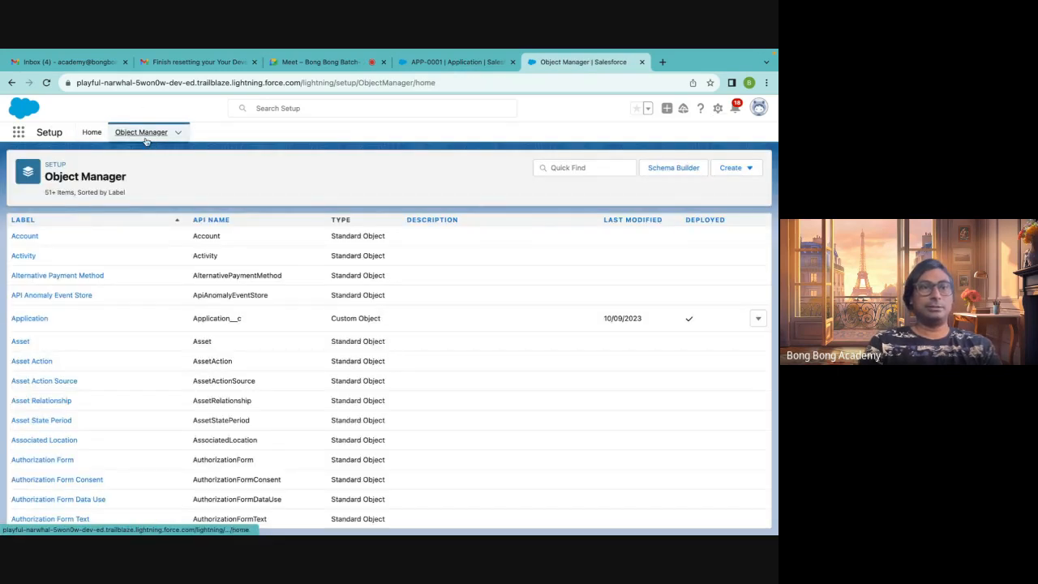
click(455, 91)
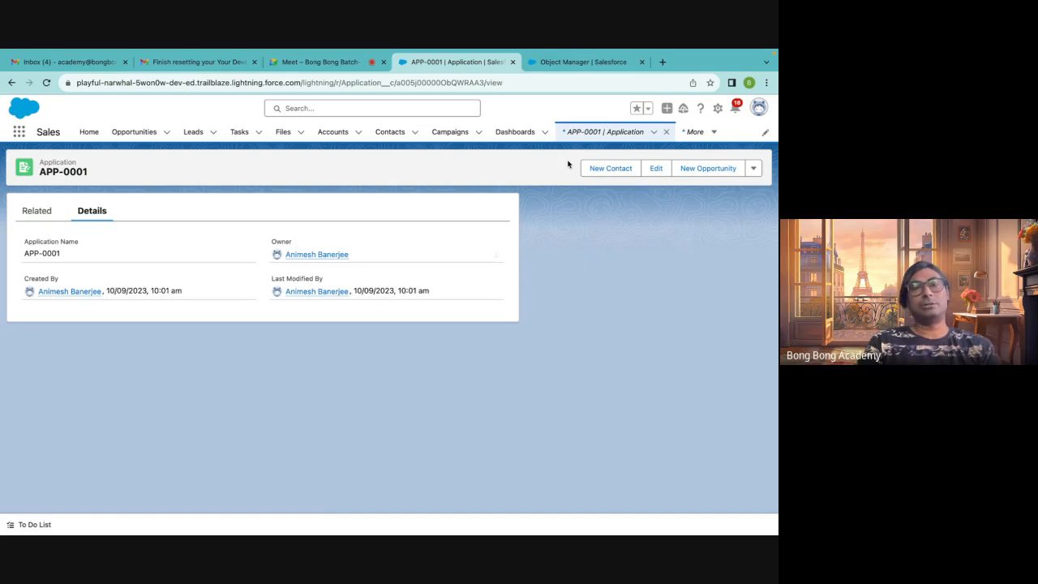
click(548, 61)
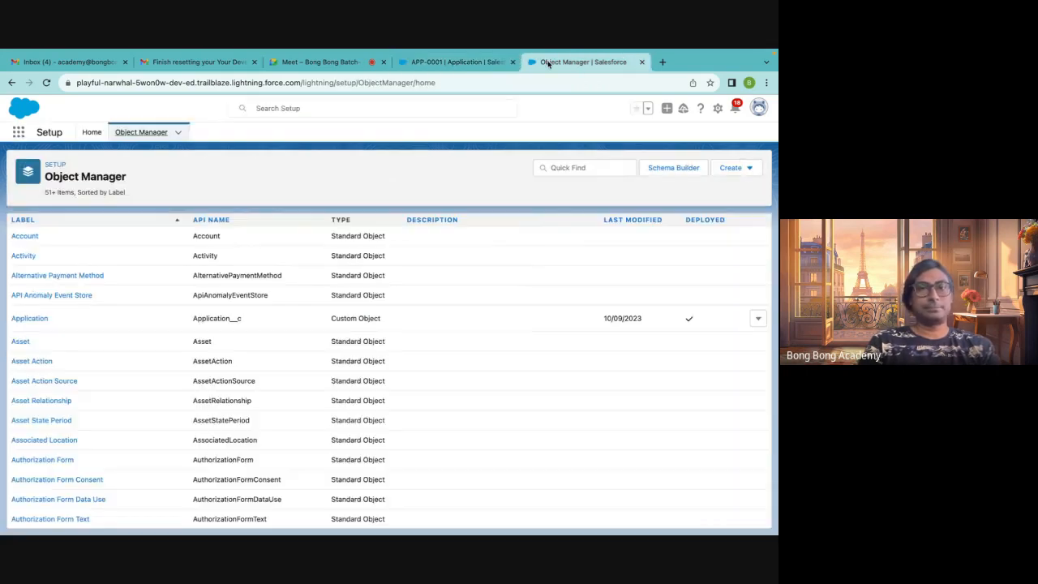
click(25, 320)
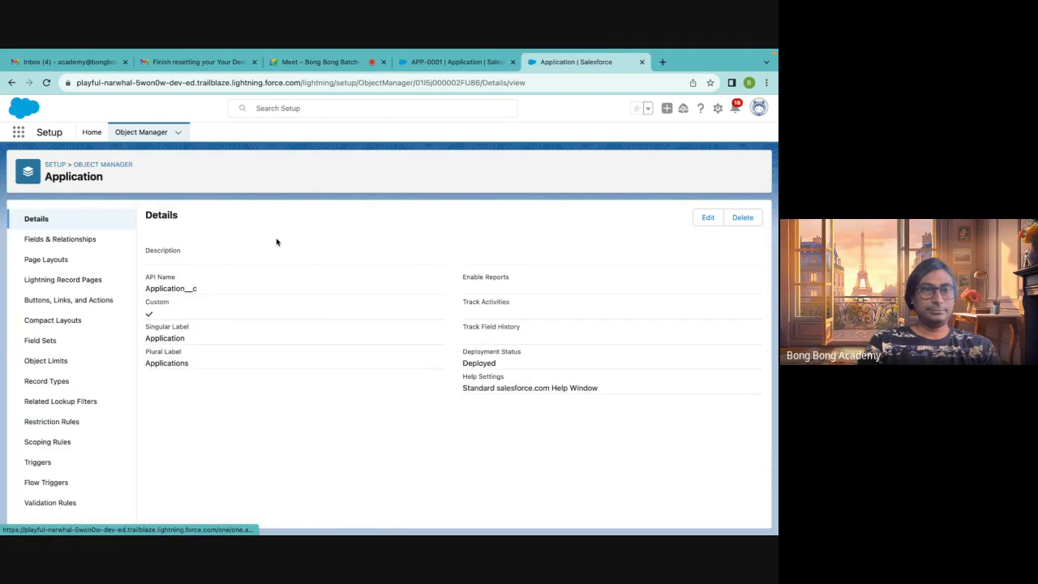
click(82, 239)
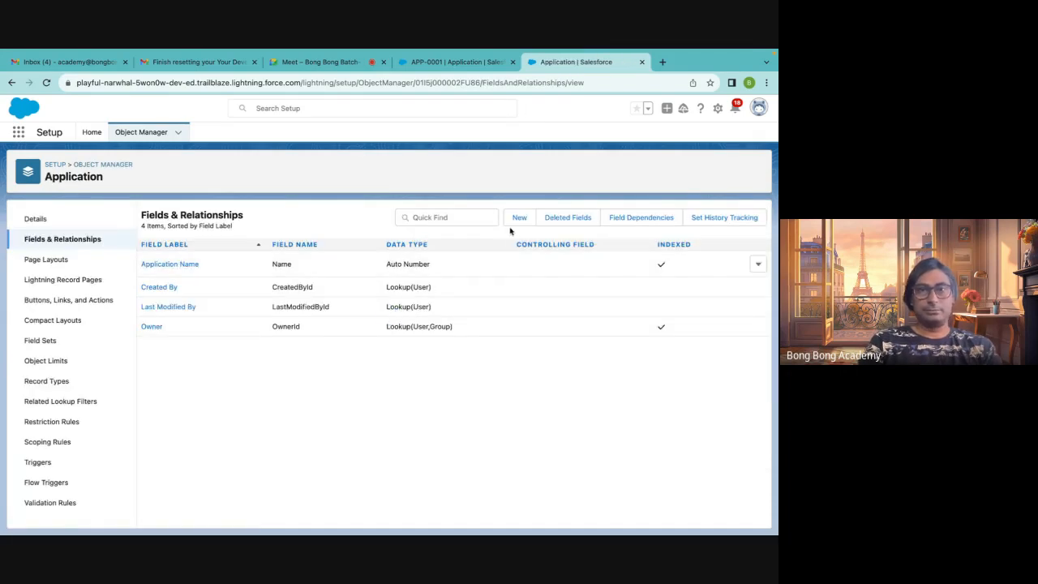
click(512, 224)
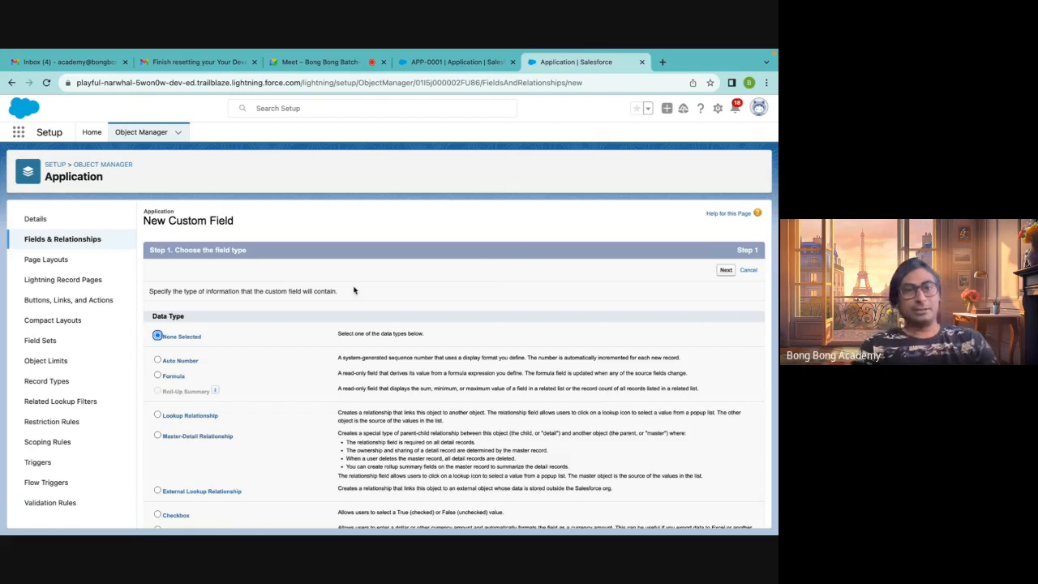
Choose Currency as the new field's data type and continue
scroll(354, 289, down, 3)
scroll(353, 289, down, 2)
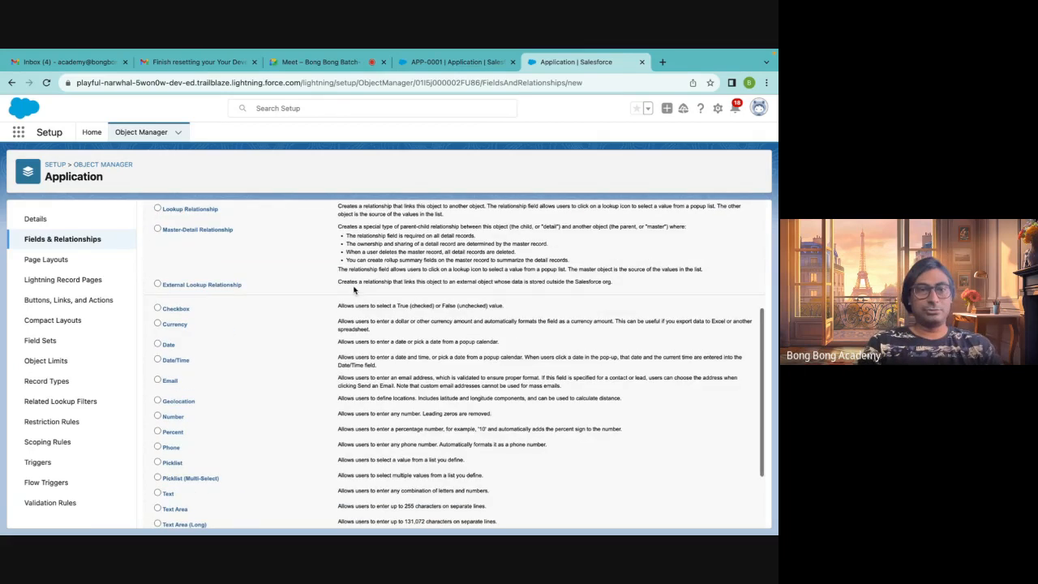
click(177, 324)
scroll(413, 413, down, 3)
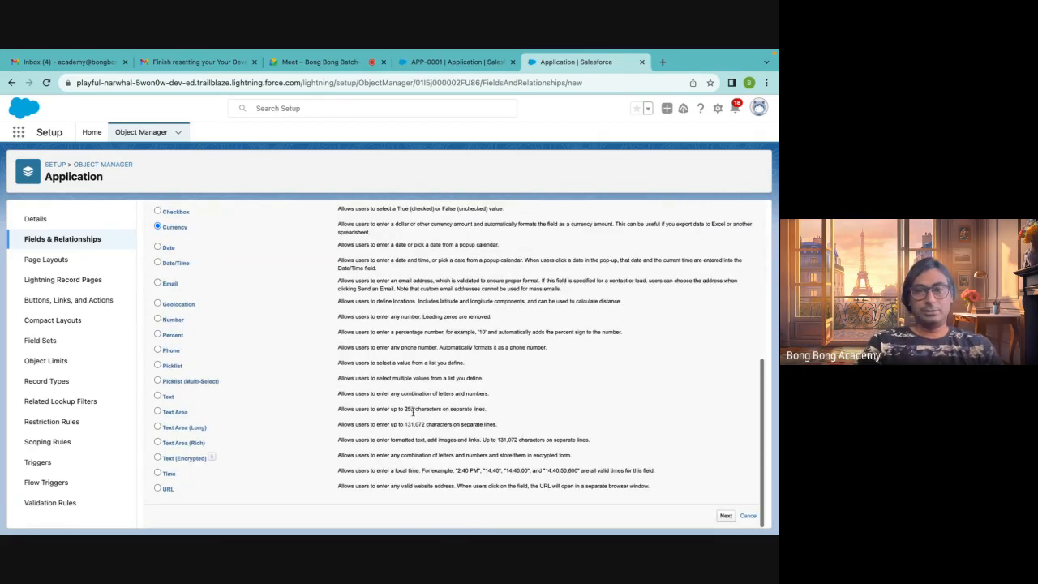
click(725, 515)
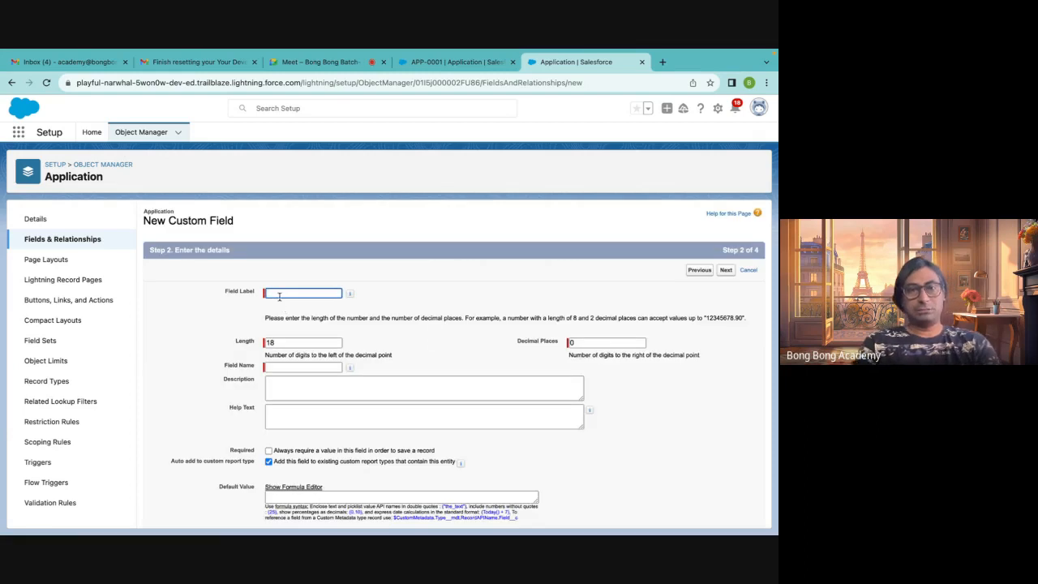
Set the field label to Fee and make the field required
click(279, 295)
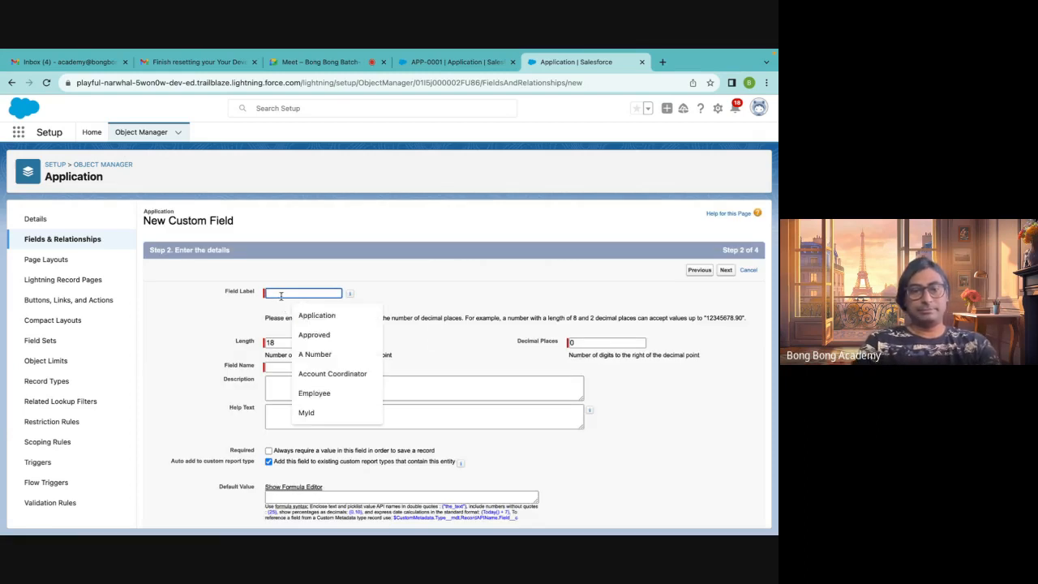
text(Fee)
click(482, 300)
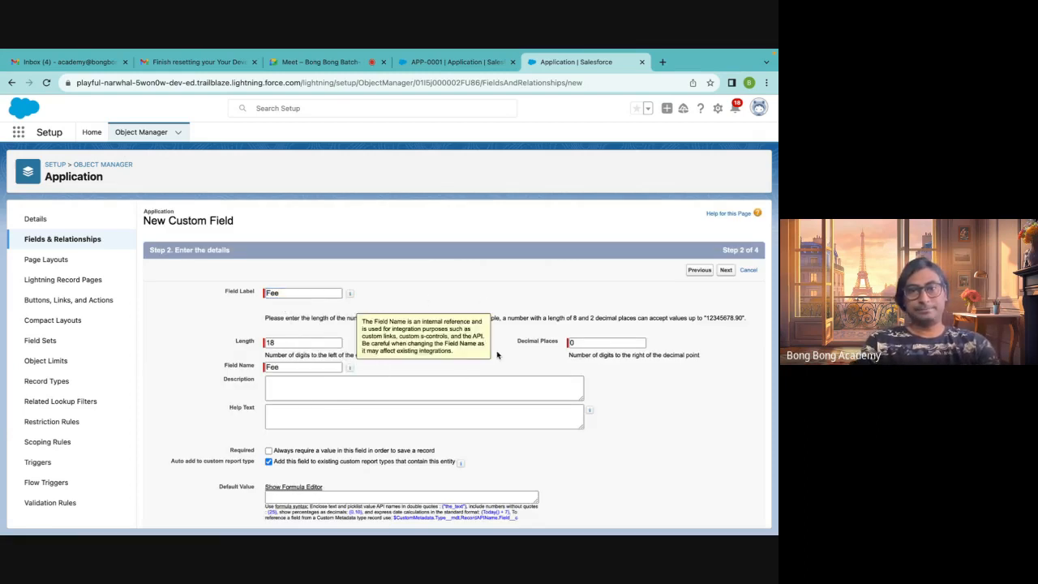
scroll(311, 433, down, 2)
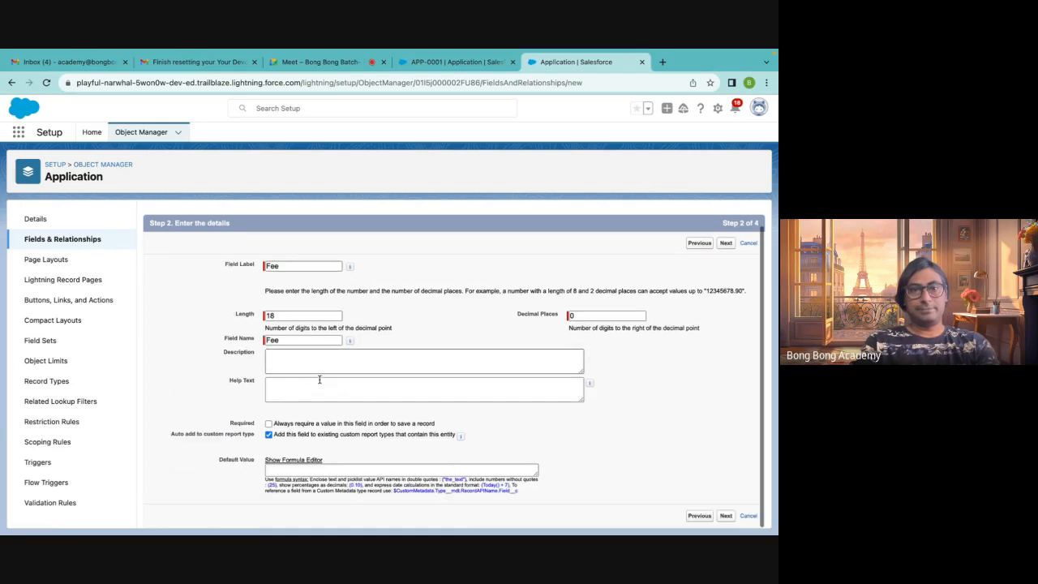
click(269, 423)
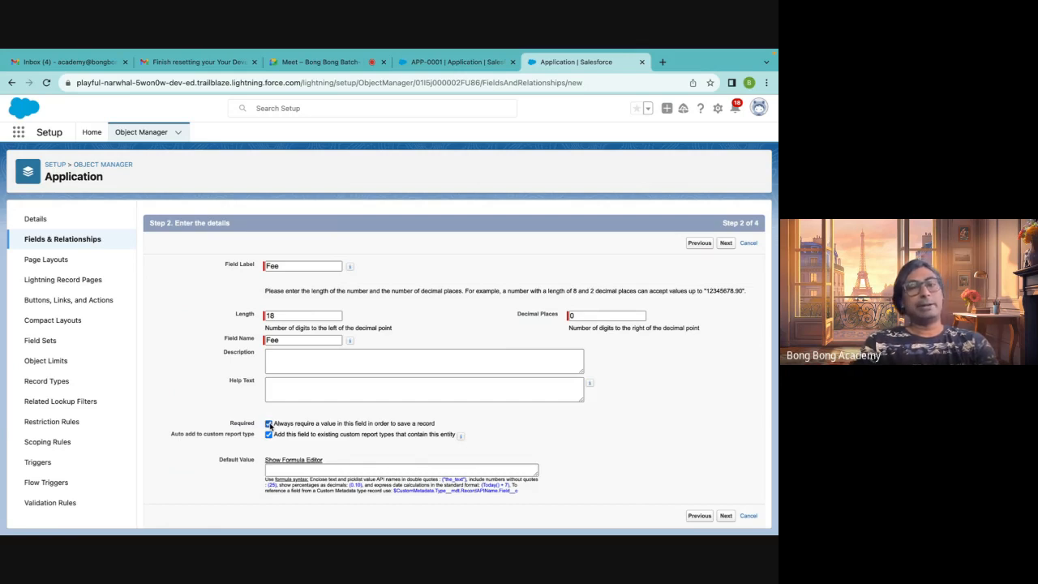
Continue through field-level security and page layouts, saving the Fee field and starting another new field
click(727, 517)
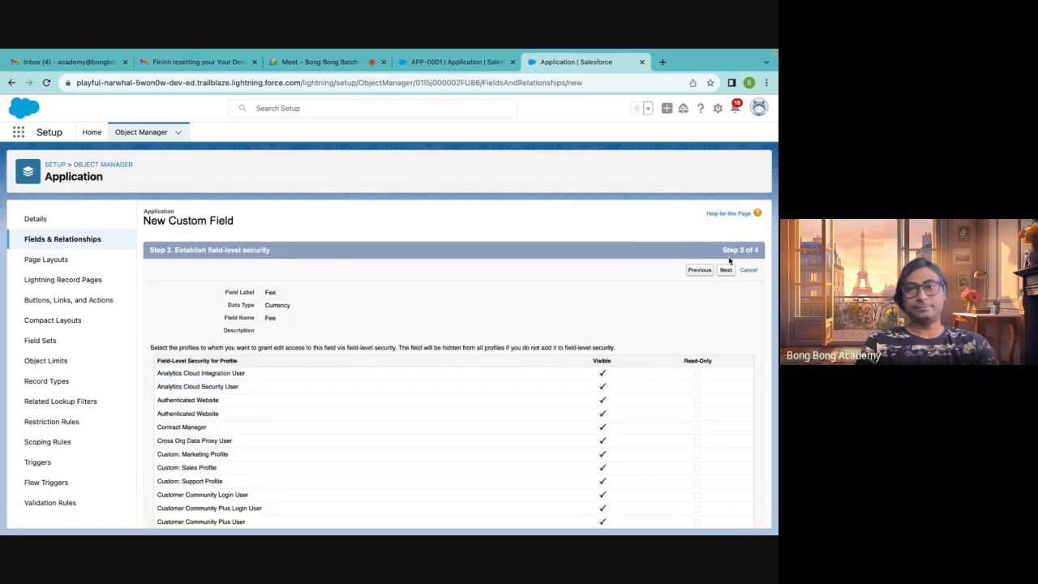
click(727, 271)
click(692, 273)
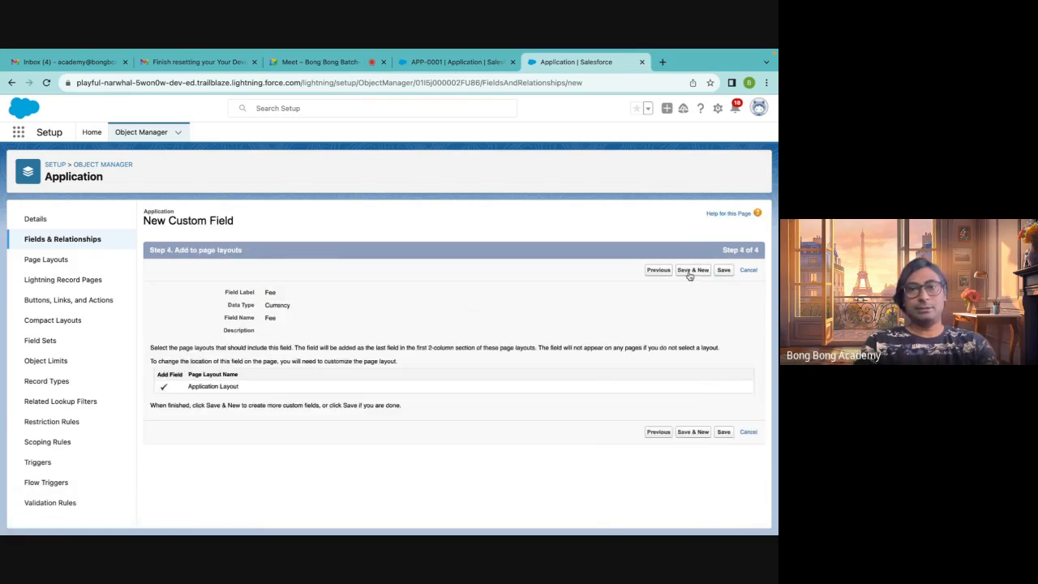
Review the available data types, including Master-Detail Relationship
scroll(263, 370, down, 2)
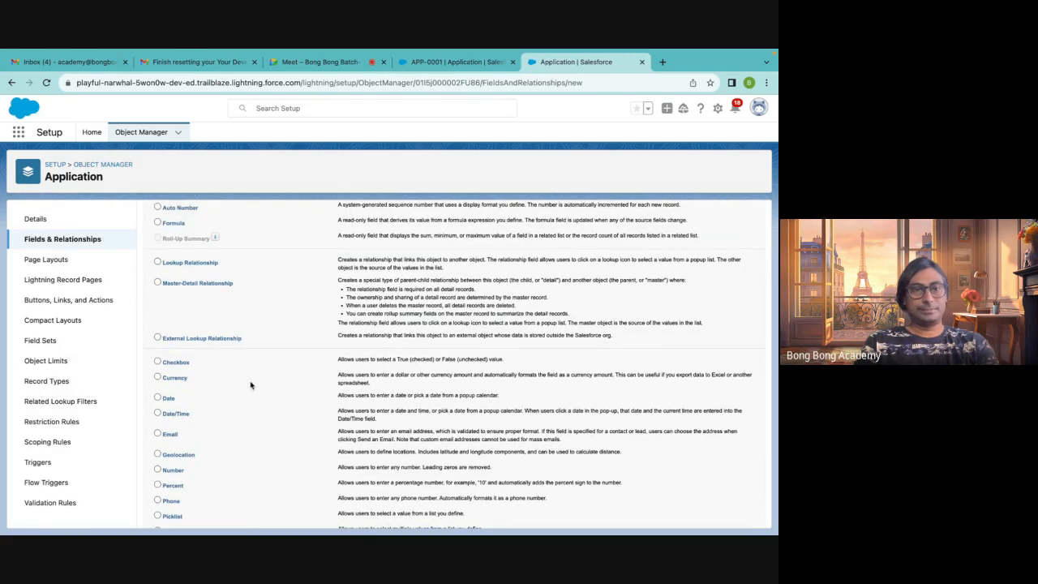
scroll(251, 385, down, 1)
scroll(251, 386, down, 1)
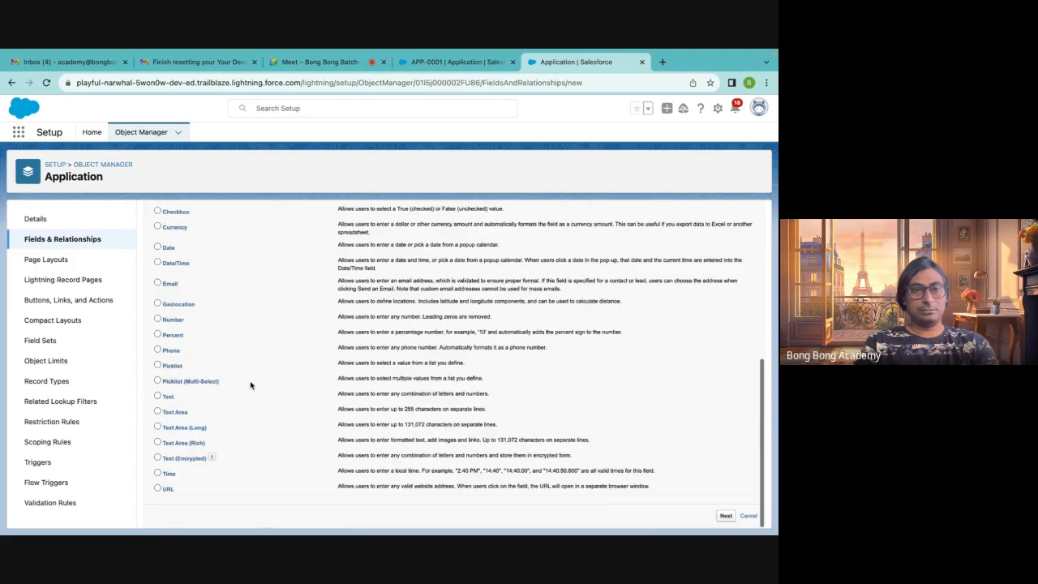
scroll(250, 386, up, 3)
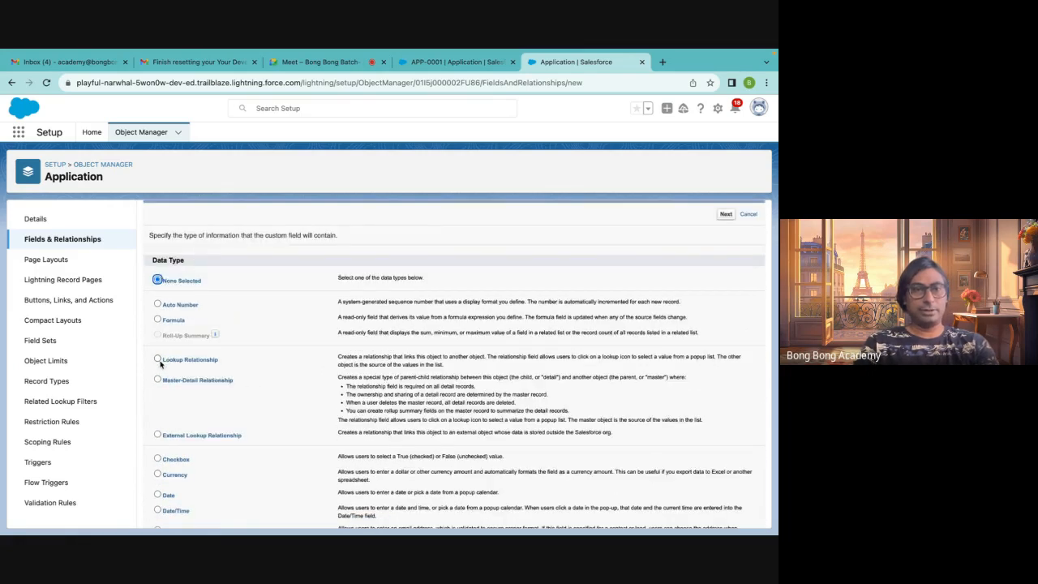
scroll(156, 379, down, 1)
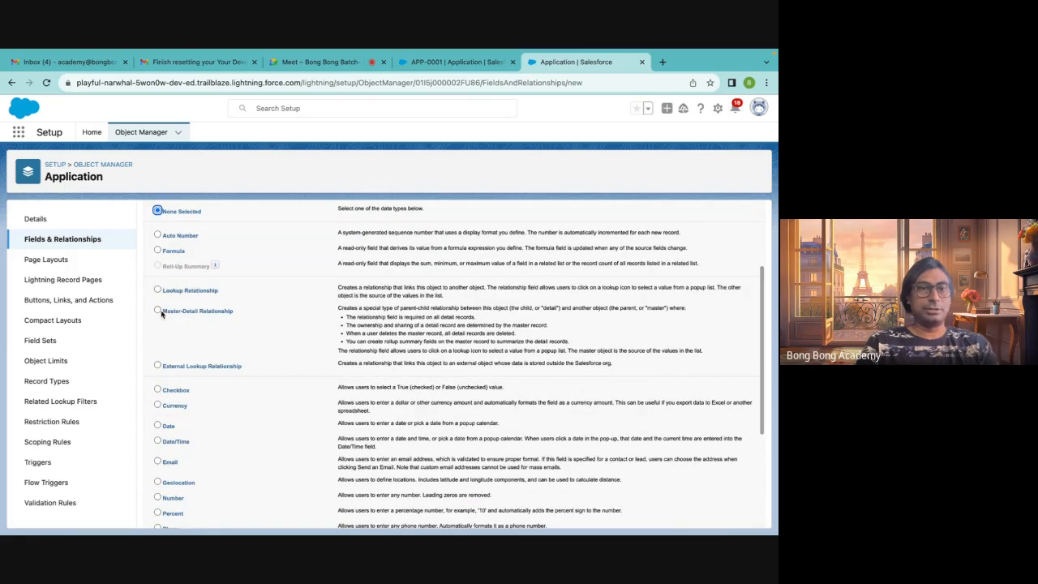
drag(162, 313, 213, 321)
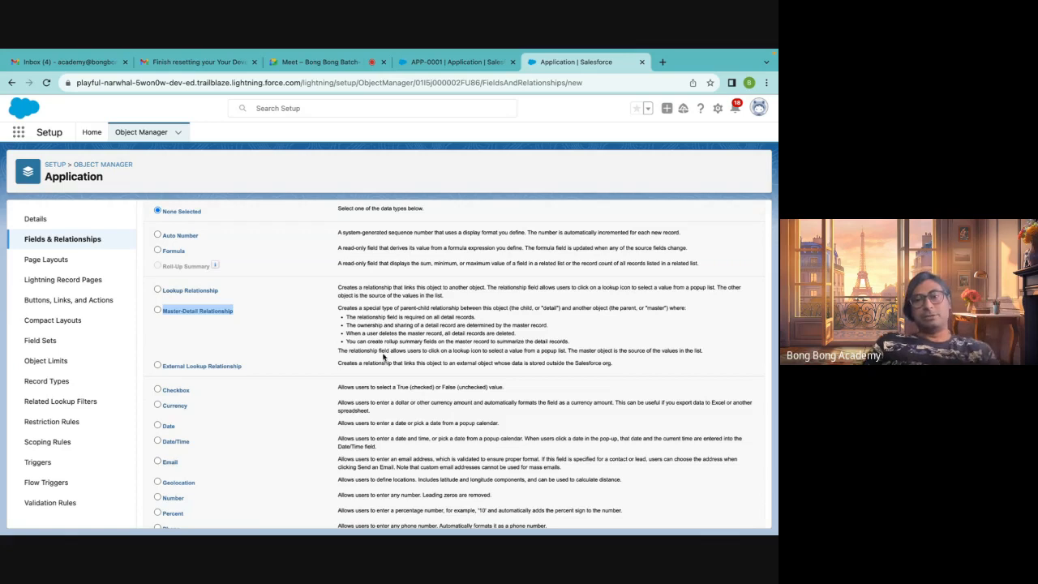
click(636, 387)
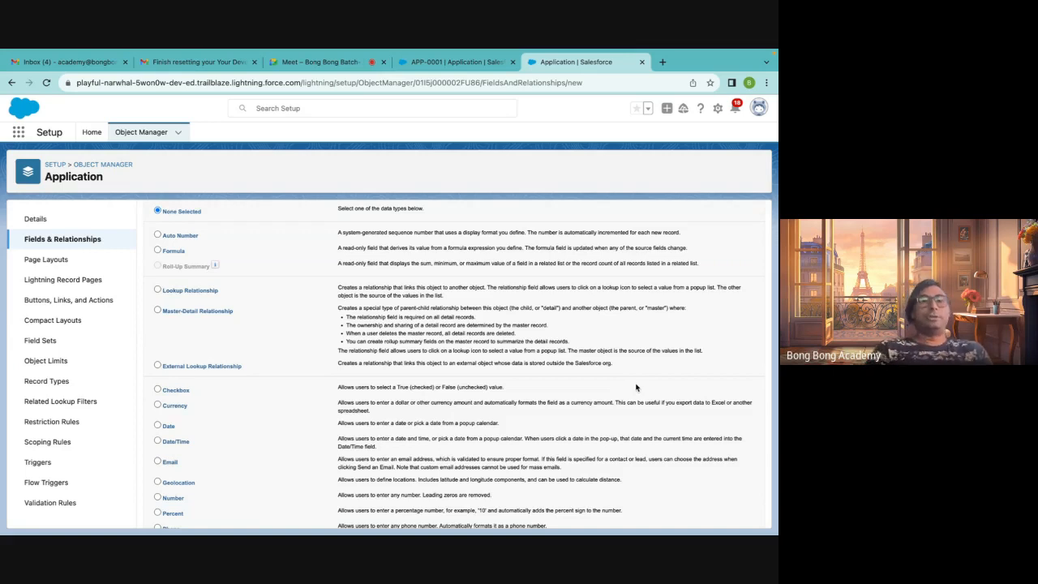
Choose Lookup Relationship as the new field's data type and relate it to the Account object
click(158, 289)
scroll(536, 348, down, 10)
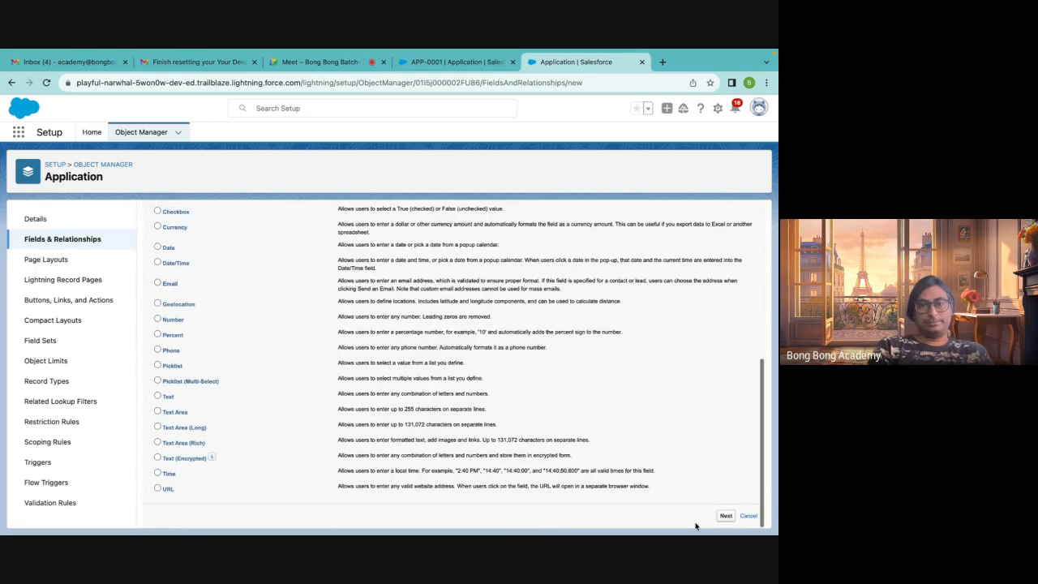
click(726, 517)
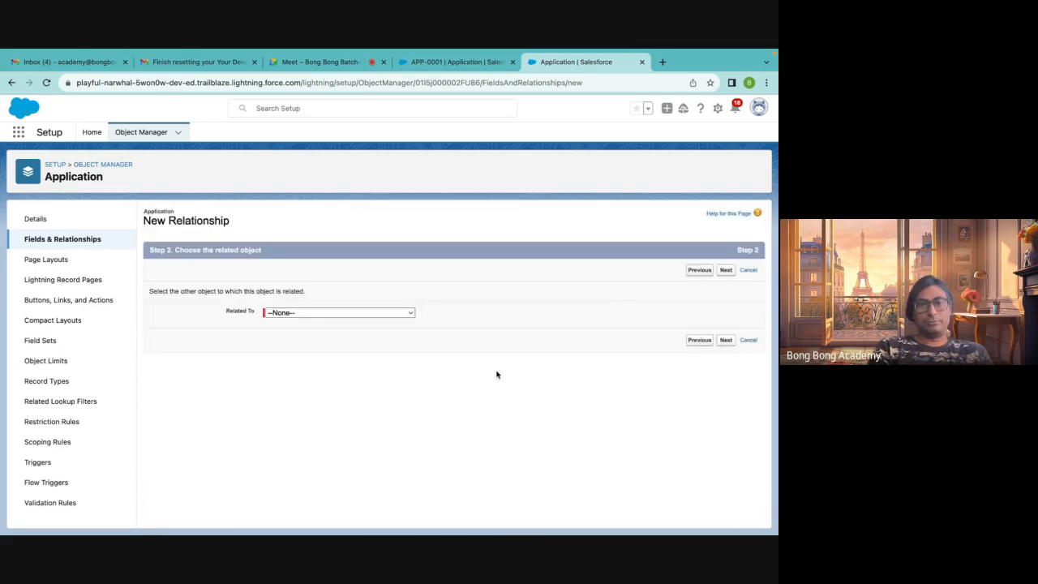
click(311, 318)
click(308, 325)
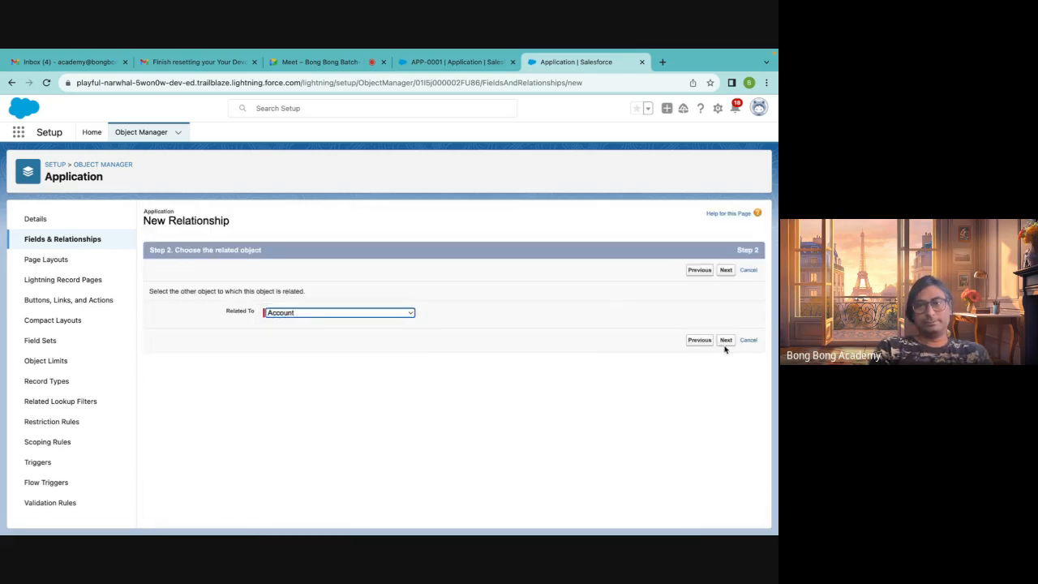
click(726, 340)
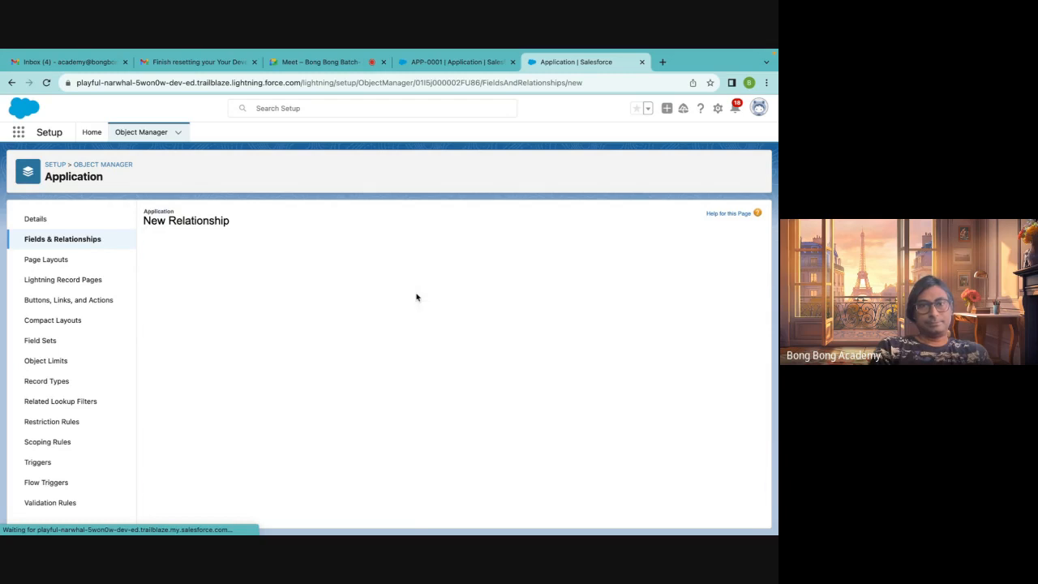
Try the Required option and the lookup-record deletion choices for the Account lookup field, leaving it optional with values cleared
click(309, 321)
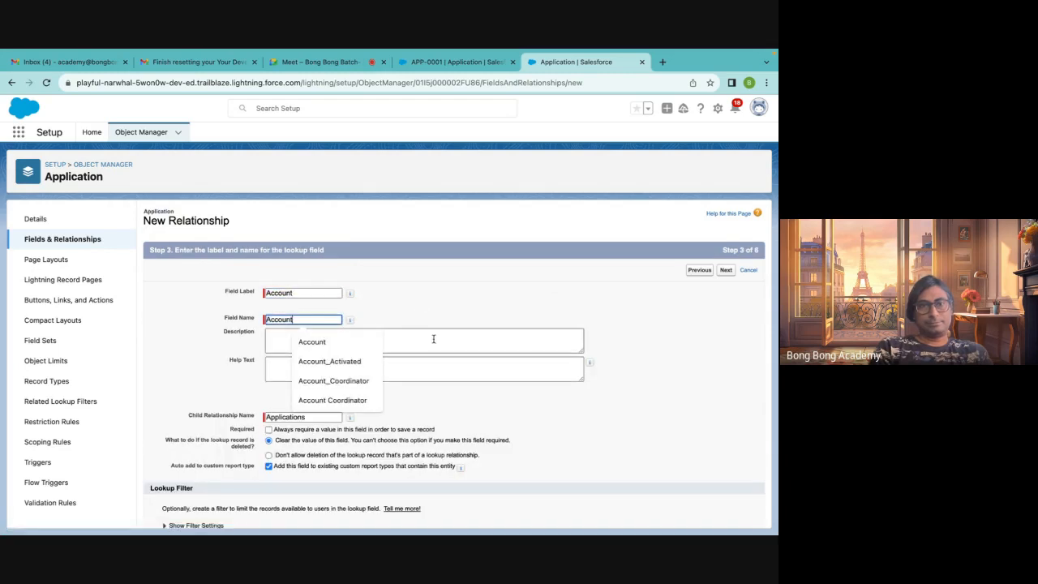
click(503, 328)
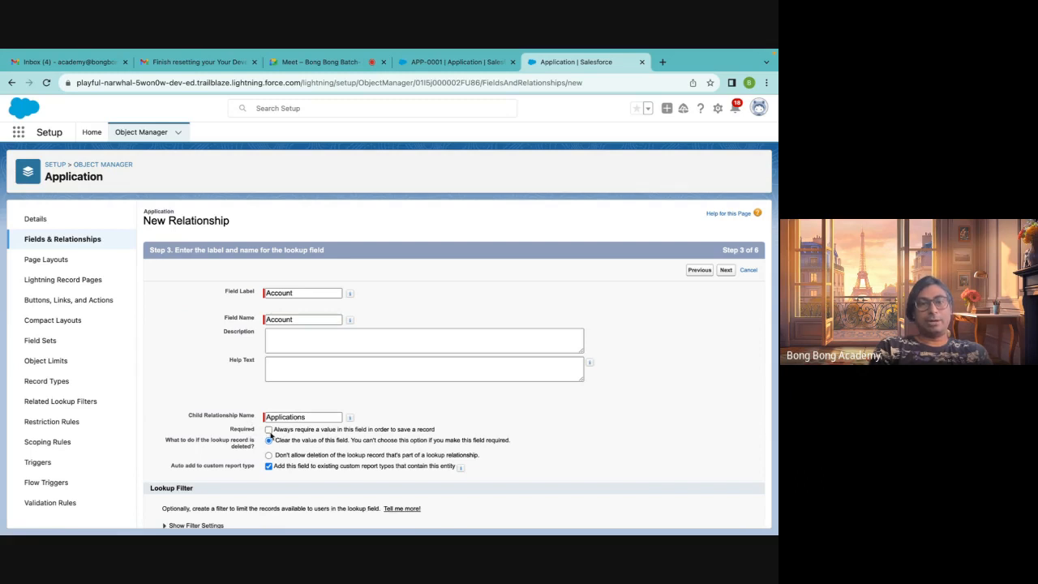
scroll(487, 479, down, 1)
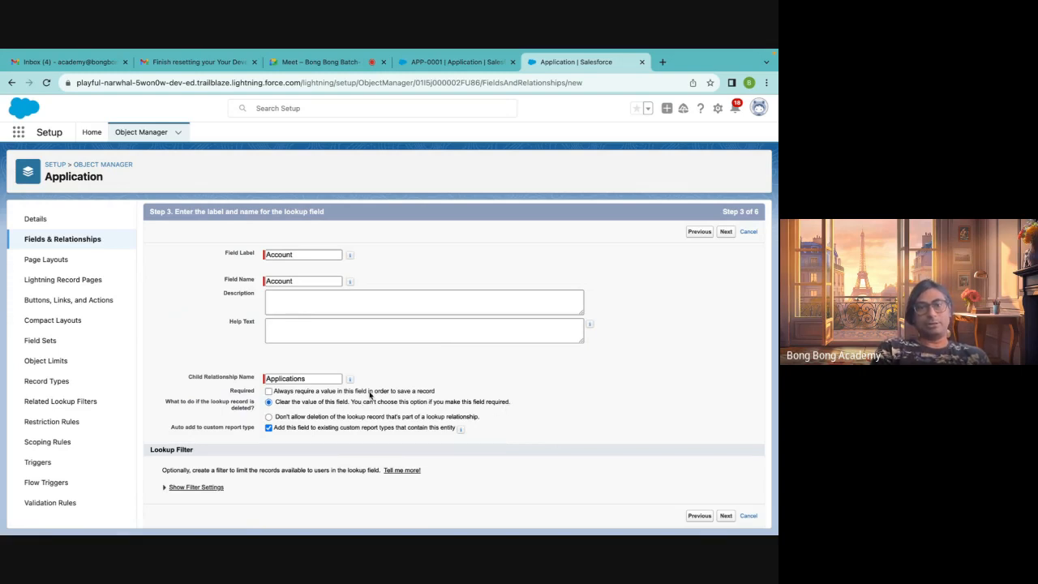
click(268, 391)
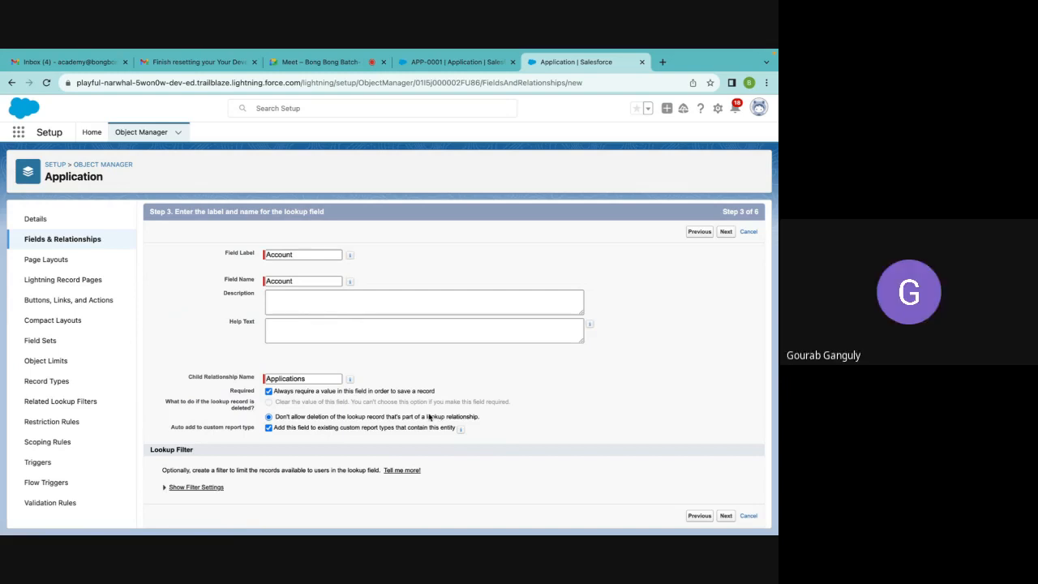
click(269, 391)
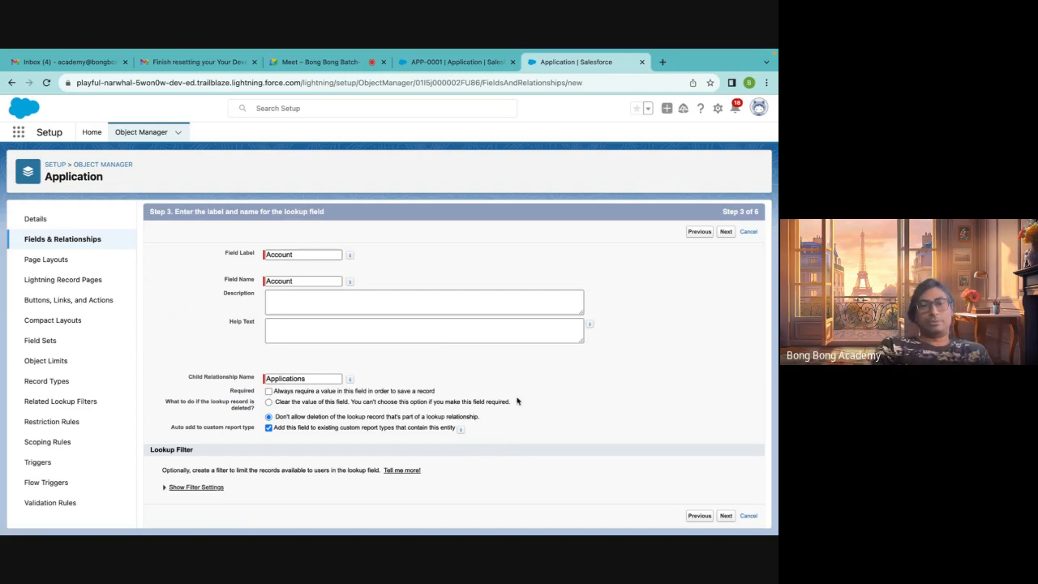
click(269, 403)
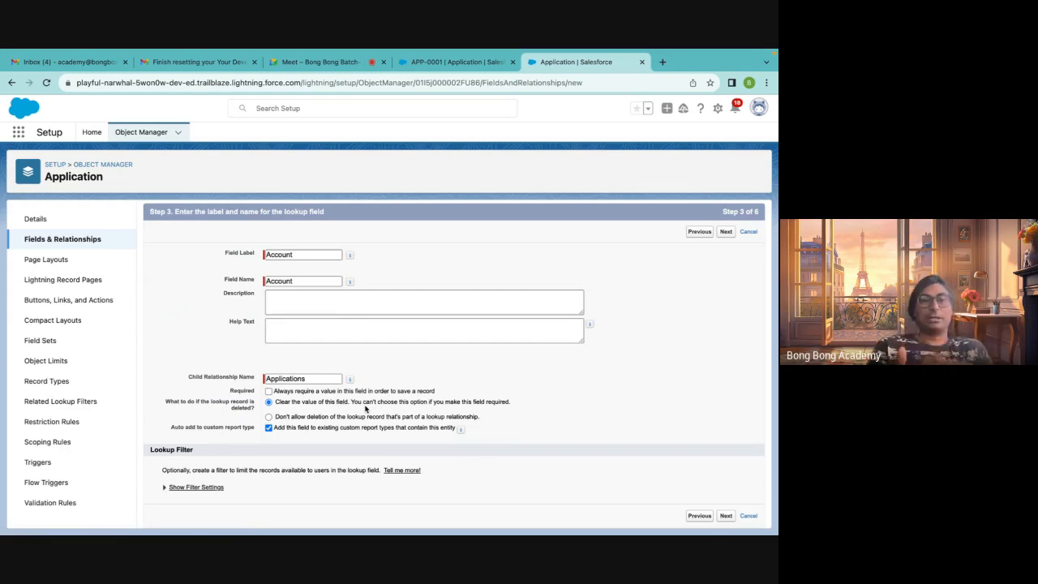
click(268, 391)
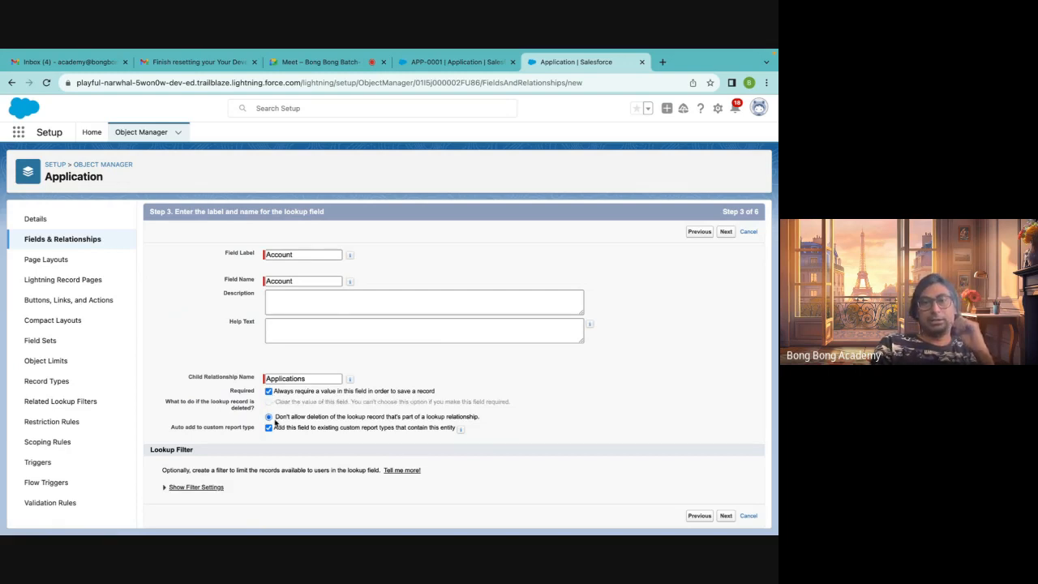
drag(276, 421, 489, 420)
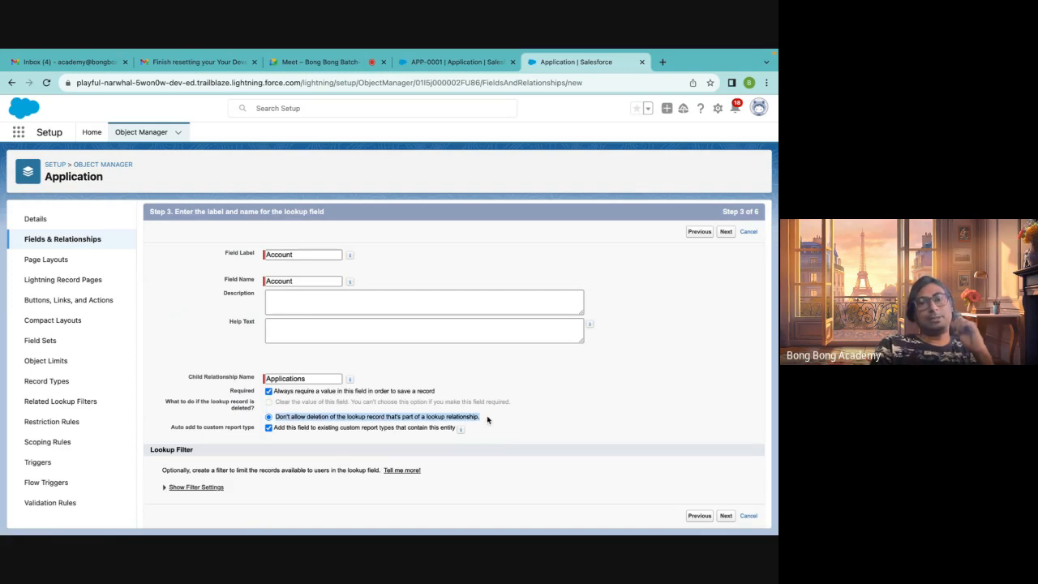
click(268, 392)
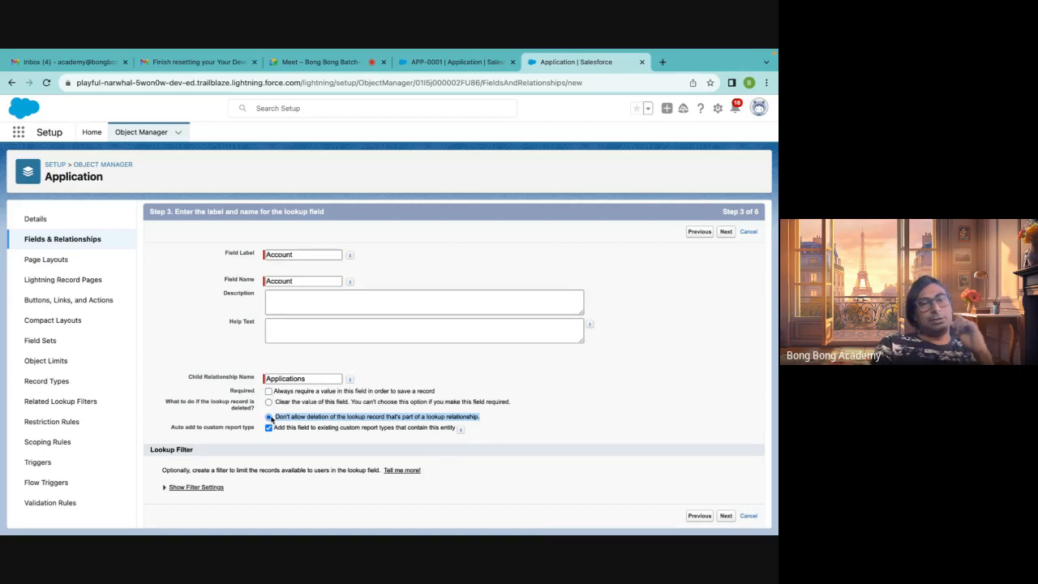
click(350, 415)
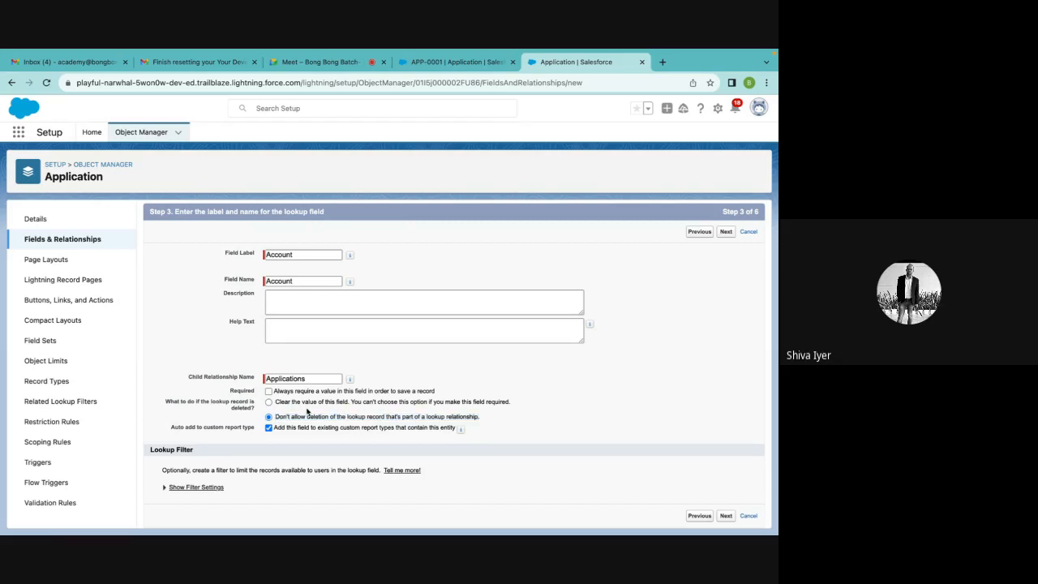
click(268, 402)
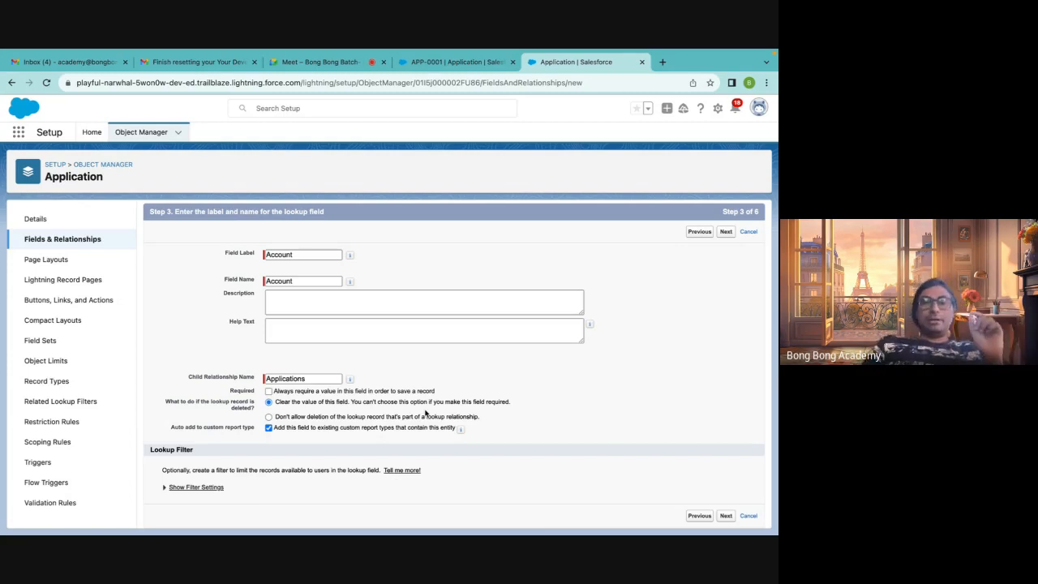
click(270, 417)
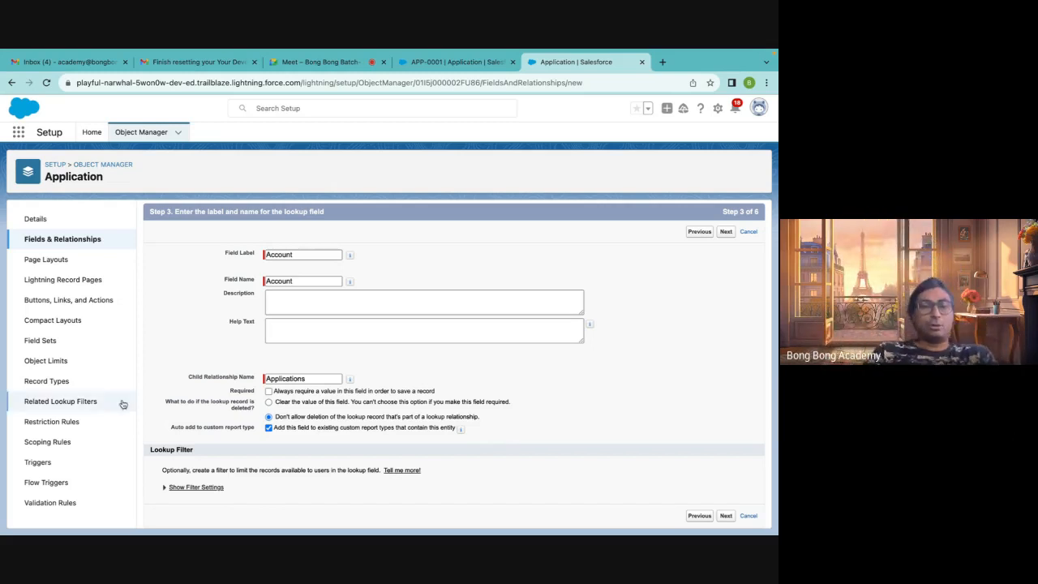
click(269, 402)
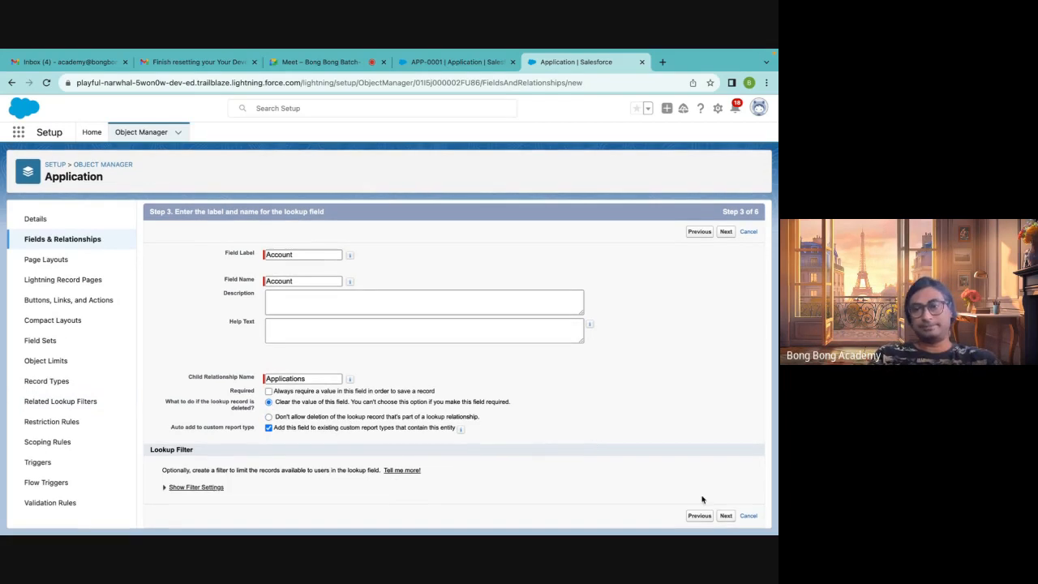
Advance to field-level security, make the field visible to all profiles, and step back to the lookup details
click(726, 517)
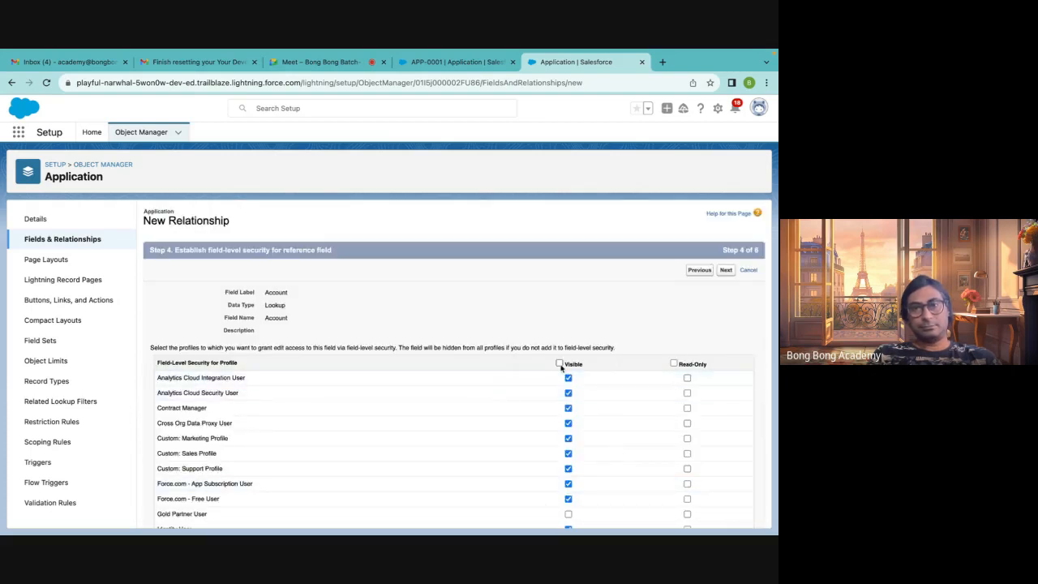
click(560, 363)
scroll(567, 365, down, 5)
scroll(635, 336, up, 5)
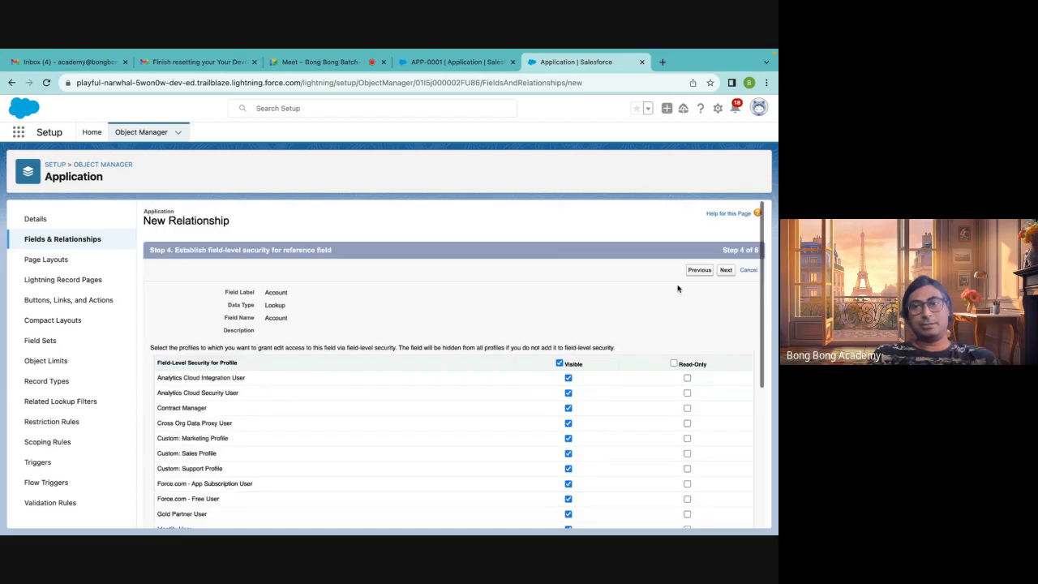
click(699, 270)
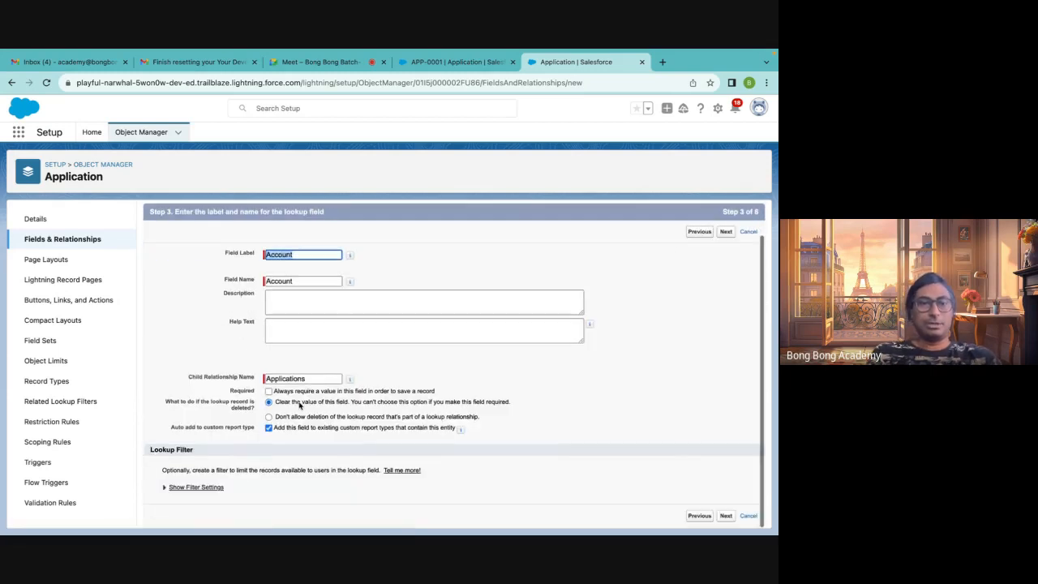
Expand the lookup filter settings and review the filter criteria options
click(164, 489)
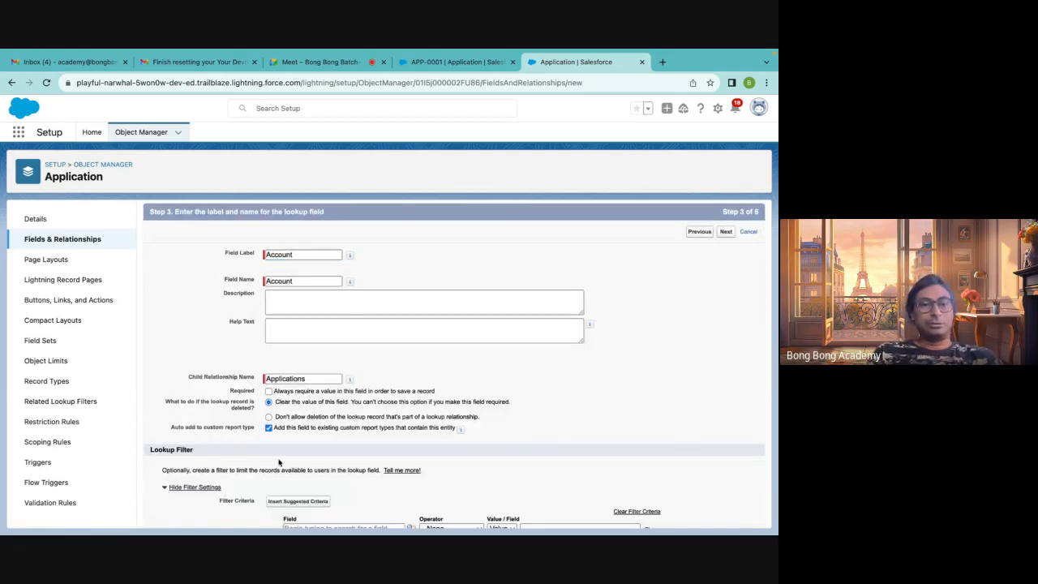
scroll(279, 462, down, 3)
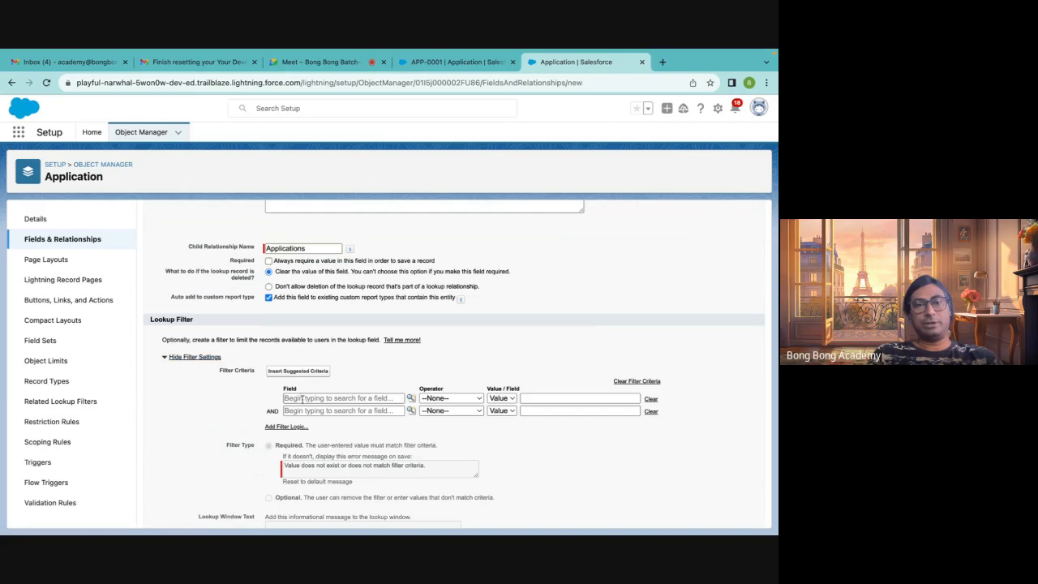
scroll(287, 423, down, 1)
scroll(287, 423, up, 3)
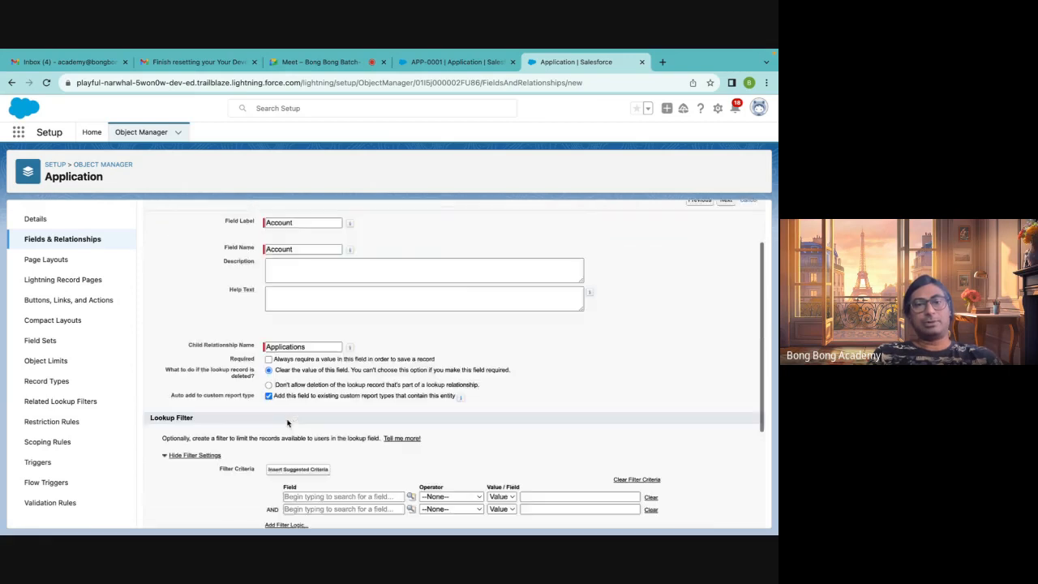
scroll(287, 422, up, 2)
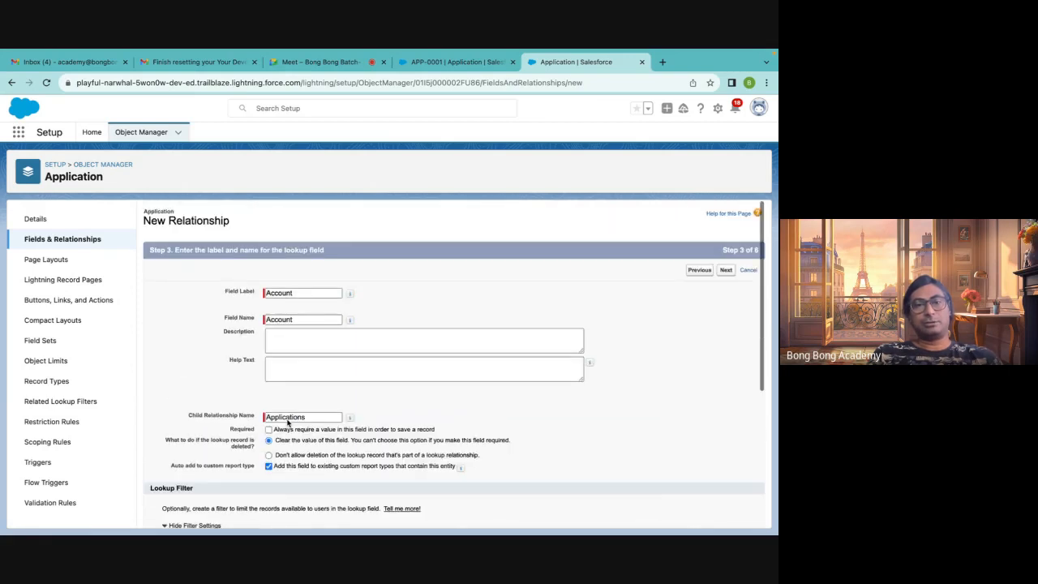
Make the Account lookup field visible to all profiles, keep the layouts and related lists, and save it, starting another field
click(726, 273)
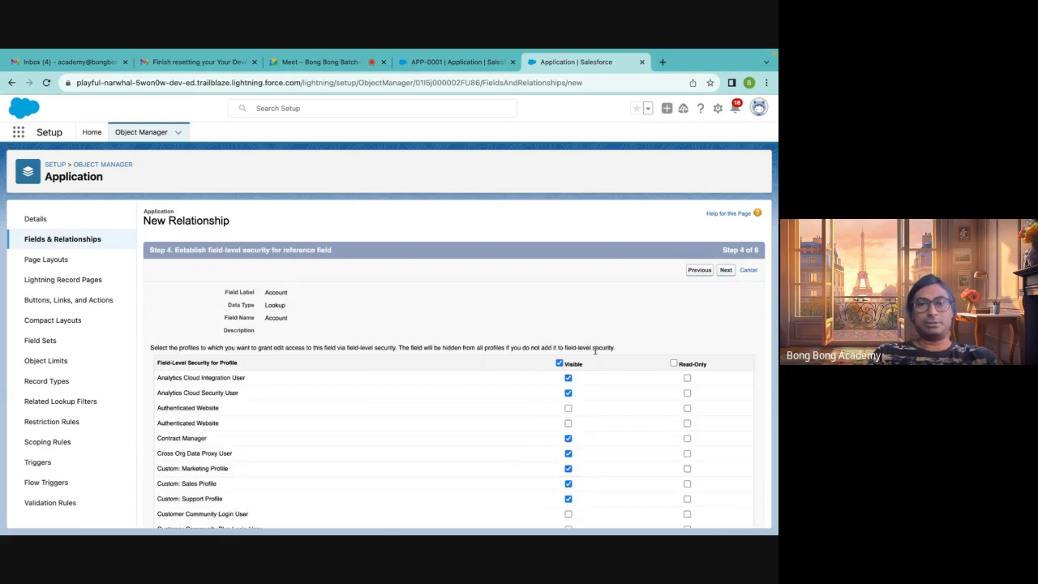
click(559, 364)
click(557, 364)
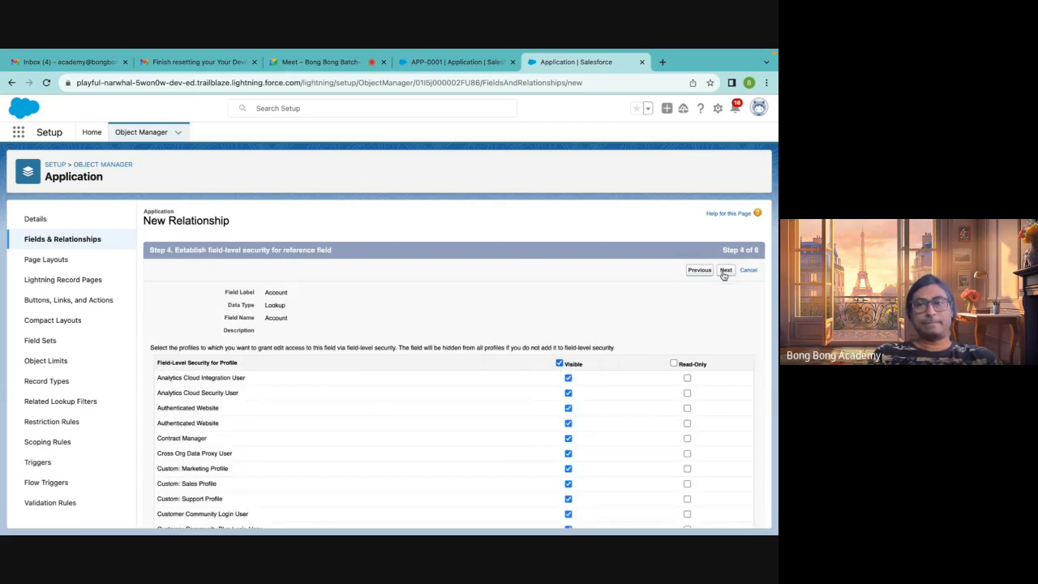
click(724, 272)
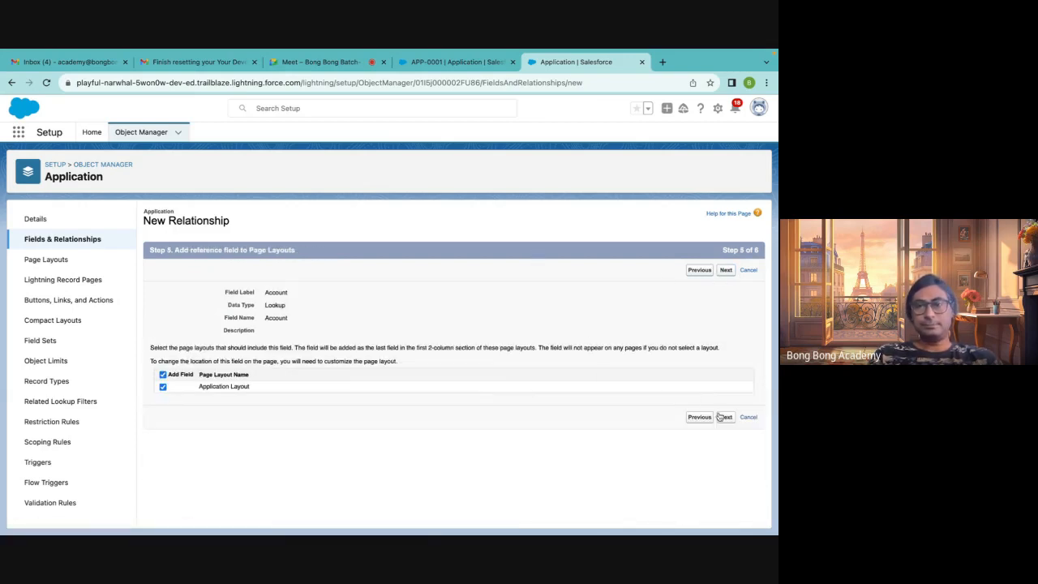
click(726, 417)
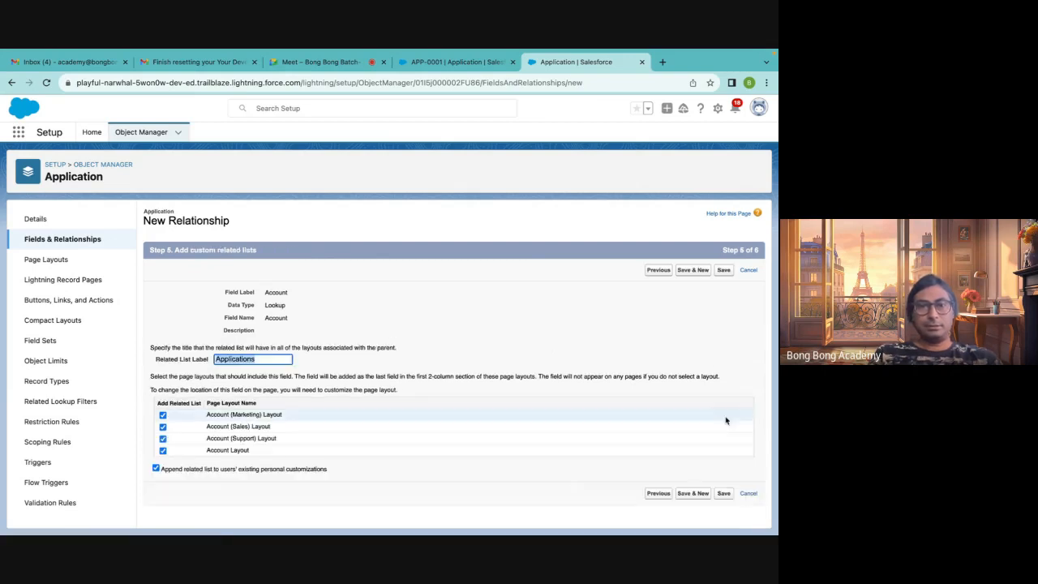
click(689, 272)
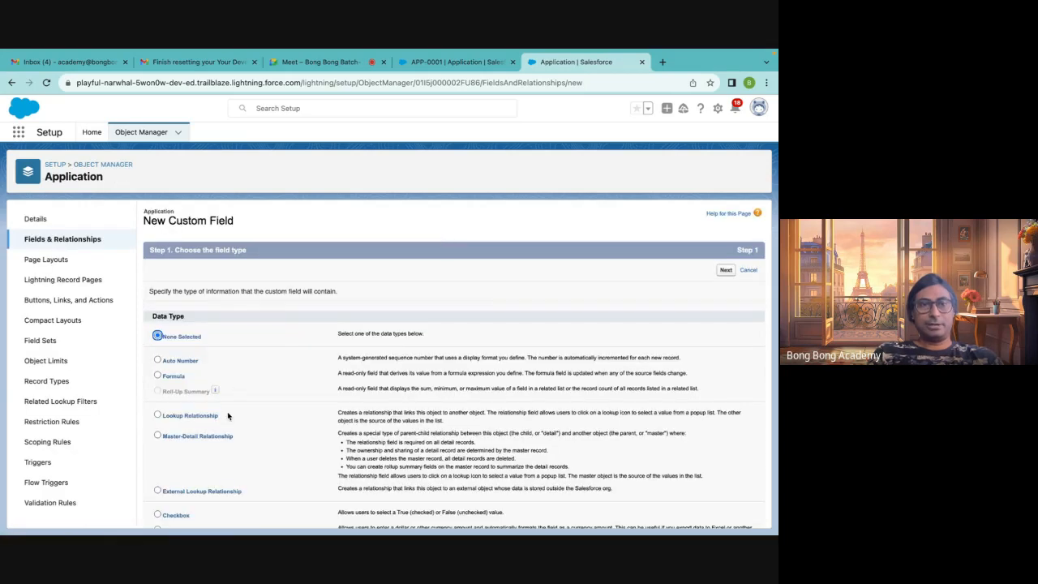
Select Master-Detail Relationship, then return to the Application object's fields list and review the Account and Fee fields
click(199, 436)
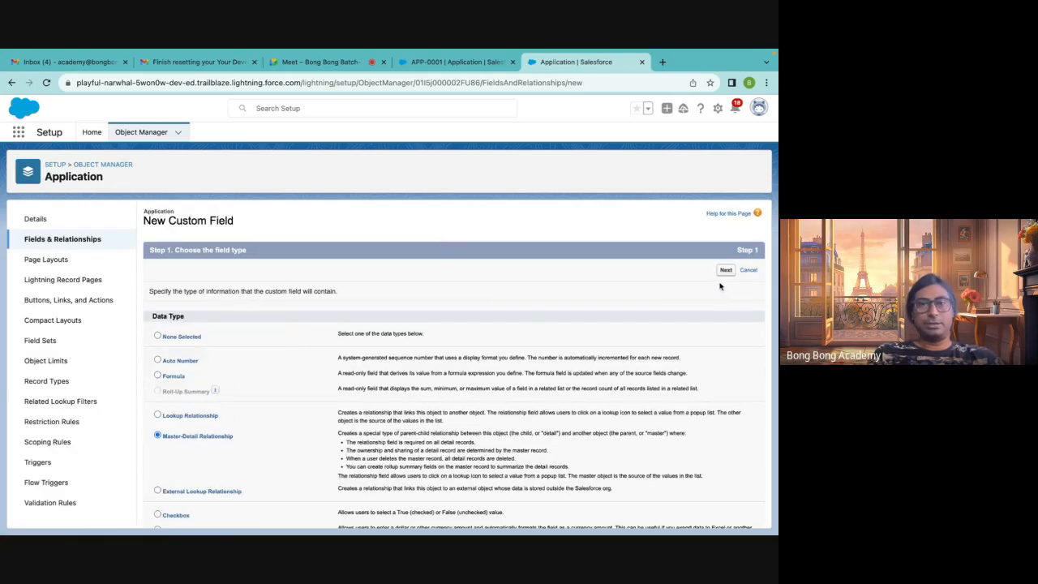
click(81, 247)
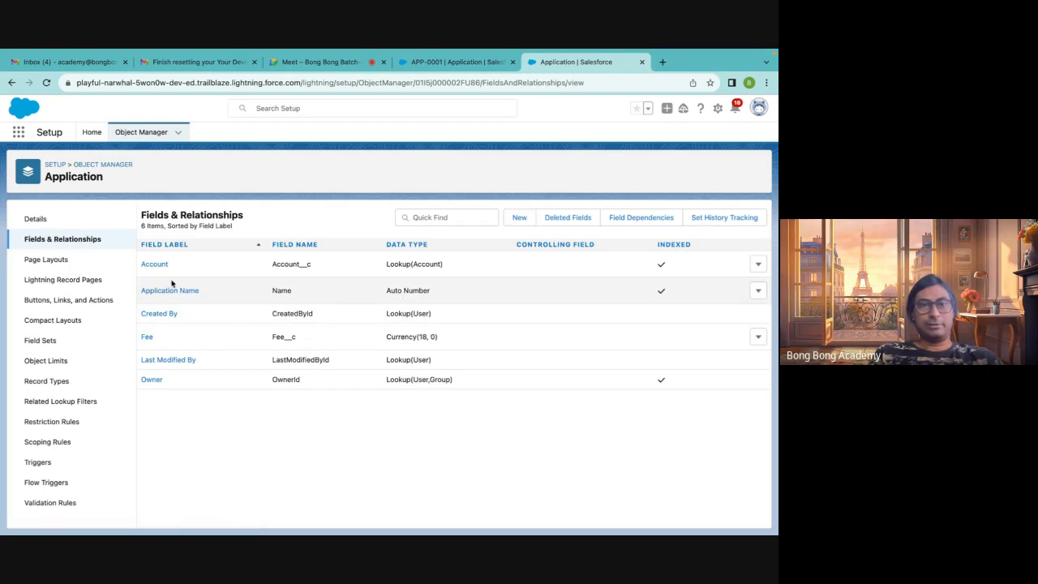
drag(448, 265, 361, 267)
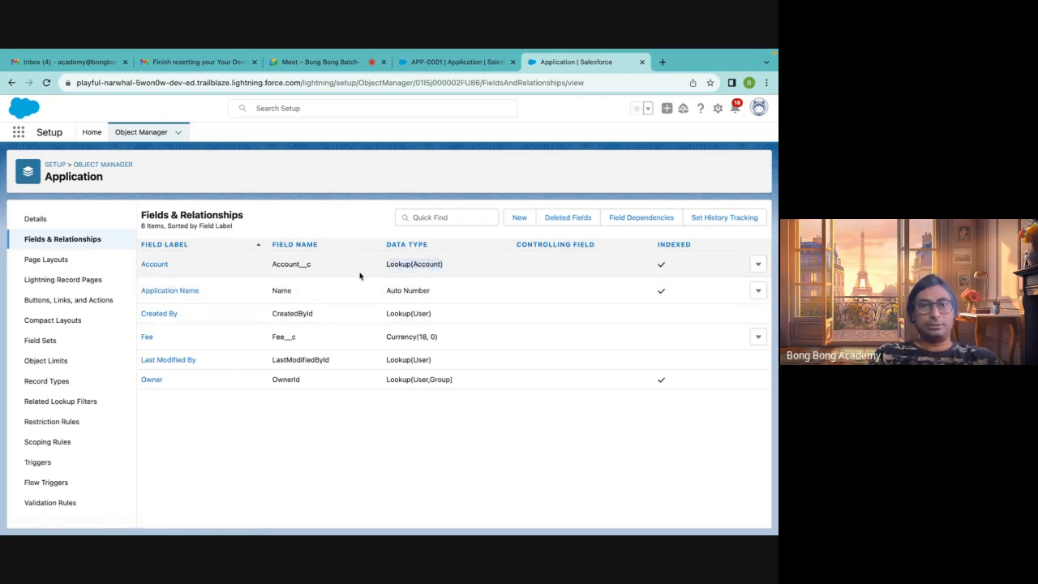
drag(443, 338, 271, 337)
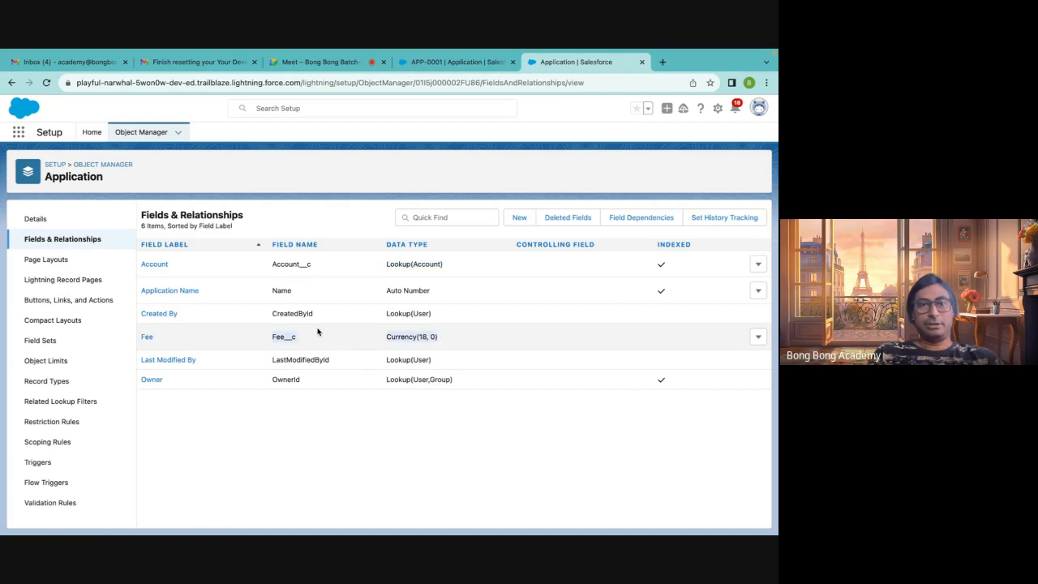
click(142, 392)
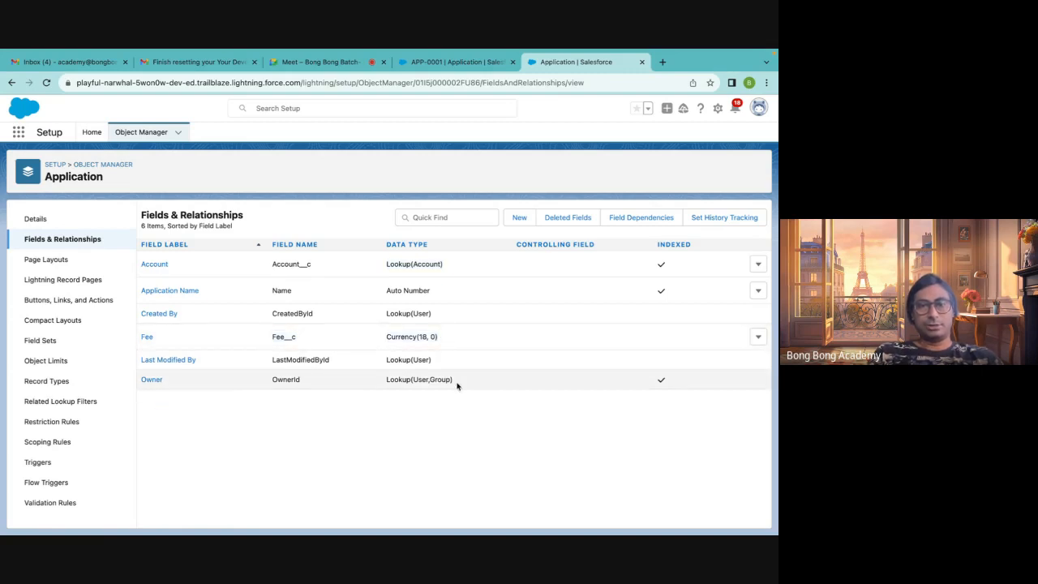
drag(447, 381, 138, 381)
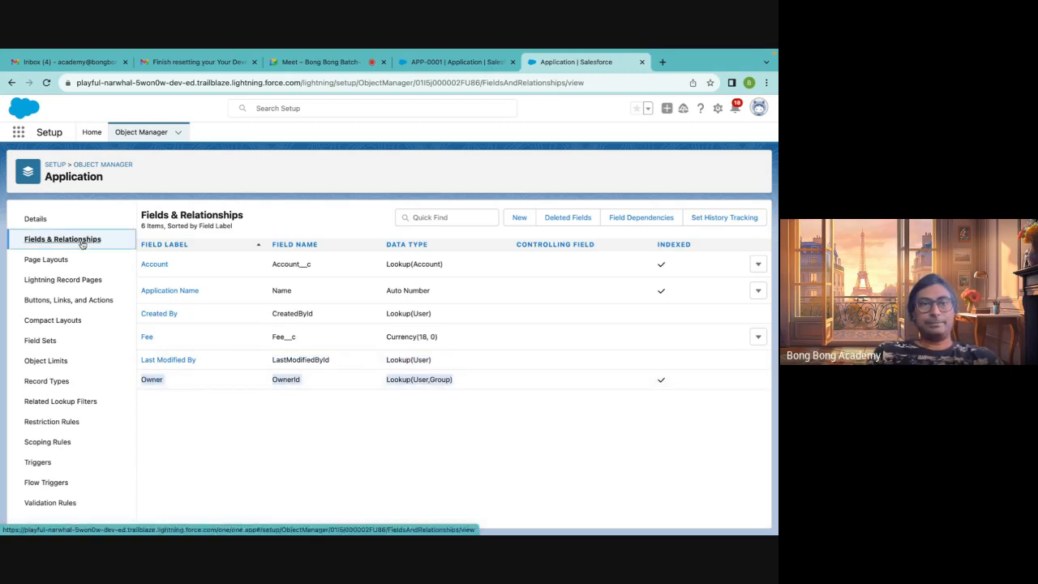
Start a new custom field on the Application object and choose the Master-Detail Relationship type
click(520, 216)
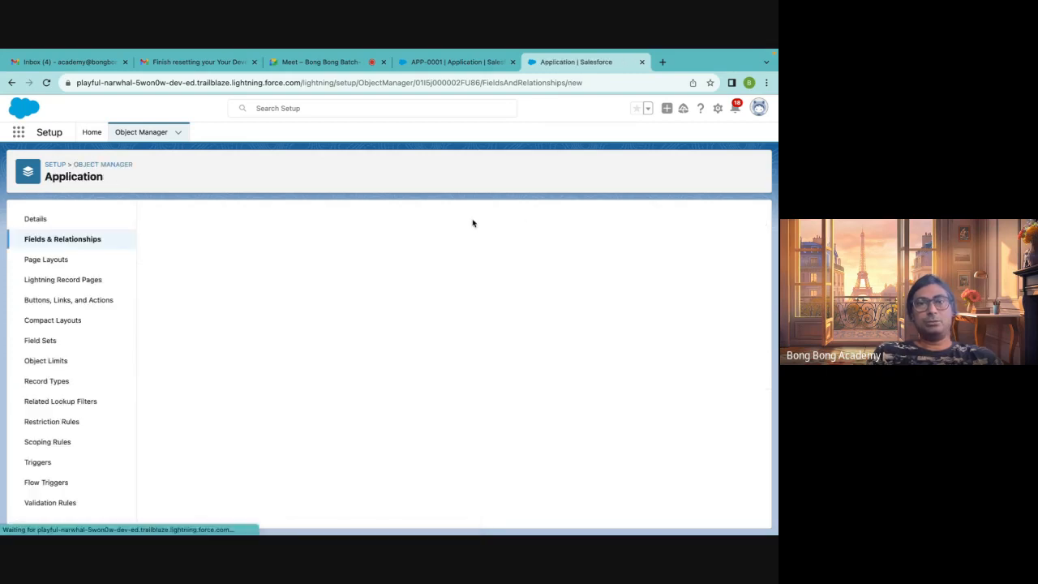
scroll(297, 401, down, 10)
scroll(297, 401, up, 4)
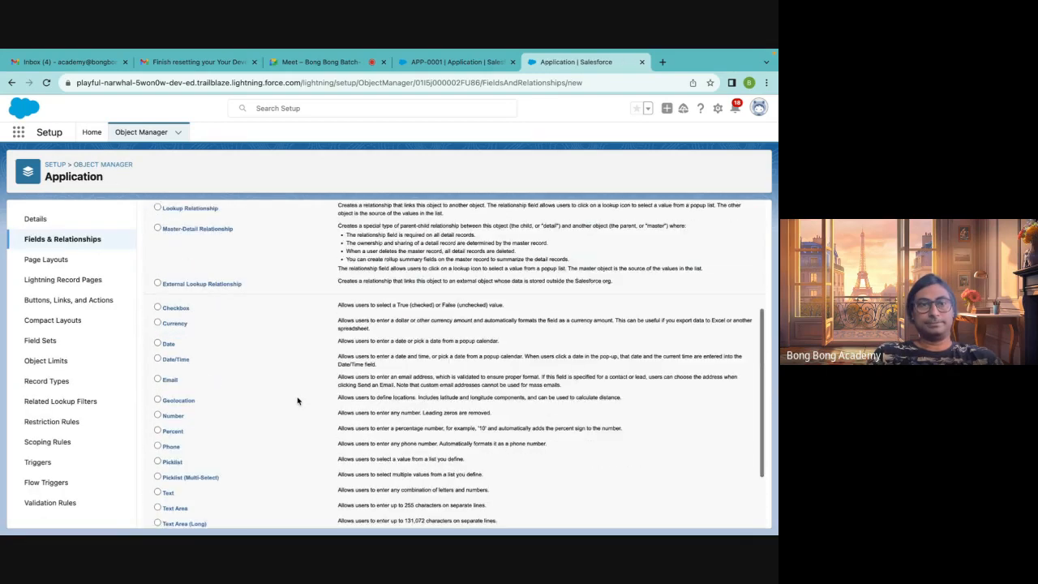
click(216, 280)
scroll(427, 477, down, 4)
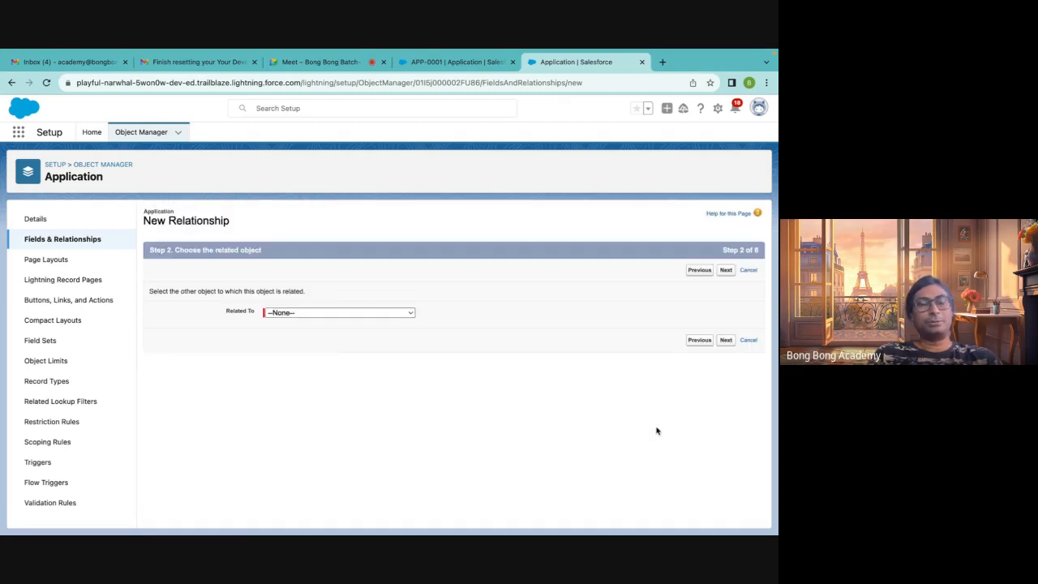
Relate the master-detail field to Contact and fill in the field name Contact
click(349, 311)
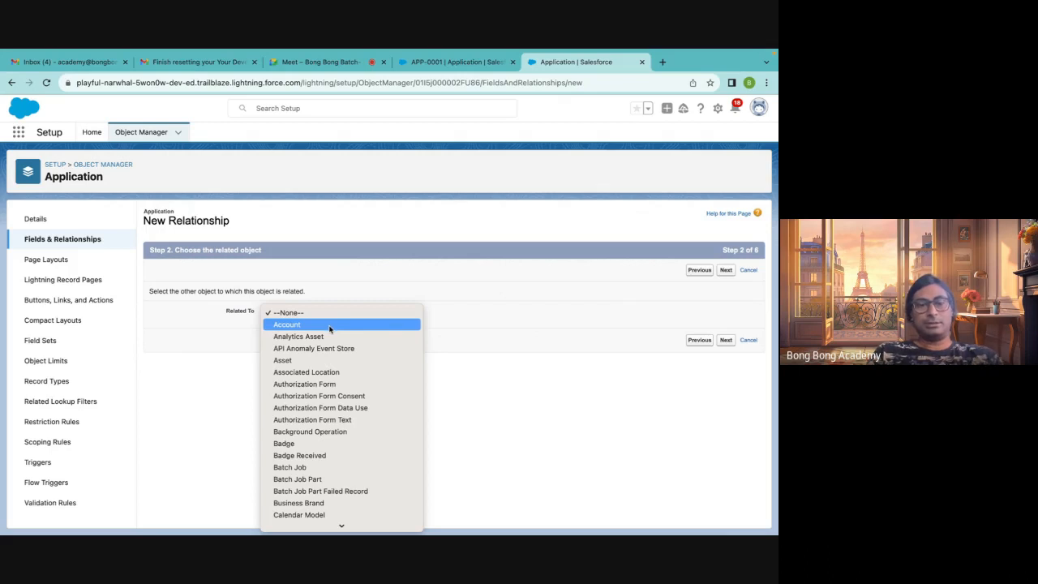
text(con)
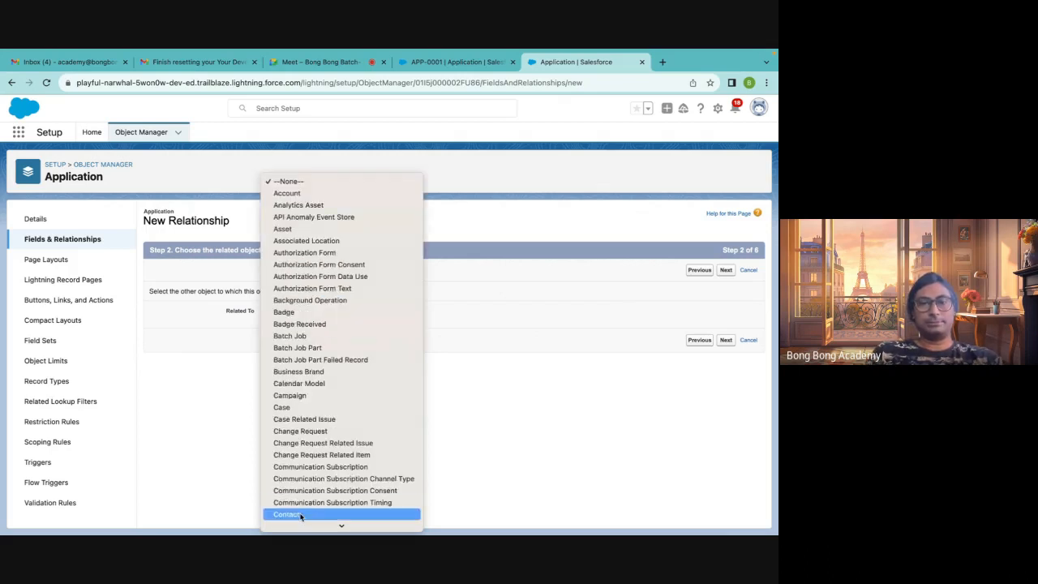
click(301, 515)
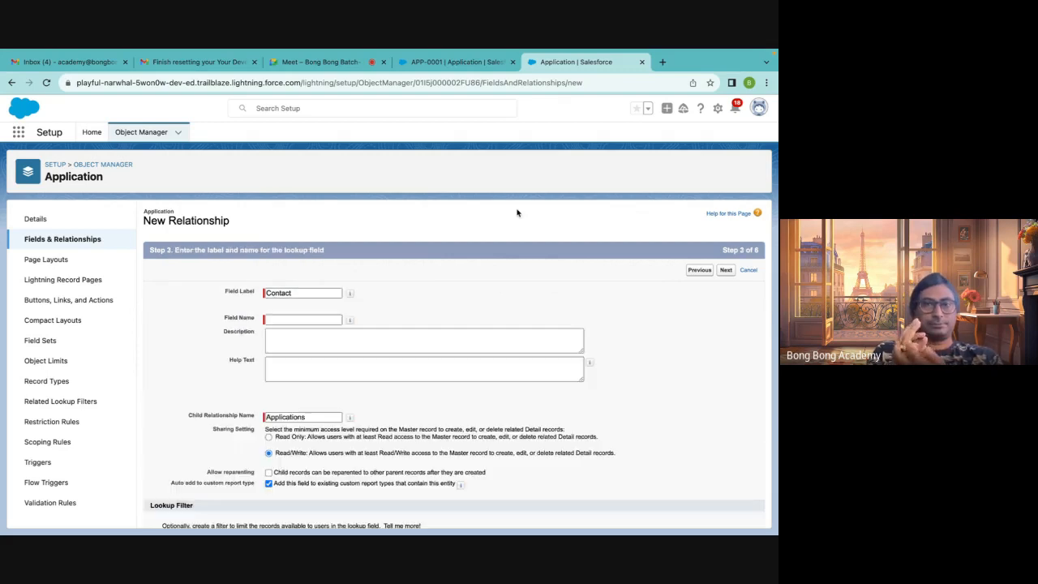
click(315, 319)
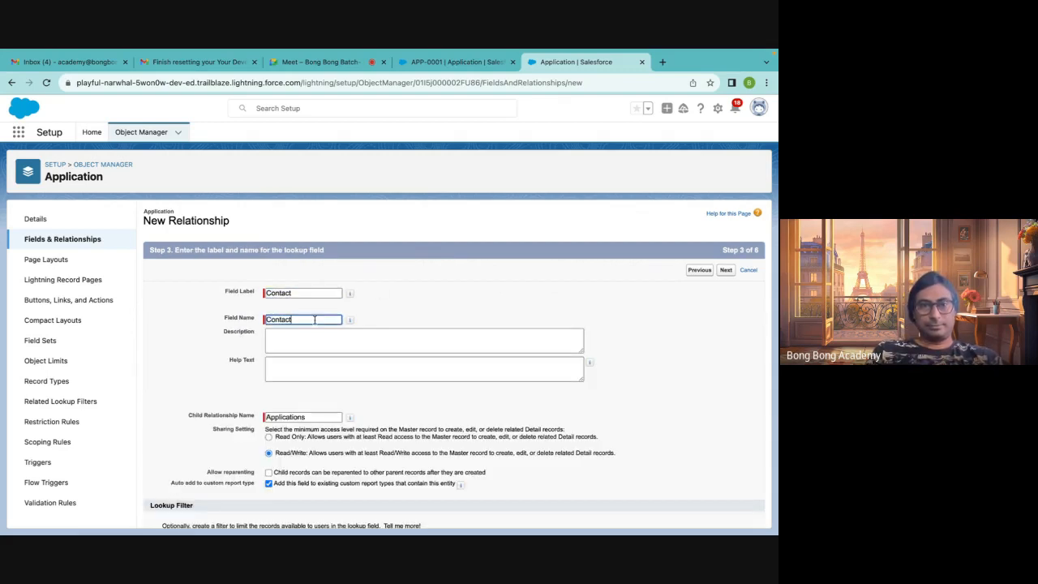
scroll(373, 360, down, 1)
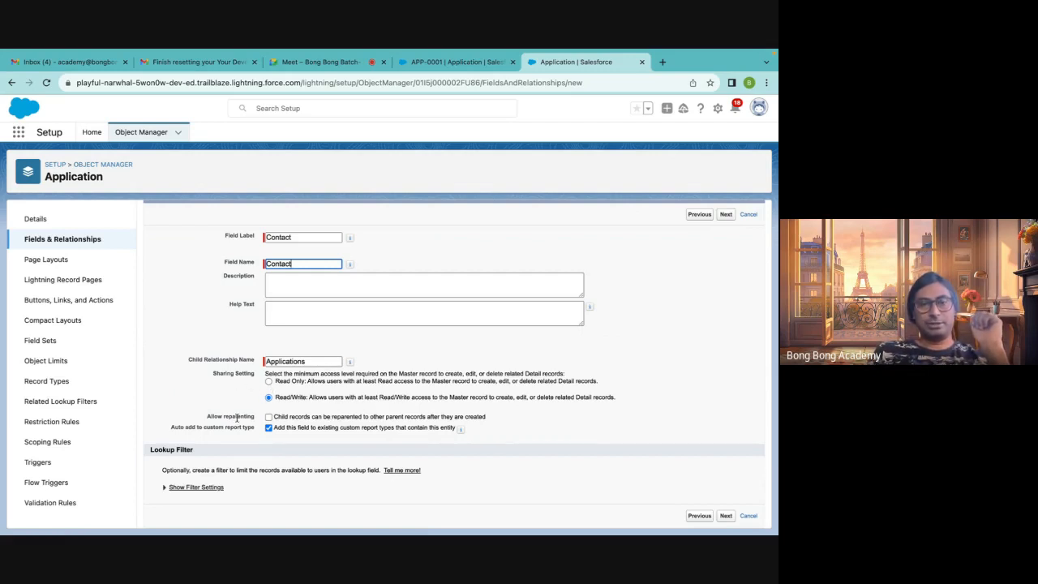
Allow reparenting of child records and try to finish the Contact master-detail field through security and layout steps
drag(205, 423, 263, 420)
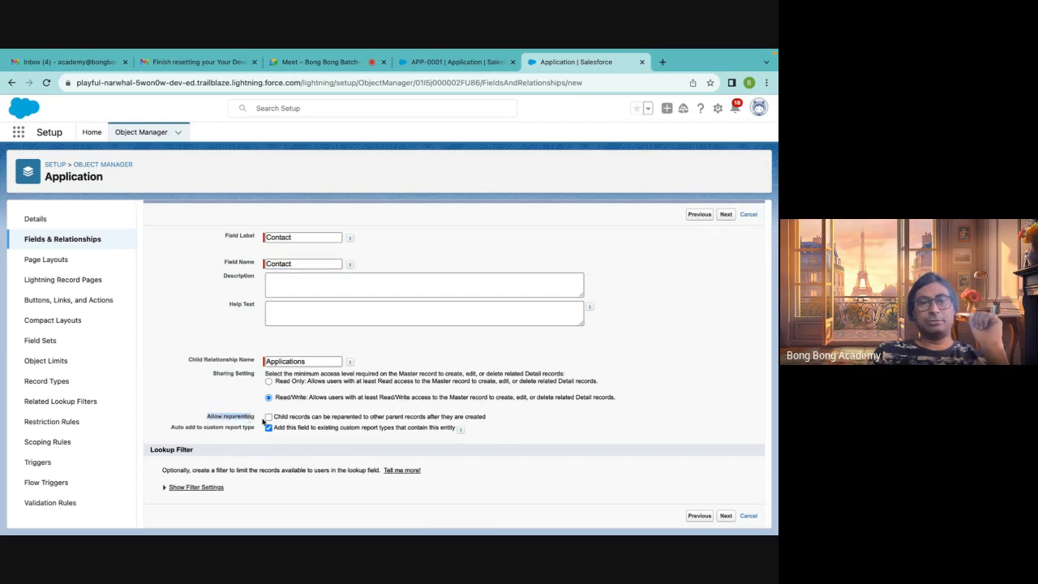
click(317, 411)
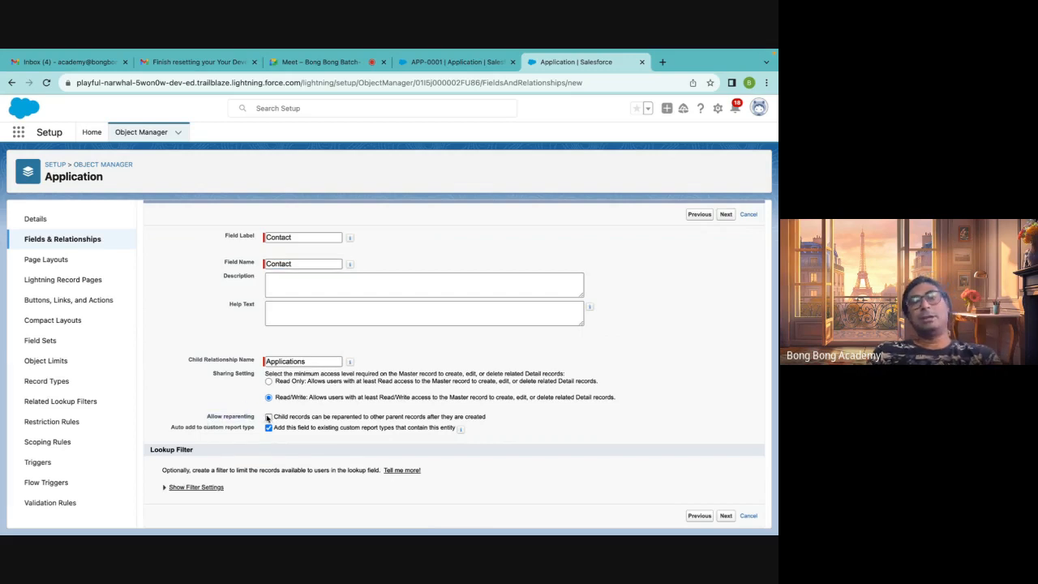
click(269, 417)
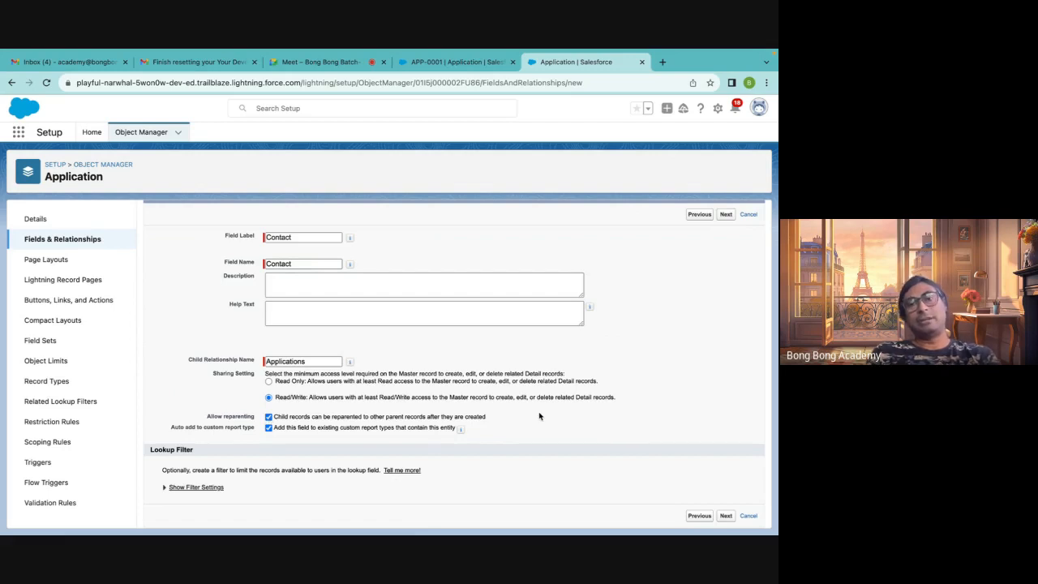
click(269, 417)
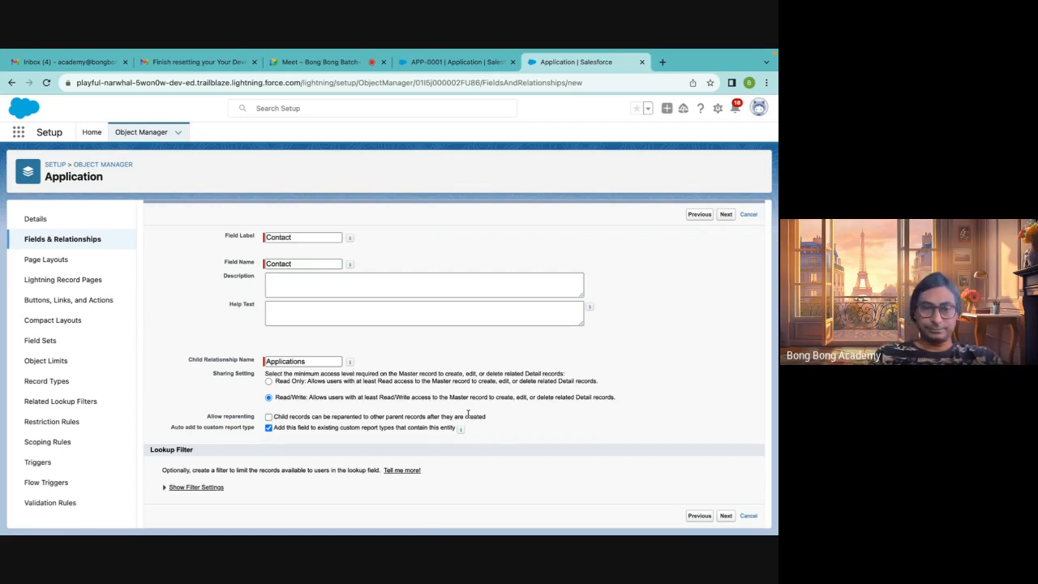
click(269, 418)
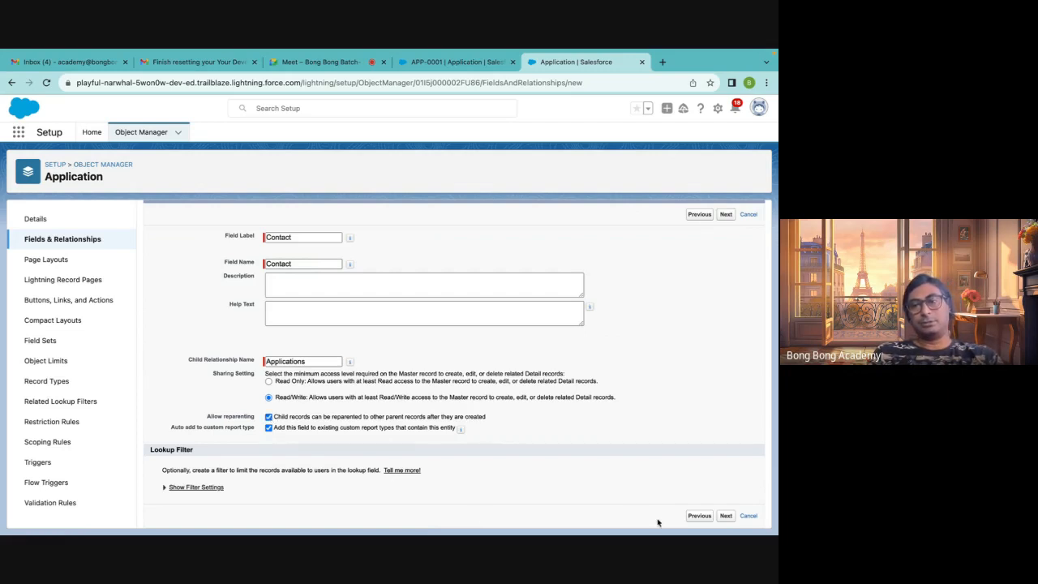
click(726, 516)
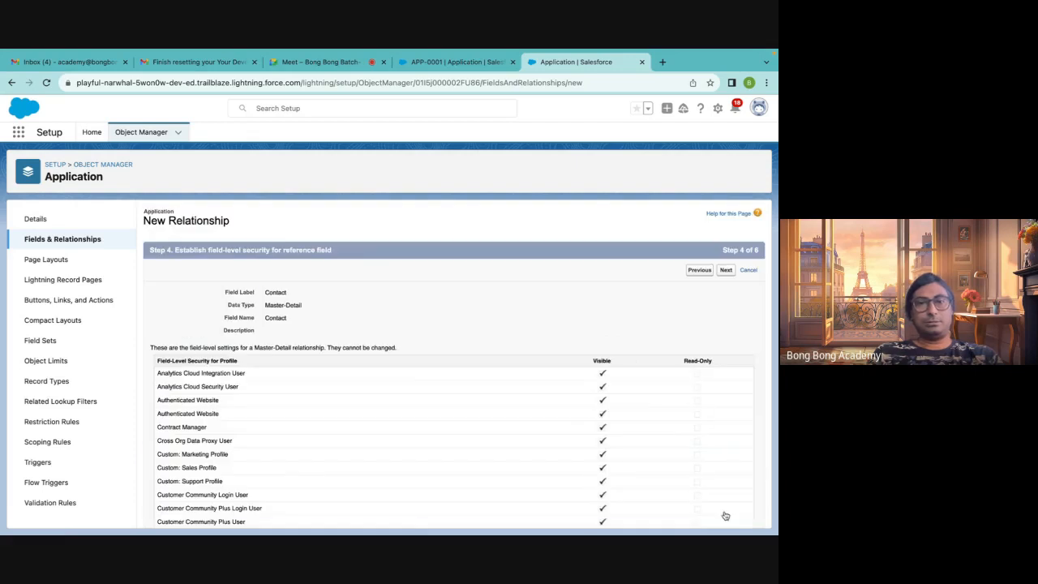
click(722, 271)
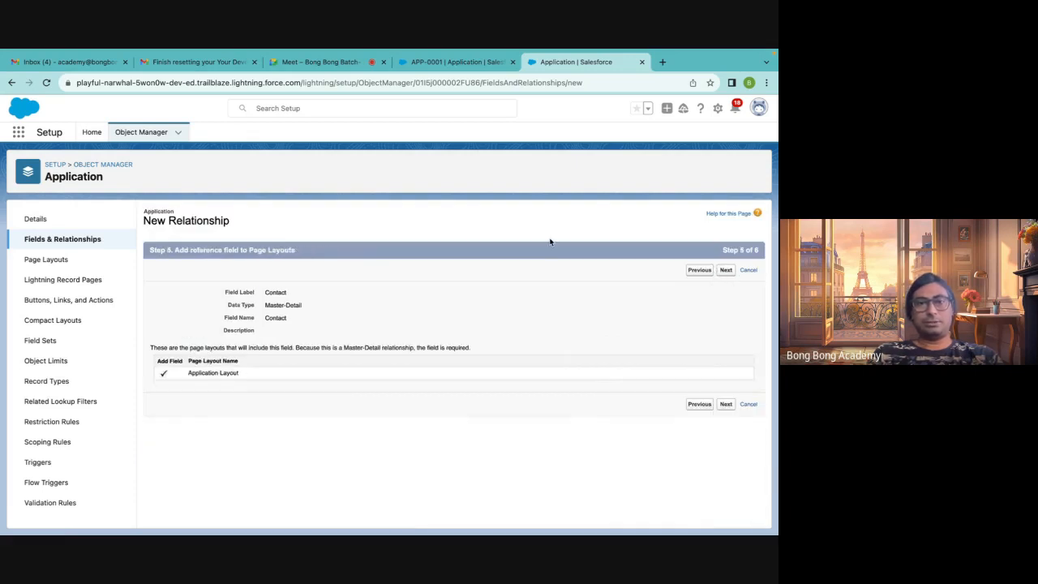
click(726, 271)
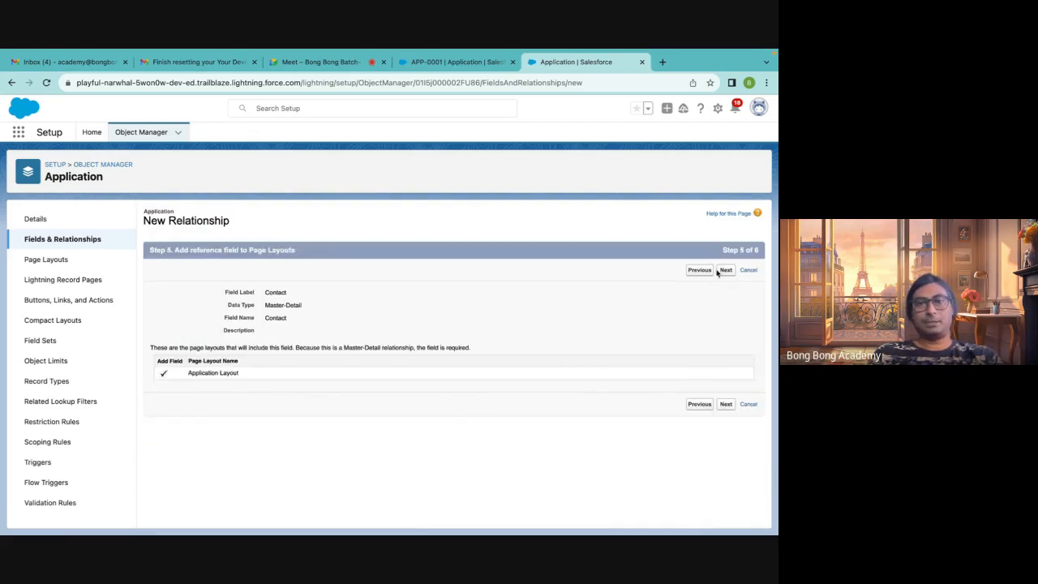
click(724, 272)
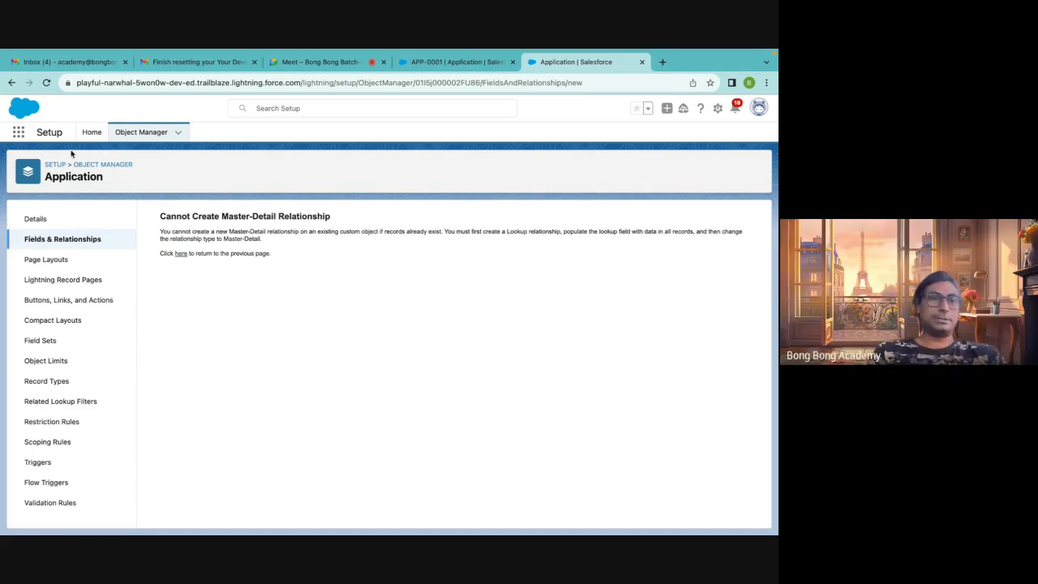
Read the explanation on why the master-detail relationship cannot be created
double_click(72, 177)
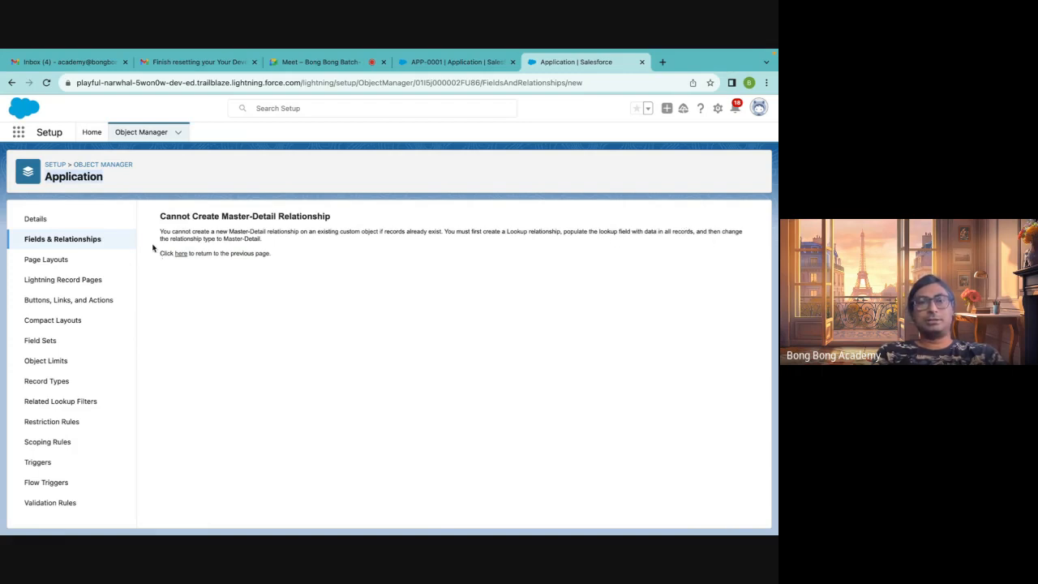
drag(446, 232, 448, 243)
click(446, 243)
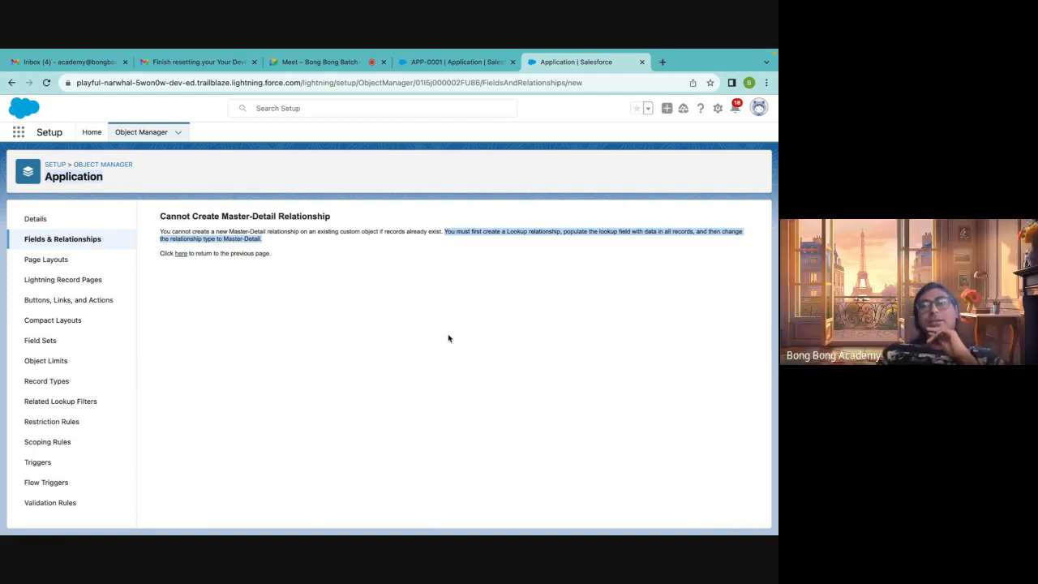
click(449, 338)
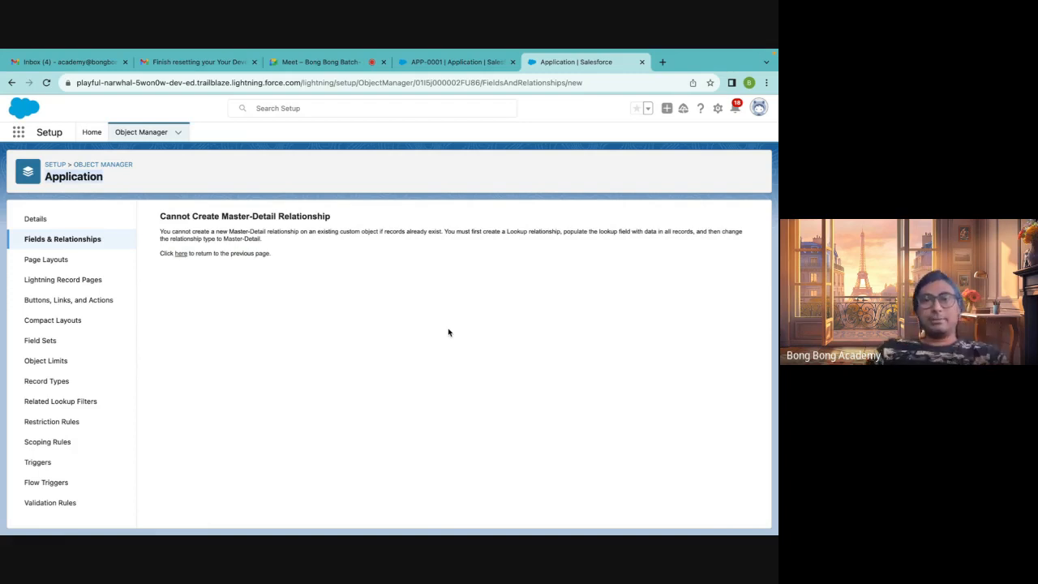
Switch to the APP-0001 application record and delete it
click(417, 64)
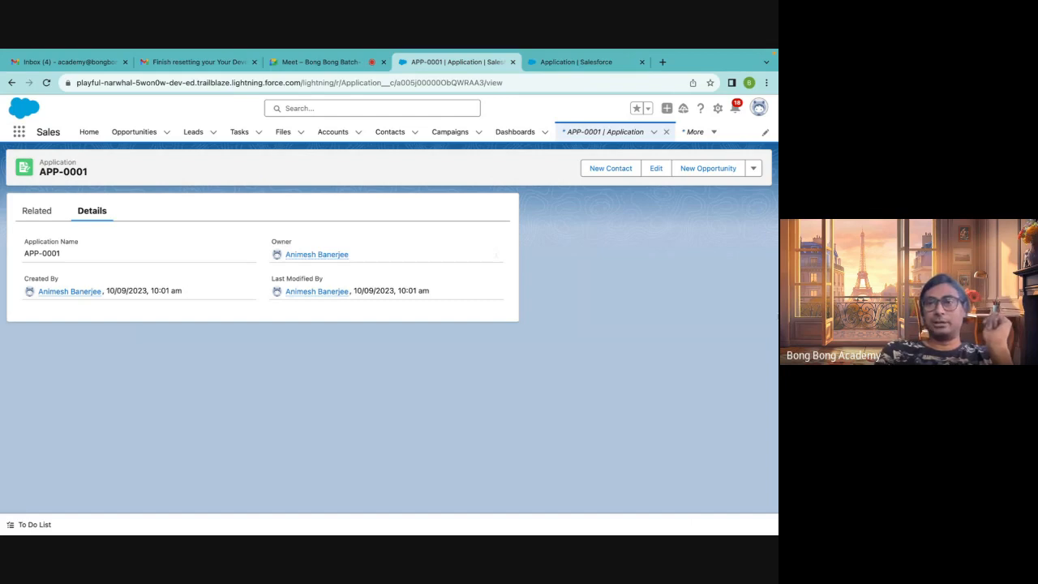
click(755, 169)
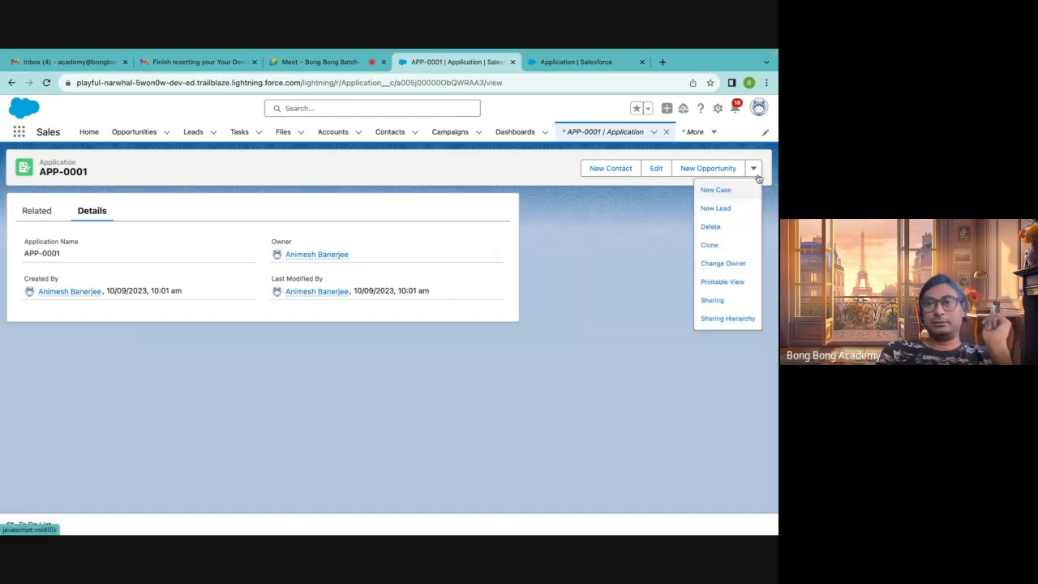
click(728, 224)
click(546, 339)
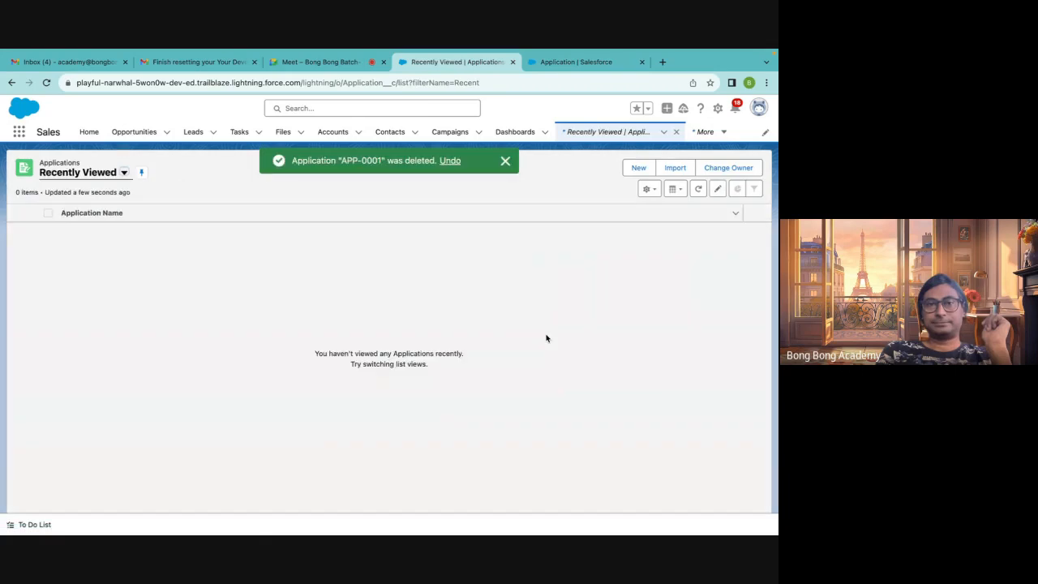
Return to Setup and start a new Application field of type Master-Detail Relationship
click(558, 64)
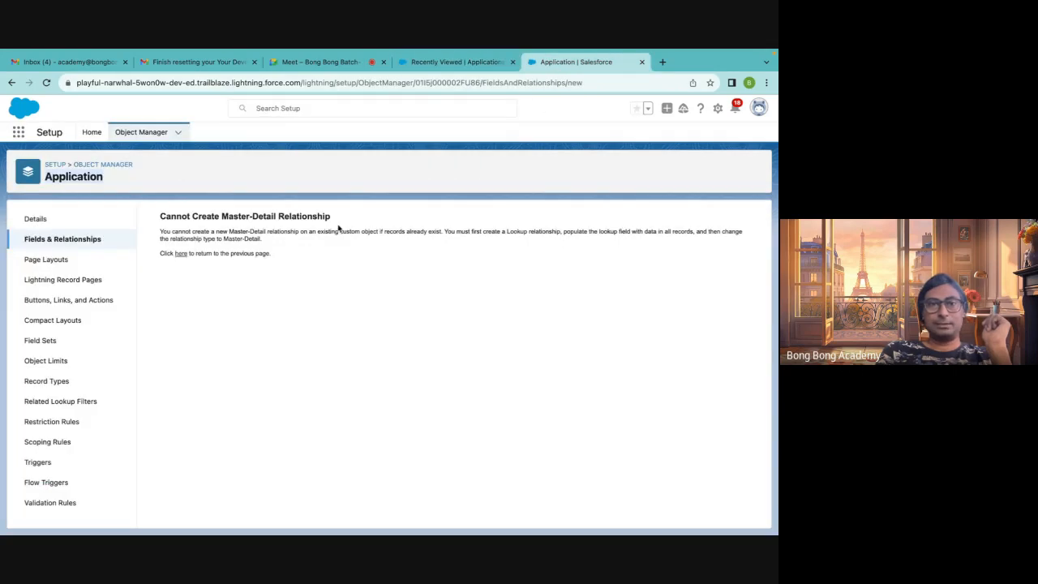
click(98, 239)
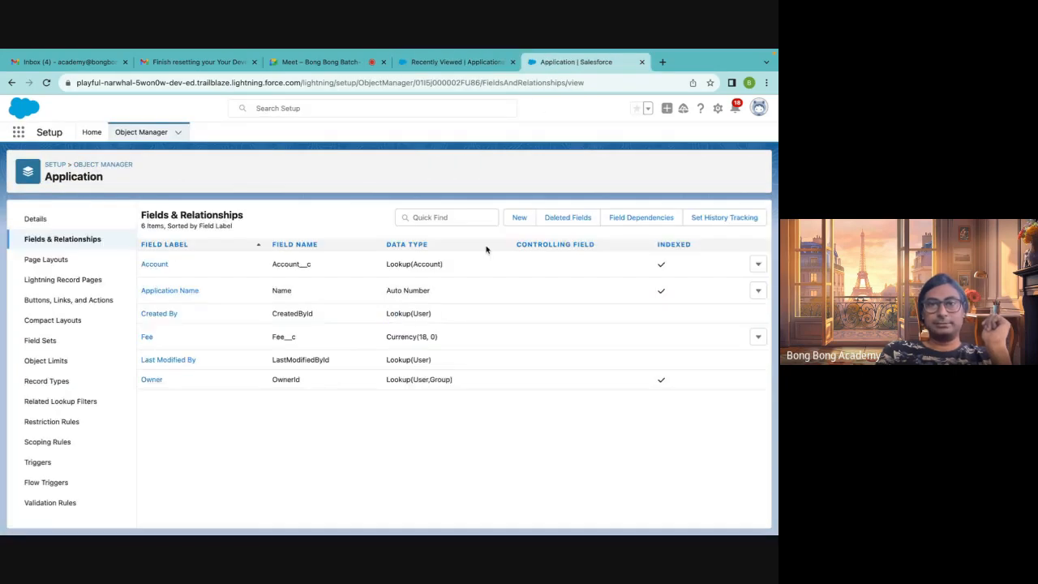
click(519, 218)
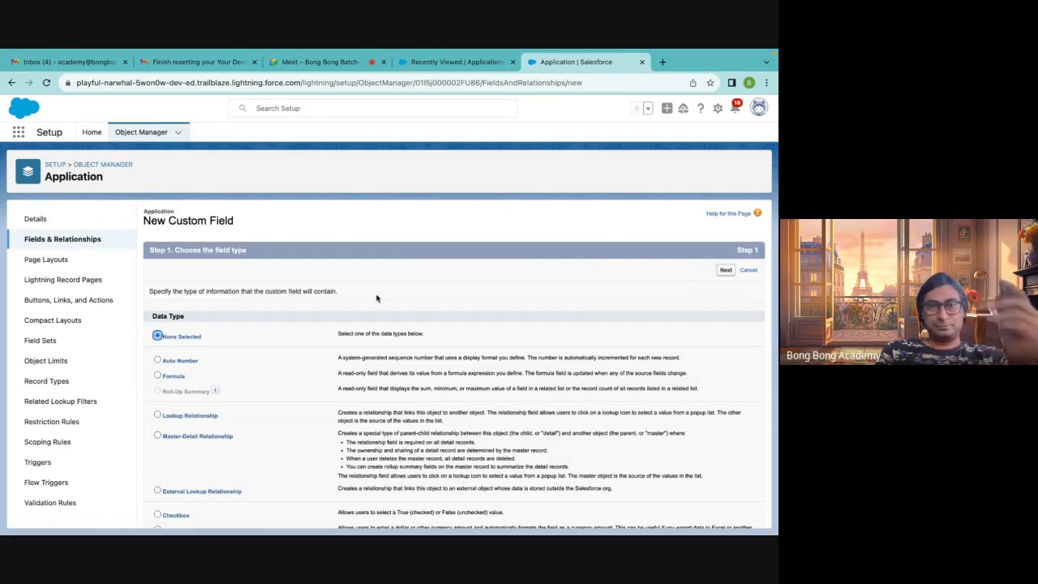
scroll(334, 360, down, 3)
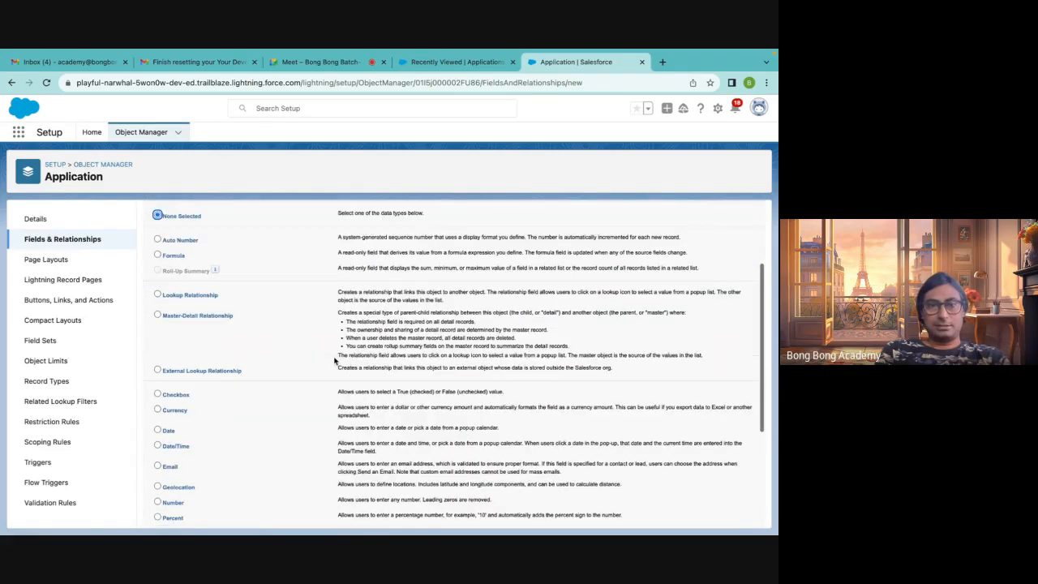
click(219, 317)
scroll(529, 288, up, 3)
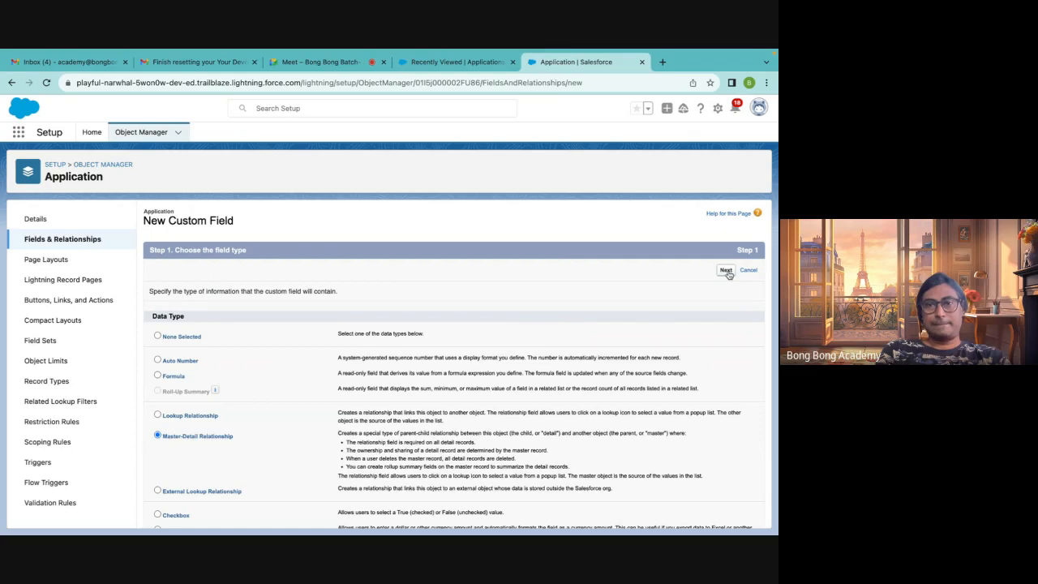
click(367, 315)
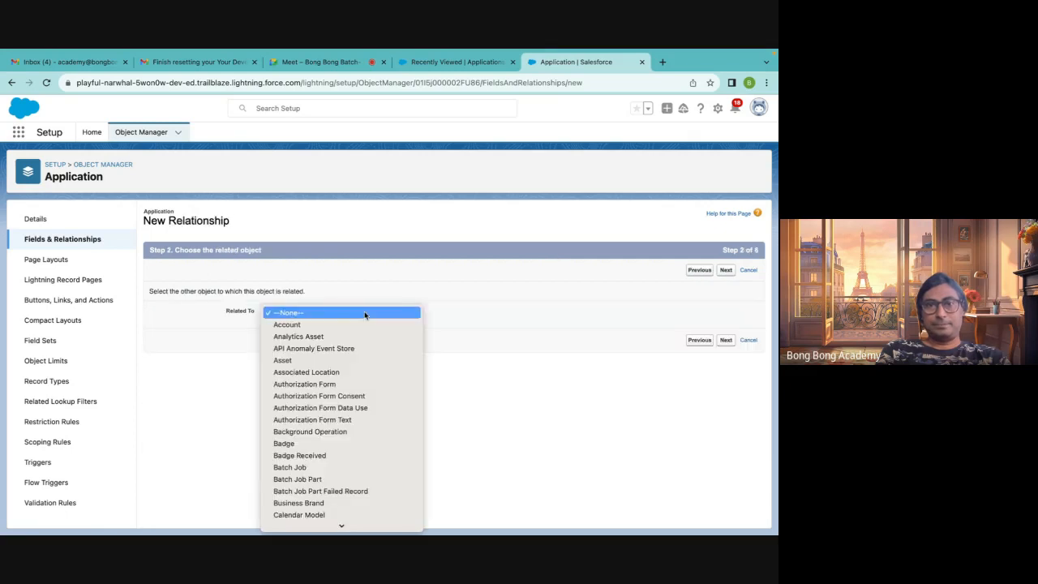
Choose Contact as the related object and continue to the label and name step
key(c)
key(o)
key(n)
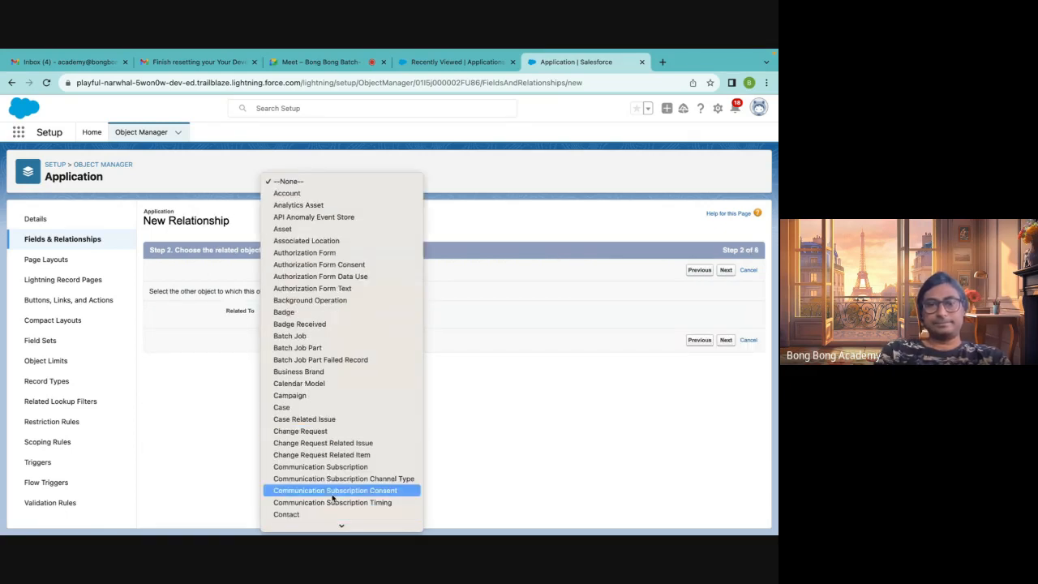
click(272, 467)
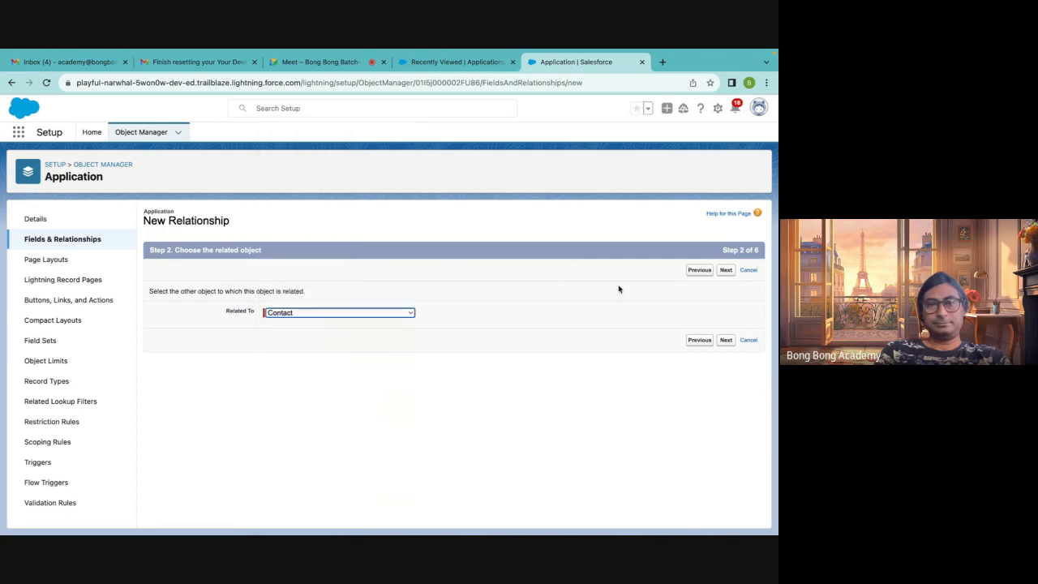
click(726, 275)
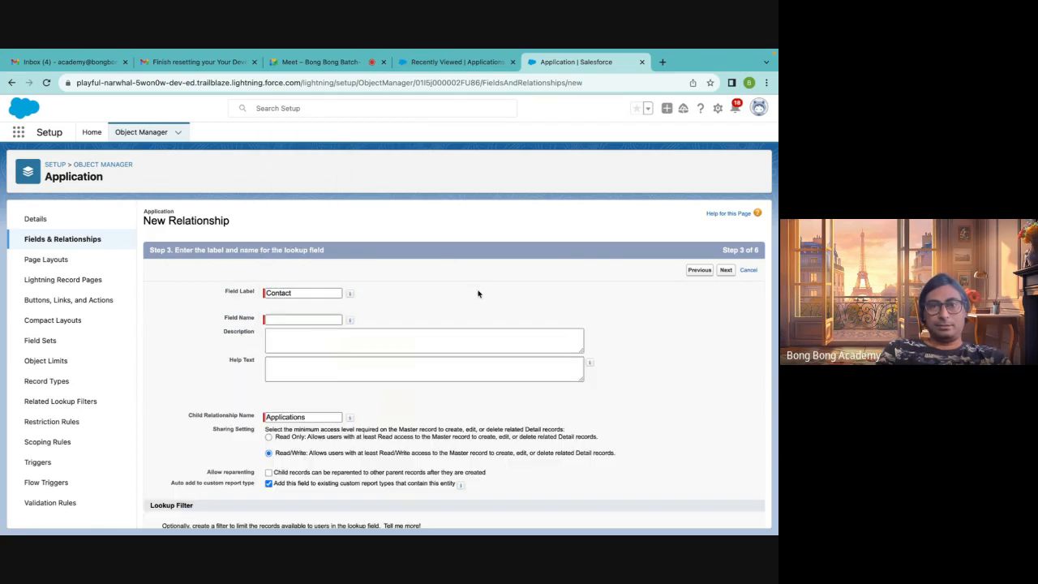
Fill in the field name Contact, allow reparenting of child records, and continue to field-level security
click(284, 320)
scroll(385, 380, down, 1)
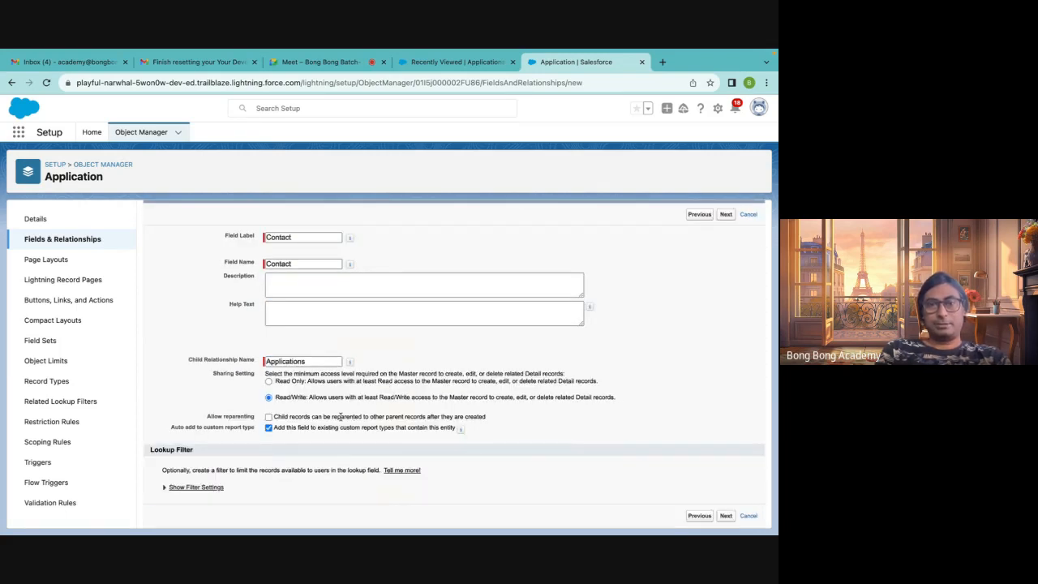
click(269, 416)
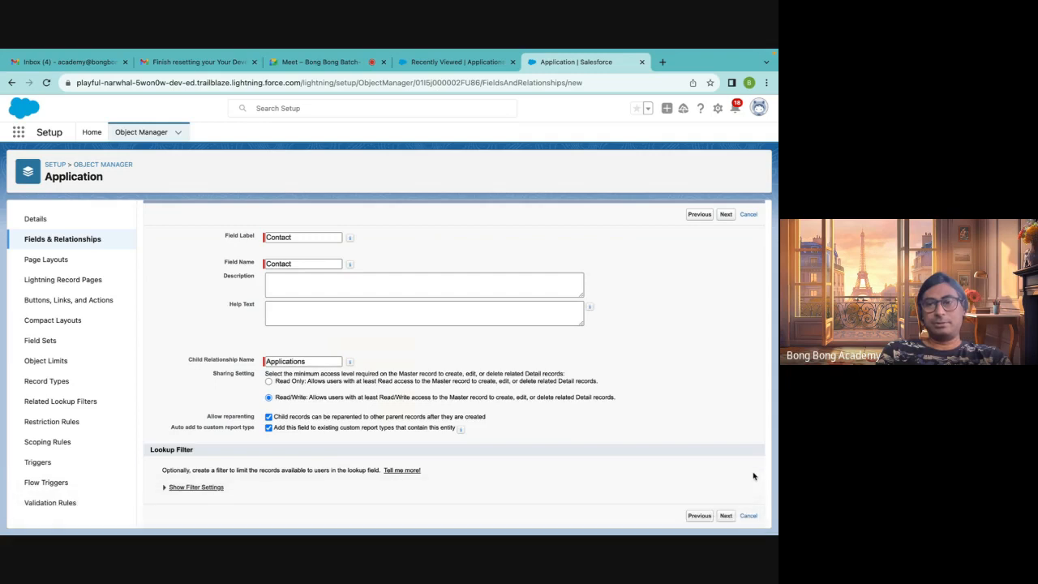
click(726, 516)
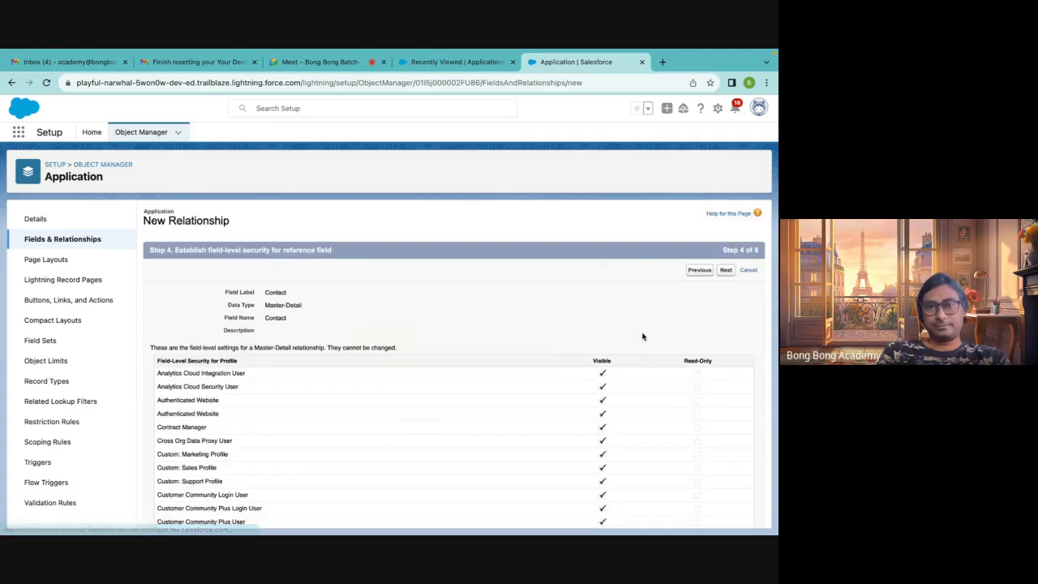
Accept the field-level security and page layout settings to finish creating the Contact master-detail field
click(725, 273)
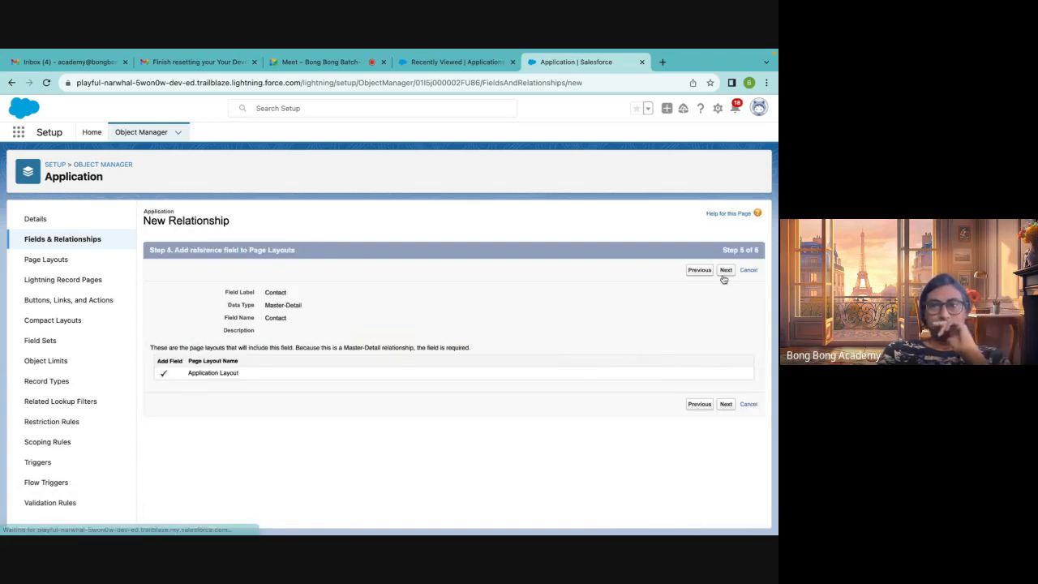
click(725, 273)
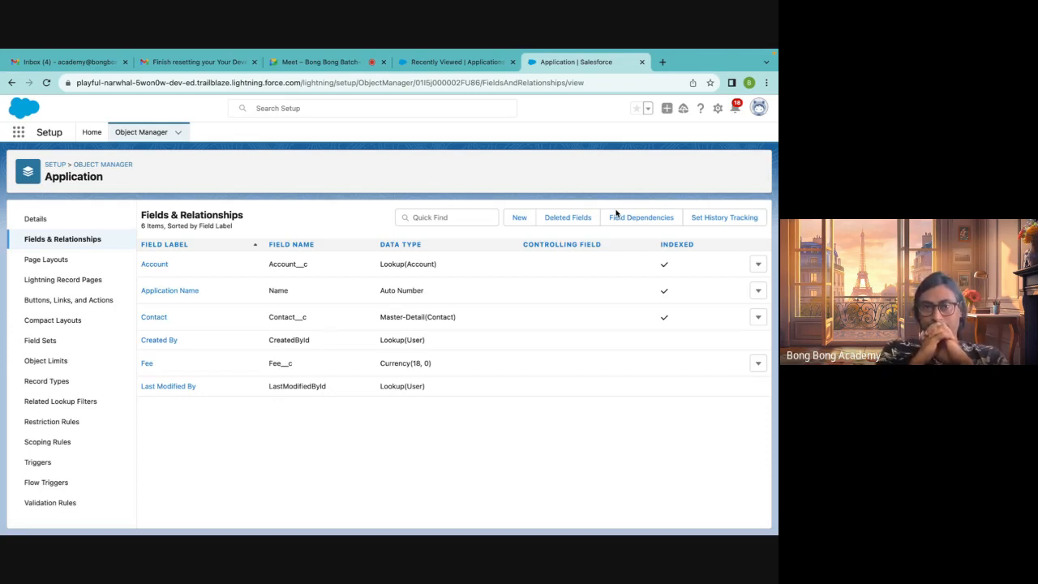
Switch to the Applications tab in the Sales app, reload it, and start a new Application record
click(429, 60)
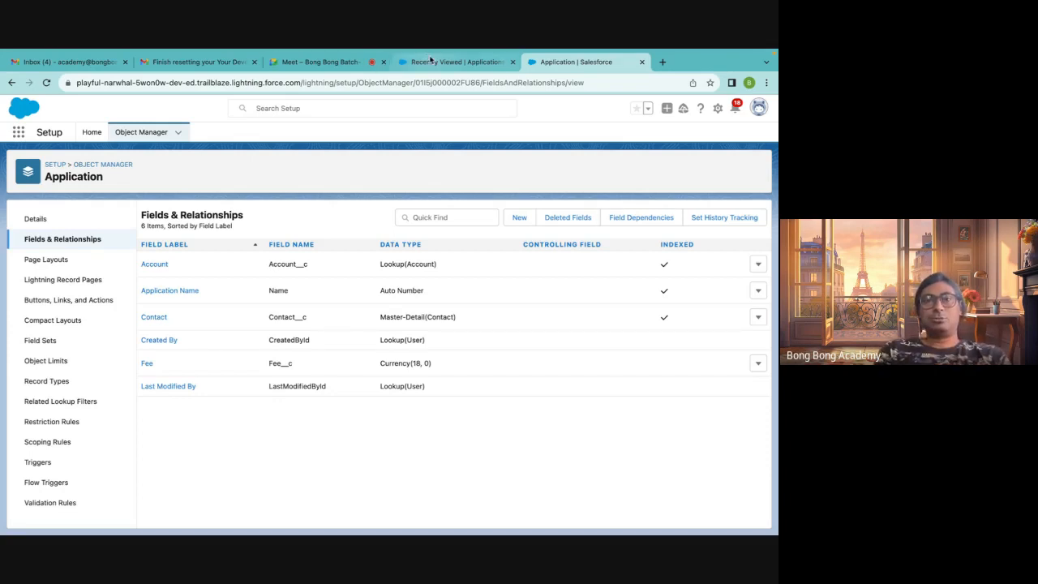
click(47, 82)
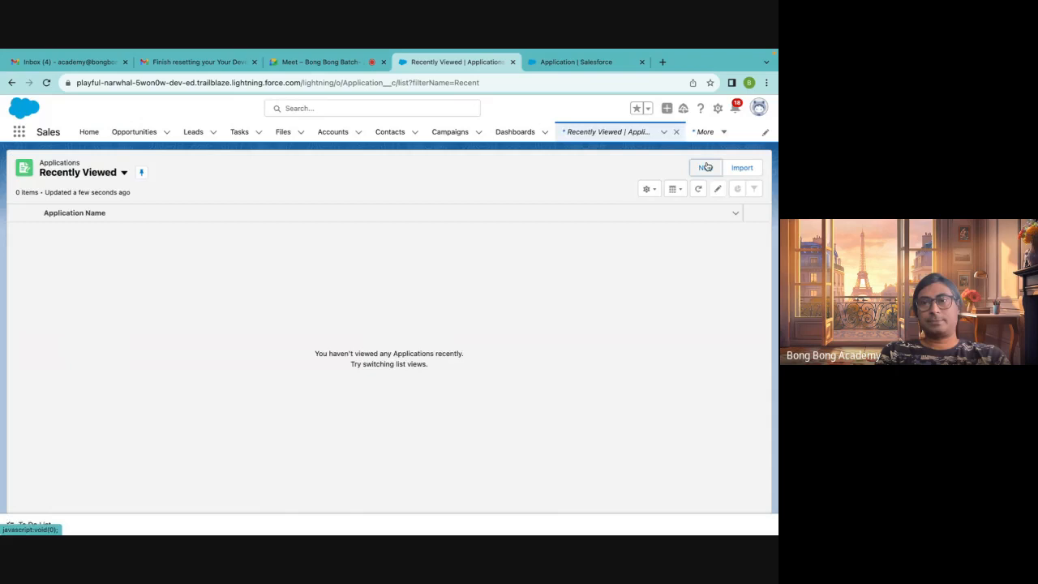
click(705, 167)
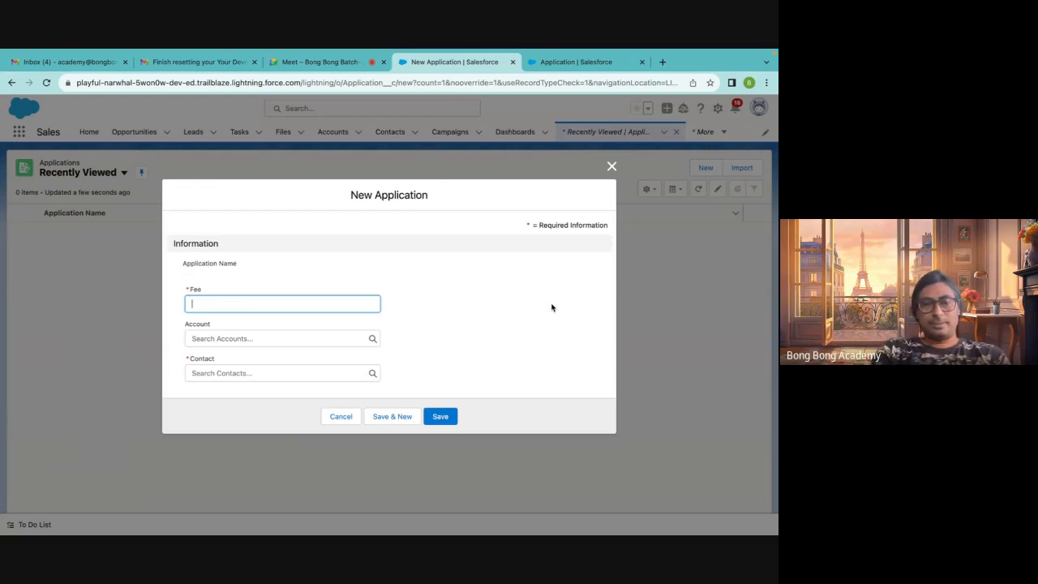
Fill in the new Application with Fee 100, Account TCS, and a contact chosen from recent contacts
text(100)
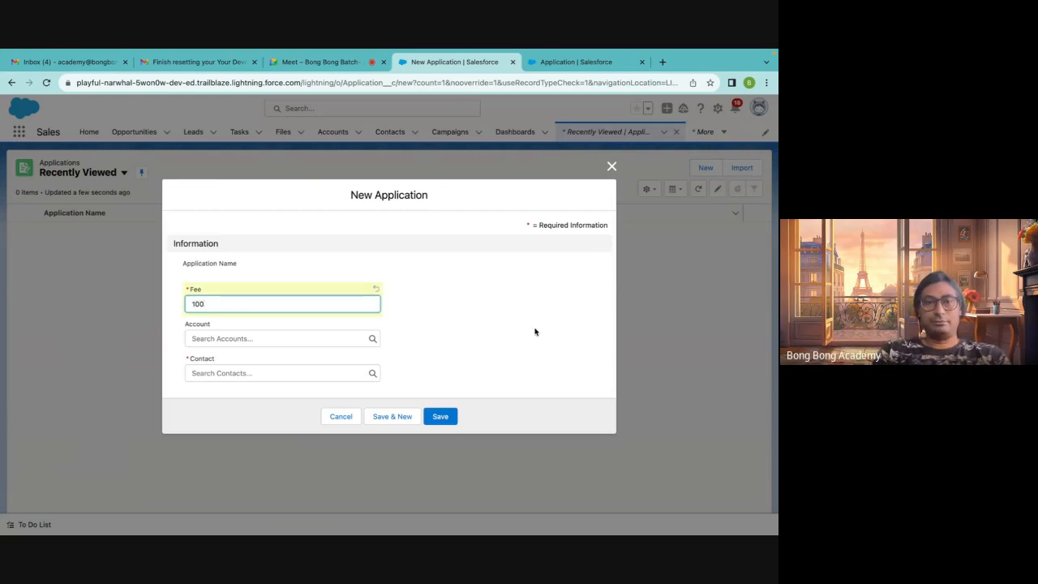
click(192, 335)
click(216, 394)
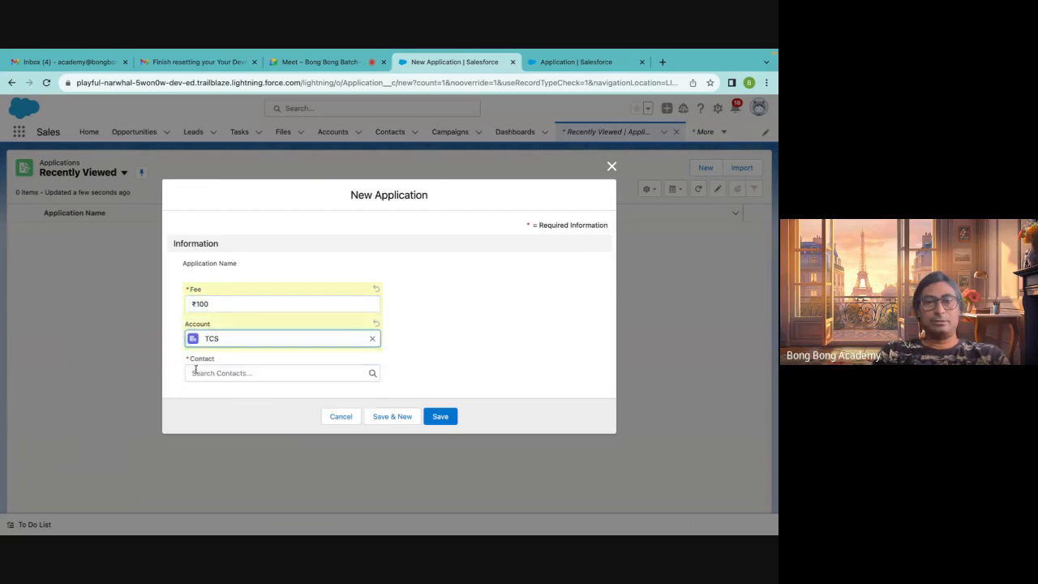
click(201, 370)
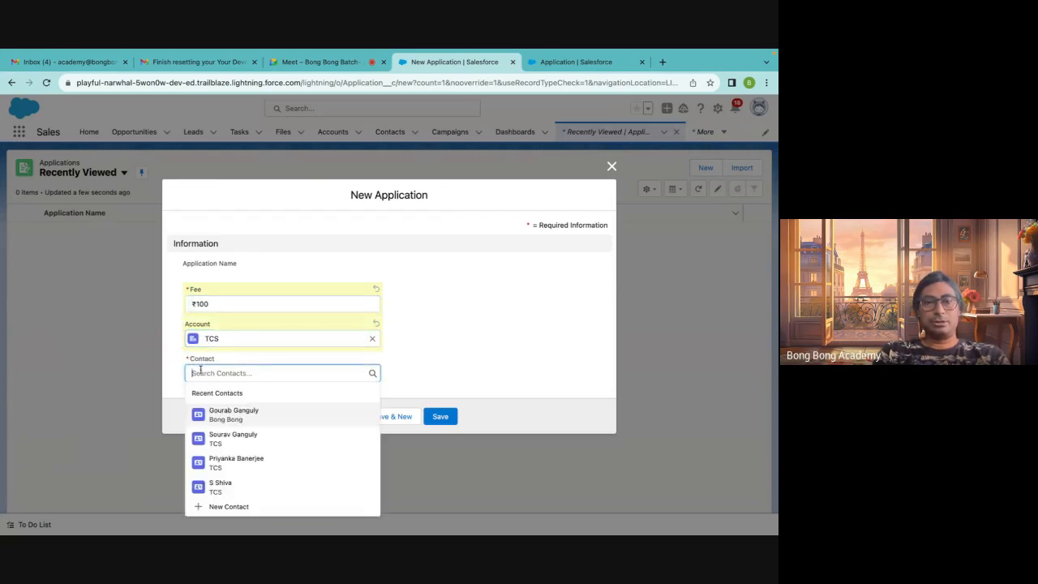
click(226, 415)
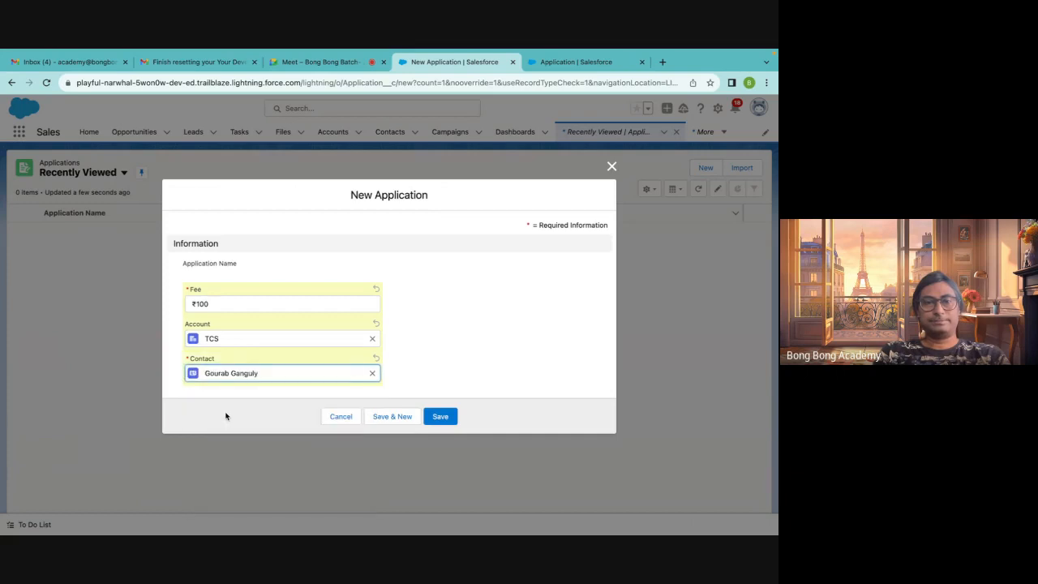
Try saving with the contact cleared, then reselect the same contact and save the Application record
click(373, 373)
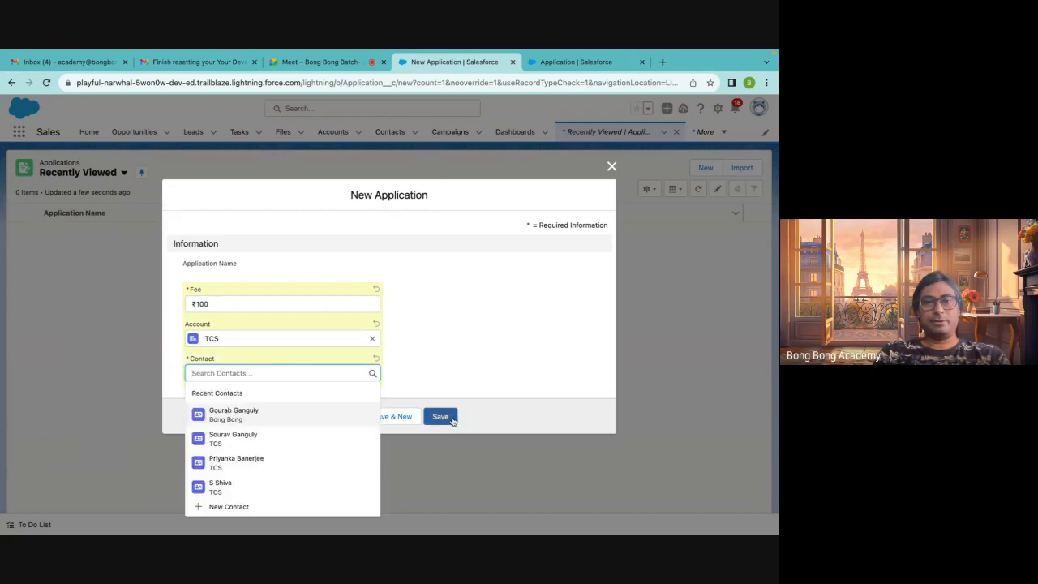
click(451, 420)
click(199, 368)
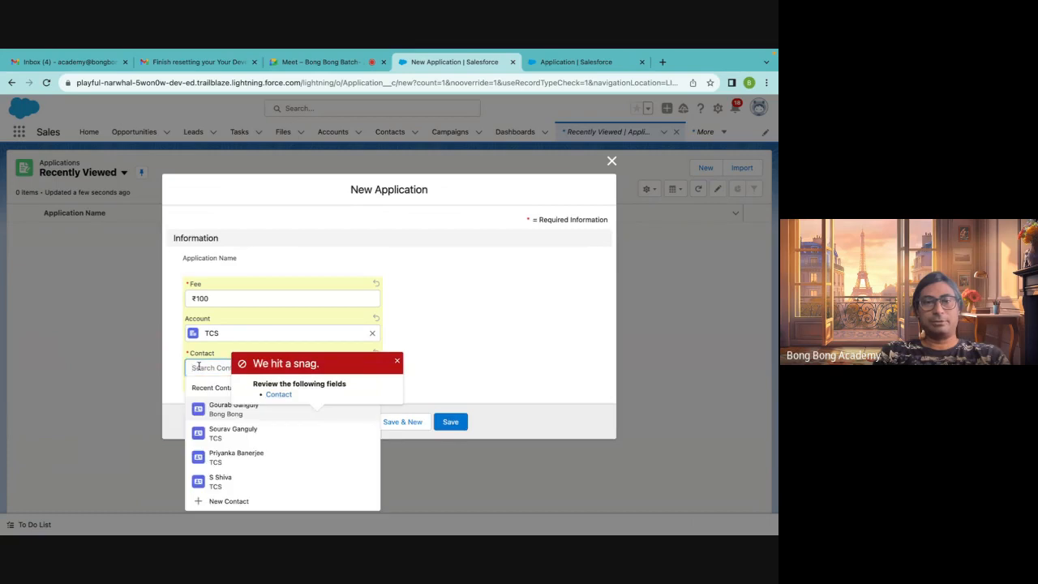
click(213, 412)
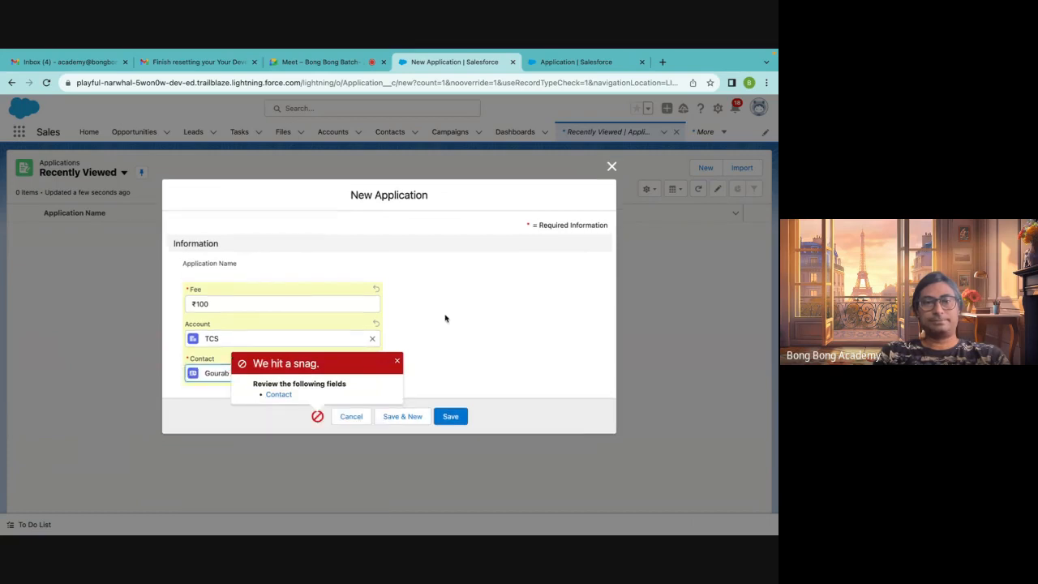
click(396, 361)
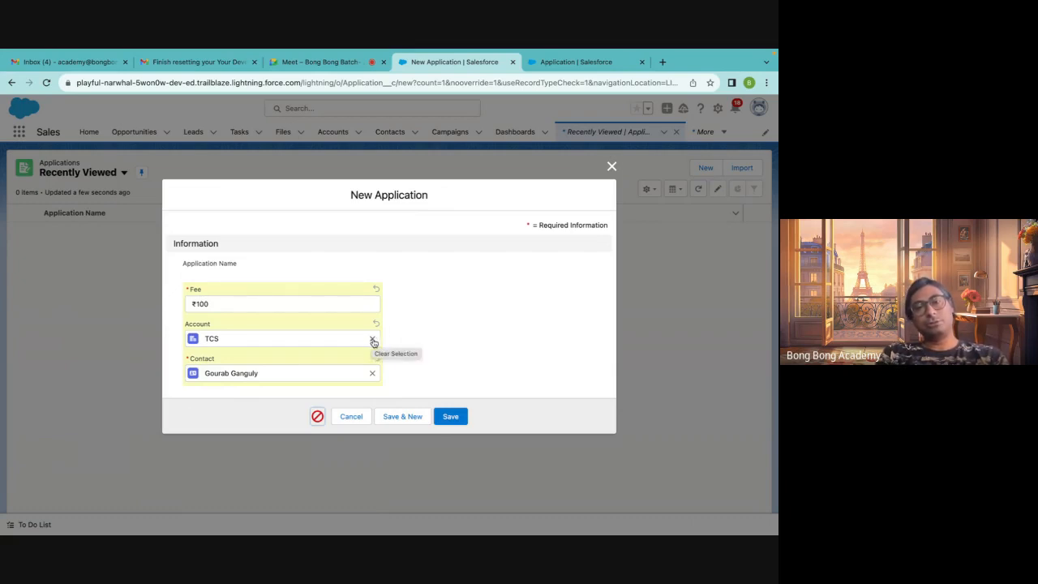
click(446, 416)
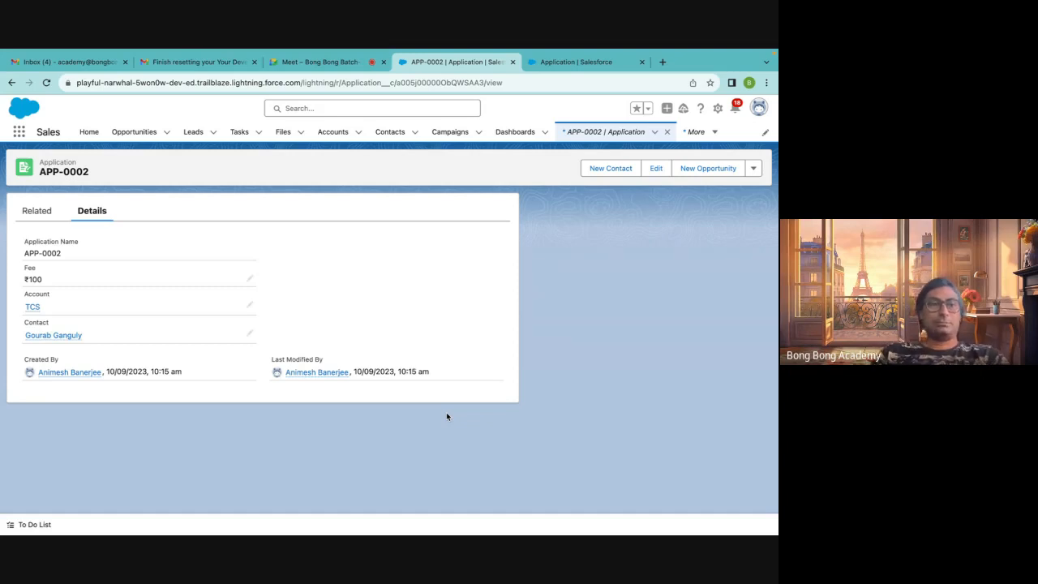
Open the TCS account from the Application and scroll to its Applications related list
click(33, 307)
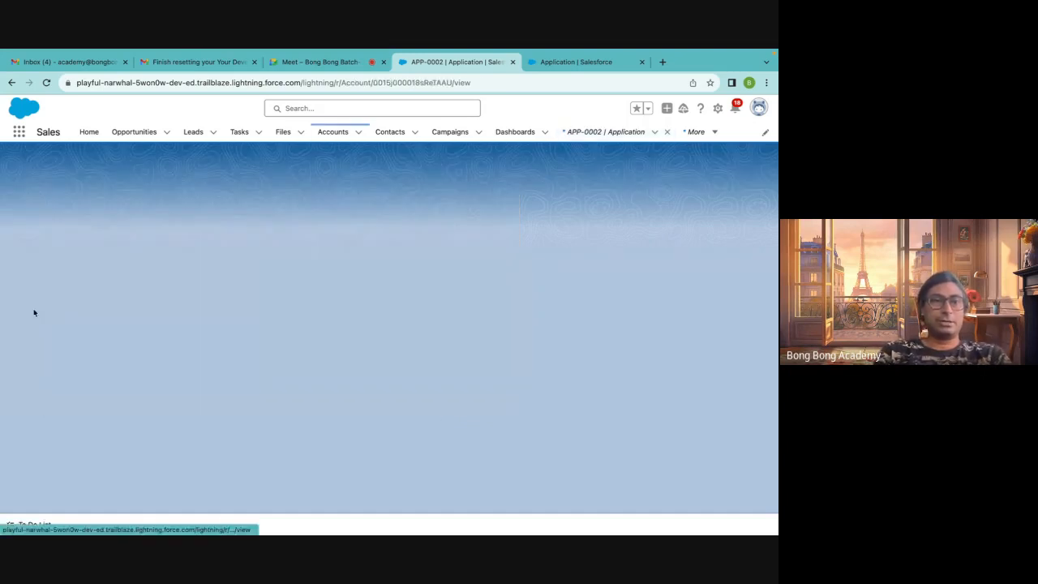
scroll(94, 342, down, 3)
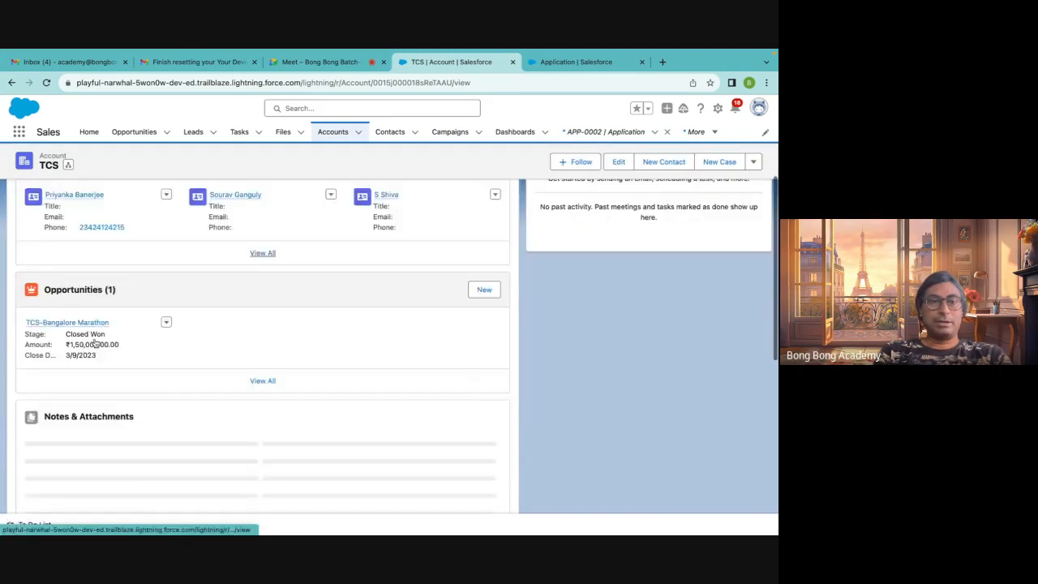
scroll(94, 344, down, 5)
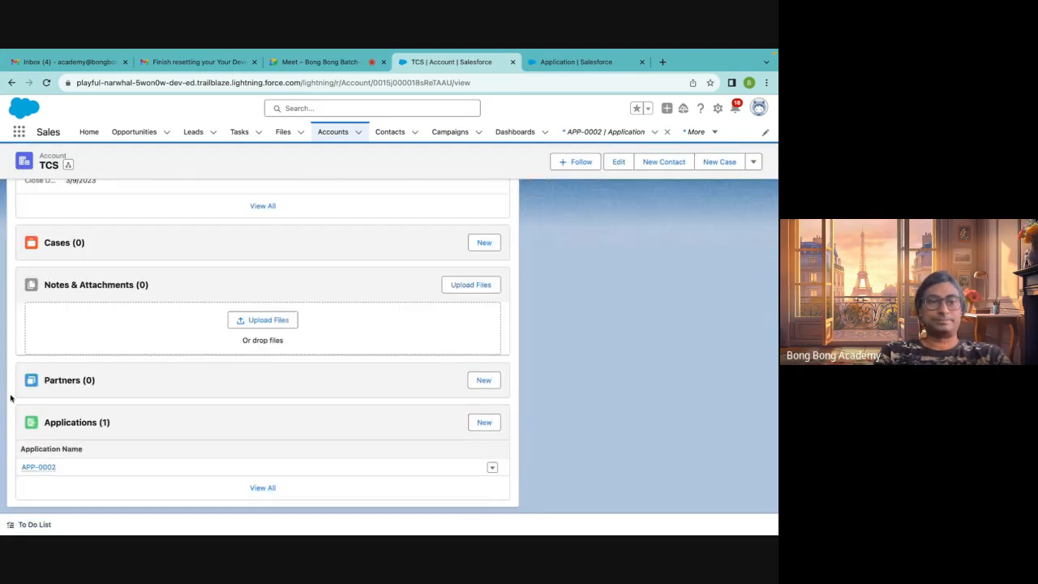
Go back to the Application, open its contact, and scroll to the contact's Applications related list
click(12, 83)
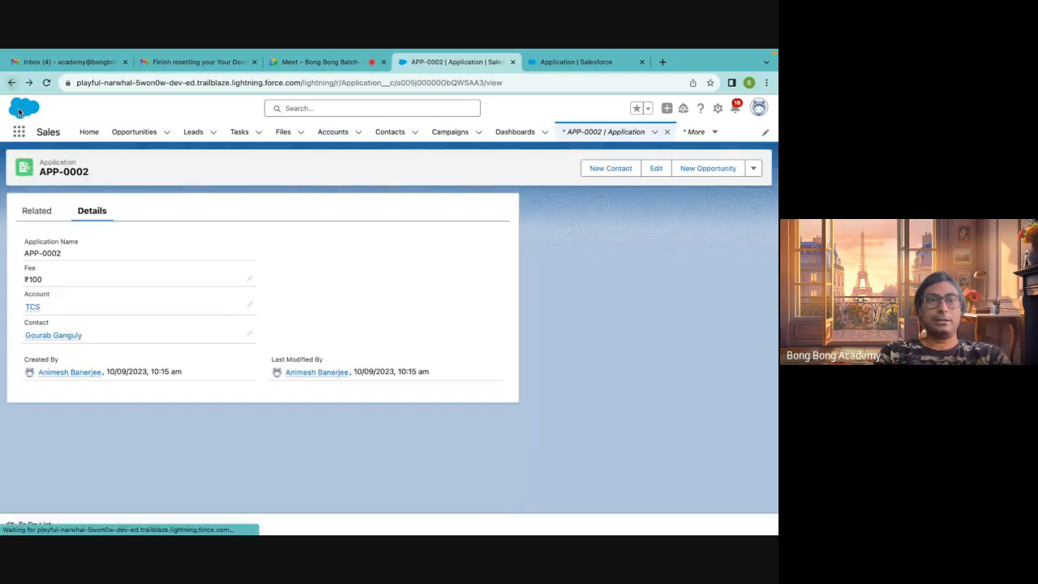
click(51, 336)
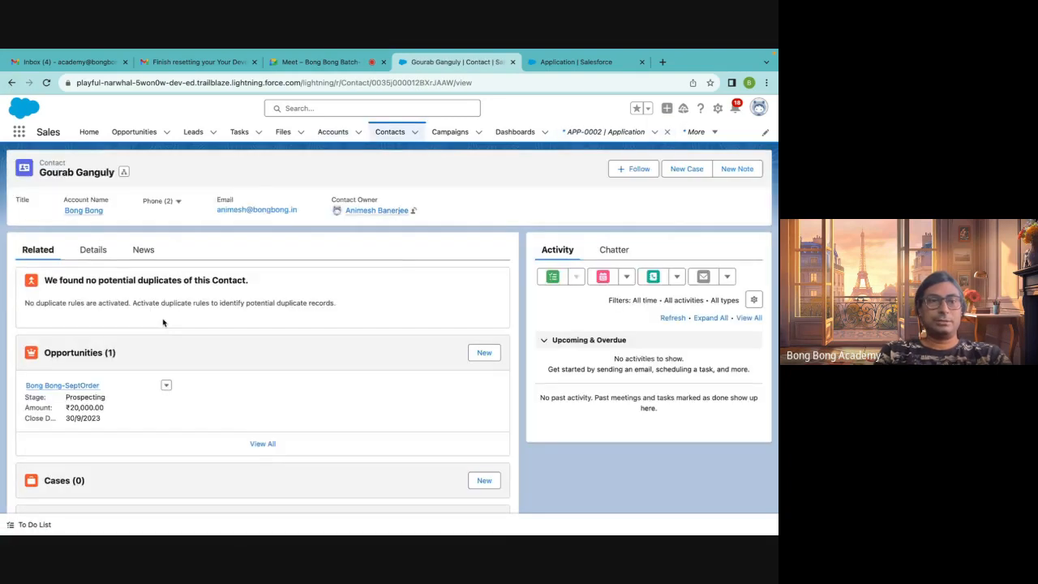
scroll(135, 331, down, 3)
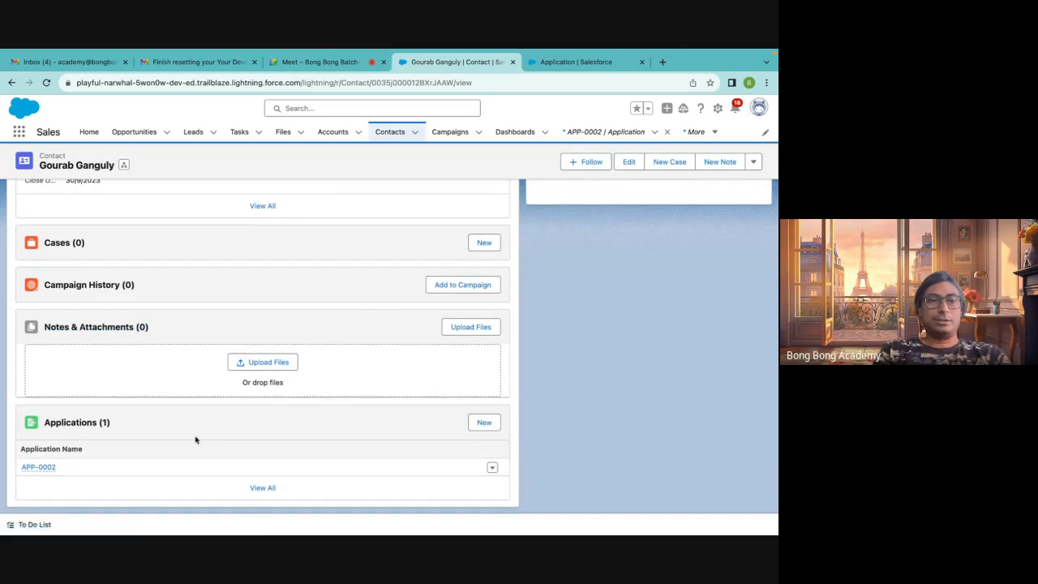
In Setup, start changing the Account lookup field's type to Master-Detail Relationship, then step back out of the wizard
click(349, 72)
click(408, 72)
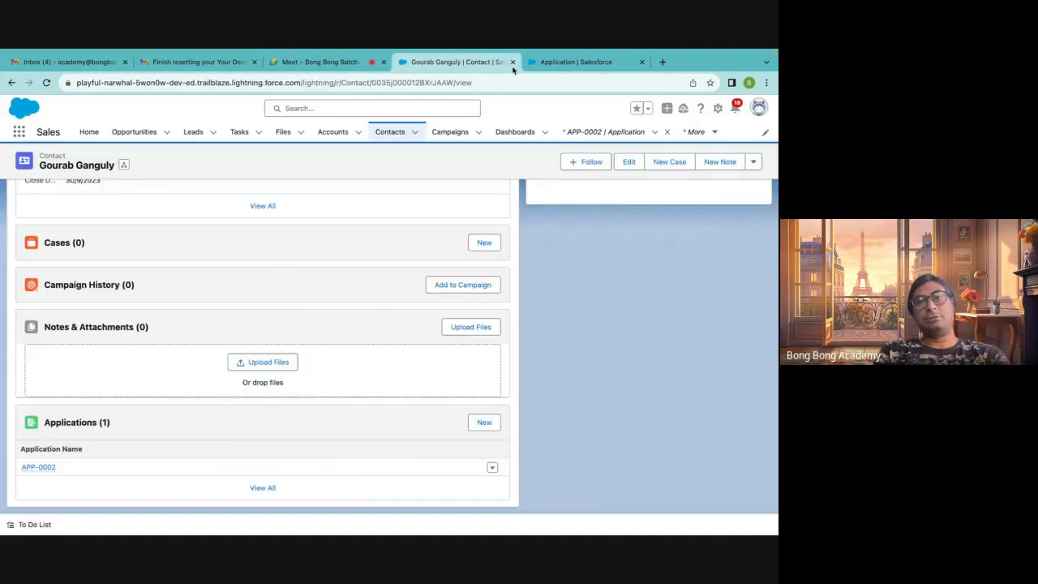
click(546, 69)
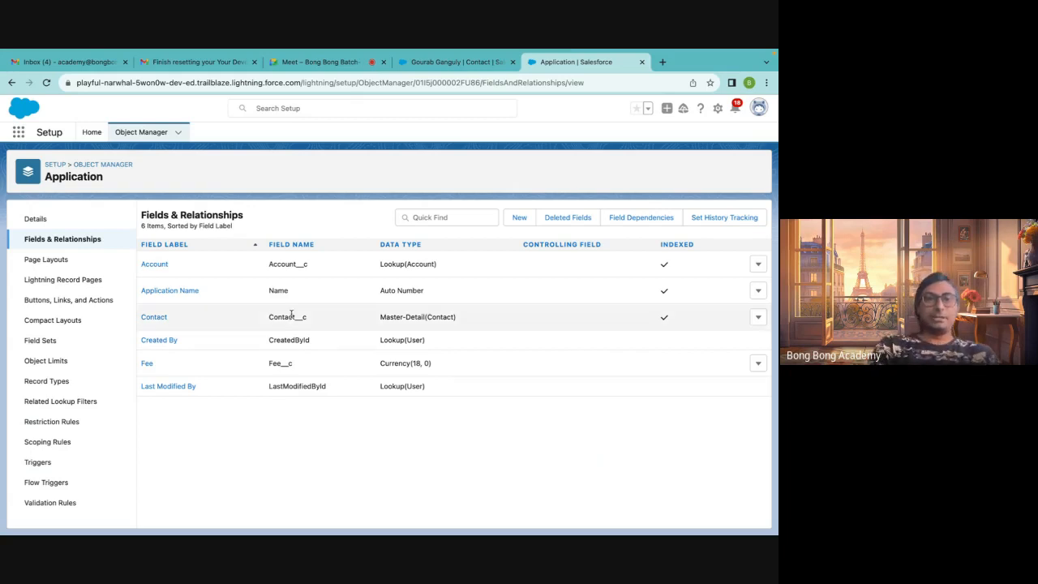
click(761, 265)
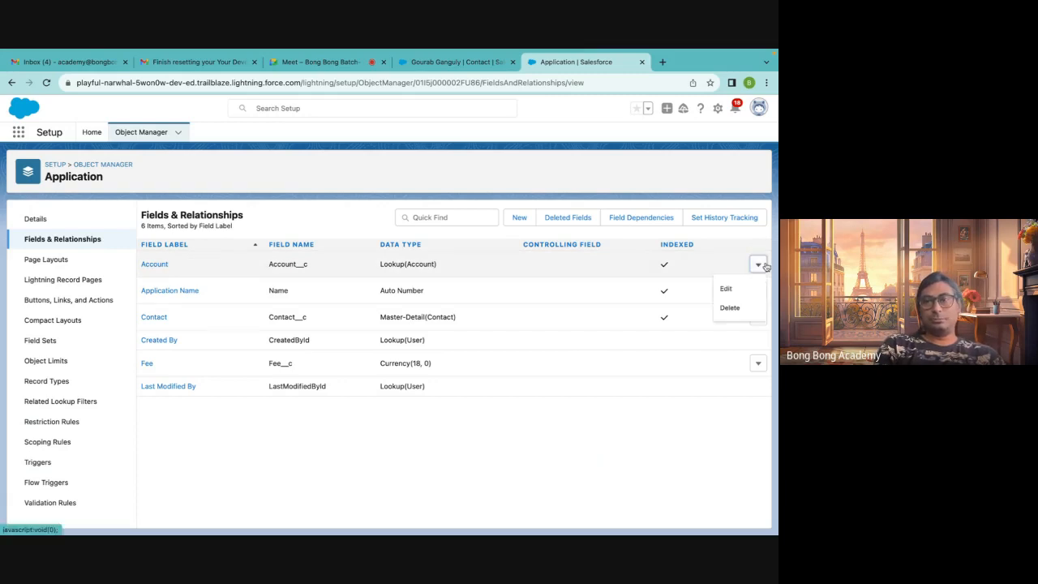
click(730, 294)
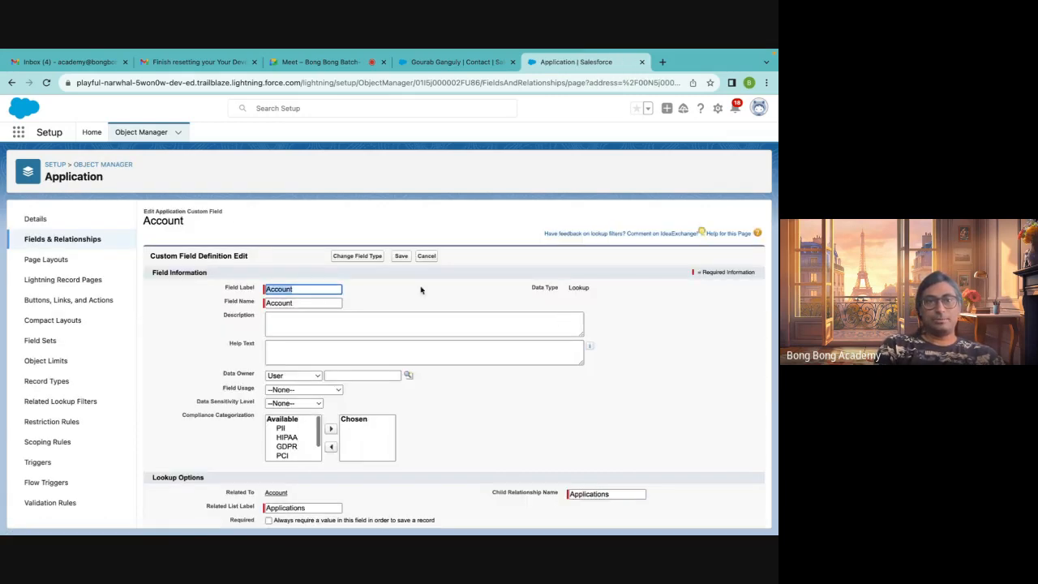
click(352, 258)
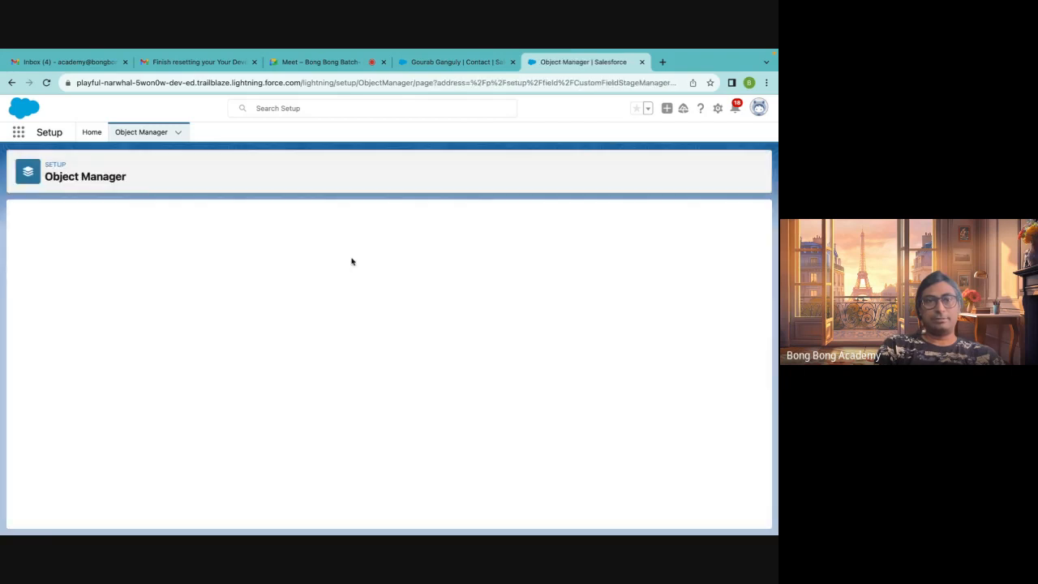
click(78, 383)
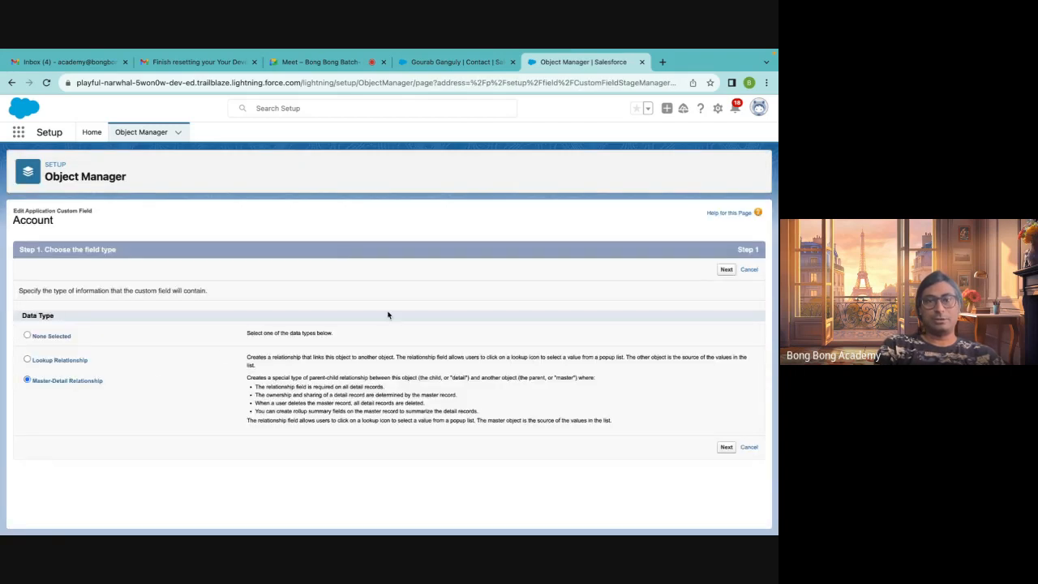
click(726, 272)
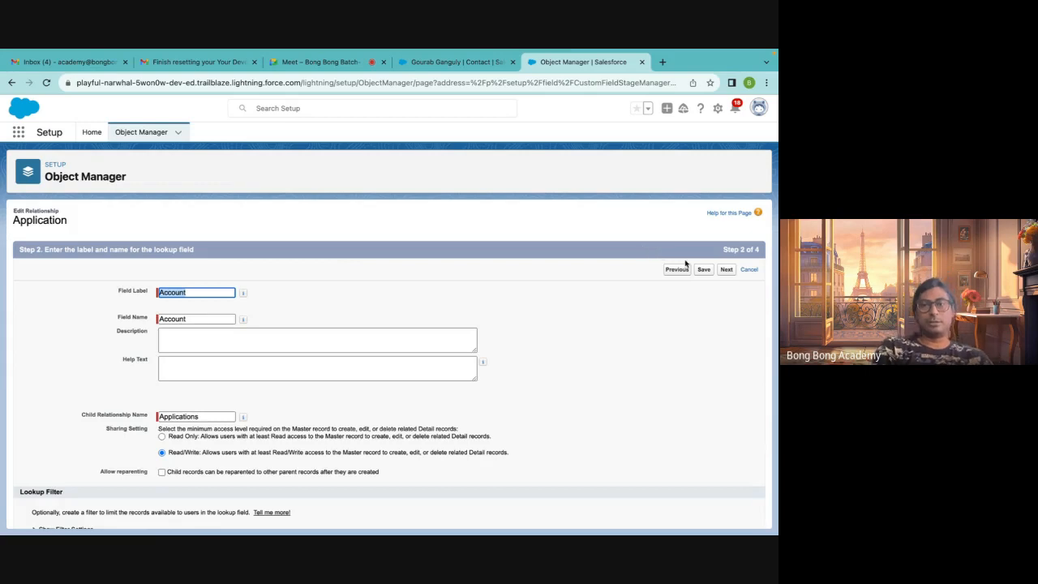
scroll(561, 365, down, 1)
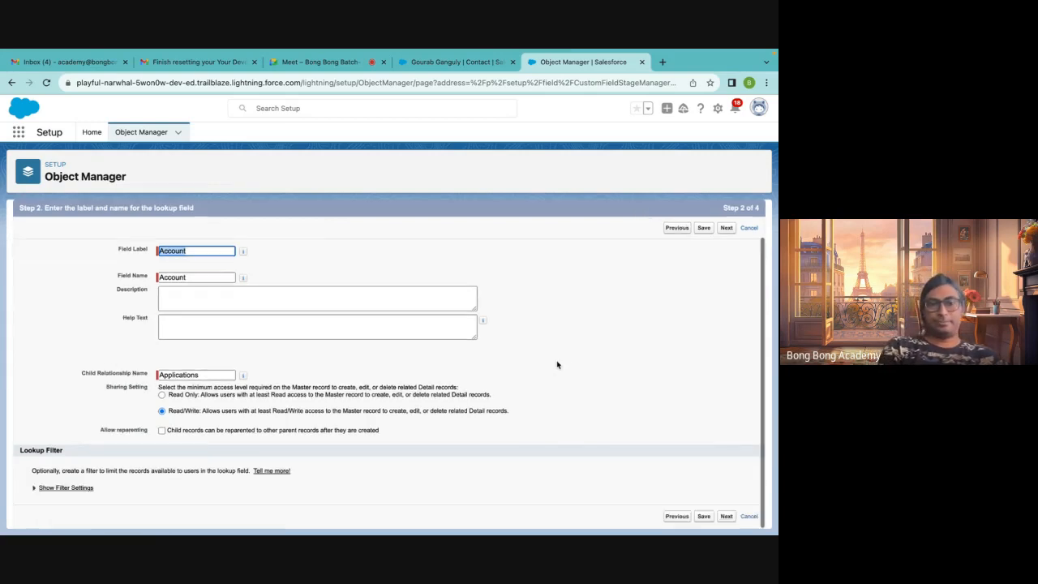
click(676, 516)
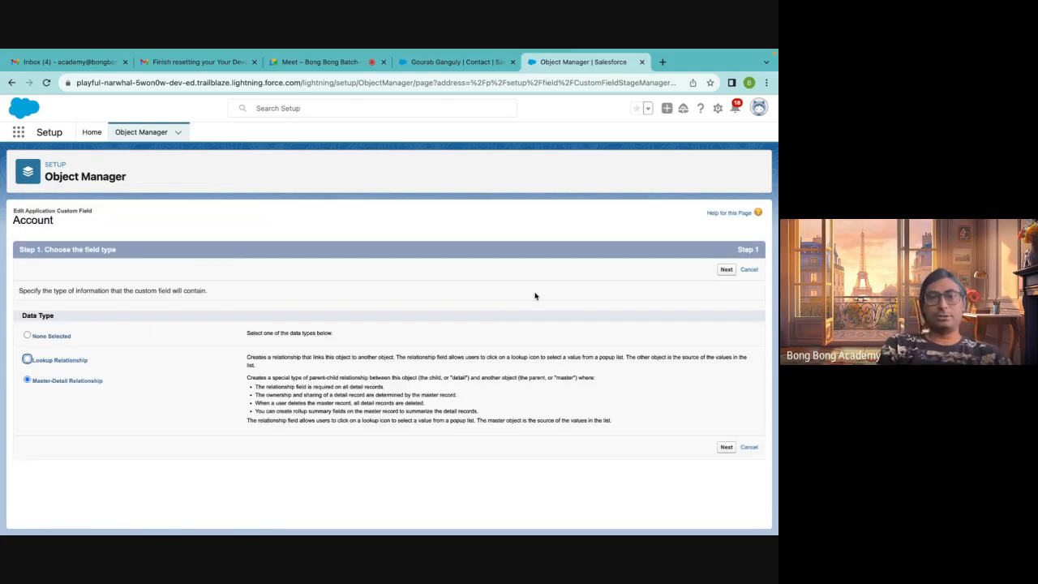
Open the Accounts list and start deleting the TCS account, closing the confirmation without deleting
click(444, 63)
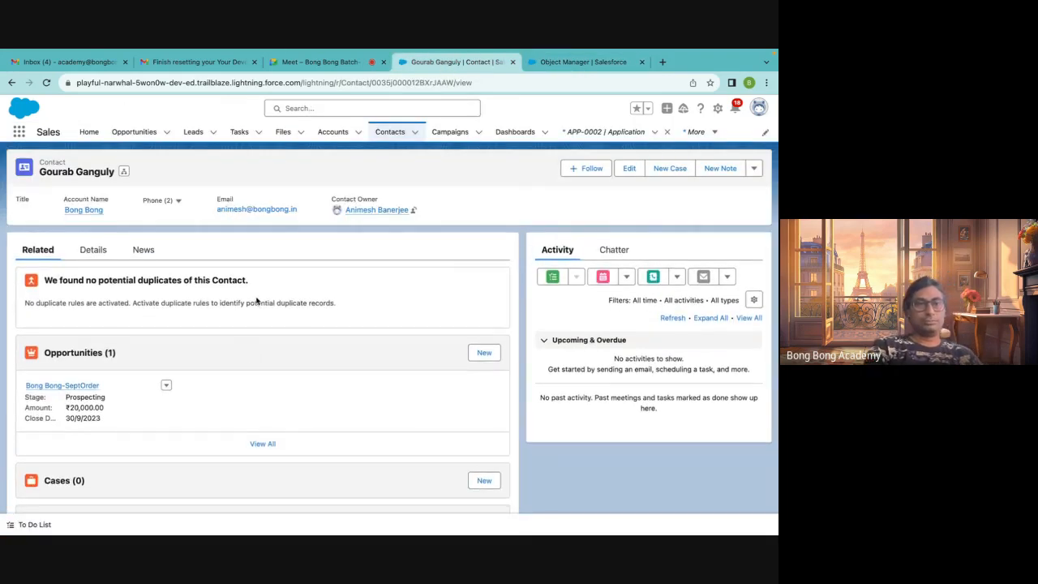
click(328, 134)
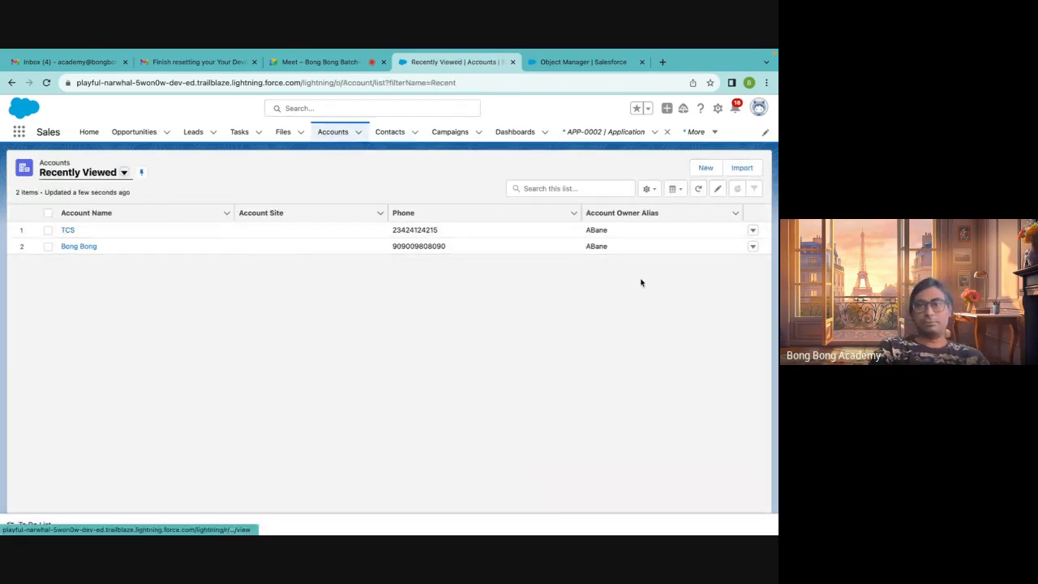
click(753, 231)
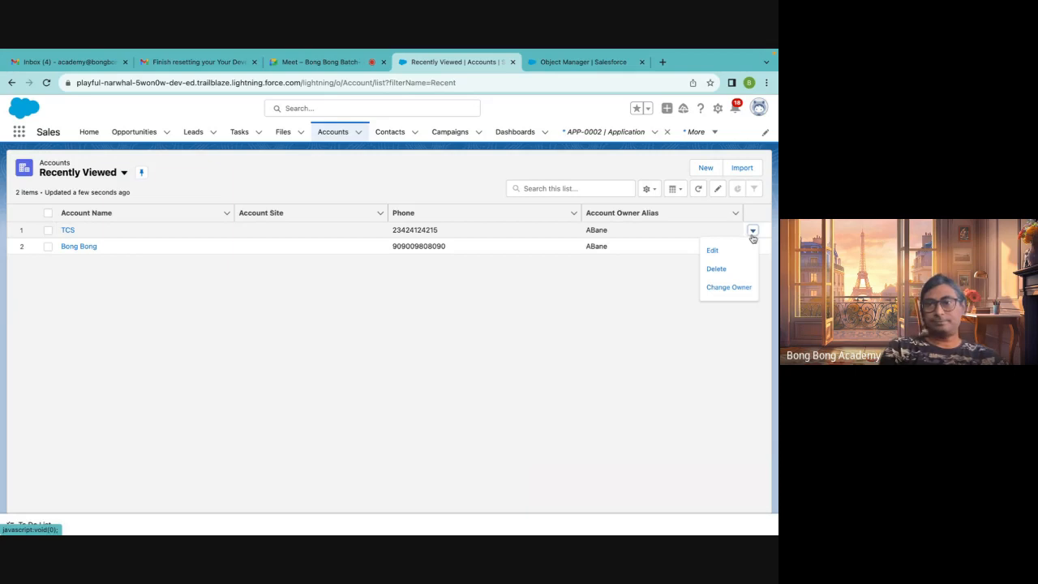
click(719, 268)
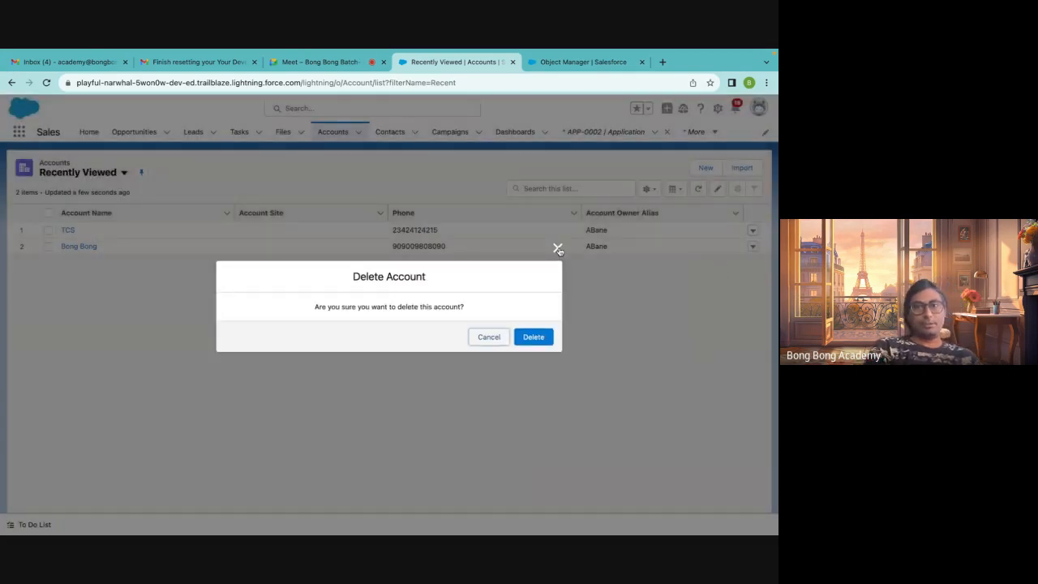
click(558, 249)
View the Contacts list and return to the Applications tab
click(390, 131)
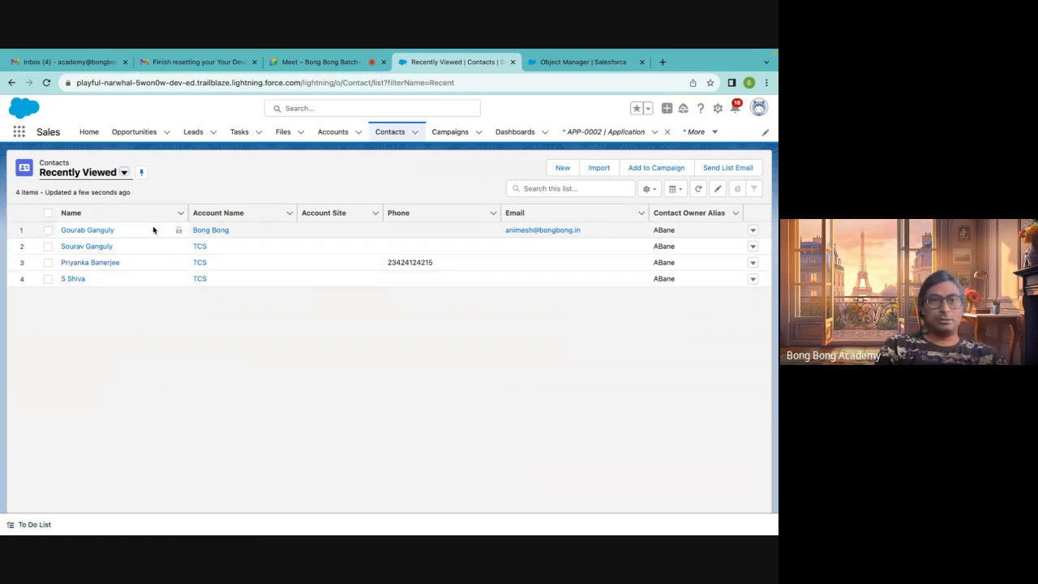
click(606, 132)
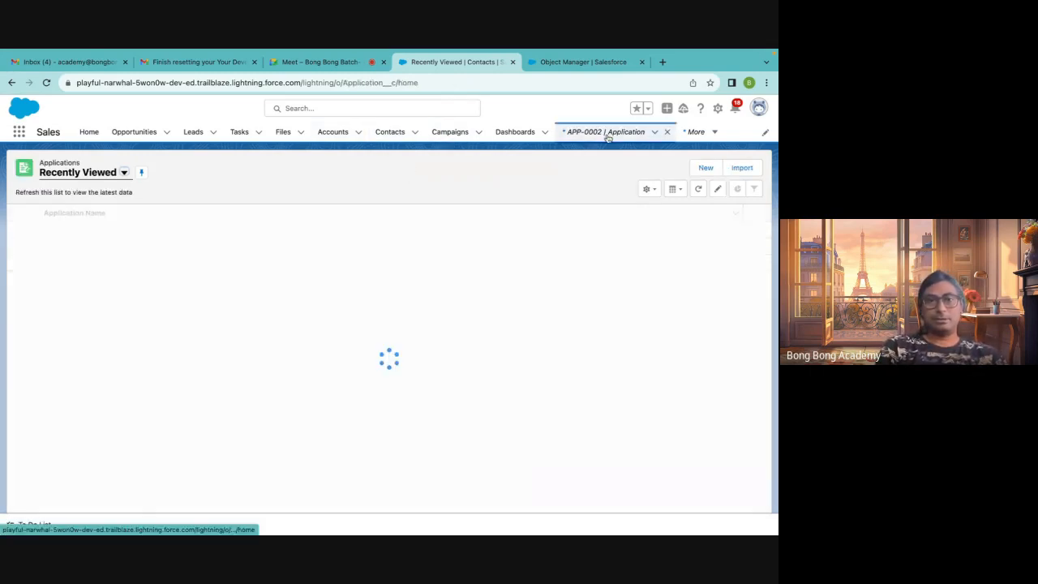
Open APP-0002, go to its contact record, and delete that contact
click(59, 230)
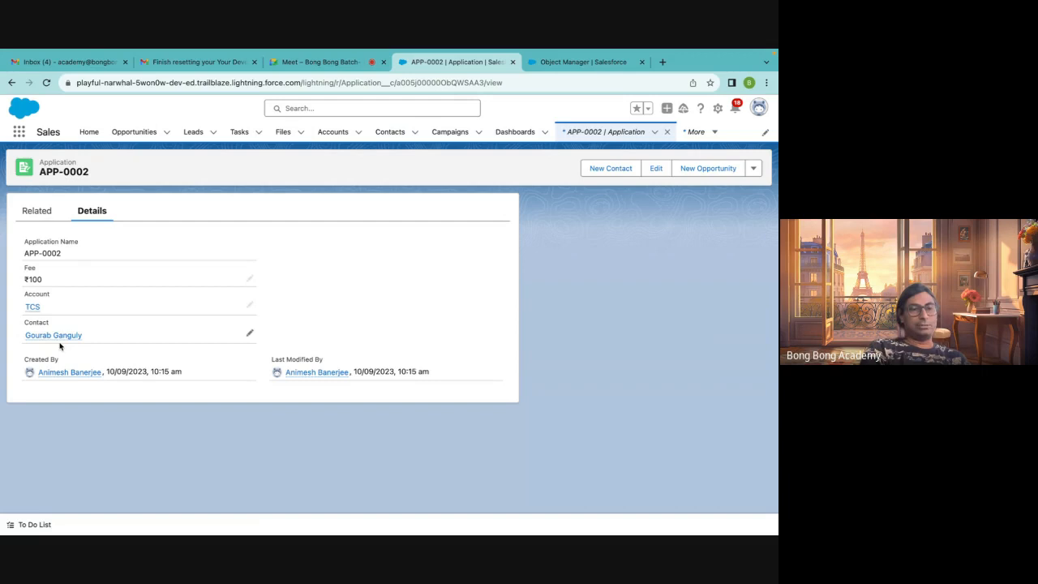
mouse_move(65, 336)
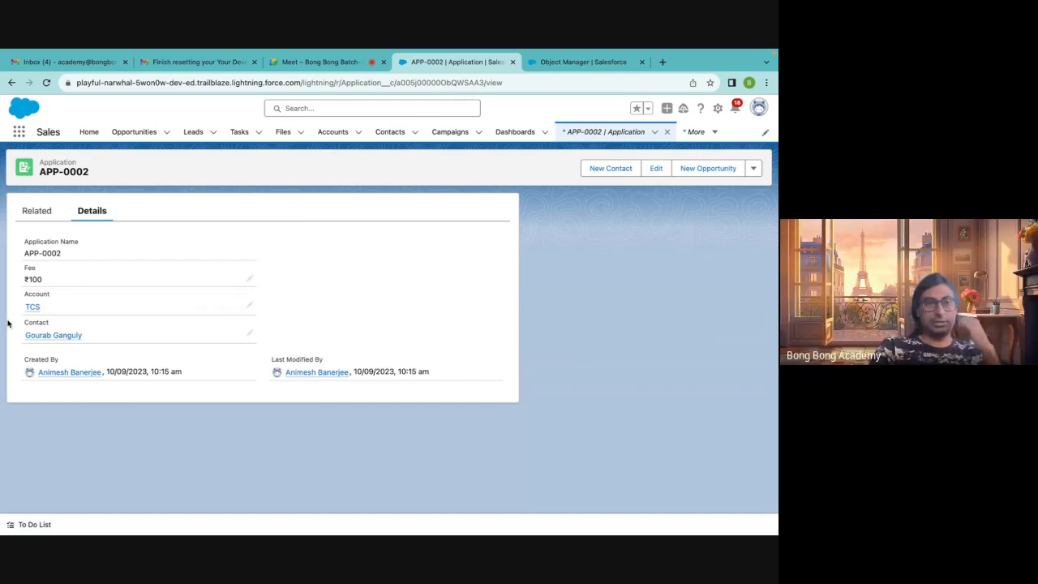
click(57, 335)
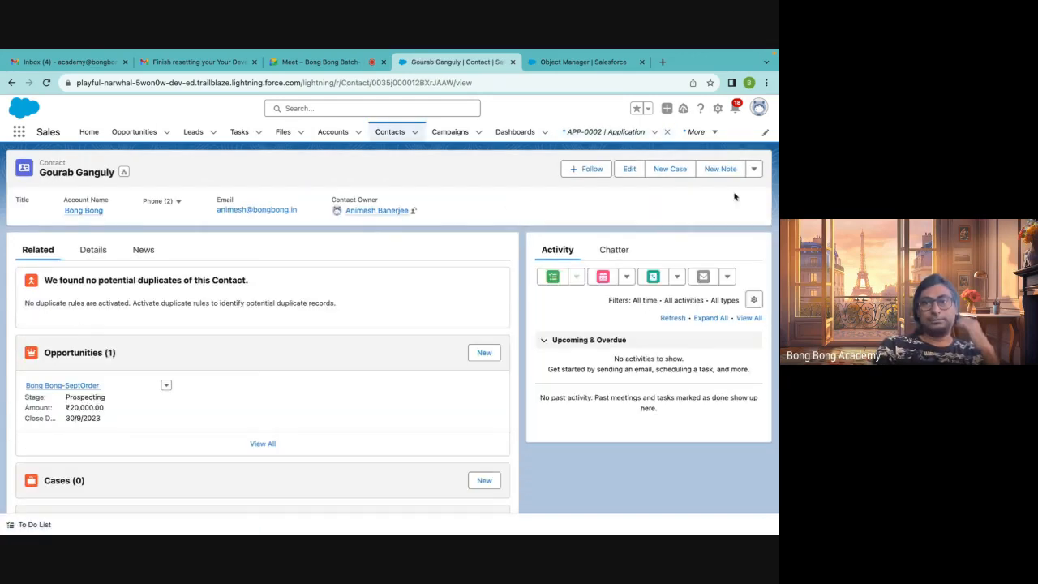
click(754, 168)
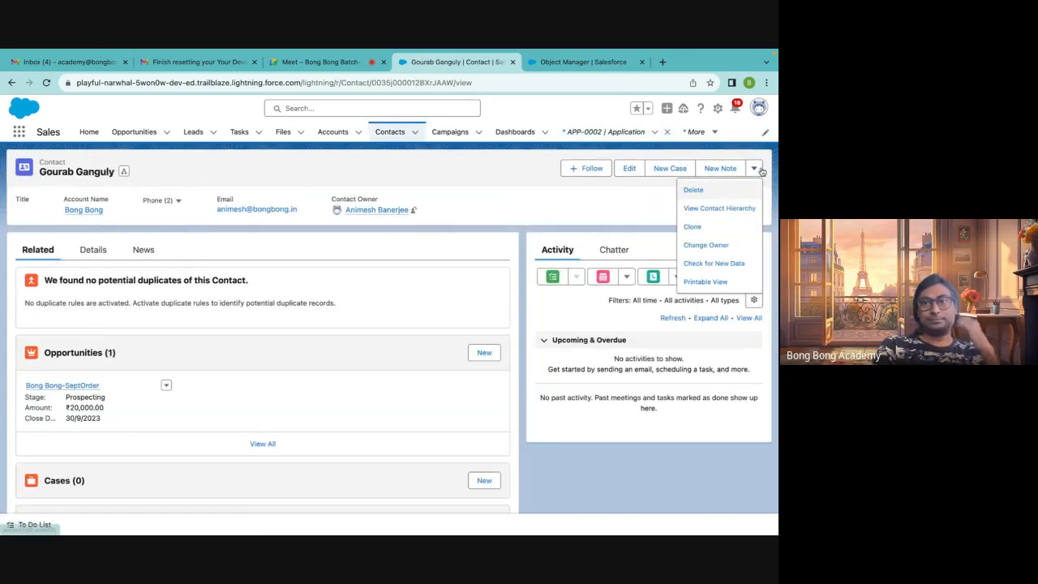
click(694, 191)
click(543, 341)
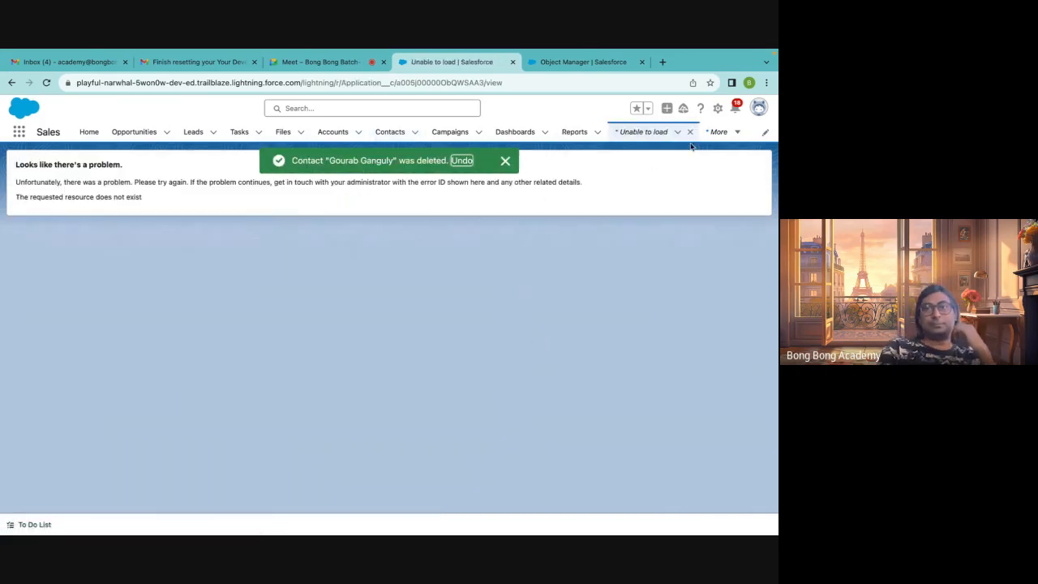
Close the failed record tab and open the Applications tab through the App Launcher search for app
click(46, 82)
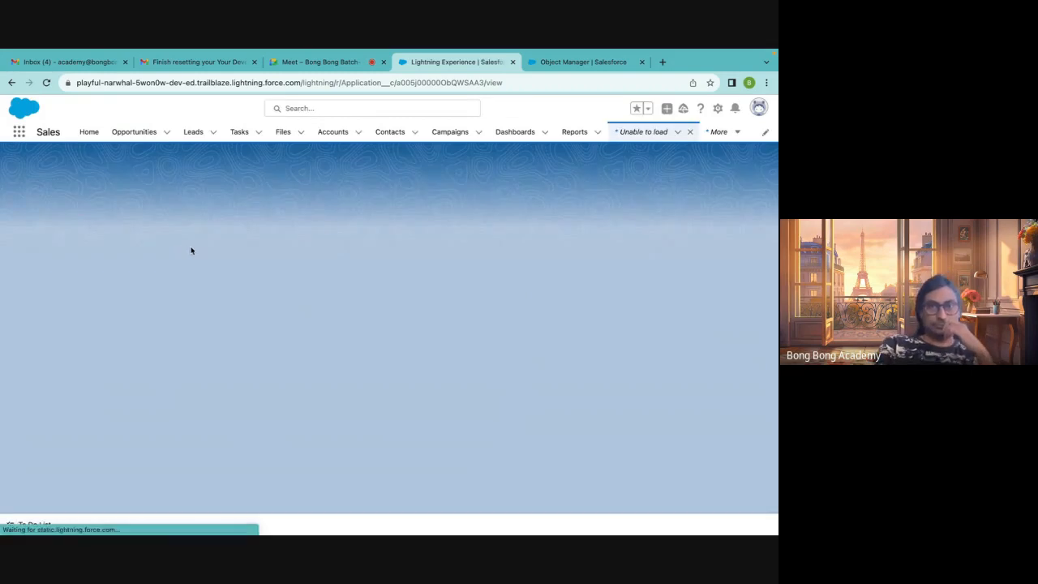
click(690, 132)
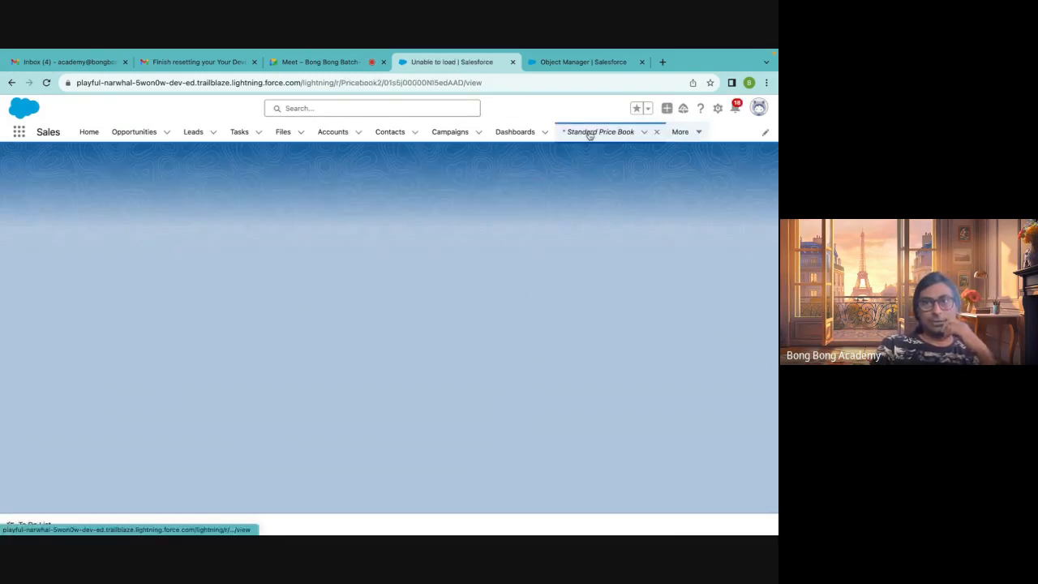
click(19, 132)
text(oppl)
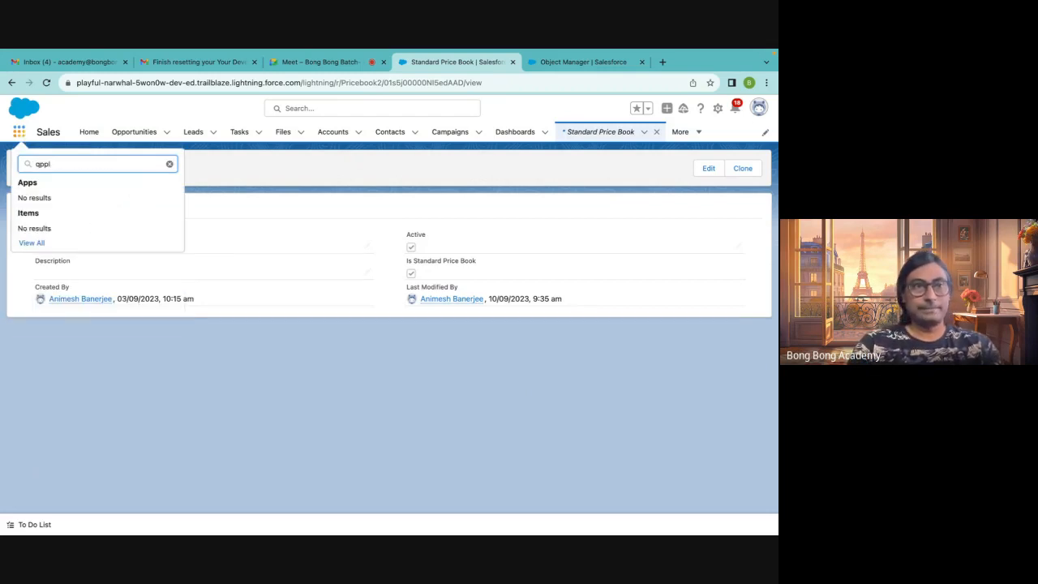
key(BackSpace)
key(BackSpace)
key(BackSpace)
key(BackSpace)
text(app)
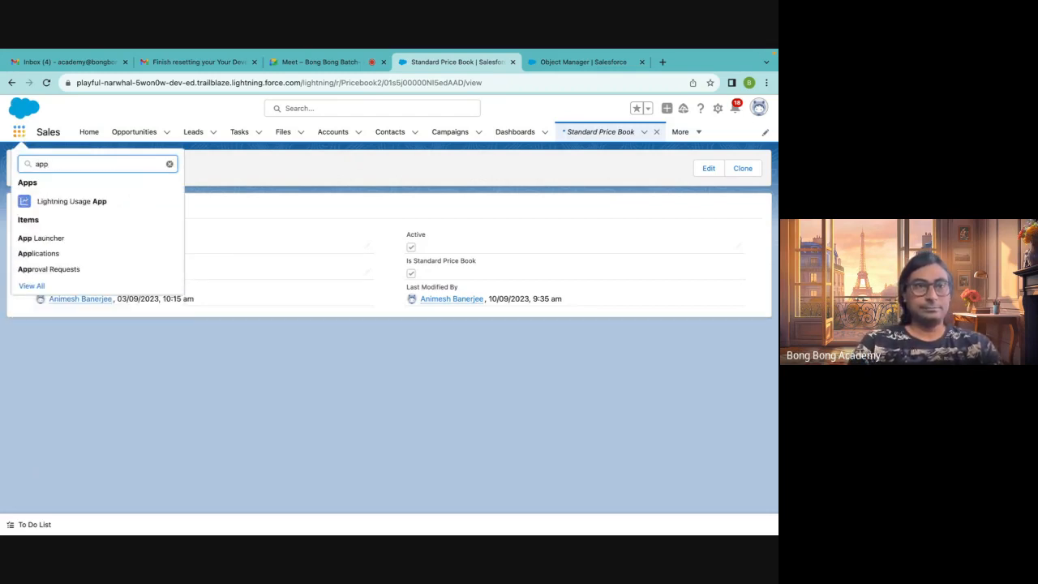
click(36, 253)
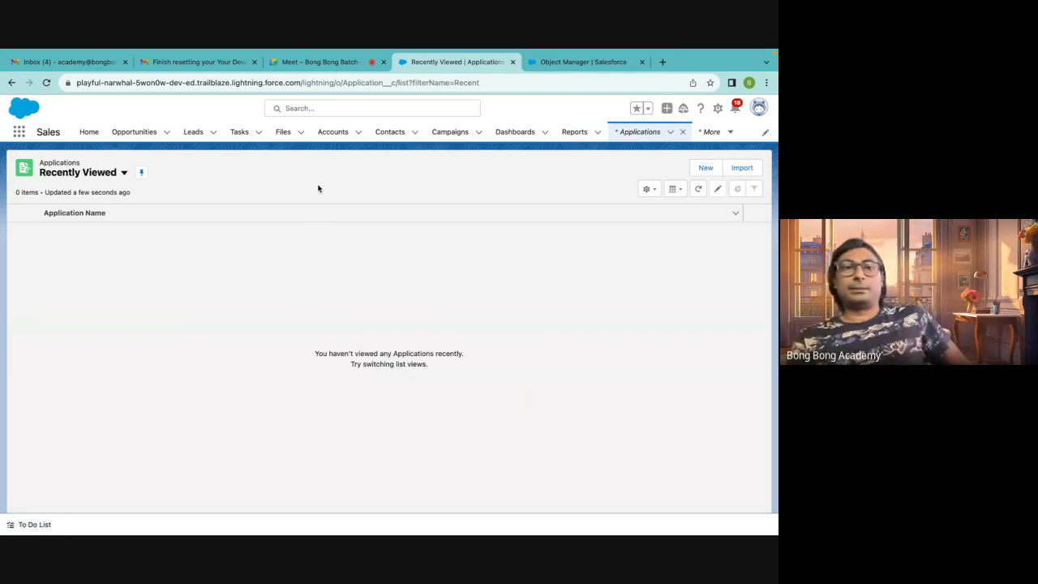
Switch the Applications list to the All view and pin it
click(124, 172)
click(83, 209)
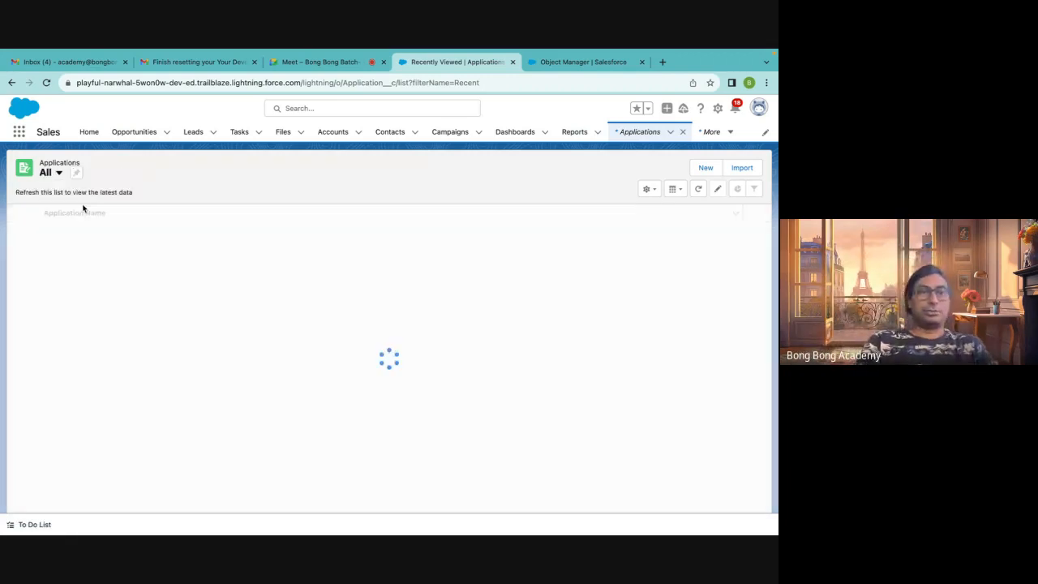
click(75, 173)
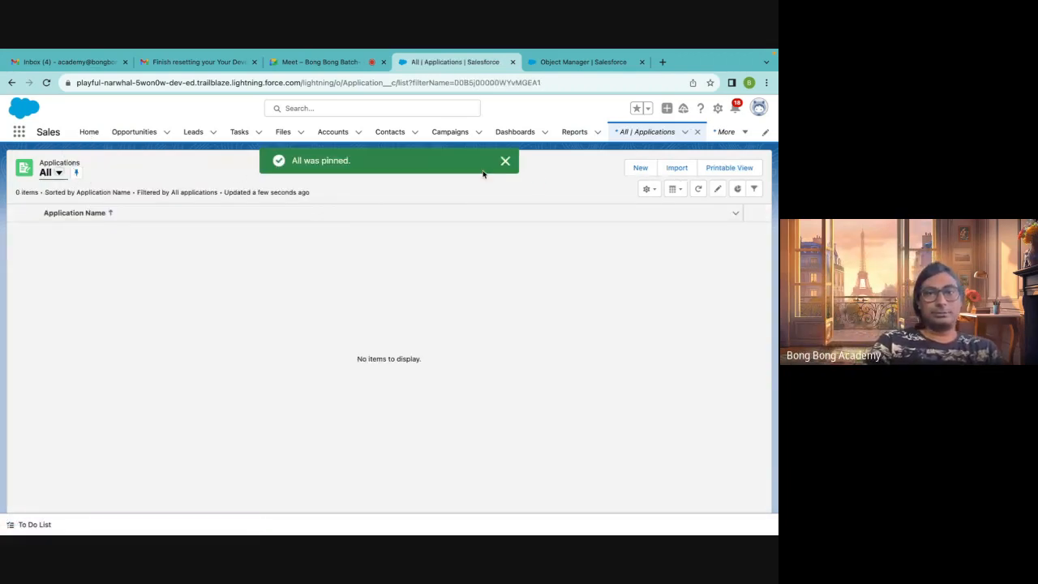
Create a new Application with Fee 200, Account Bong Bong, and a recent TCS contact, and save it
click(638, 168)
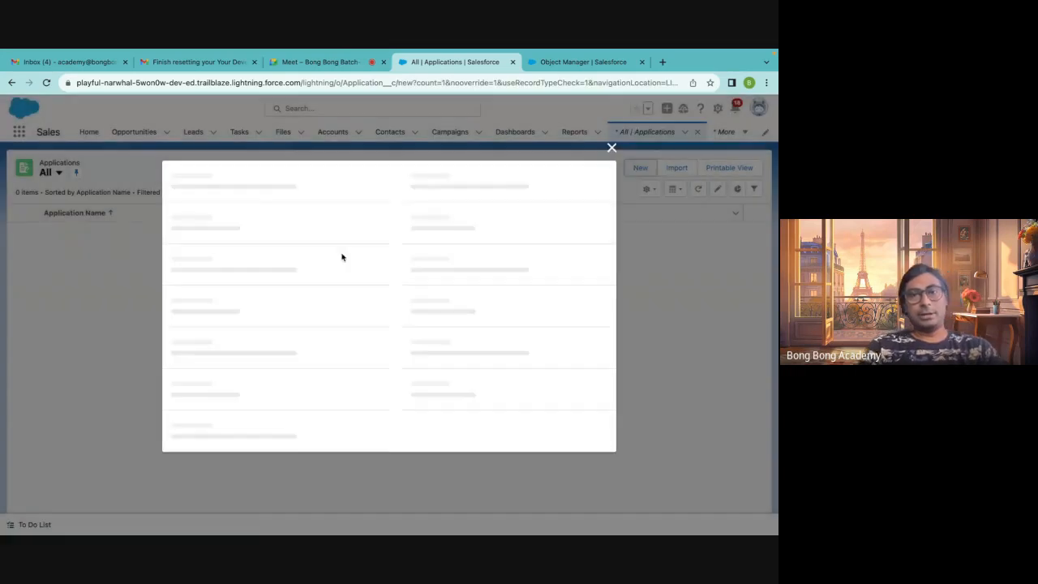
text(200)
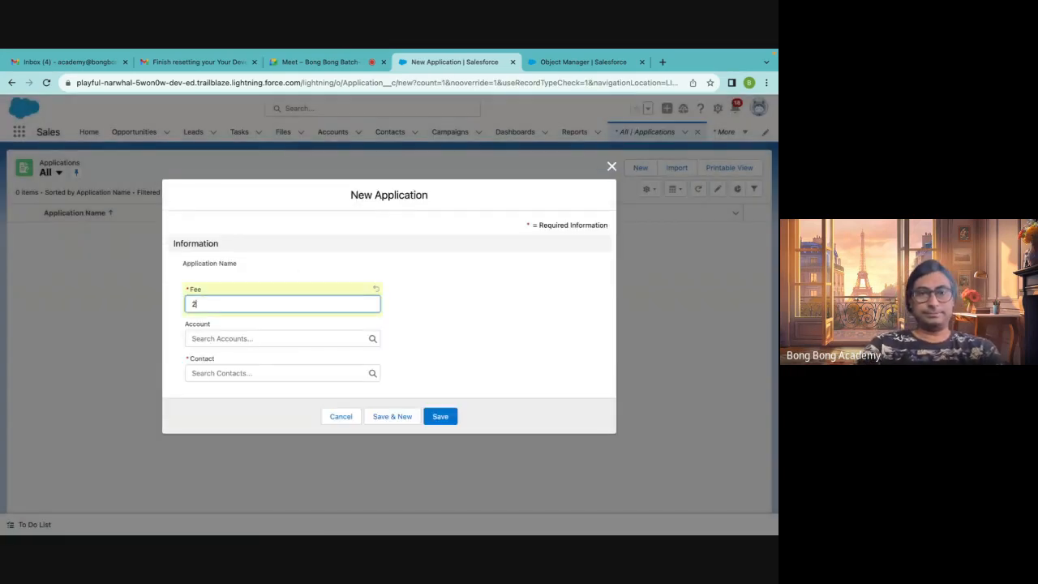
click(231, 339)
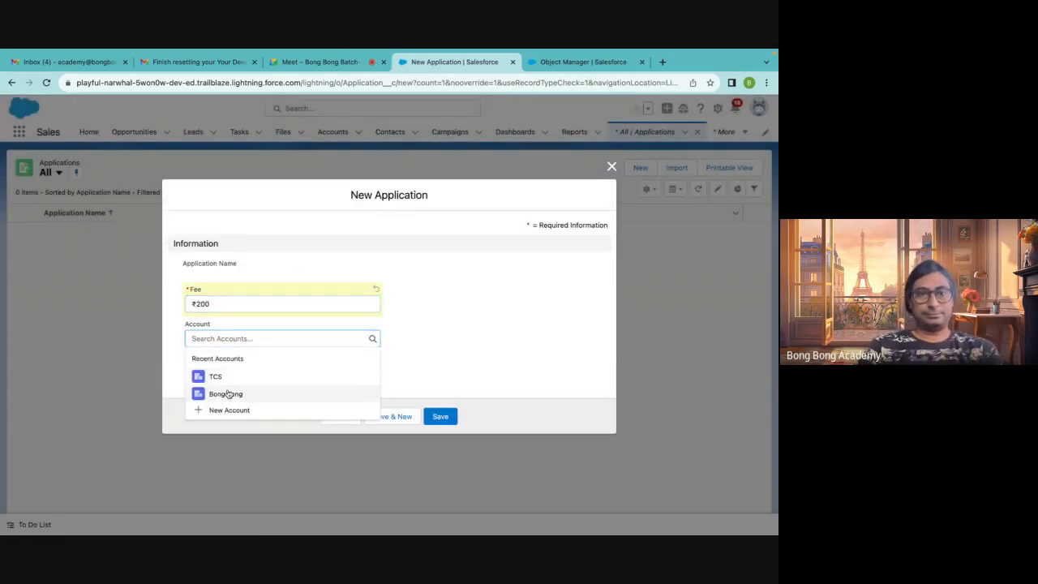
click(226, 394)
click(224, 373)
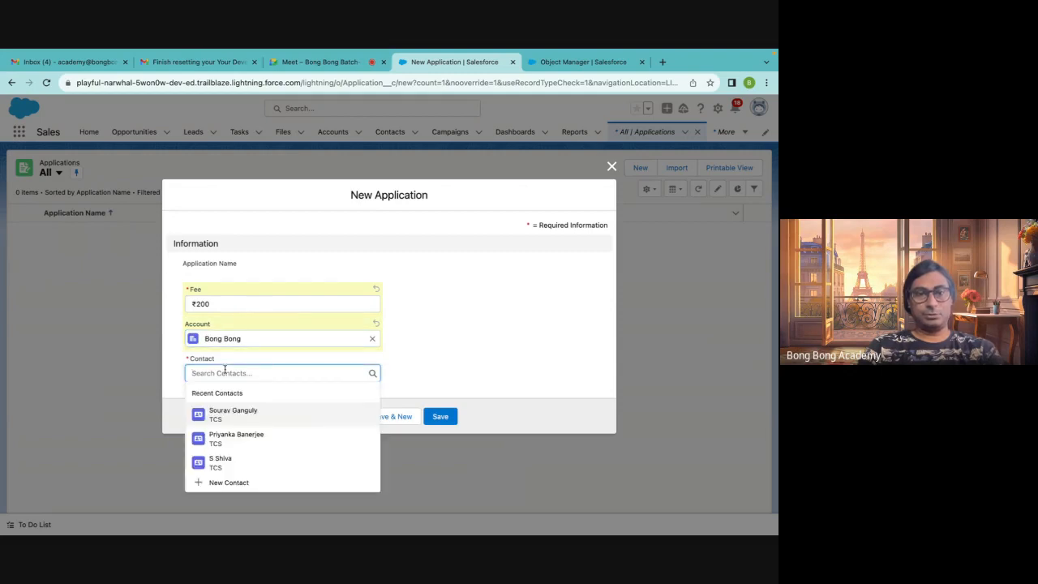
click(236, 438)
click(440, 416)
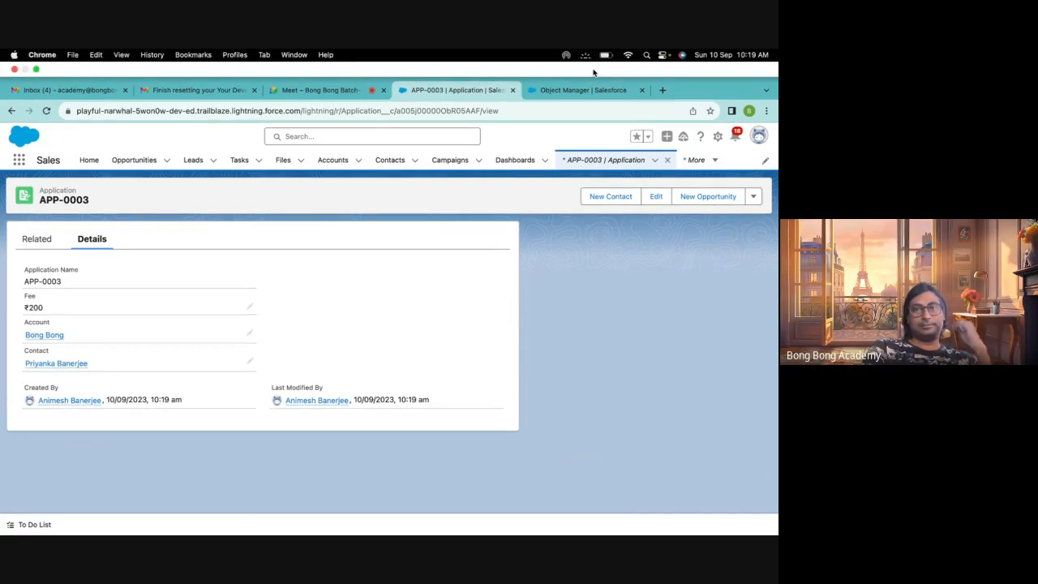
In Object Manager, back out of the field-type wizard to the Application object's Fields & Relationships list
click(583, 88)
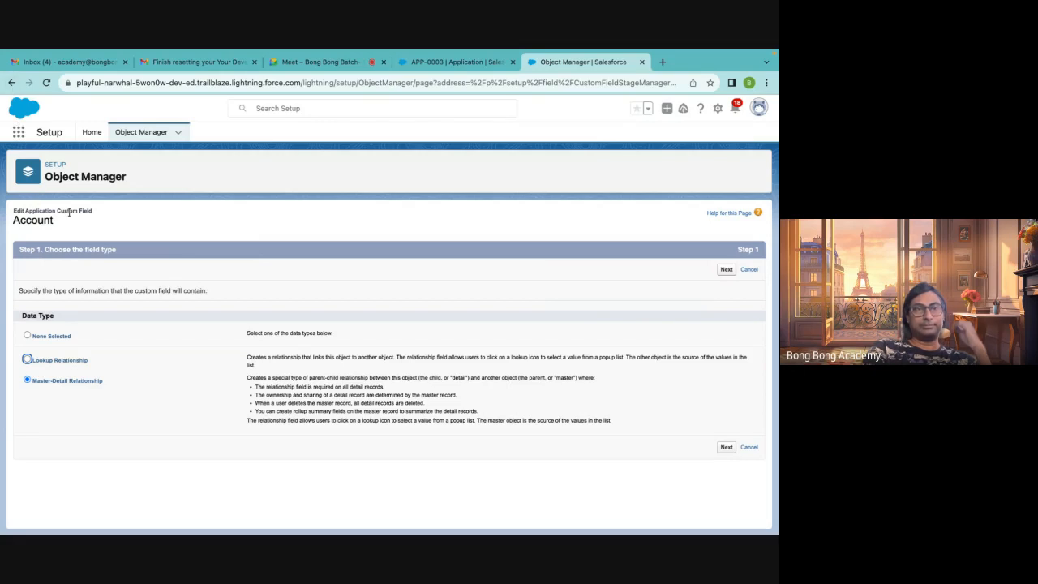
click(11, 83)
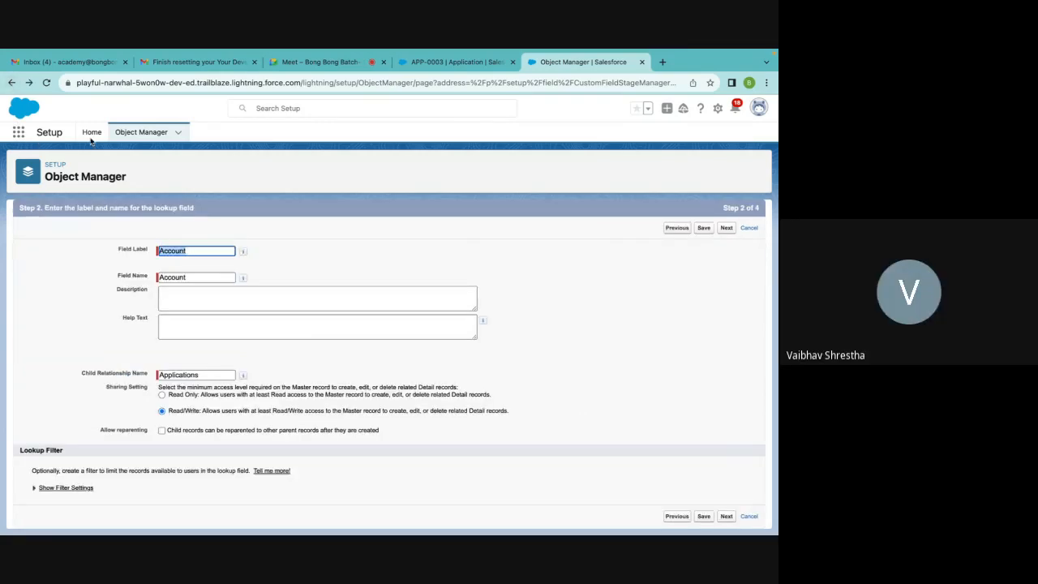
click(12, 83)
click(12, 83)
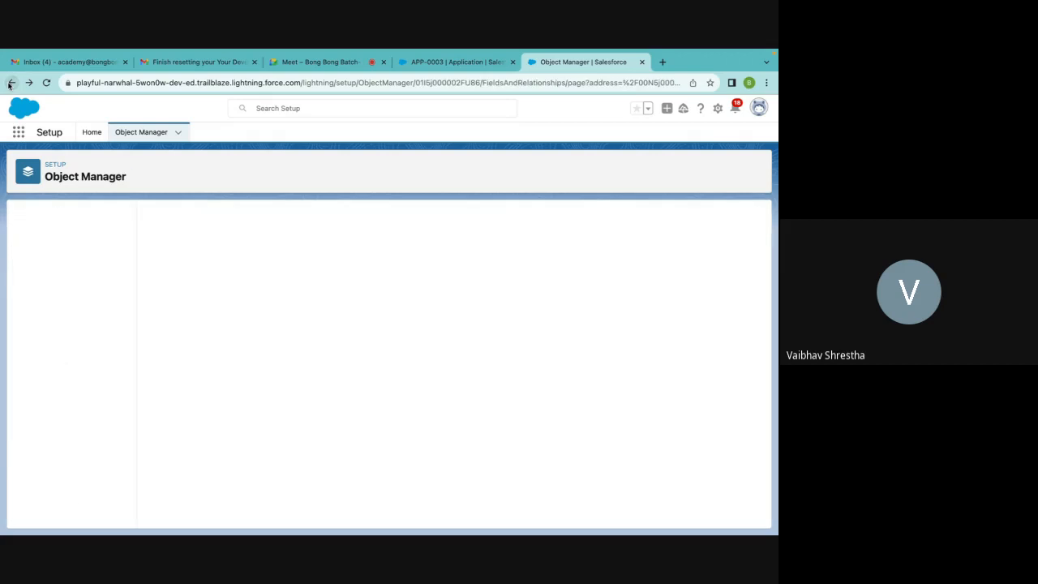
click(84, 241)
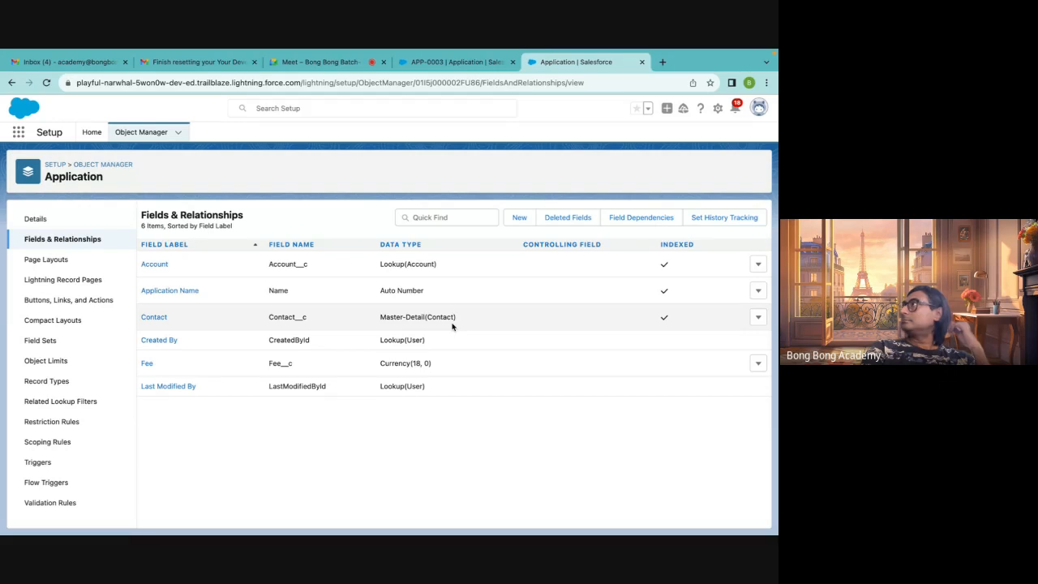
Switch to the Google Meet tab, open the in-call messages, and return to the APP-0003 record
click(469, 65)
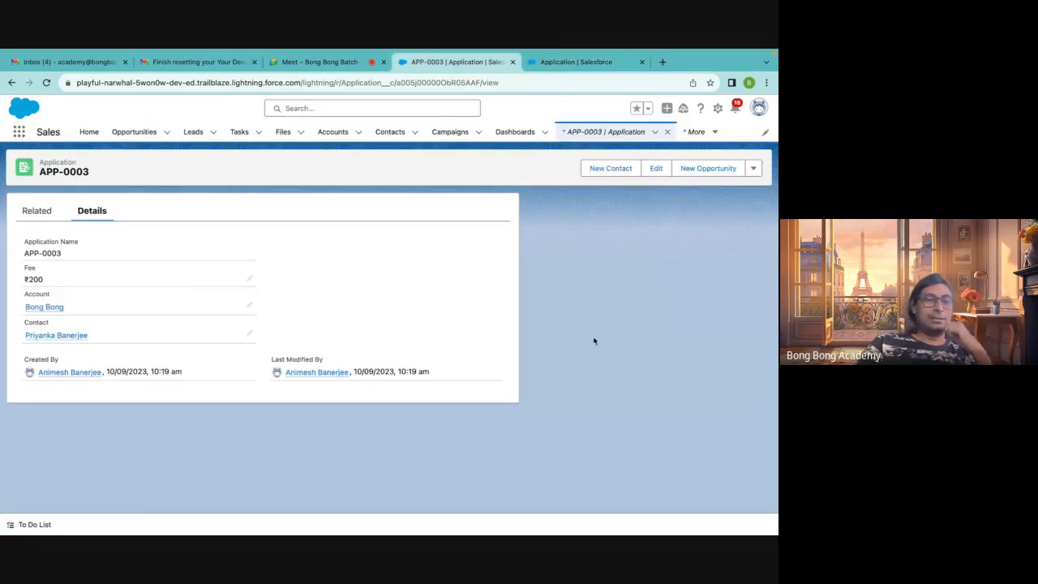
click(308, 62)
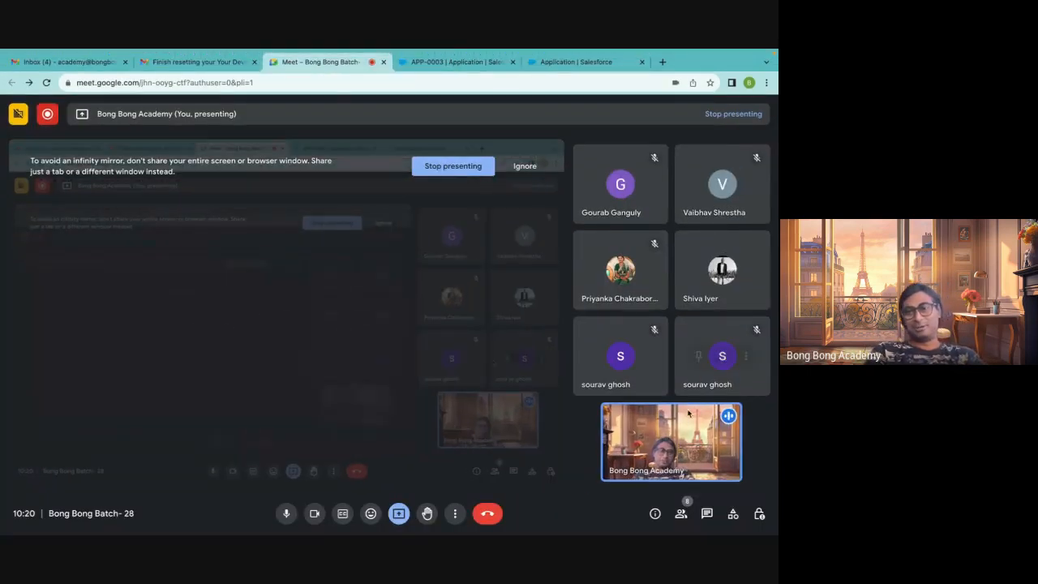
click(707, 513)
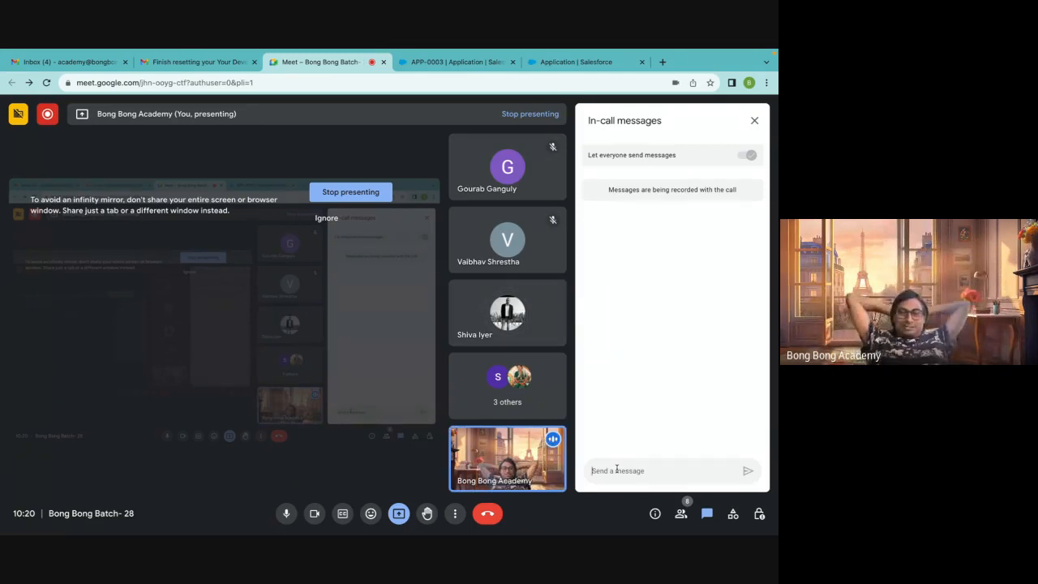
click(617, 470)
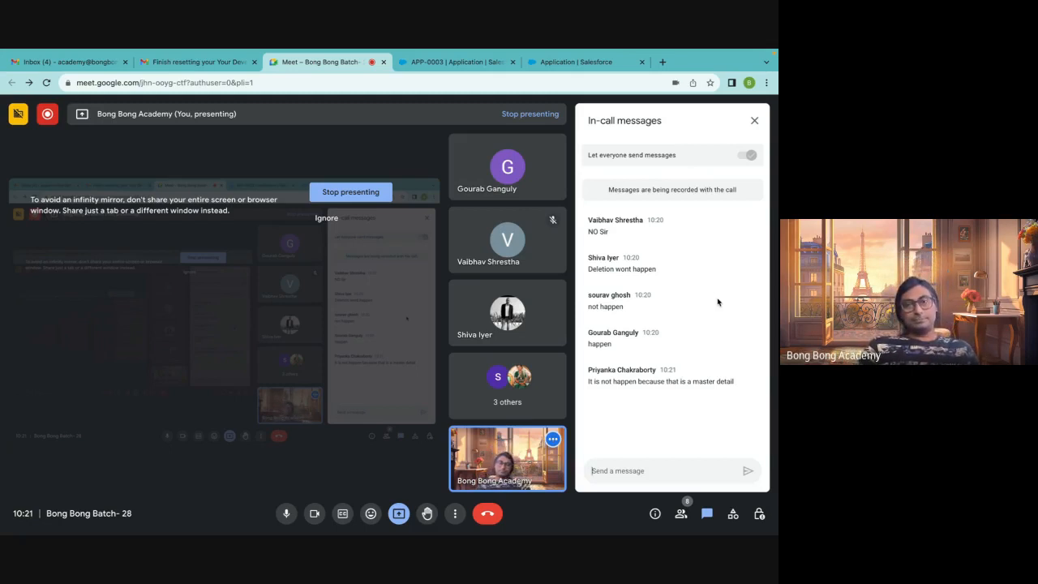
click(479, 64)
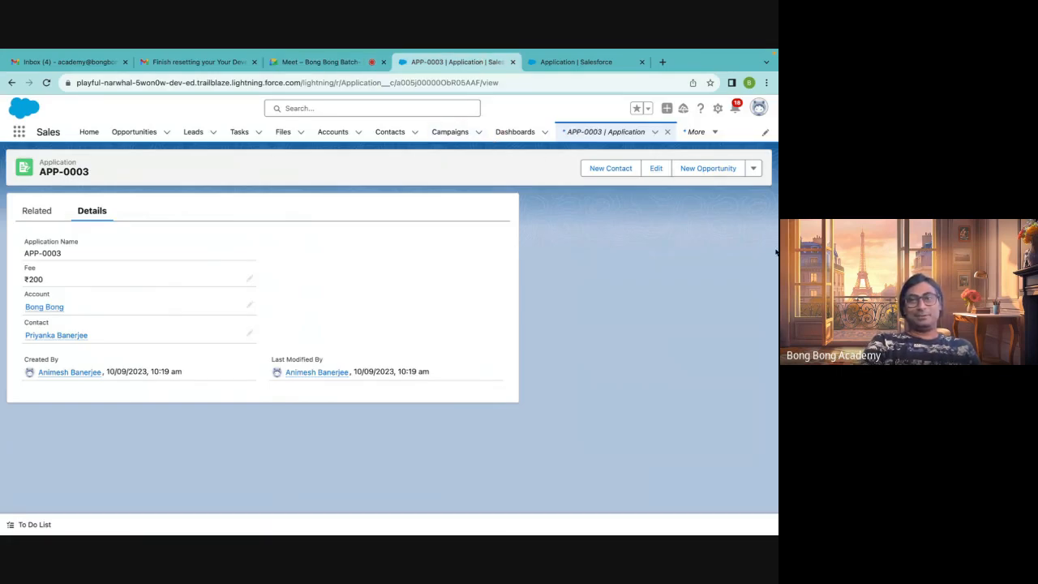
Open the Bong Bong account from APP-0003 and delete the account
click(51, 309)
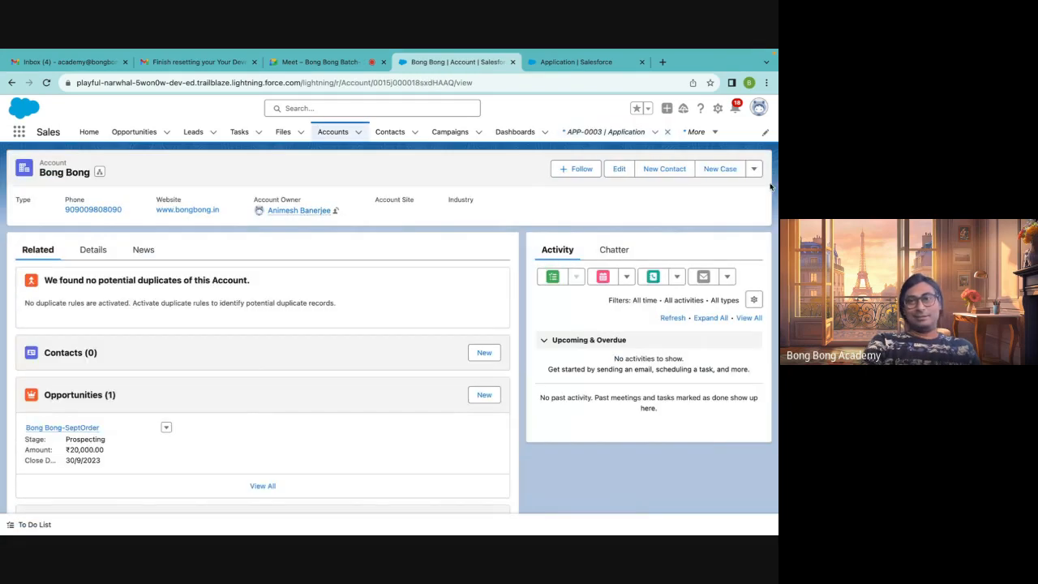
click(753, 169)
click(691, 246)
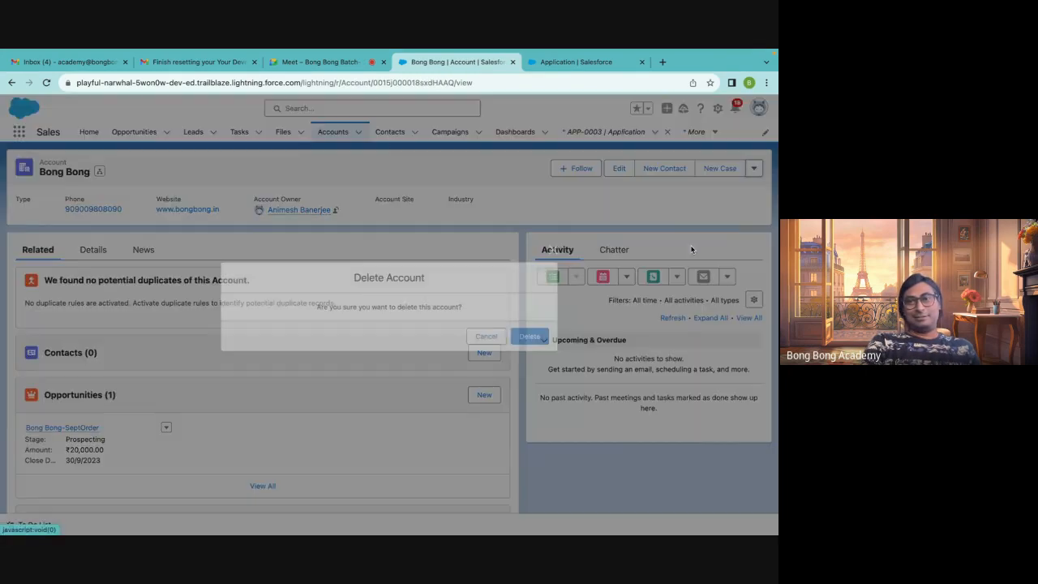
click(538, 343)
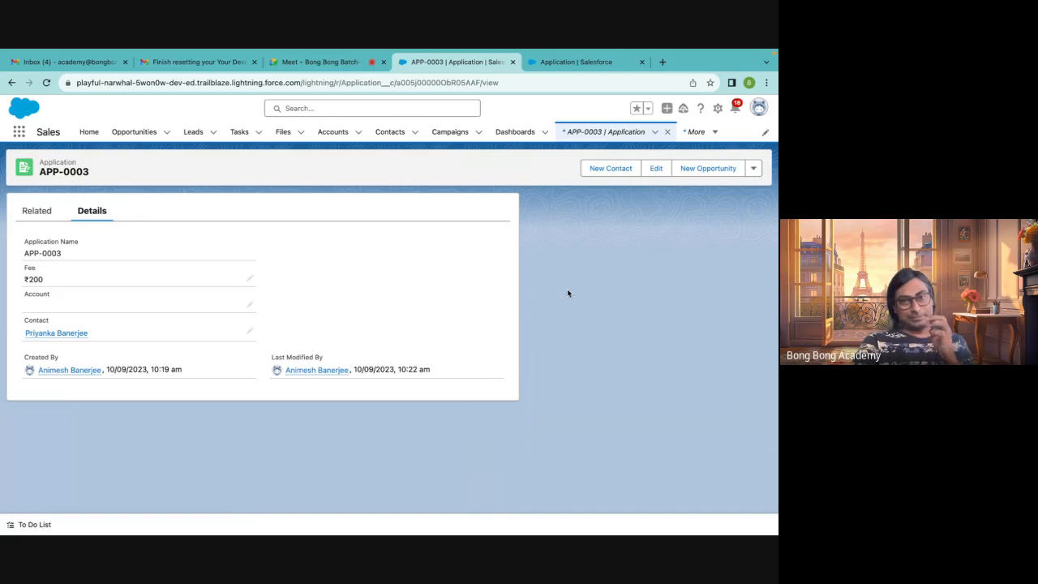
Open APP-0003's contact, view its Details, and return to the Applications list
click(55, 335)
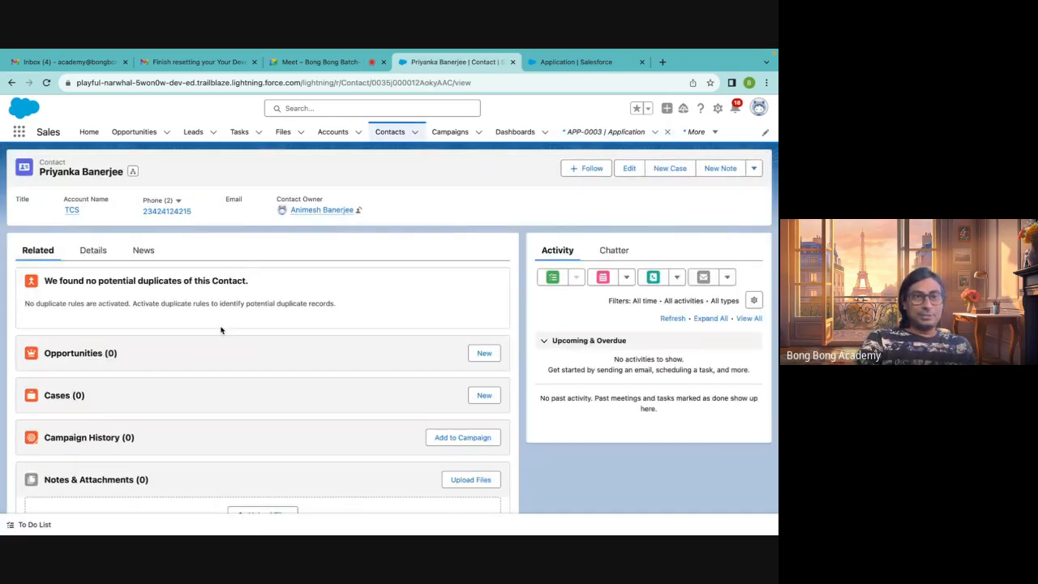
click(92, 250)
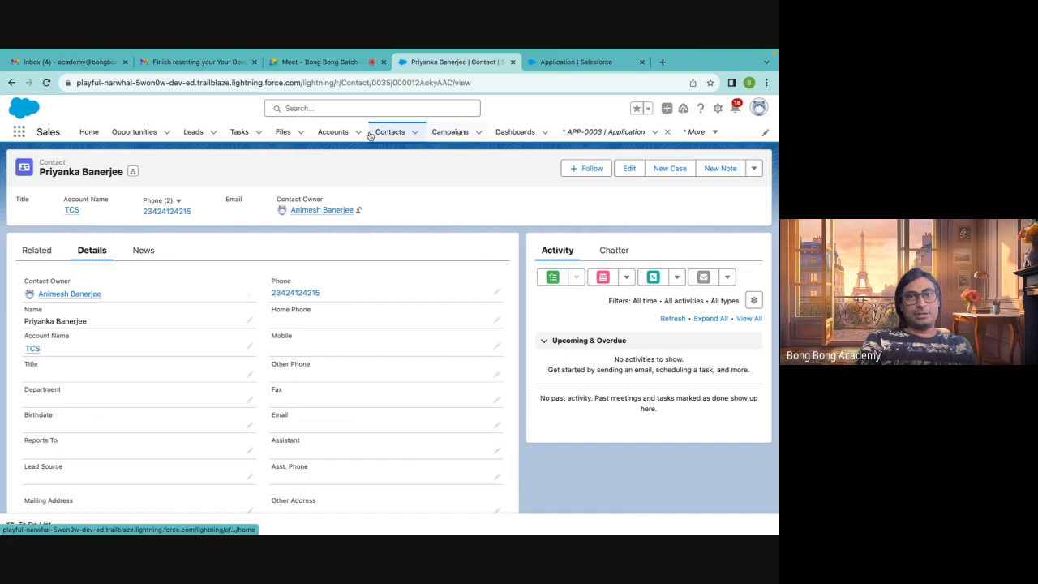
click(605, 131)
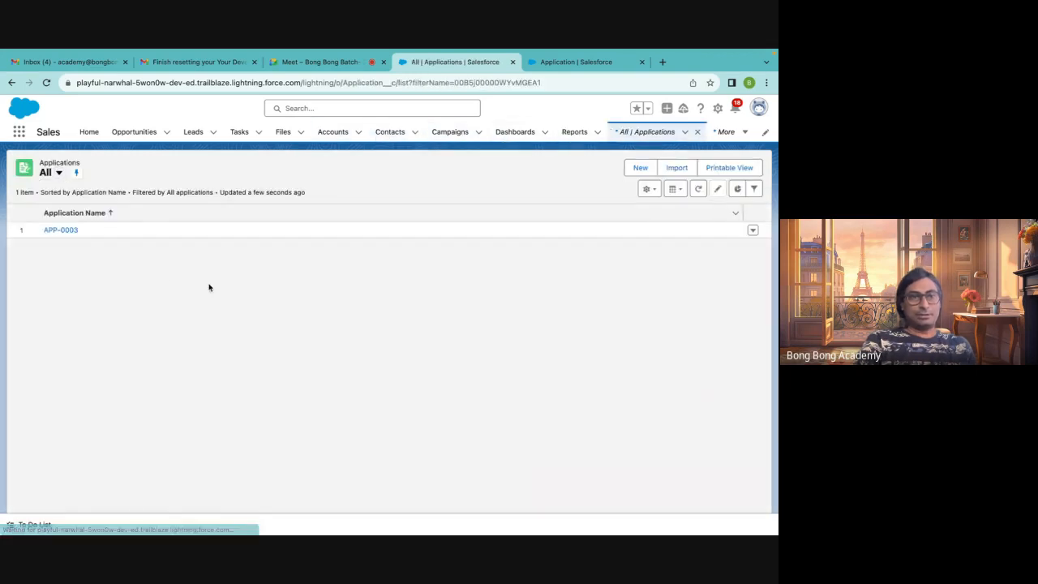
Open APP-0003 and set its Account to TCS, then save
click(61, 230)
click(250, 307)
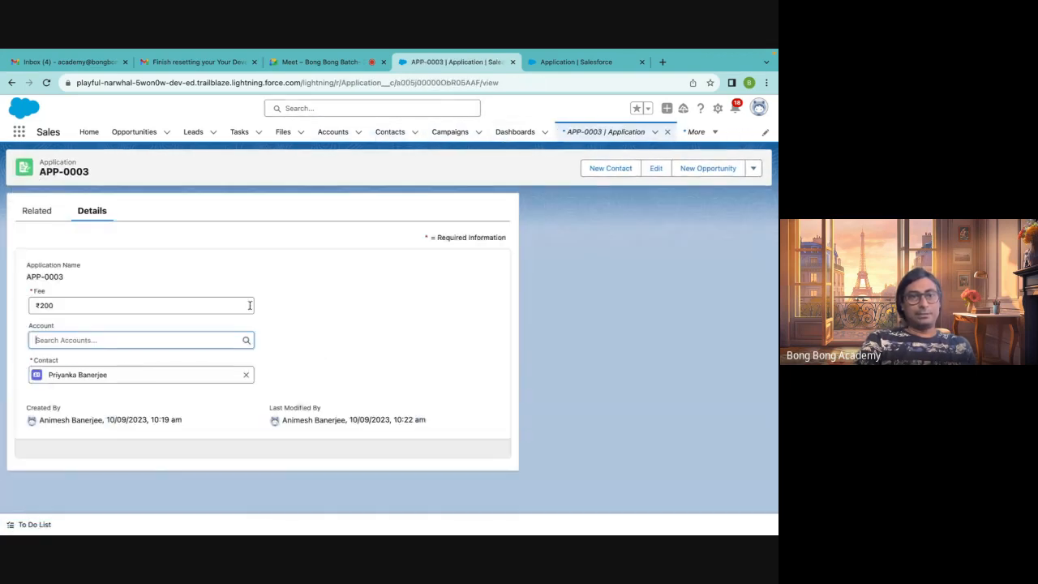
click(163, 337)
click(121, 378)
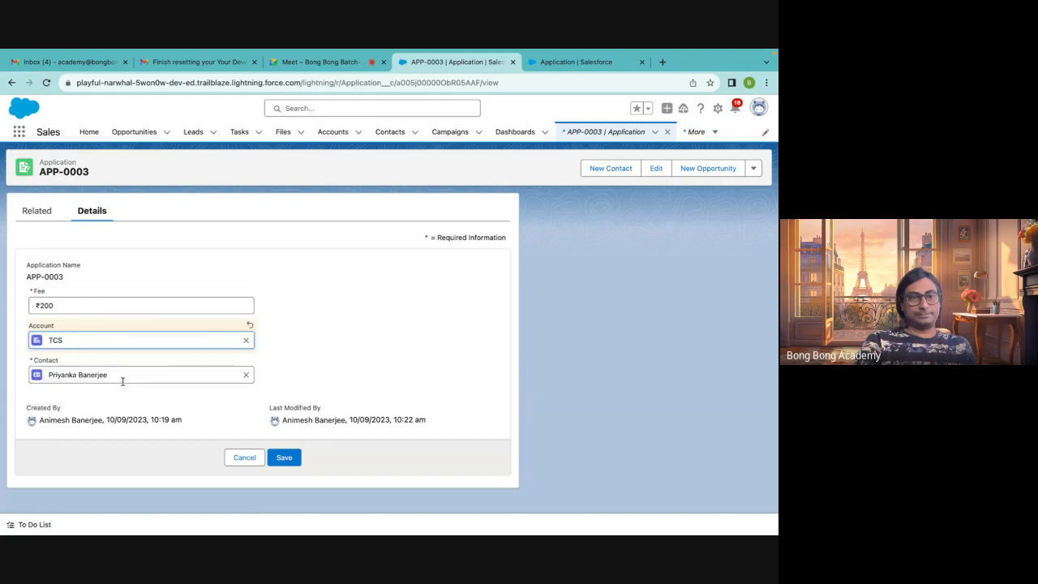
click(286, 457)
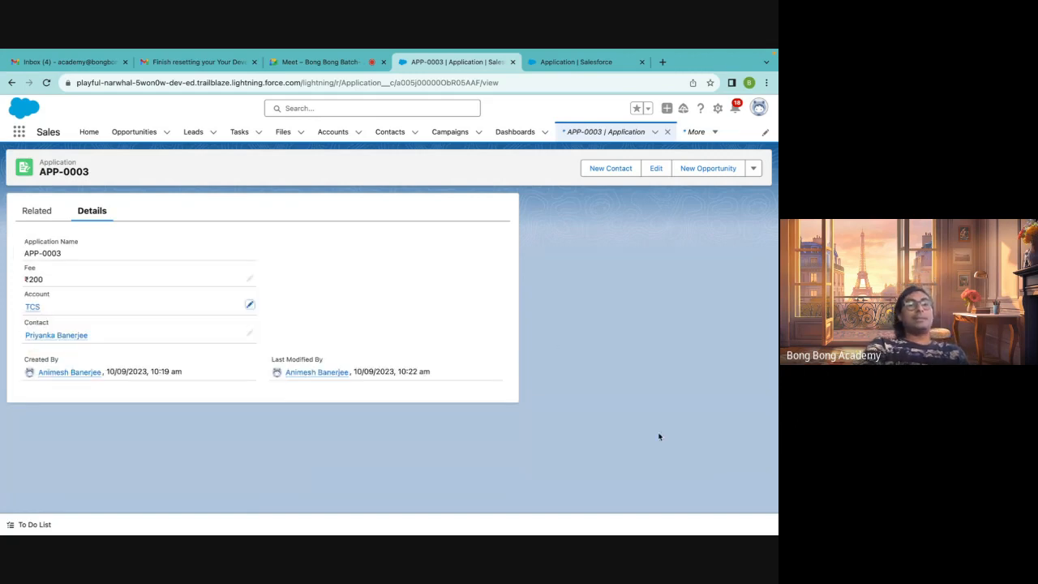
Open the TCS account from APP-0003 and try to delete it, then dismiss the message
click(32, 306)
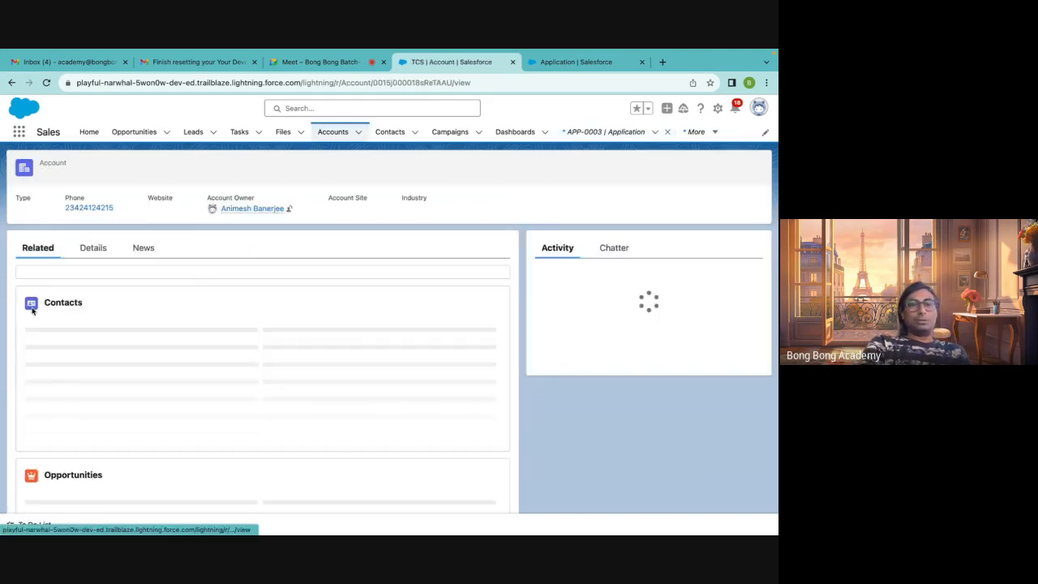
click(754, 168)
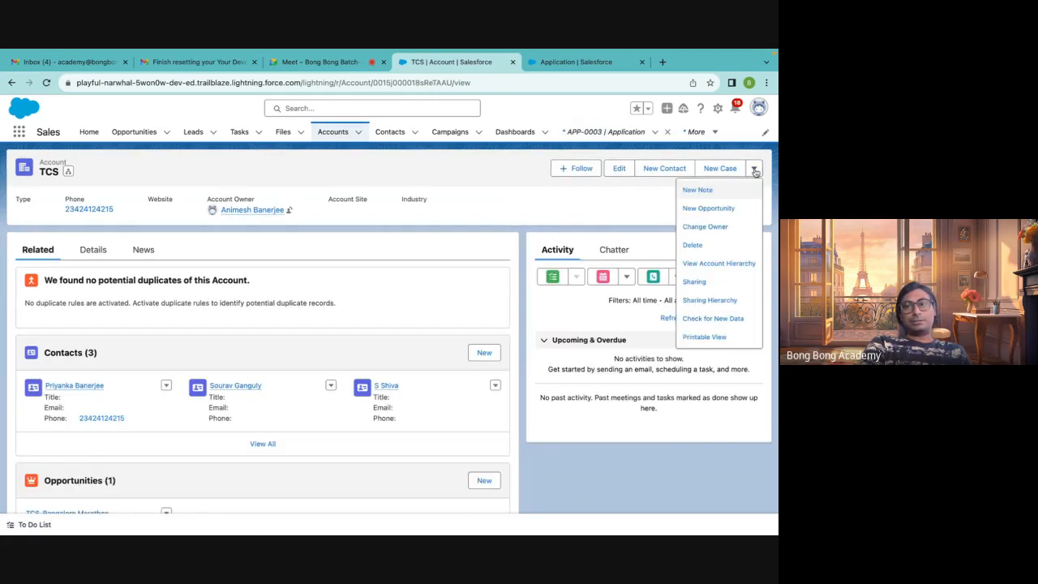
click(692, 245)
click(535, 336)
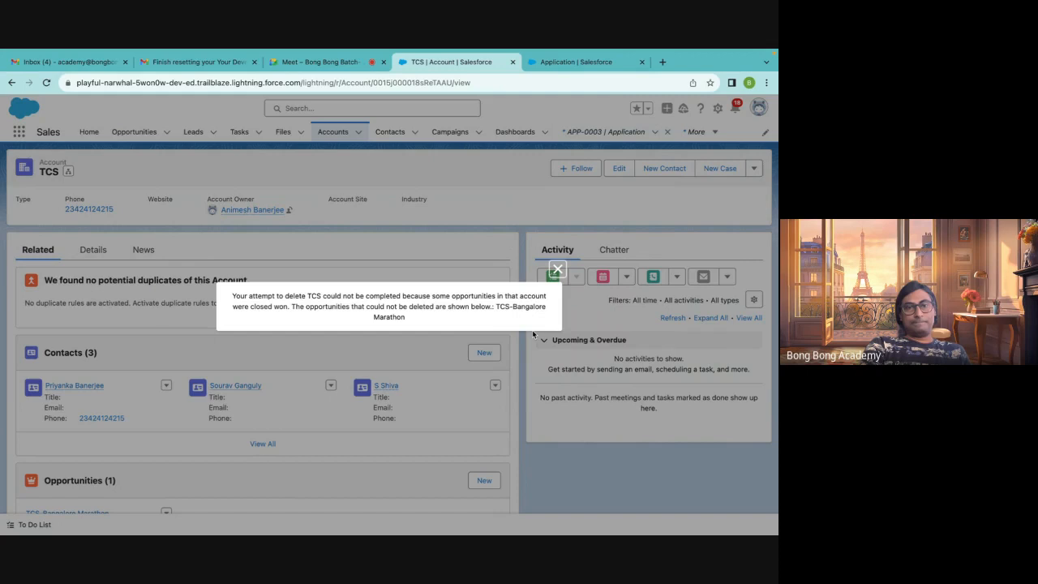
click(558, 269)
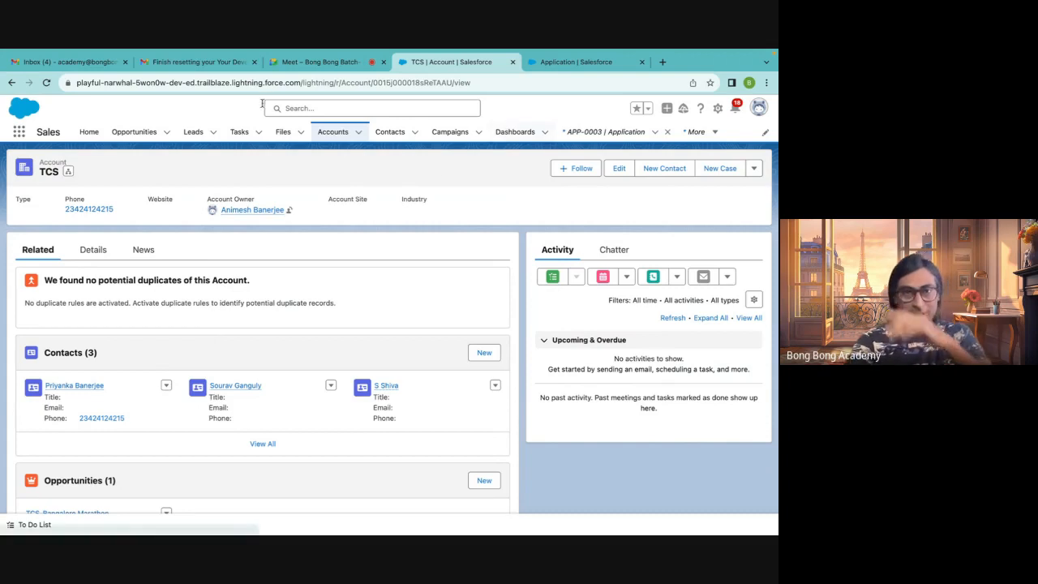
Create a new account named New Account
click(344, 132)
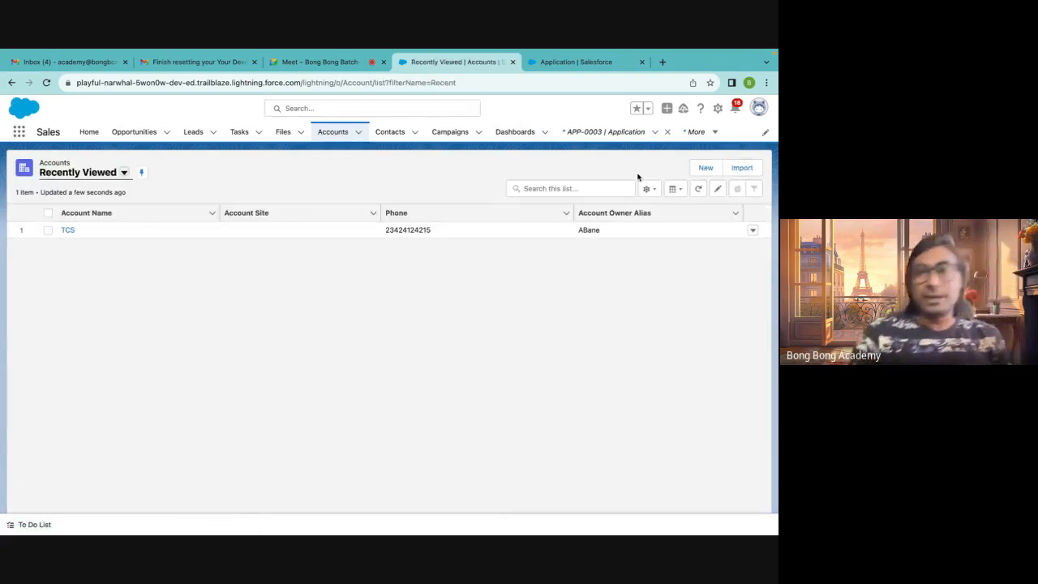
click(706, 168)
click(276, 257)
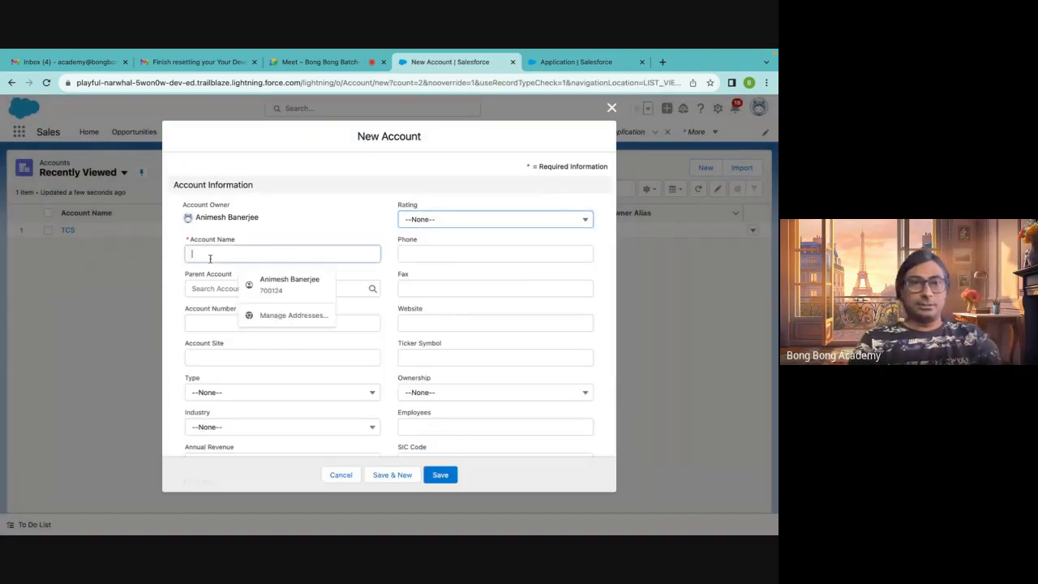
text(New Account)
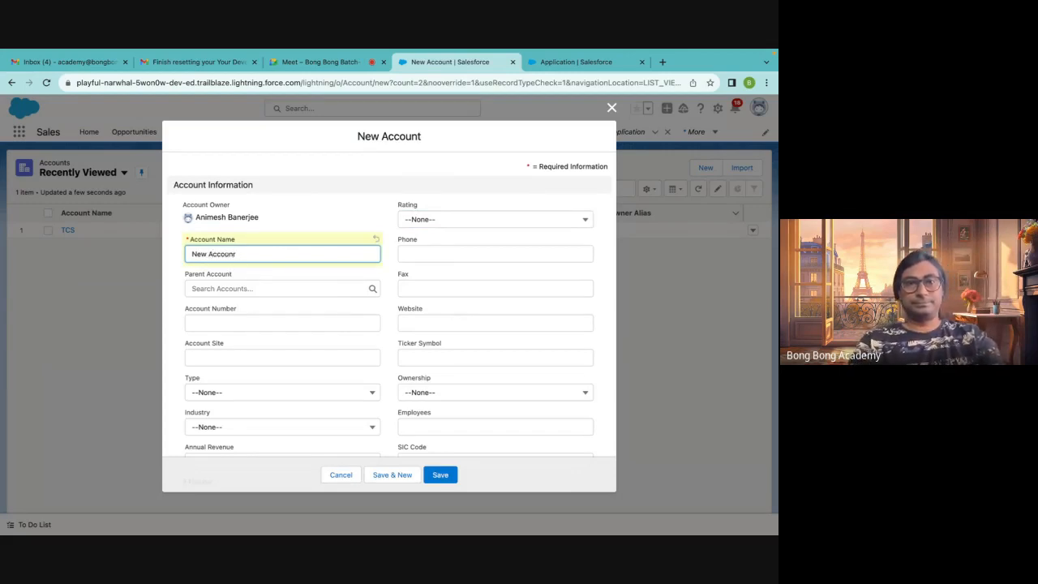
click(440, 475)
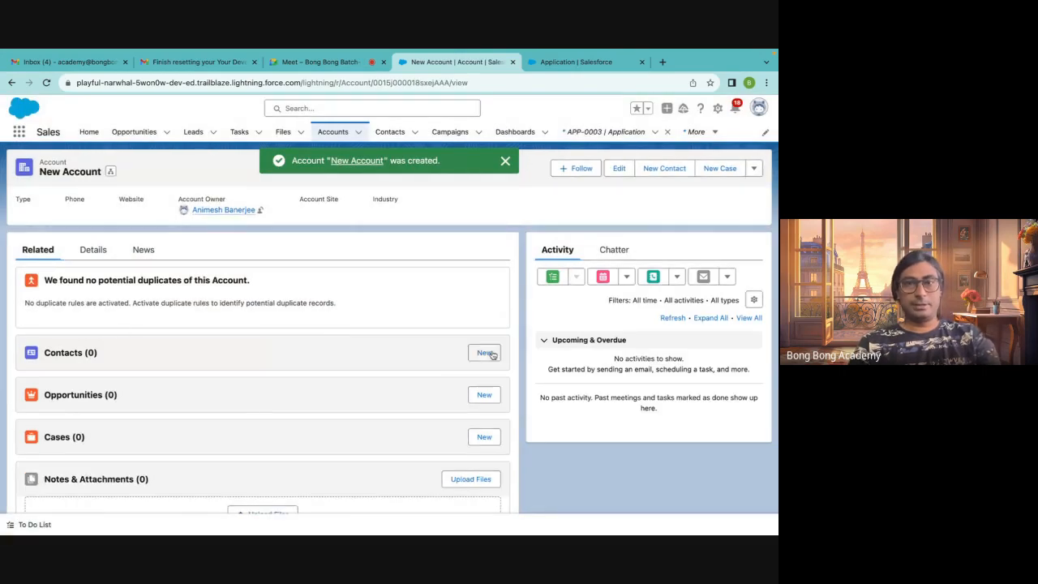
Add a contact with first name New and last name Contact to New Account
click(484, 352)
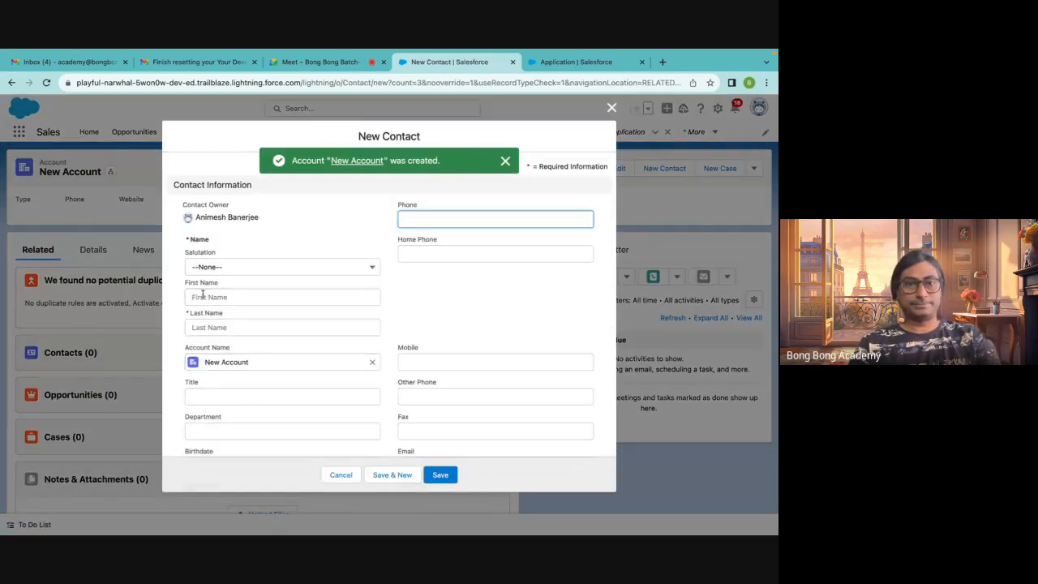
click(199, 297)
text(New)
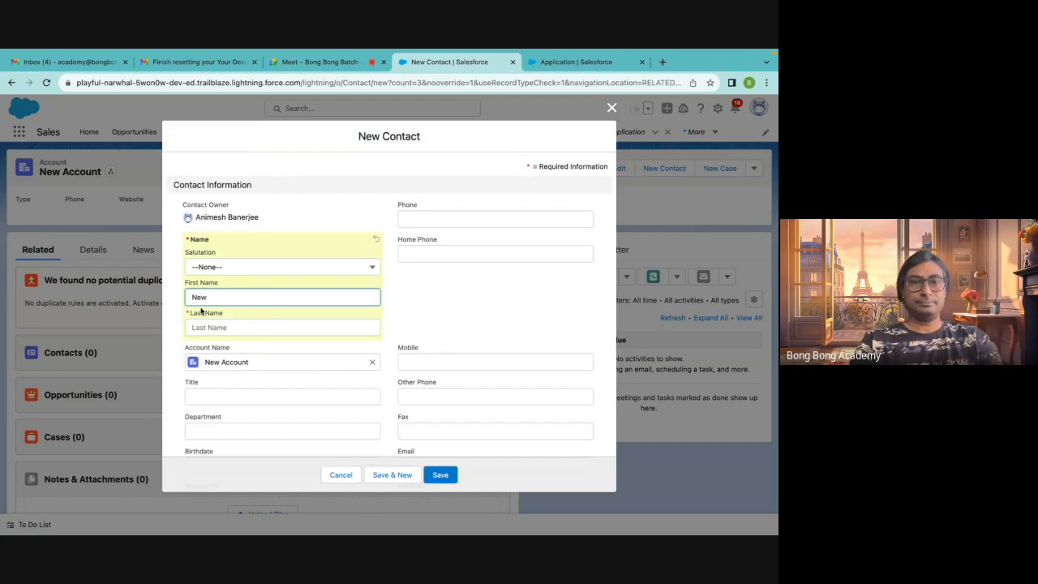
click(203, 327)
text(C)
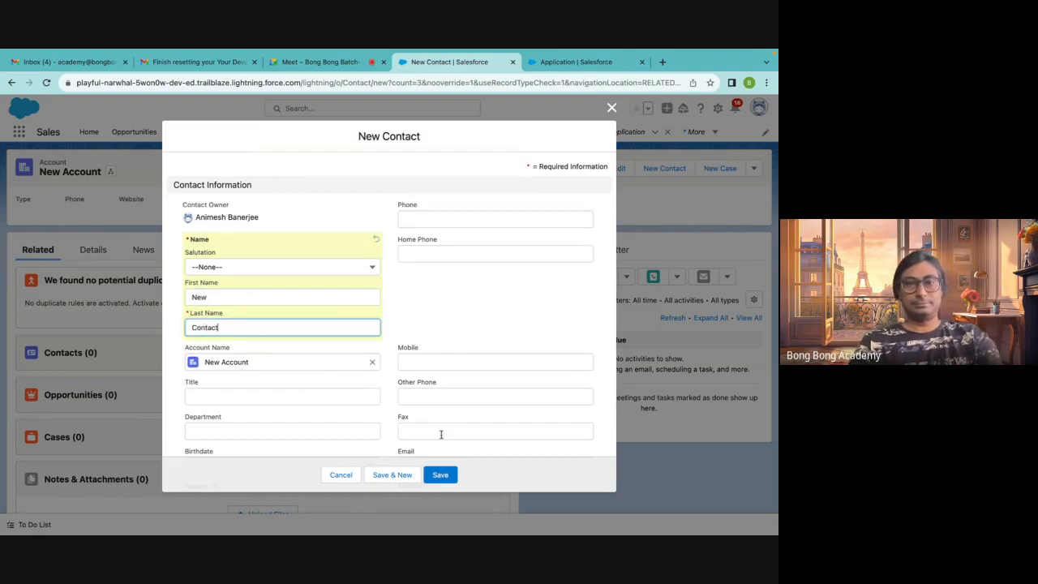
text(ontact)
click(441, 474)
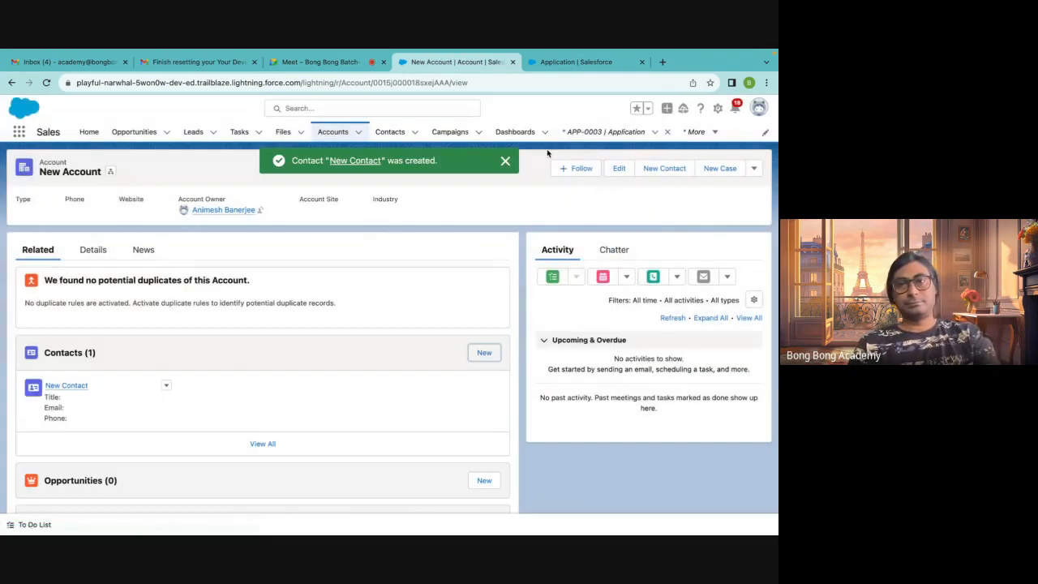
Return to APP-0003 and set its Account to New Account and Contact to New Contact, then save
click(599, 134)
click(67, 232)
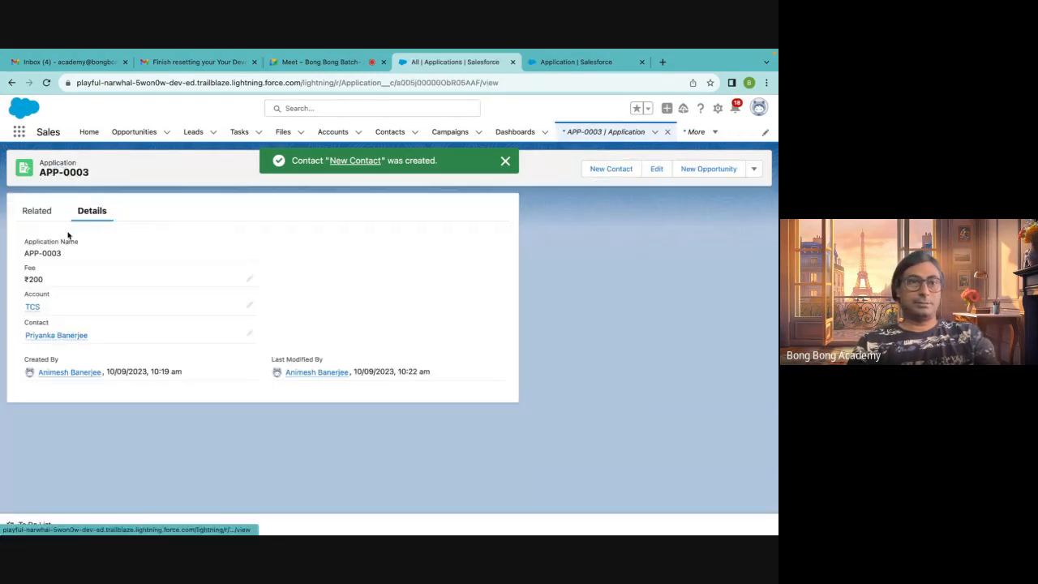
click(249, 305)
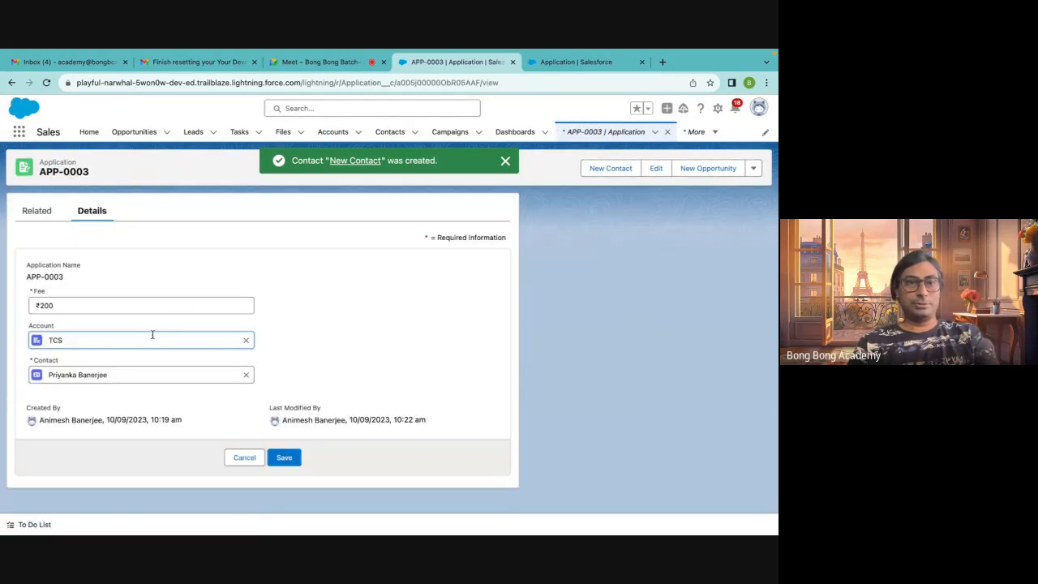
click(246, 340)
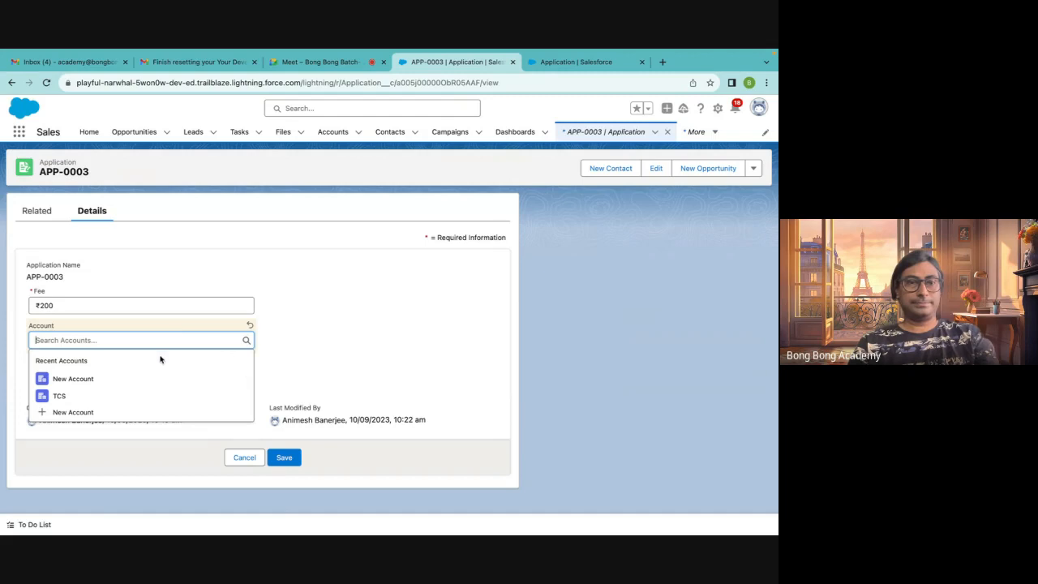
click(132, 378)
click(246, 375)
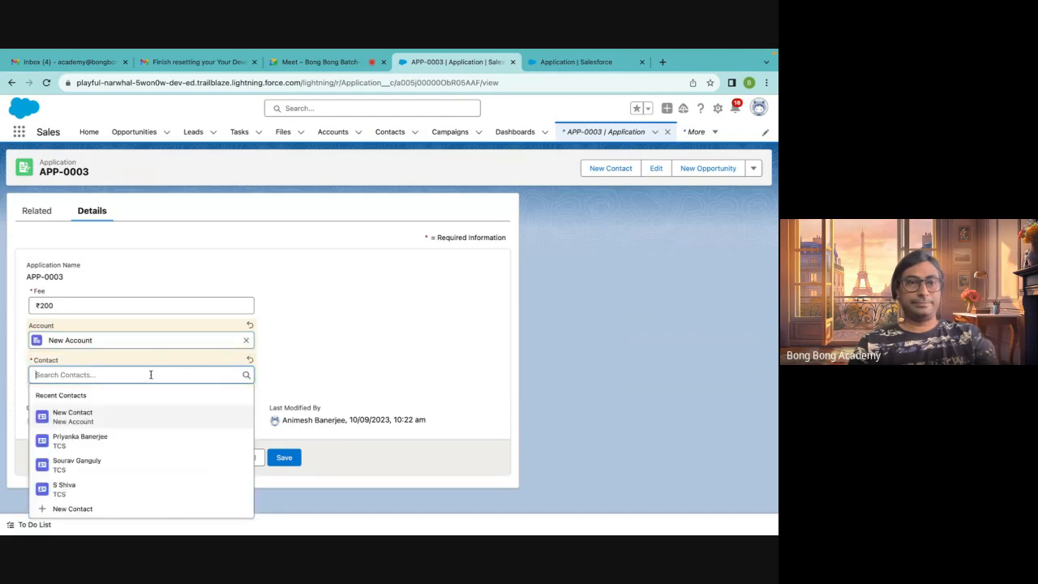
click(129, 416)
click(286, 457)
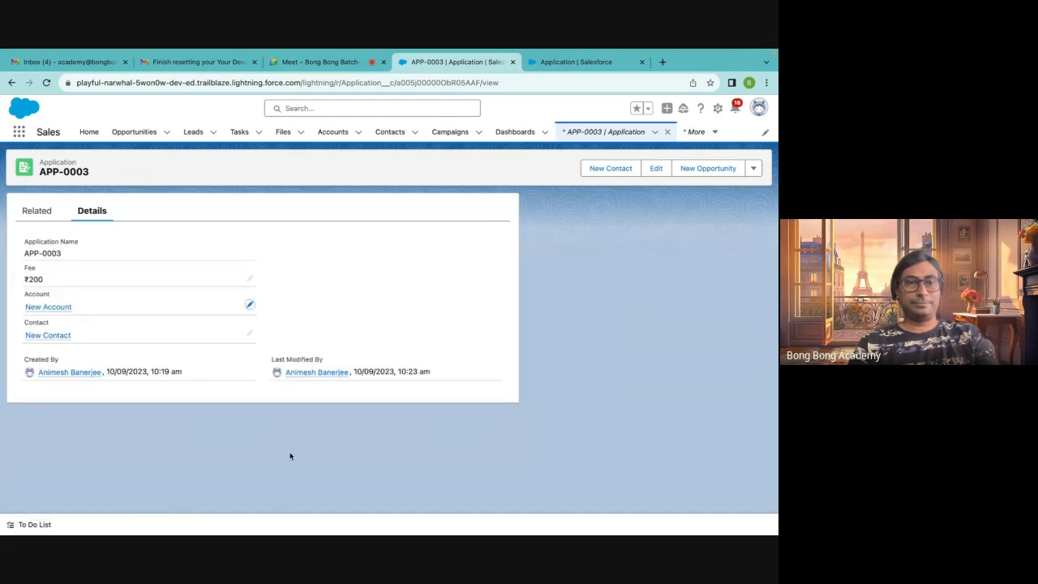
Open New Account from the Accounts list and delete it
click(325, 133)
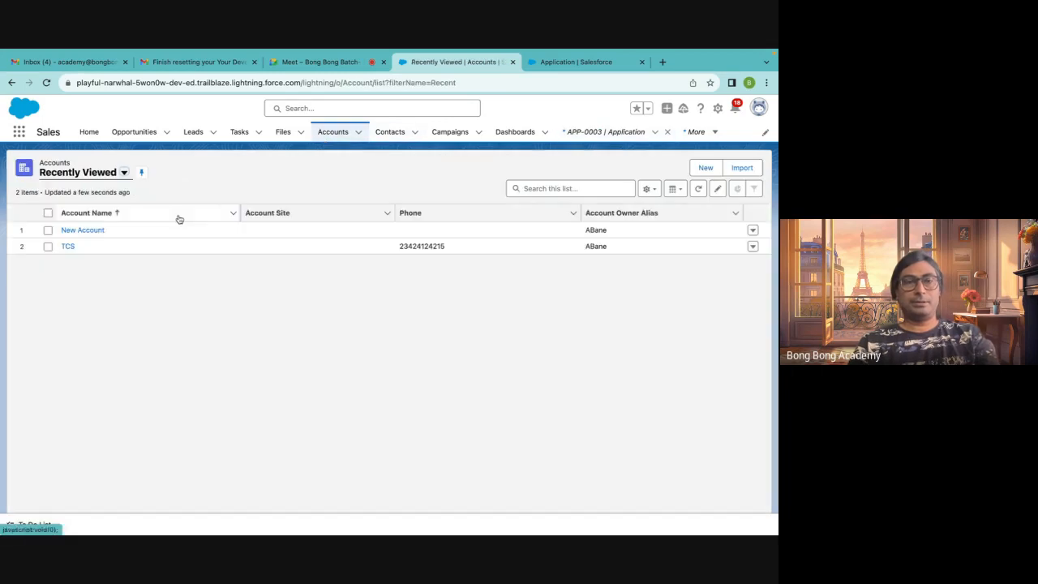
click(91, 236)
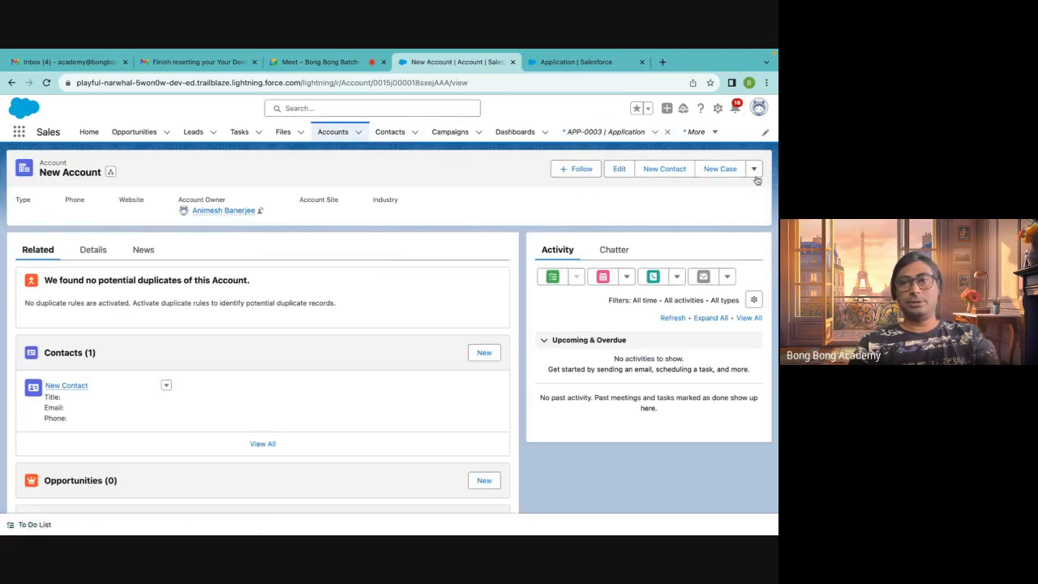
click(754, 170)
click(698, 245)
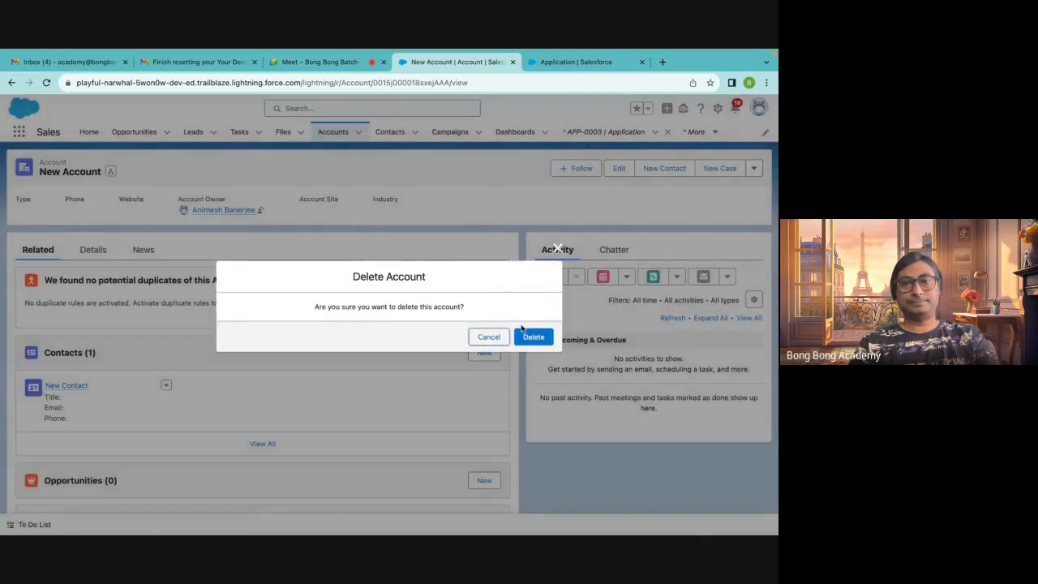
click(528, 335)
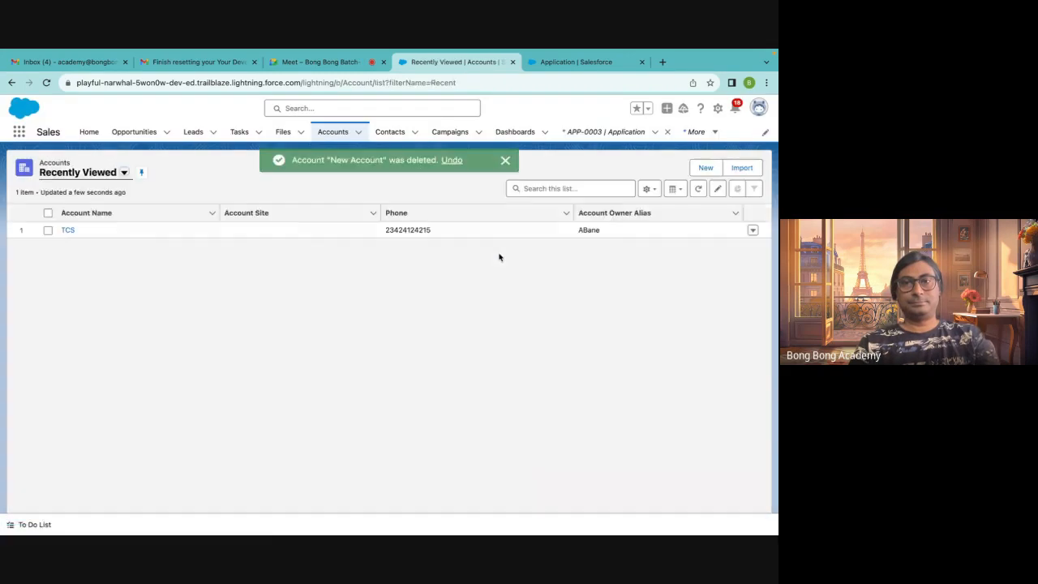
Check the Applications list, then review the Application object's Fields & Relationships in Setup
click(609, 133)
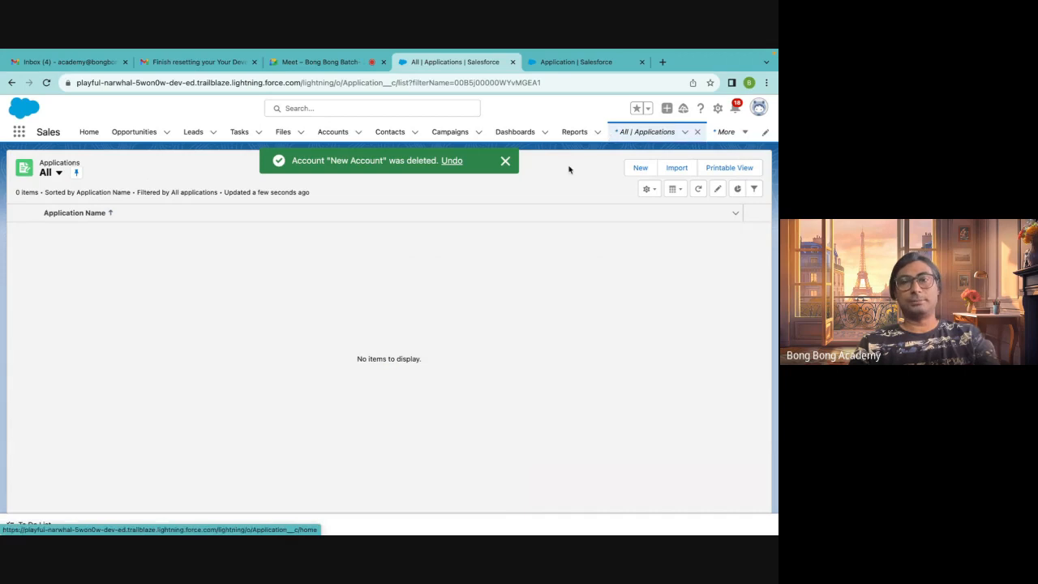
click(504, 163)
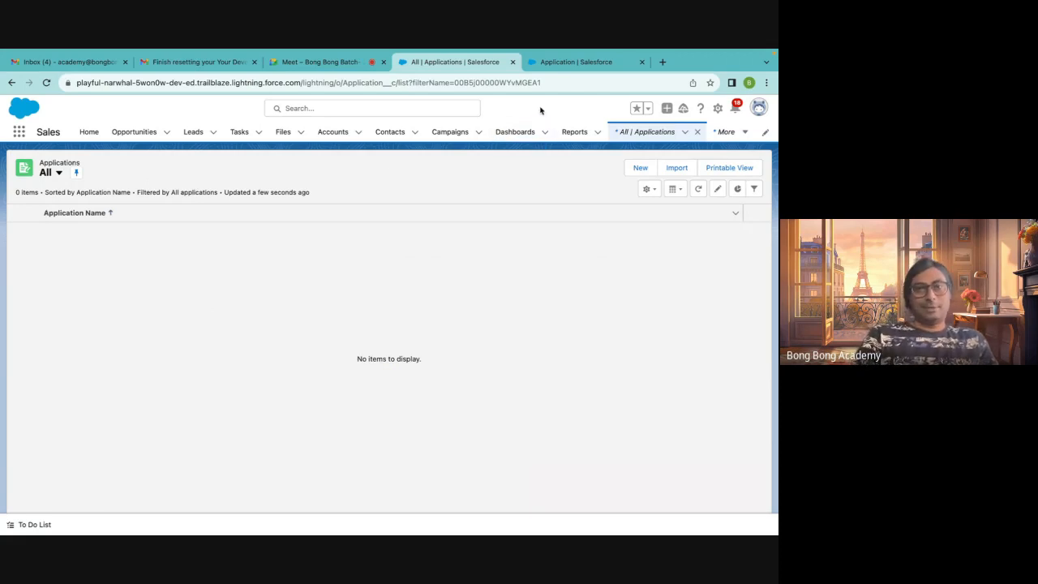
click(583, 65)
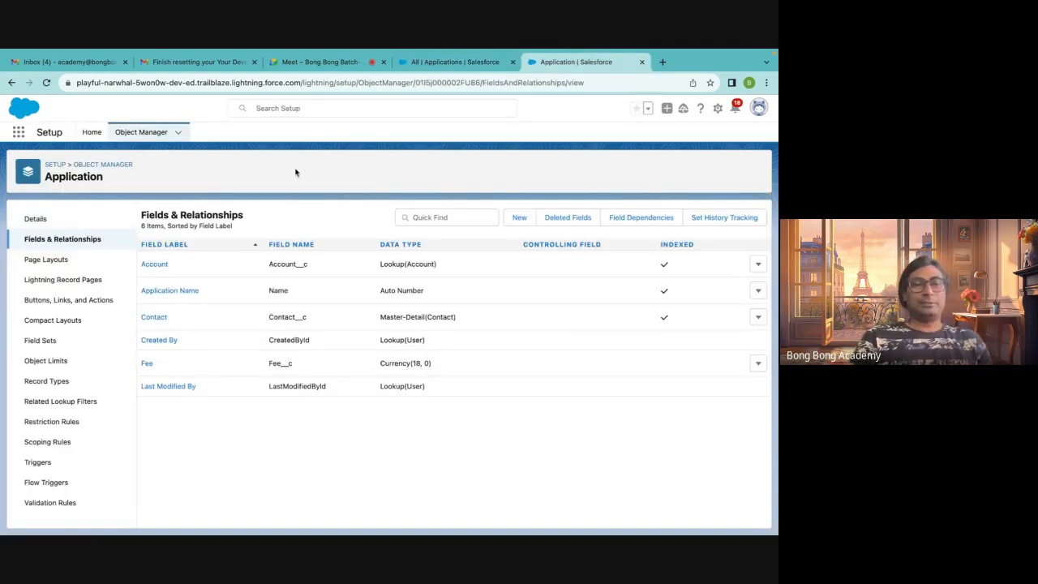
click(455, 62)
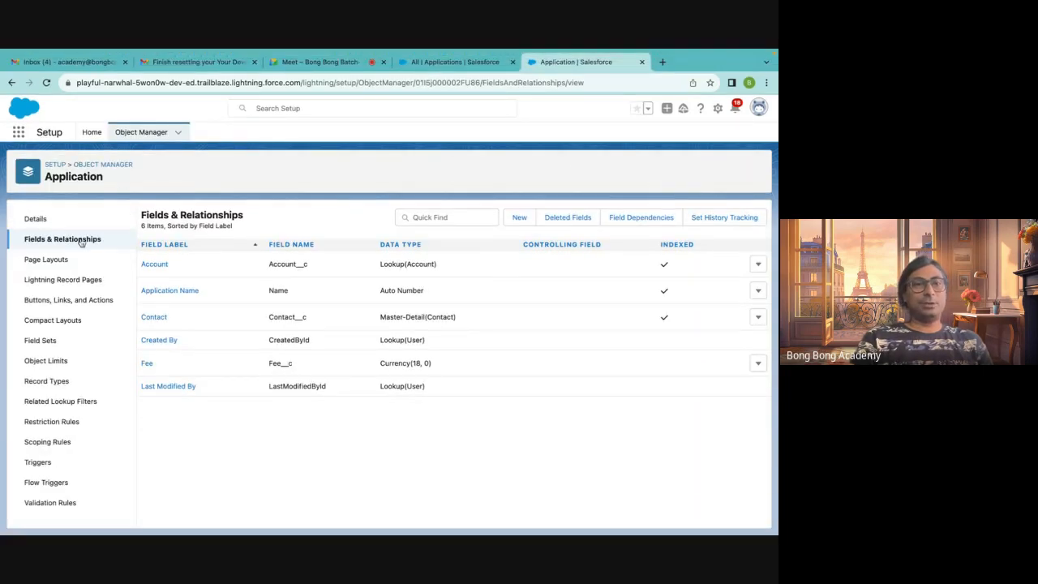
click(81, 242)
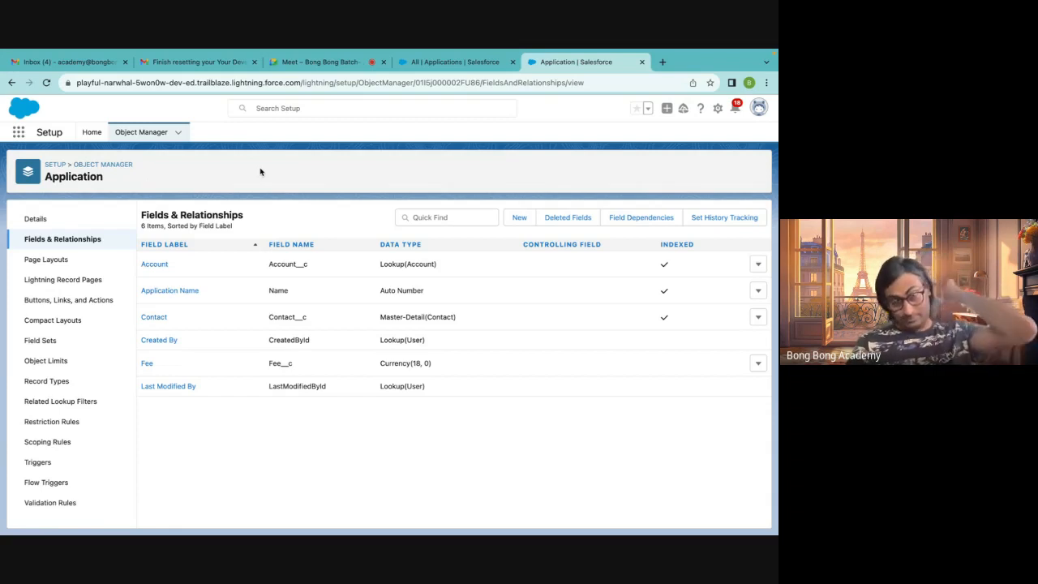
click(433, 68)
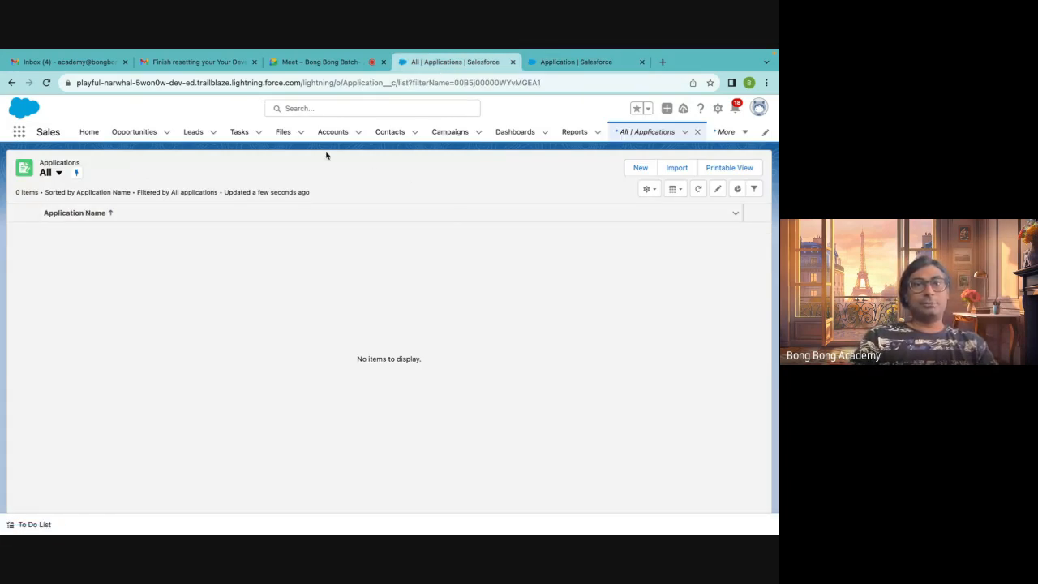
click(636, 173)
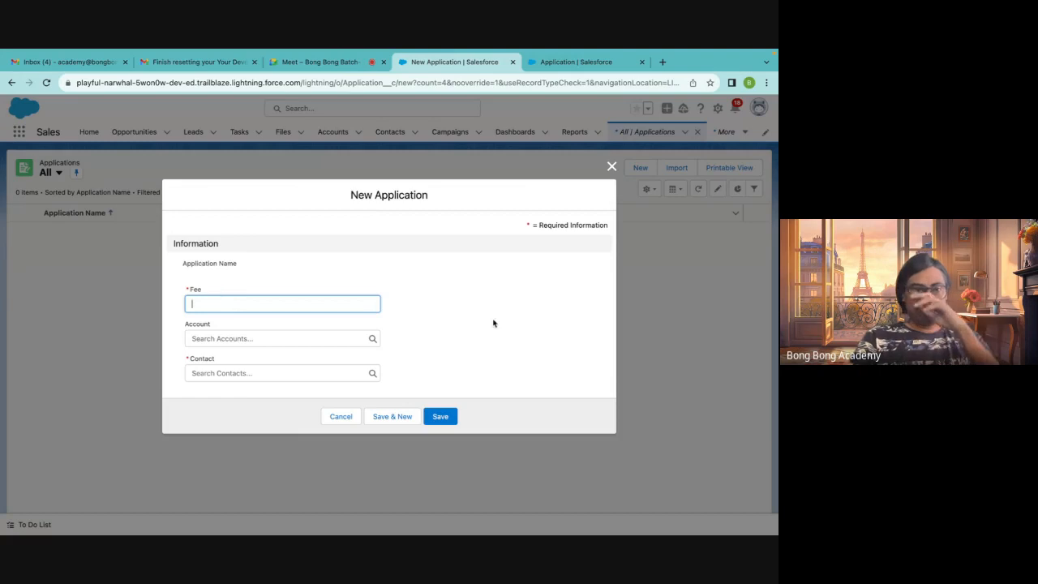
click(612, 168)
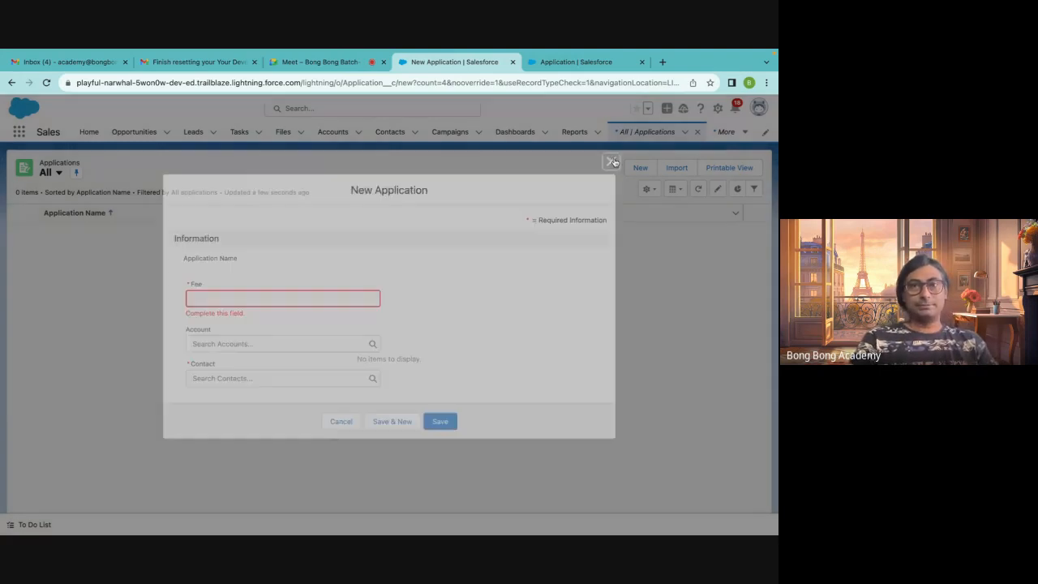
Open TCS from the All Accounts list view and try to delete the account again
click(332, 133)
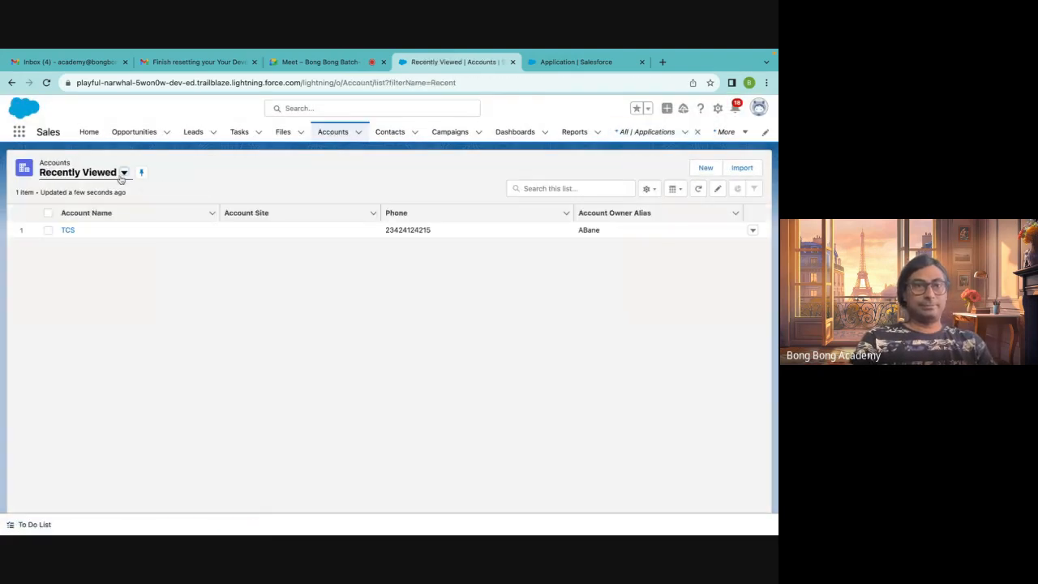
click(125, 172)
click(93, 213)
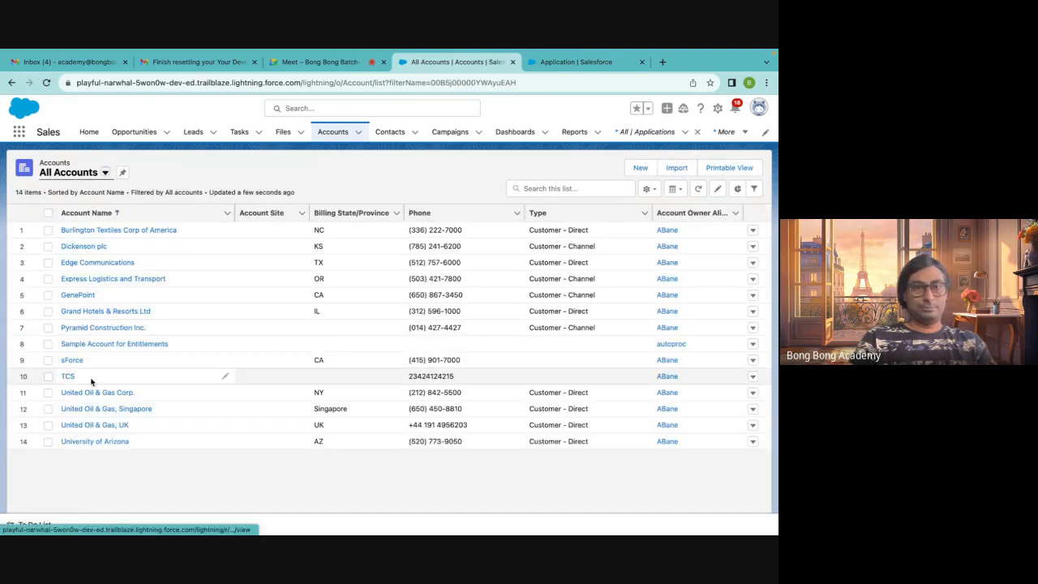
click(66, 377)
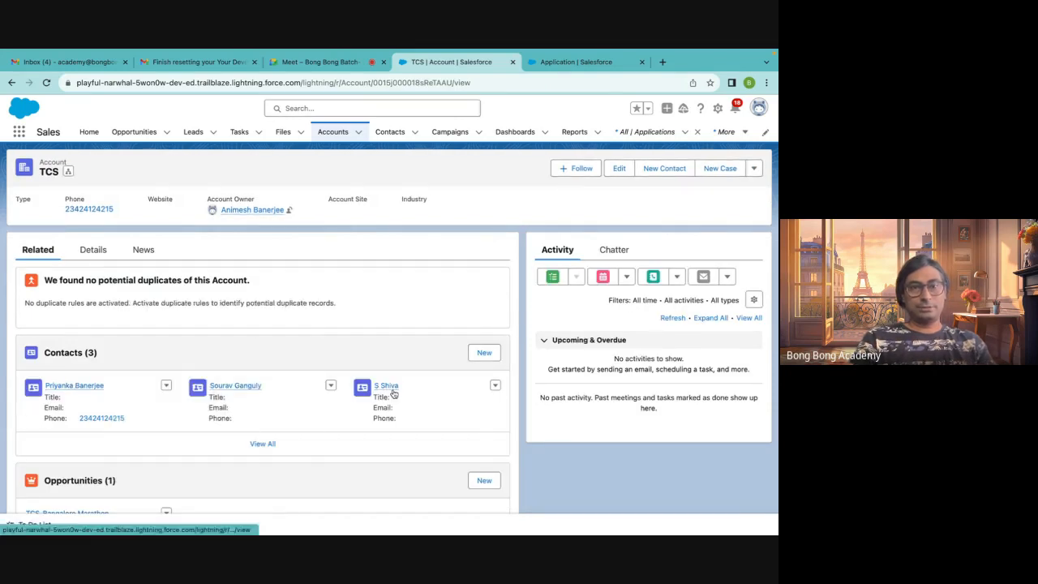
click(755, 169)
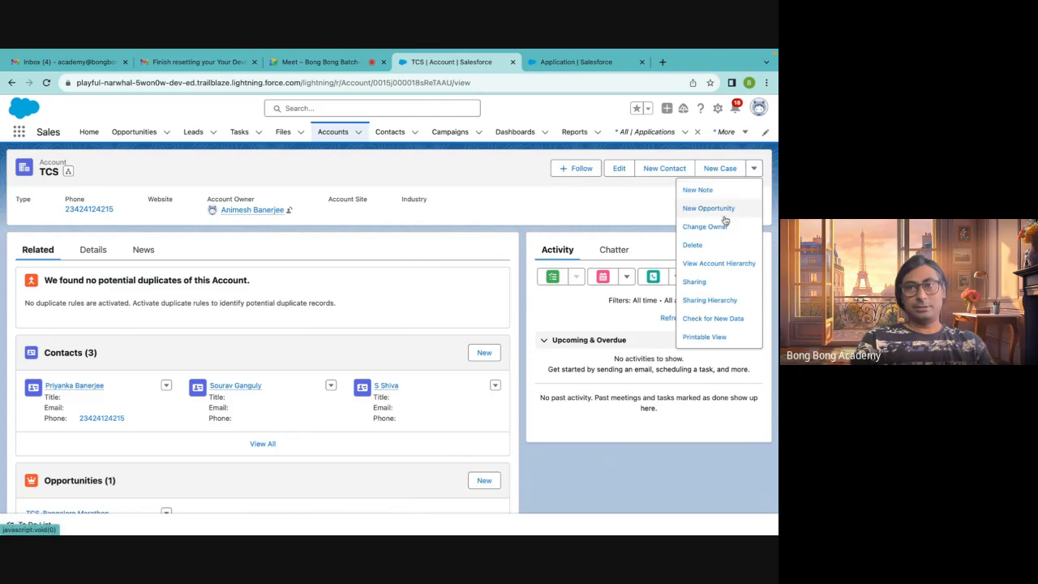
click(694, 246)
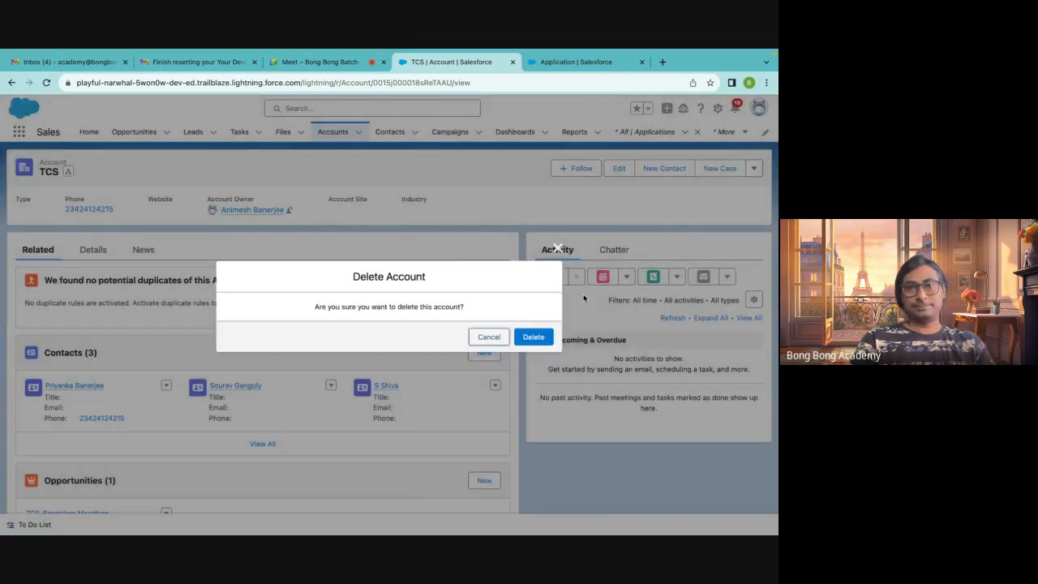
click(534, 339)
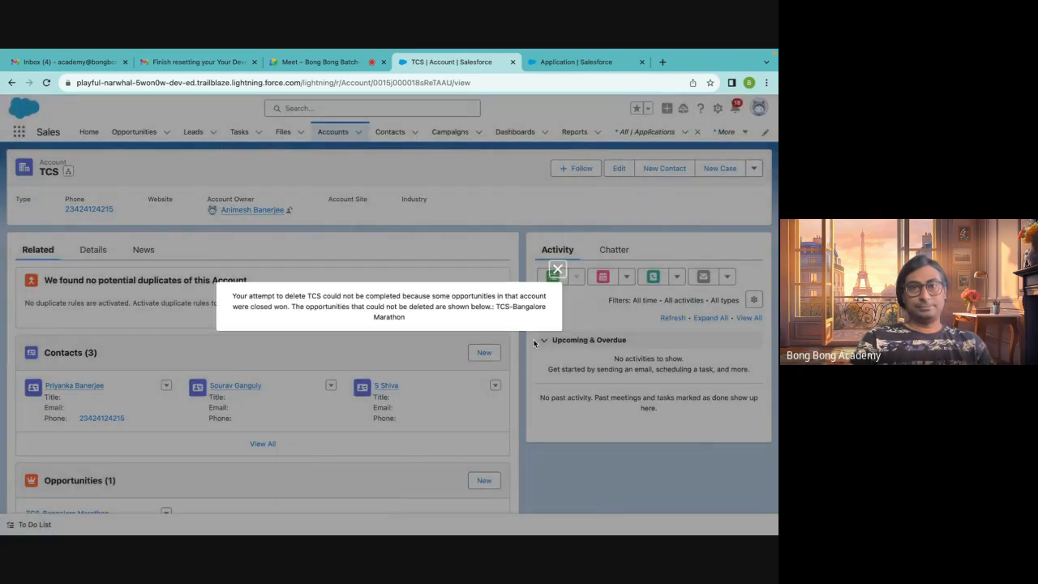
Dismiss the deletion error, switch Opportunities to the All Opportunities list view and pin it
click(557, 270)
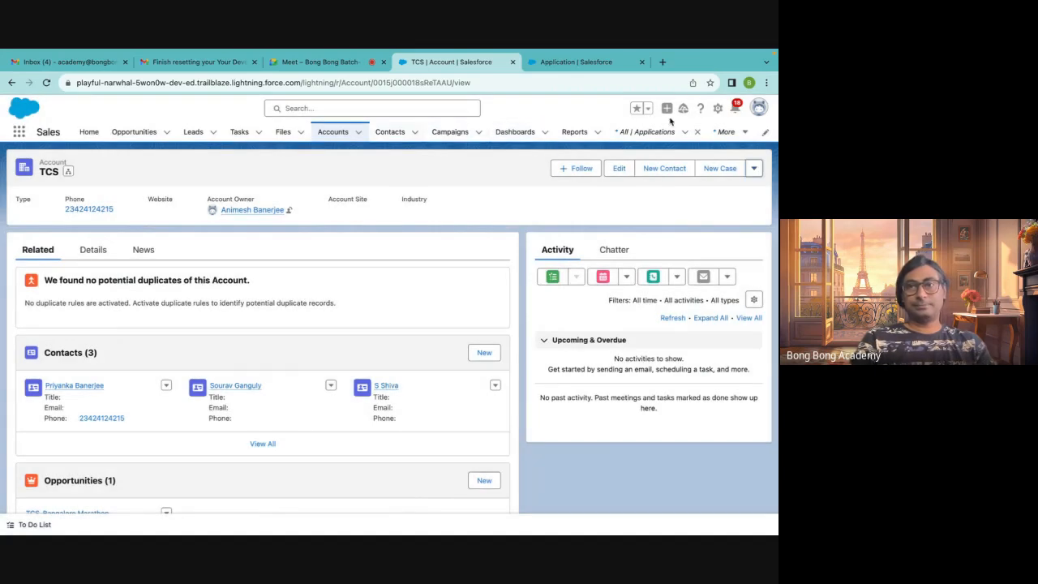
click(123, 138)
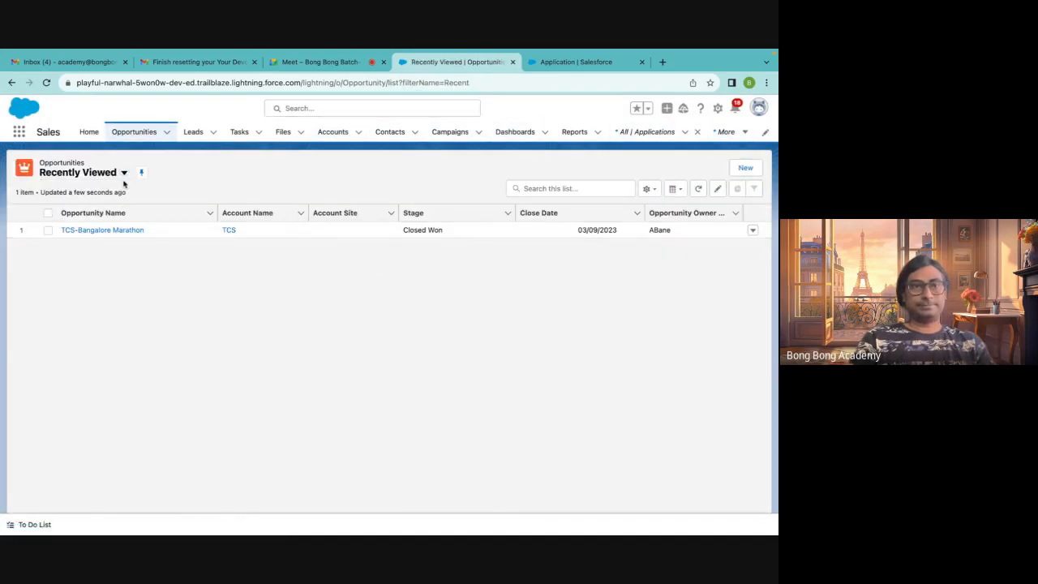
click(124, 173)
click(86, 276)
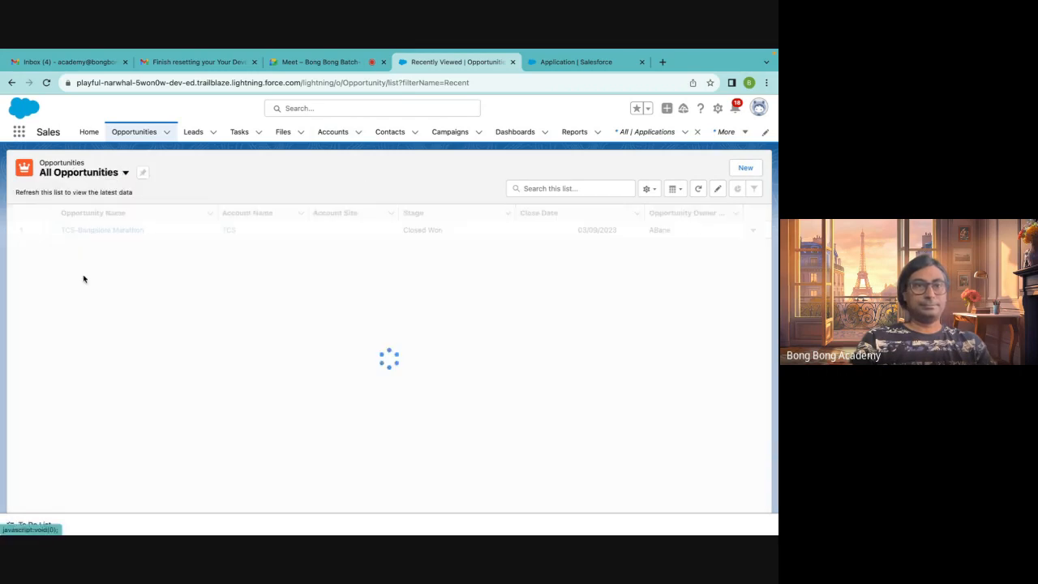
click(143, 174)
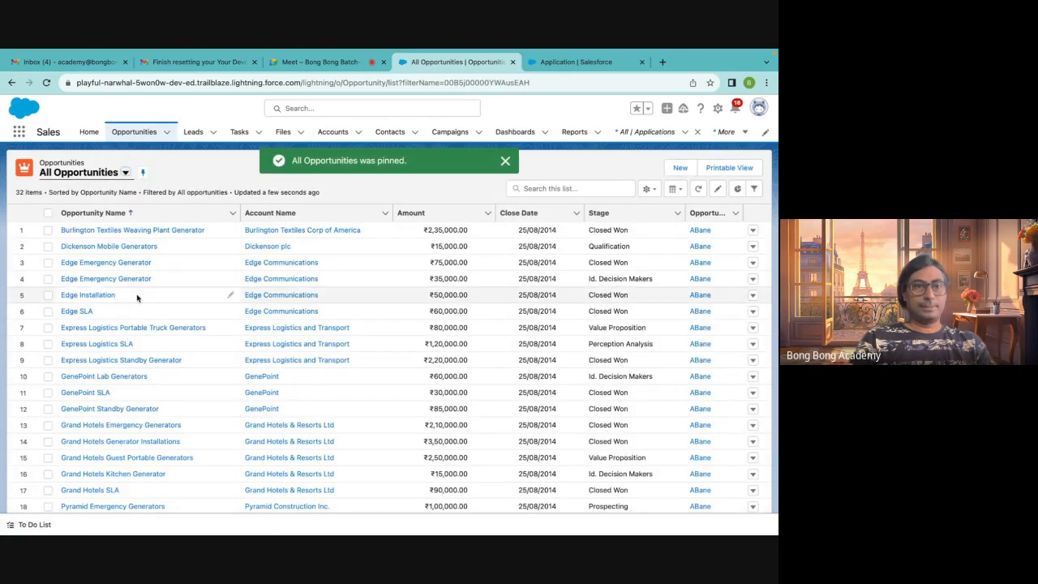
scroll(248, 375, down, 3)
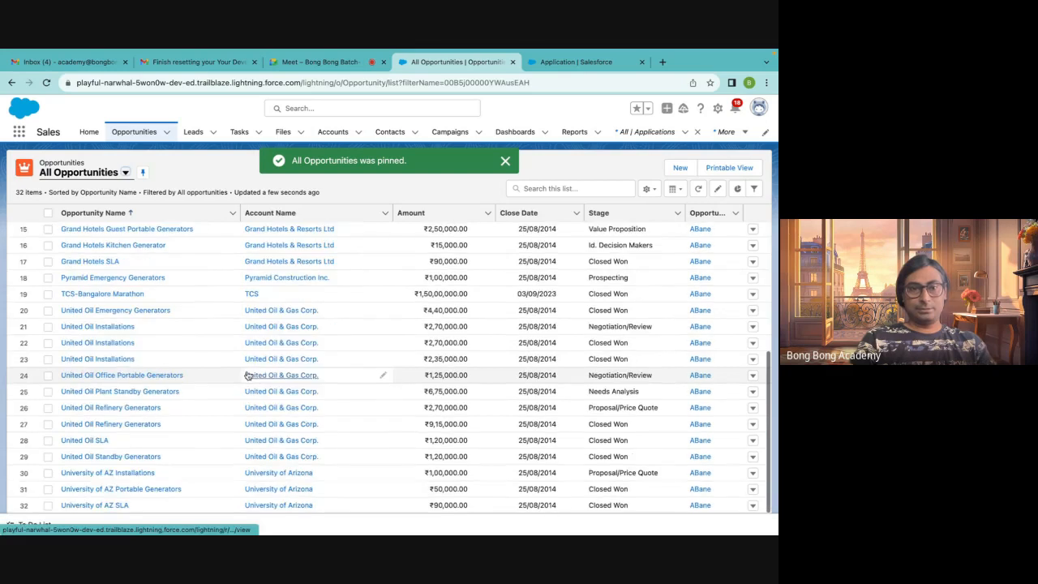
Delete the TCS-Bangalore Marathon opportunity
click(104, 294)
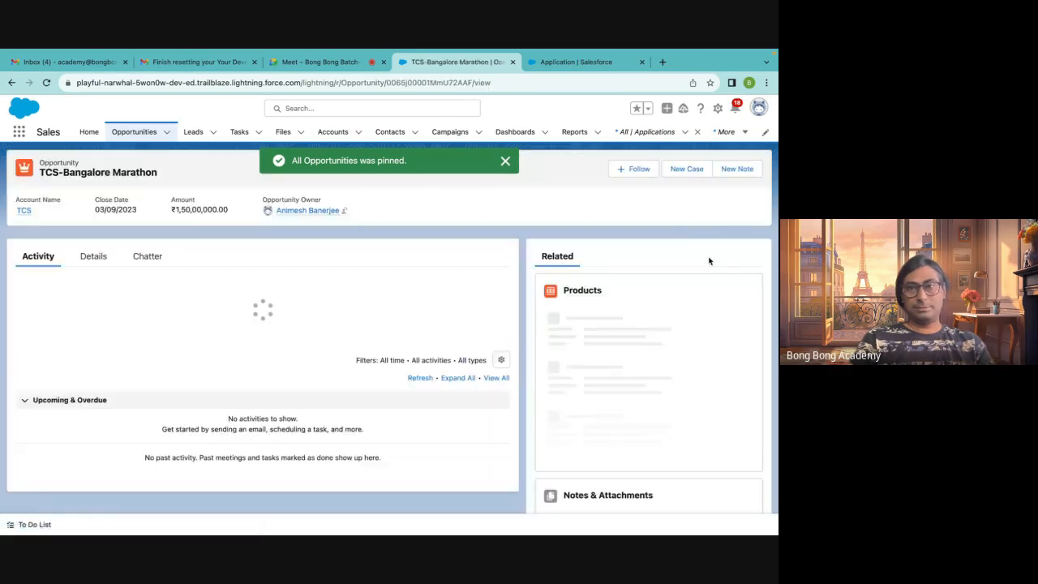
click(754, 169)
click(707, 188)
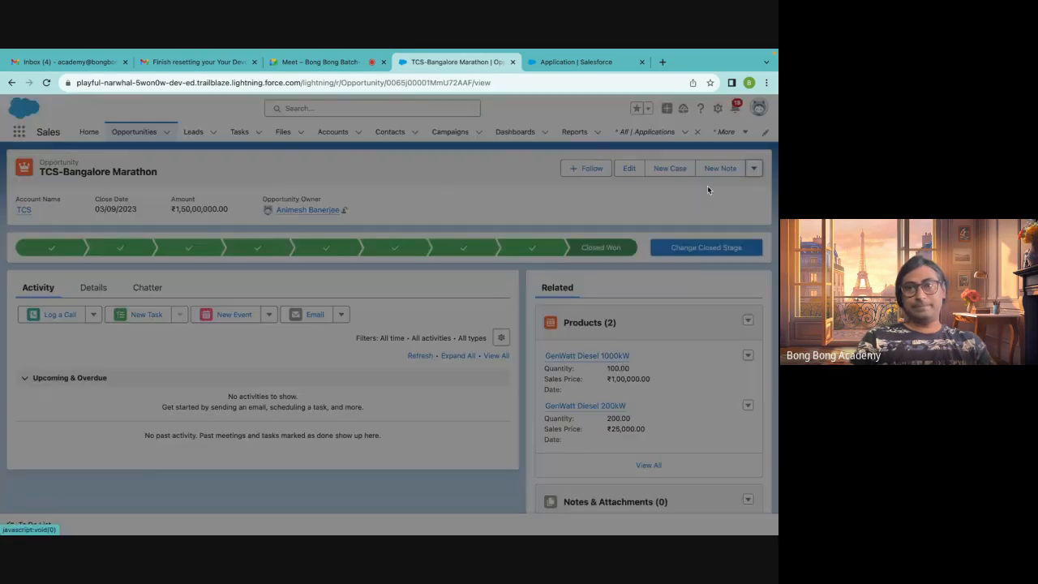
click(534, 336)
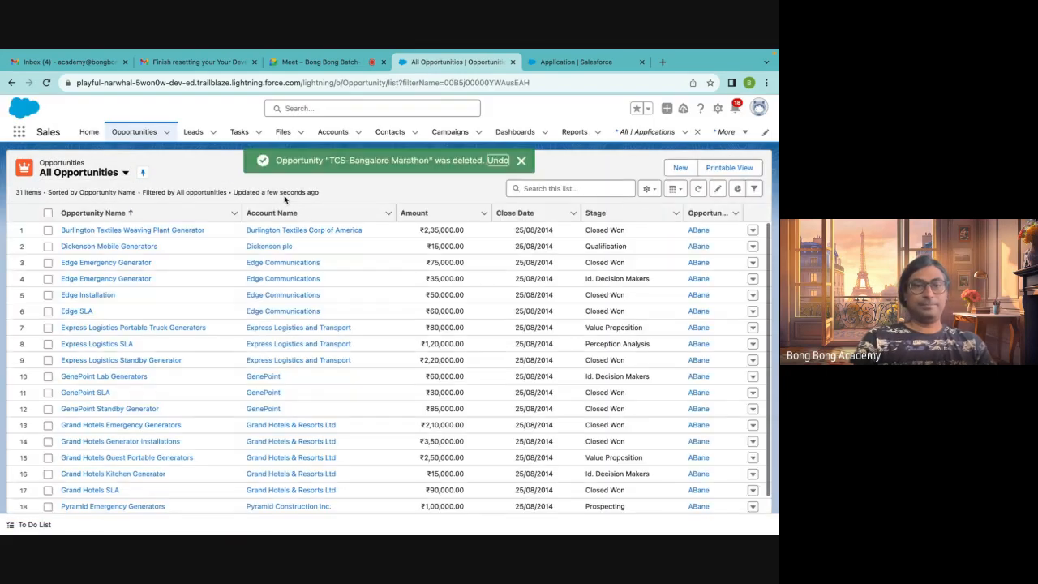
Open the TCS account from Accounts and delete it
click(325, 138)
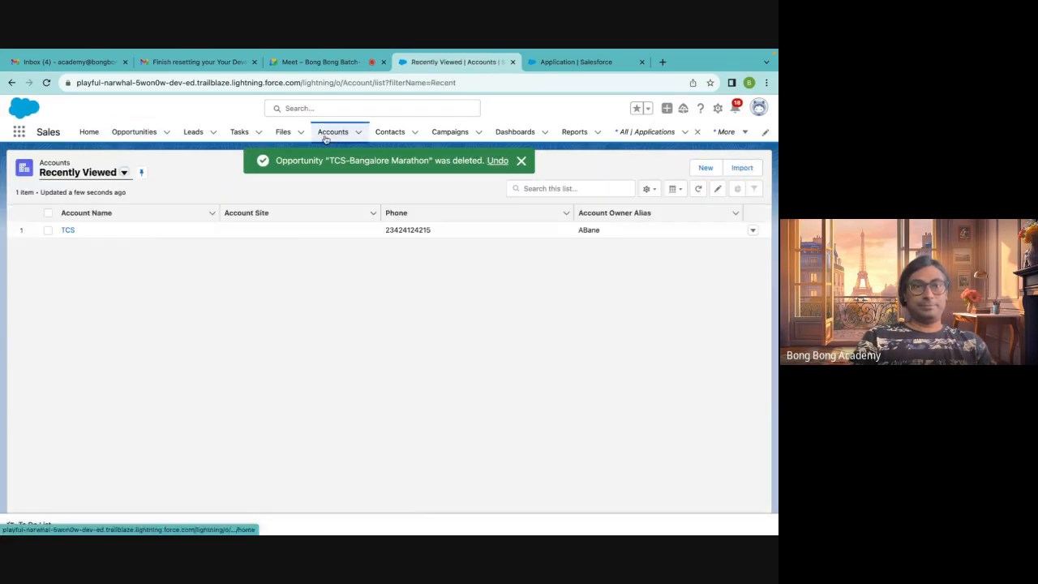
click(69, 229)
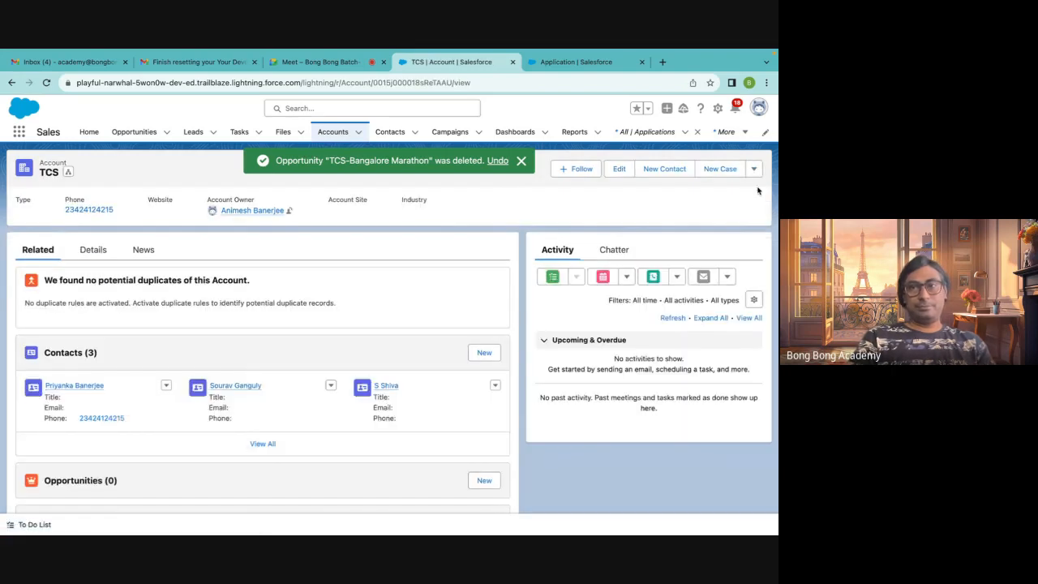
click(754, 168)
click(708, 245)
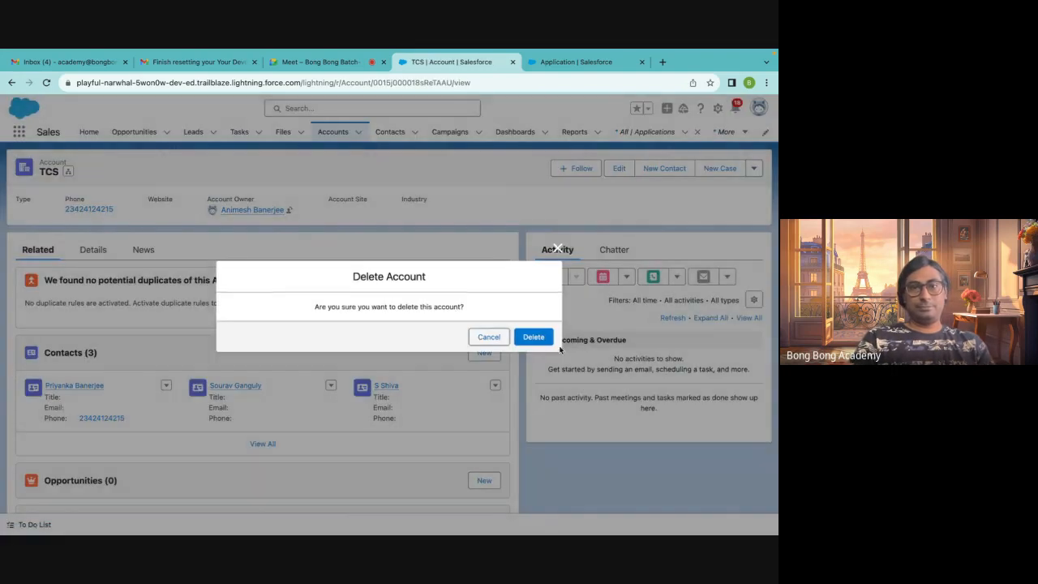
click(531, 337)
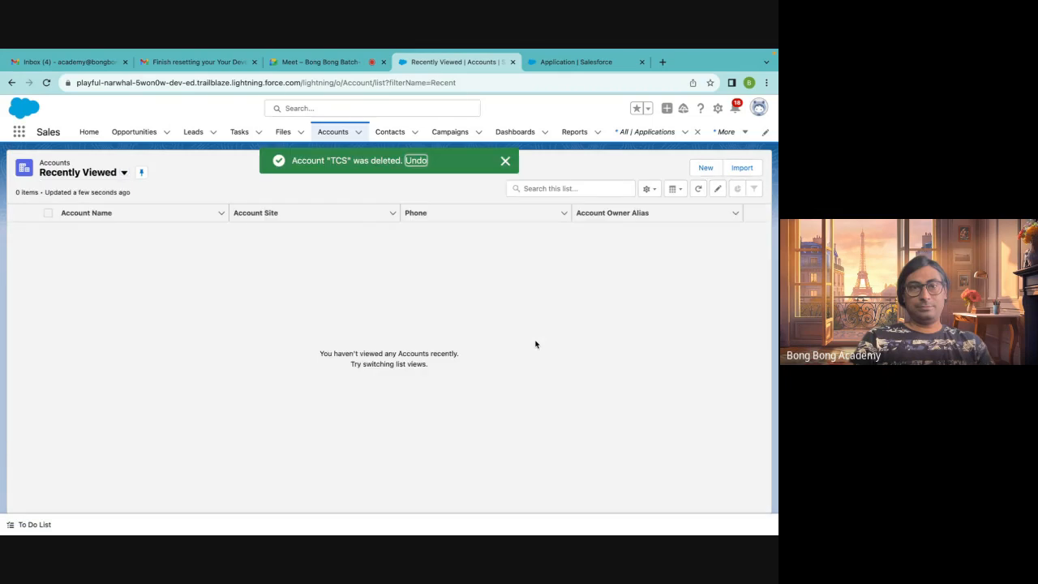
Switch Contacts to the All Contacts list view and pin it
click(390, 131)
click(124, 173)
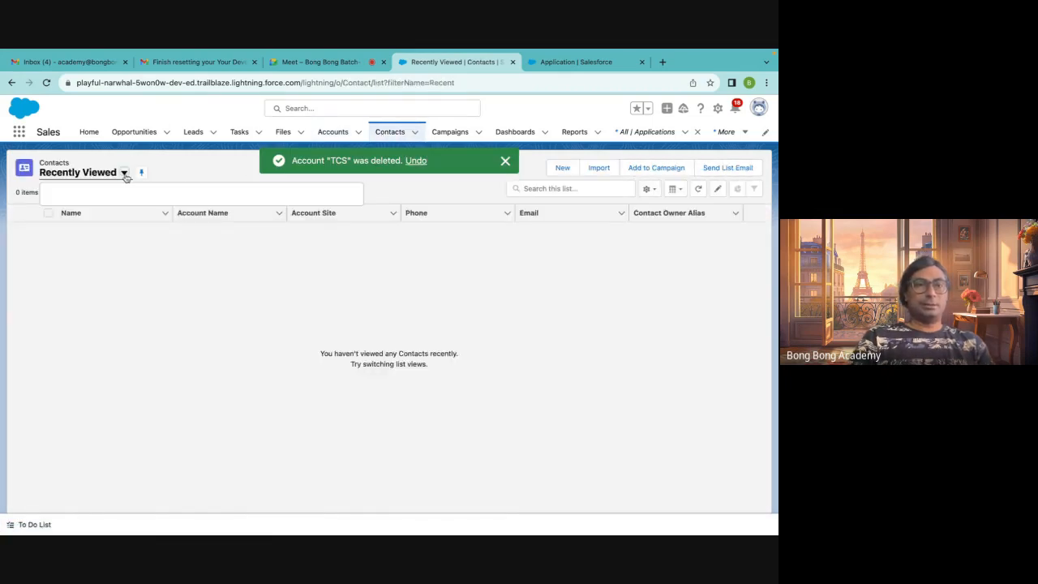
click(106, 209)
click(120, 173)
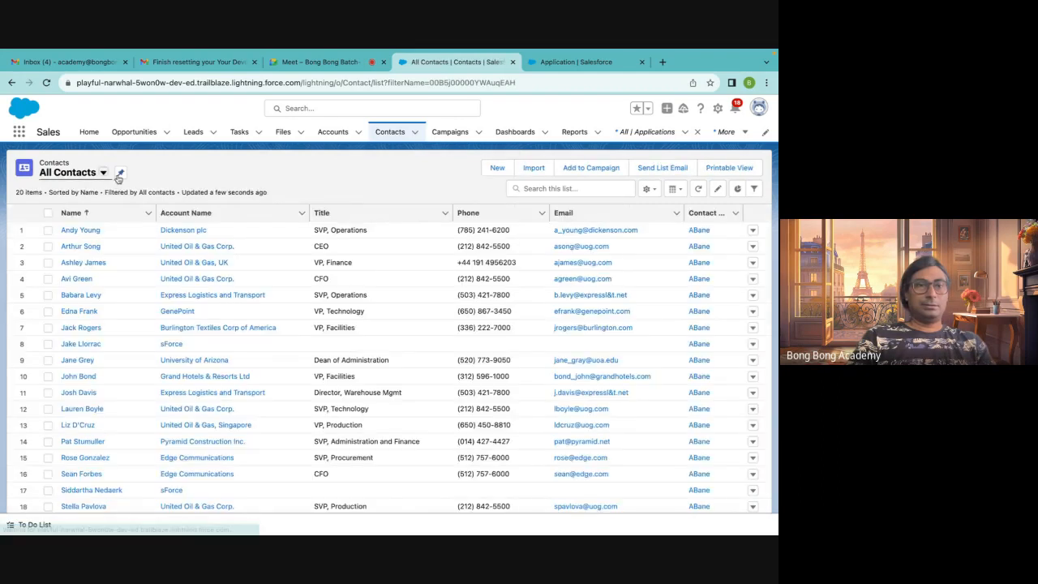
Scroll through the All Contacts list to check for contacts that belonged to TCS
scroll(128, 340, down, 1)
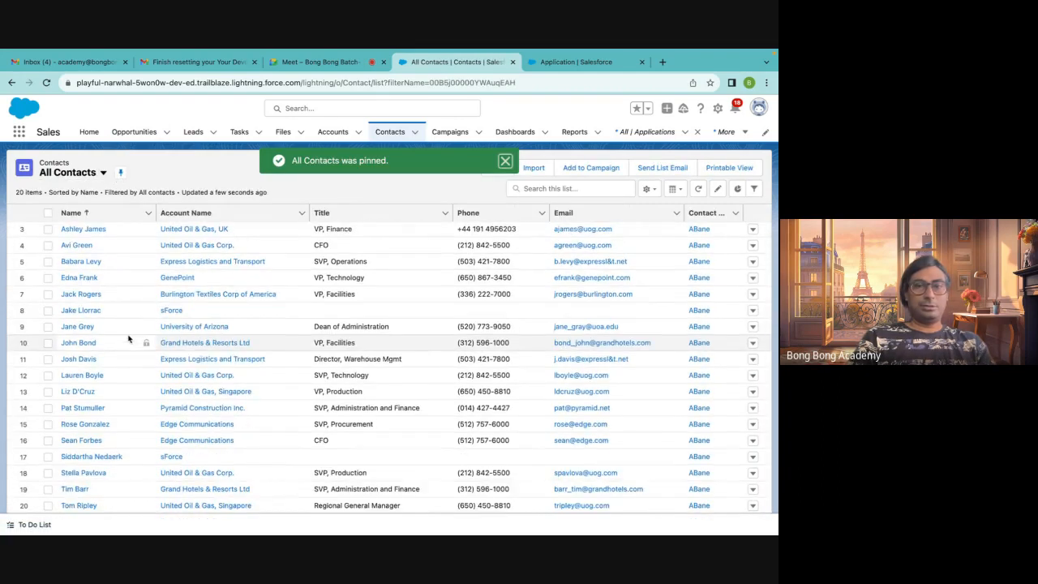
scroll(128, 339, up, 1)
scroll(129, 339, down, 1)
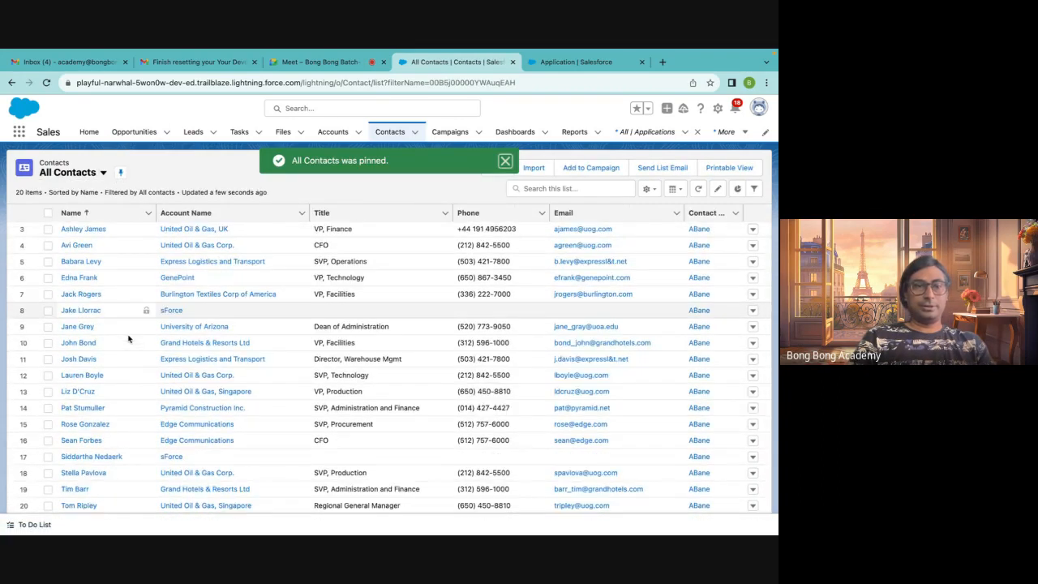
scroll(128, 339, up, 1)
scroll(128, 339, down, 1)
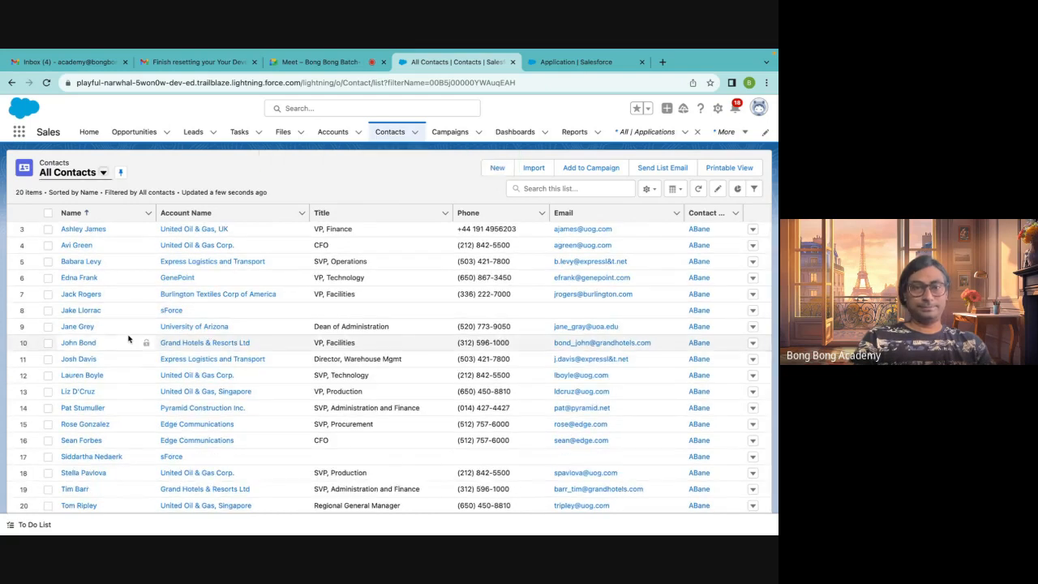
scroll(128, 339, up, 1)
scroll(344, 315, down, 1)
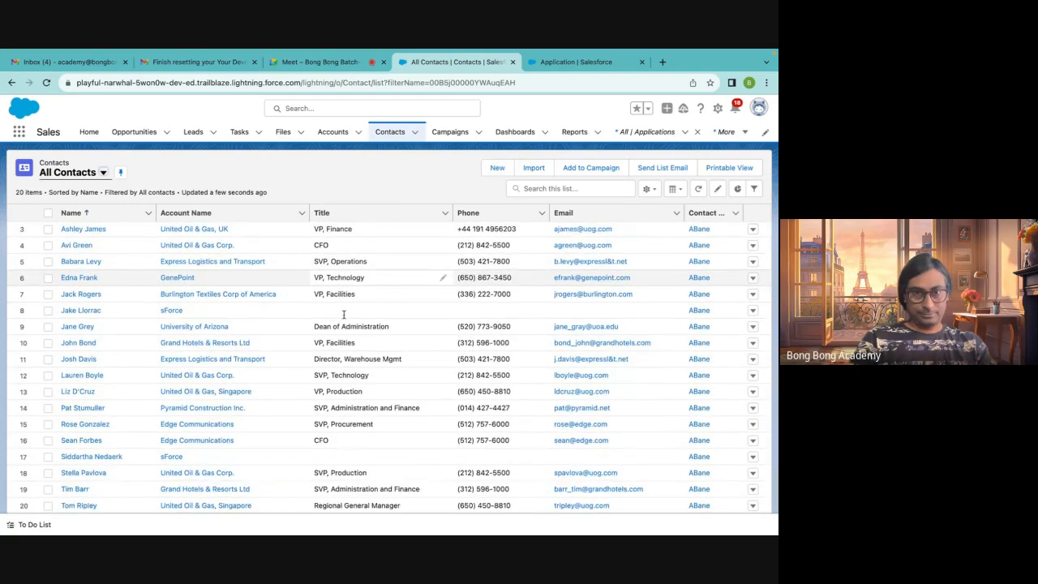
scroll(344, 315, up, 1)
scroll(344, 314, down, 1)
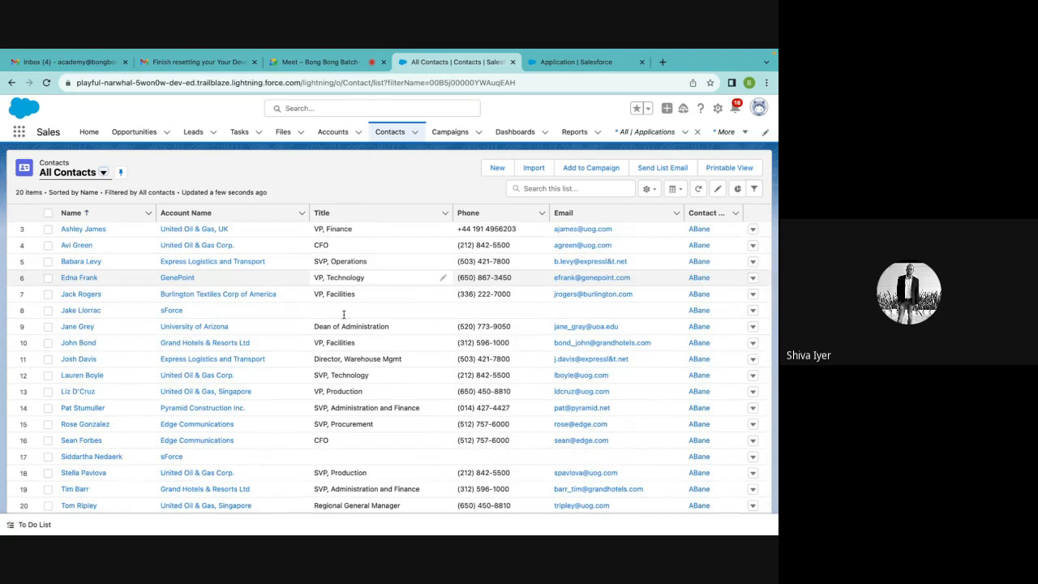
scroll(344, 315, up, 1)
Find the Contact object in Object Manager and review its Fields & Relationships, highlighting the Account Name lookup type
click(553, 72)
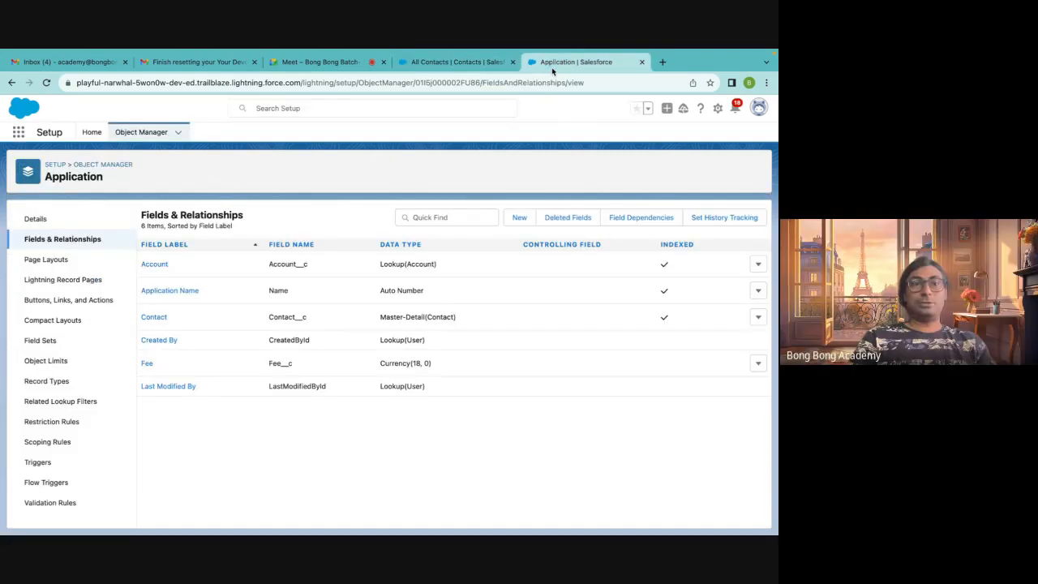
click(110, 166)
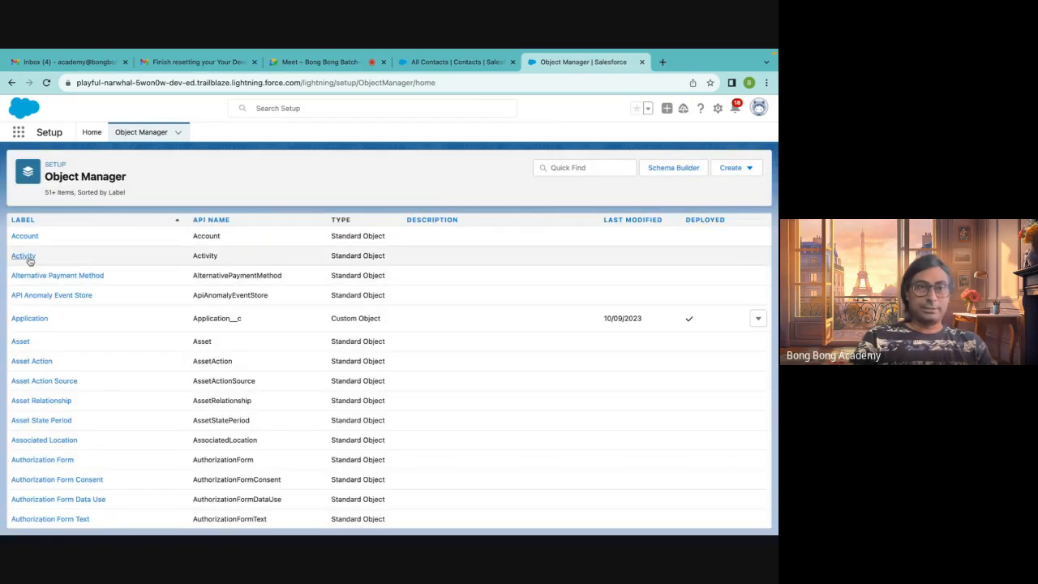
click(554, 172)
text(contact)
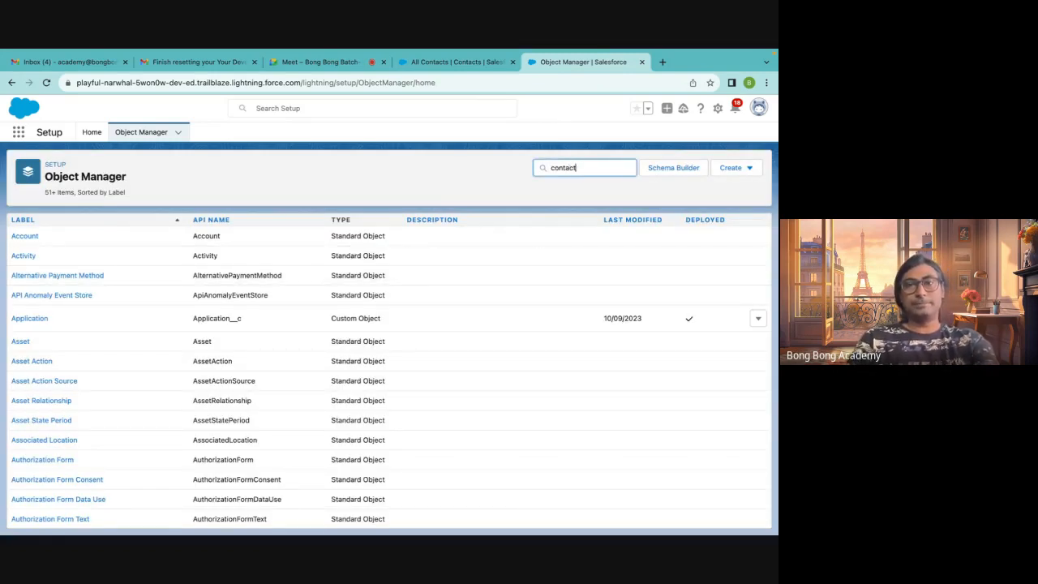
click(30, 236)
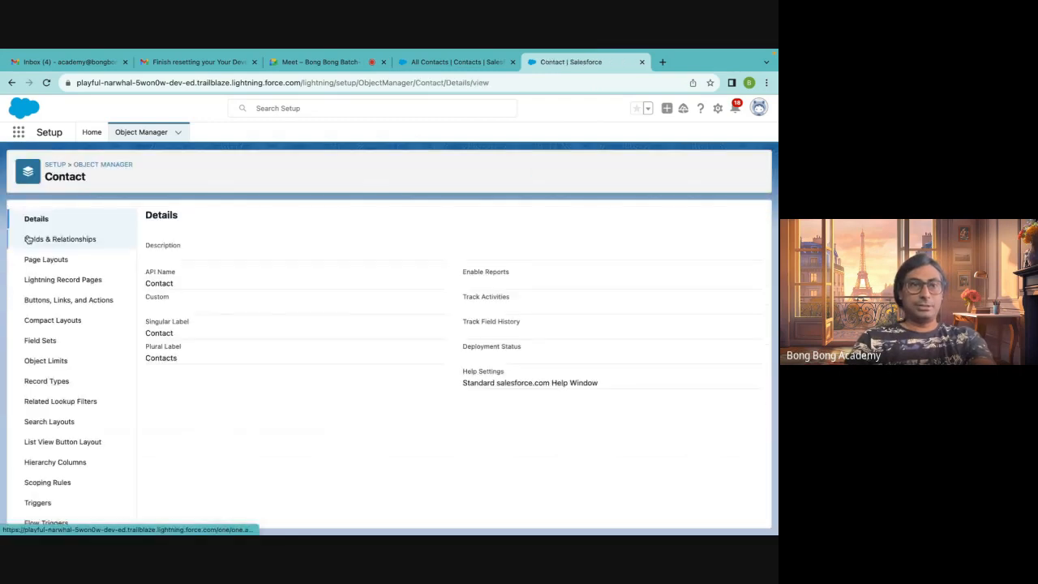
click(42, 241)
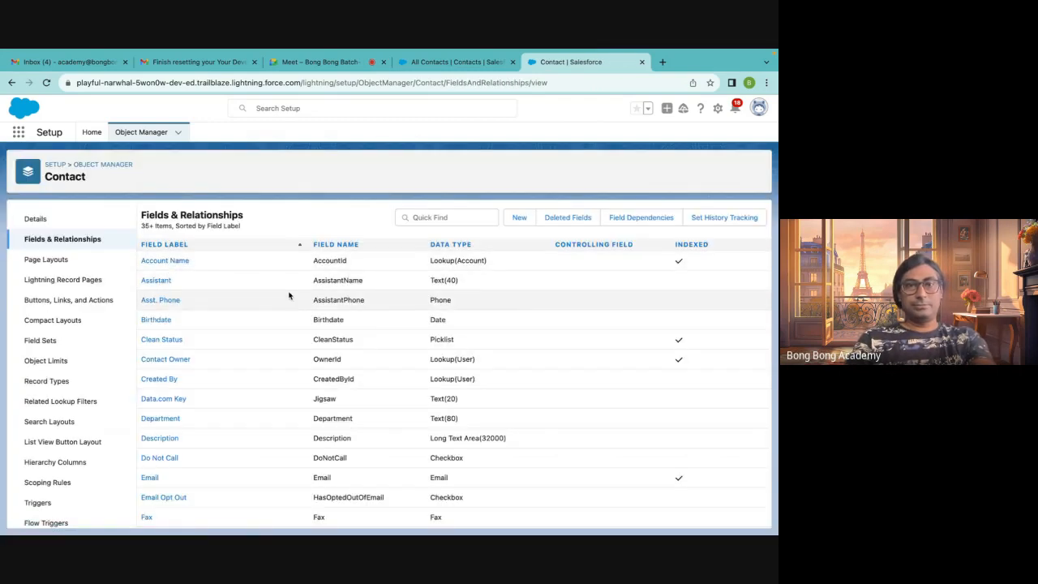
drag(430, 260, 524, 264)
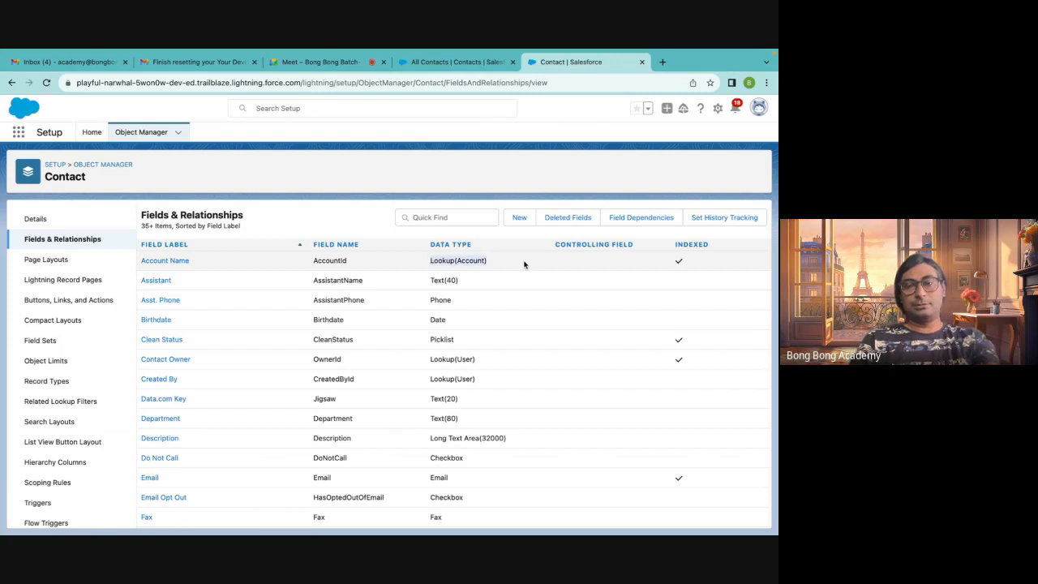
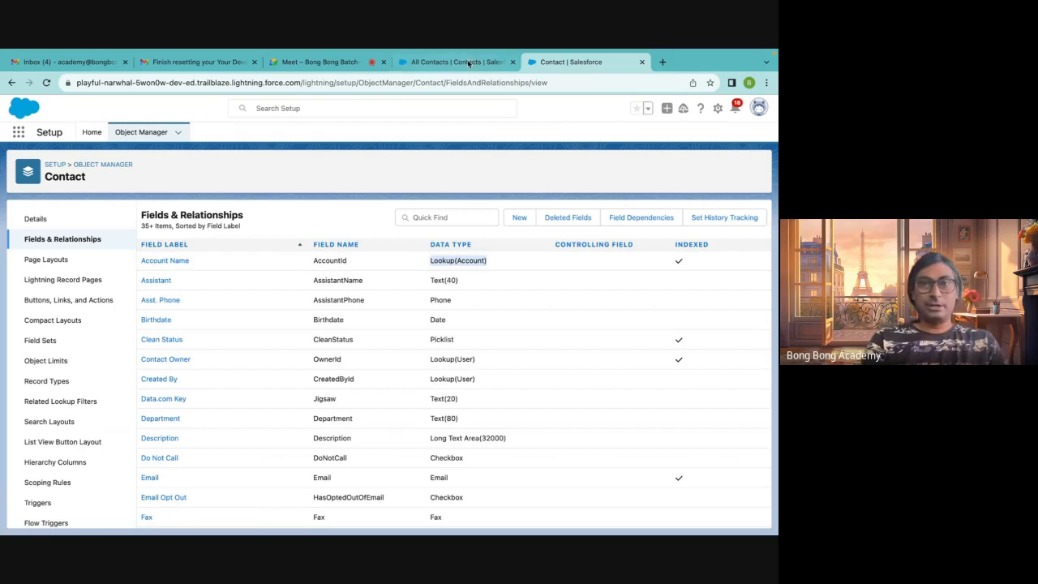
Create a new account named New Account 100
click(546, 146)
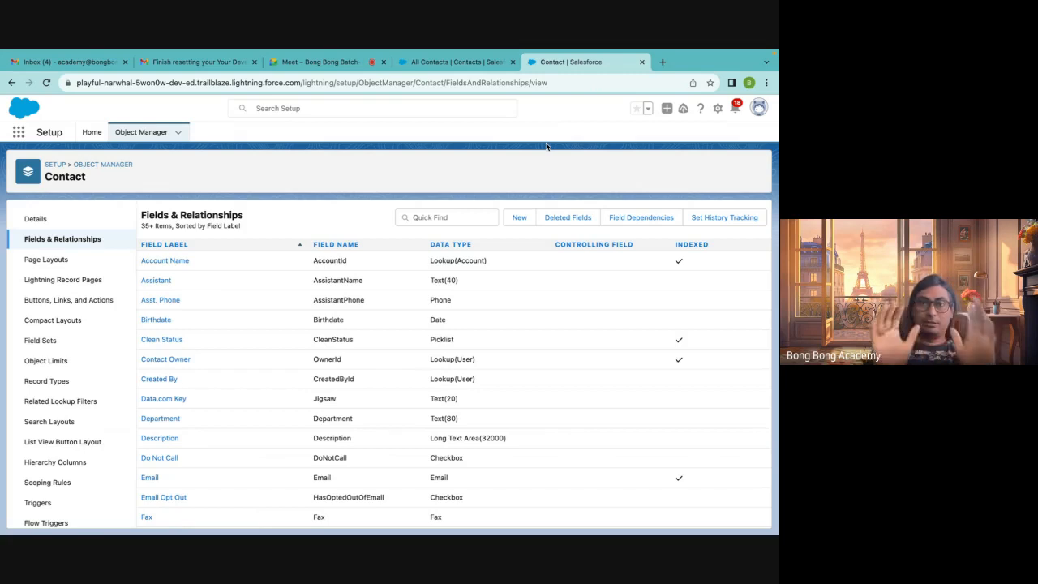
click(468, 57)
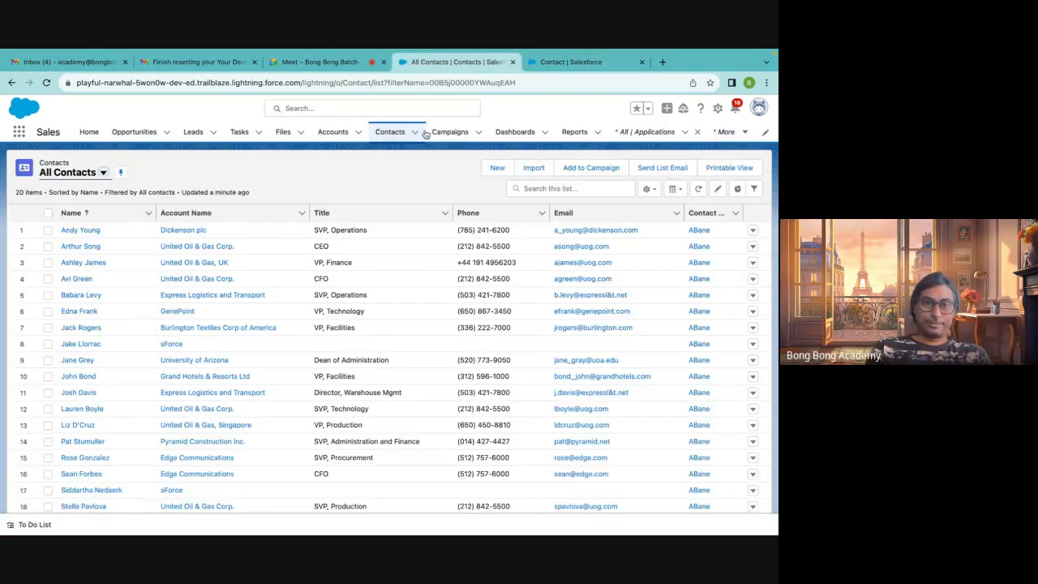
click(654, 134)
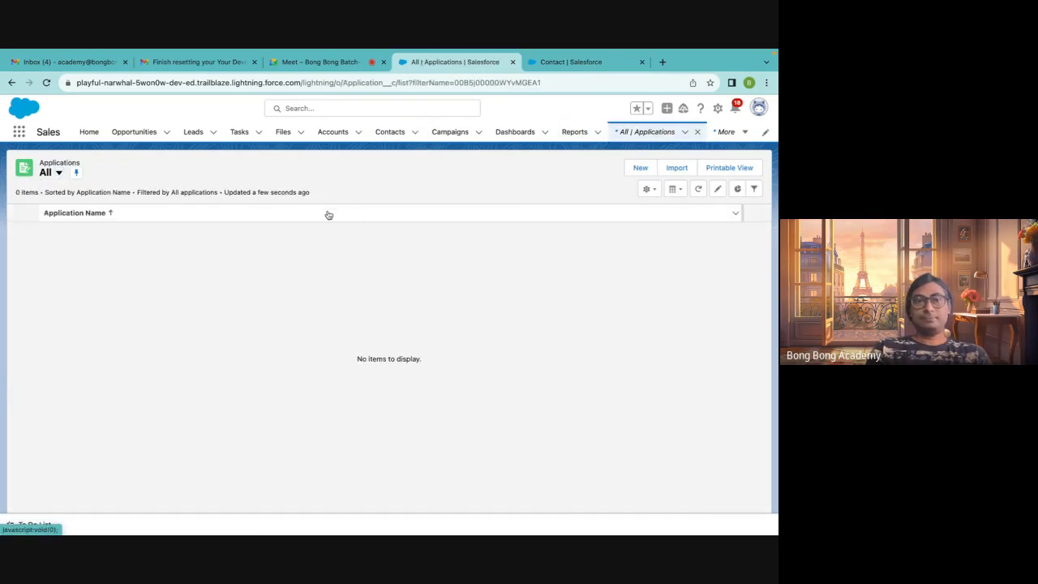
click(330, 136)
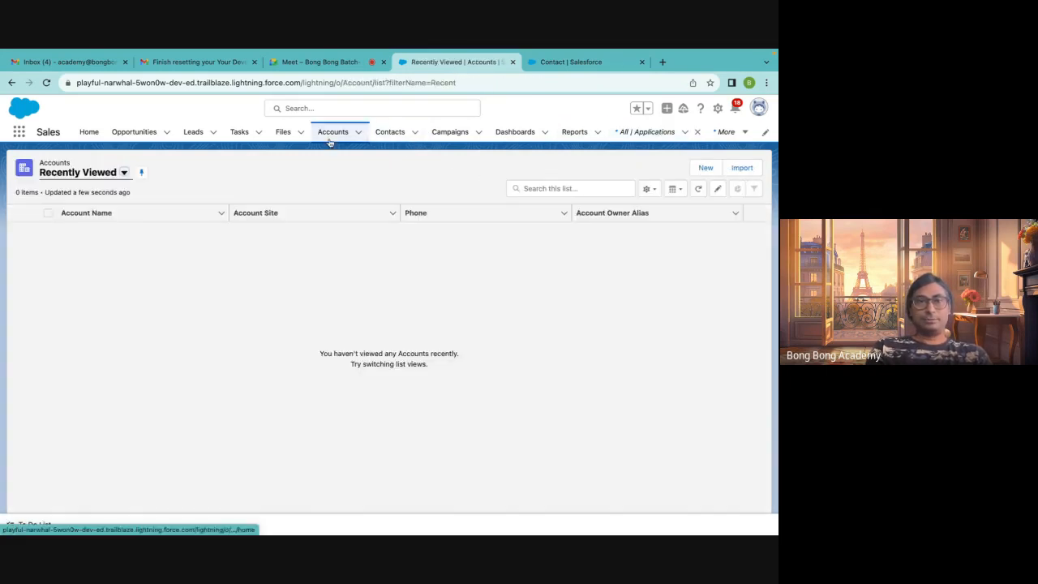
click(706, 168)
click(200, 256)
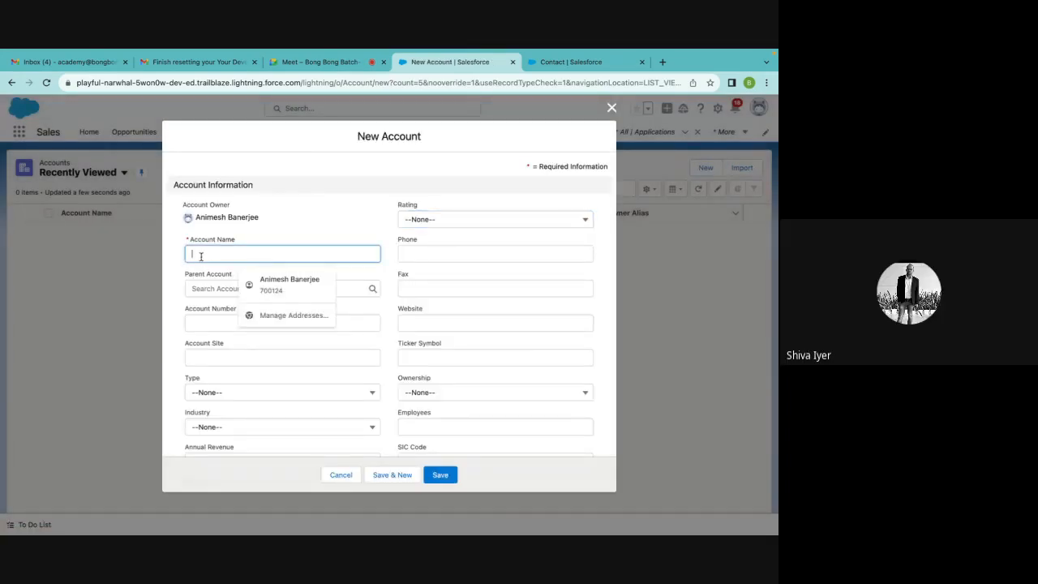
text(New Account 100)
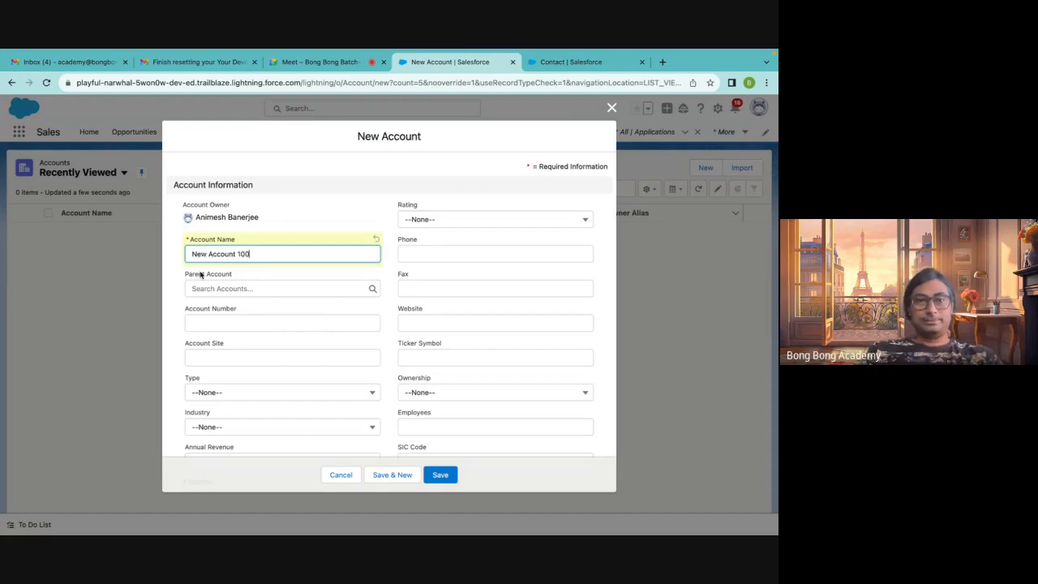
click(440, 475)
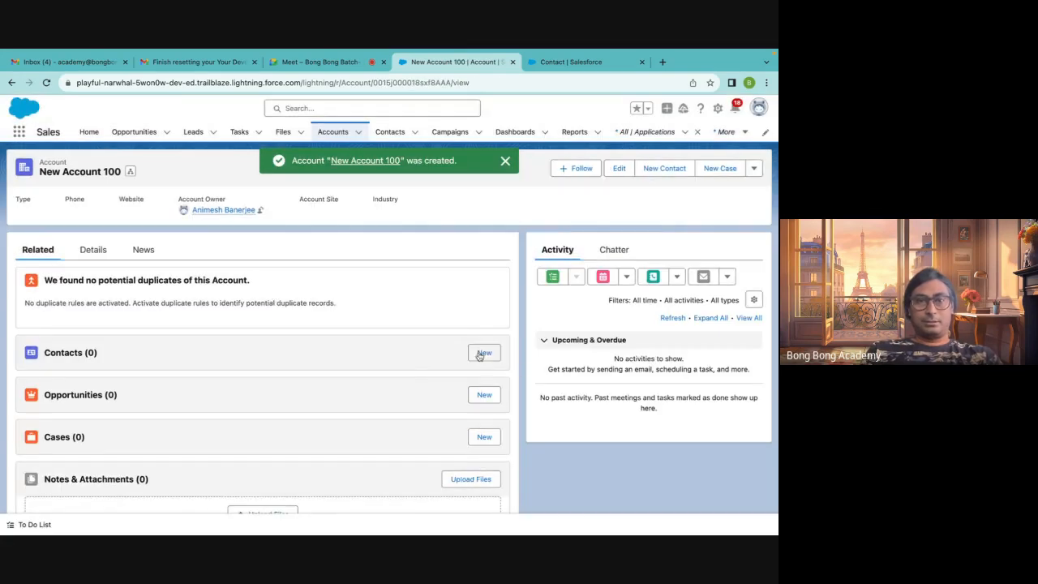
Add a new contact to New Account 100 with first name New and last name Contact 100
click(485, 352)
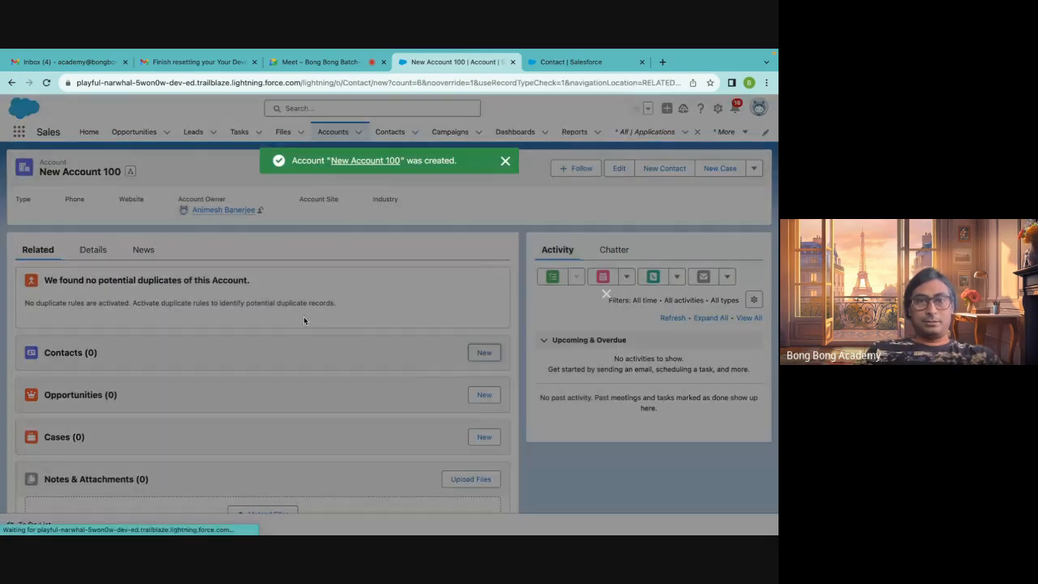
text(New)
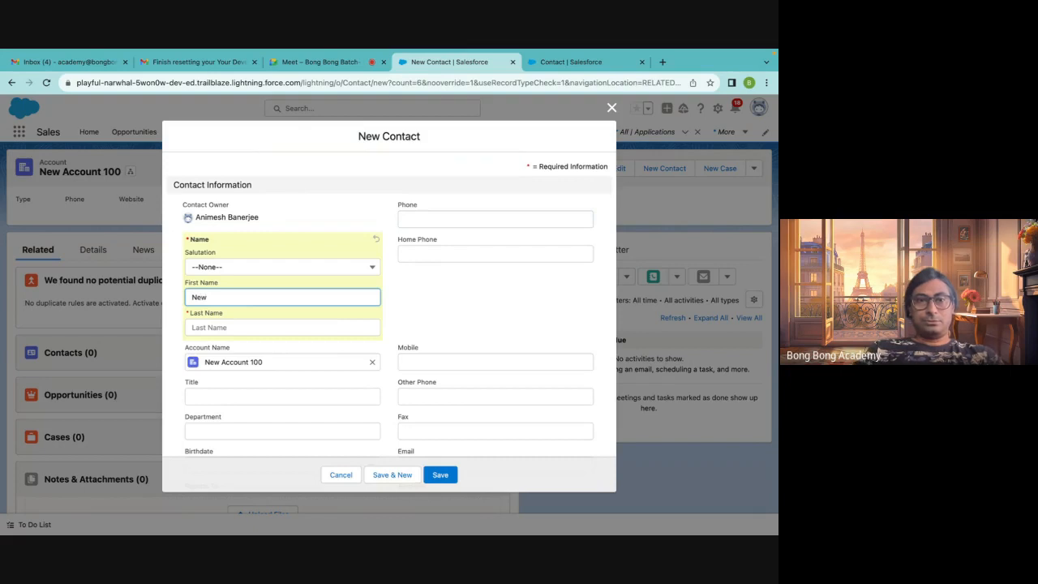
key(Tab)
text(Co)
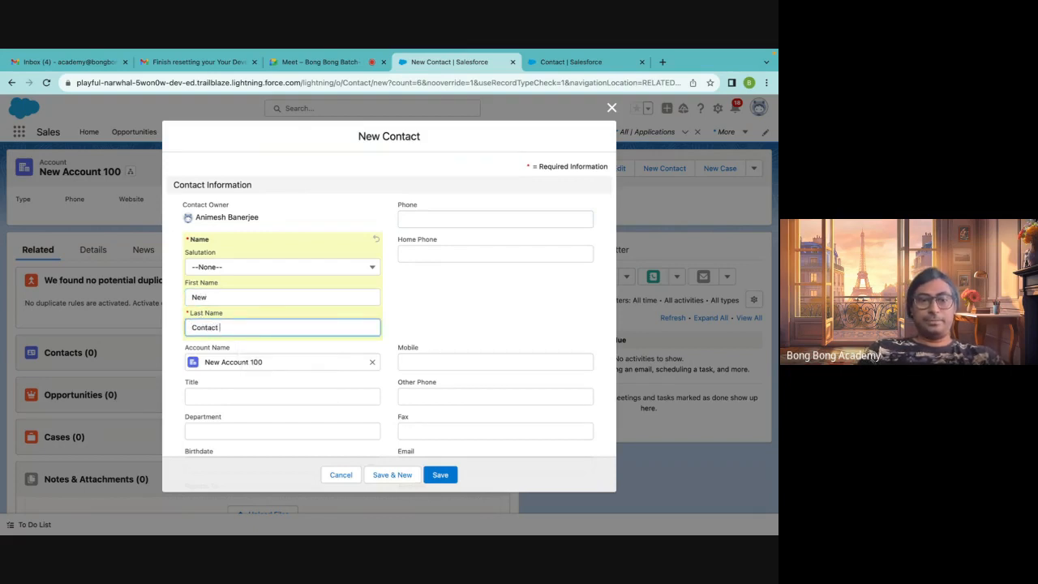
click(440, 474)
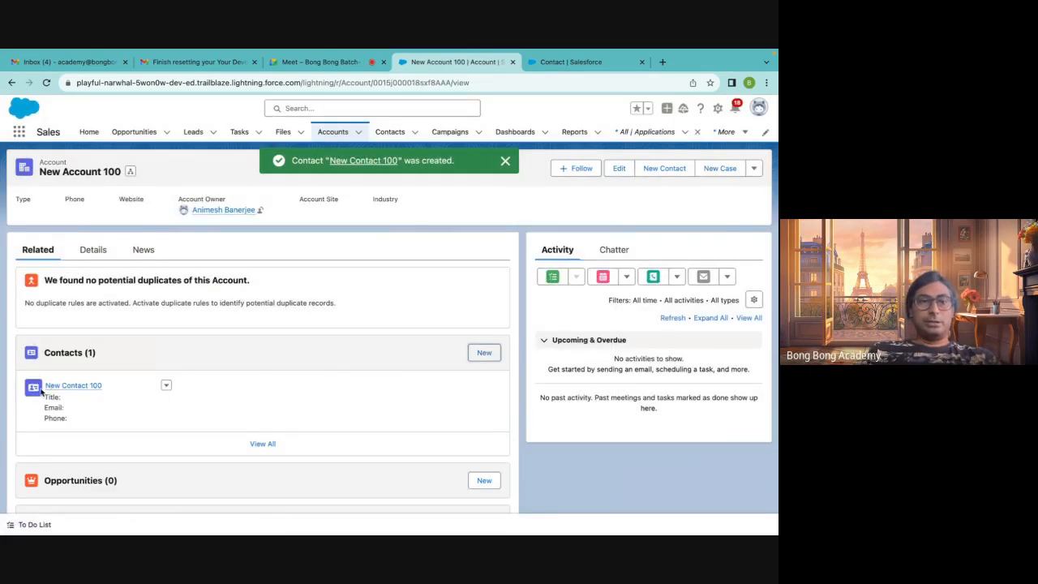
Create a second account named New Account 200
mouse_move(99, 394)
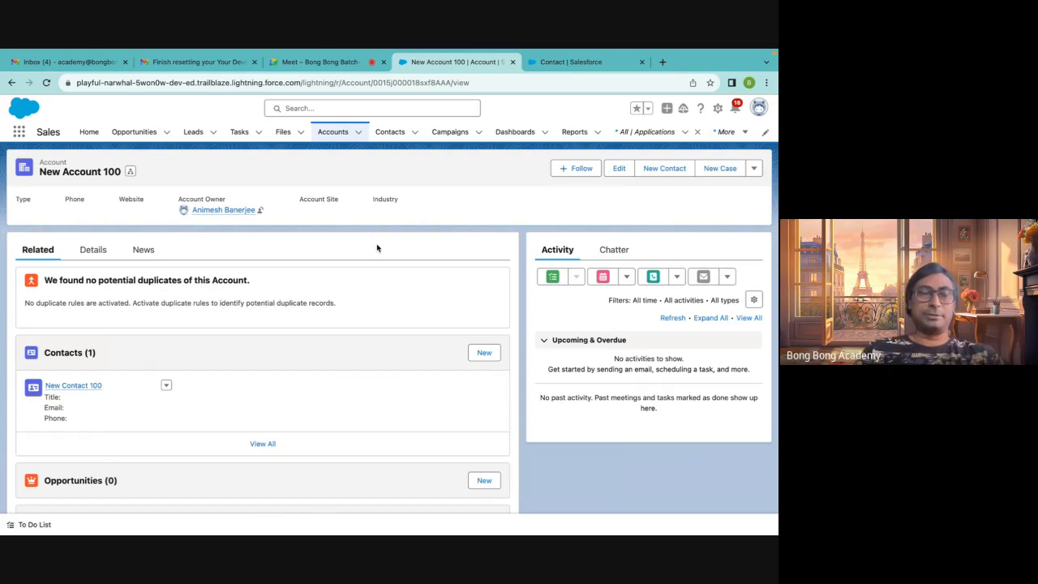
click(361, 134)
click(324, 154)
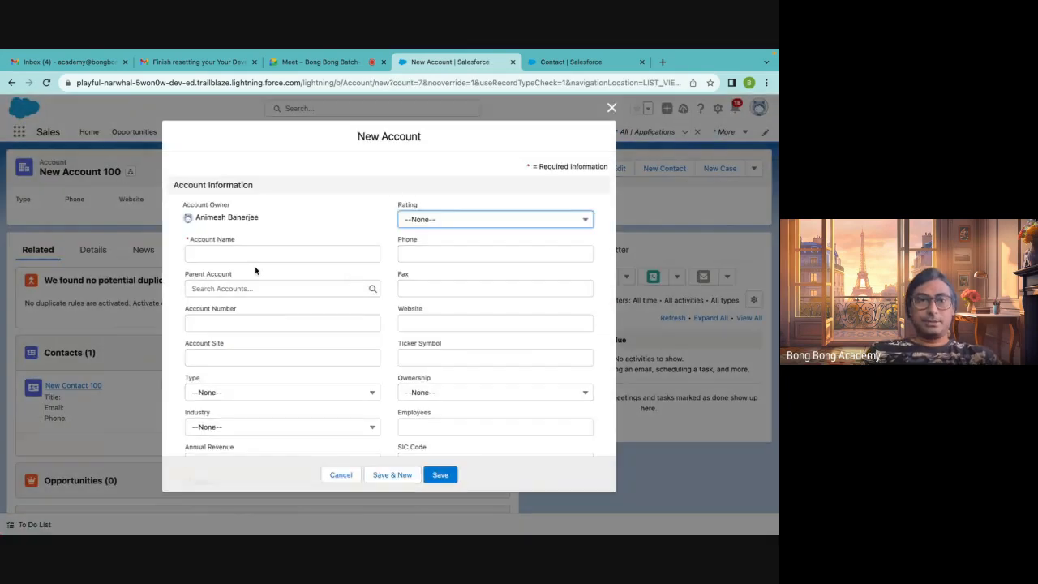
click(242, 254)
text(New Account 200)
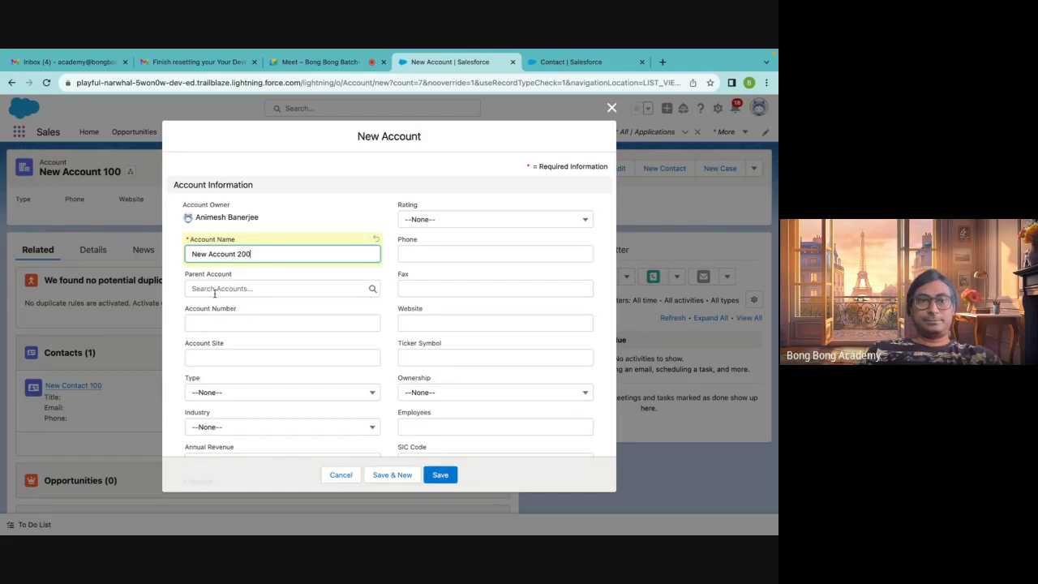
scroll(224, 395, down, 2)
scroll(224, 395, up, 2)
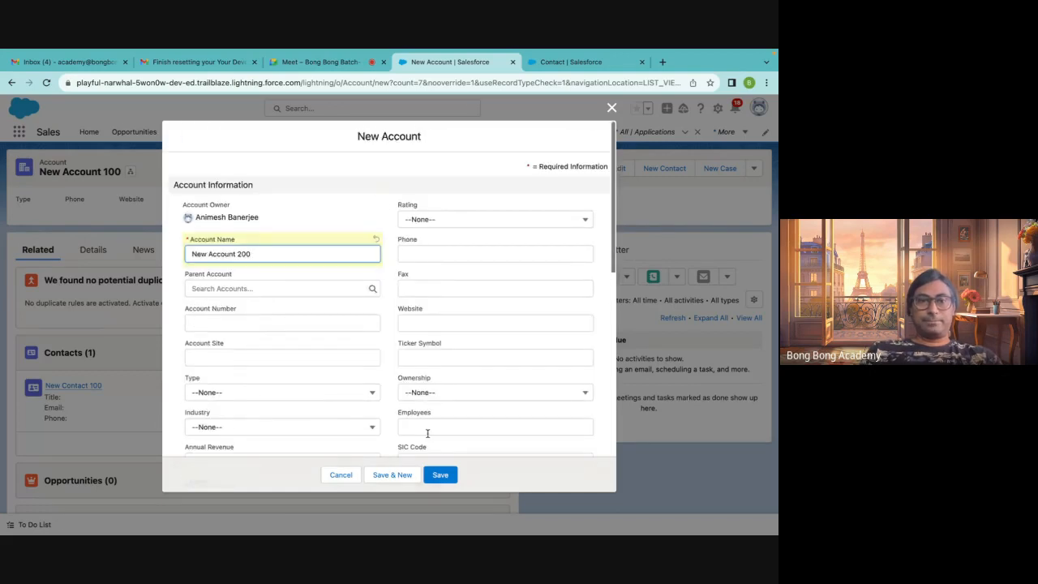
click(440, 474)
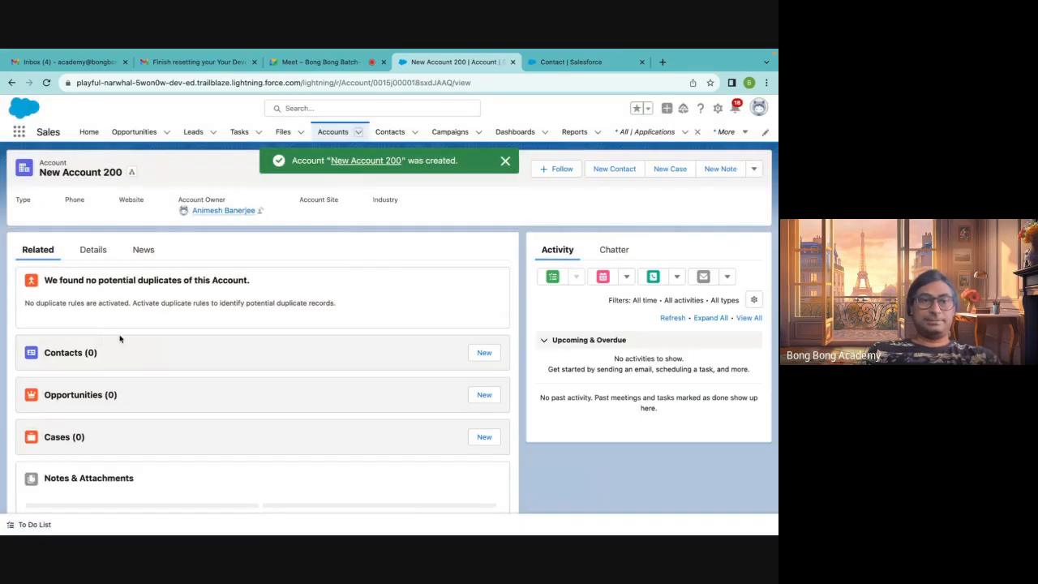
Add a new contact to New Account 200 with first name New and last name Contact 200
click(486, 354)
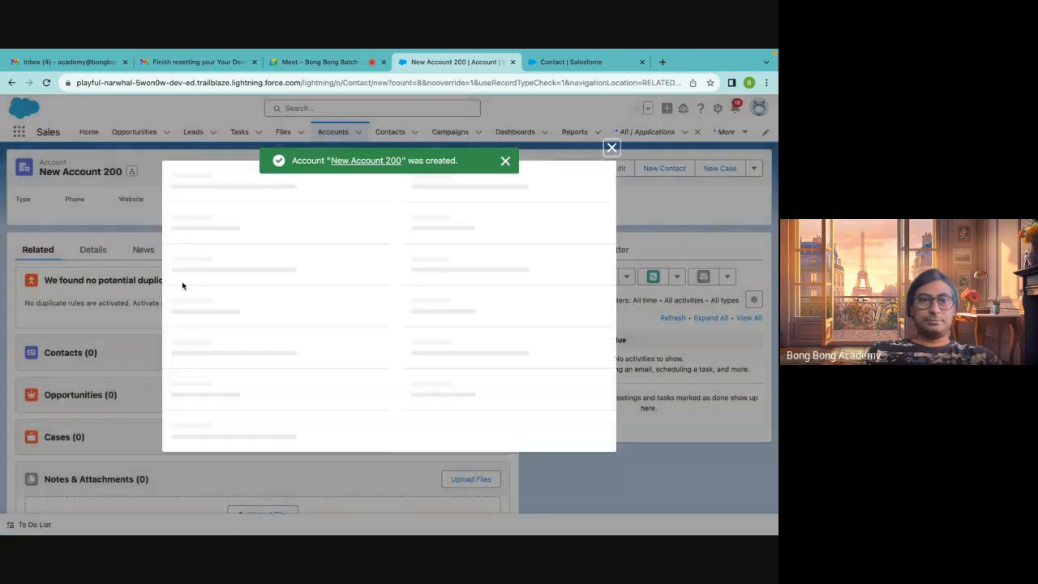
click(214, 299)
text(New)
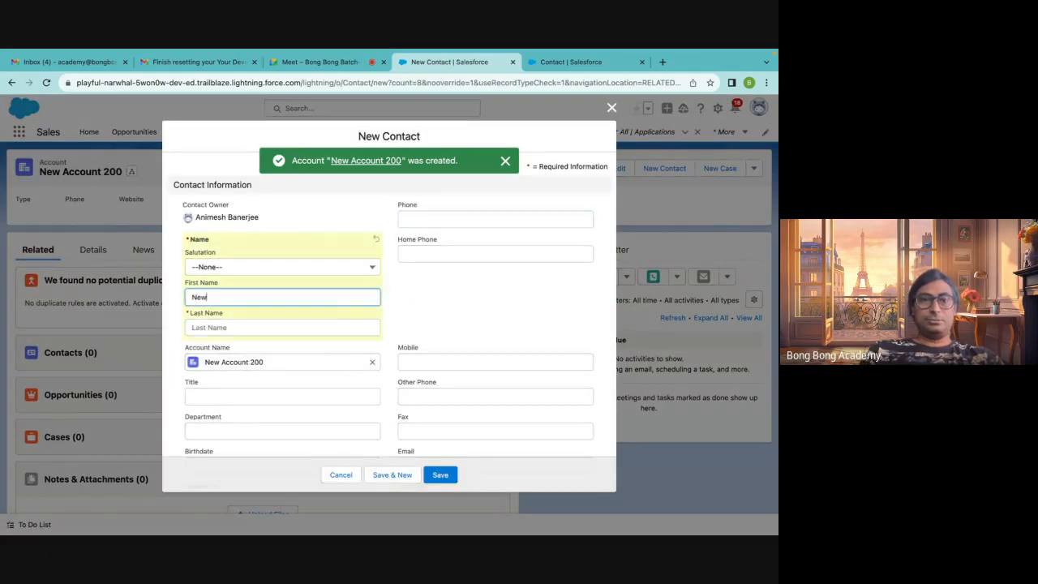
click(218, 325)
text(Contact 200)
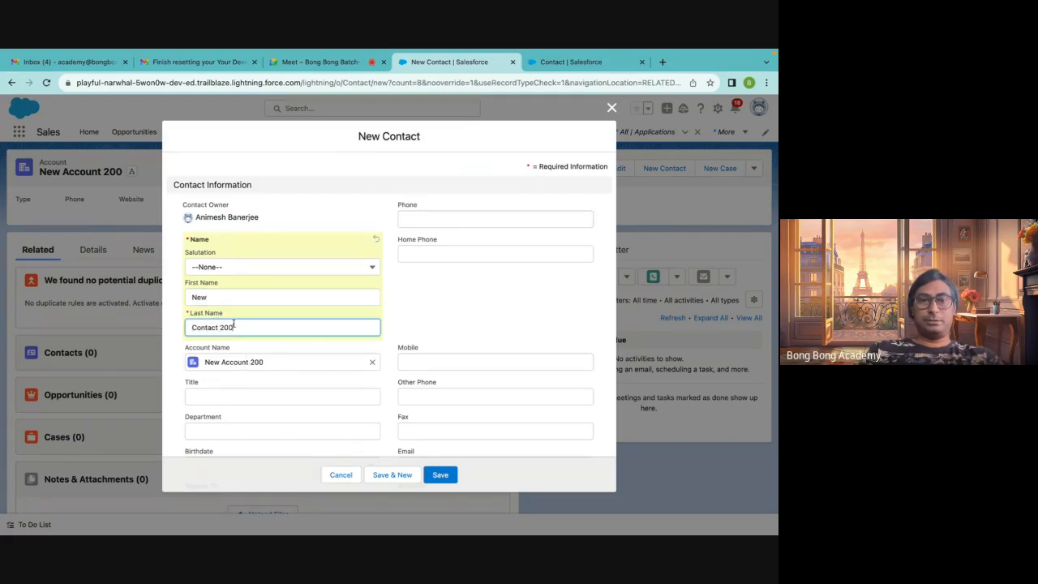
click(441, 474)
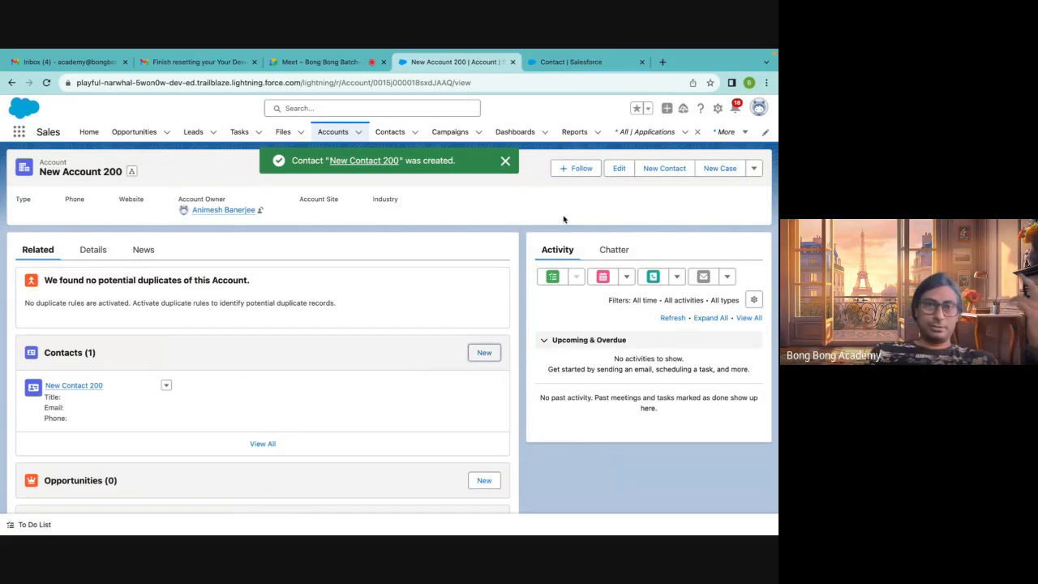
Open New Account 100 and New Account 200 from the accounts list to review their contacts
click(347, 140)
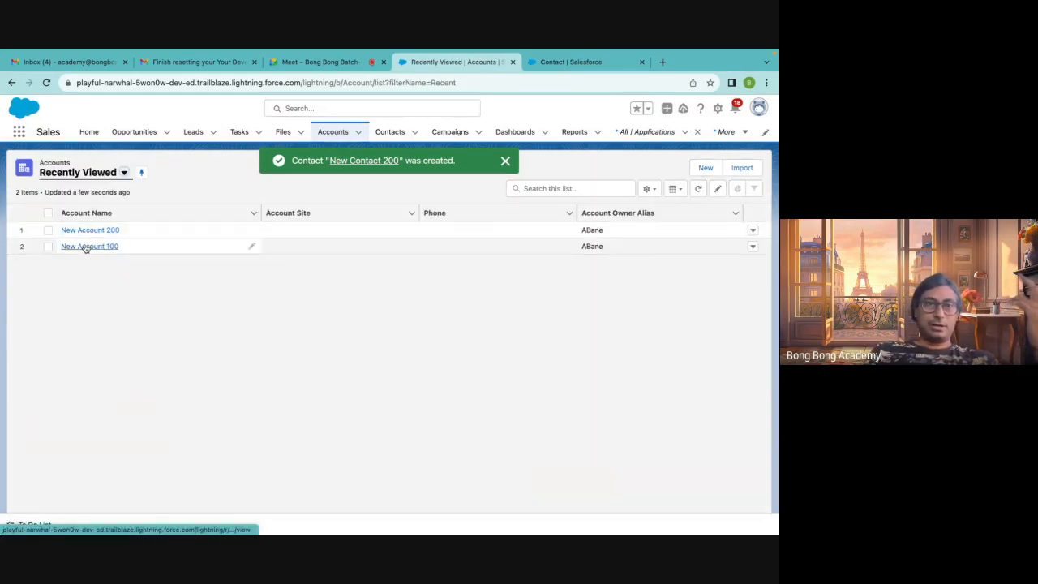
click(86, 246)
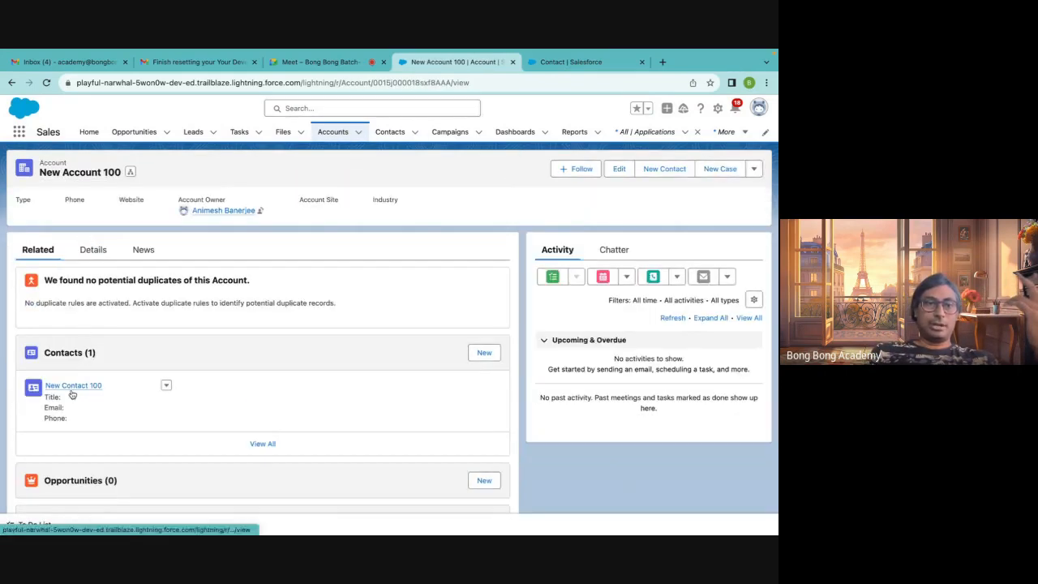
click(12, 84)
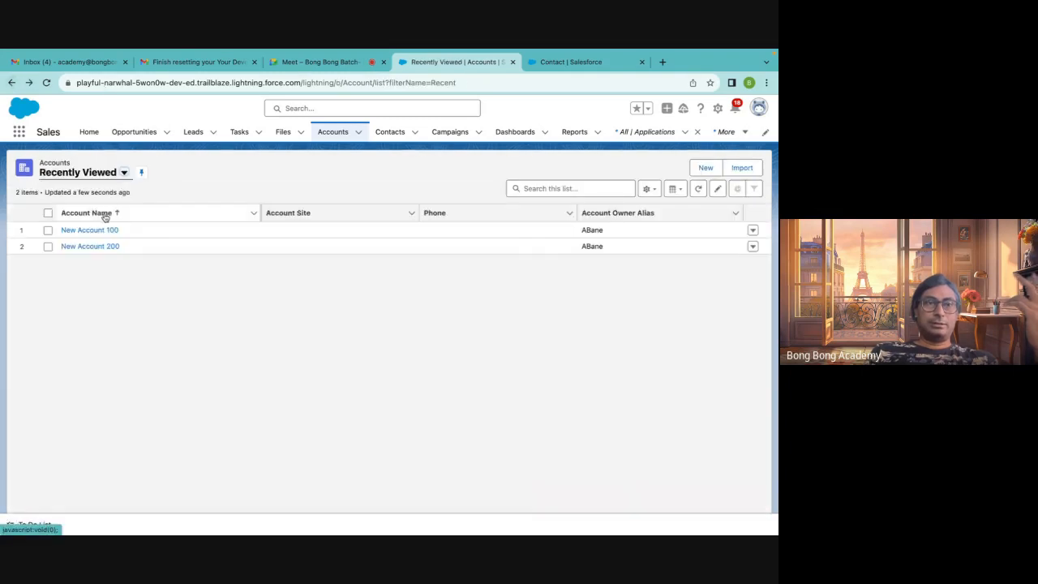
click(97, 231)
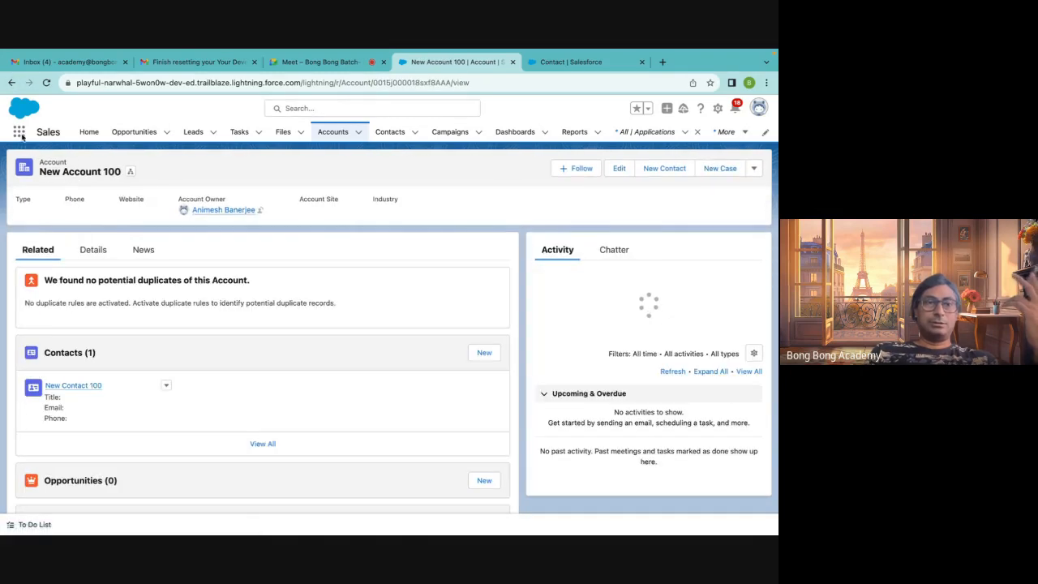
click(11, 83)
click(77, 245)
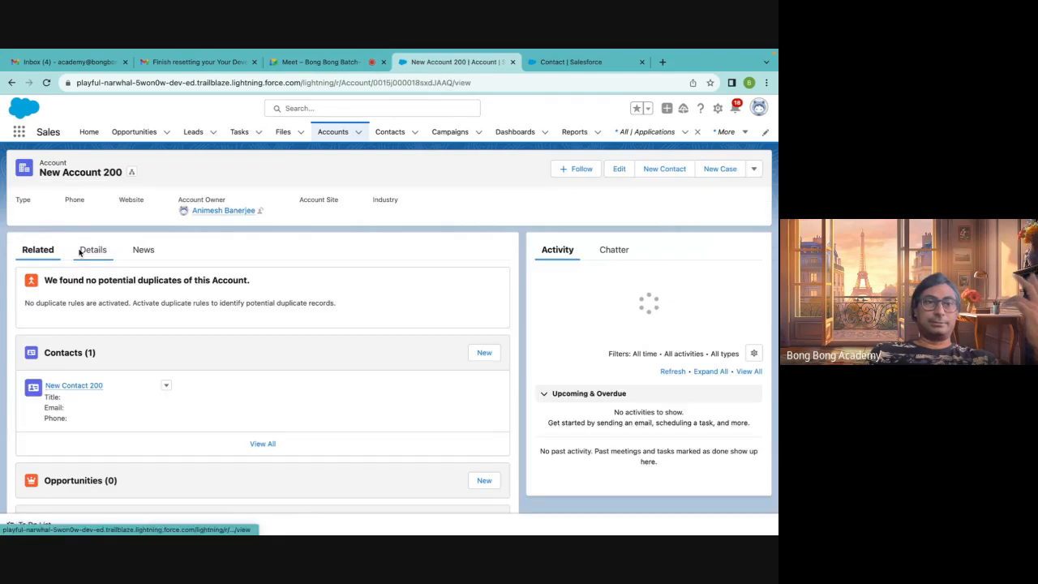
Create a new Application with fee 200, account New Account 100 and contact New Contact 200
click(637, 134)
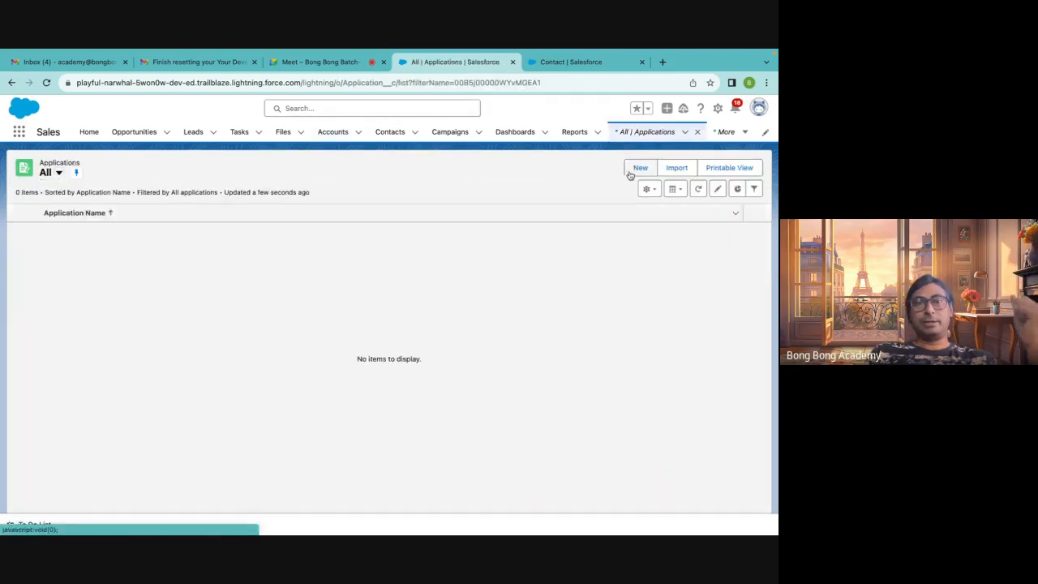
click(640, 168)
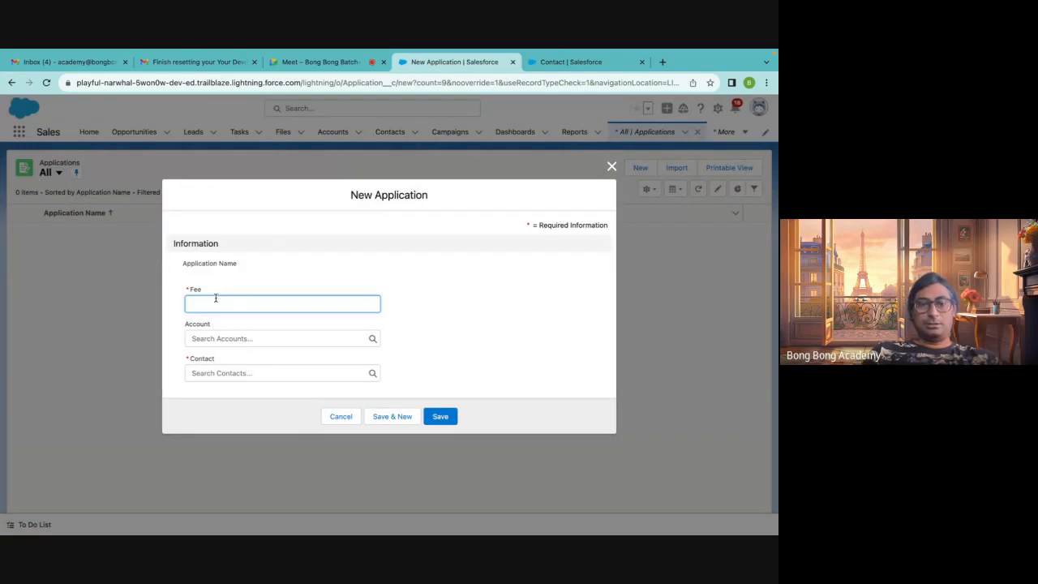
text(200)
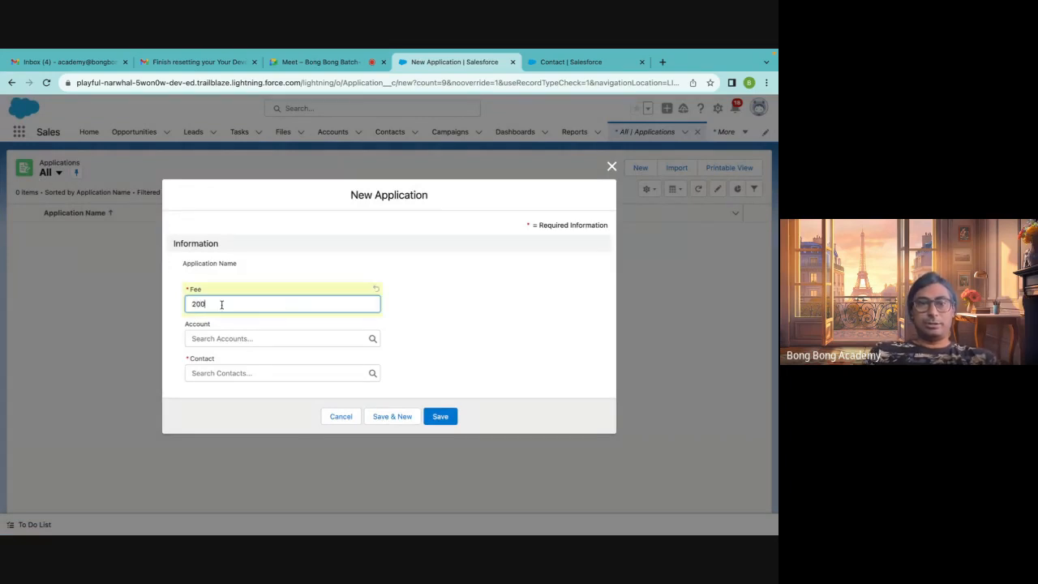
click(236, 340)
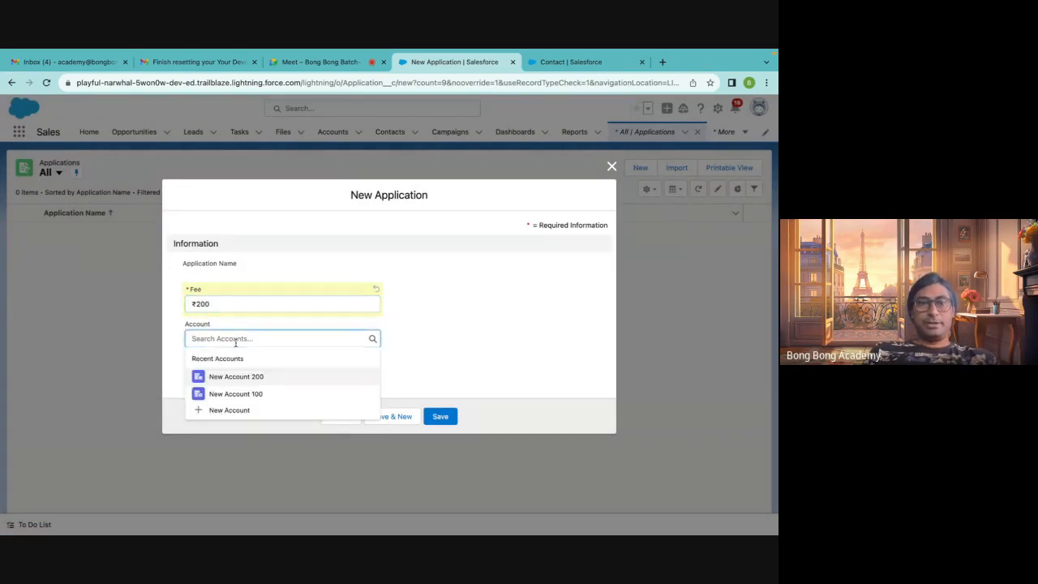
click(247, 394)
click(233, 373)
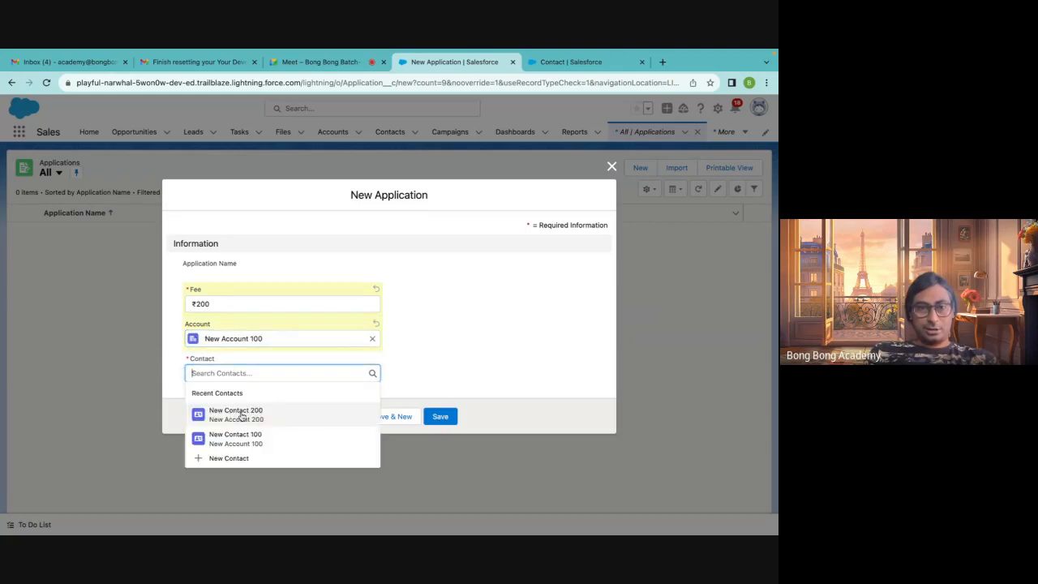
click(241, 413)
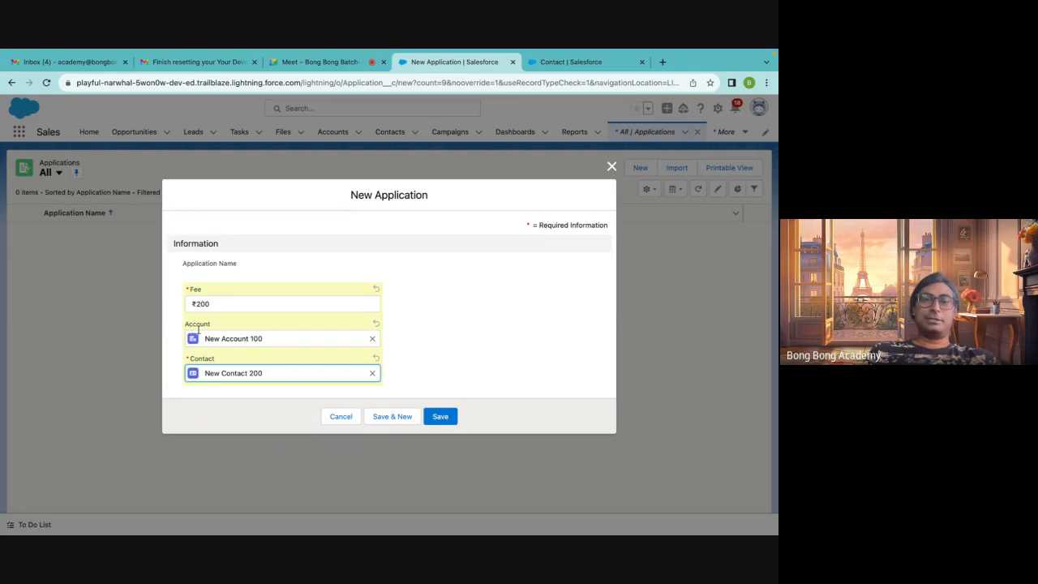
click(438, 420)
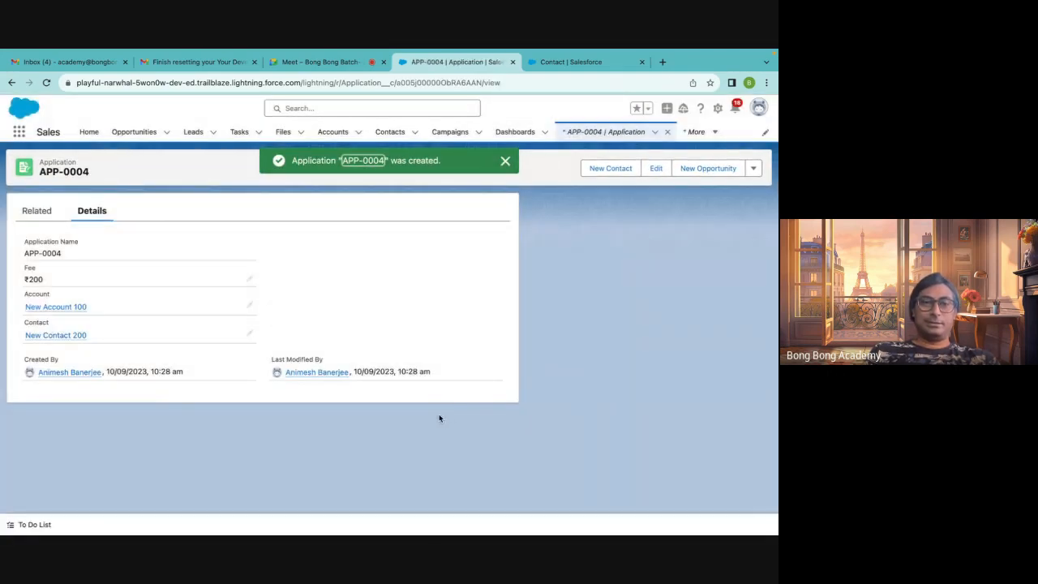
Change the application's contact to New Contact 100 and save
click(250, 334)
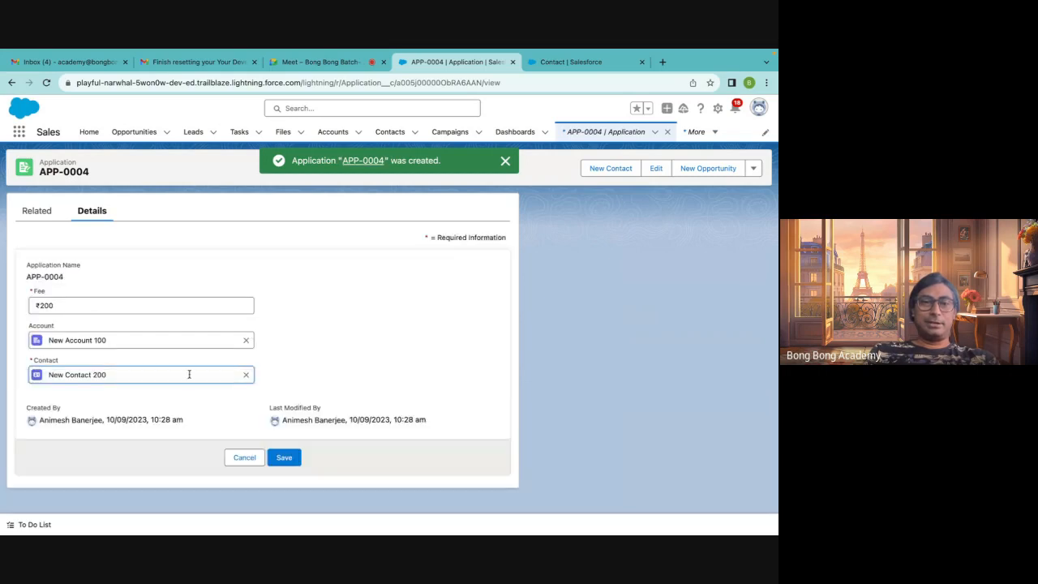
click(246, 374)
click(208, 374)
click(126, 450)
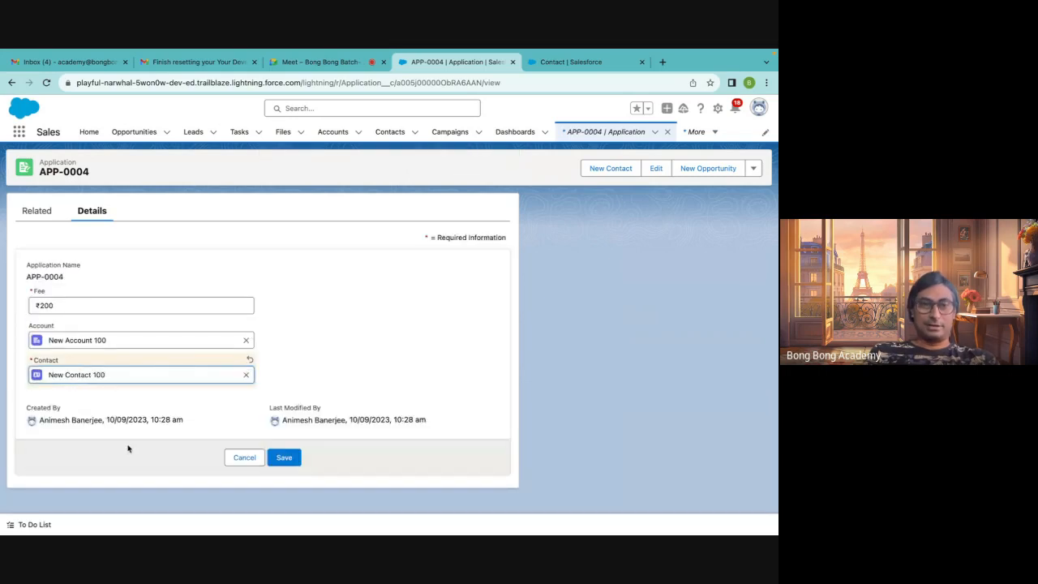
click(297, 463)
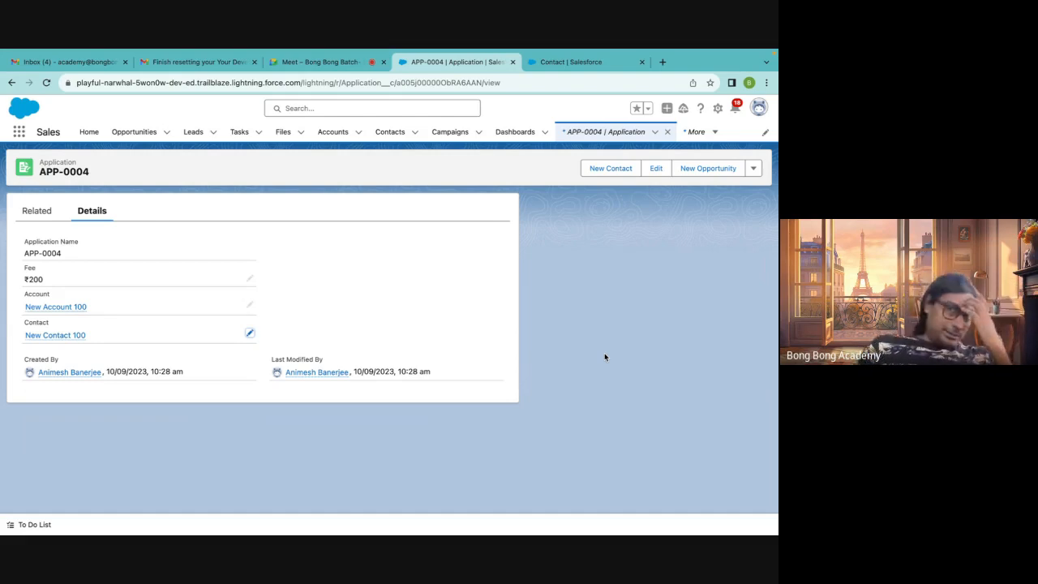
Return to the Contact object's Fields & Relationships setup page
click(564, 63)
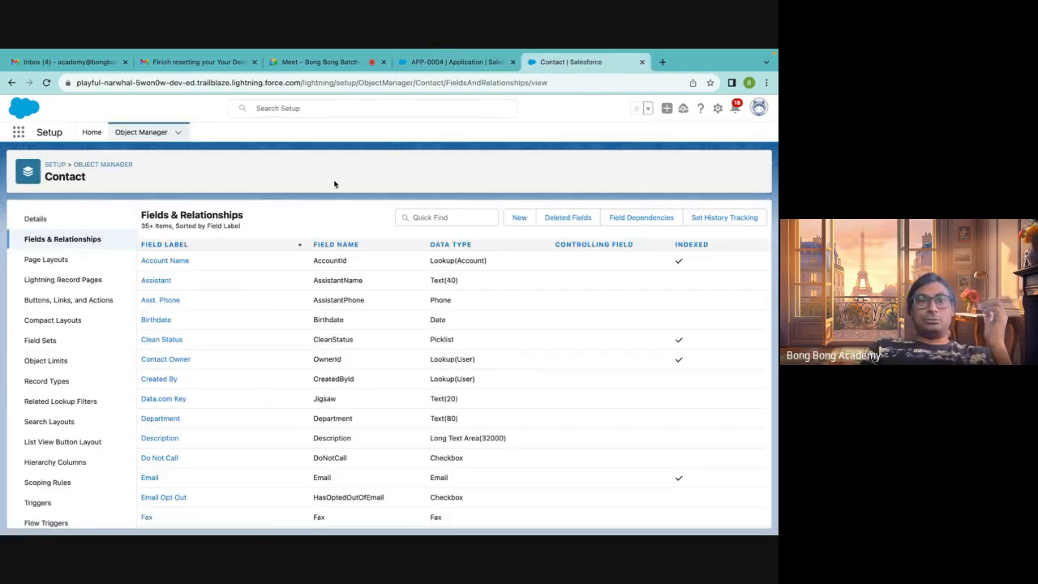
Change the Application object's Account field to a Master-Detail Relationship and save it
click(101, 164)
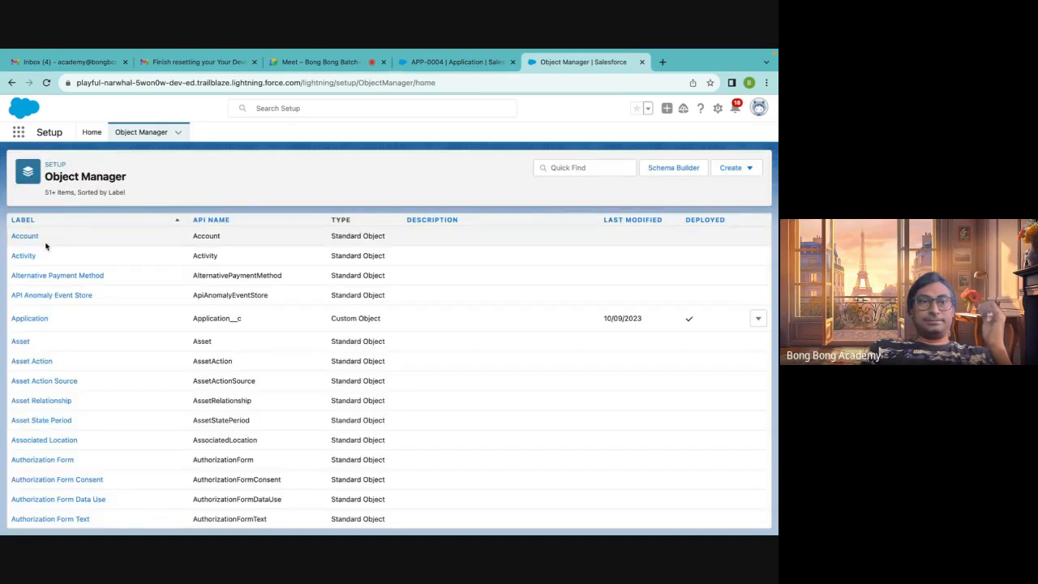
click(566, 168)
text(appli)
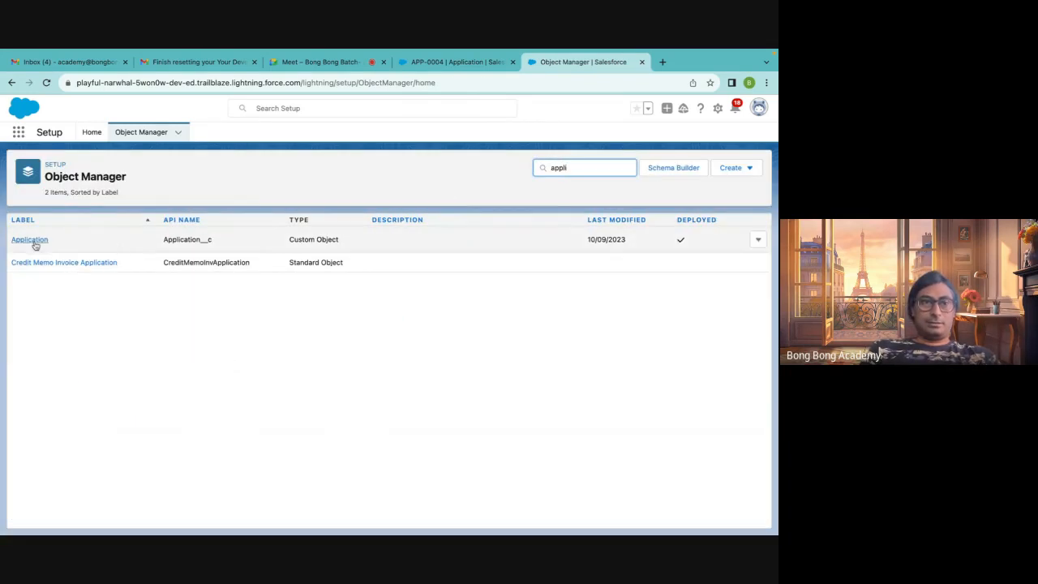
click(32, 240)
click(68, 242)
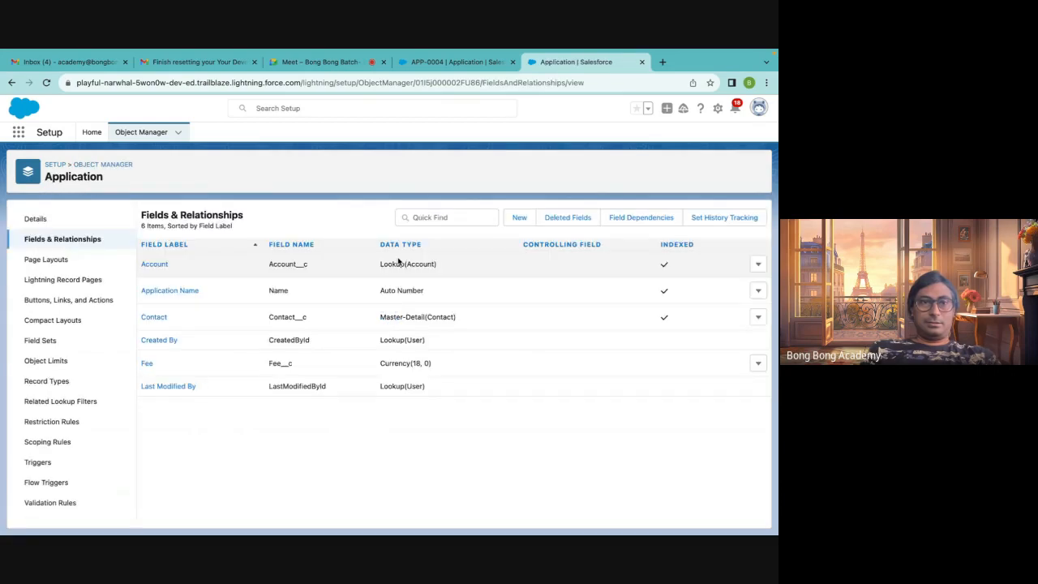
click(759, 264)
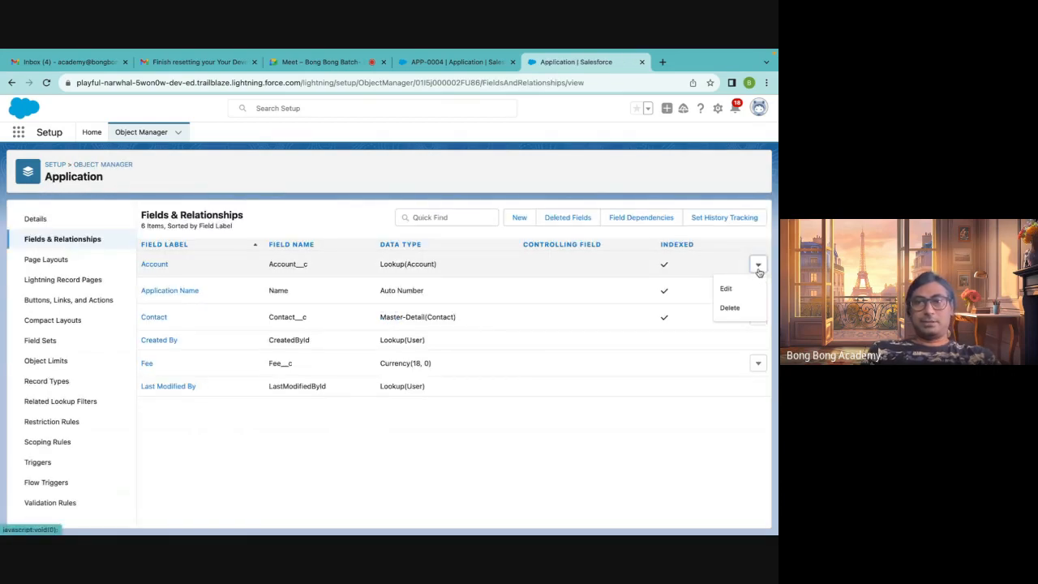
click(726, 287)
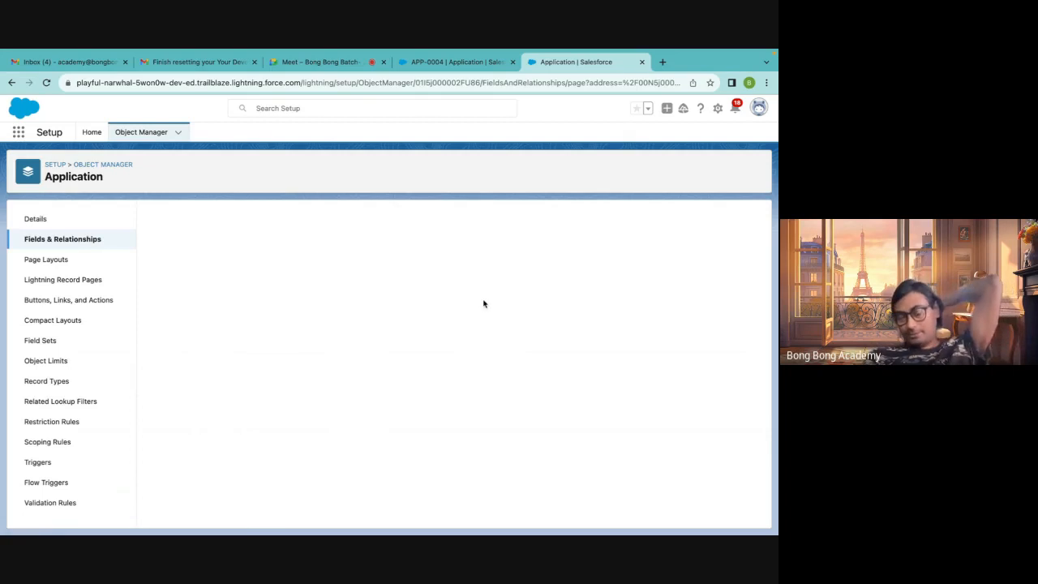
scroll(447, 321, down, 3)
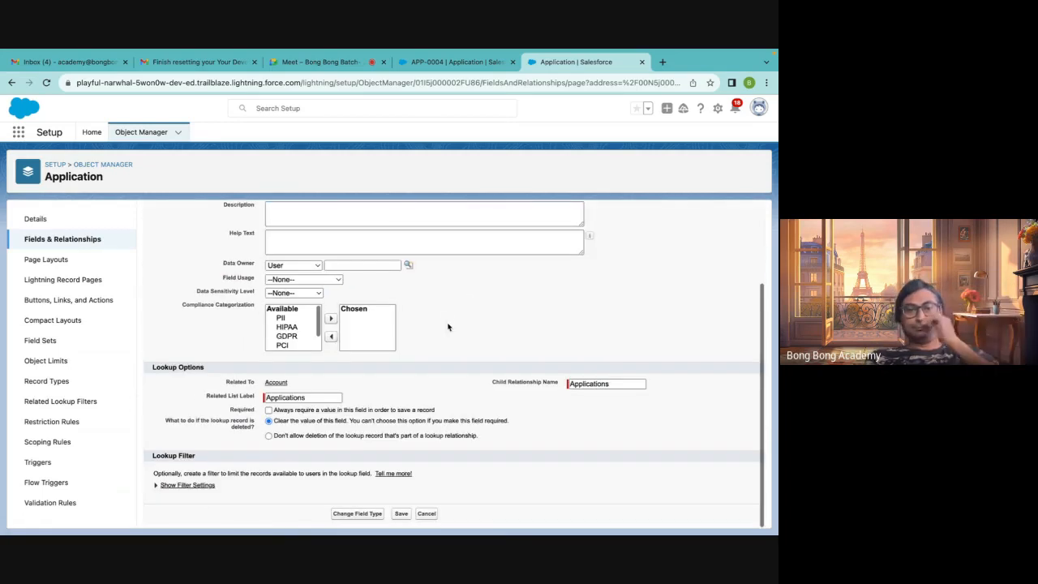
click(356, 514)
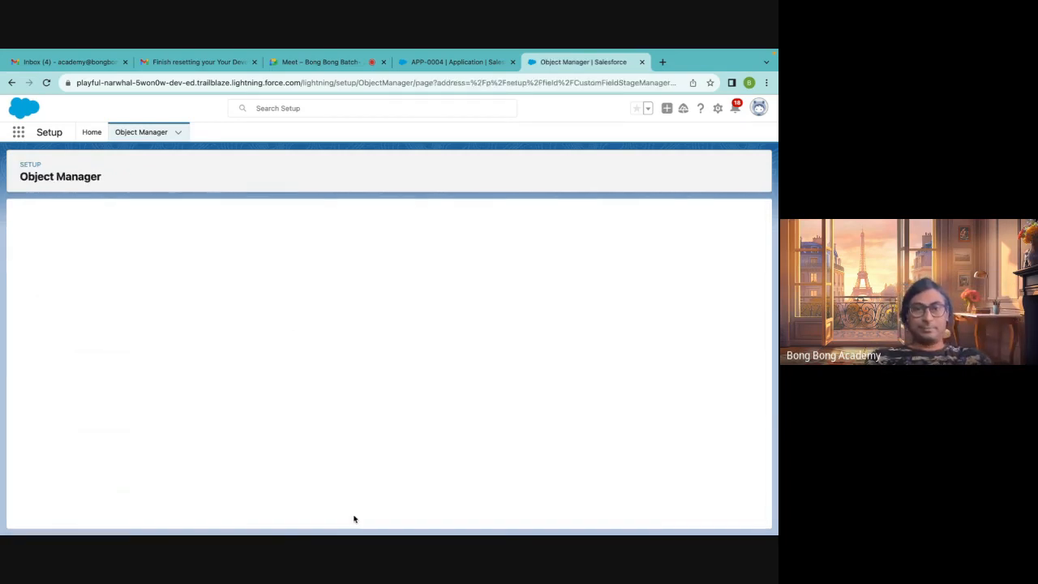
click(72, 380)
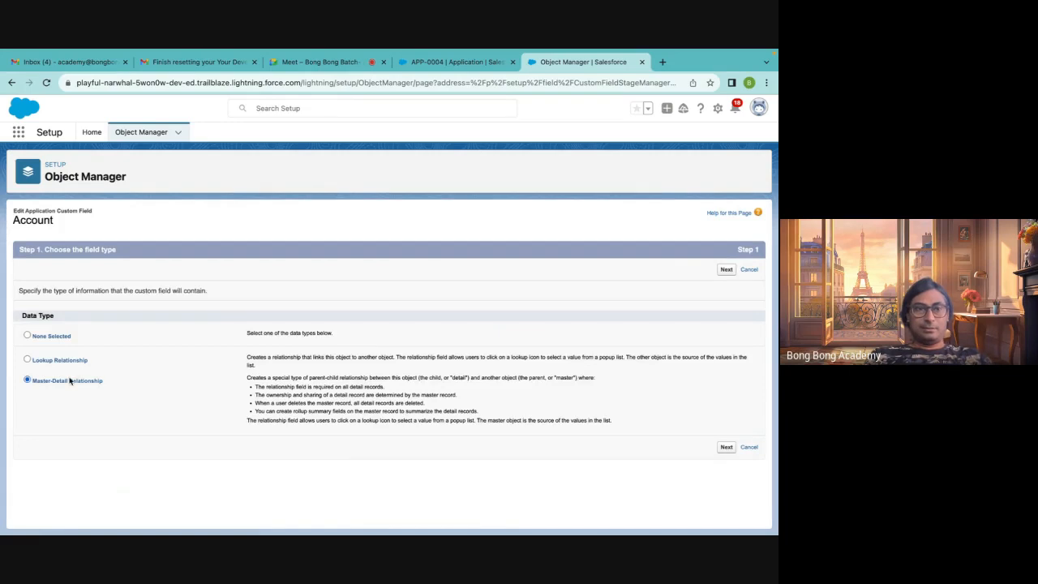
click(726, 270)
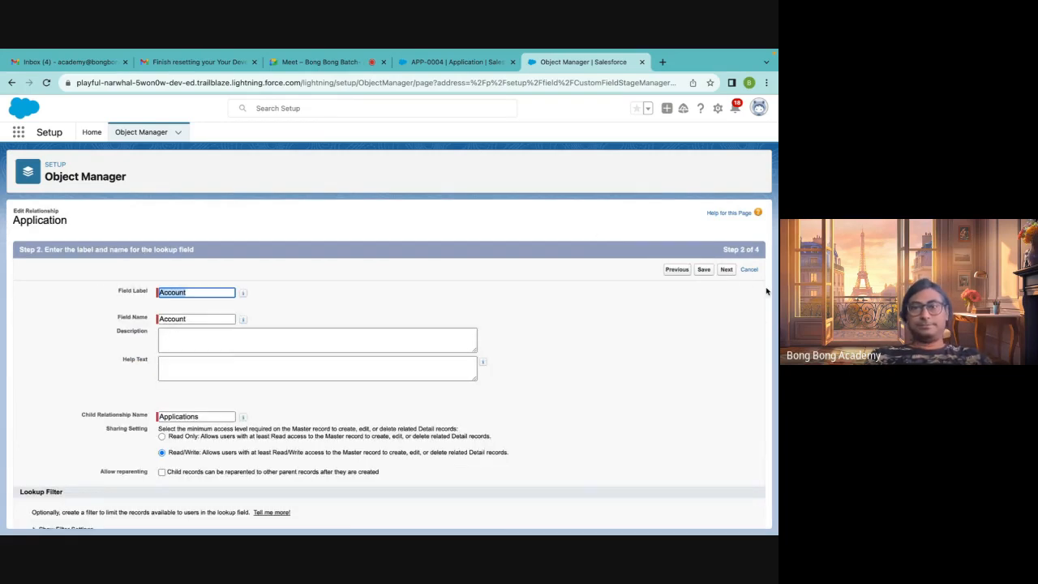
click(702, 271)
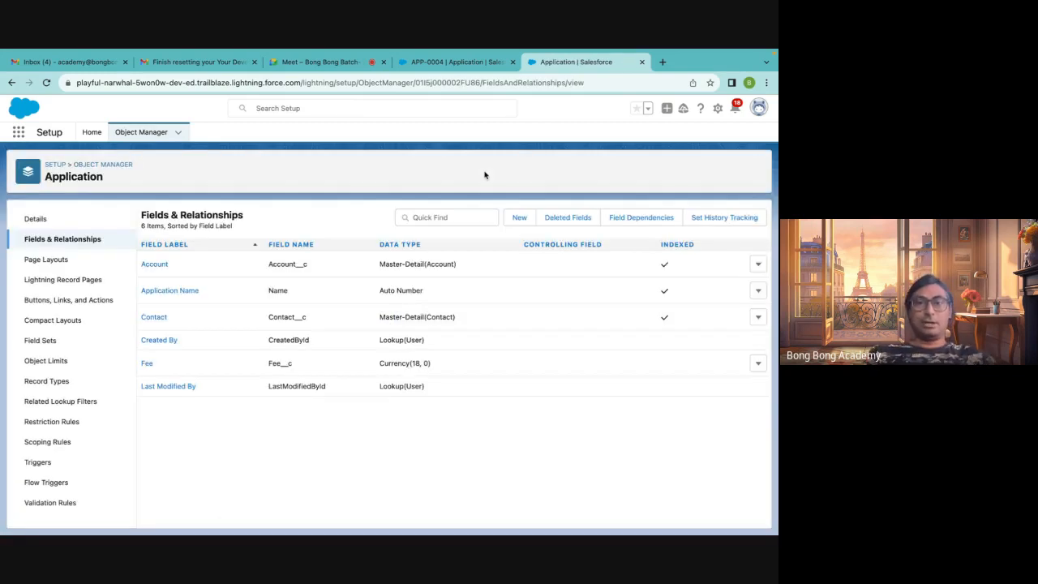
Examine the Application's Account and Contact relationship fields and the APP-0004 record details
drag(387, 264, 569, 265)
drag(463, 316, 309, 289)
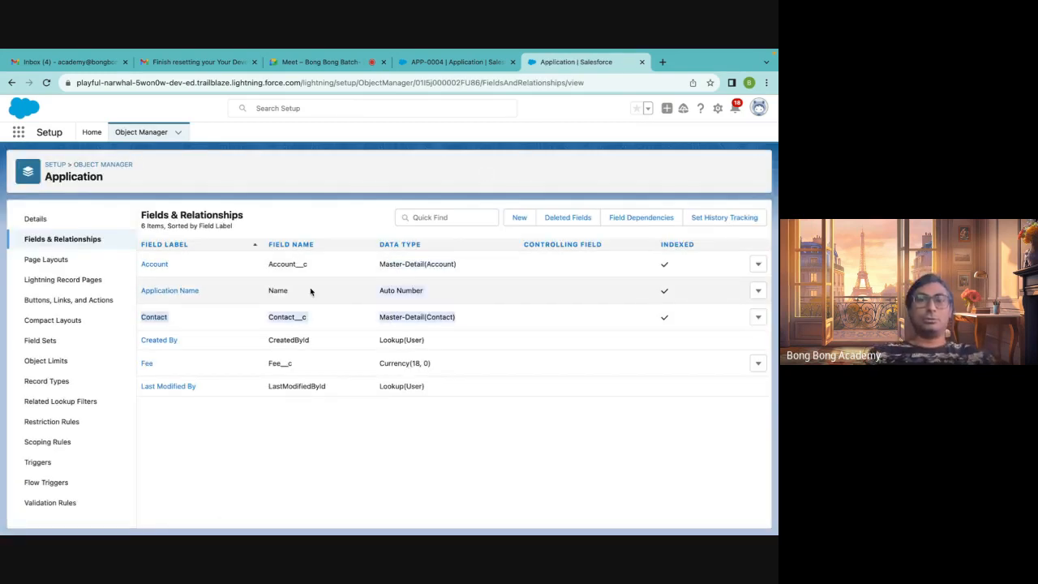
click(362, 196)
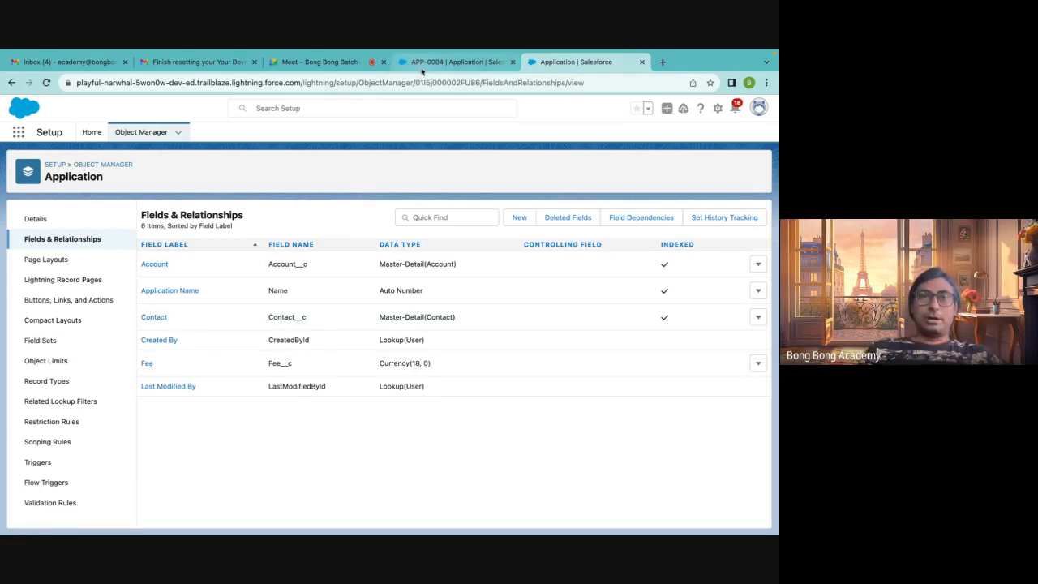
click(451, 62)
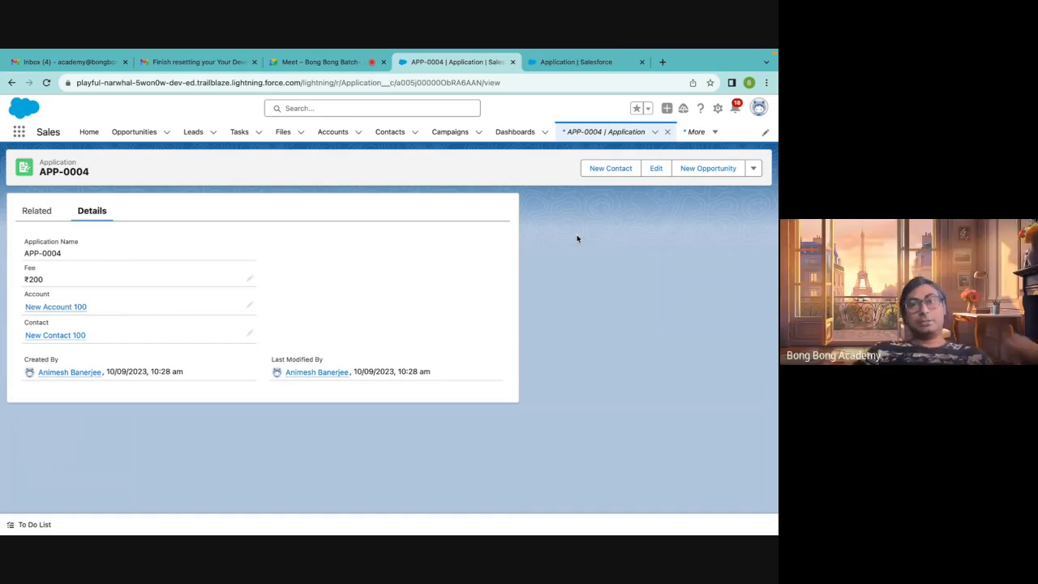
Open a new browser tab and search Google for salesforce
click(663, 61)
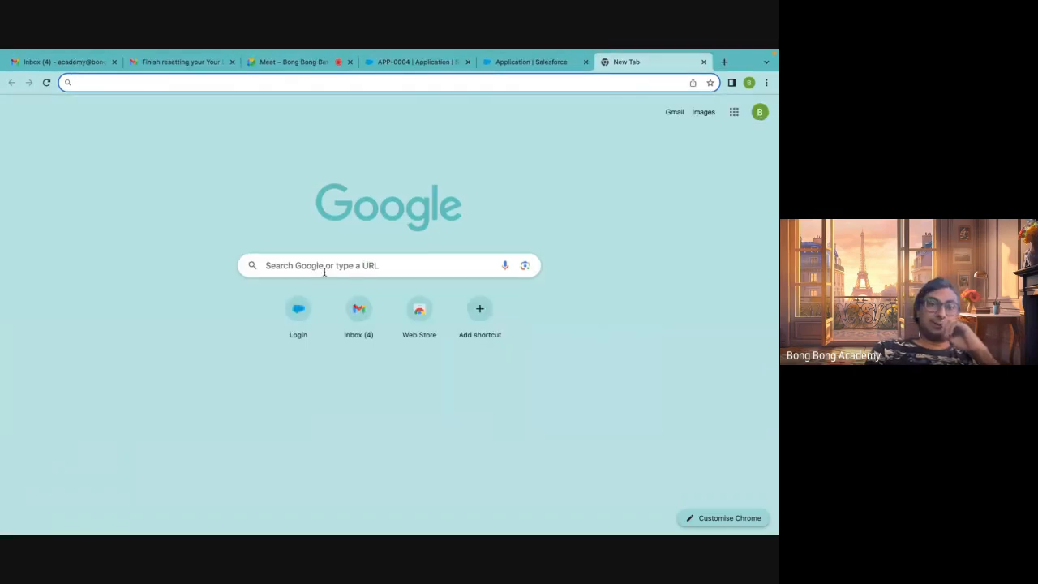
click(324, 272)
click(576, 204)
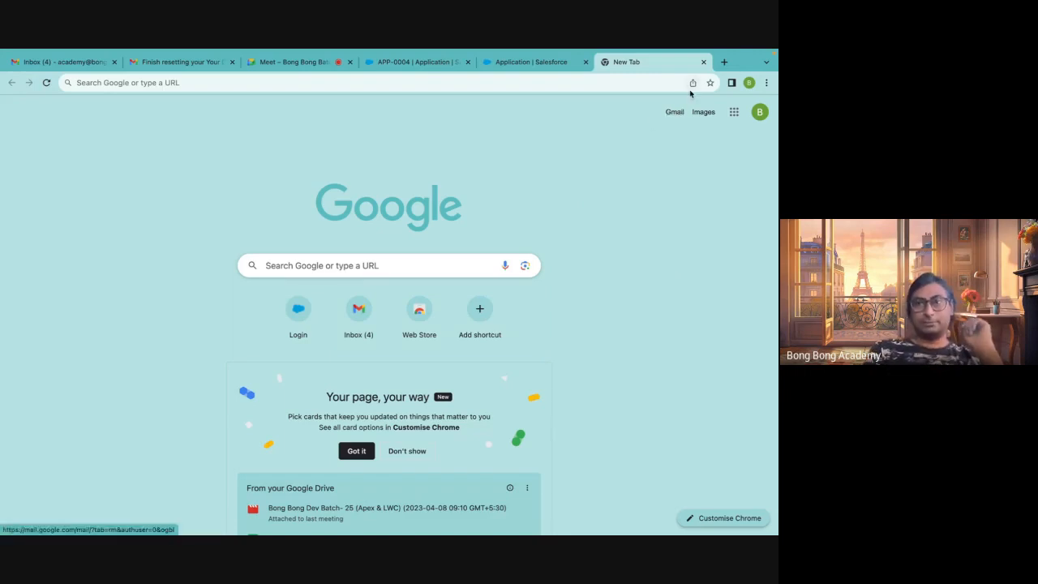
click(703, 61)
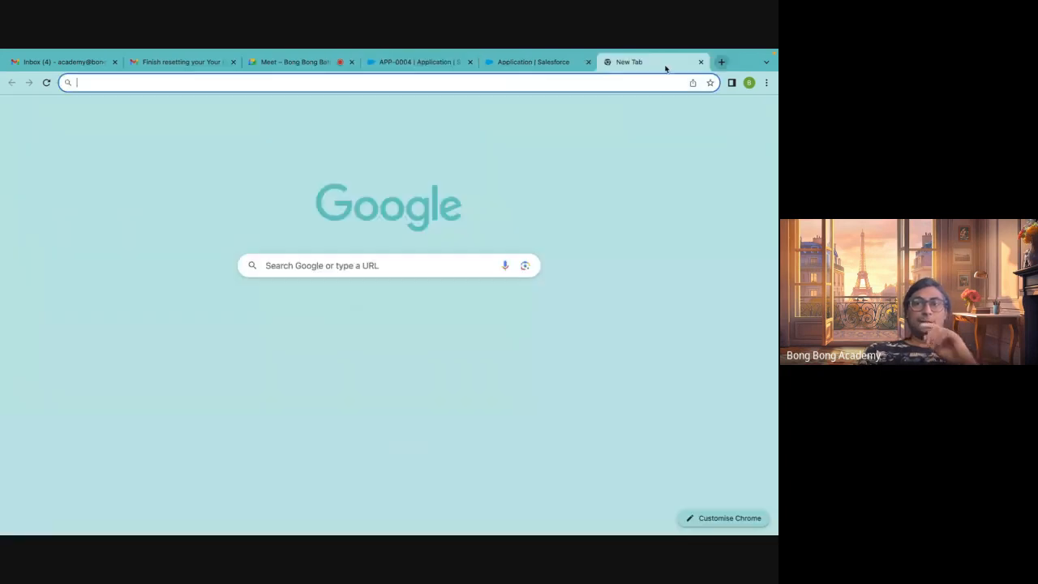
click(663, 62)
click(318, 266)
text(sales)
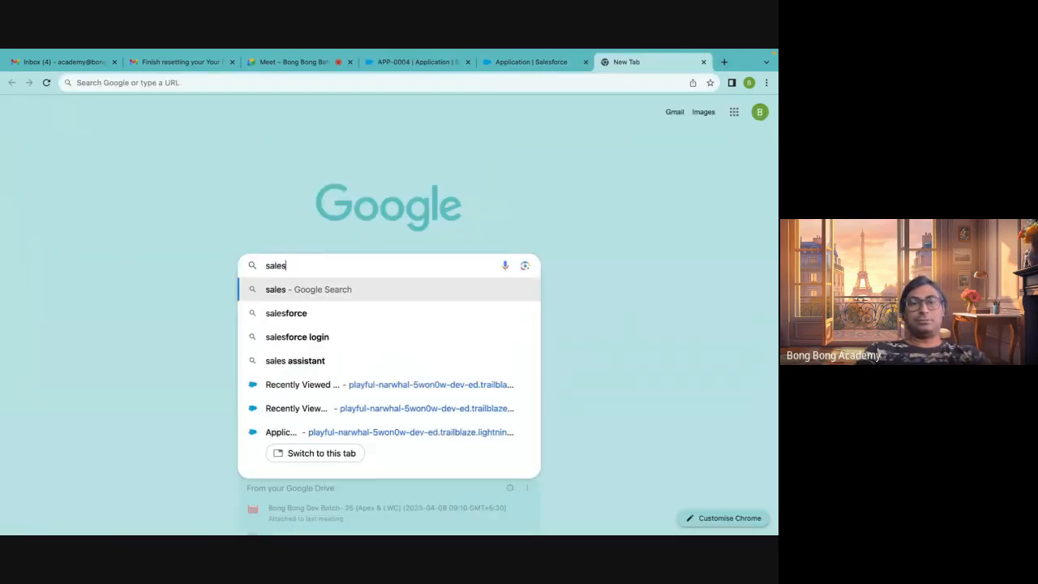
text(force)
key(Return)
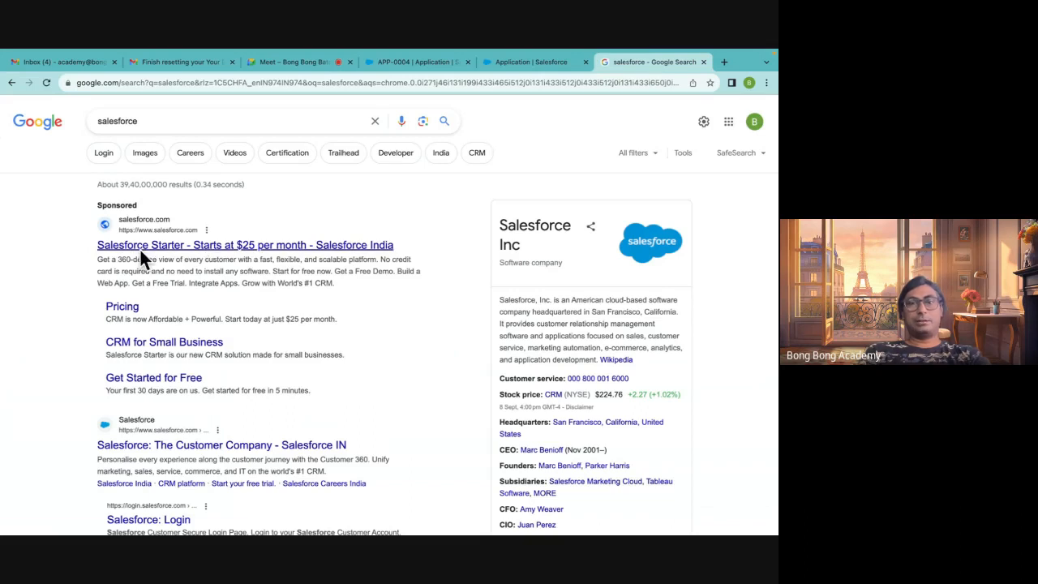
Open the sponsored Salesforce Starter result and go back to the search results
scroll(296, 334, down, 3)
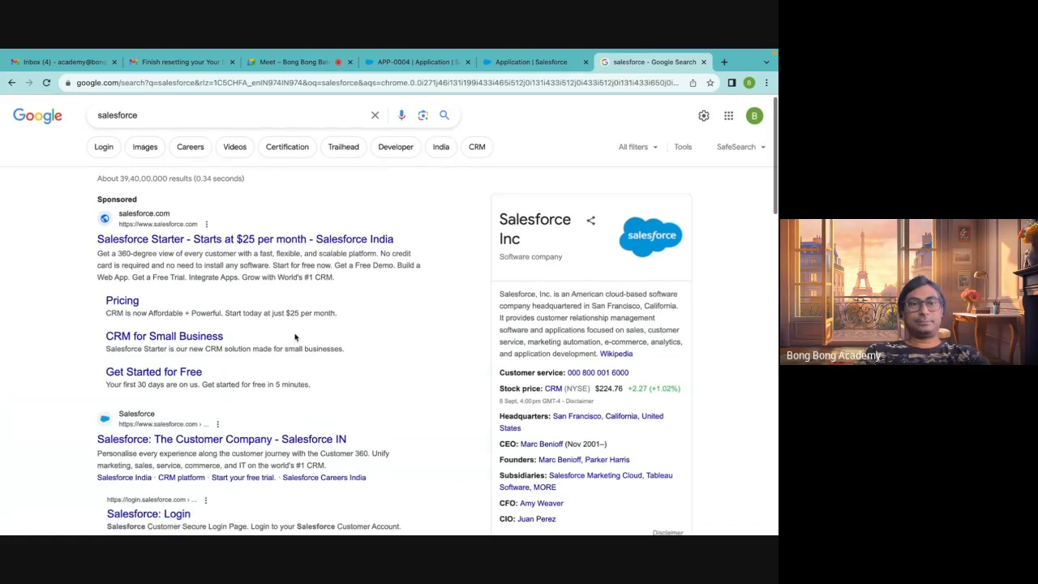
scroll(295, 334, down, 2)
scroll(296, 335, up, 5)
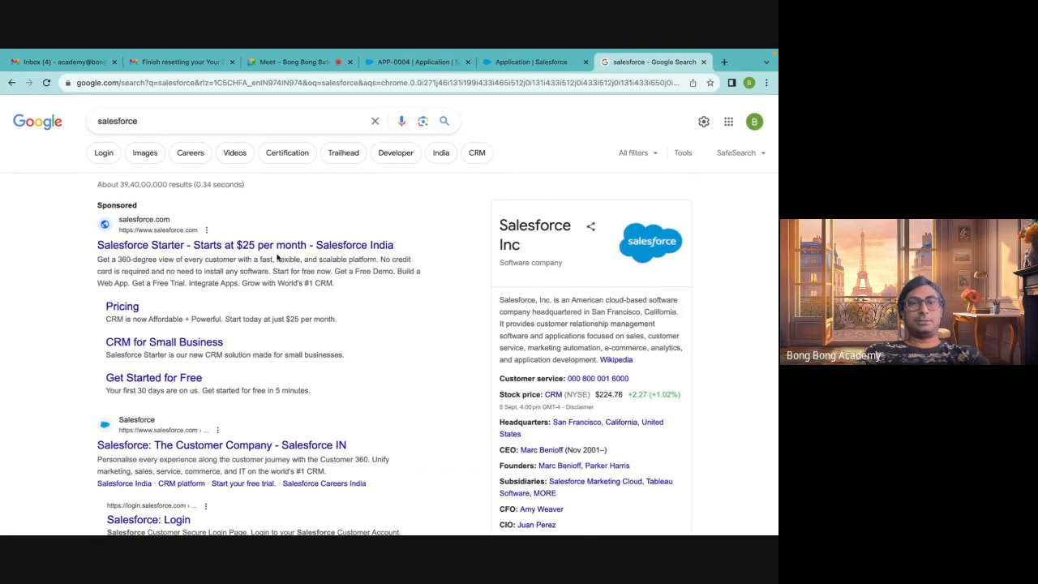
click(243, 246)
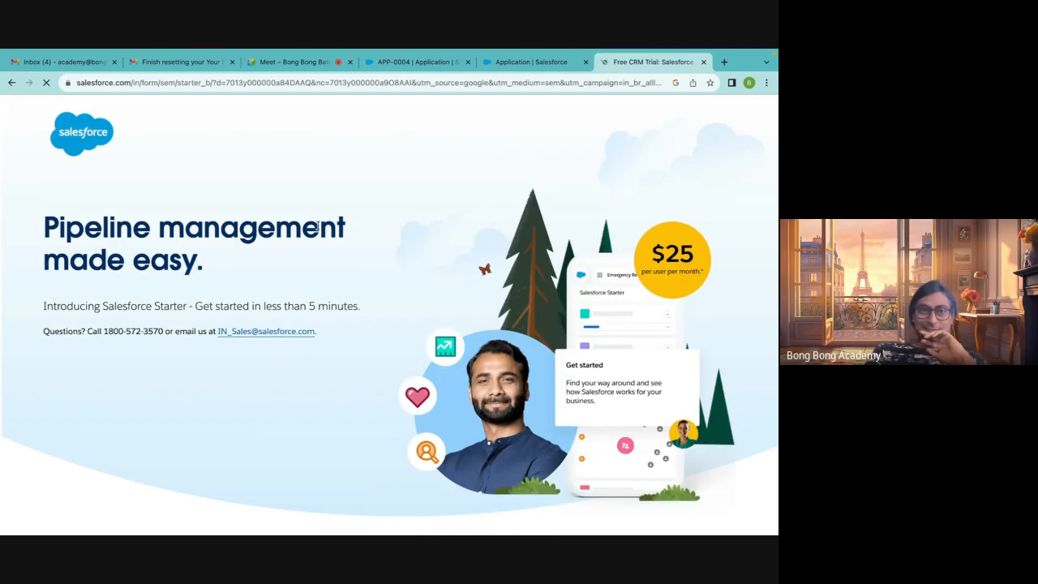
click(12, 82)
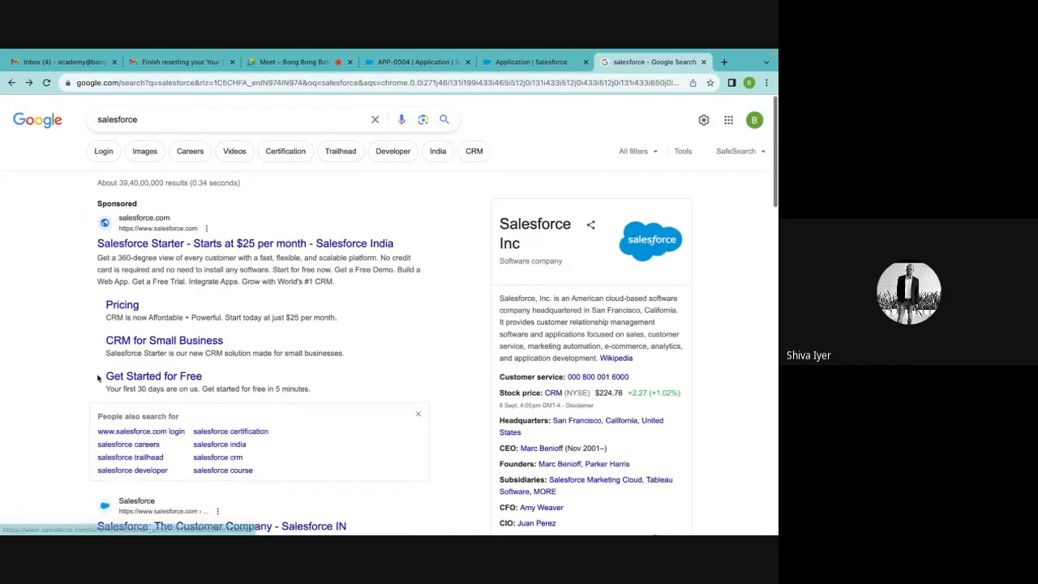
Scroll through the salesforce search results
scroll(121, 329, down, 3)
scroll(32, 341, down, 5)
scroll(29, 341, up, 1)
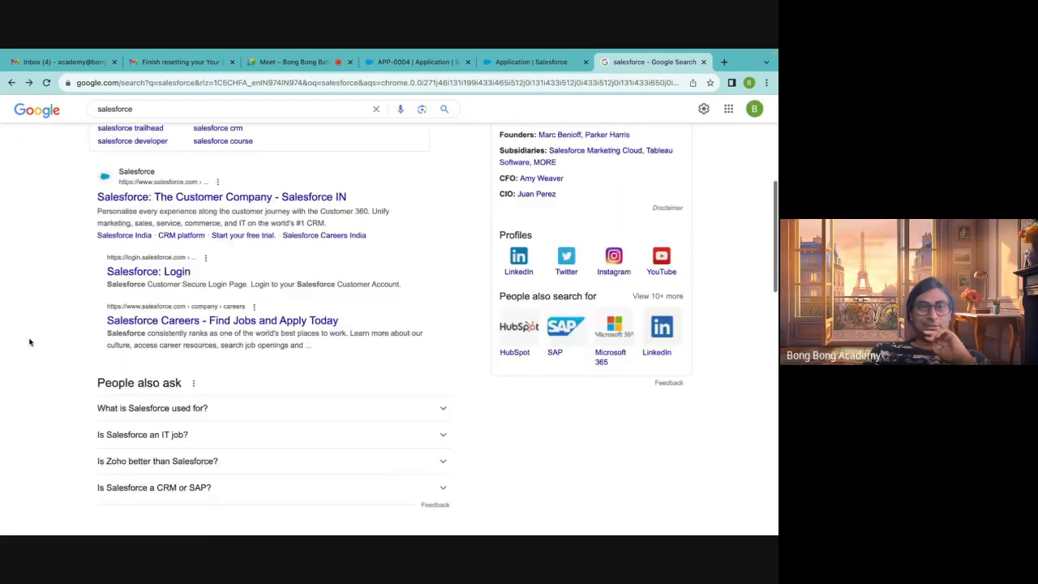
scroll(30, 341, down, 5)
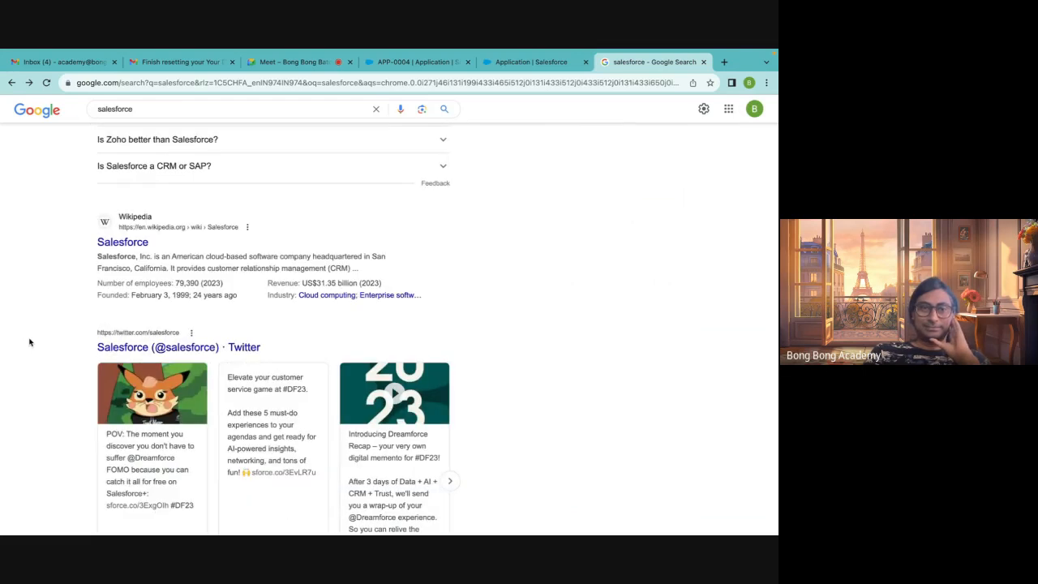
scroll(30, 341, up, 10)
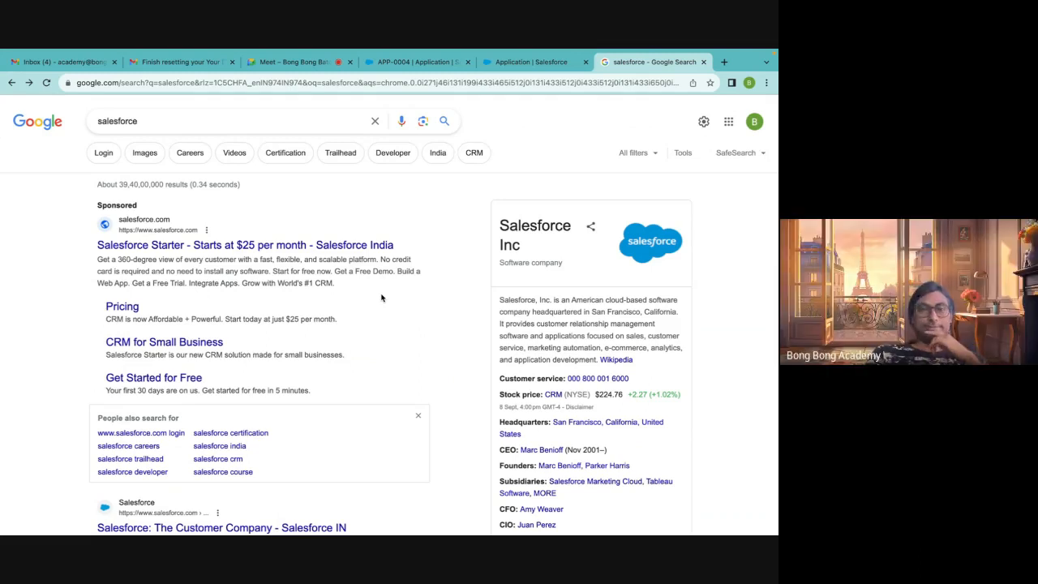
scroll(381, 298, down, 2)
scroll(381, 299, down, 10)
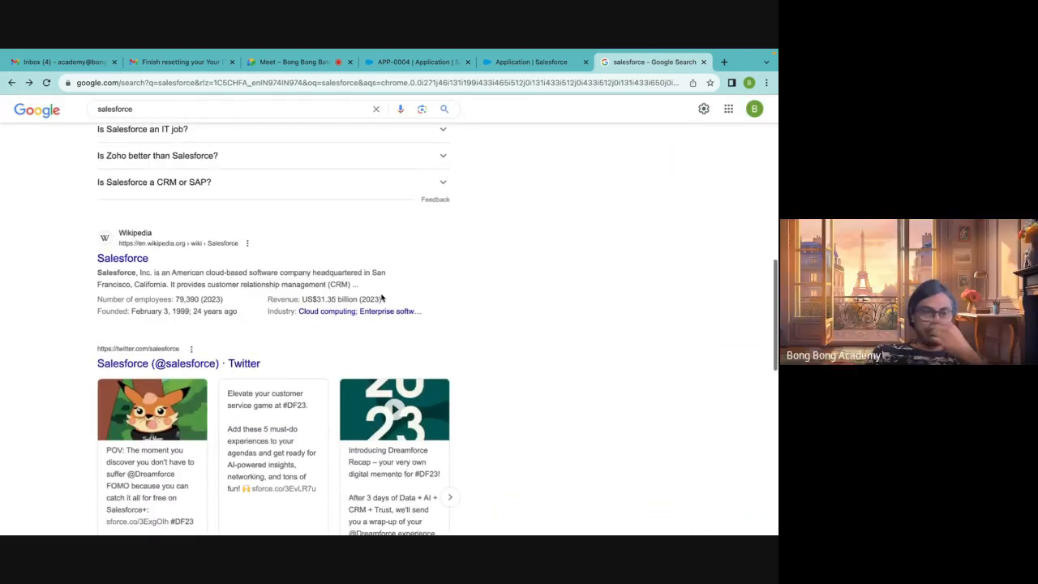
scroll(381, 297, down, 3)
scroll(381, 297, up, 15)
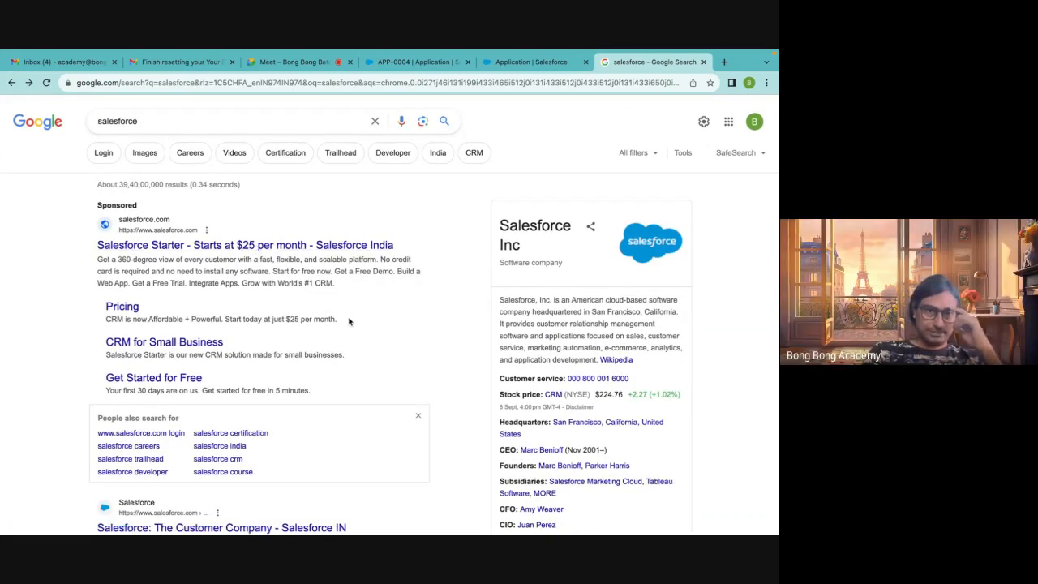
Open the Pricing link and browse the Salesforce Starter page and the search results
click(127, 310)
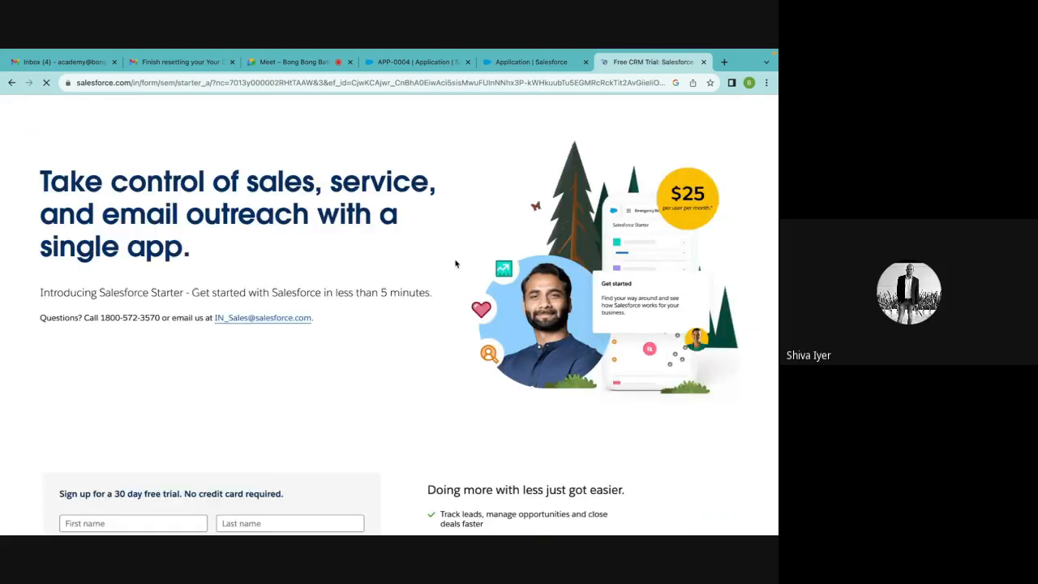
scroll(445, 372, down, 10)
scroll(445, 373, up, 3)
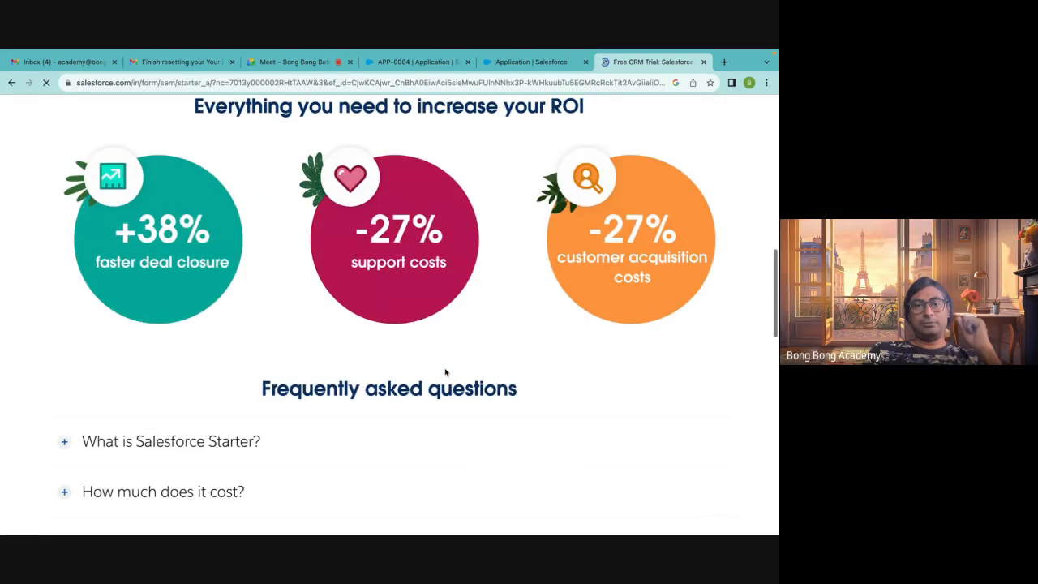
scroll(445, 372, down, 5)
scroll(446, 372, up, 5)
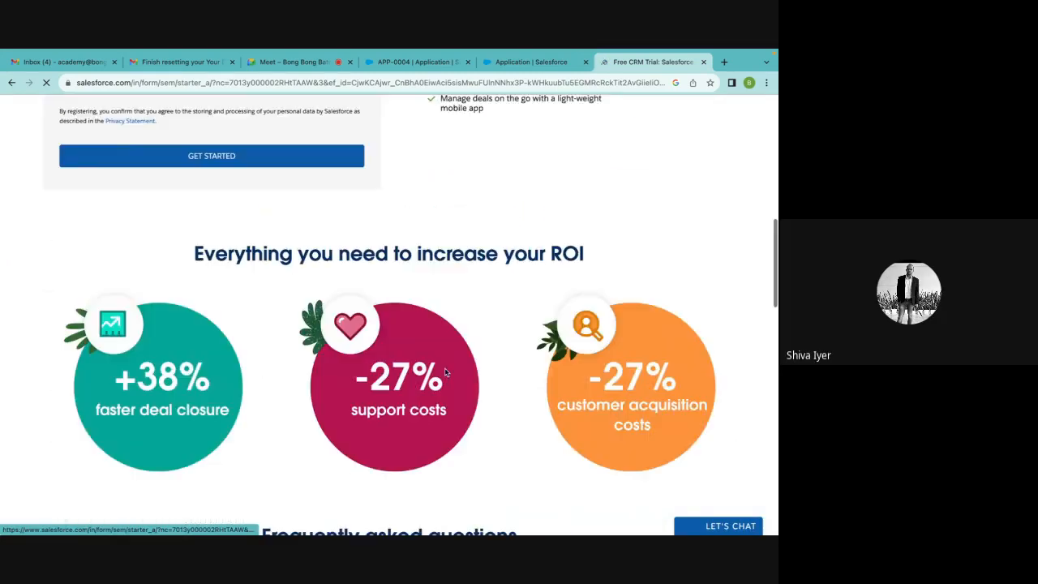
scroll(445, 372, up, 10)
scroll(445, 373, down, 1)
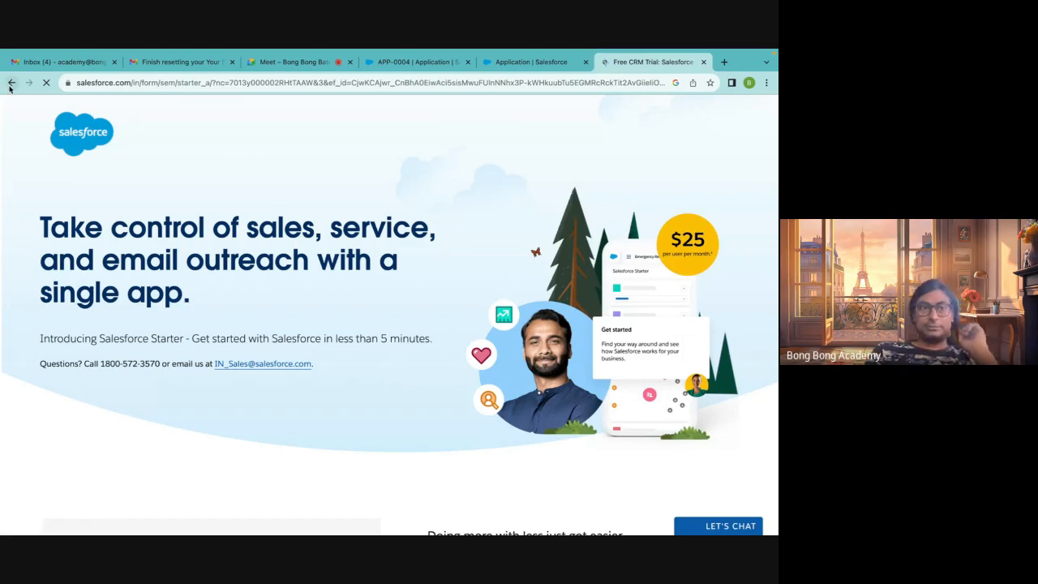
scroll(470, 344, down, 5)
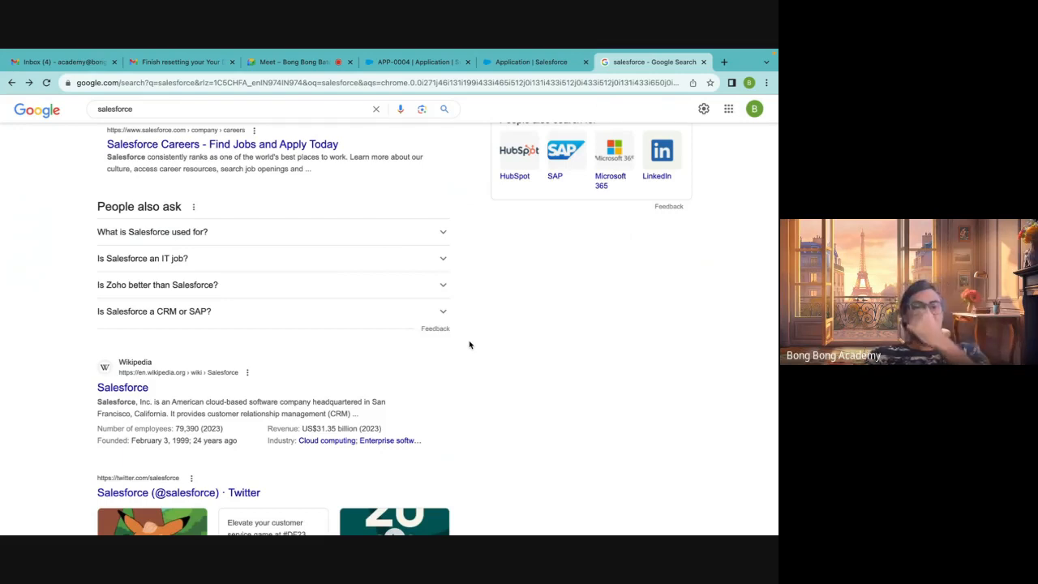
scroll(469, 345, down, 5)
scroll(469, 344, up, 10)
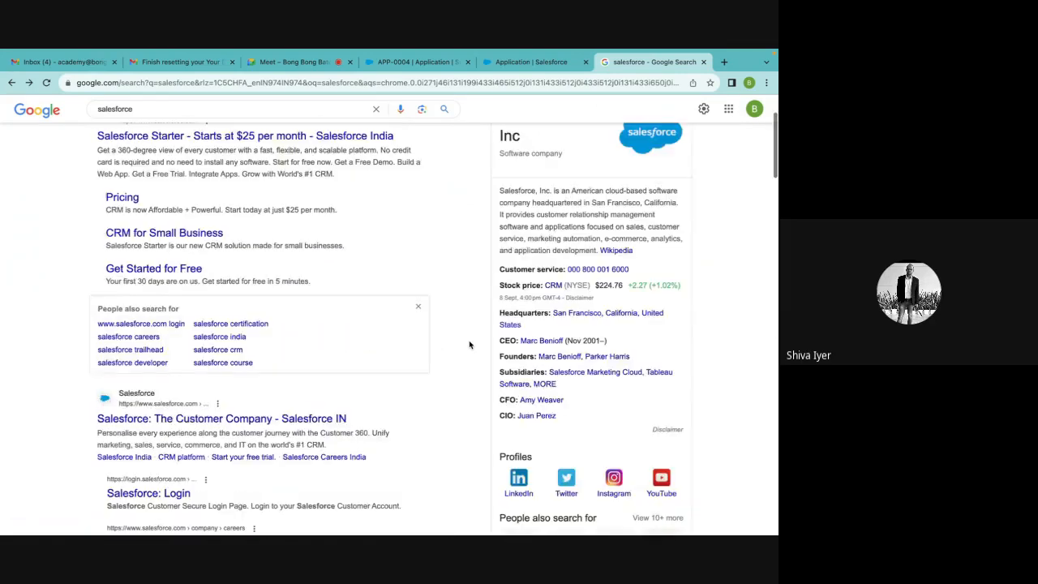
scroll(468, 345, up, 2)
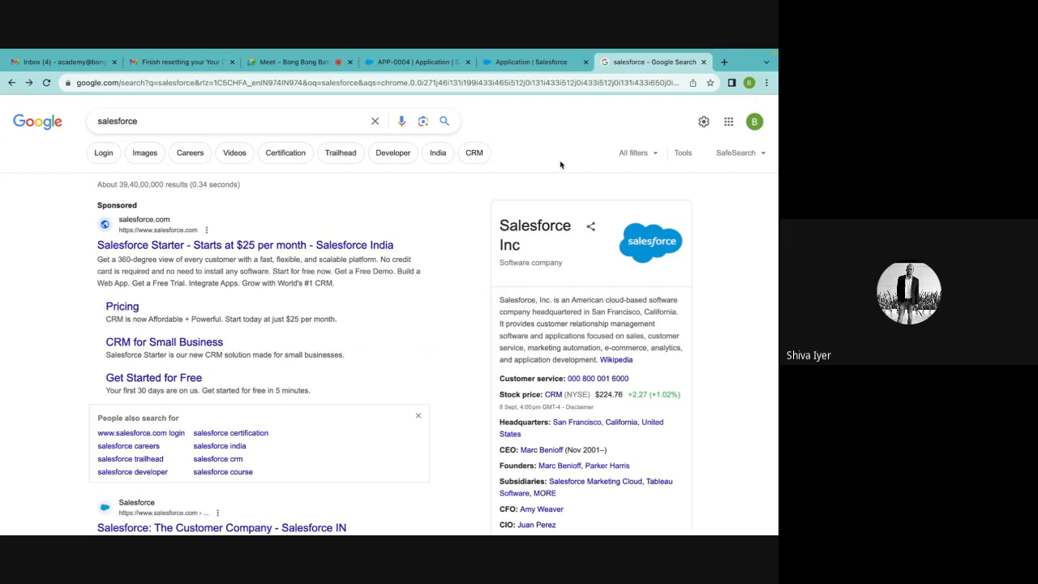
Switch to the Google Meet tab
click(293, 62)
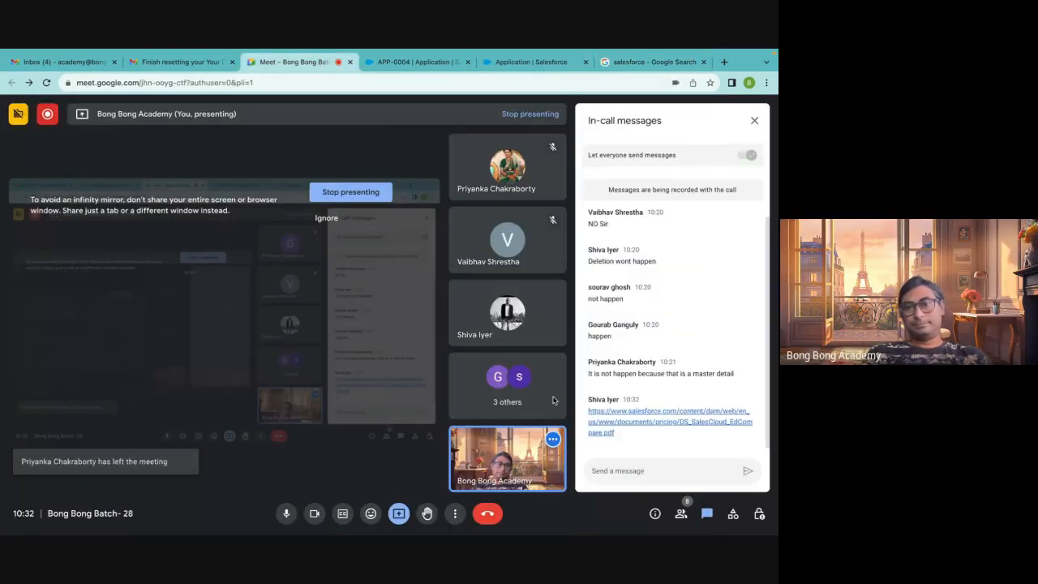
Copy the Salesforce pricing PDF link from the in-call chat and paste it into the open Slack conversation
drag(614, 433, 588, 416)
key(super+c)
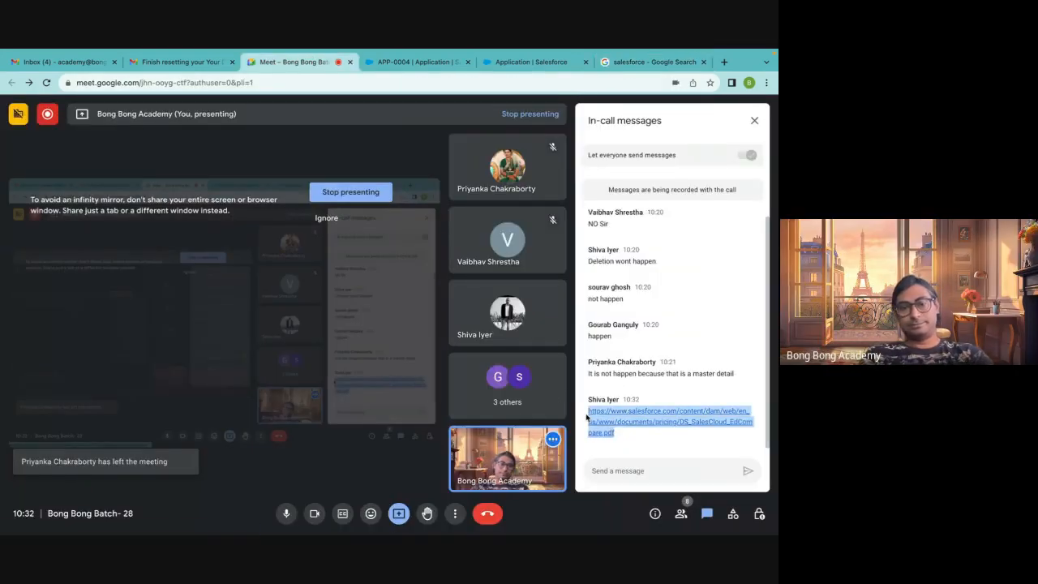
mouse_move(503, 533)
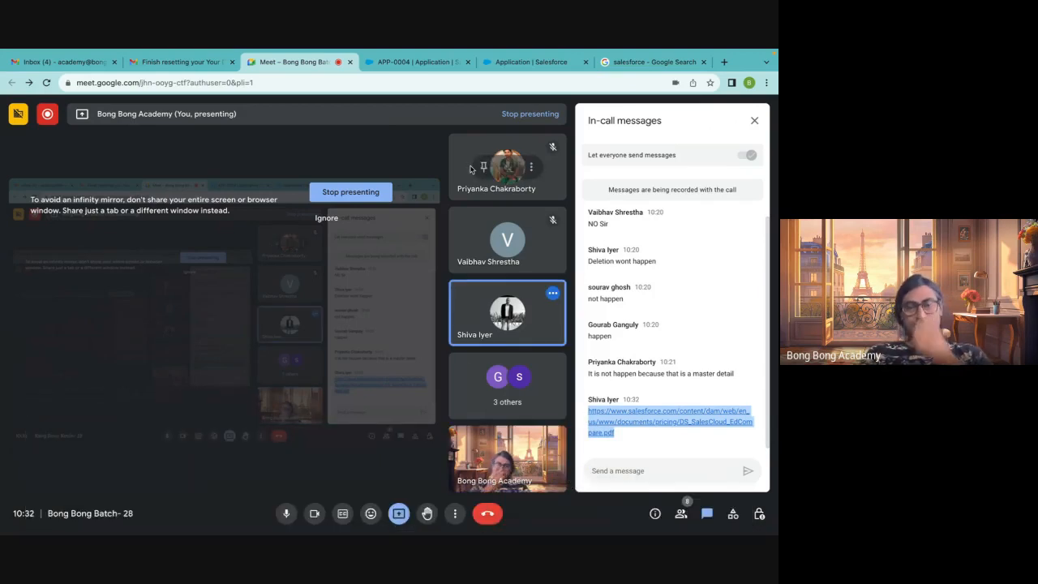
key(ctrl+Left)
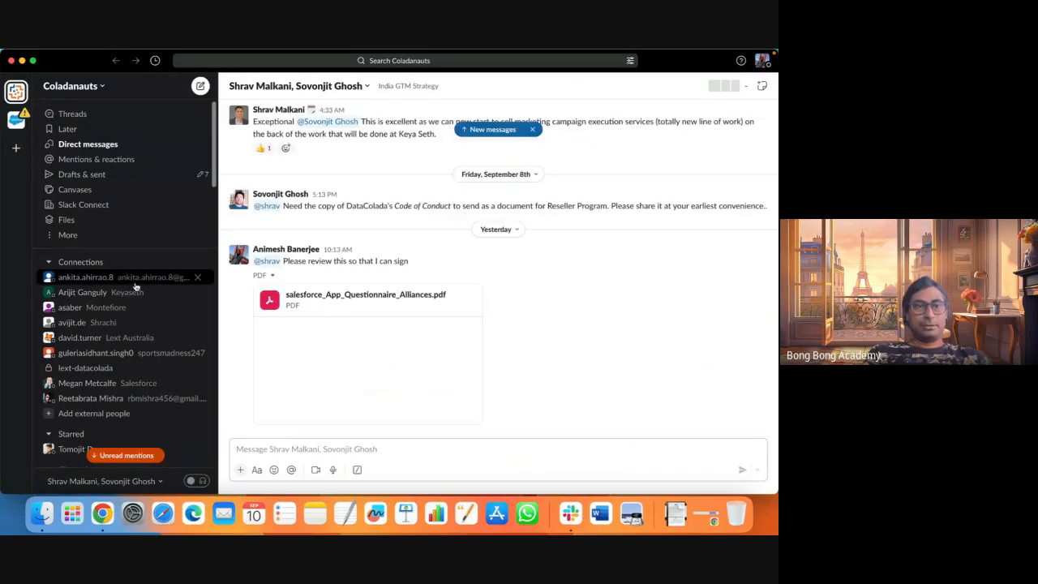
scroll(134, 290, down, 12)
scroll(134, 294, down, 4)
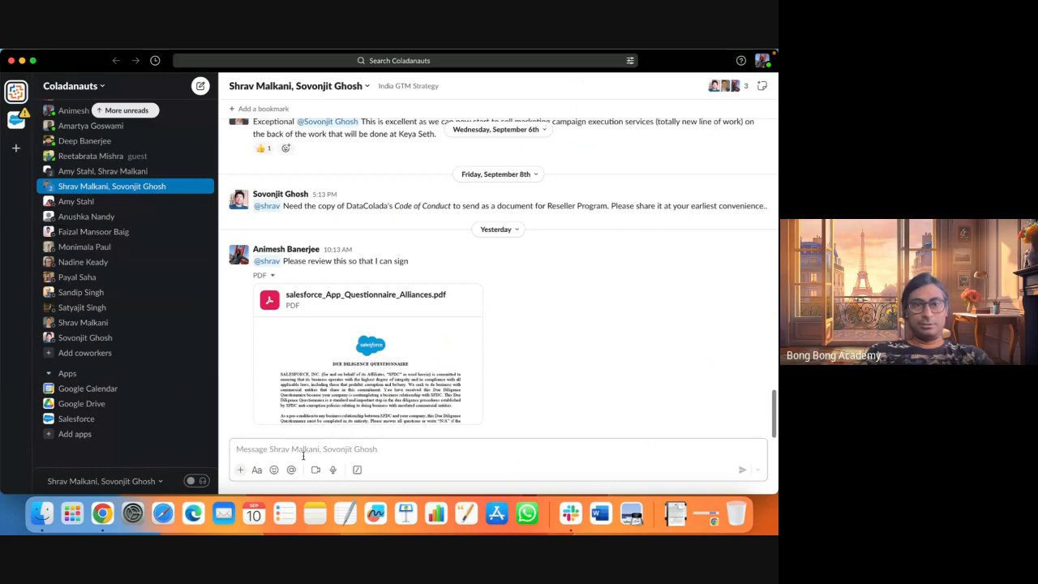
key(super+v)
key(Return)
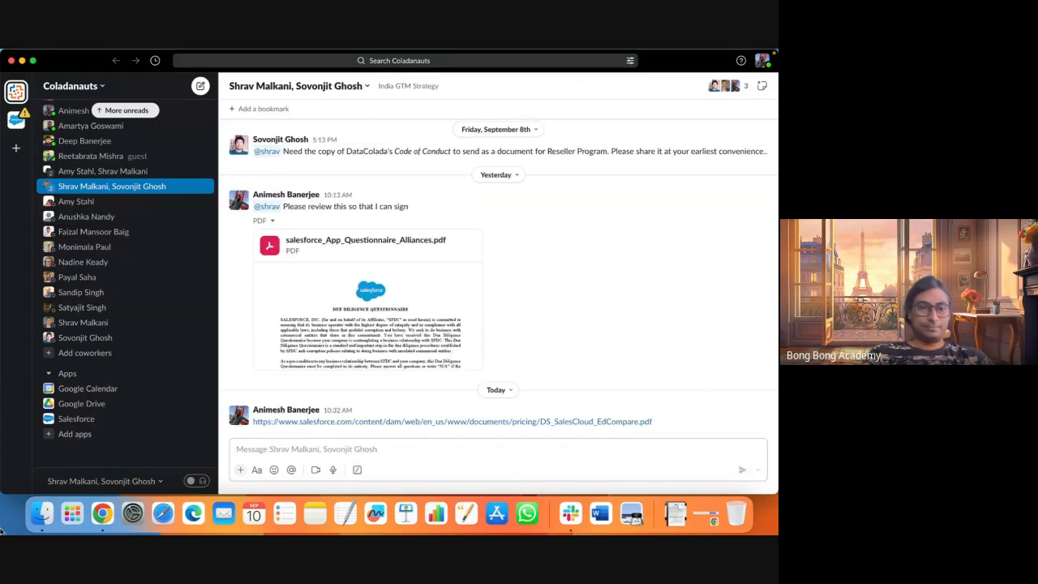
Return to the browser's meeting tab and close the in-call messages panel
click(102, 513)
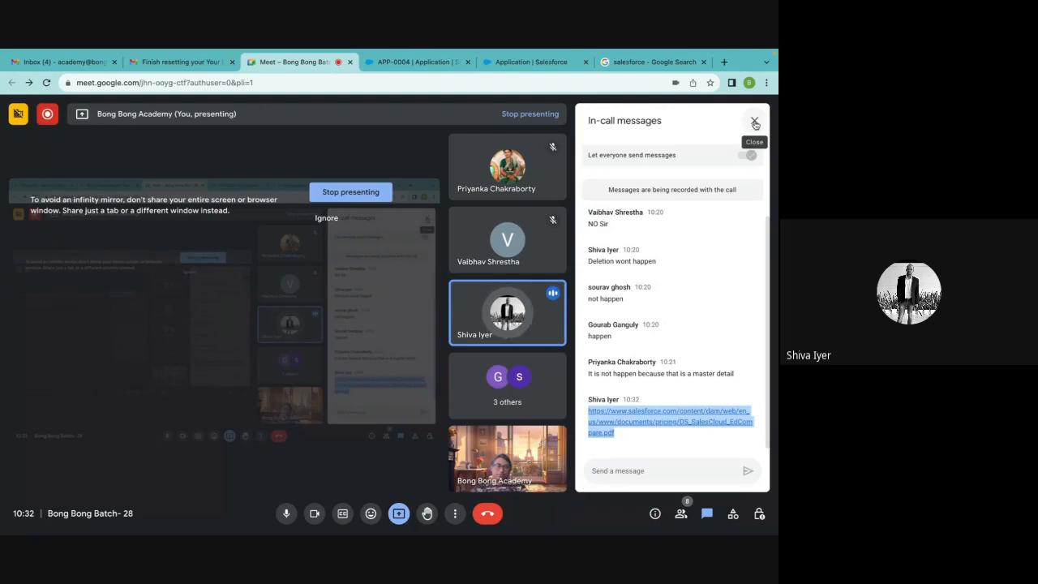
click(755, 122)
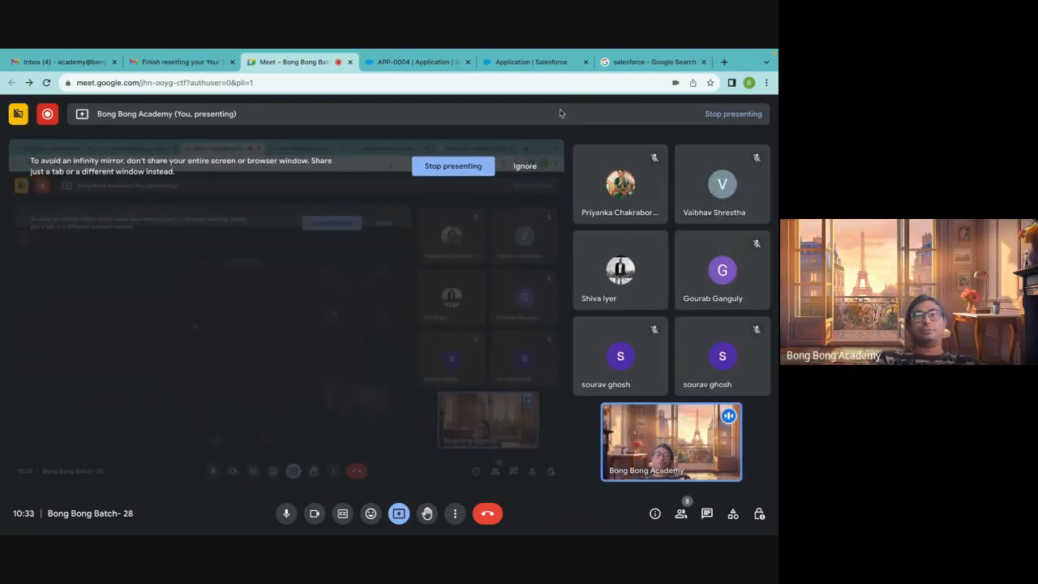
Close the salesforce Google search tab and switch to the APP-0004 Application record tab
click(674, 65)
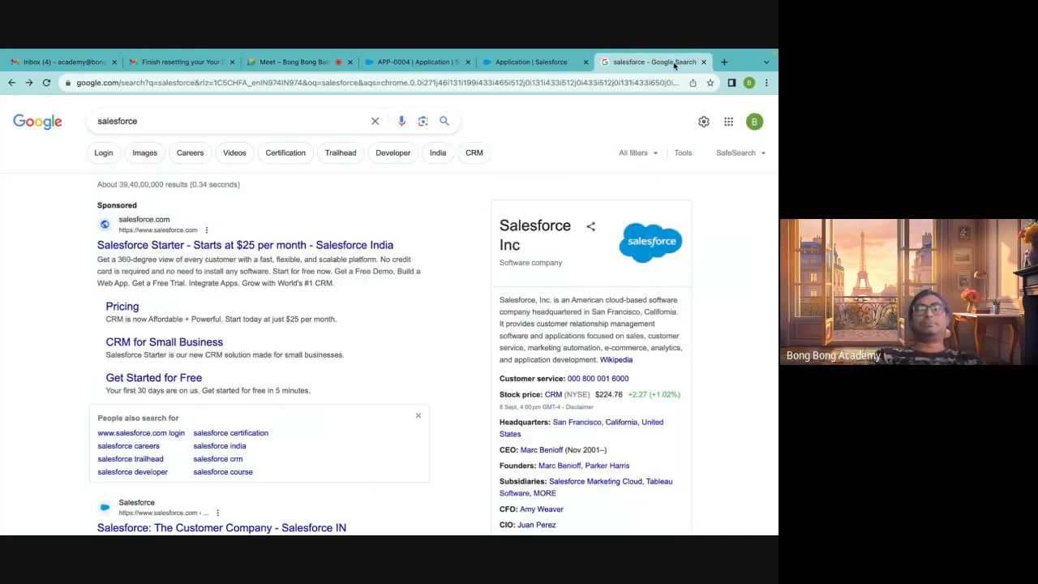
click(704, 61)
click(321, 62)
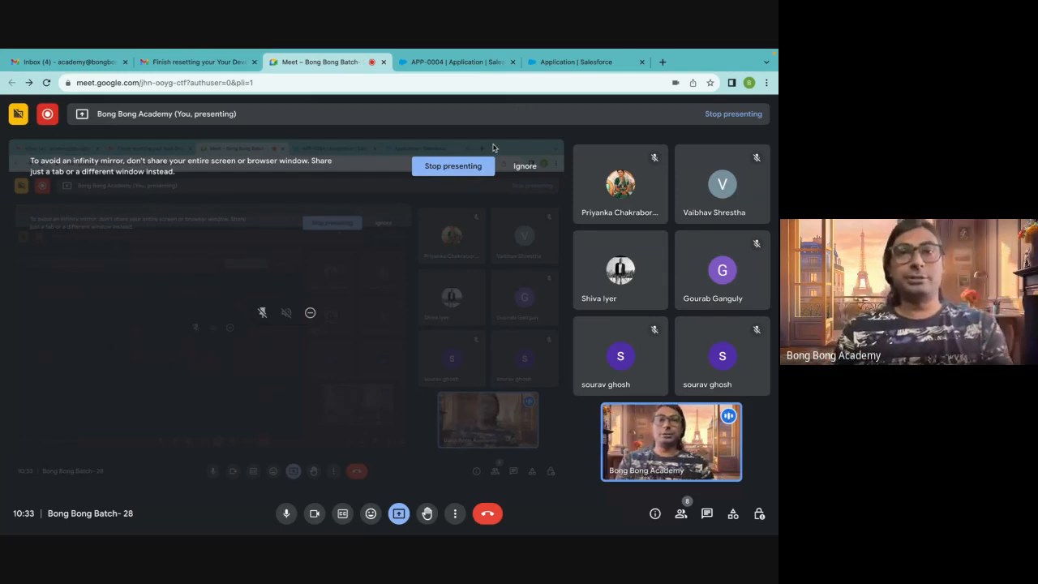
click(442, 63)
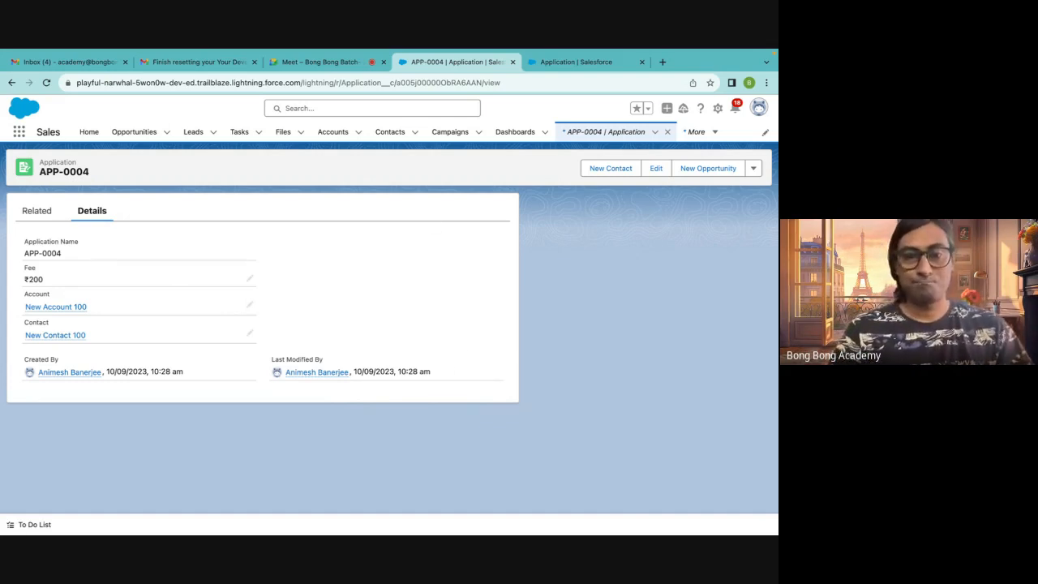
mouse_move(42, 531)
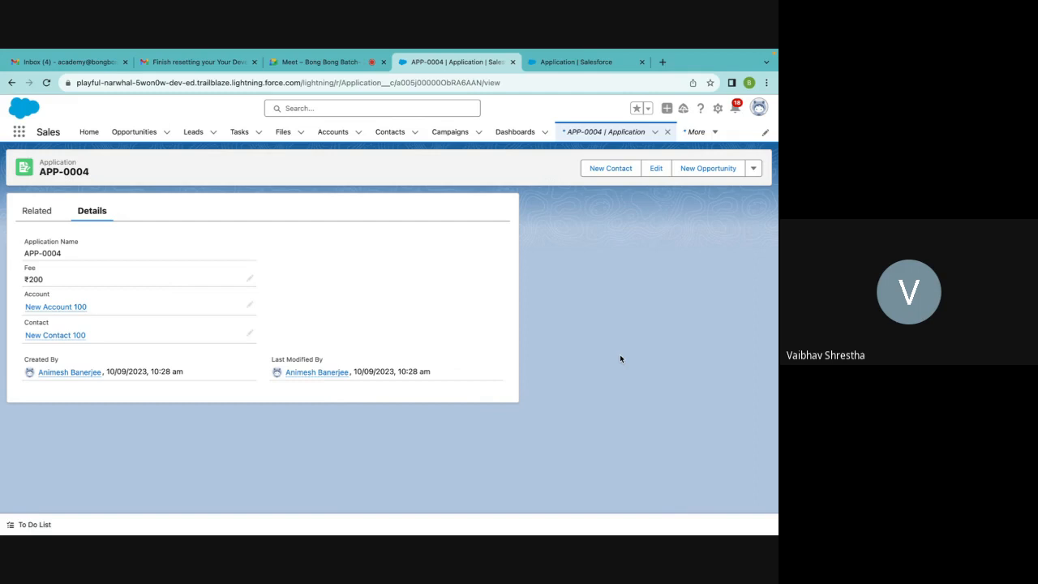
Go back to the meeting tab and stop presenting the screen
click(311, 64)
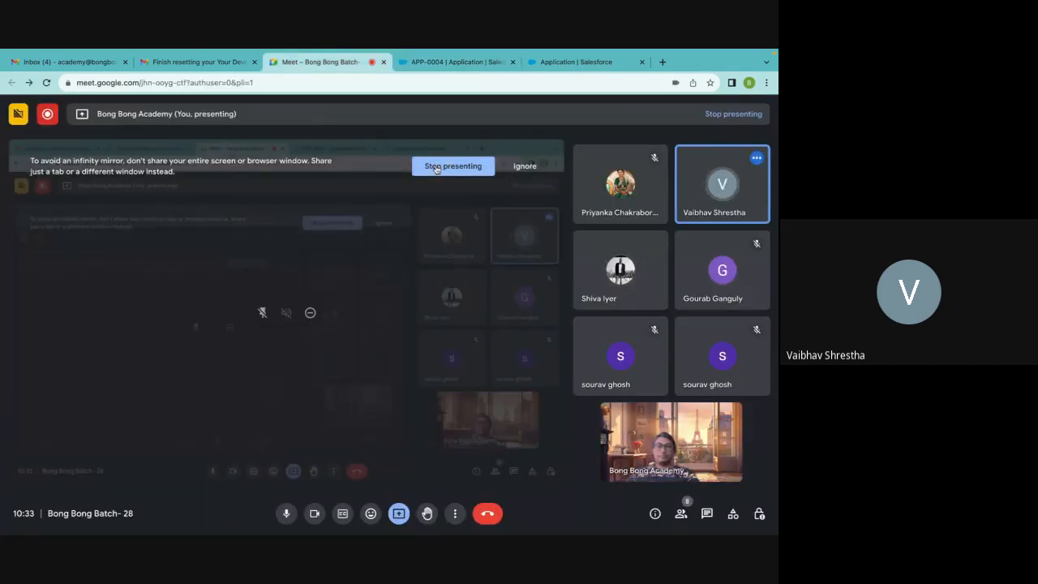
click(439, 170)
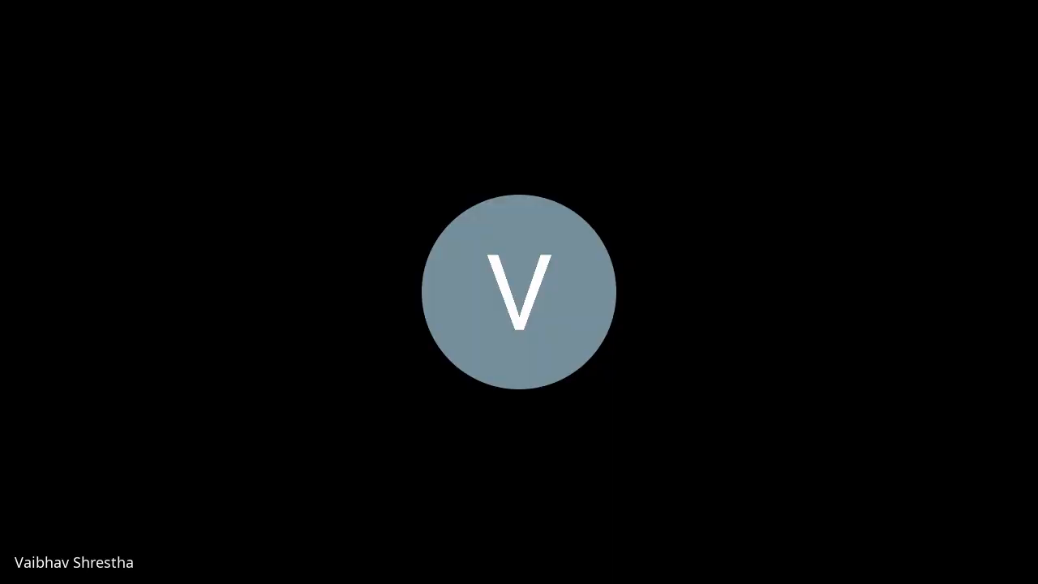
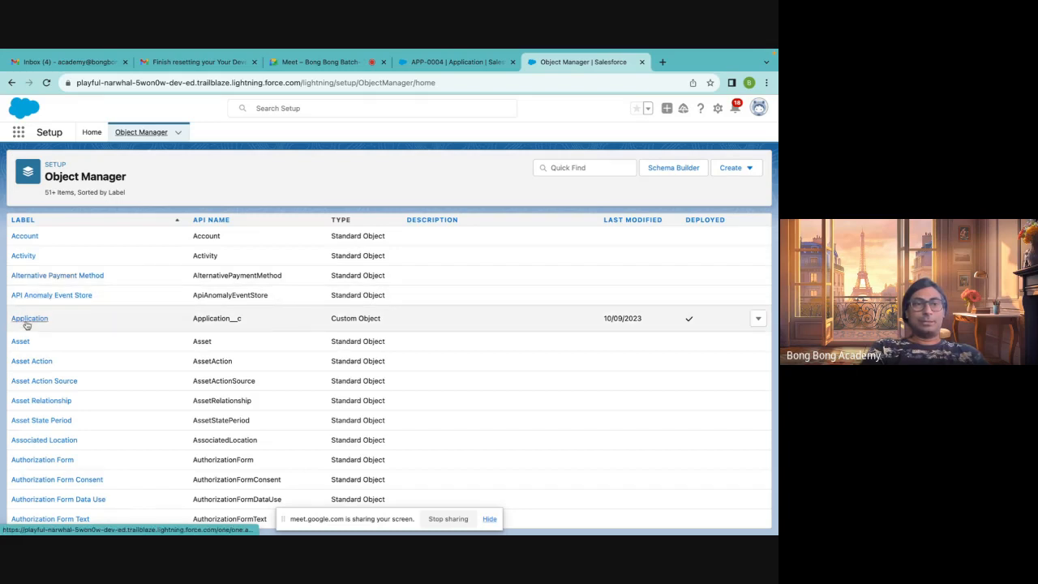
Review the Application object's fields and relationships, including the Account and Contact master-detail fields
click(28, 319)
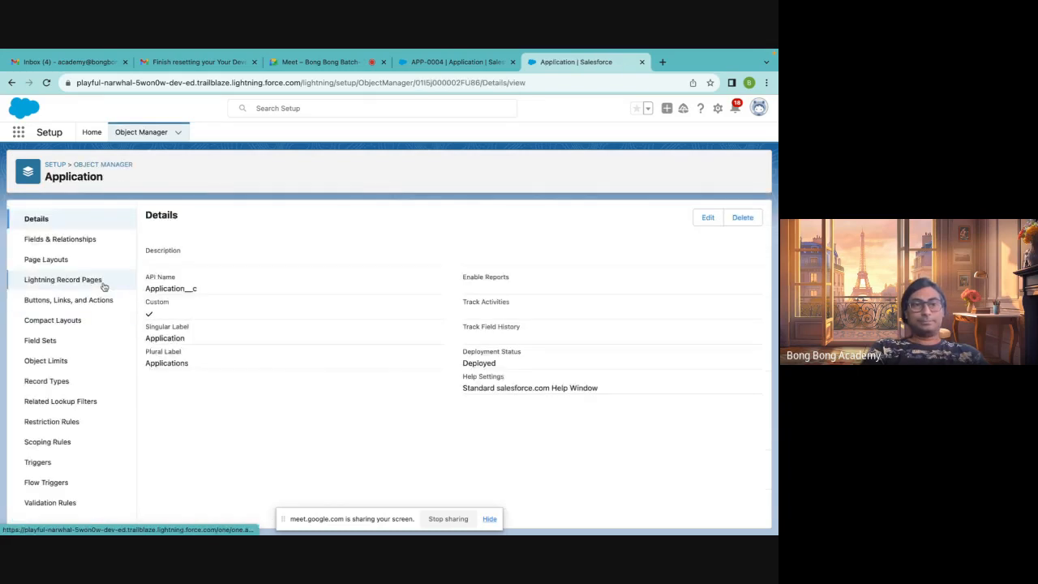
click(71, 240)
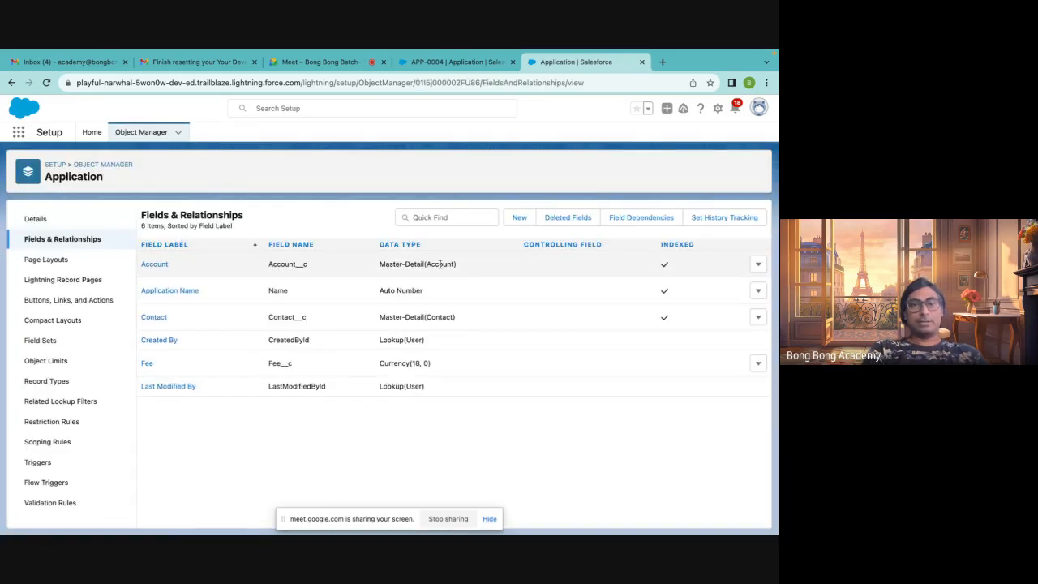
drag(369, 322, 505, 326)
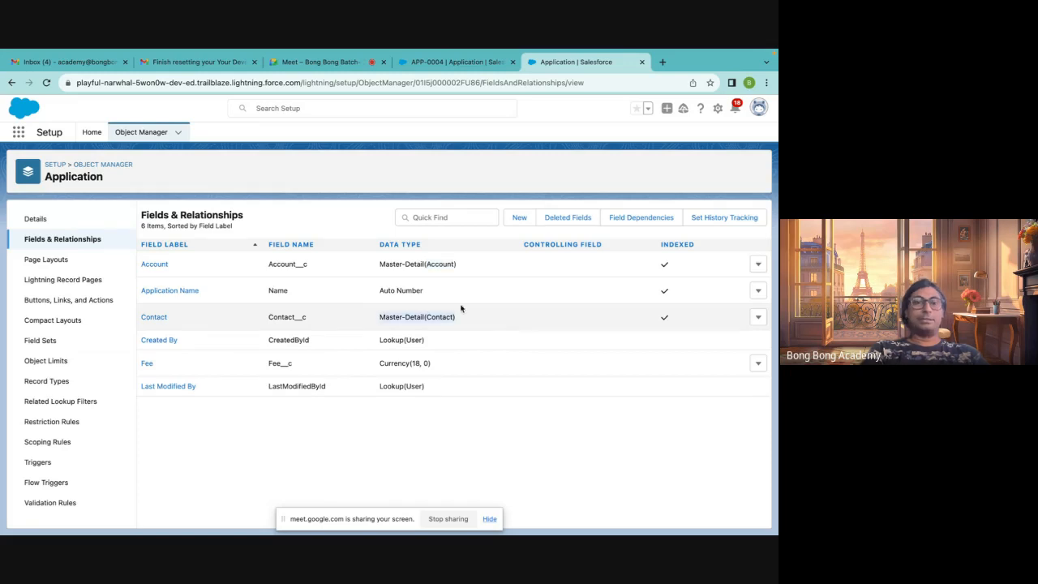
click(154, 266)
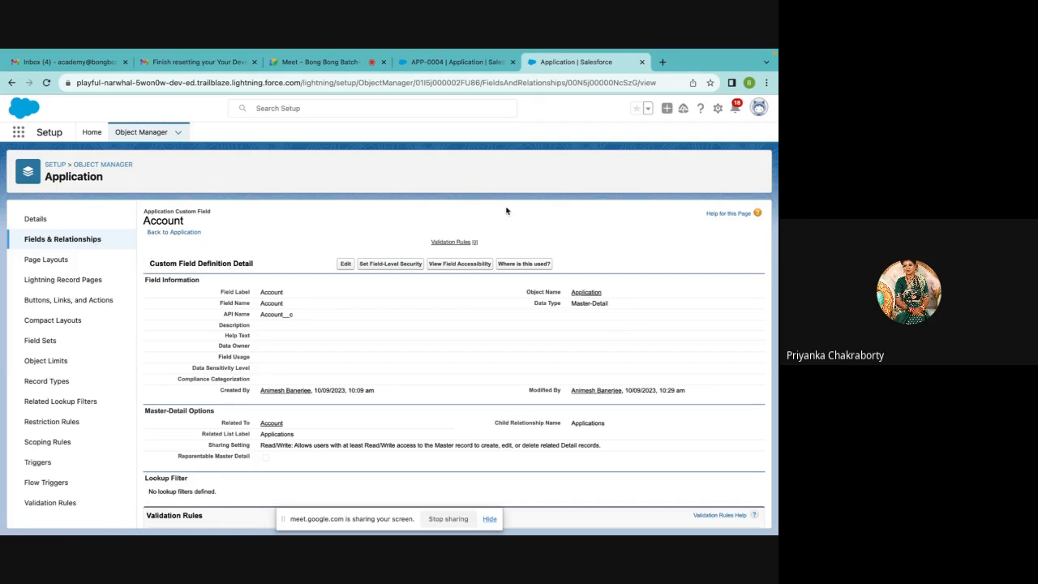
click(46, 239)
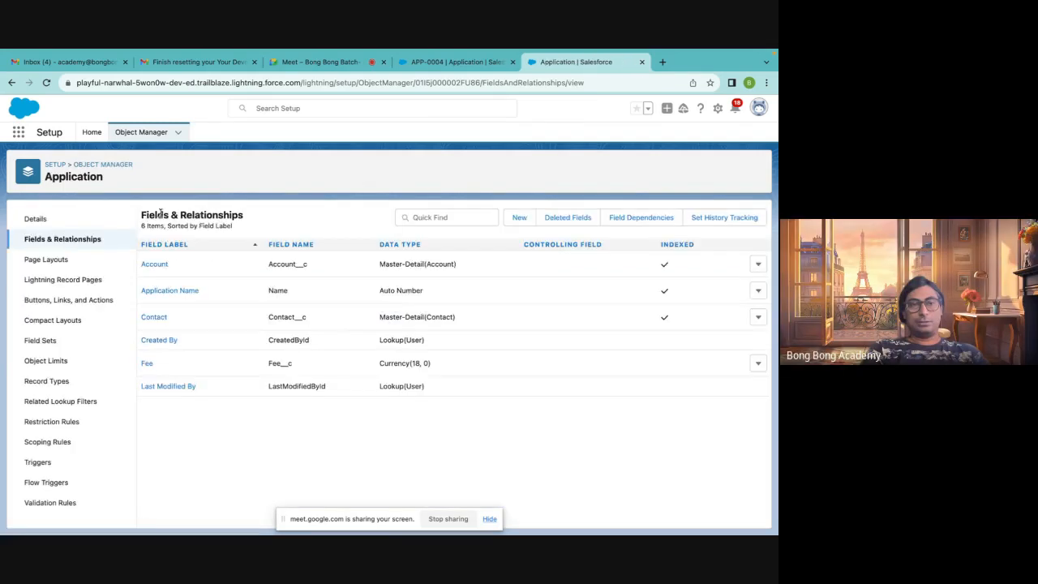
click(89, 166)
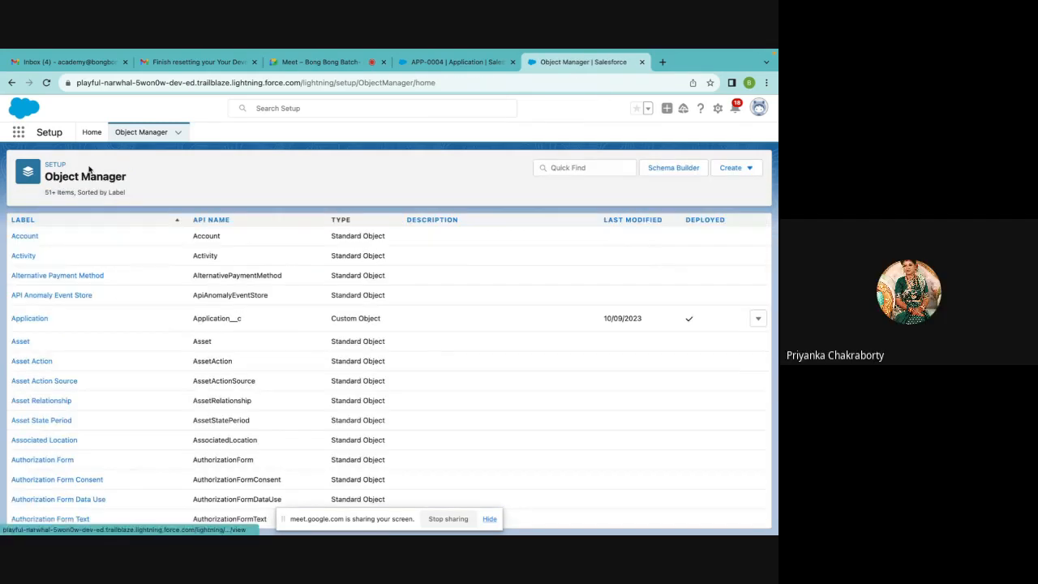
Start a new Roll-Up Summary custom field on the Account object
click(24, 235)
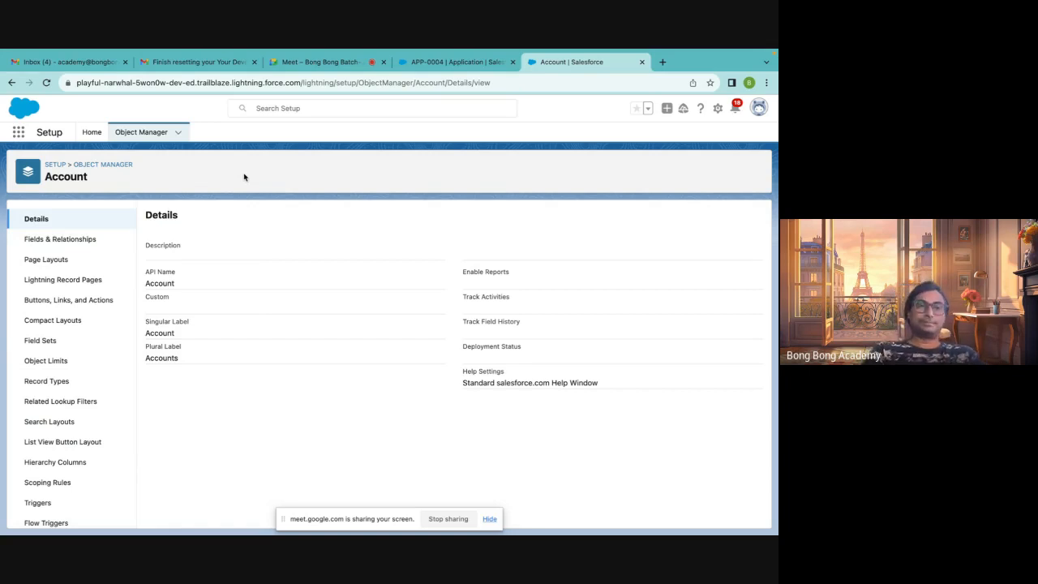
click(103, 165)
click(24, 236)
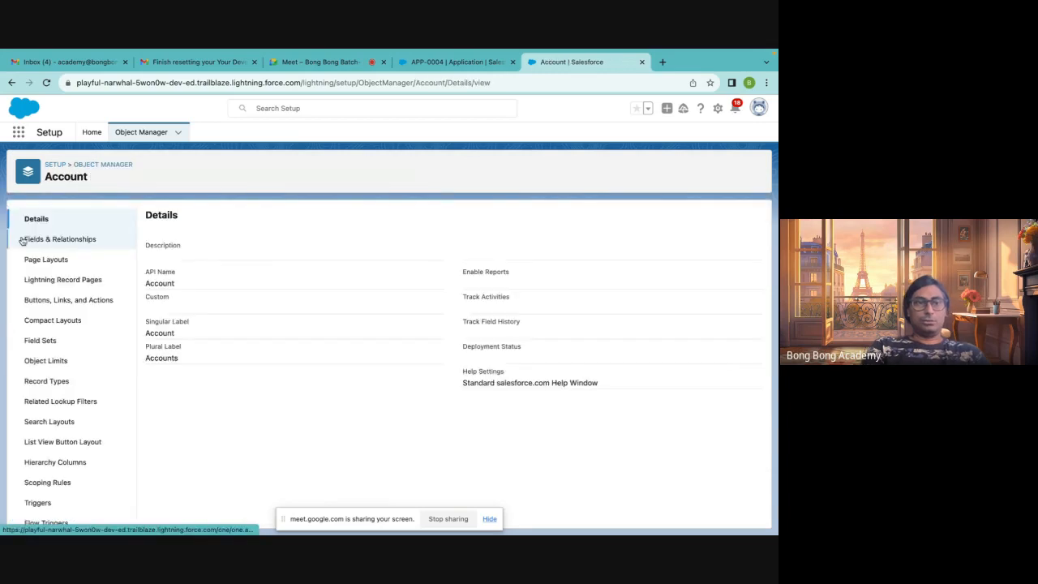
click(73, 244)
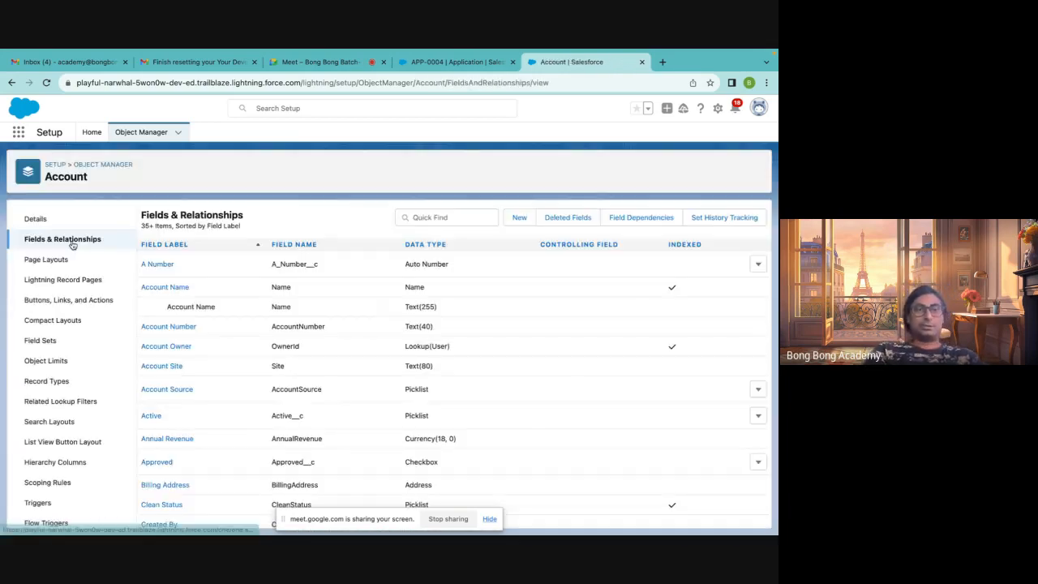
click(518, 217)
scroll(237, 353, down, 2)
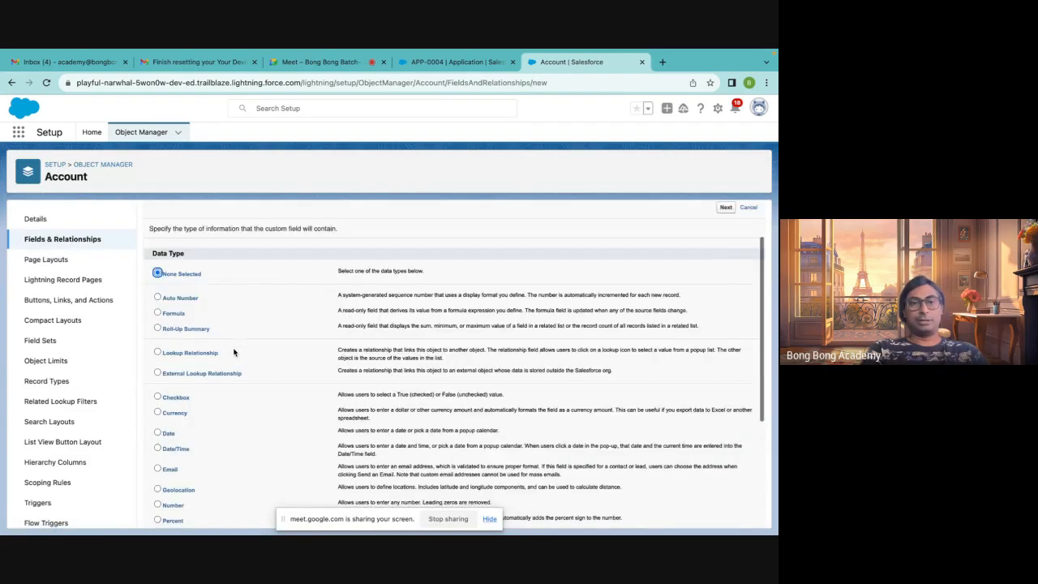
click(195, 327)
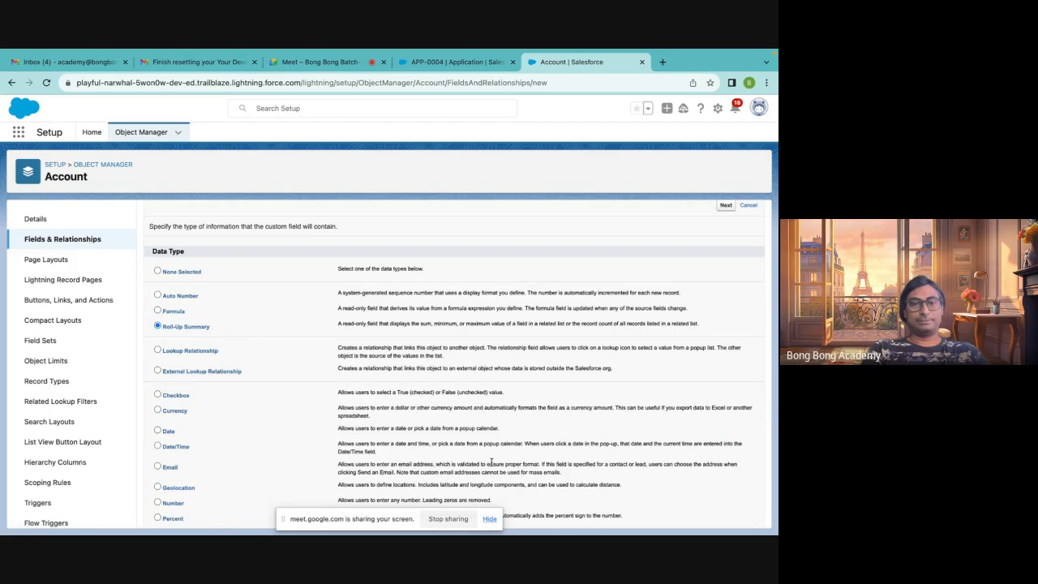
scroll(491, 461, down, 5)
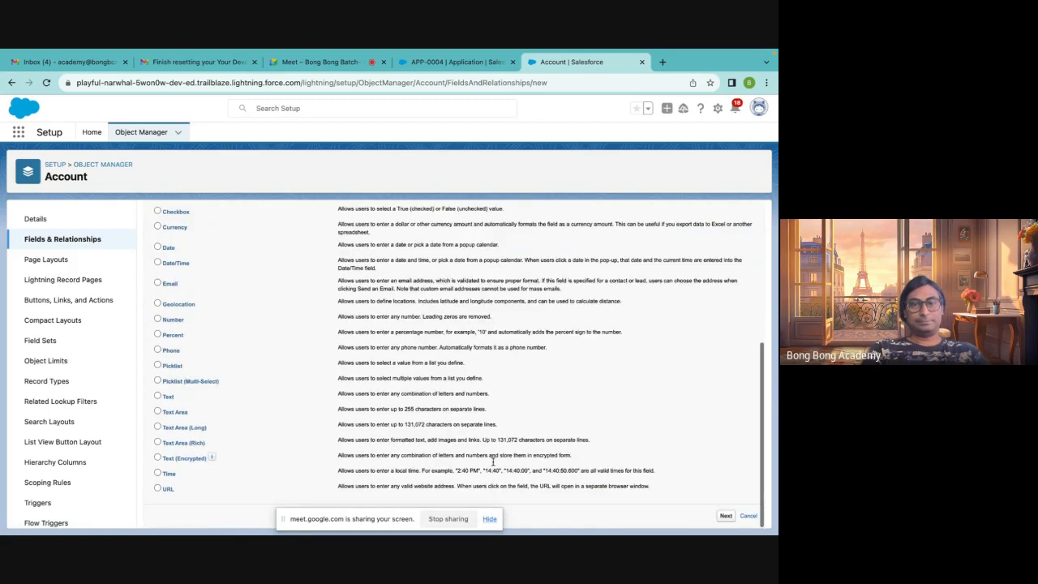
click(725, 515)
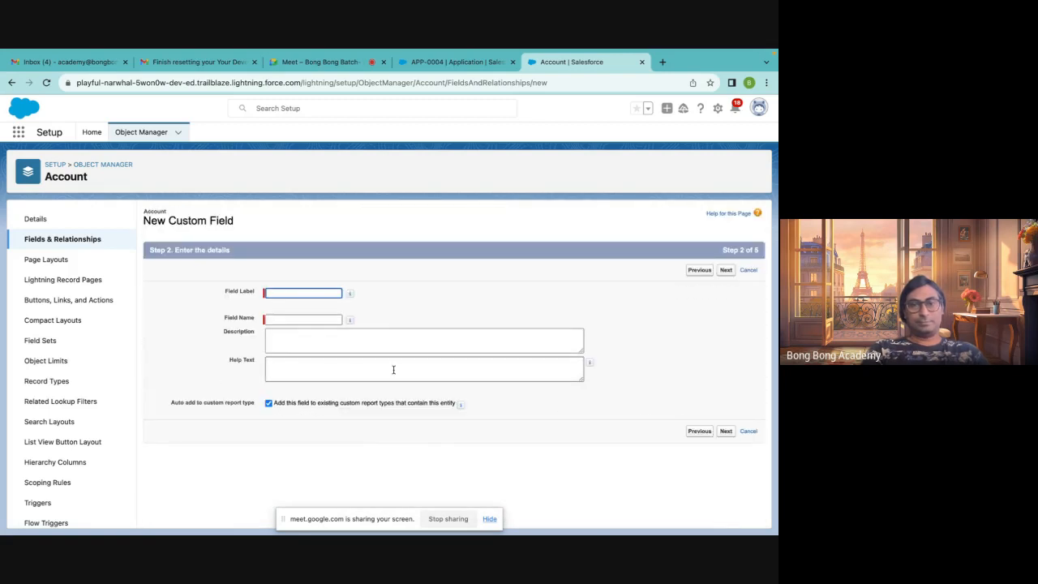
Label the new roll-up field Application and continue to the summary calculation
click(271, 293)
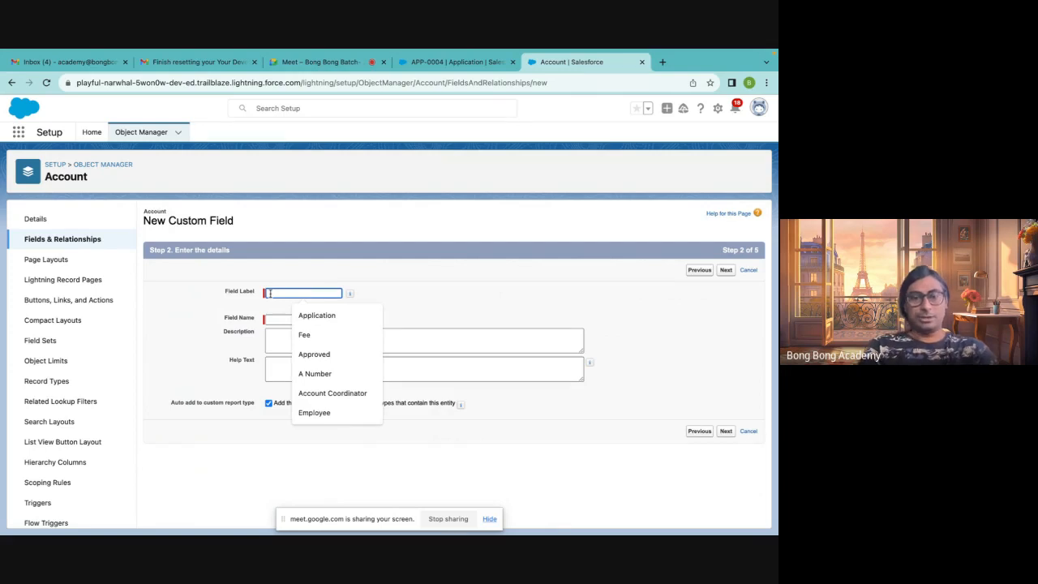
click(297, 317)
click(294, 320)
click(463, 315)
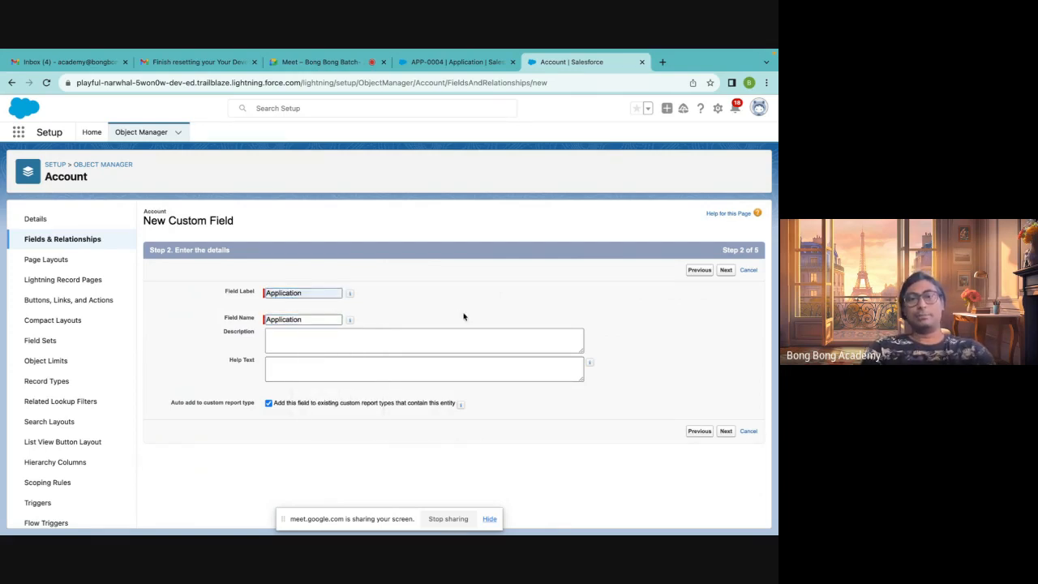
click(726, 270)
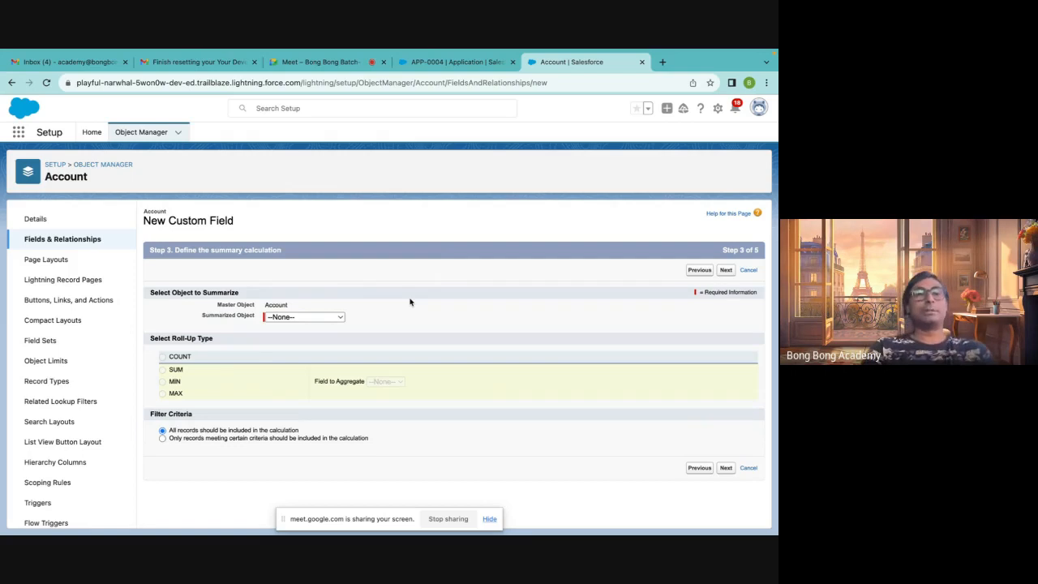
Define the roll-up as the SUM of Fee over related Applications and save the field with default settings
click(327, 318)
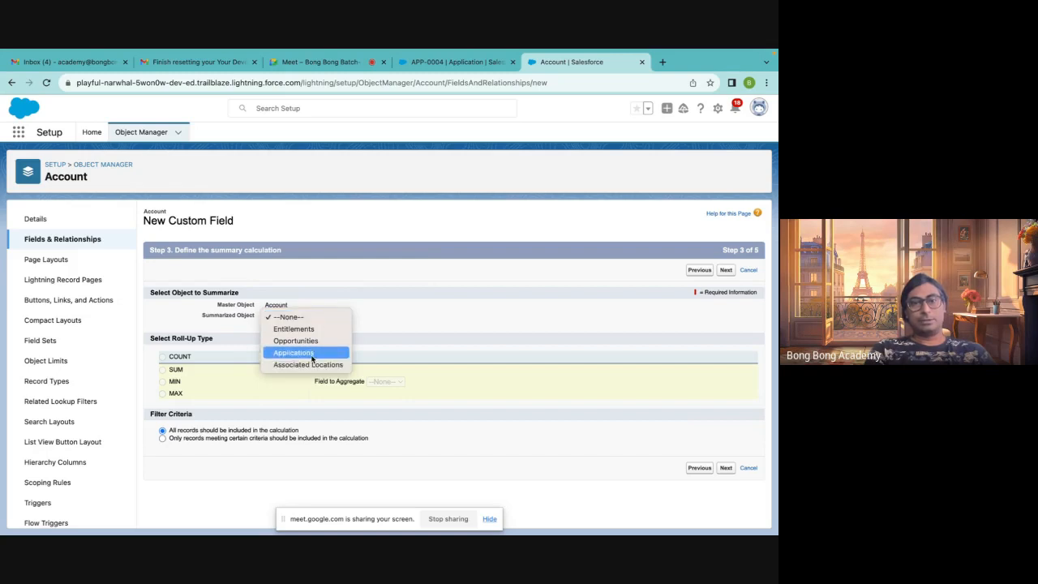
click(332, 353)
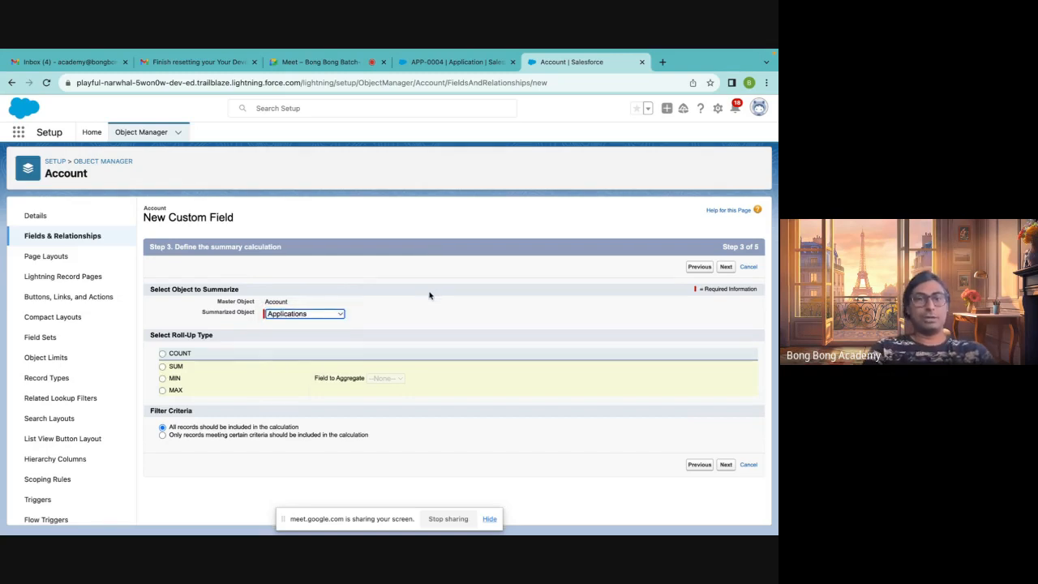
click(162, 357)
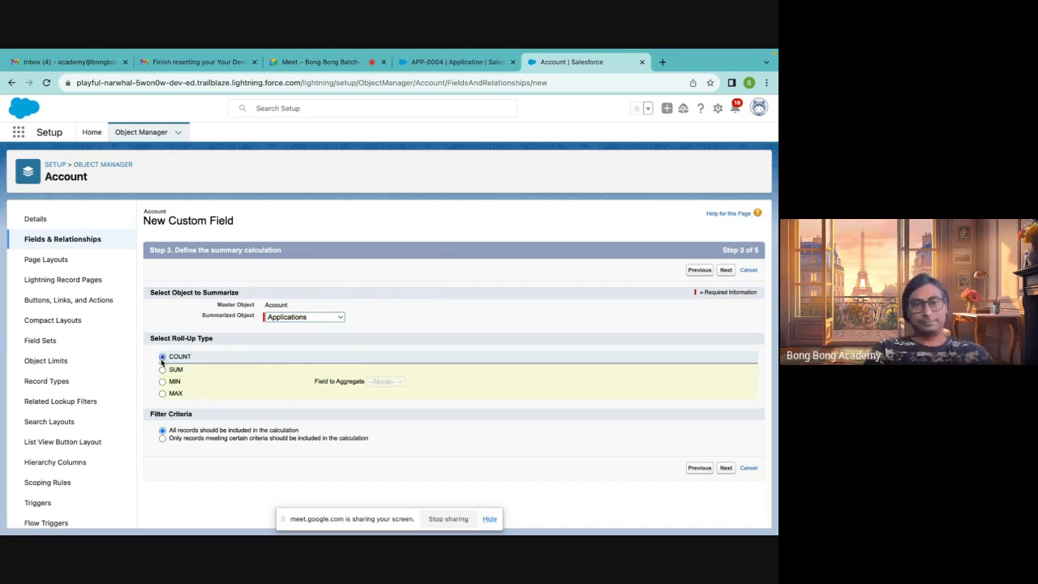
click(162, 370)
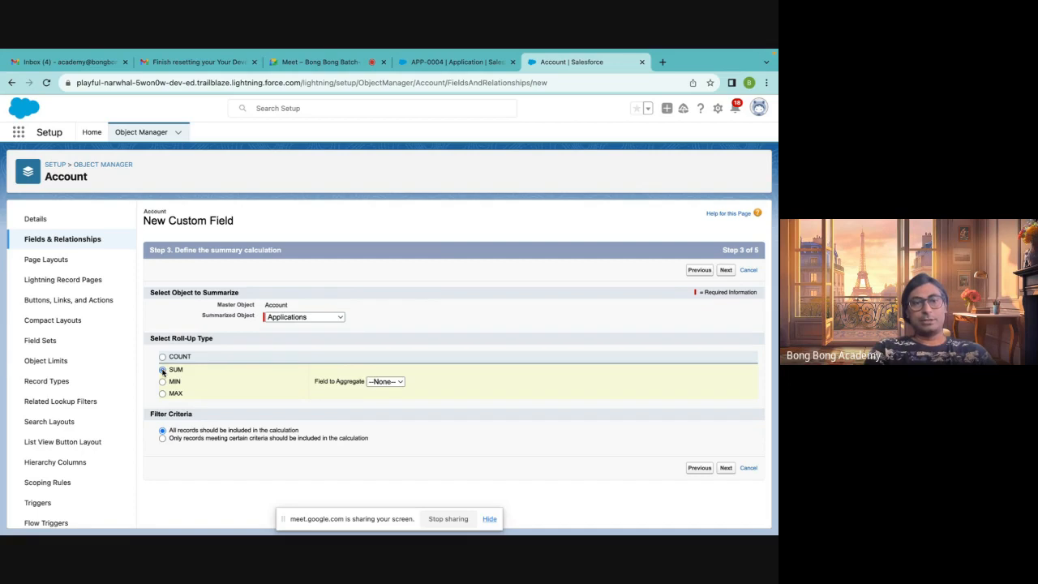
click(392, 384)
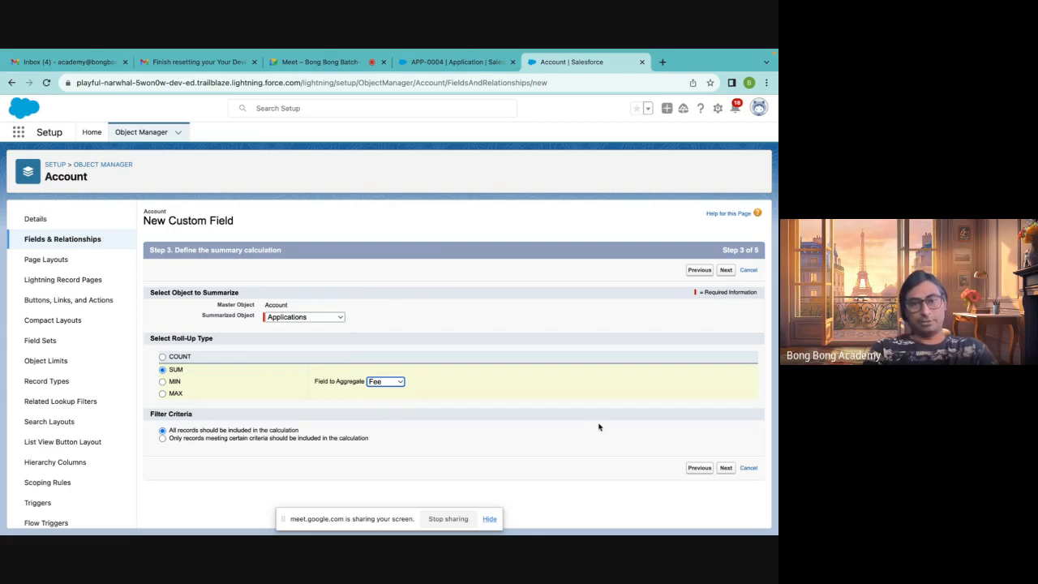
click(726, 469)
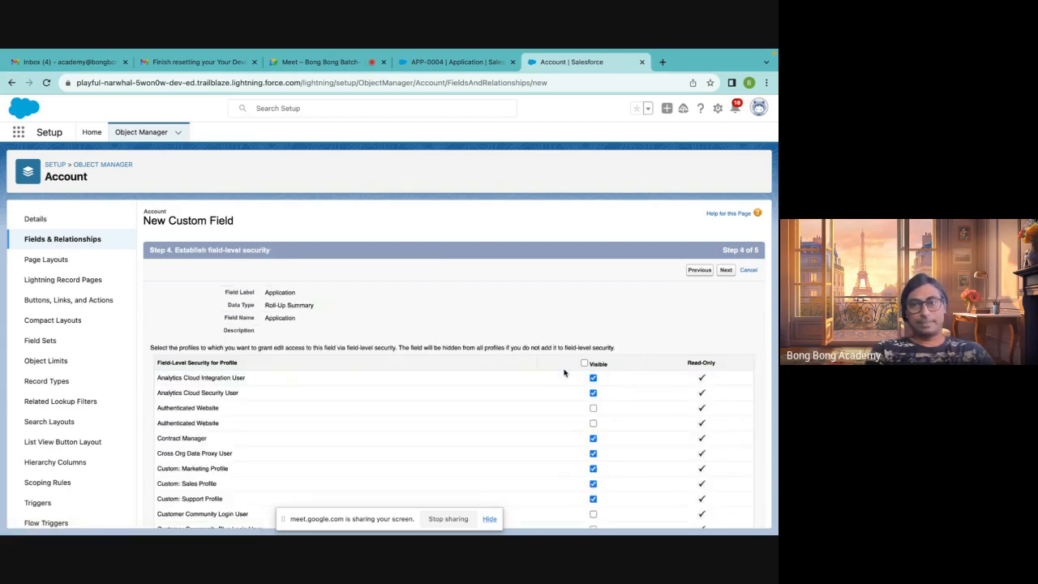
click(727, 271)
click(728, 274)
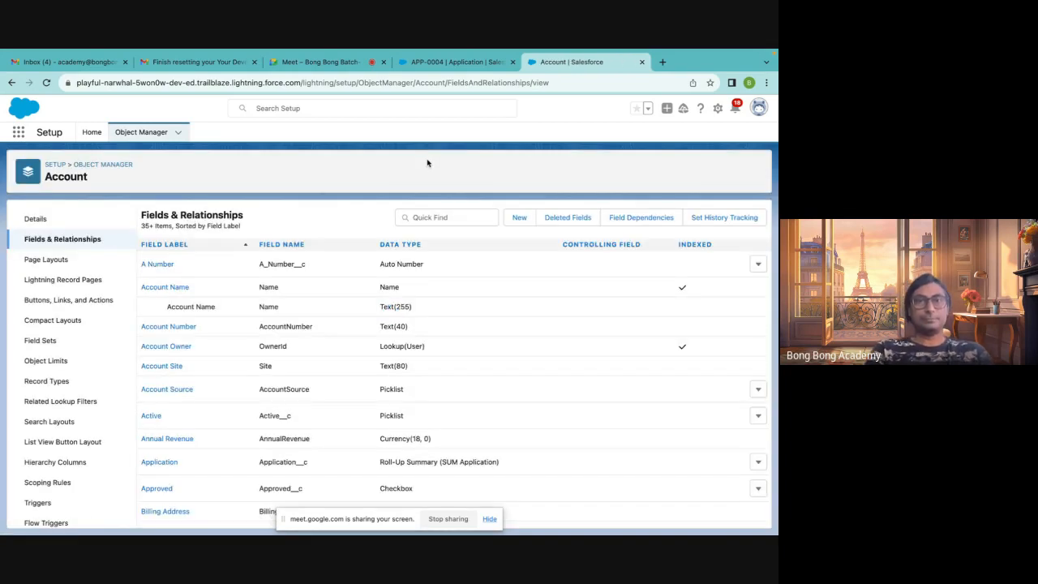
Open New Account 100 from the APP-0004 record and inspect its Application roll-up value and related lists
click(455, 63)
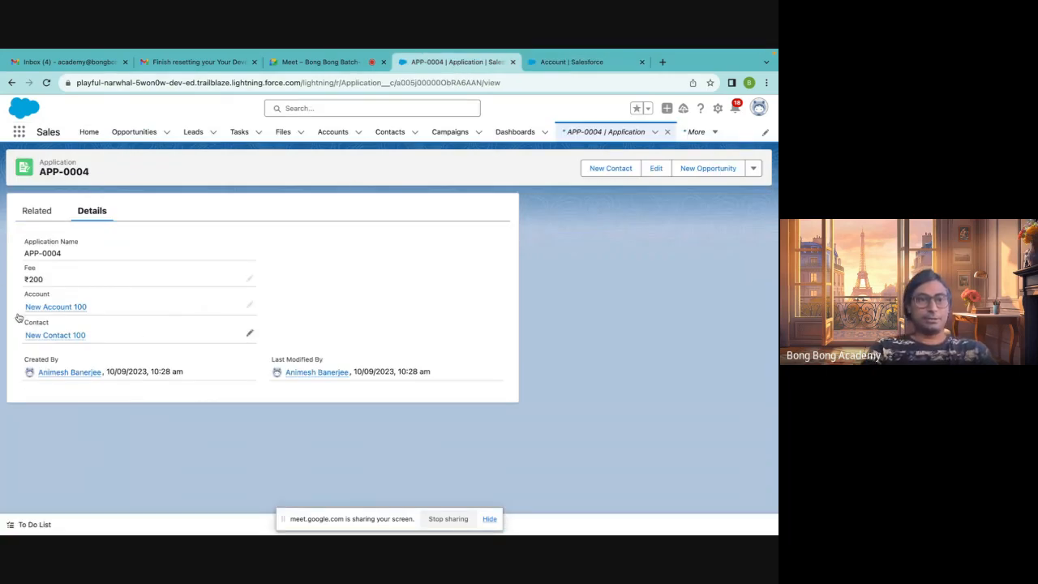
click(64, 308)
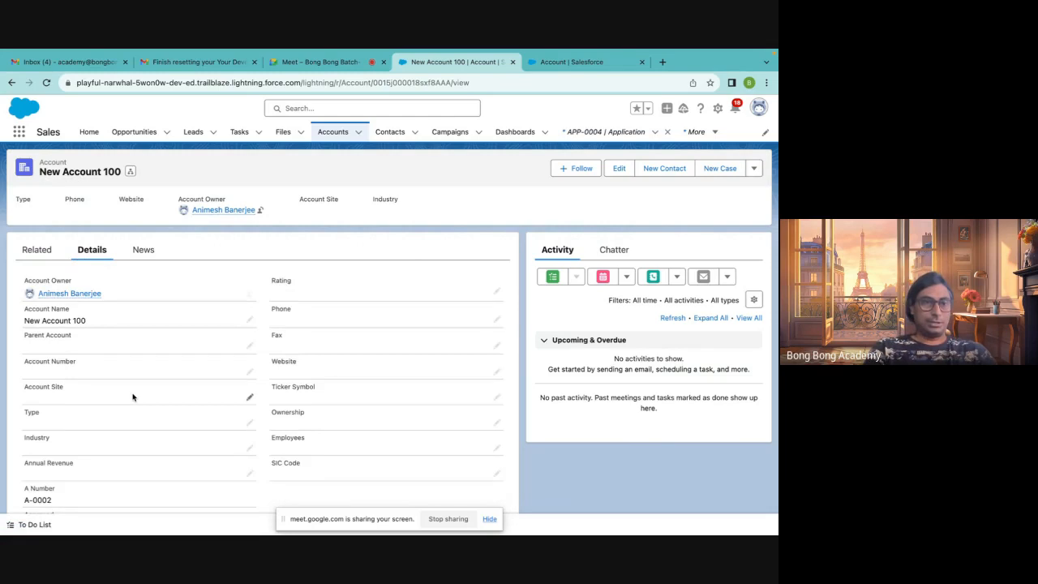
scroll(133, 397, down, 2)
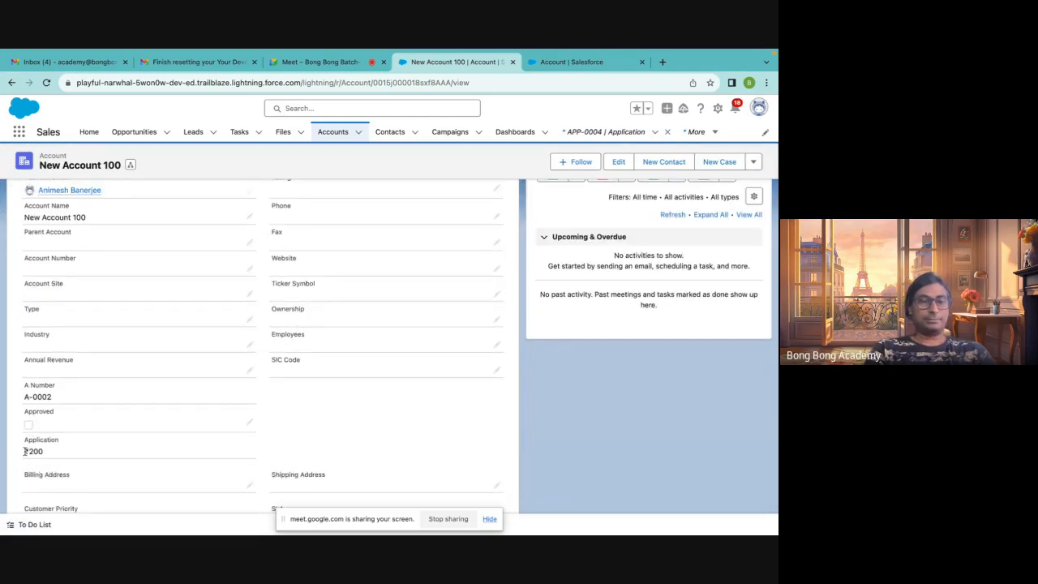
scroll(45, 452, up, 4)
scroll(97, 341, down, 1)
click(37, 248)
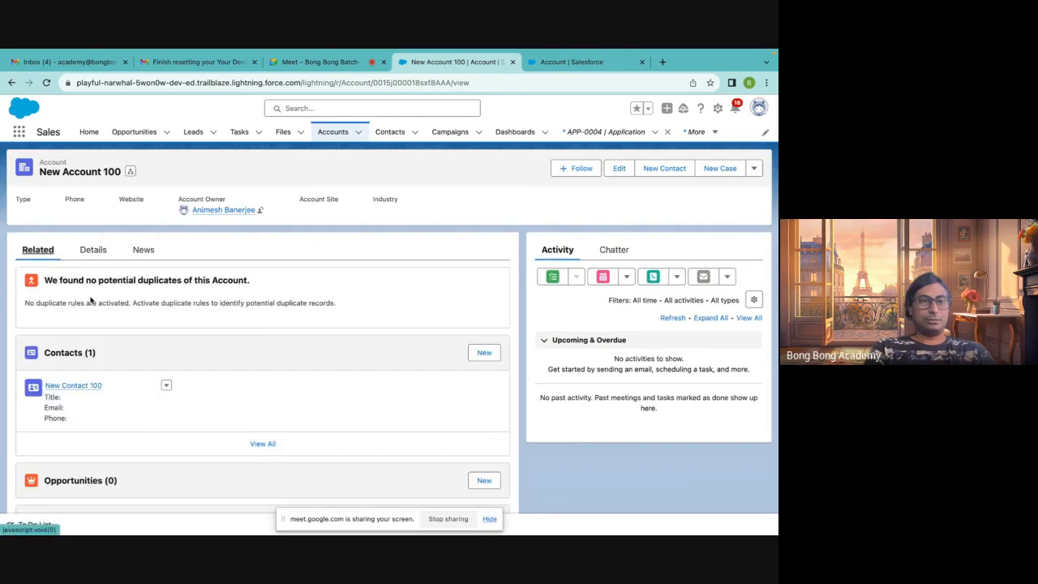
scroll(146, 419, down, 3)
scroll(145, 420, down, 2)
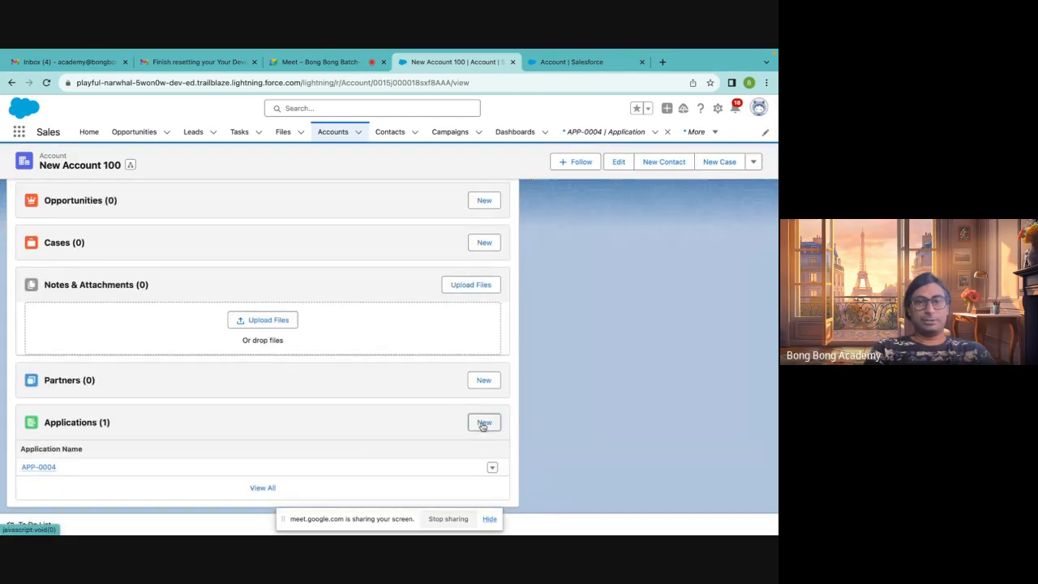
Create a new Application from the account's related list with Fee 300 and contact New Contact 100
click(484, 423)
click(234, 302)
text(300)
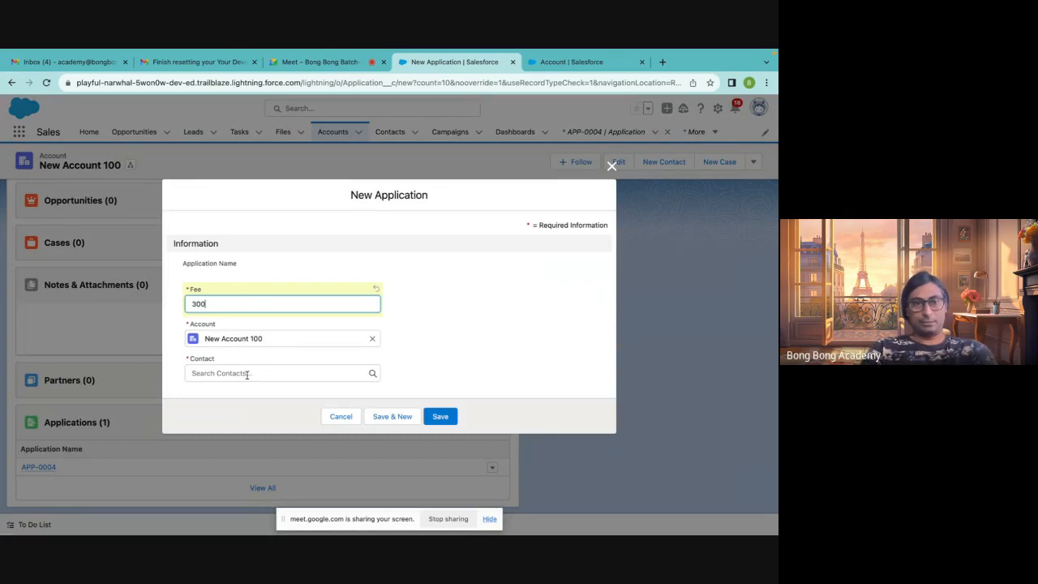
click(248, 374)
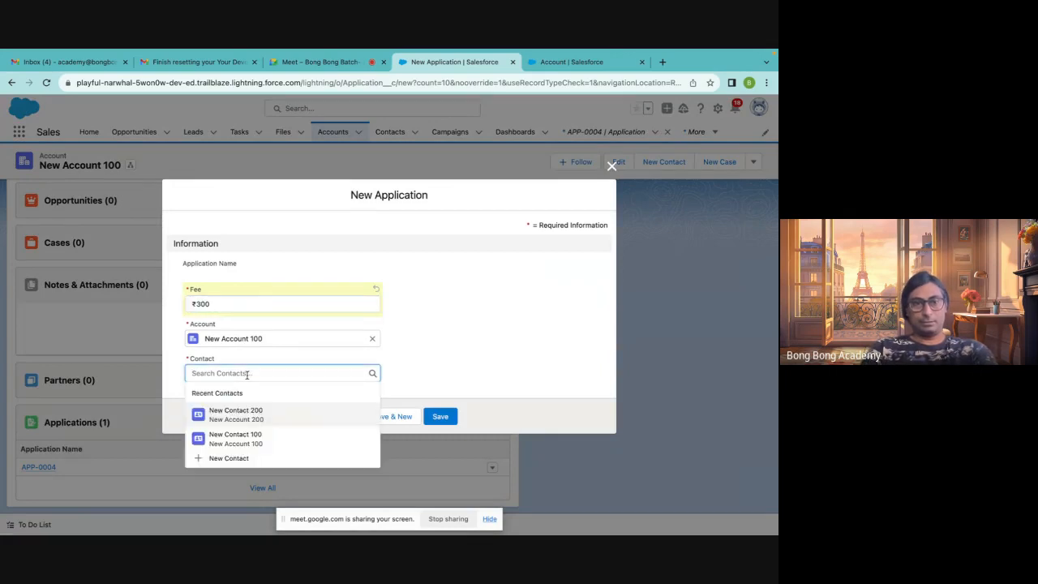
click(253, 437)
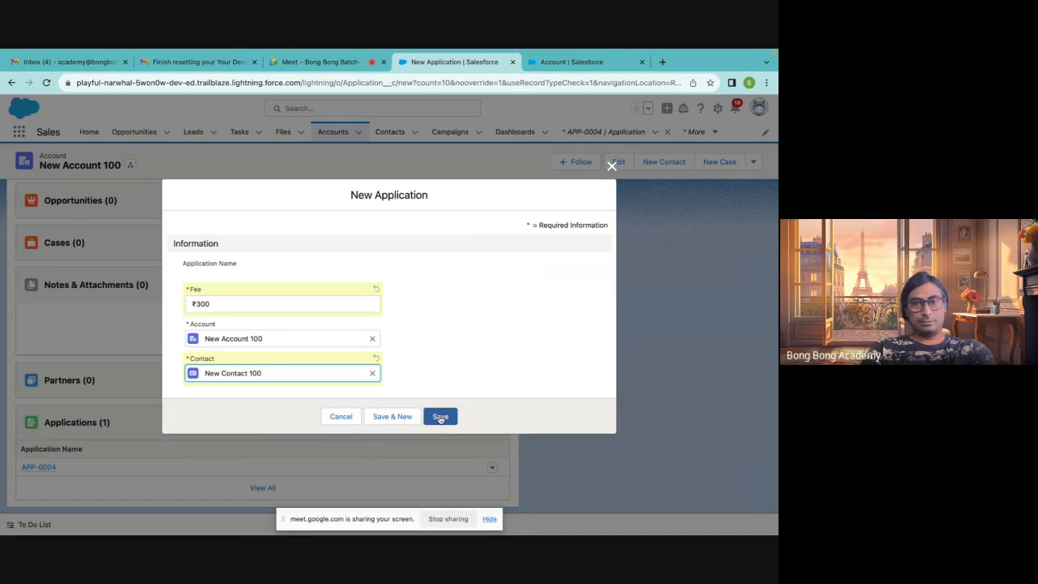
click(436, 417)
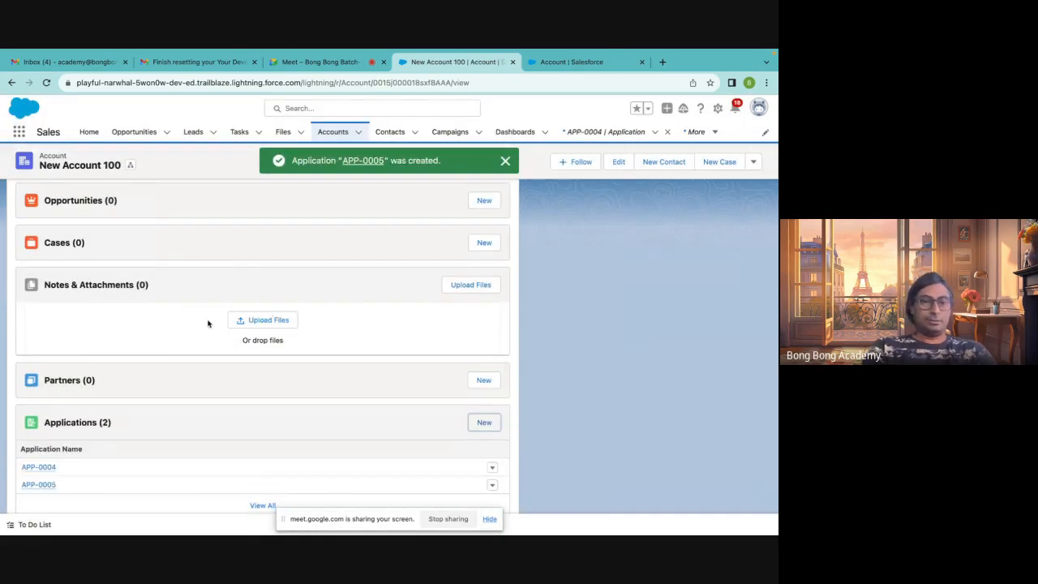
Open the APP-0004 application from the account's Applications related list
scroll(208, 324, up, 5)
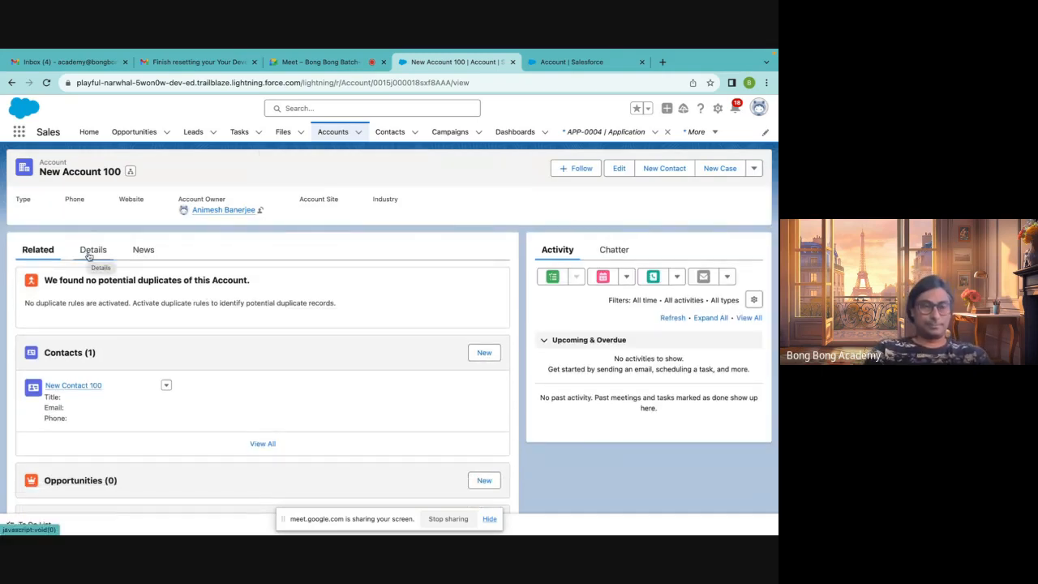
scroll(135, 375, down, 5)
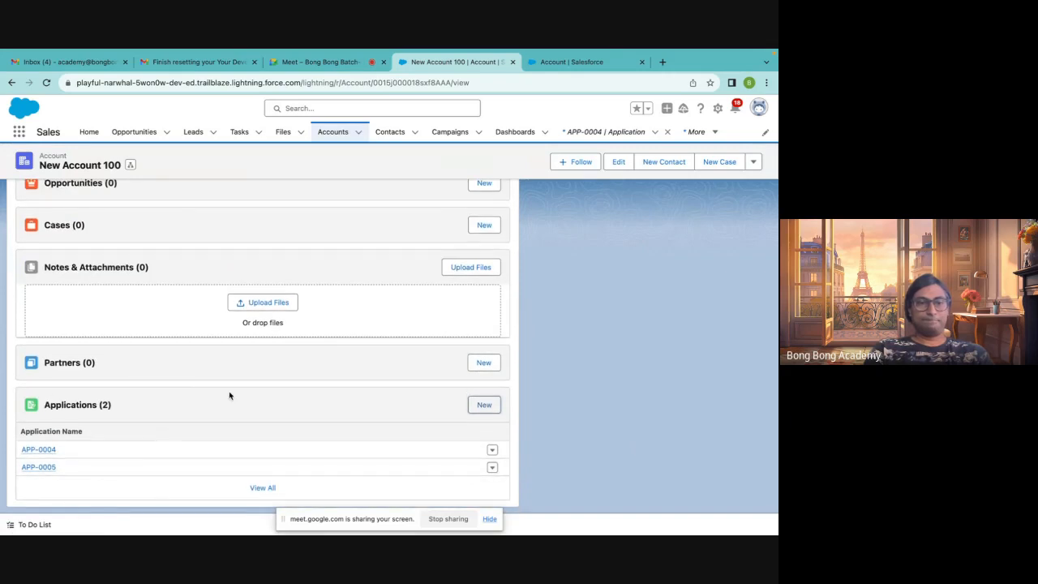
click(40, 450)
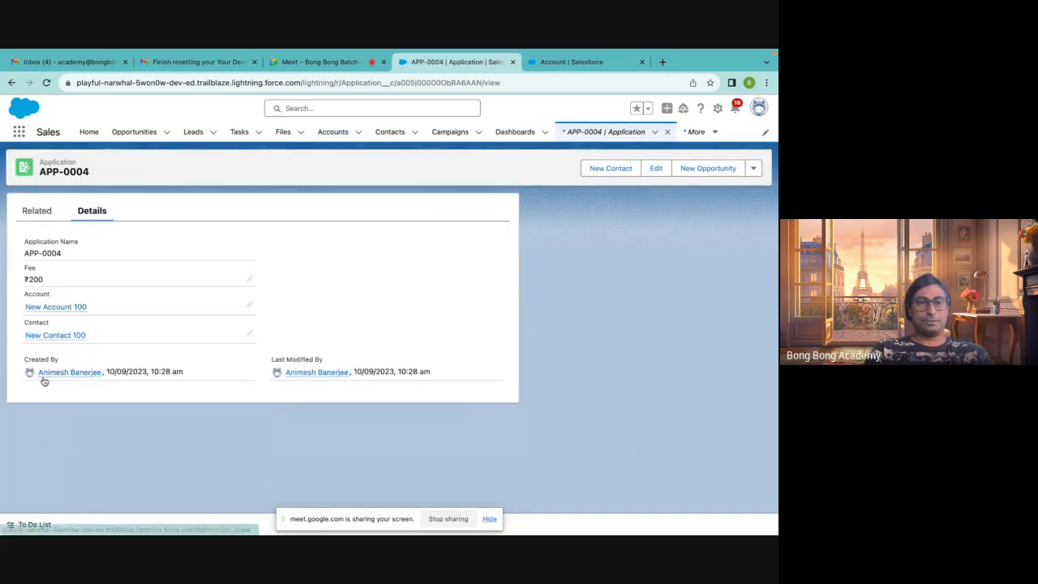
Open the account New Account 100 from the APP-0005 record and check its Application roll-up value in the details
click(11, 82)
click(50, 468)
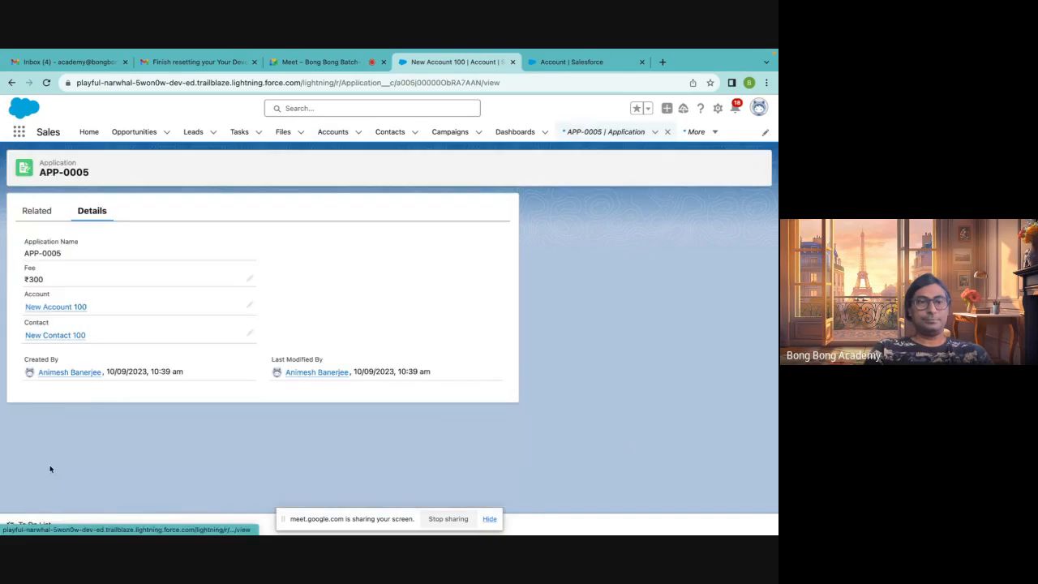
click(55, 307)
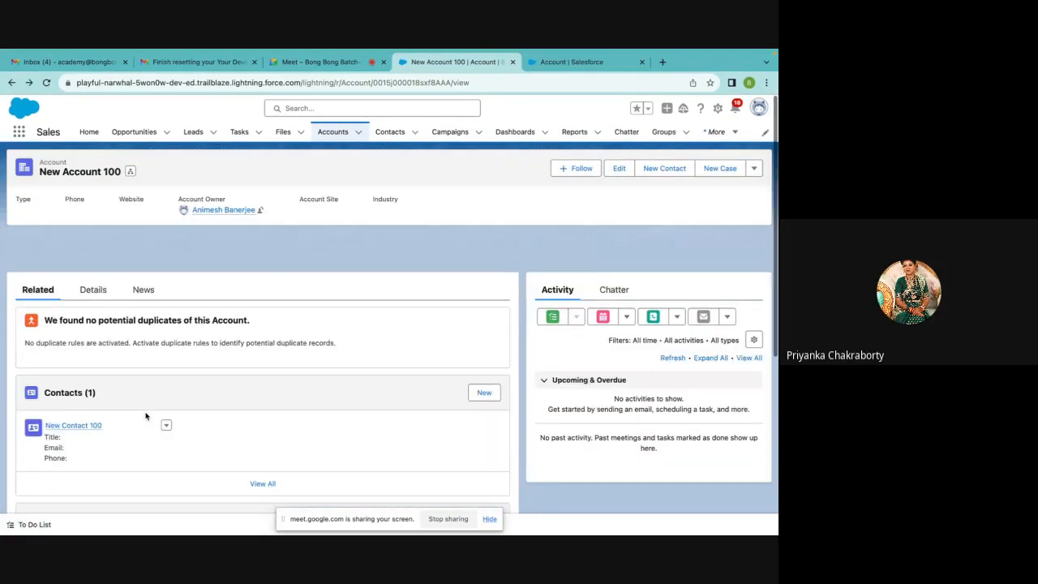
click(88, 248)
scroll(95, 355, down, 3)
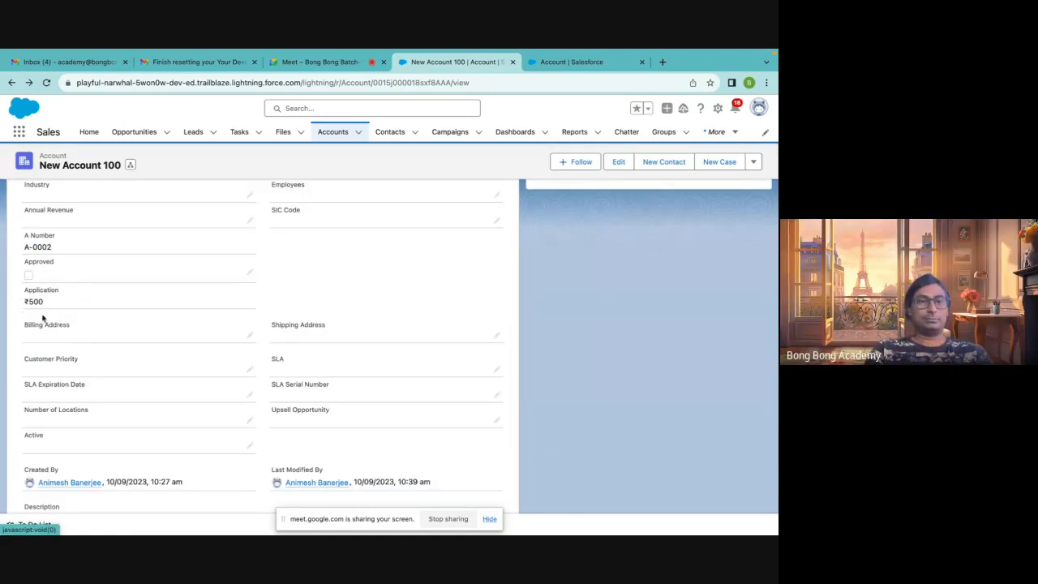
scroll(94, 277, up, 5)
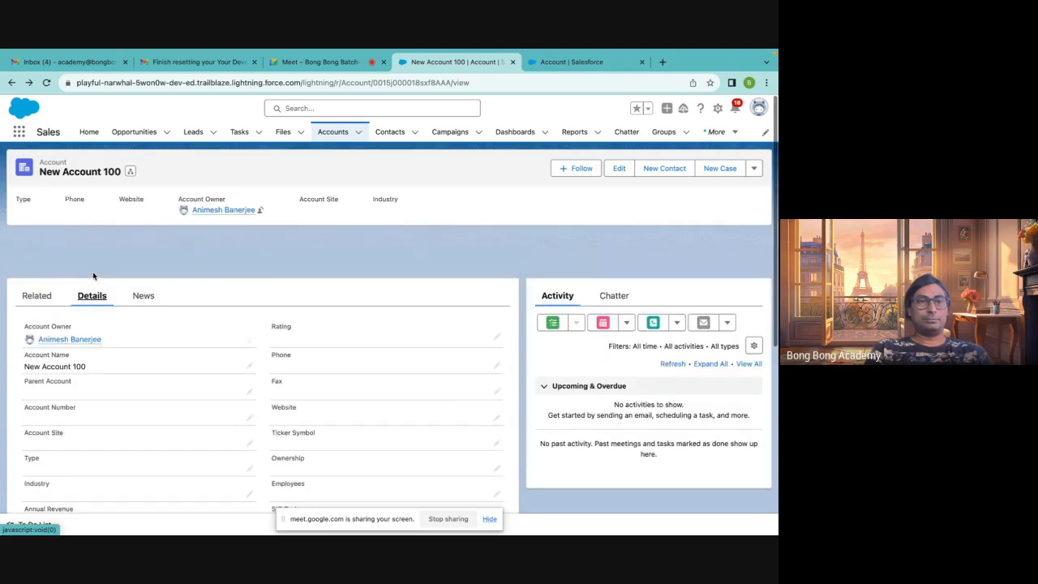
Review New Account 100's details and related lists, rechecking the Application roll-up field
click(554, 69)
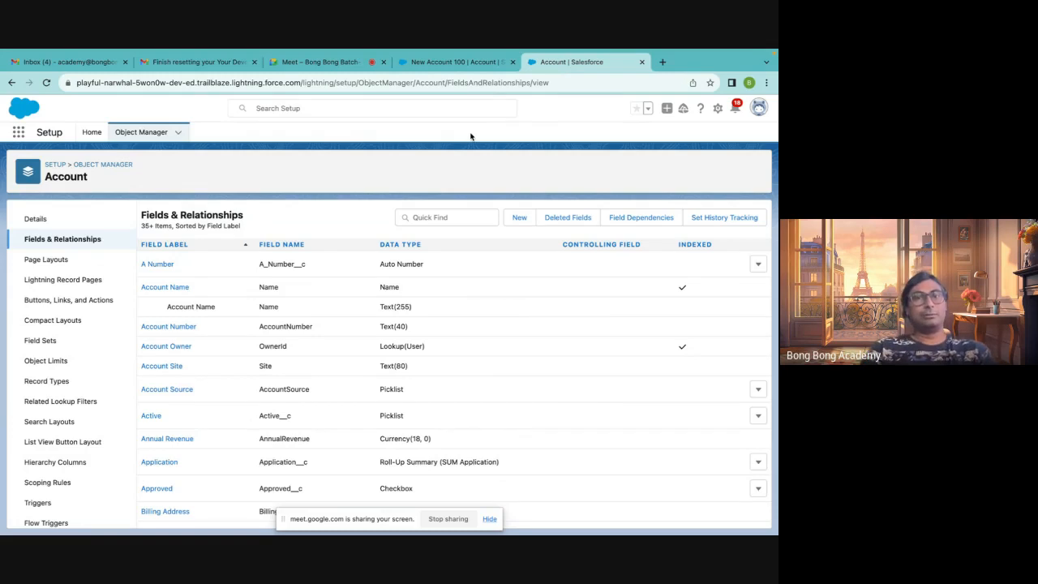
click(428, 68)
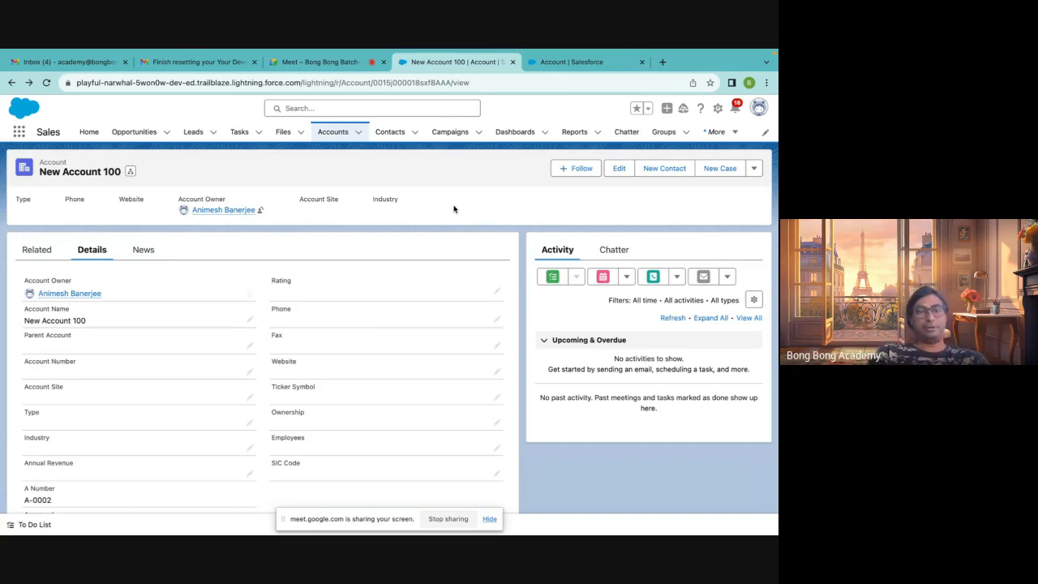
scroll(135, 419, down, 3)
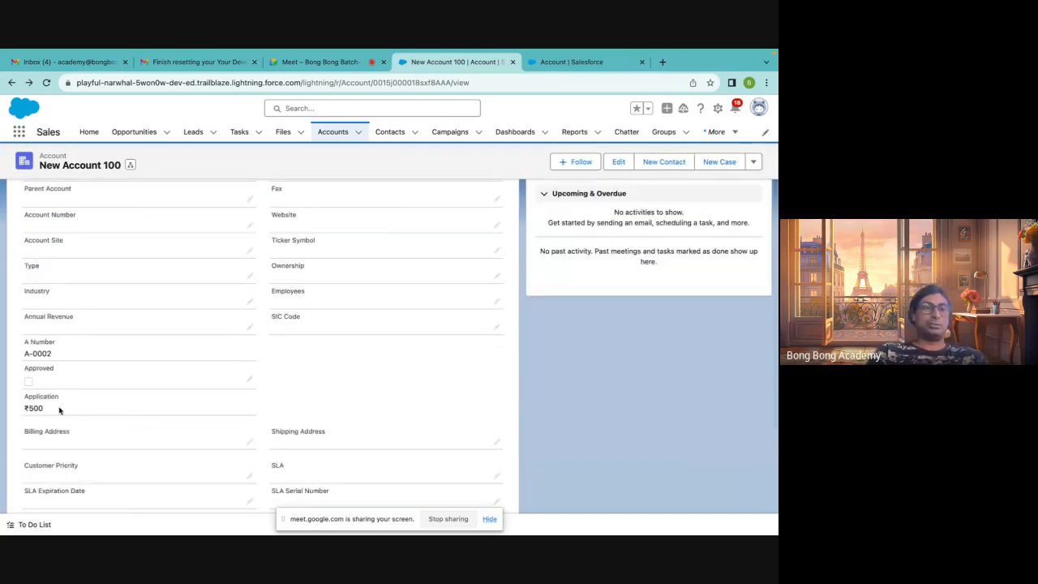
scroll(65, 454, down, 3)
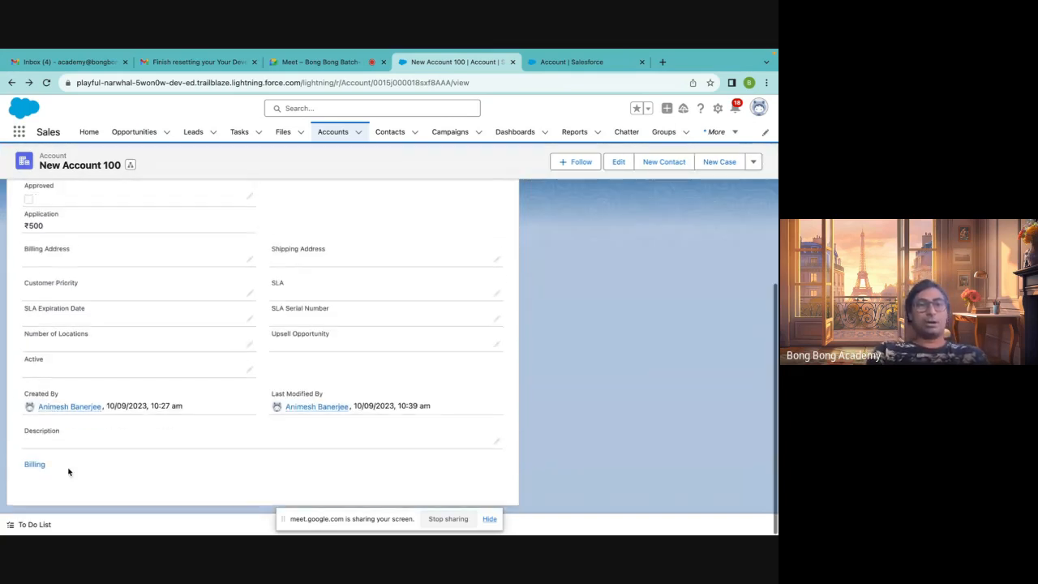
scroll(110, 473, up, 6)
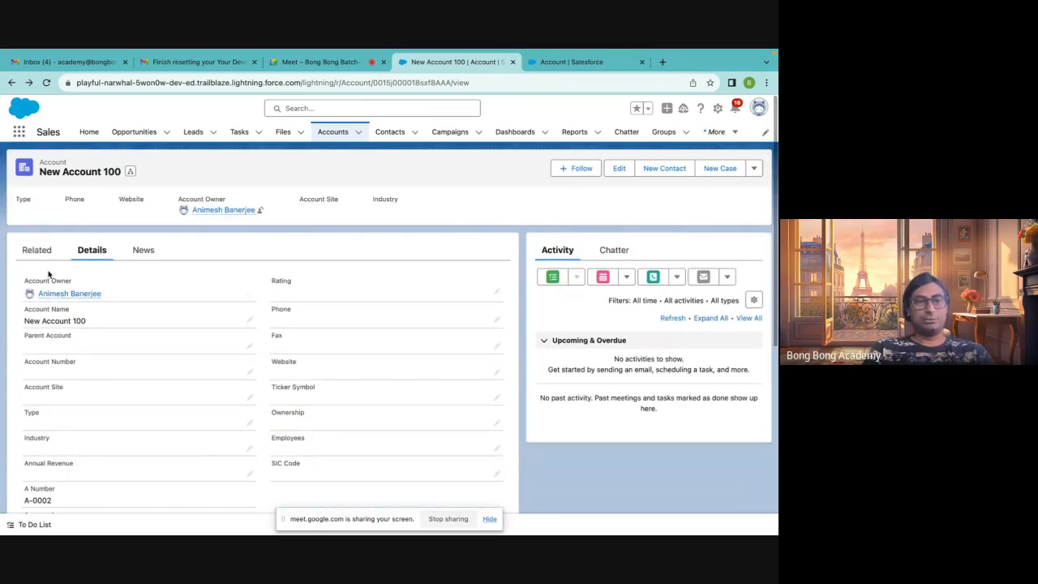
click(37, 250)
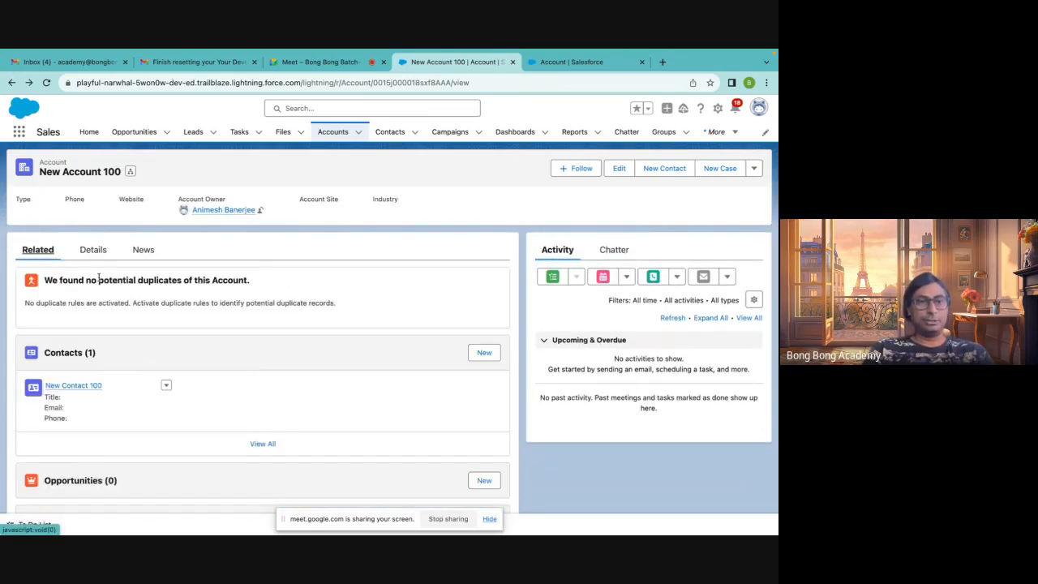
click(92, 250)
scroll(89, 378, down, 5)
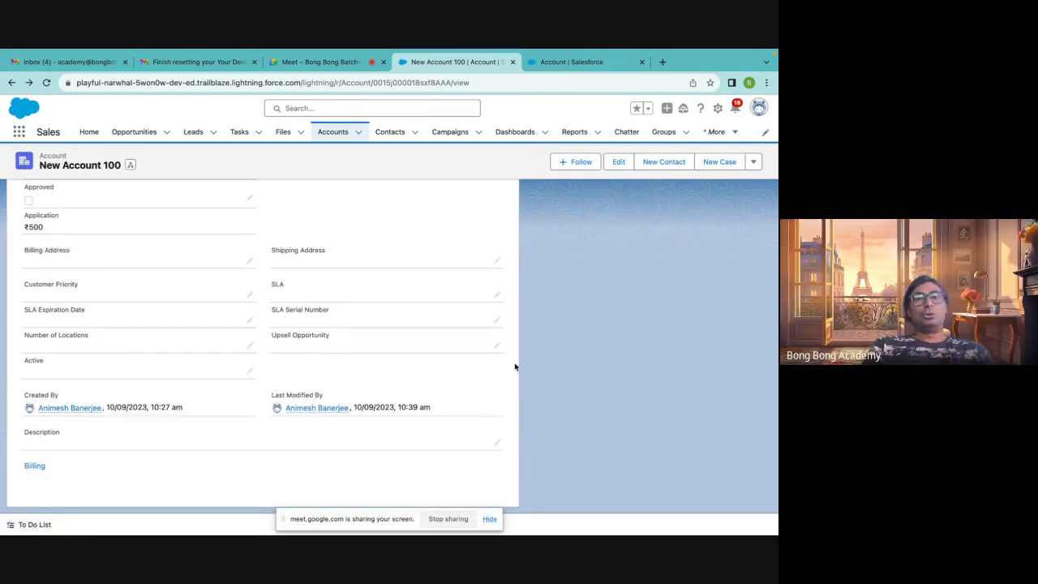
scroll(628, 397, up, 5)
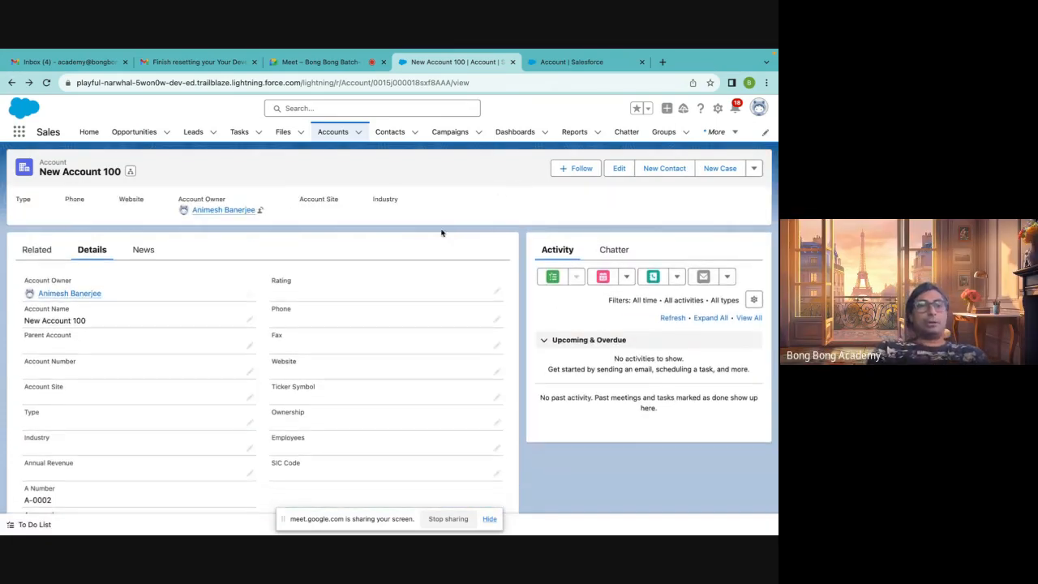
scroll(194, 339, down, 2)
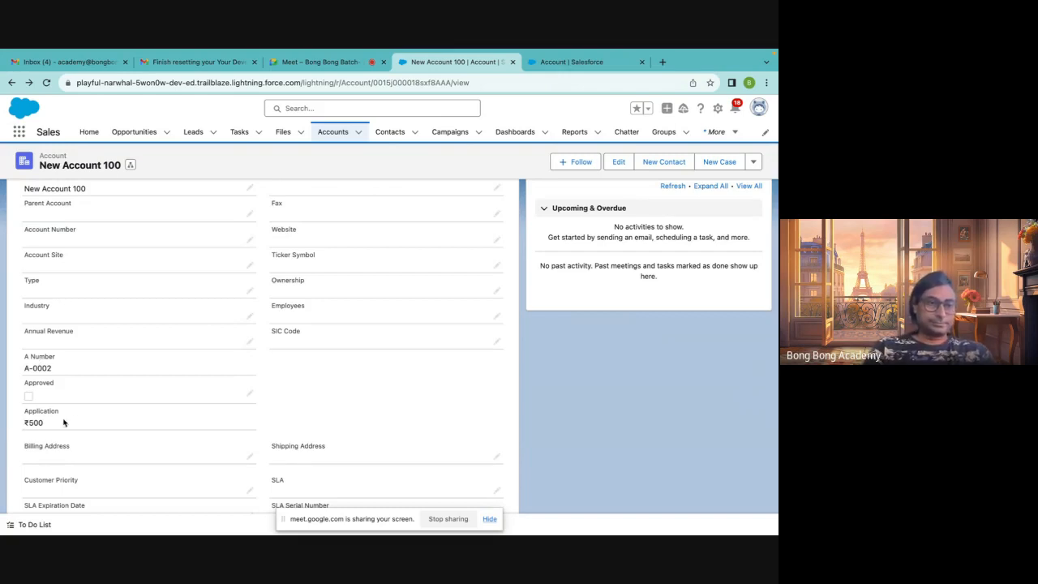
scroll(86, 423, down, 1)
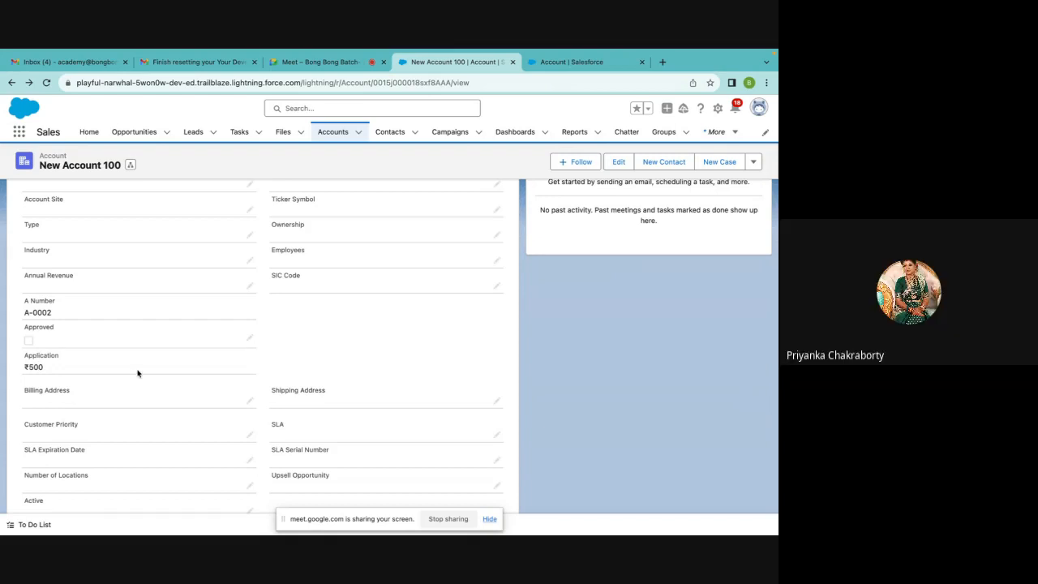
scroll(451, 365, down, 2)
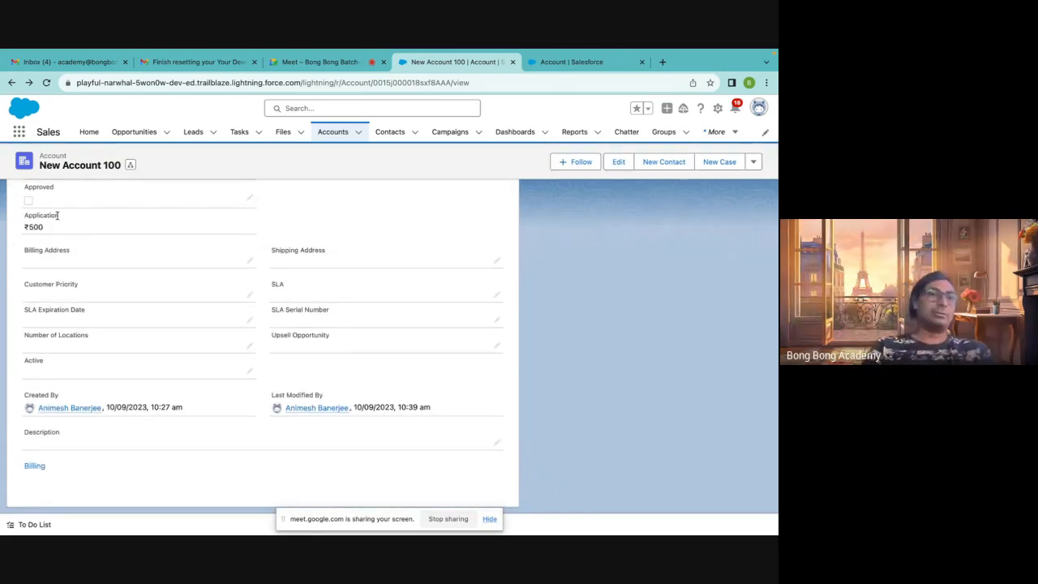
scroll(636, 362, up, 3)
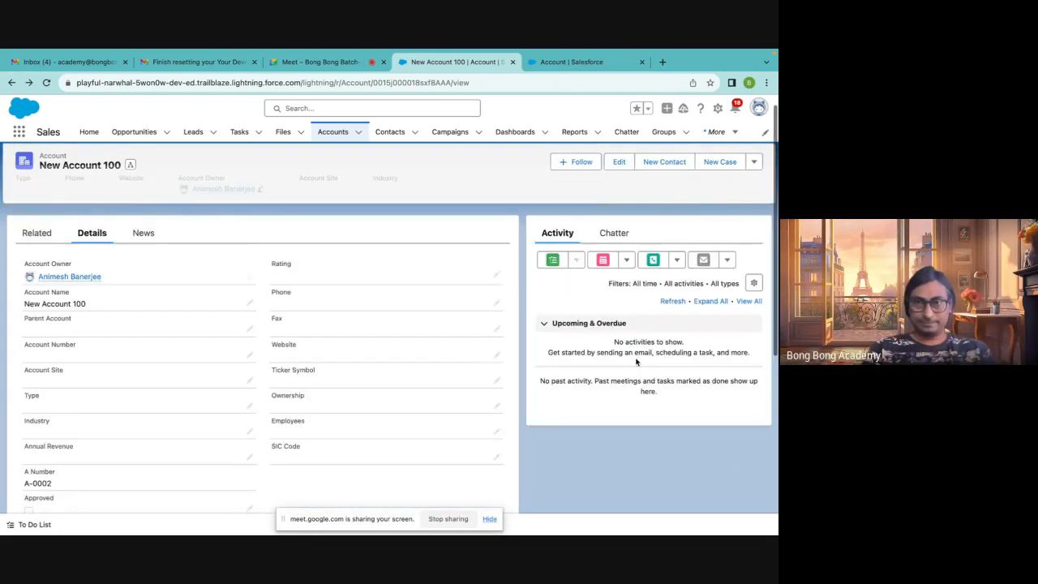
click(545, 65)
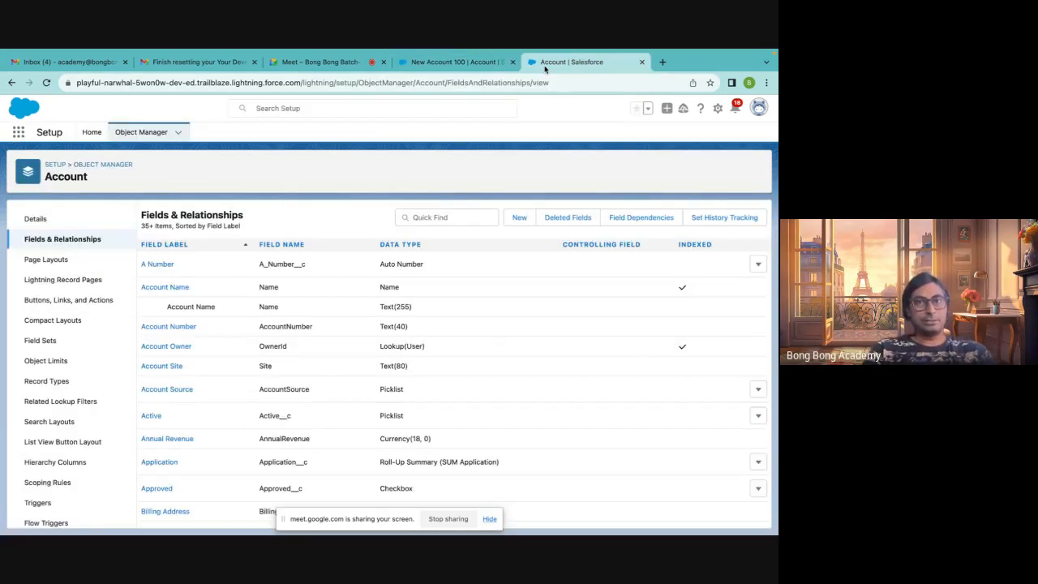
click(421, 68)
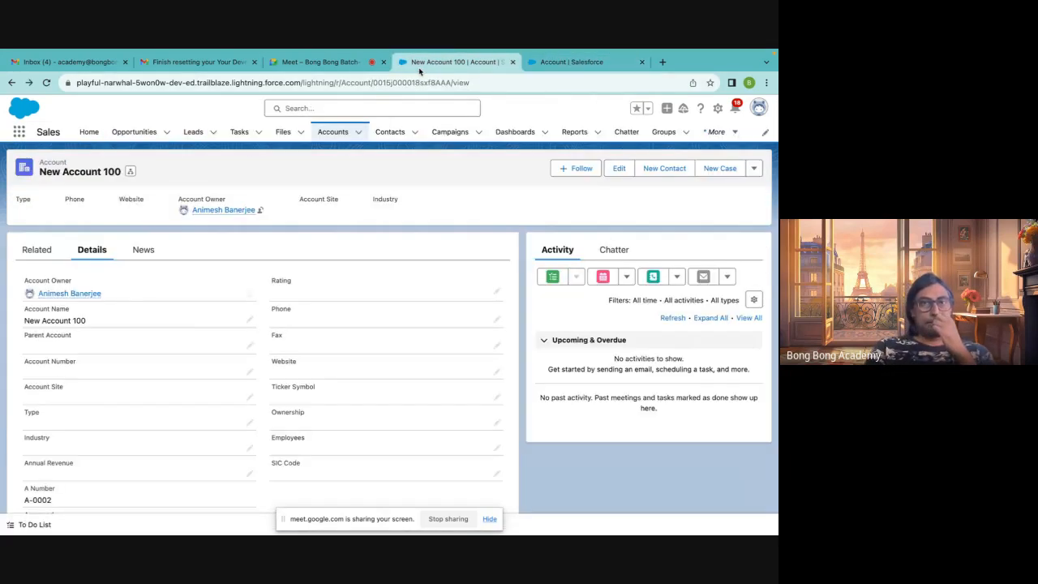
click(344, 65)
click(457, 66)
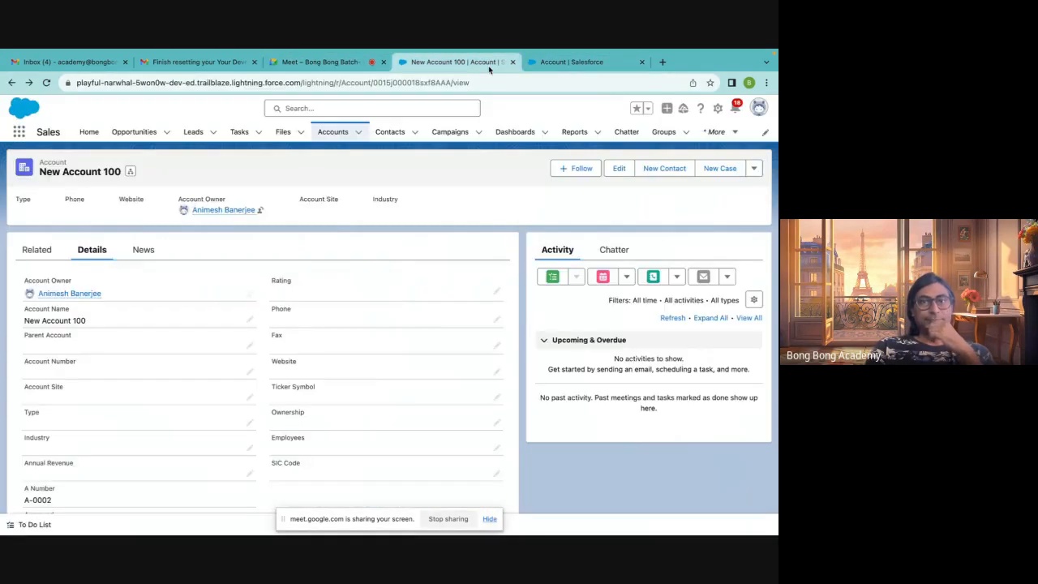
click(568, 64)
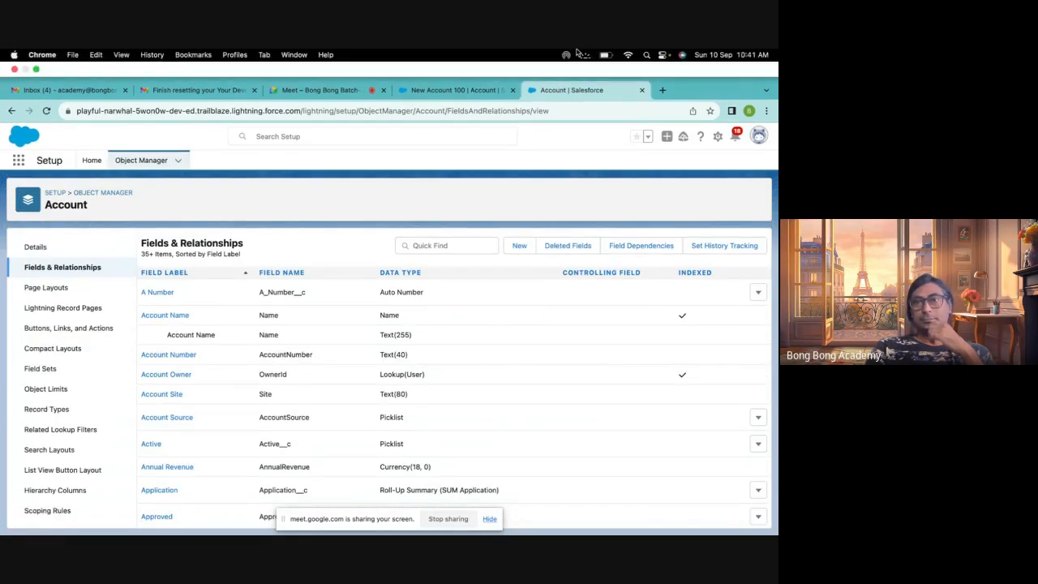
click(438, 90)
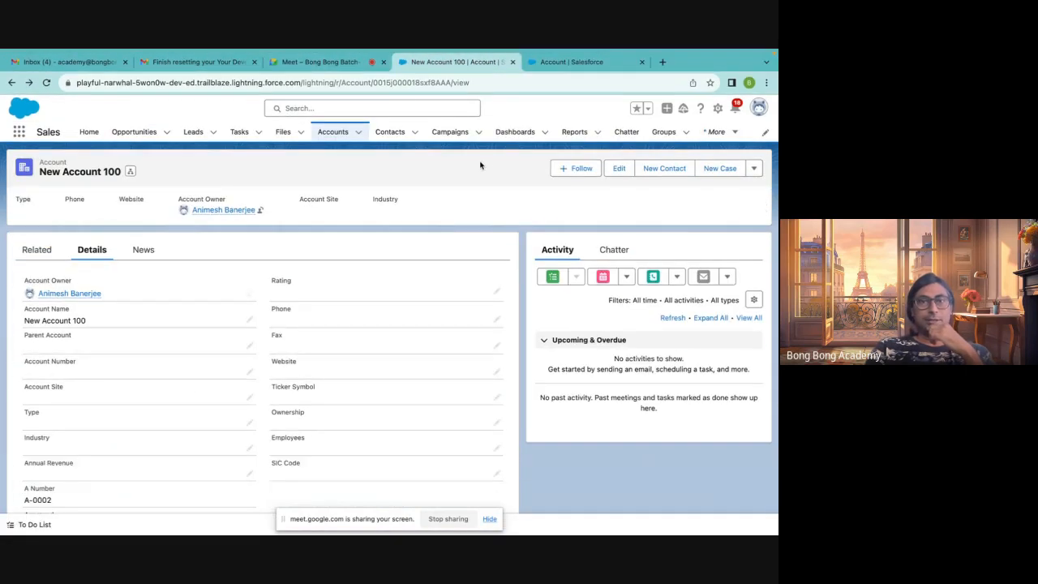
click(341, 70)
click(427, 71)
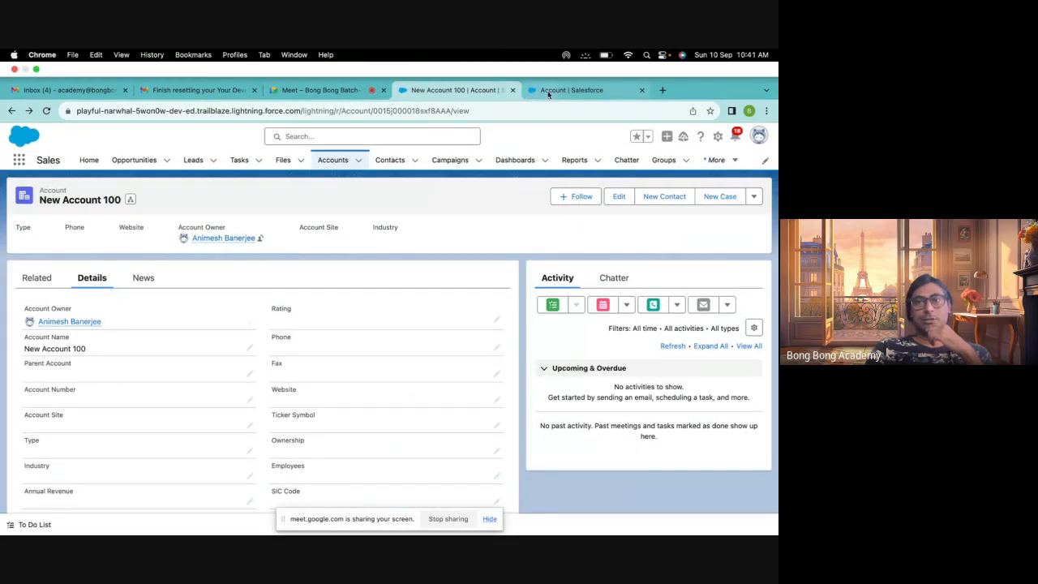
Open the Application object in Object Manager and start a new custom field of type Formula
click(548, 94)
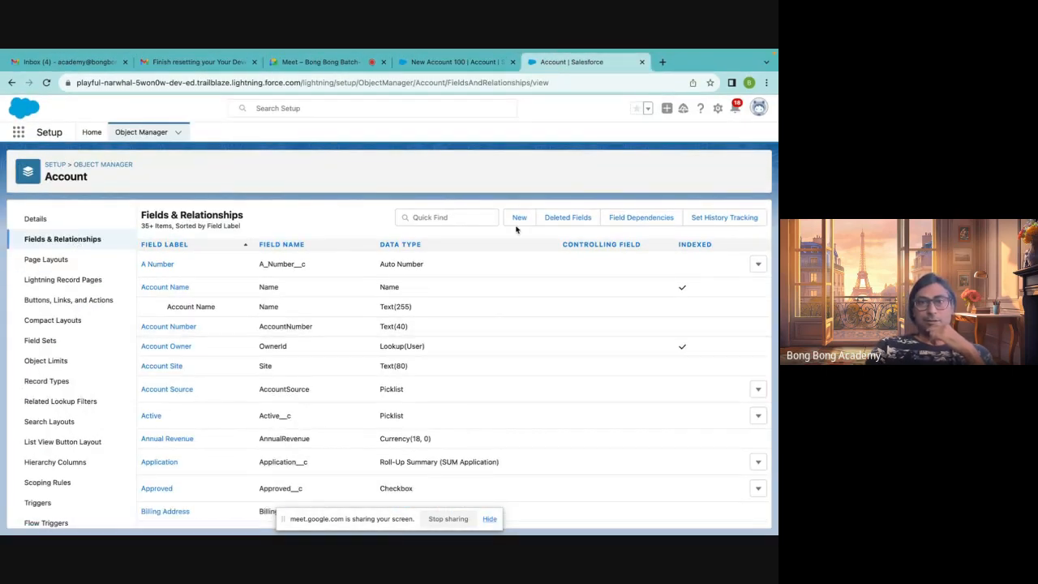
click(103, 168)
scroll(36, 352, down, 1)
scroll(36, 352, down, 5)
scroll(35, 352, up, 6)
scroll(38, 361, down, 5)
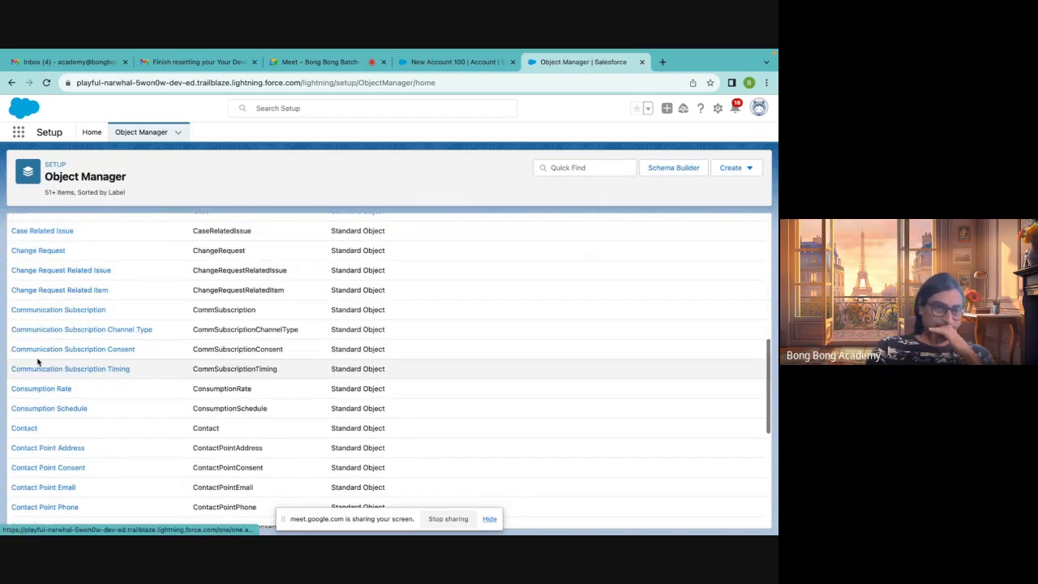
scroll(77, 327, up, 5)
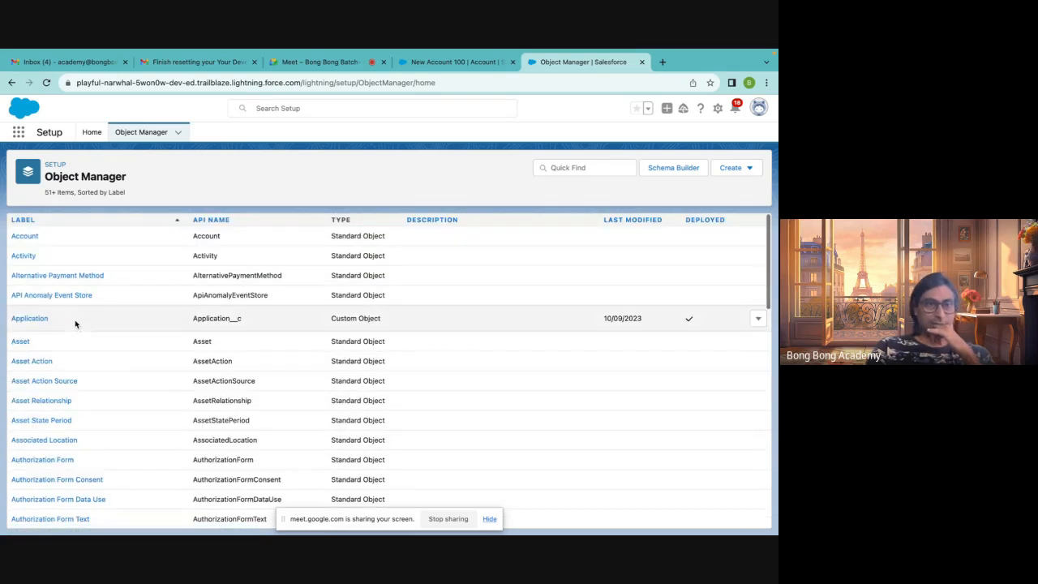
click(26, 321)
click(72, 239)
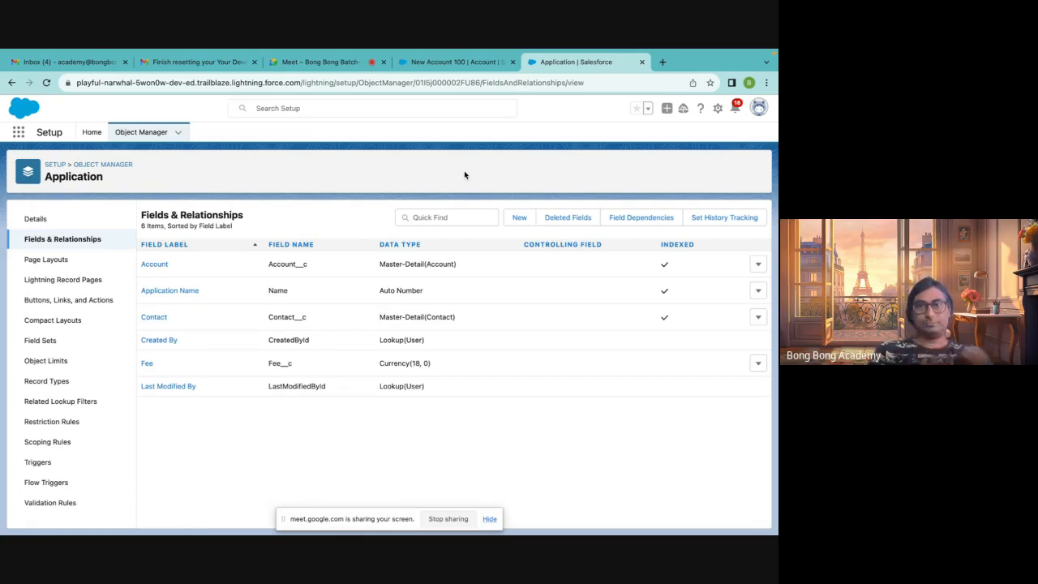
click(520, 218)
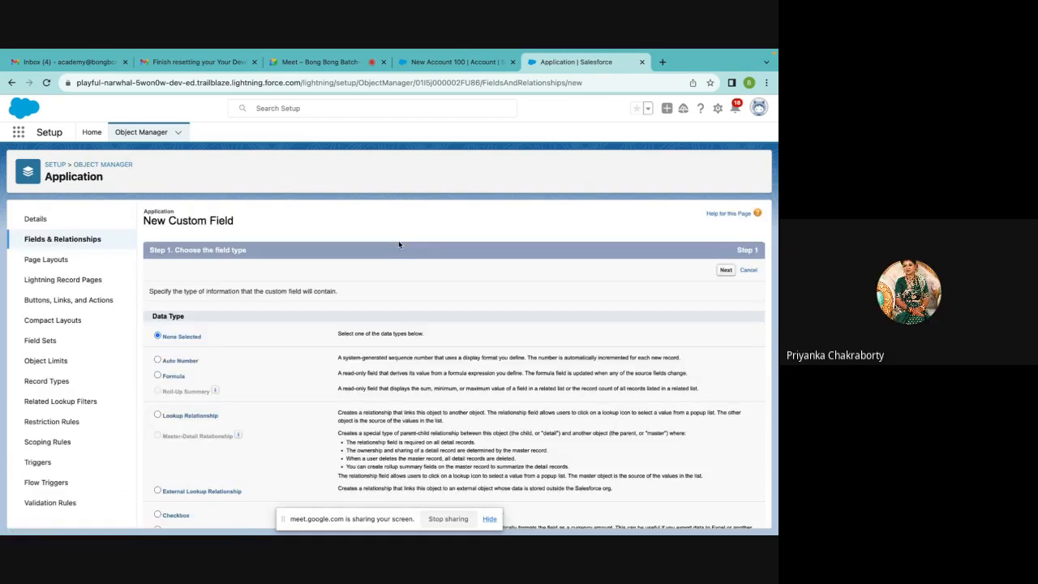
scroll(399, 292, down, 1)
click(176, 330)
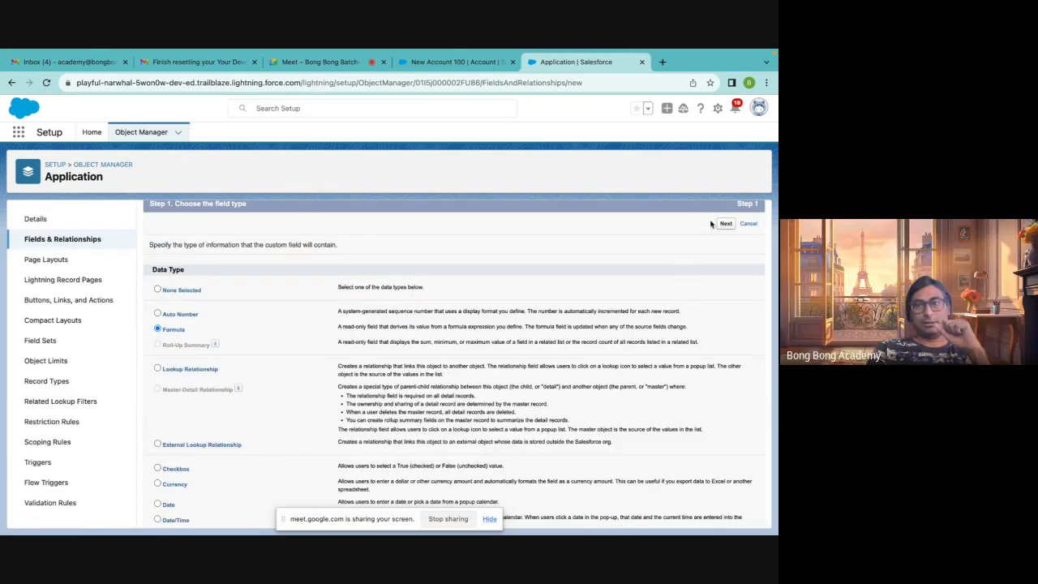
click(726, 224)
Label the formula field Difference and set its return type to Currency with 0 decimal places
click(309, 294)
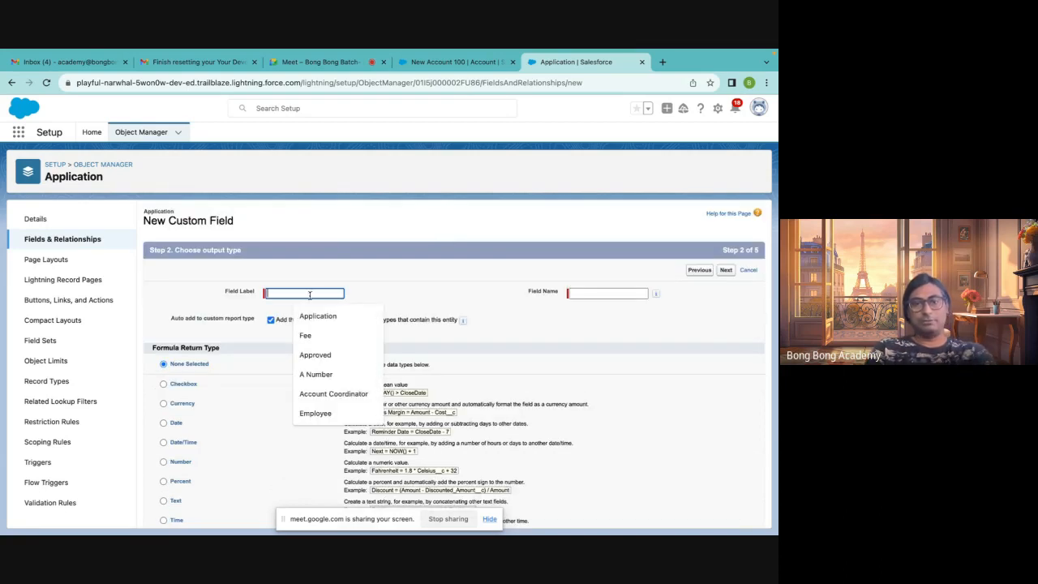
text(Diff)
click(317, 316)
key(Tab)
scroll(476, 286, down, 1)
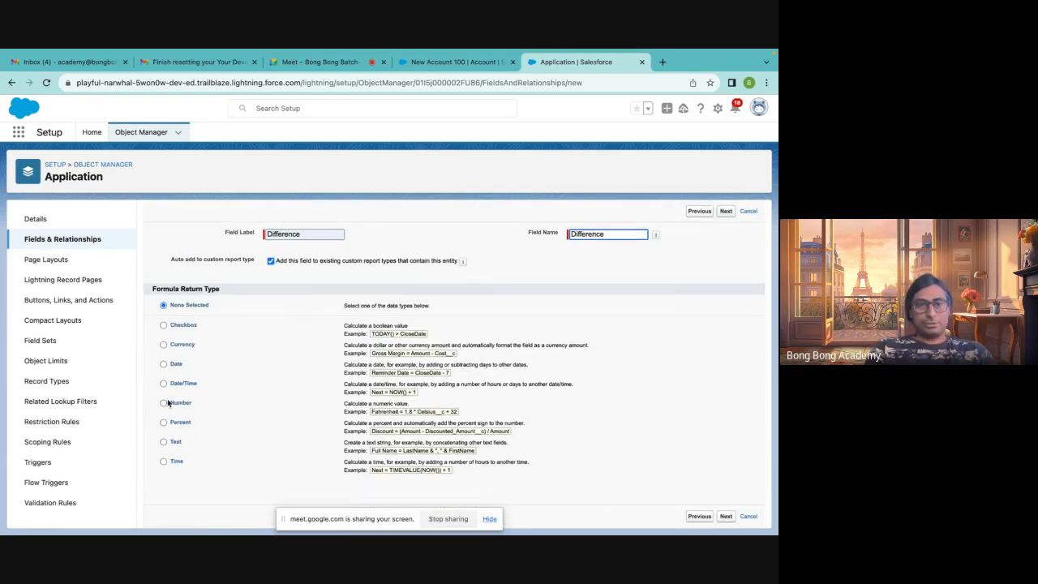
click(163, 345)
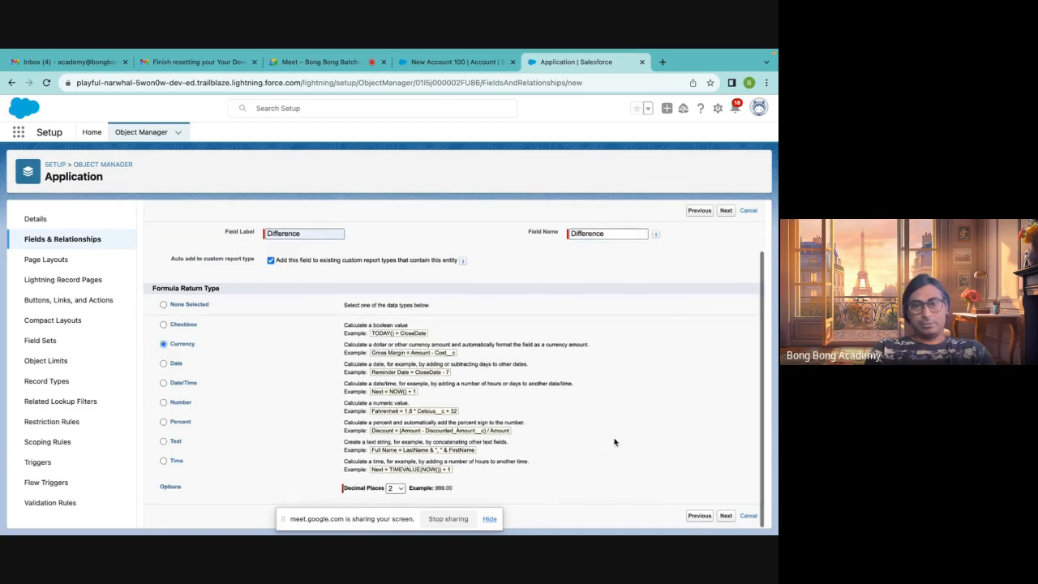
click(401, 489)
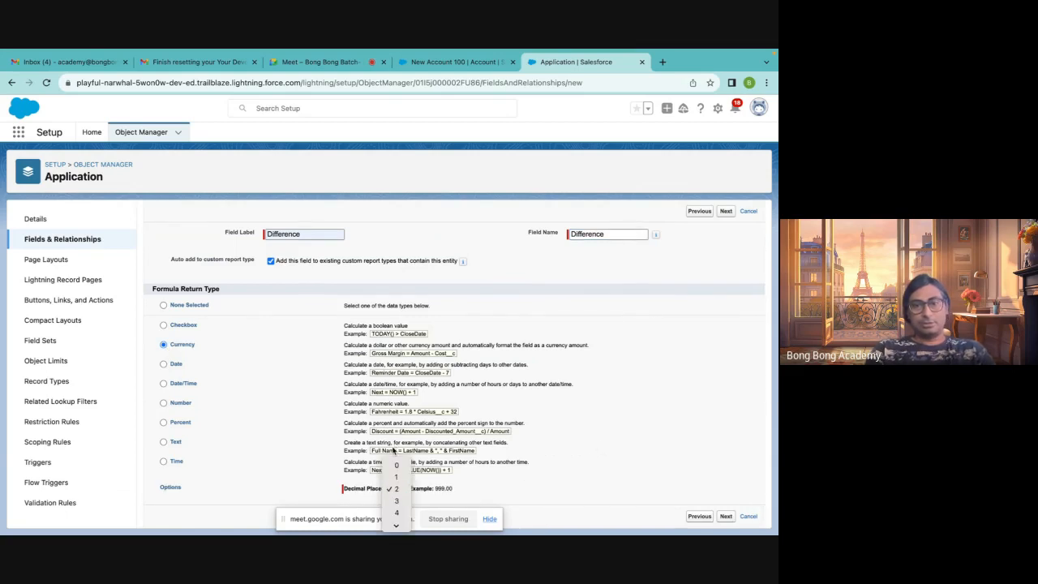
click(393, 465)
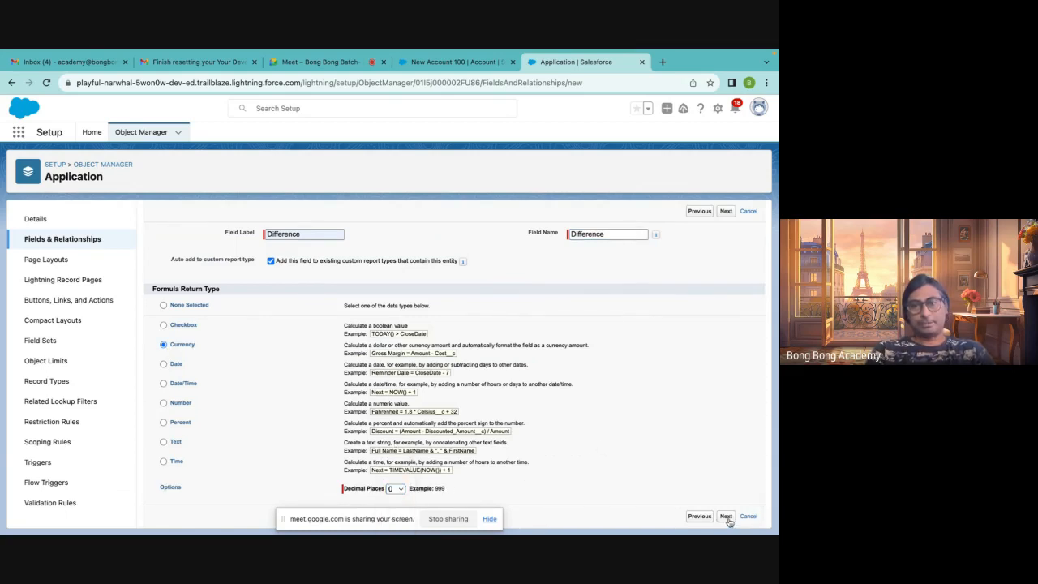
click(726, 517)
Continue to the formula entry page of the new Difference field
scroll(260, 371, down, 3)
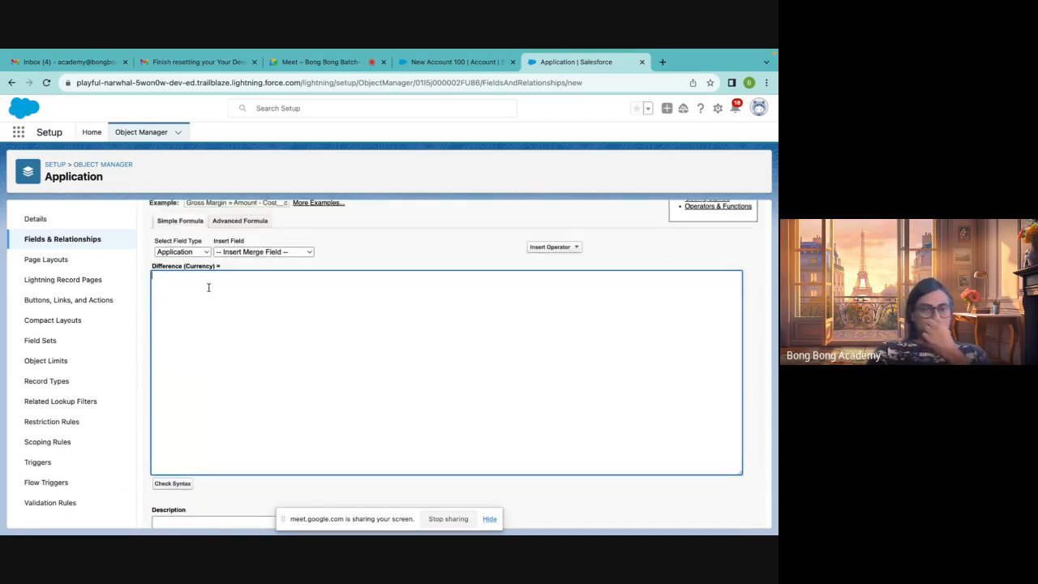
click(235, 252)
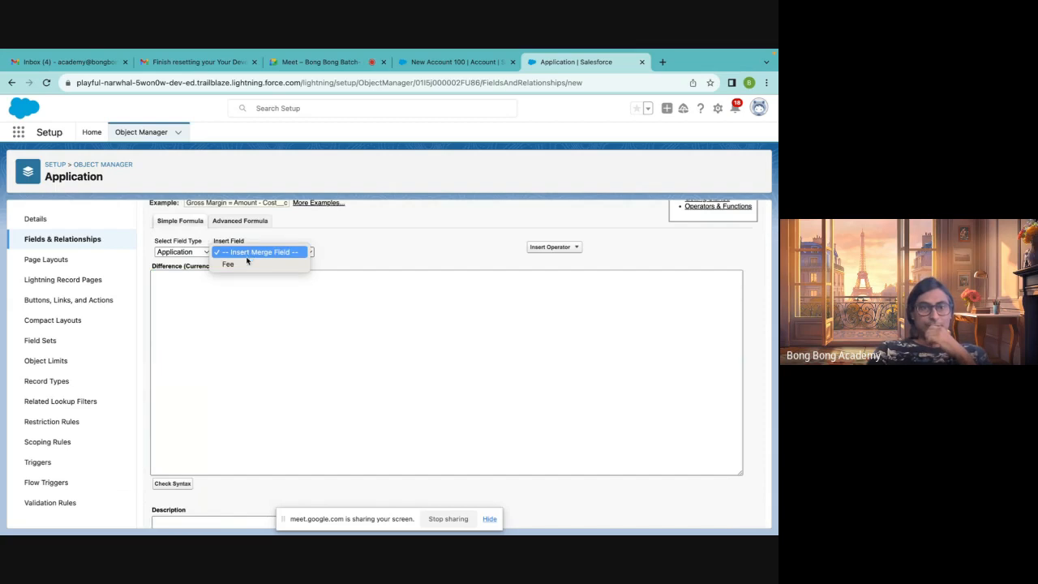
click(244, 265)
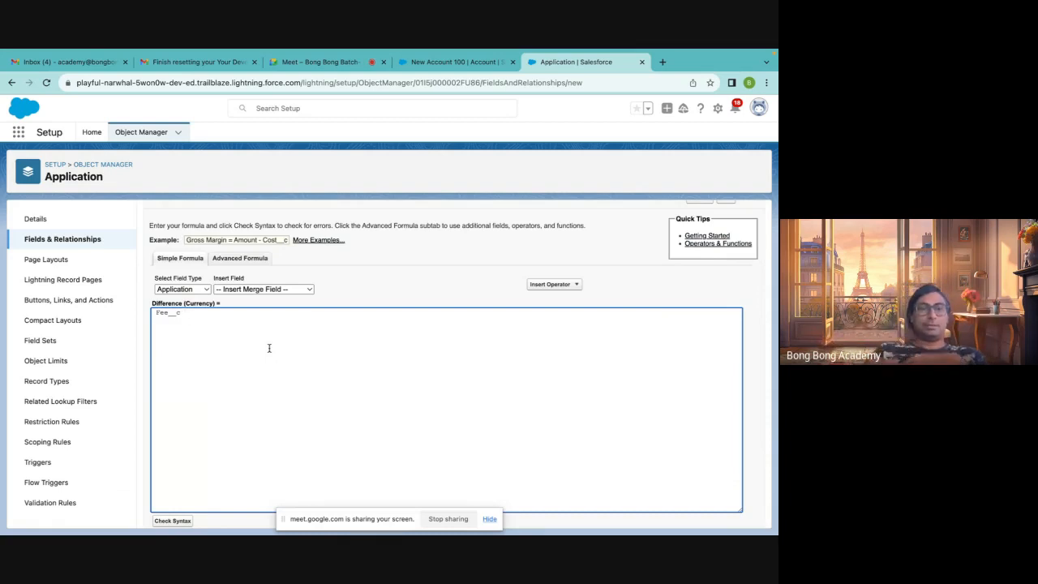
click(195, 290)
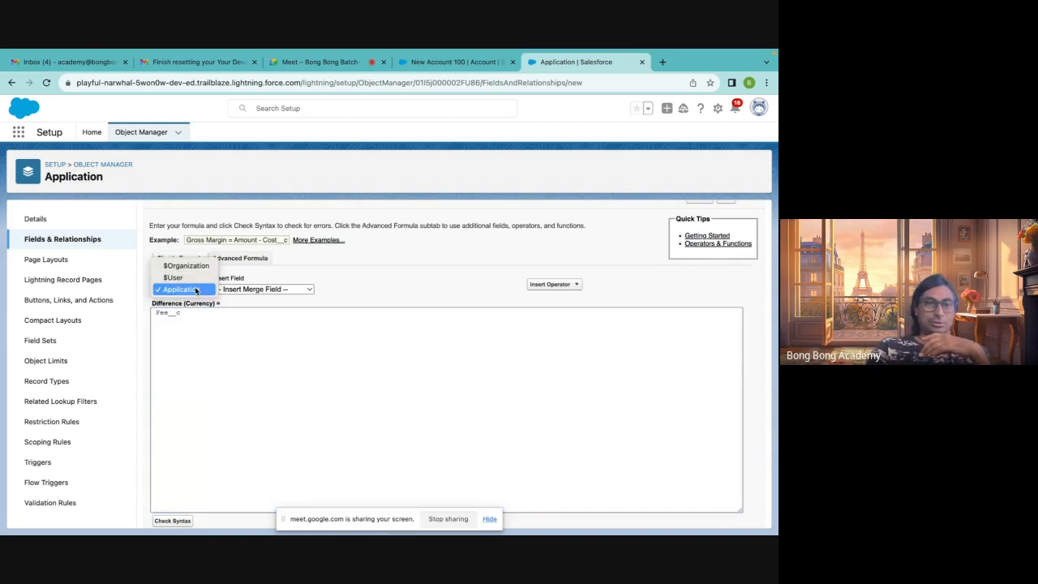
click(196, 289)
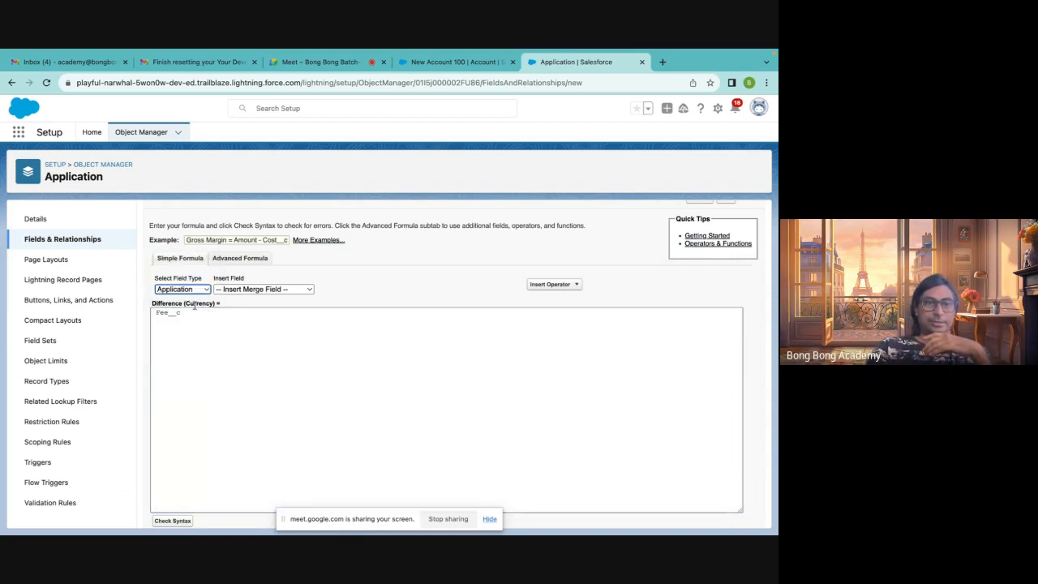
click(195, 289)
click(201, 312)
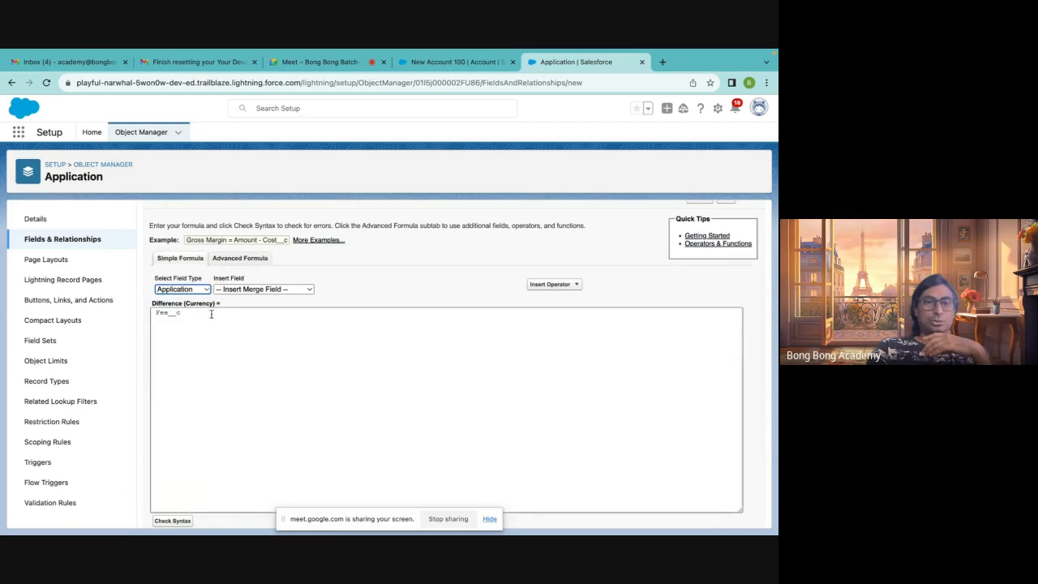
key(ctrl+a)
key(BackSpace)
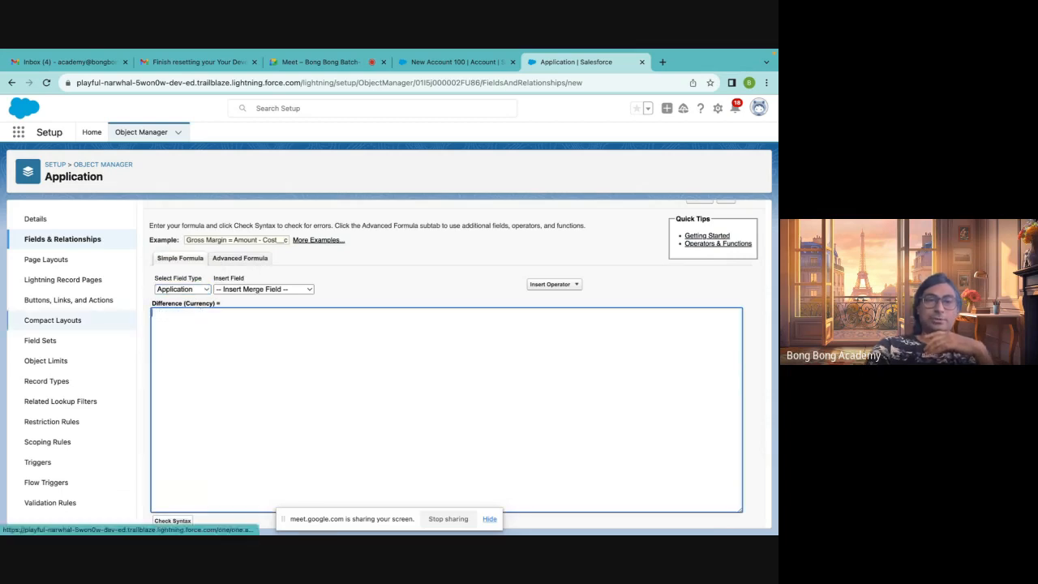
Switch to the advanced formula editor and insert the related Account's Application field into the formula
click(233, 260)
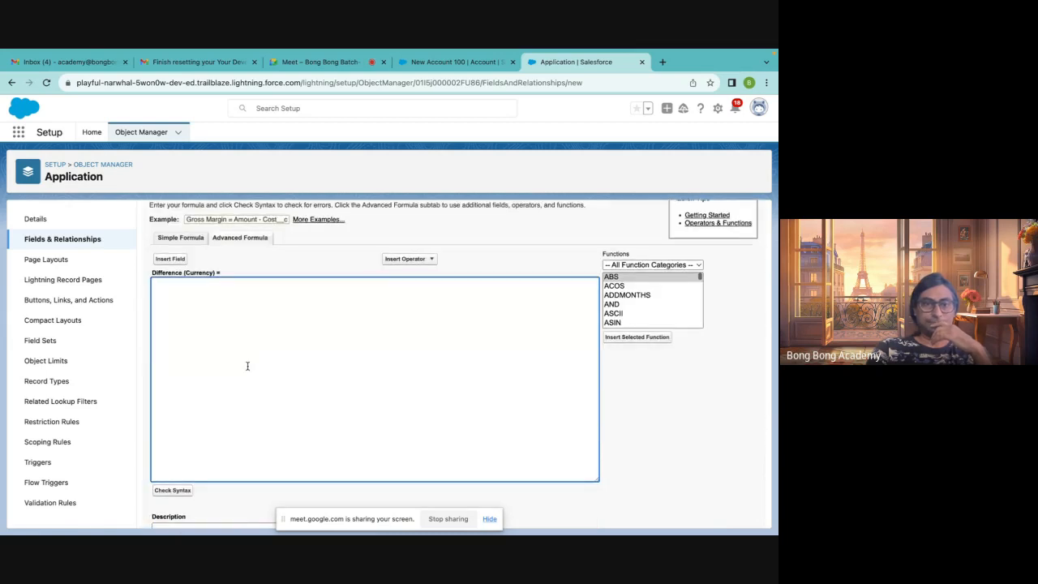
click(171, 260)
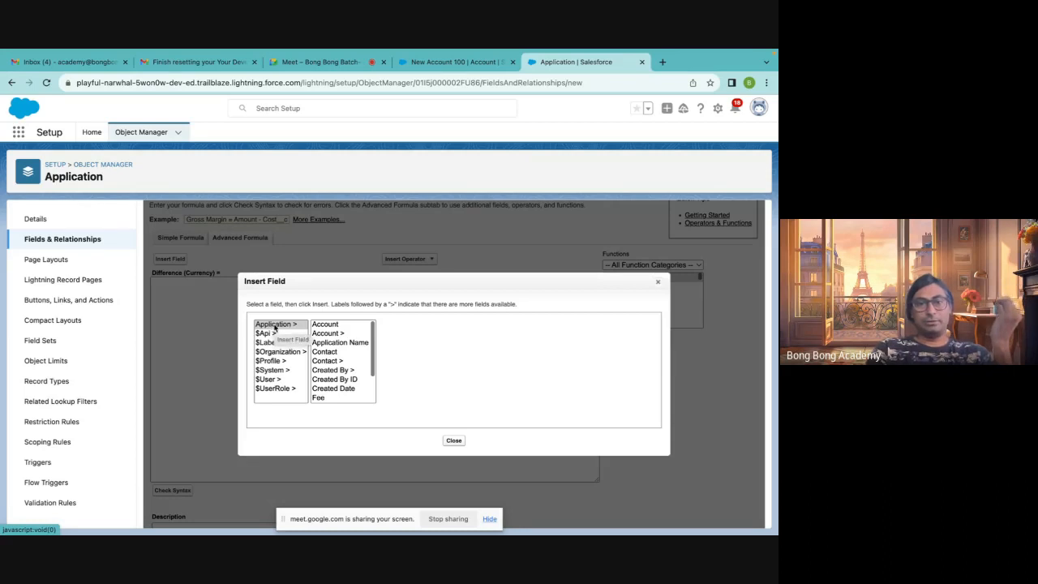
click(325, 324)
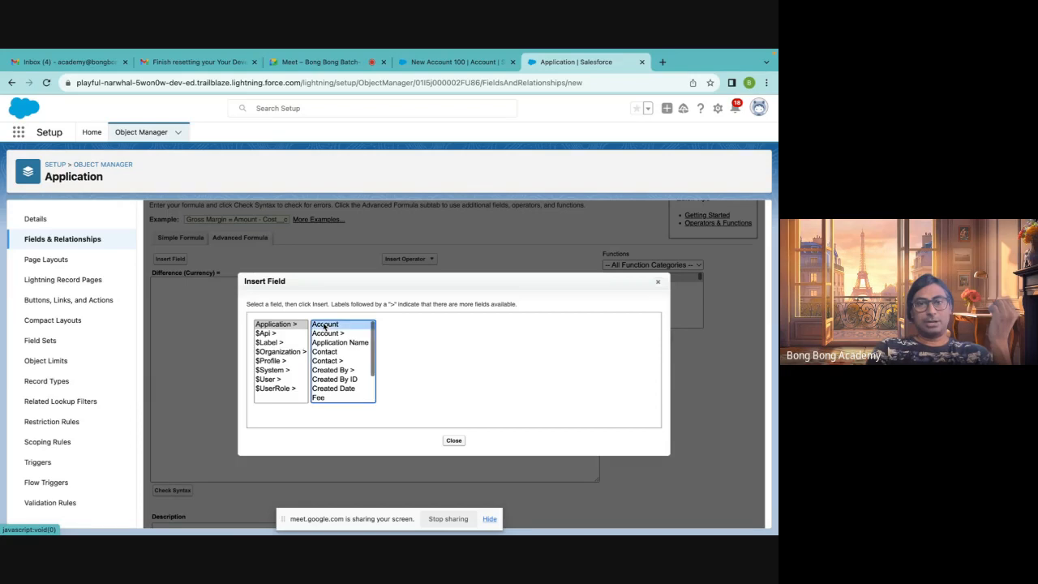
double_click(411, 366)
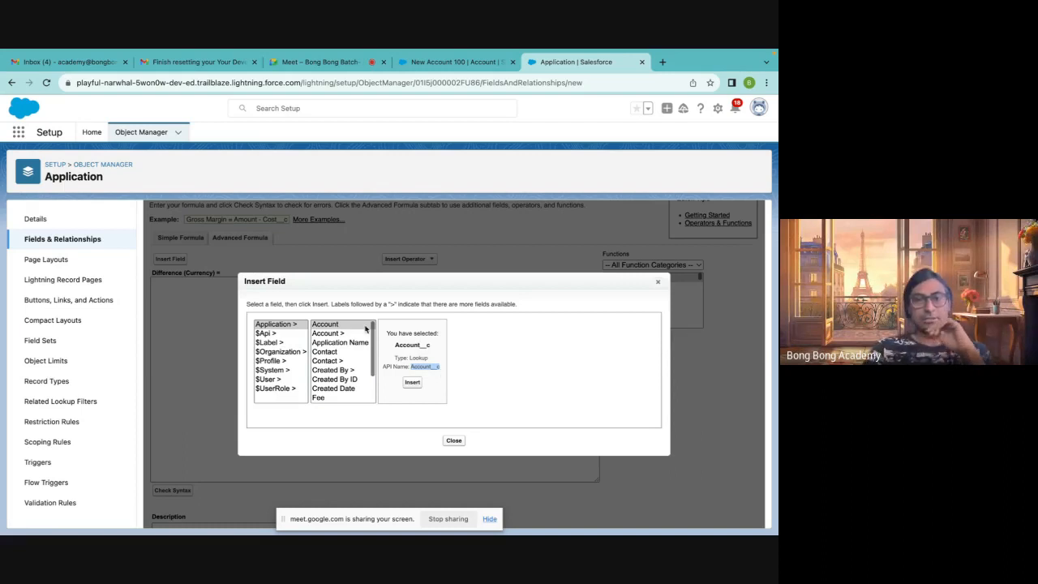
click(336, 335)
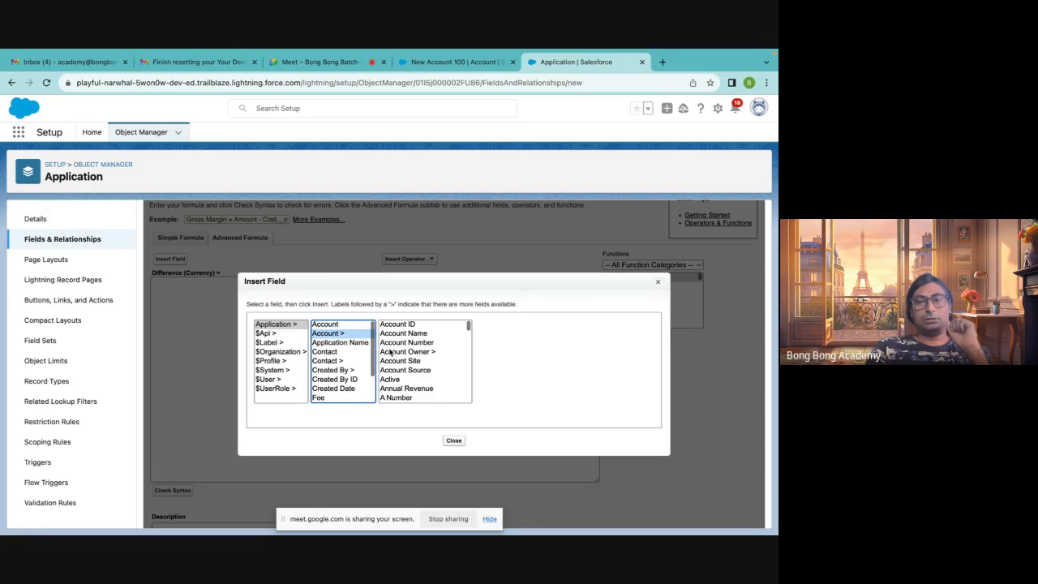
scroll(393, 359, down, 2)
scroll(392, 360, up, 2)
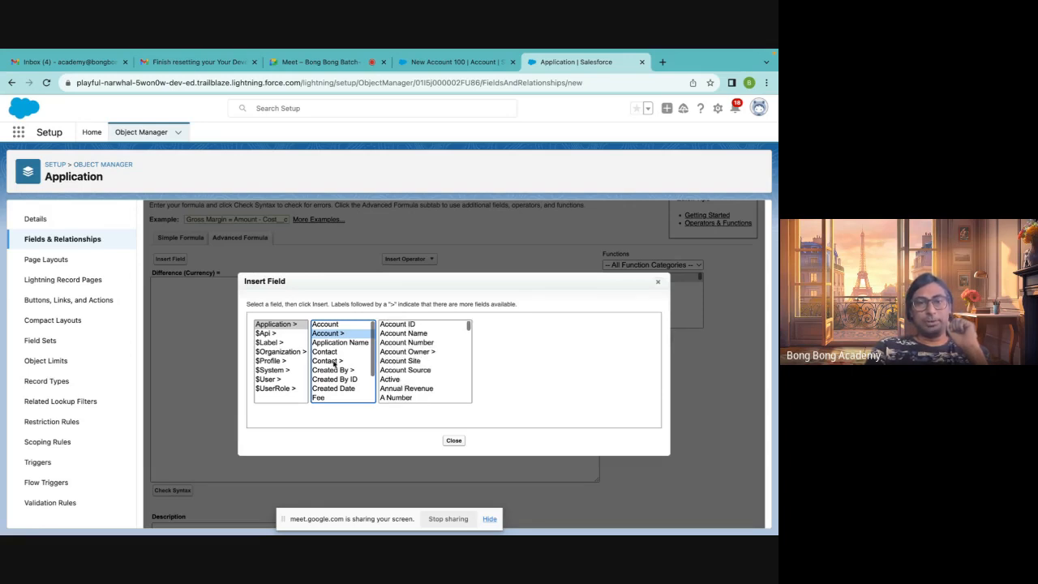
scroll(349, 357, down, 1)
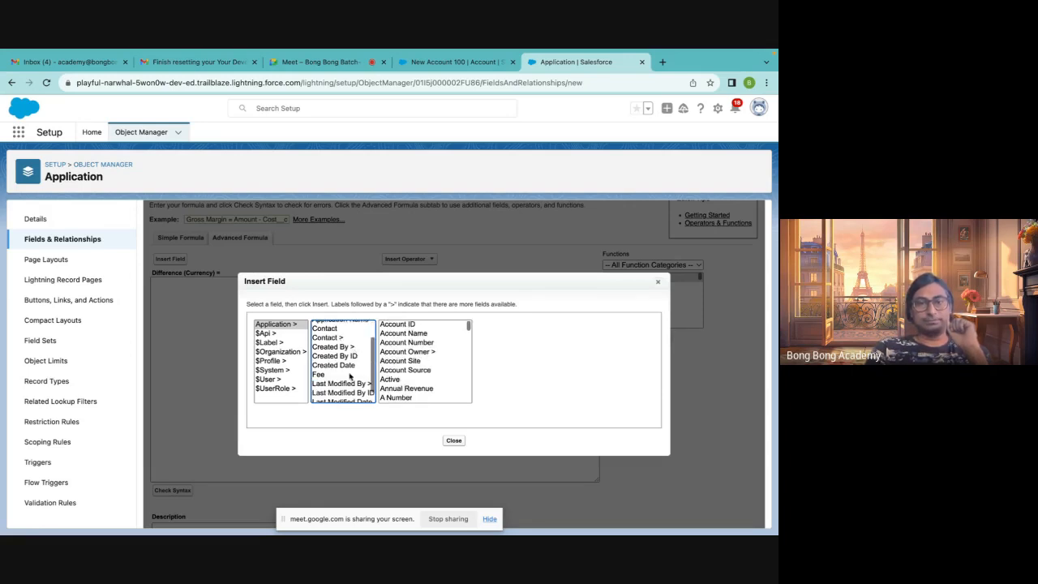
scroll(353, 385, down, 1)
scroll(353, 384, up, 2)
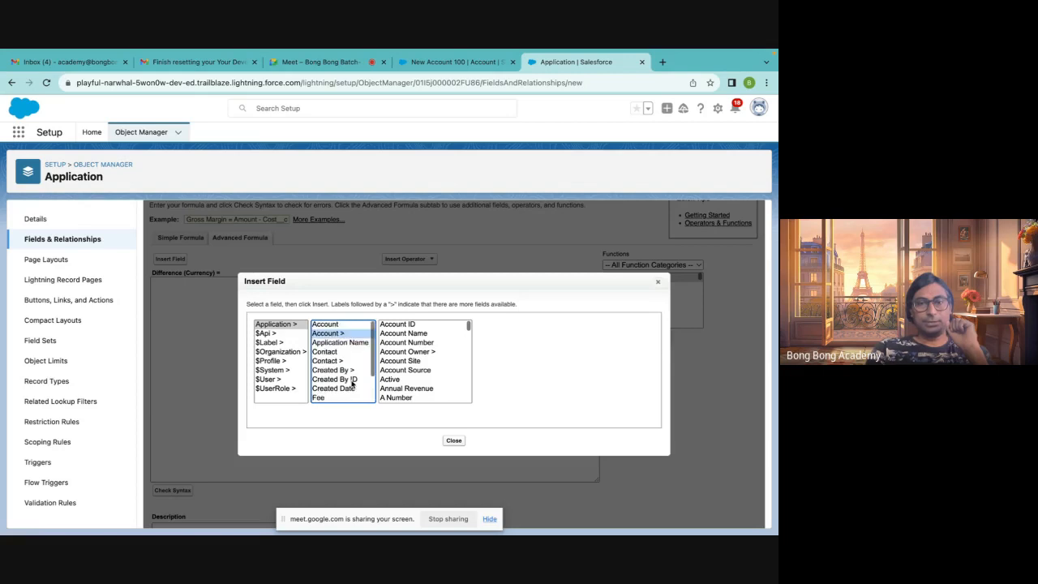
click(325, 326)
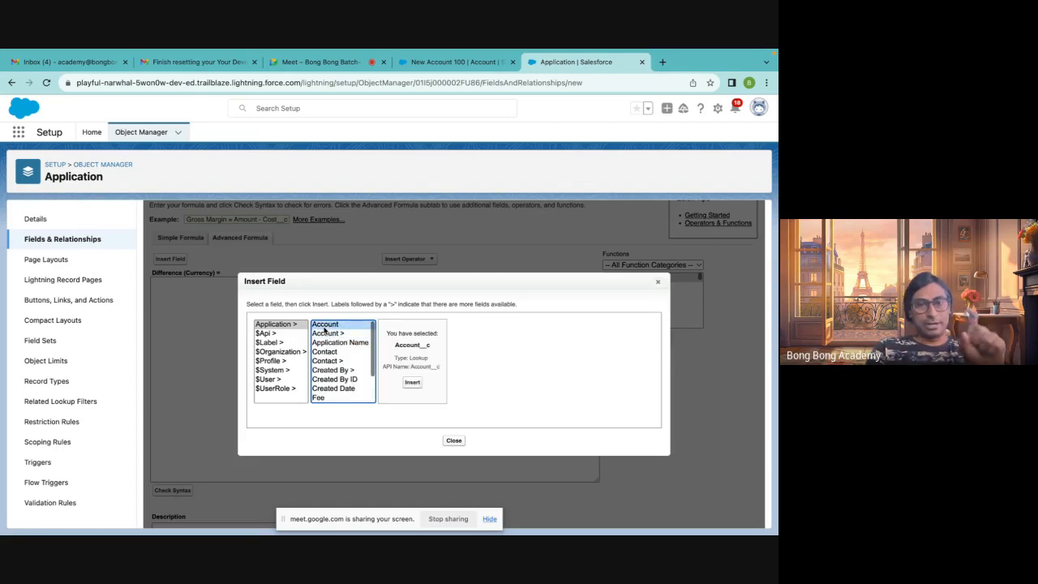
click(327, 334)
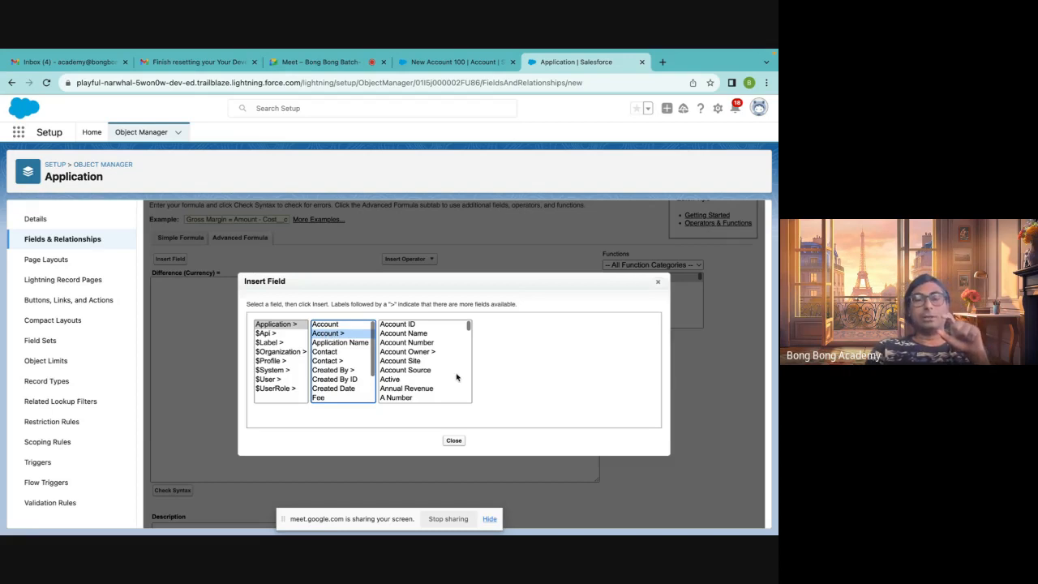
click(402, 352)
scroll(426, 381, down, 5)
scroll(428, 389, up, 5)
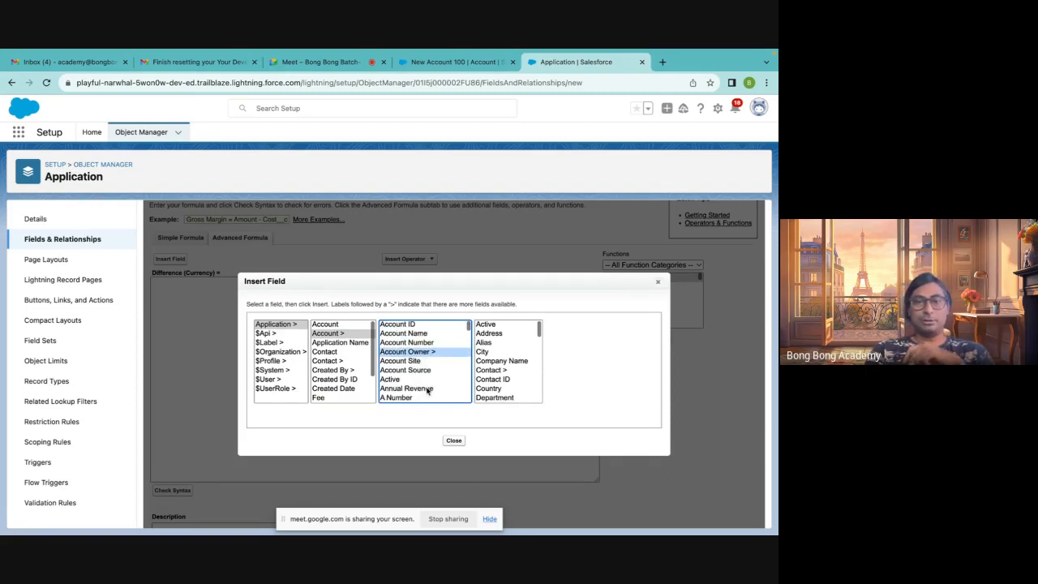
click(328, 336)
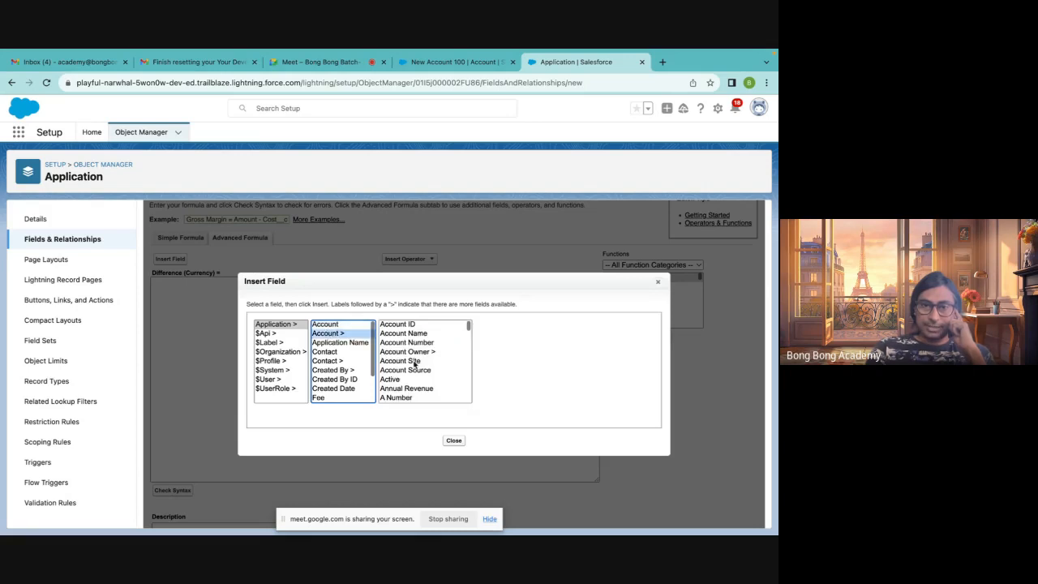
scroll(415, 364, down, 5)
scroll(415, 364, up, 5)
scroll(401, 369, down, 1)
click(398, 380)
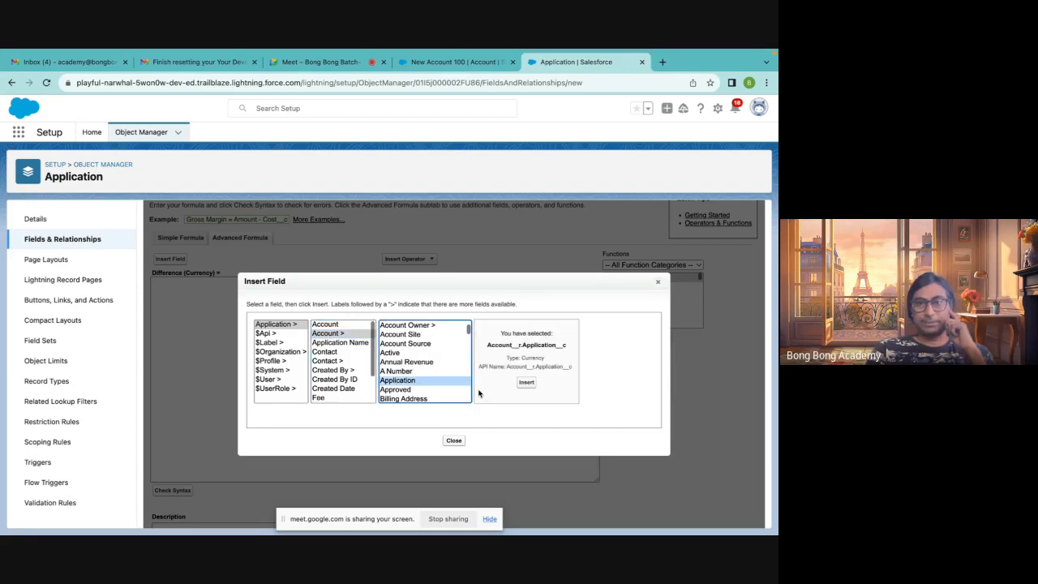
click(526, 382)
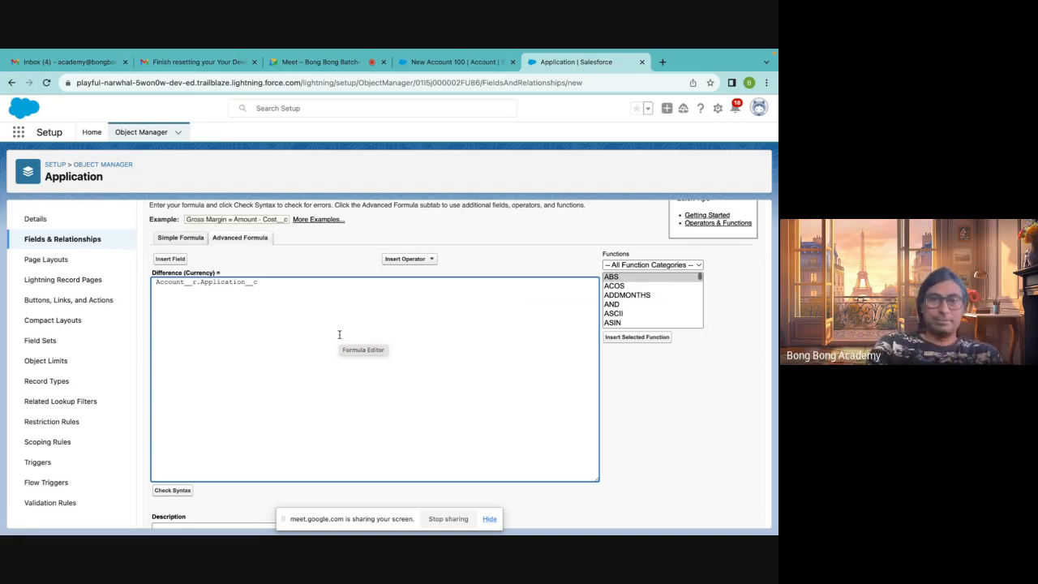
Extend the formula by subtracting the Fee field from the Account's Application value
text(-)
key(BackSpace)
key(BackSpace)
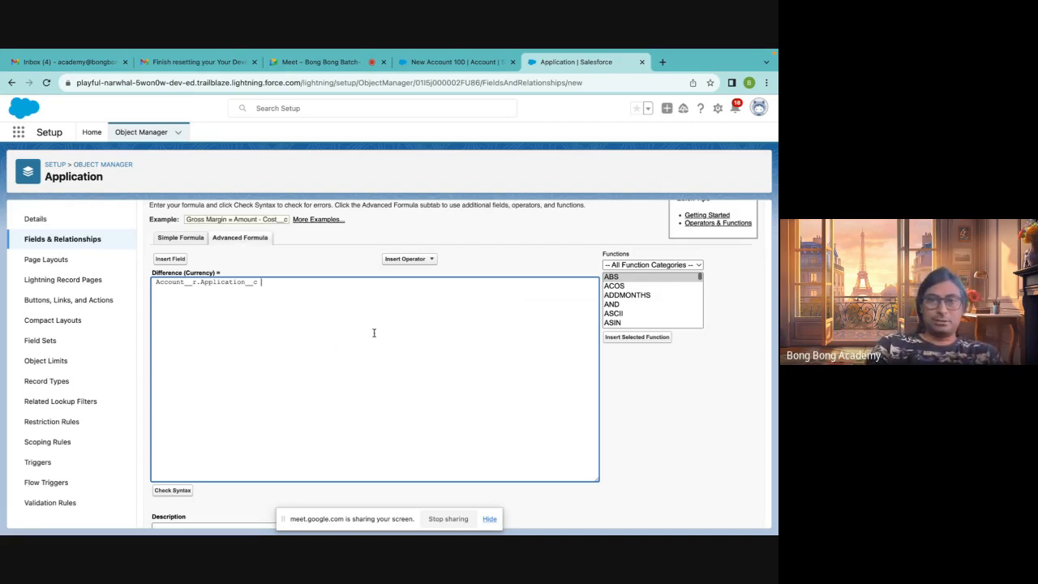
click(426, 260)
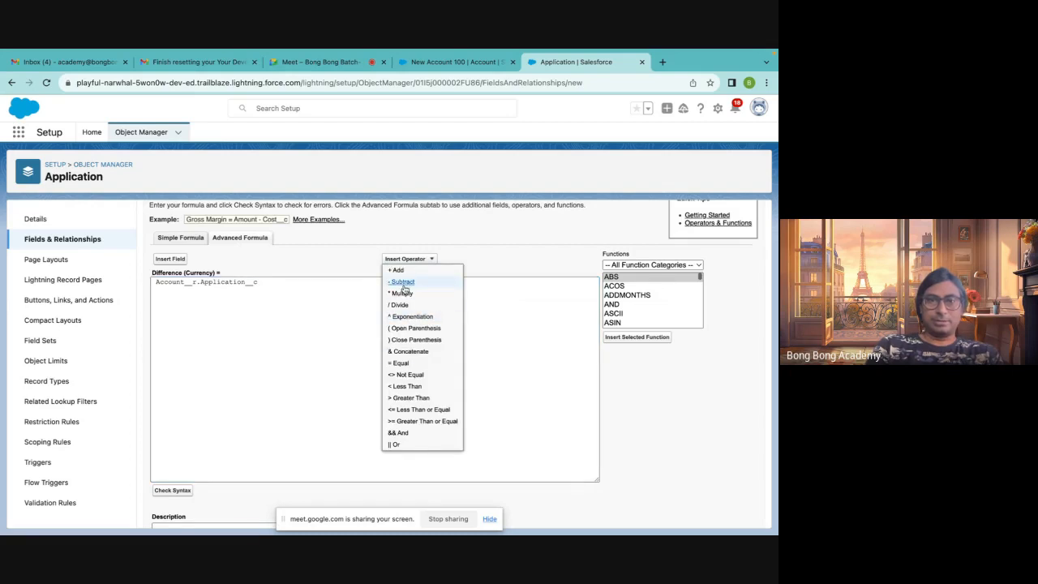
click(402, 283)
click(170, 259)
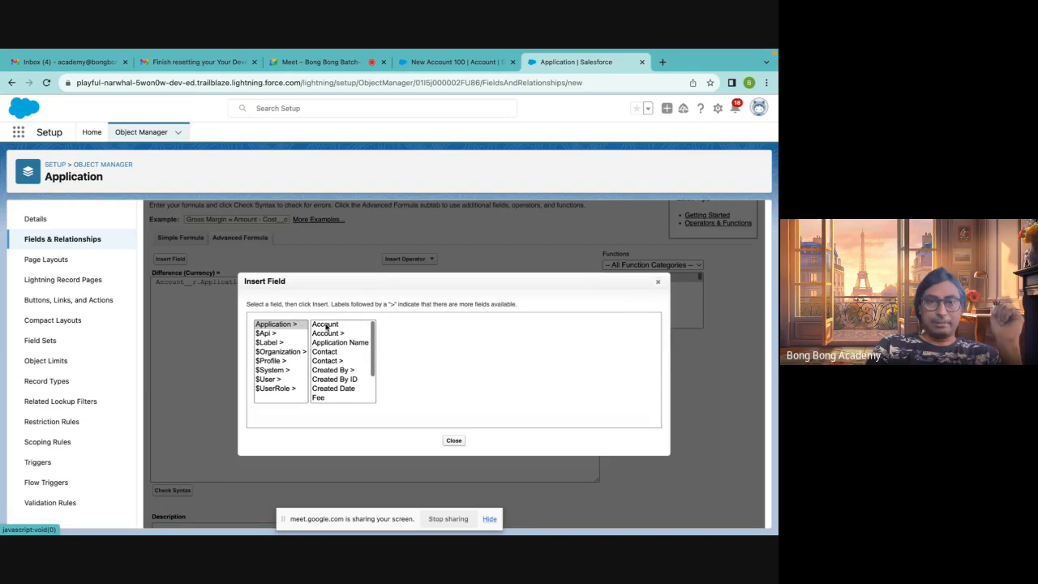
scroll(330, 366, down, 1)
click(326, 378)
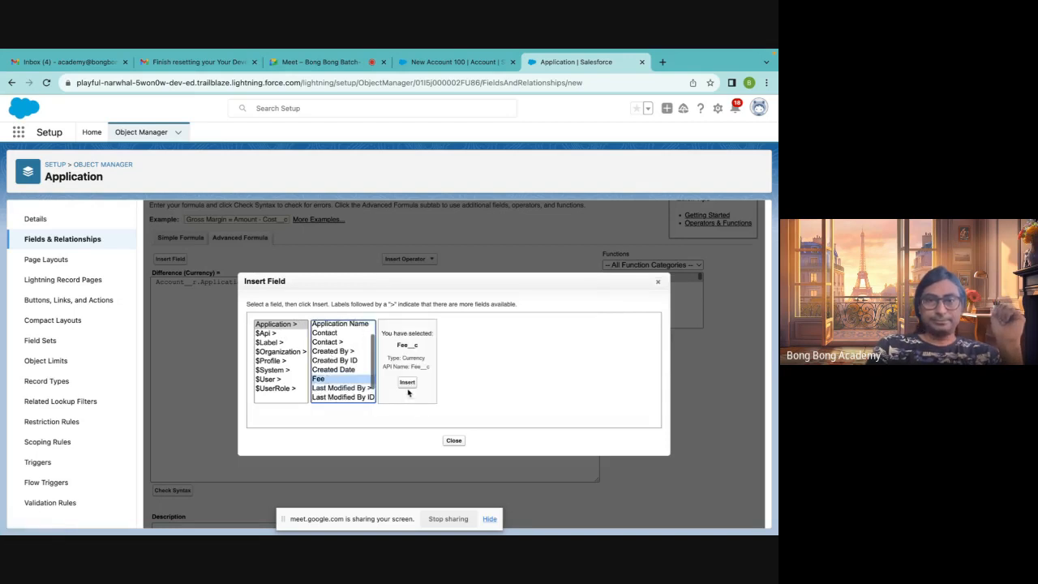
click(407, 387)
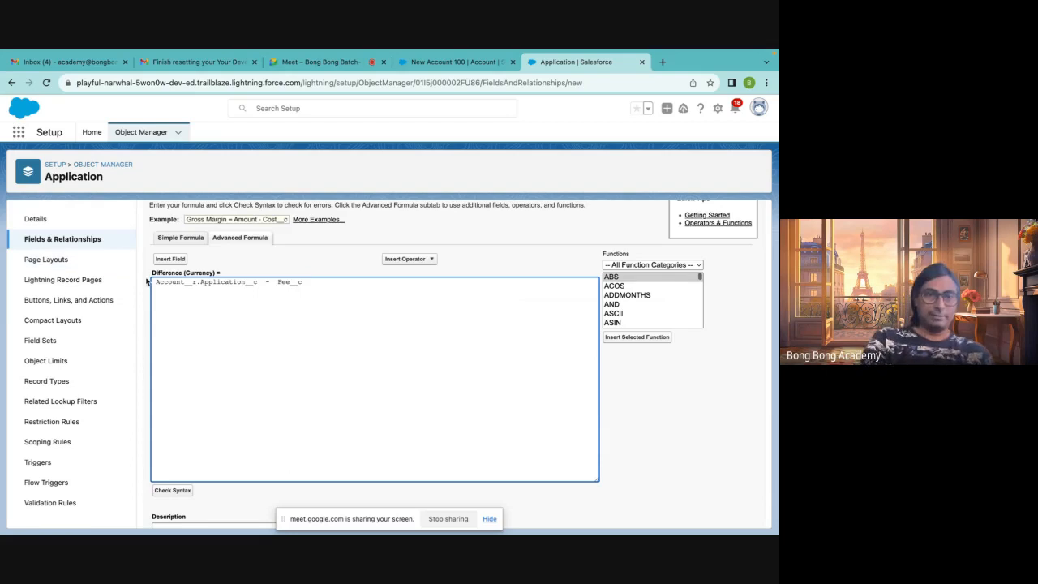
Check the syntax of the Account__r.Application__c - Fee__c formula
drag(195, 280, 145, 280)
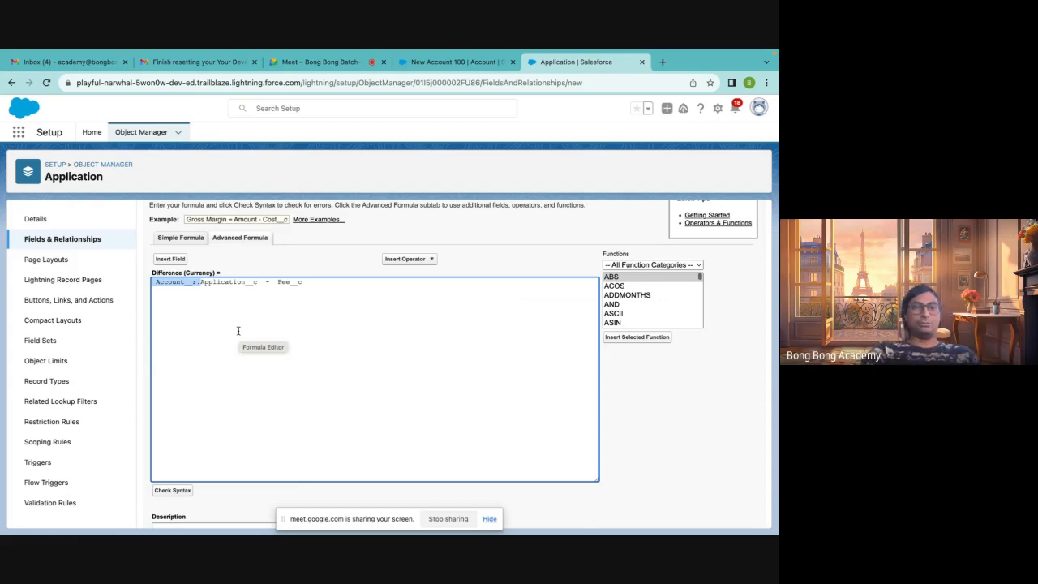
click(172, 260)
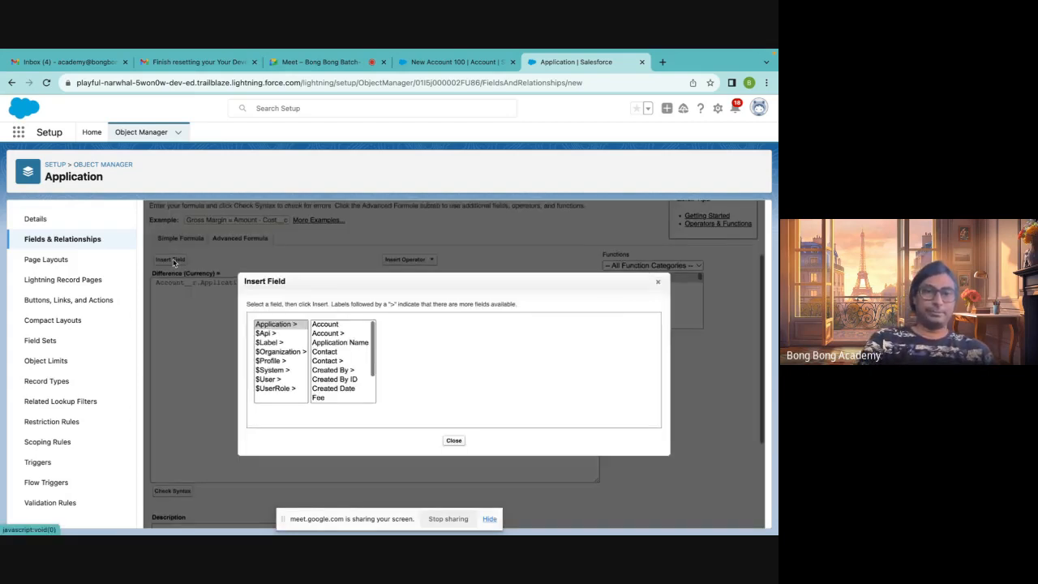
click(658, 283)
scroll(402, 357, down, 3)
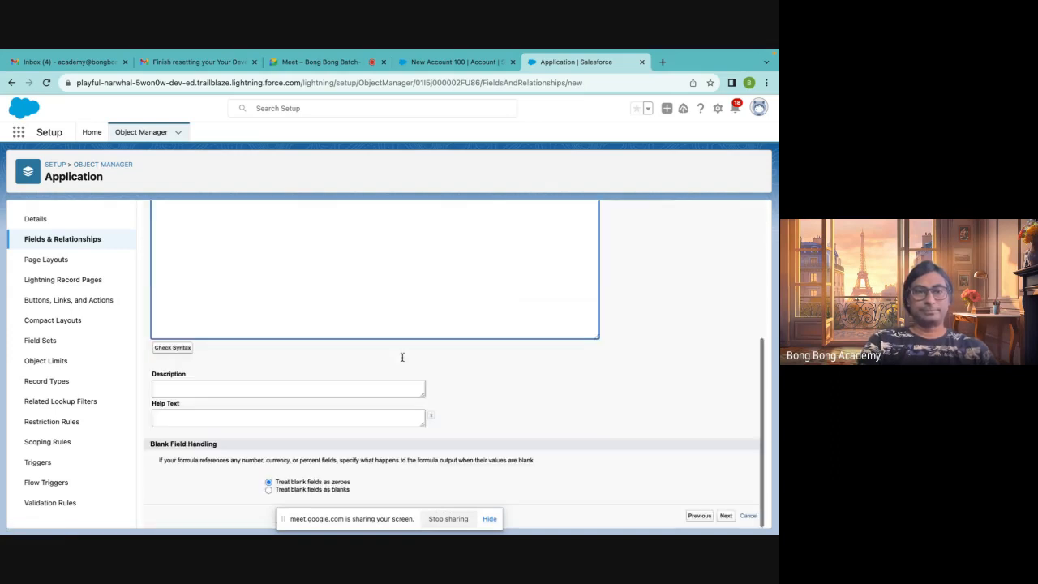
click(171, 348)
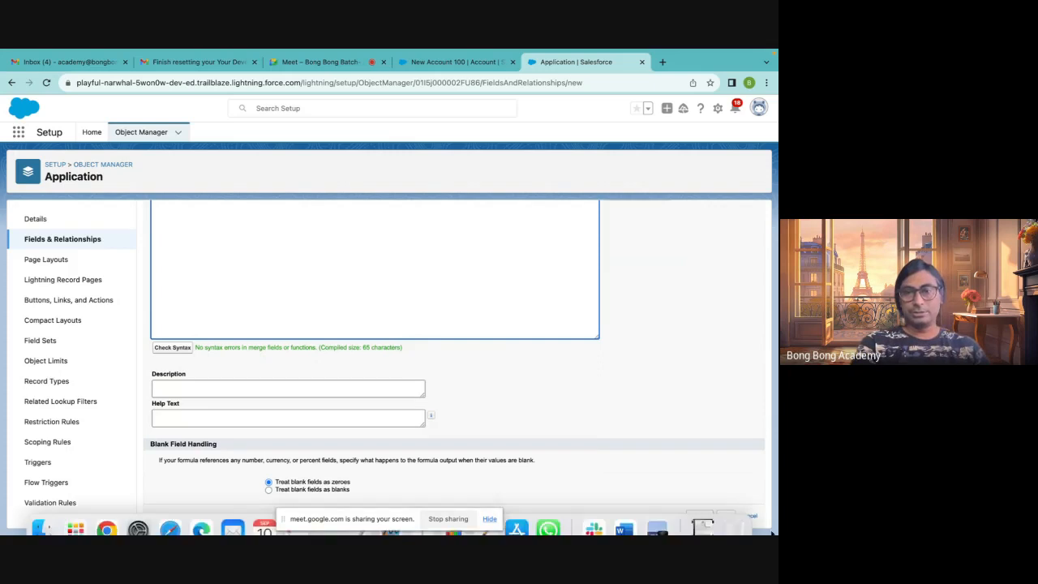
Accept the default field-level security and page layout settings and save the Difference formula field
click(726, 517)
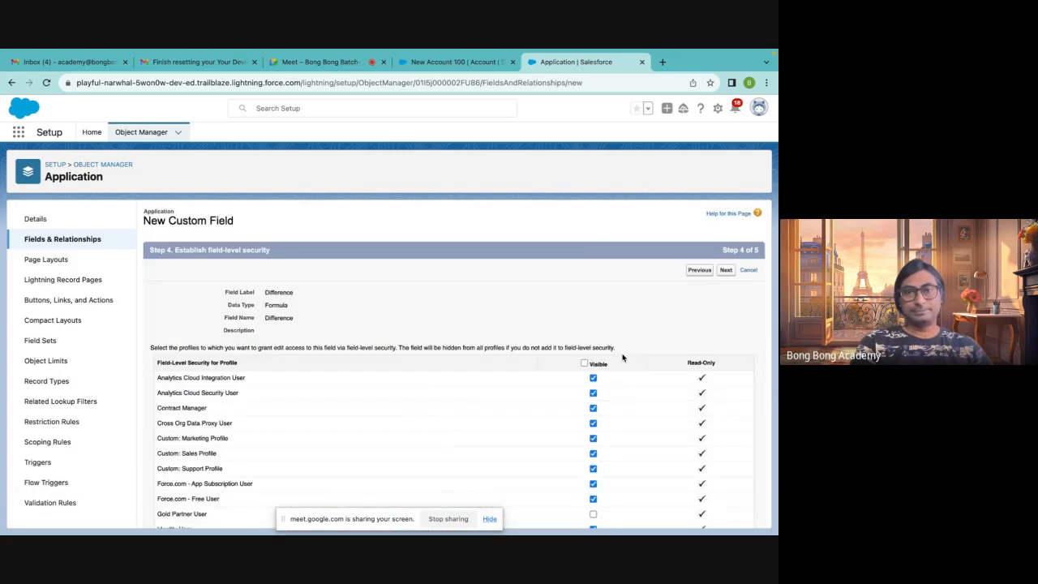
scroll(585, 365, down, 5)
scroll(585, 365, up, 5)
click(726, 269)
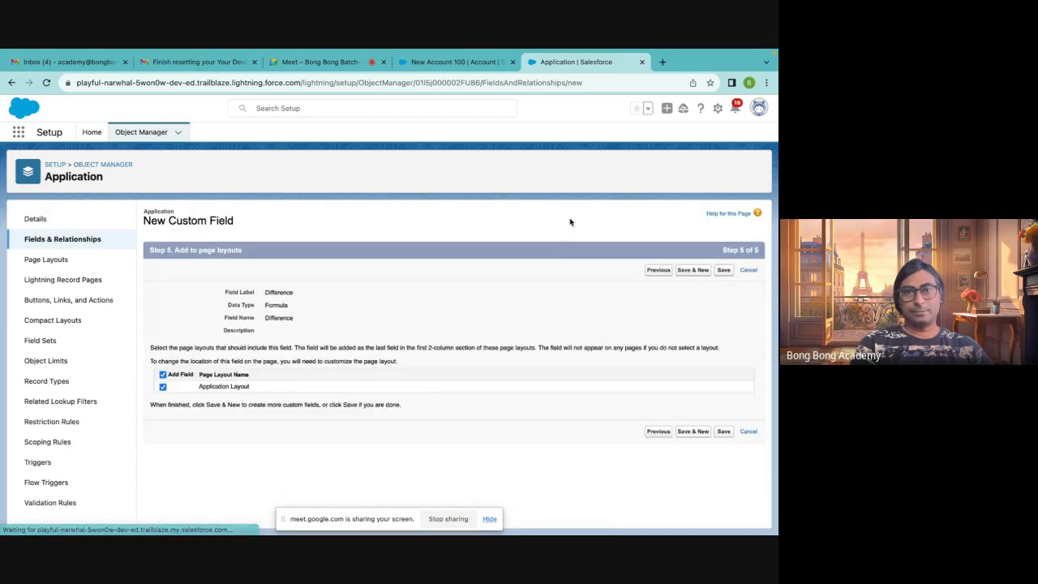
click(724, 271)
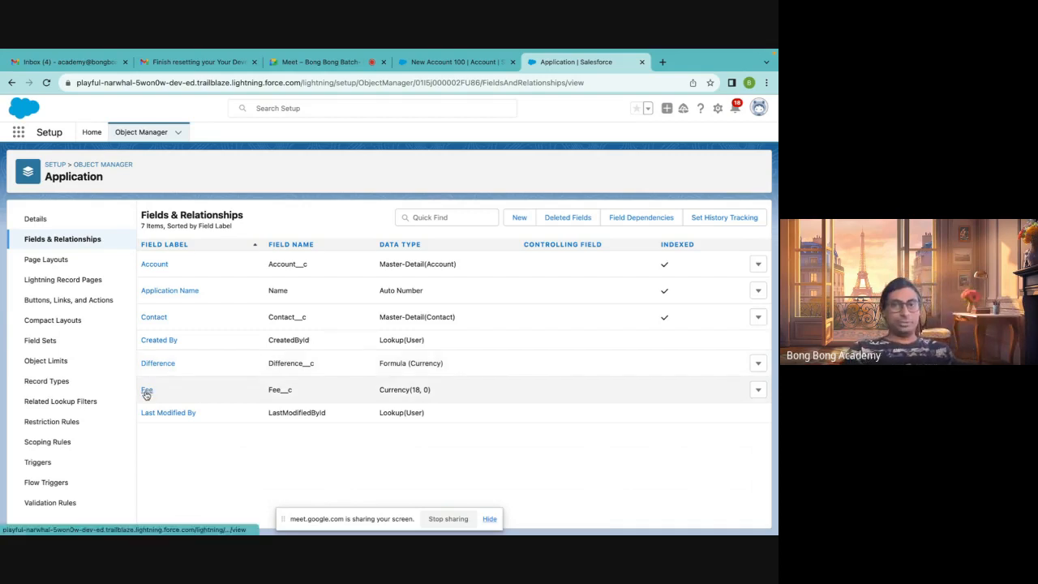
Switch to the New Account 100 tab and open its related records
click(453, 65)
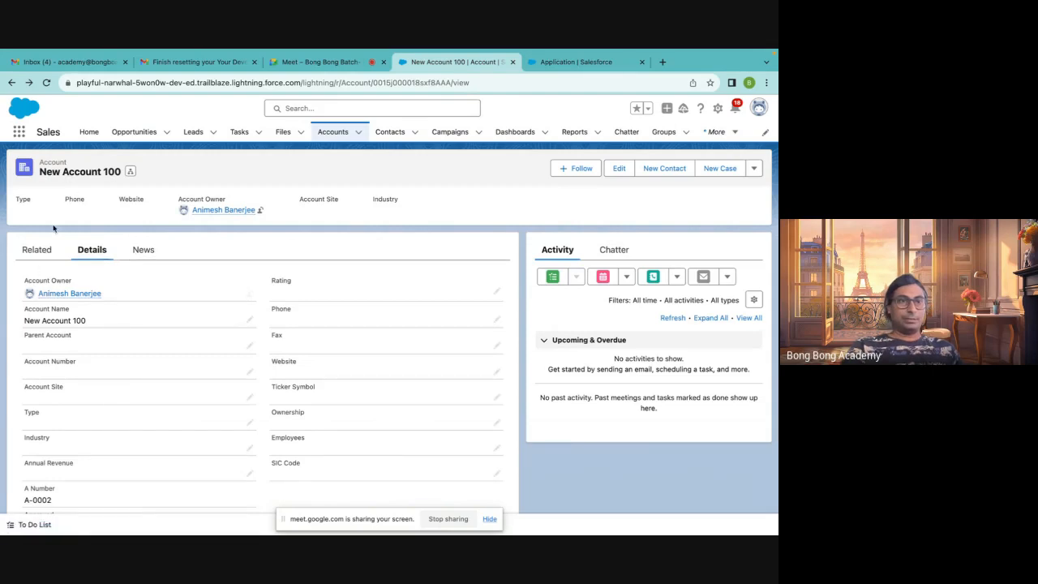
scroll(57, 219, down, 5)
scroll(57, 219, up, 5)
click(36, 250)
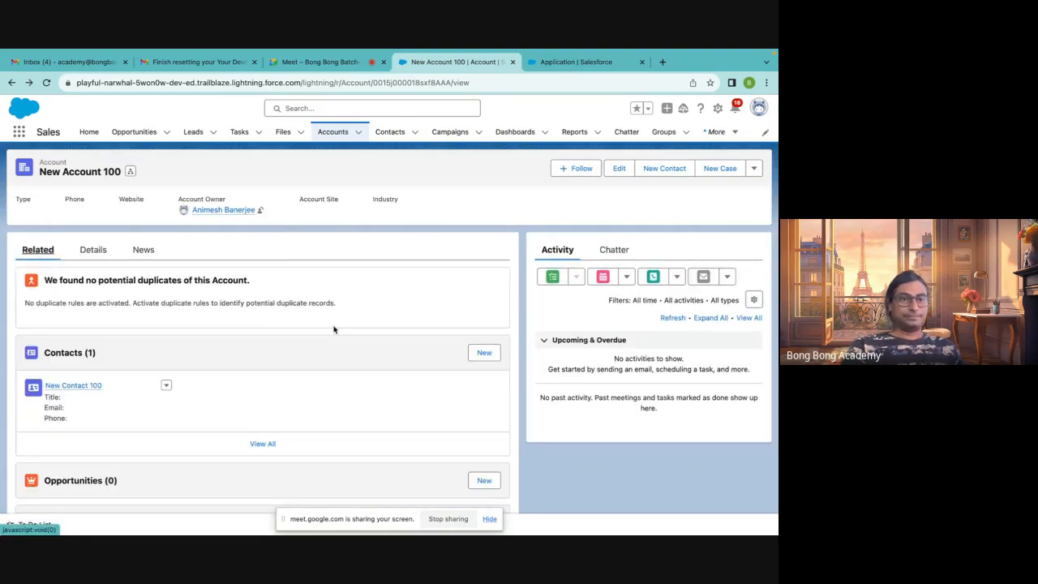
Open application APP-0004 from the account's Applications list and reload it to view the Difference field
scroll(189, 352, down, 5)
click(37, 451)
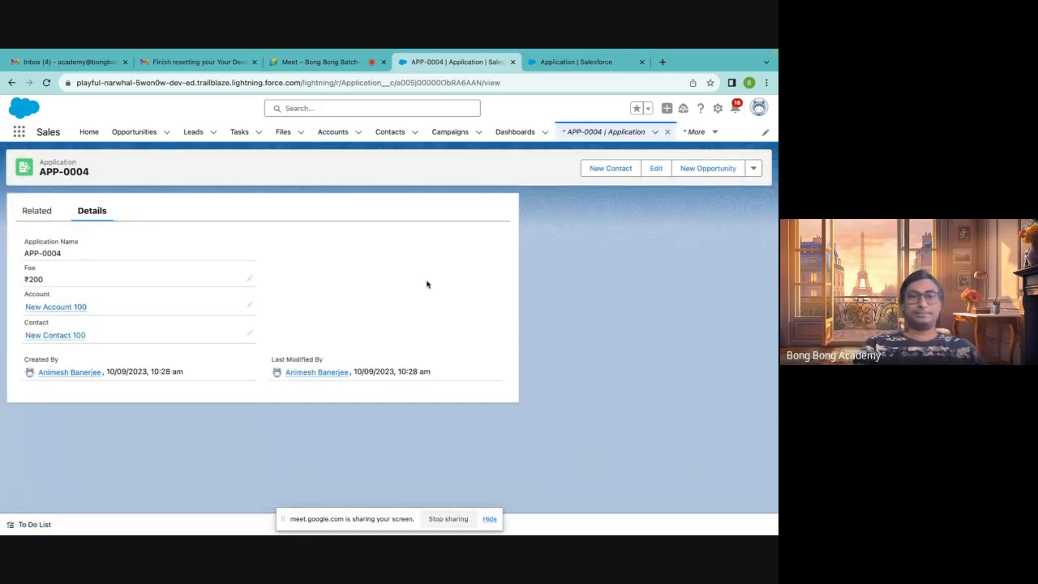
click(46, 82)
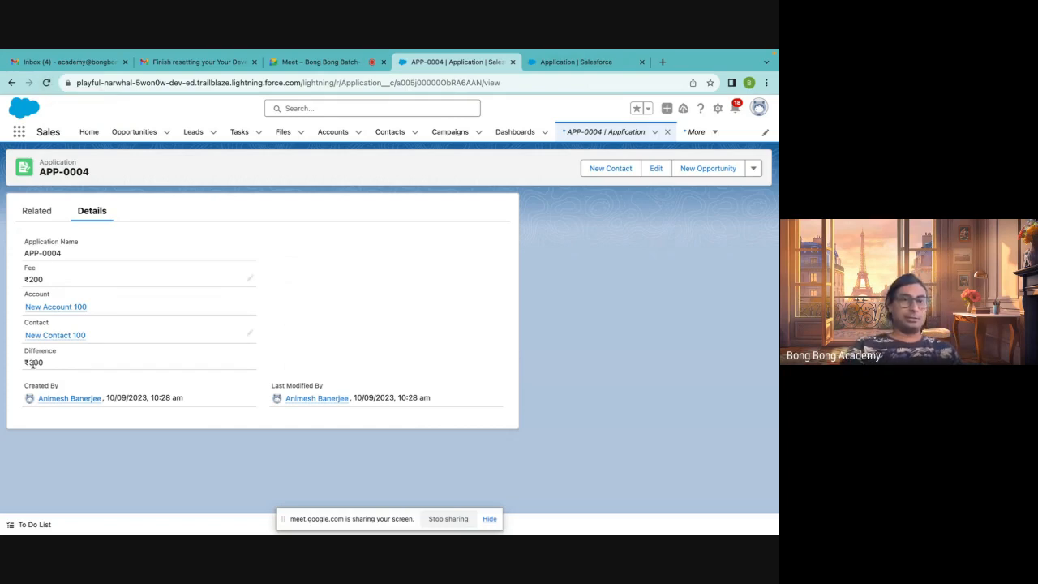
Go back to New Account 100, open application APP-0005, and open then cancel editing its fields
click(11, 82)
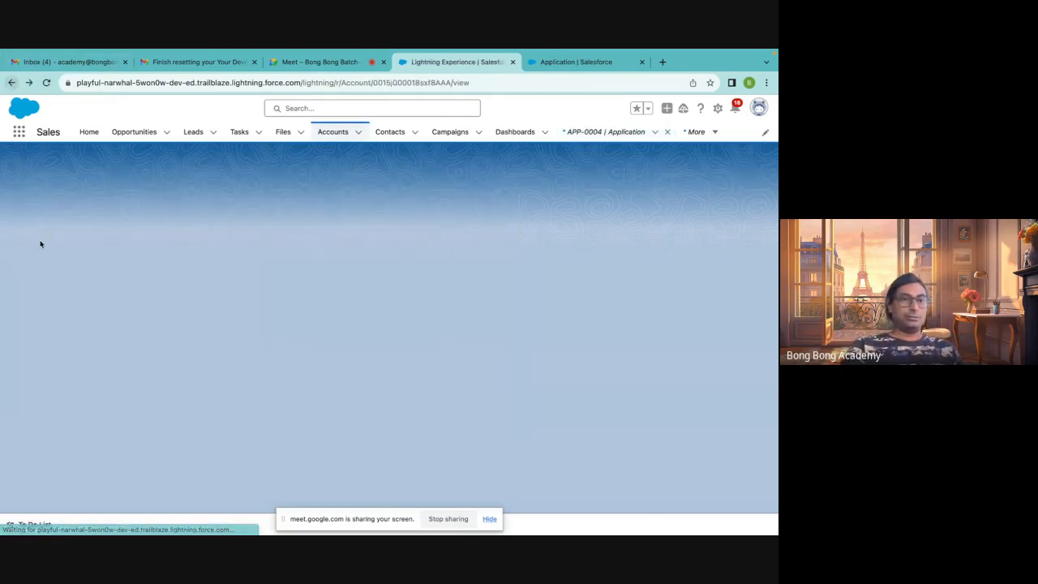
scroll(73, 475, down, 10)
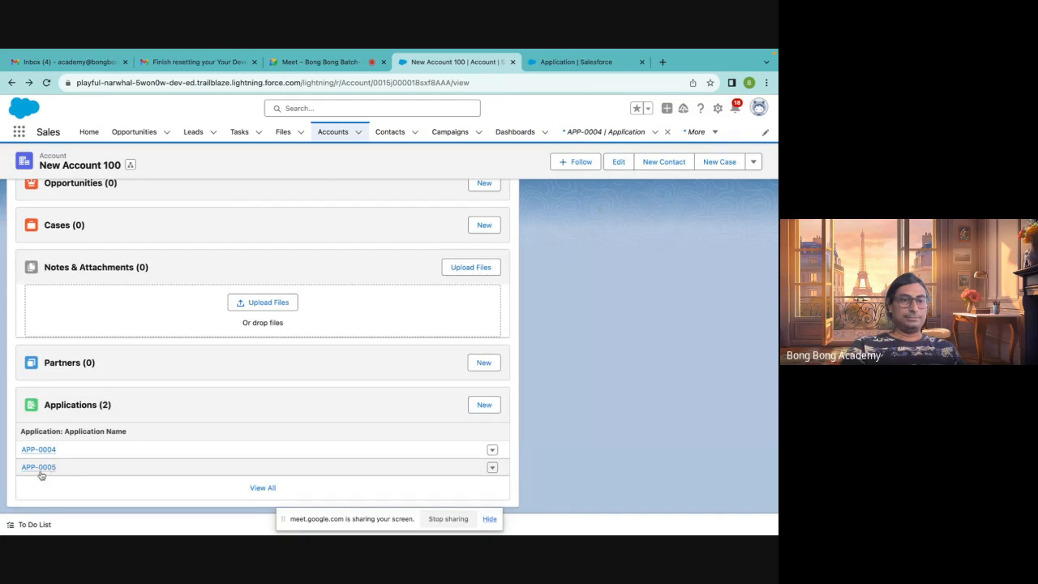
click(41, 469)
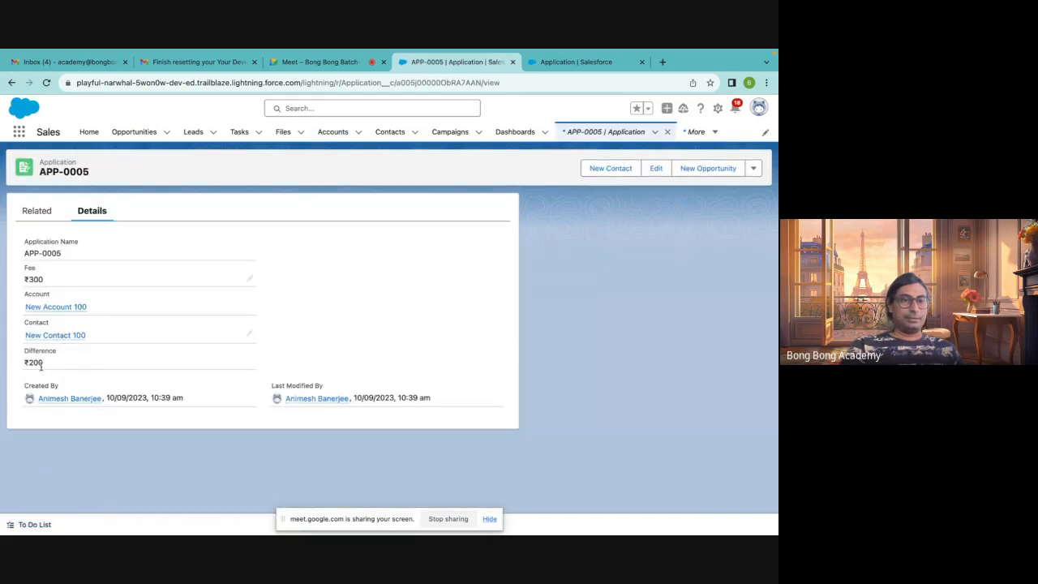
double_click(32, 279)
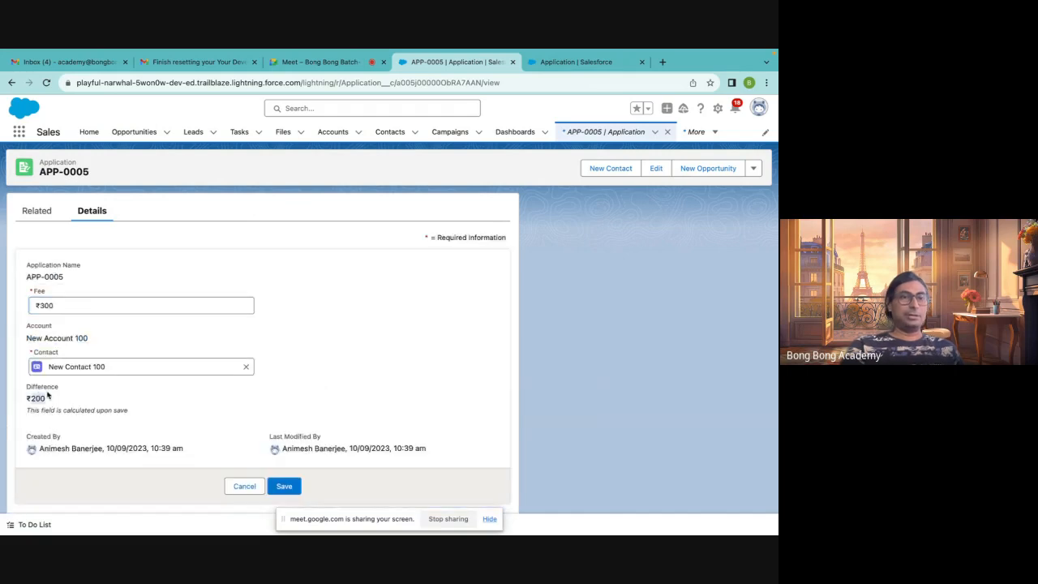
click(248, 485)
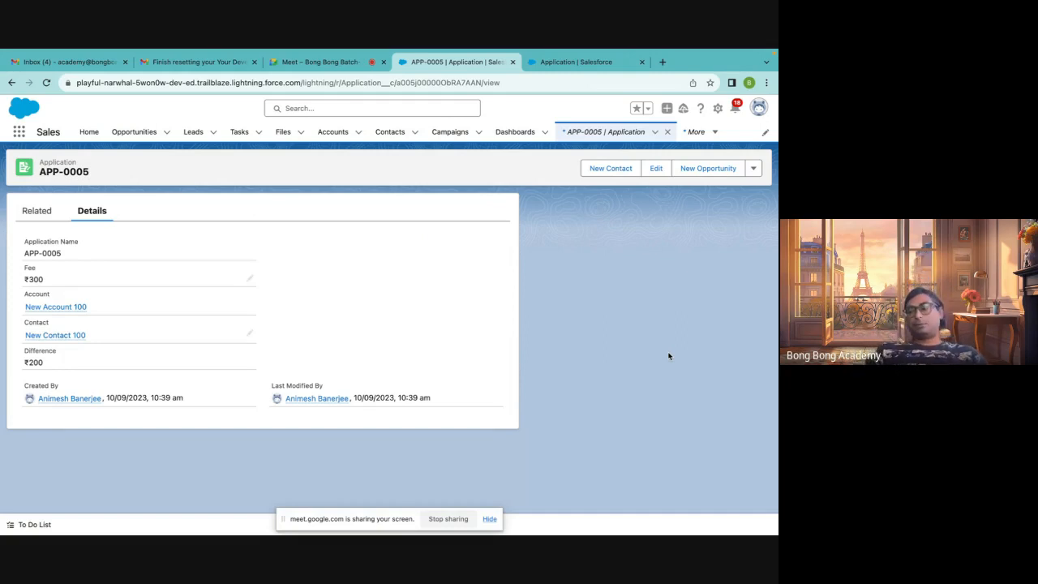
click(357, 63)
click(442, 62)
click(560, 61)
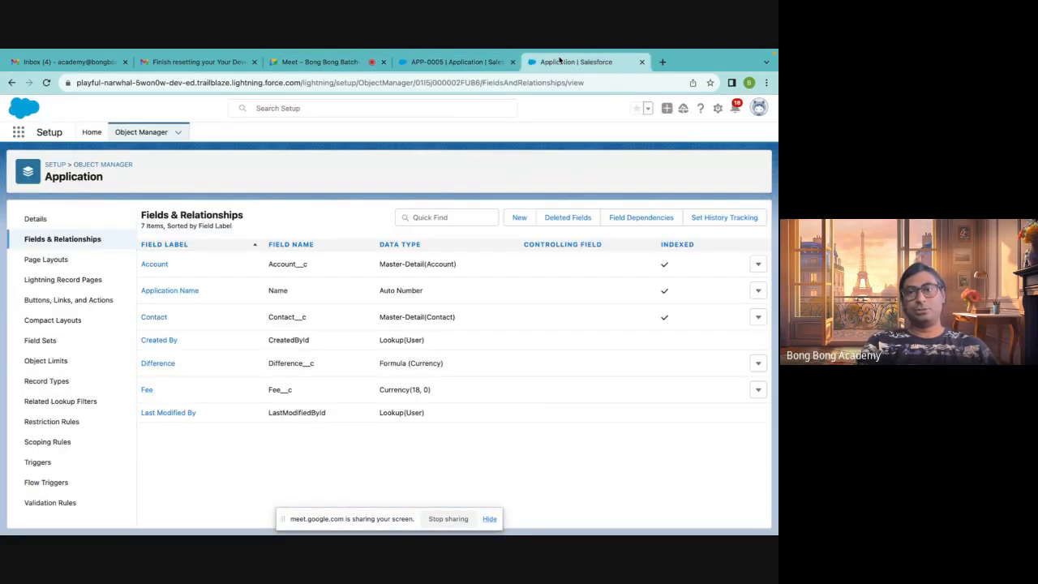
click(203, 63)
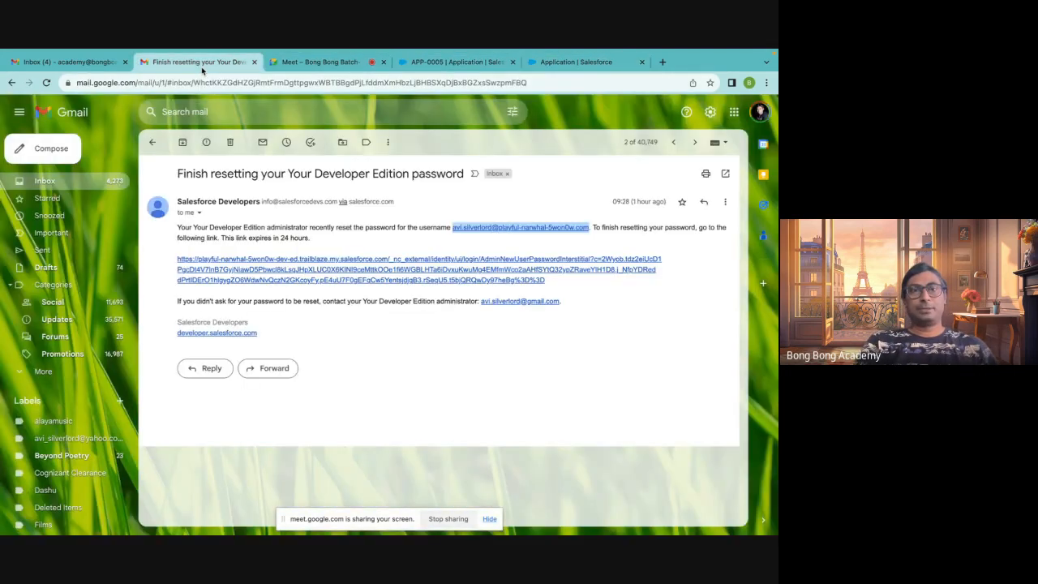
click(311, 62)
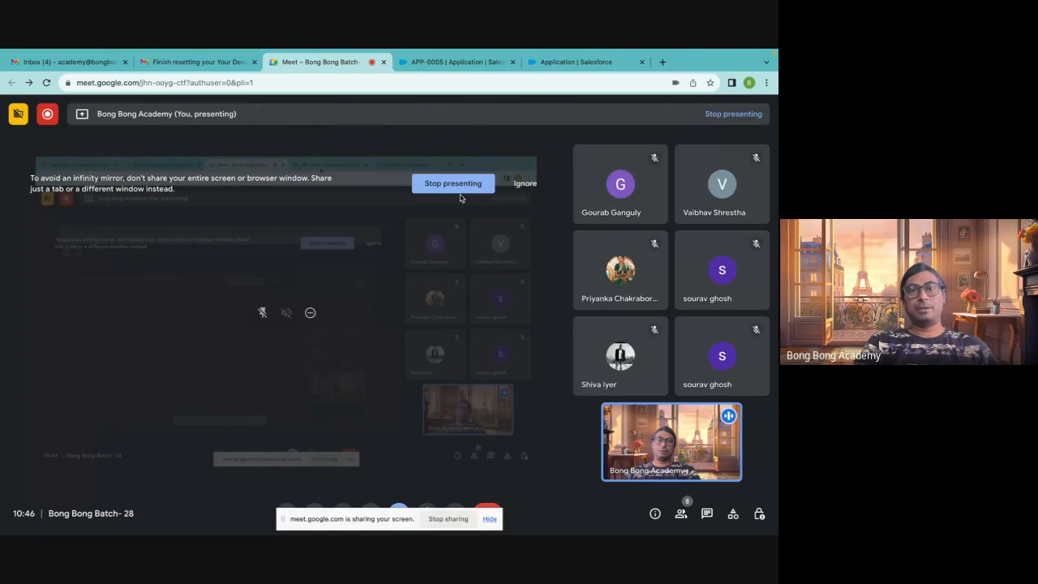